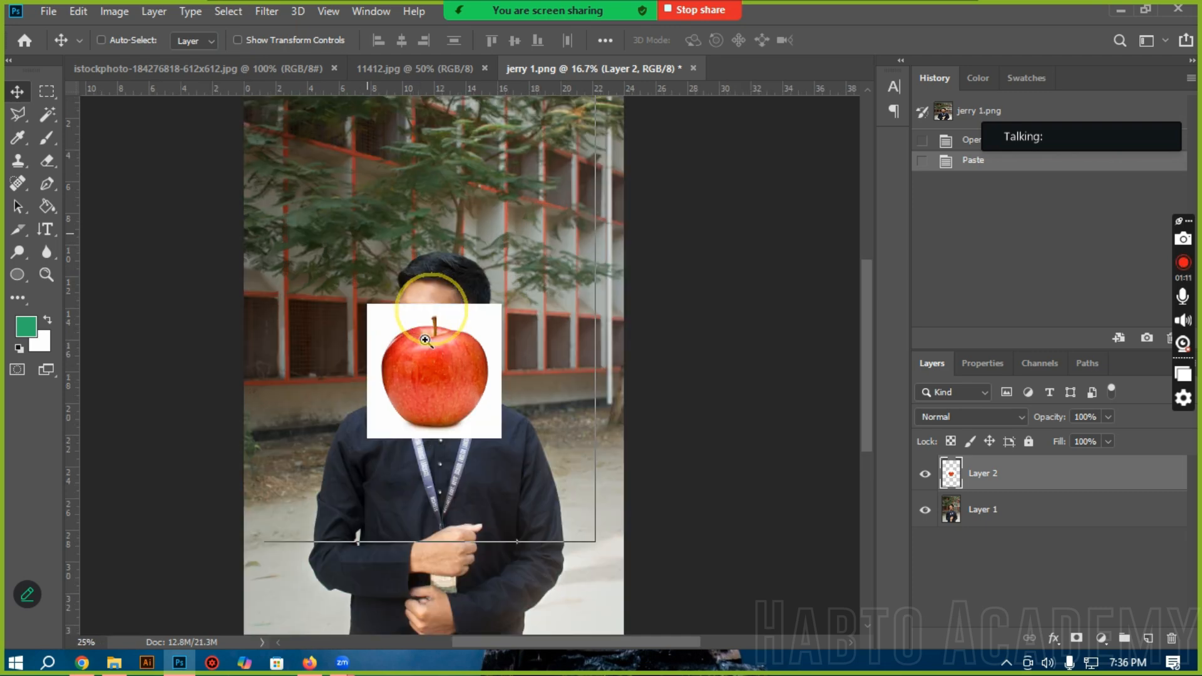
Step: Activate the Blur tool with the pasted apple layer selected
ctrl+click(424, 367)
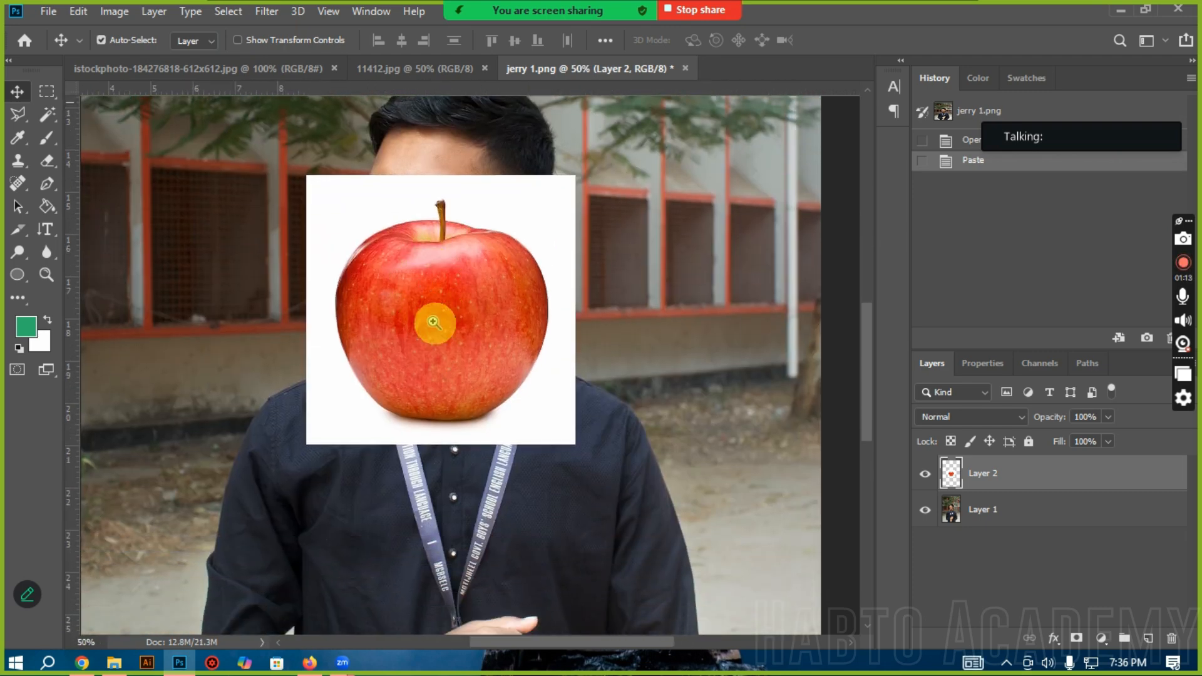
ctrl+click(436, 322)
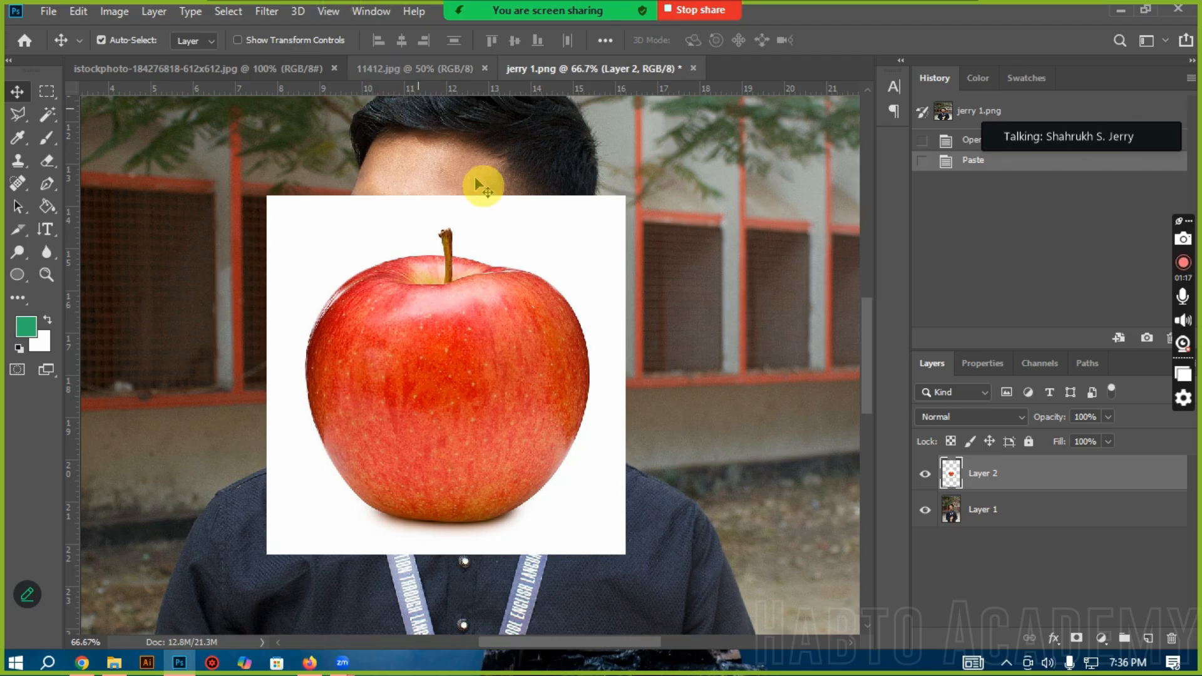
click(48, 256)
right_click(49, 256)
click(90, 253)
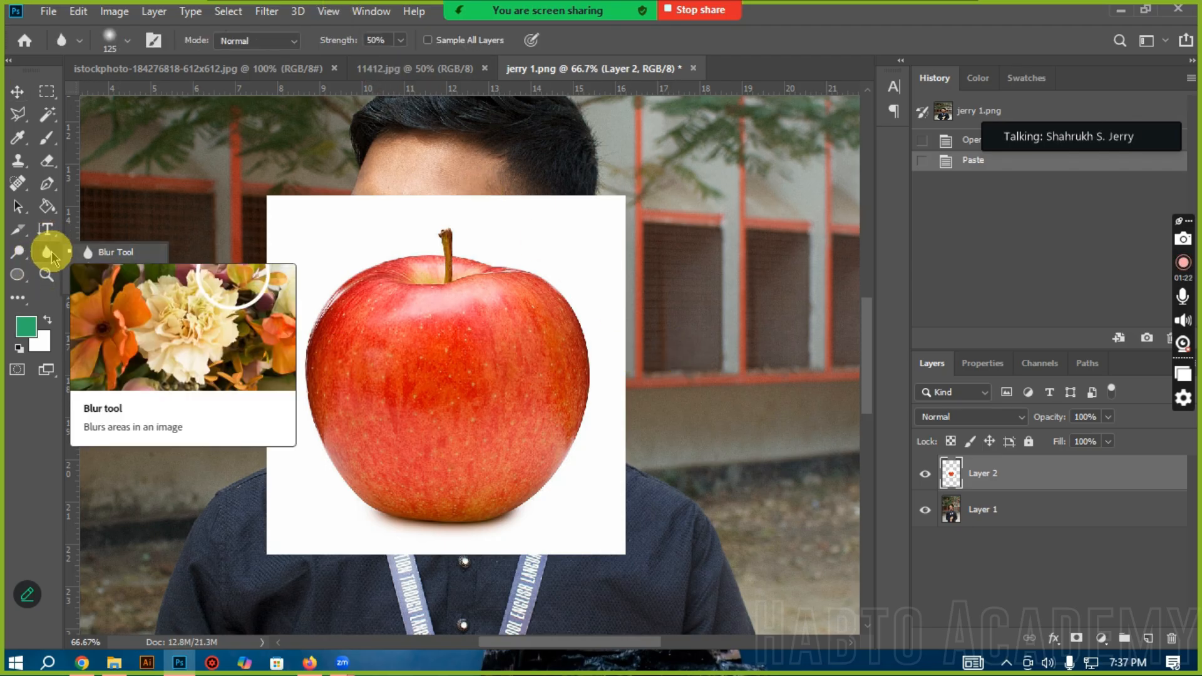
Step: Apply the basic Blur filter to the apple on Layer 2
click(271, 12)
mouse_move(291, 14)
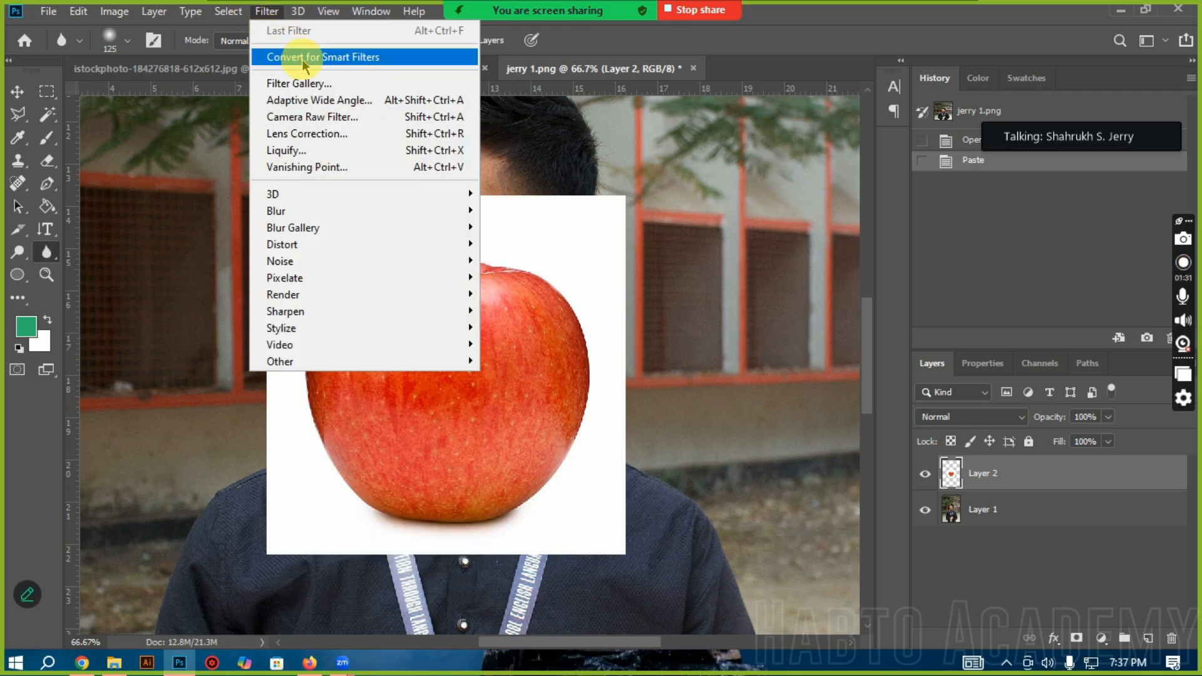
mouse_move(311, 215)
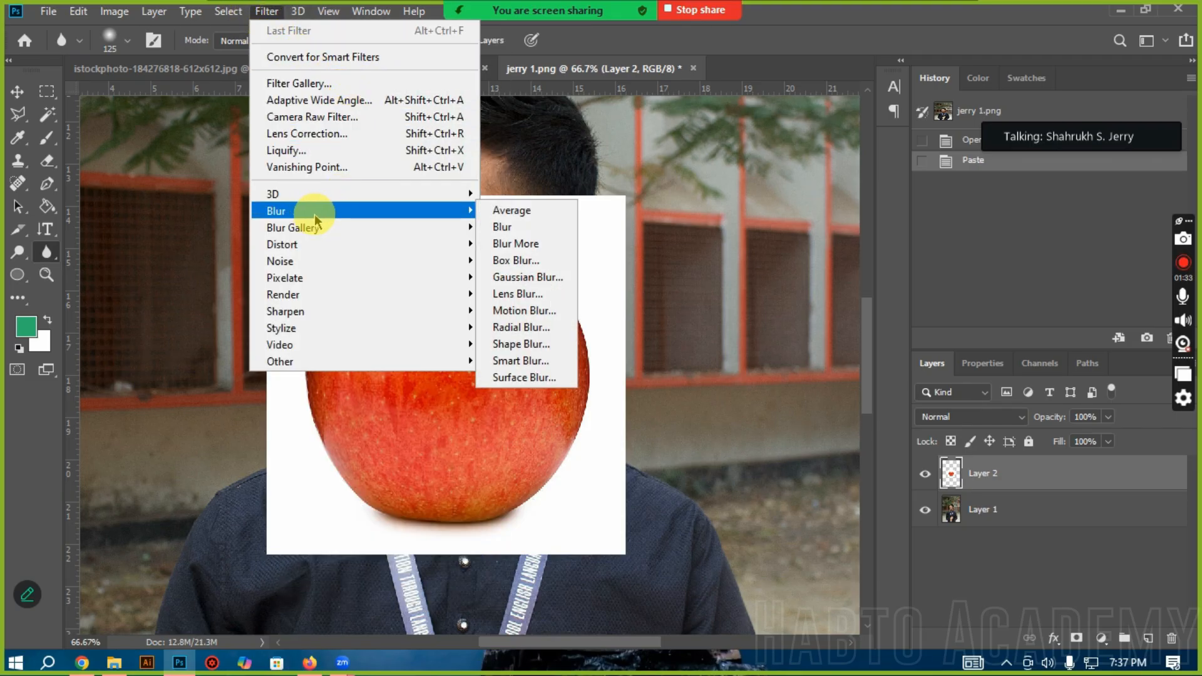
mouse_move(344, 231)
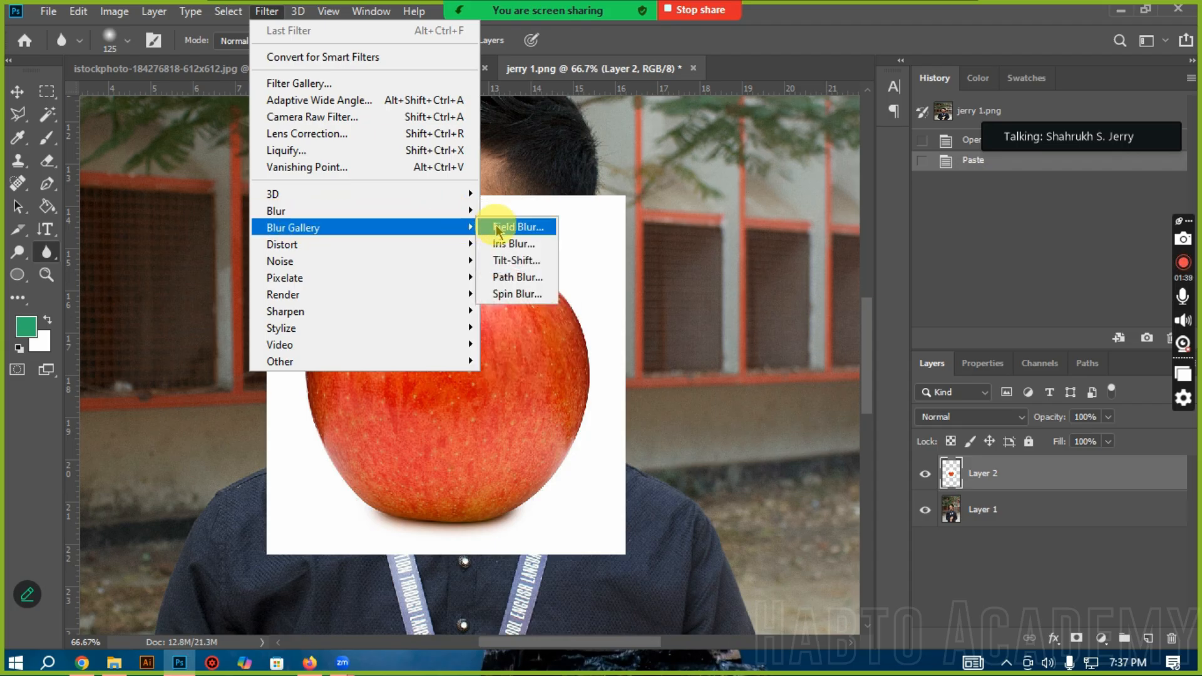
click(514, 268)
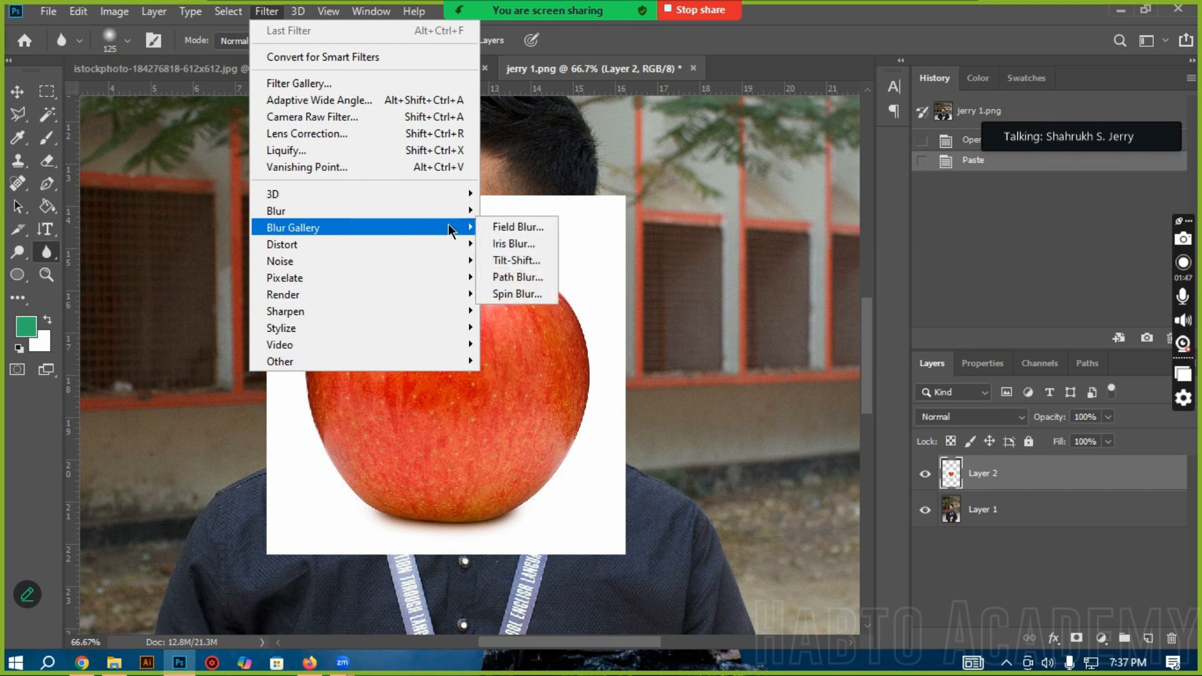
click(374, 211)
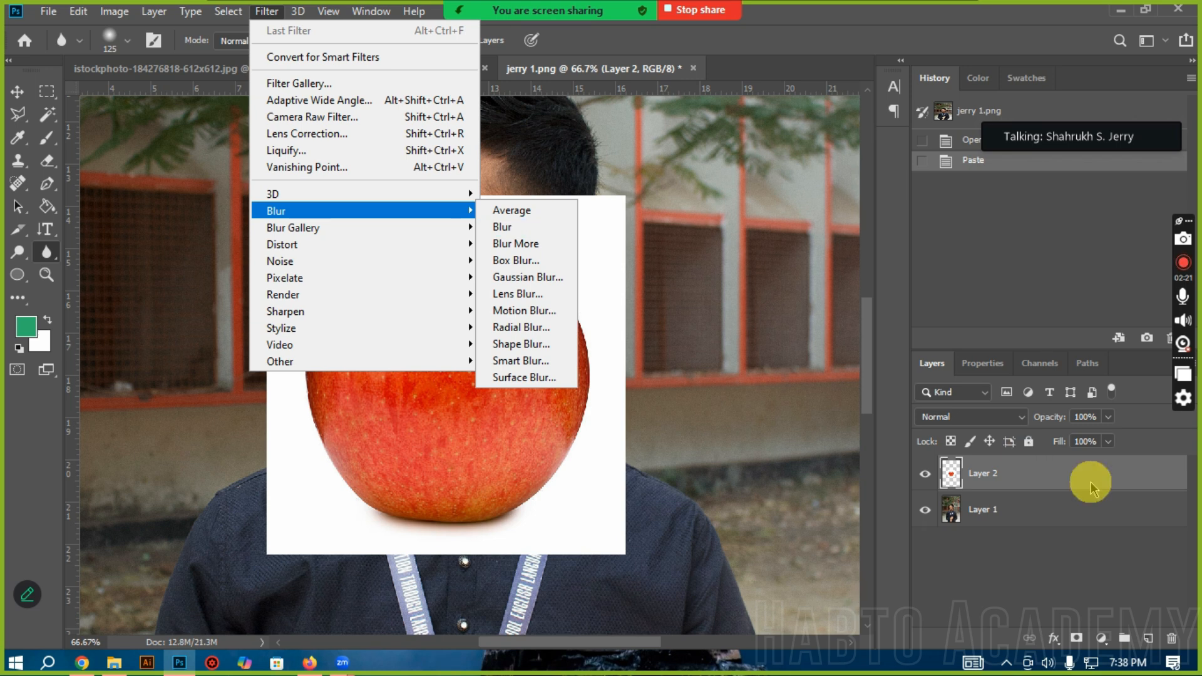
click(519, 227)
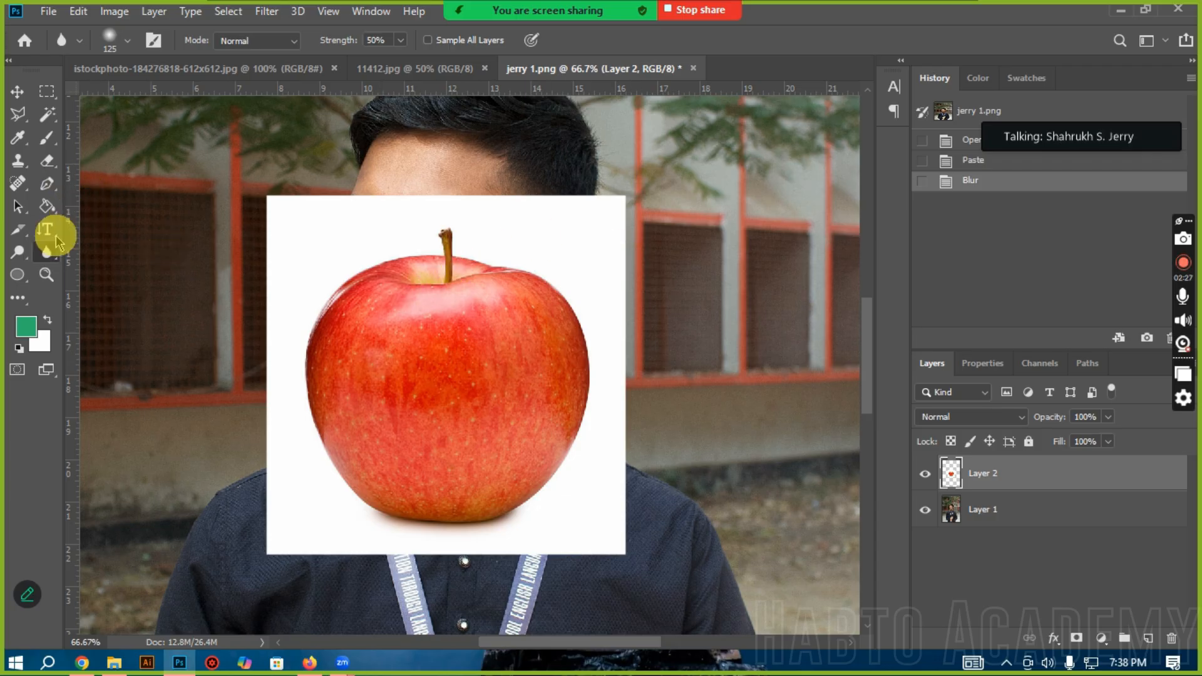
Step: Soften the apple with the Blur tool at brush size 1000, and revert to the state after the Blur filter
key(])
key(])
key(])
key(])
key(])
key(])
key(])
key(])
key(])
key(])
key(])
key(])
mouse_move(307, 55)
mouse_down()
mouse_move(350, 62)
mouse_move(383, 176)
mouse_move(397, 51)
mouse_move(215, 167)
mouse_move(399, 145)
mouse_move(349, 119)
mouse_up()
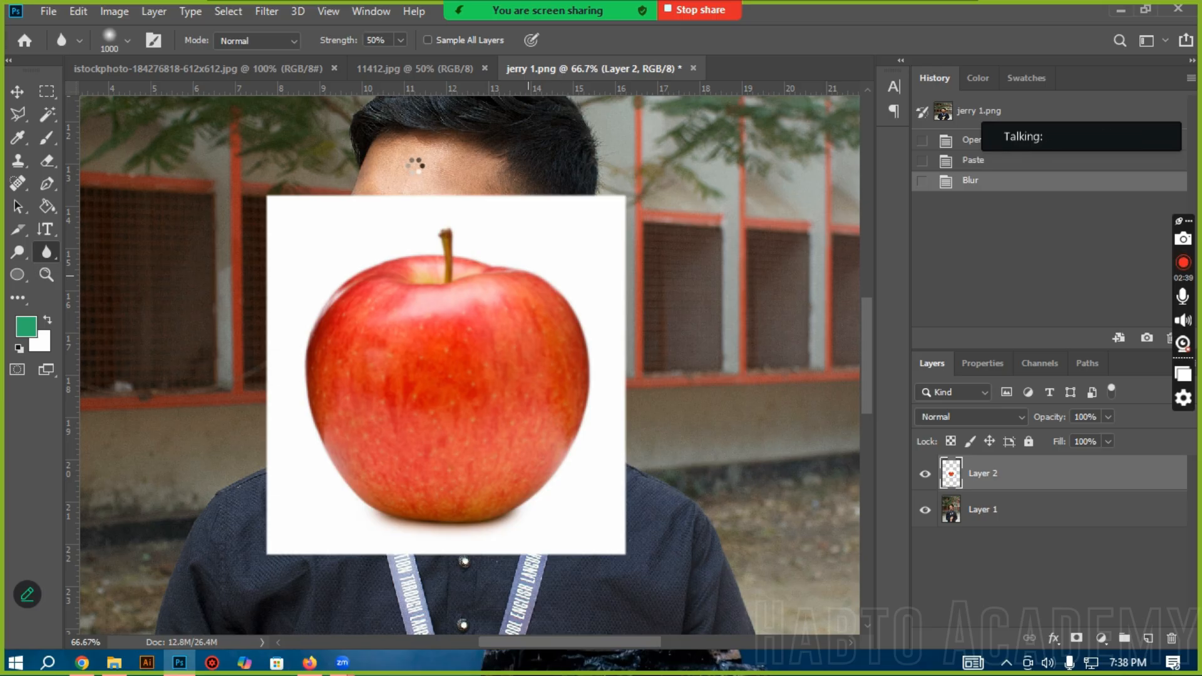
click(479, 216)
click(419, 224)
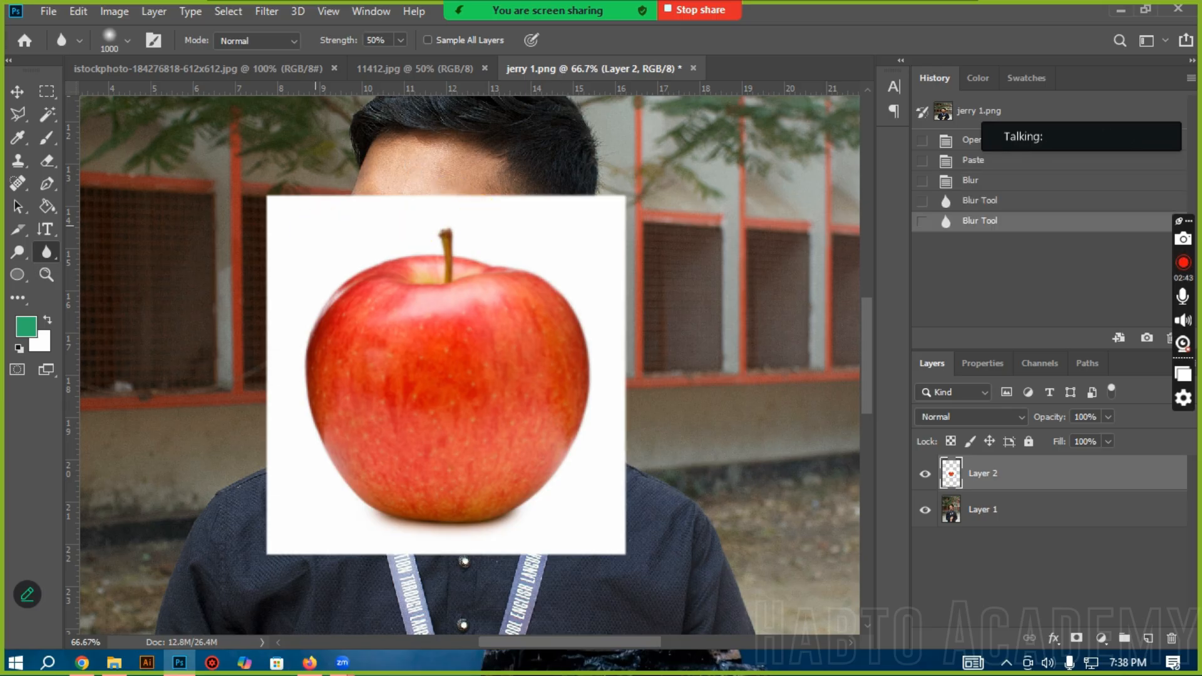
click(982, 187)
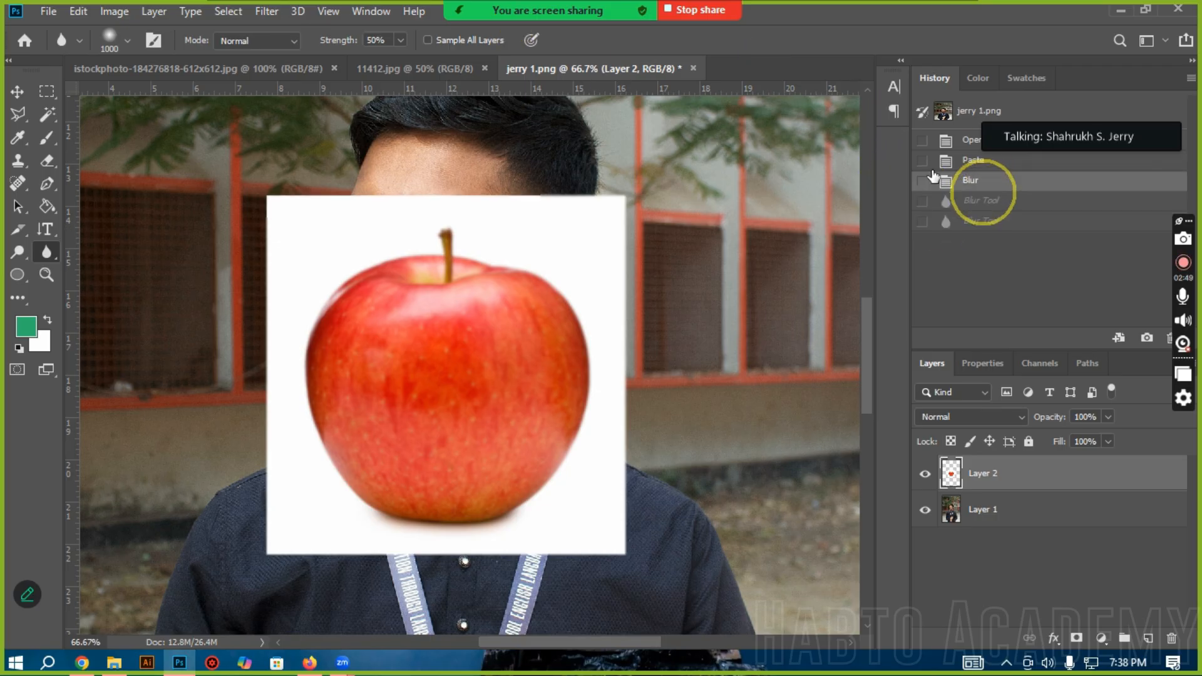
Step: Open the Box Blur filter for the apple layer and position its preview on the apple's upper edge
click(328, 11)
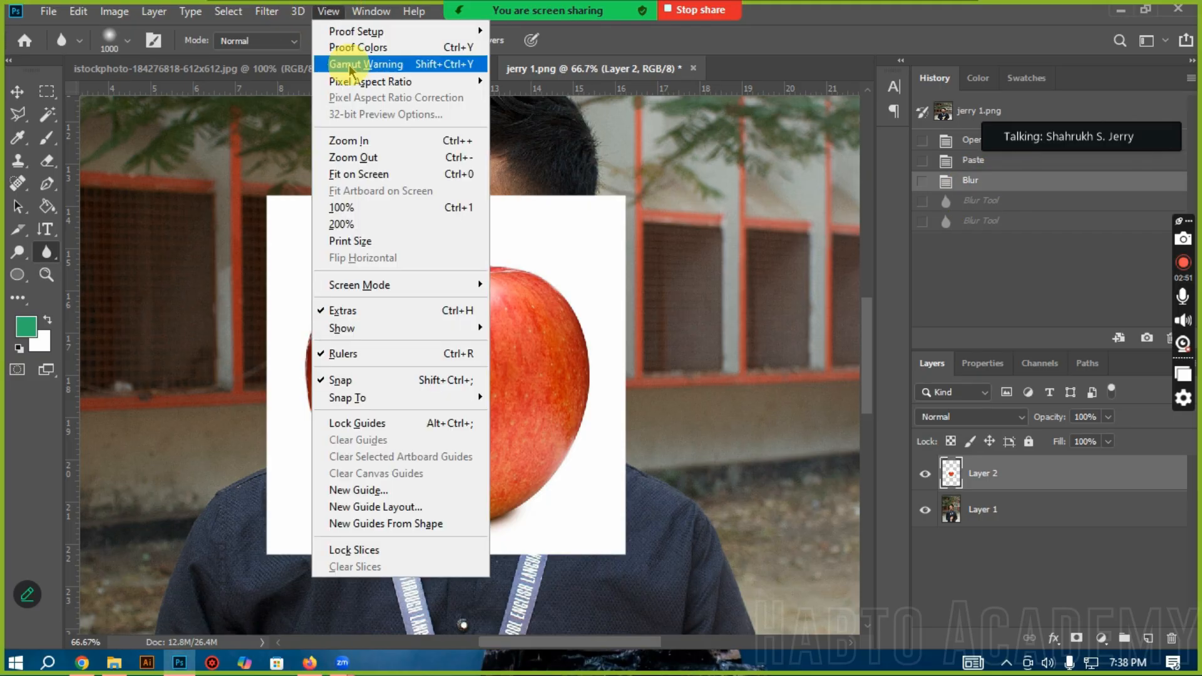
mouse_move(267, 10)
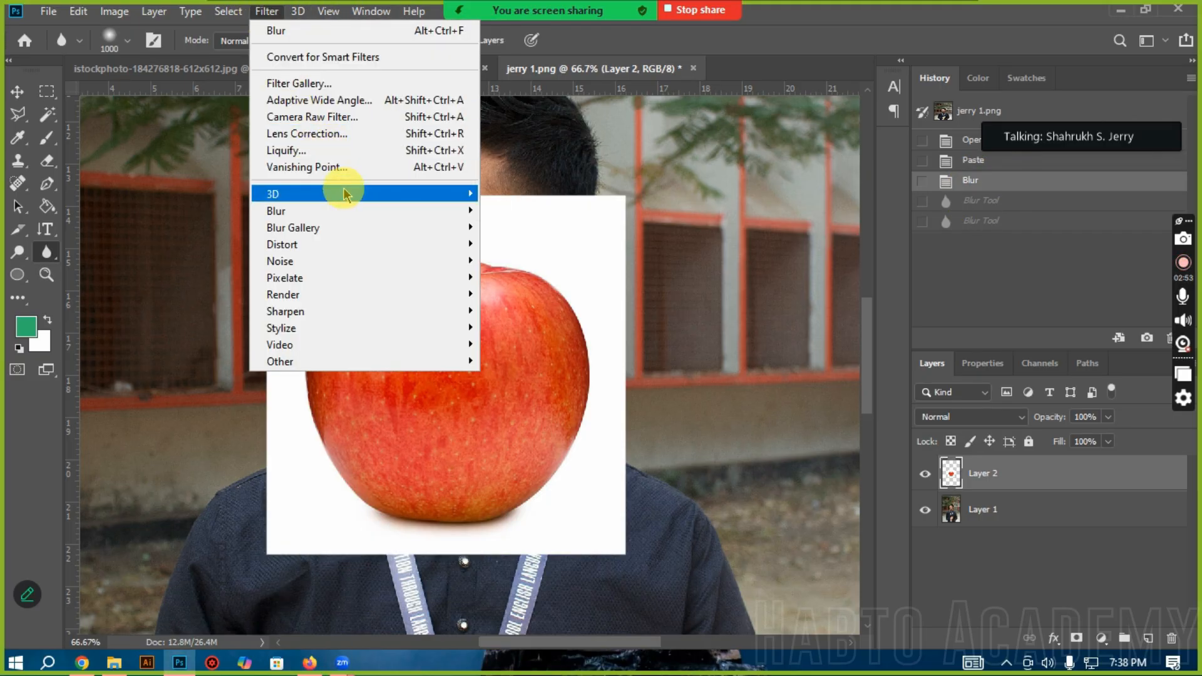
mouse_move(451, 212)
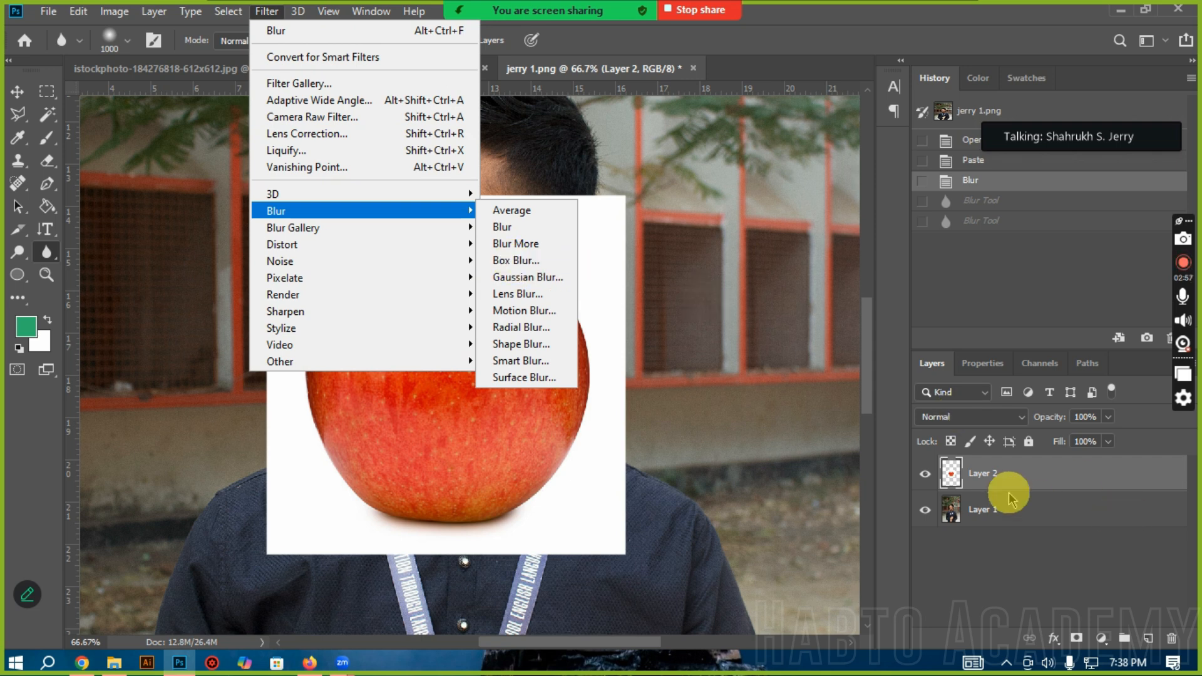
click(511, 262)
drag(575, 97, 771, 126)
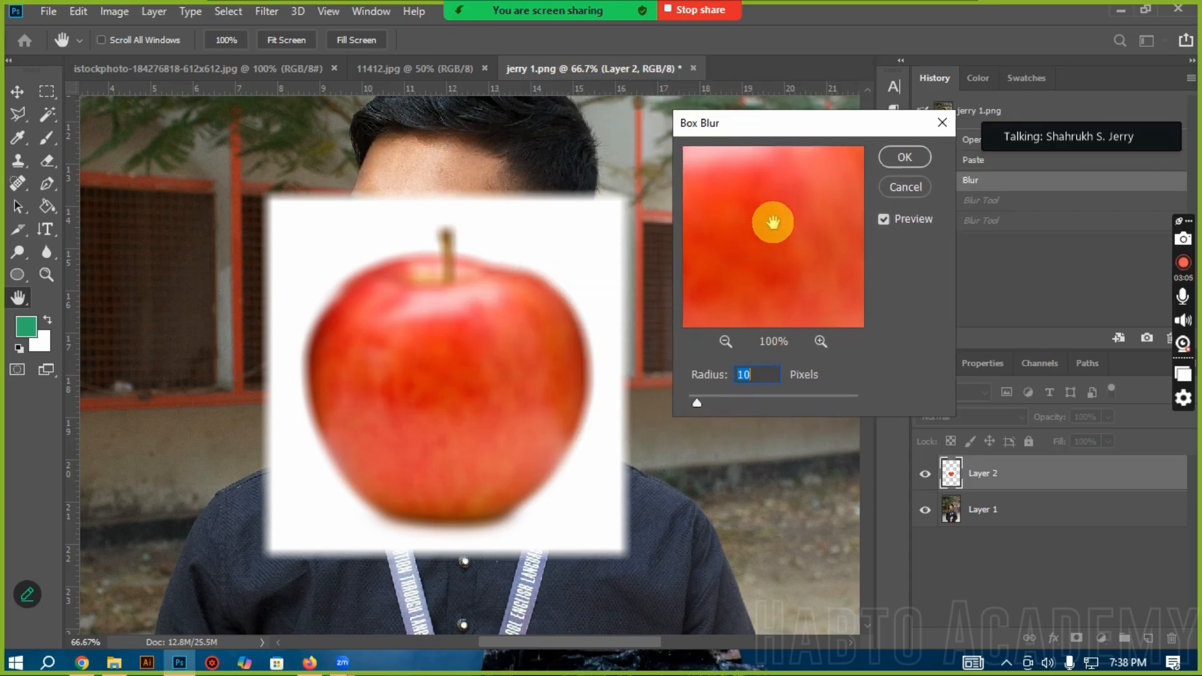
key(Down)
key(Up)
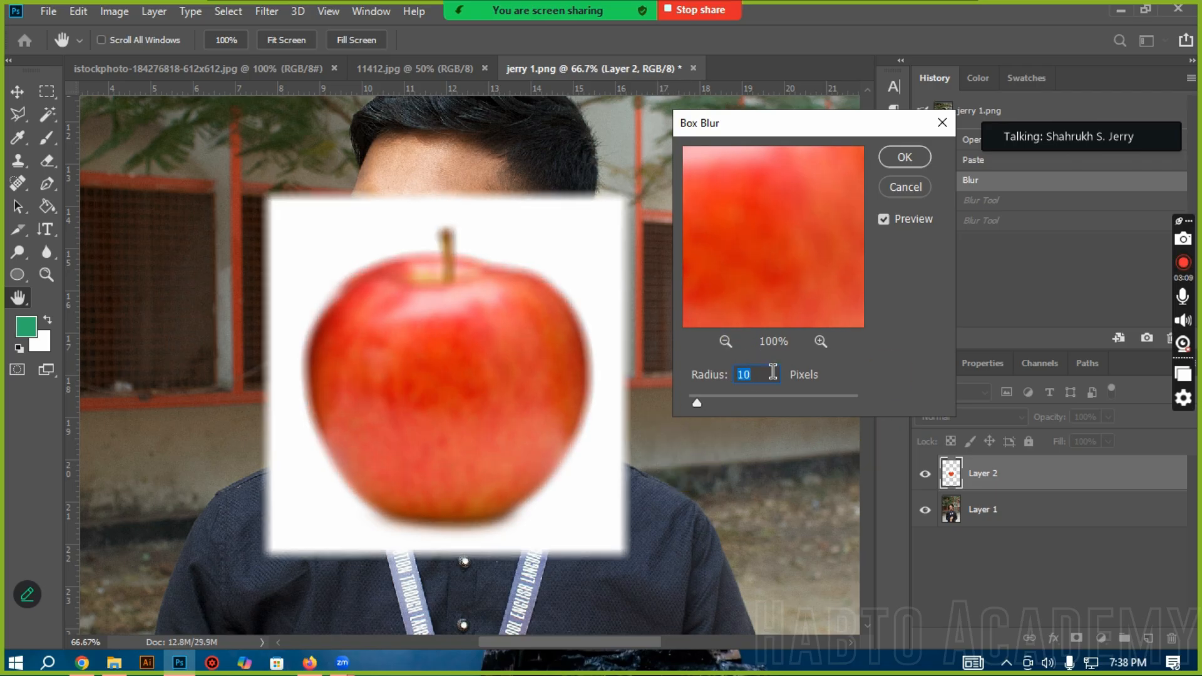
drag(786, 209, 883, 200)
drag(706, 226, 859, 121)
drag(758, 244, 703, 231)
drag(790, 270, 768, 255)
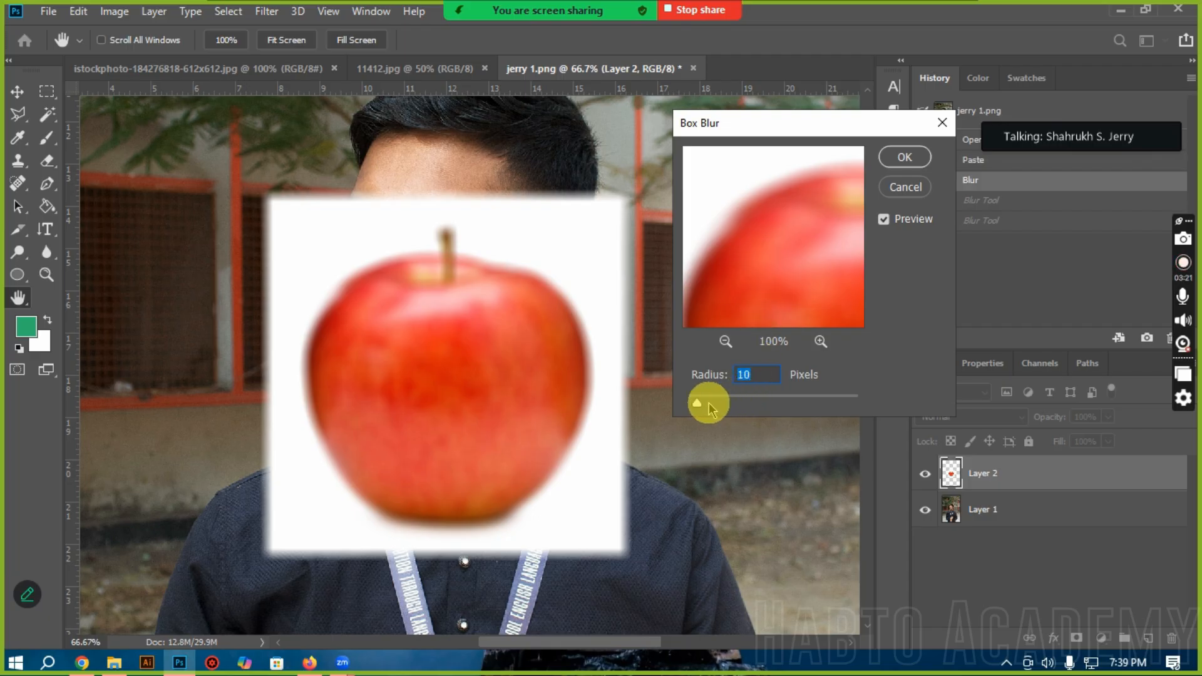
Step: Set the Box Blur radius to 56 pixels and apply it to the apple layer
mouse_move(699, 402)
mouse_down()
mouse_move(779, 394)
mouse_move(692, 395)
mouse_move(709, 397)
mouse_up()
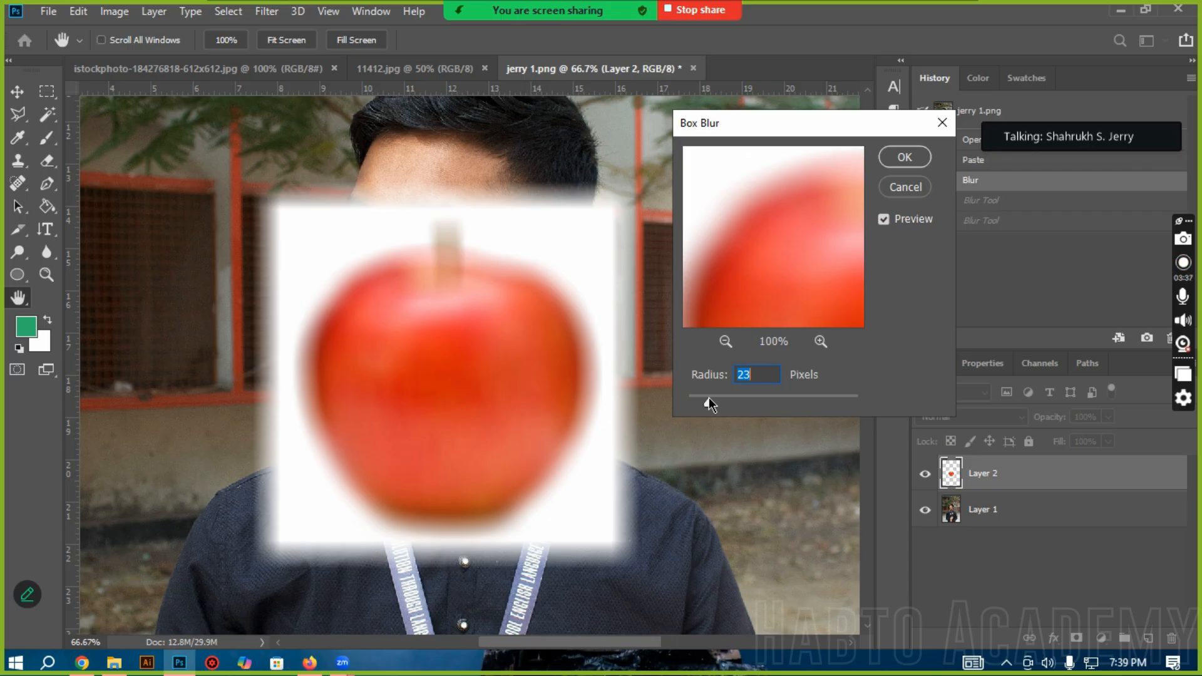
drag(753, 398, 736, 399)
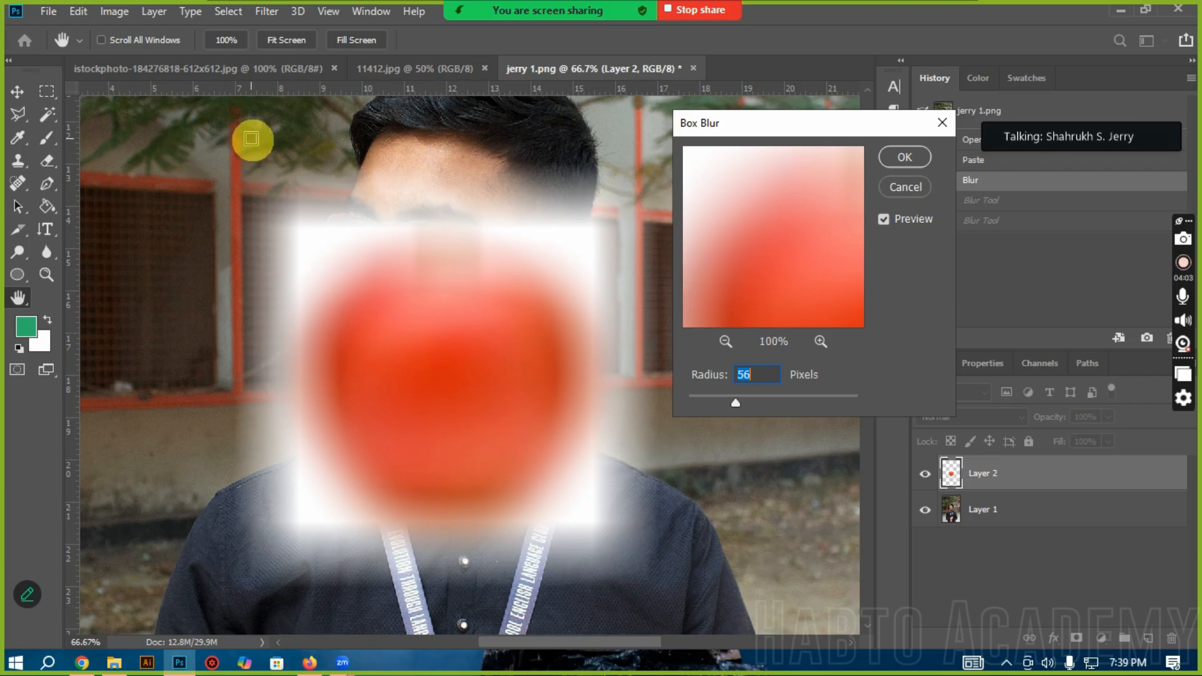
click(906, 157)
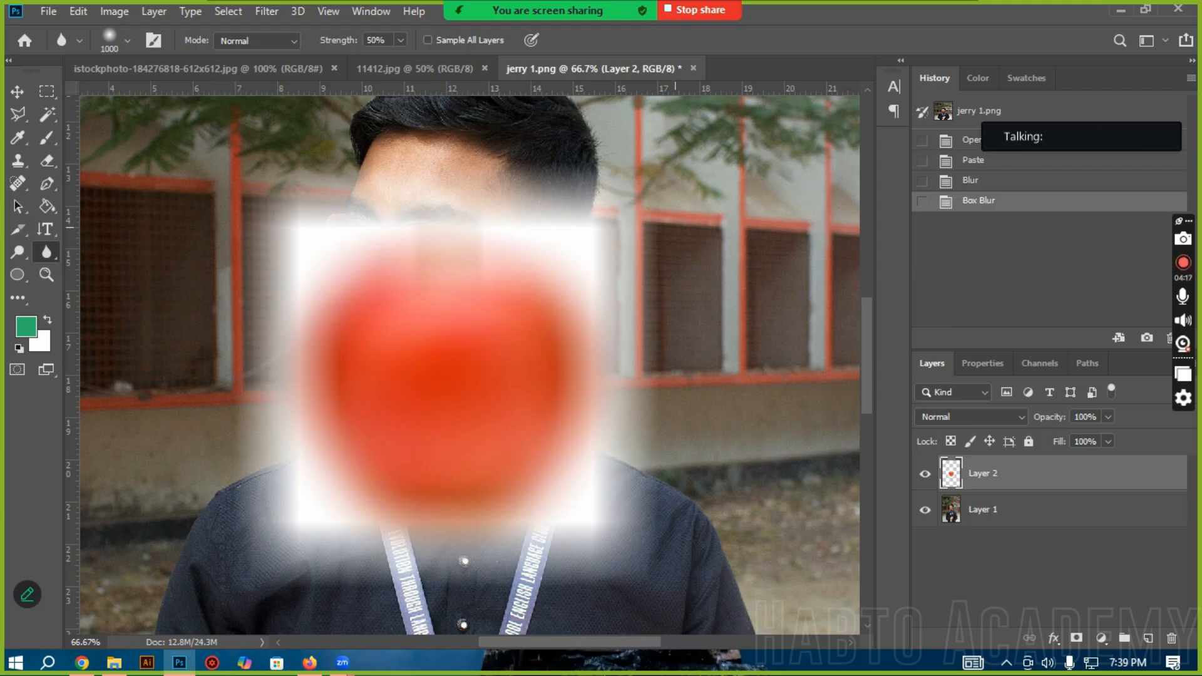
Step: Hide and show Layer 2, and revert the document to the history state where the apple was pasted
click(925, 474)
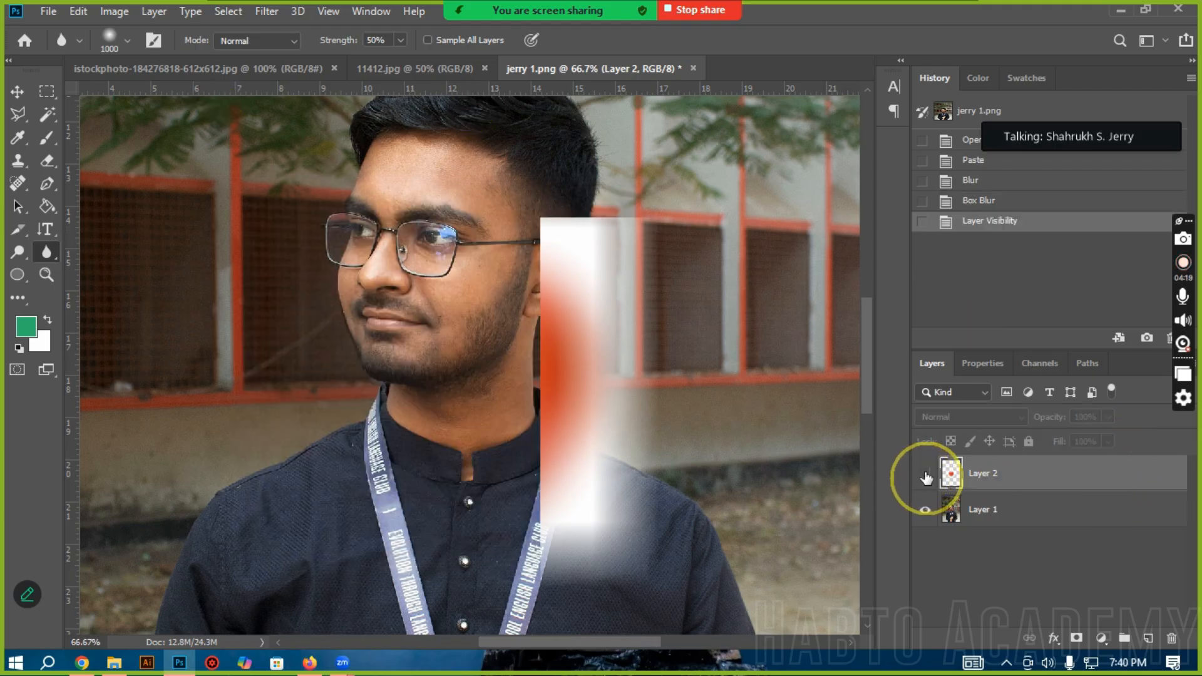
click(926, 476)
click(977, 180)
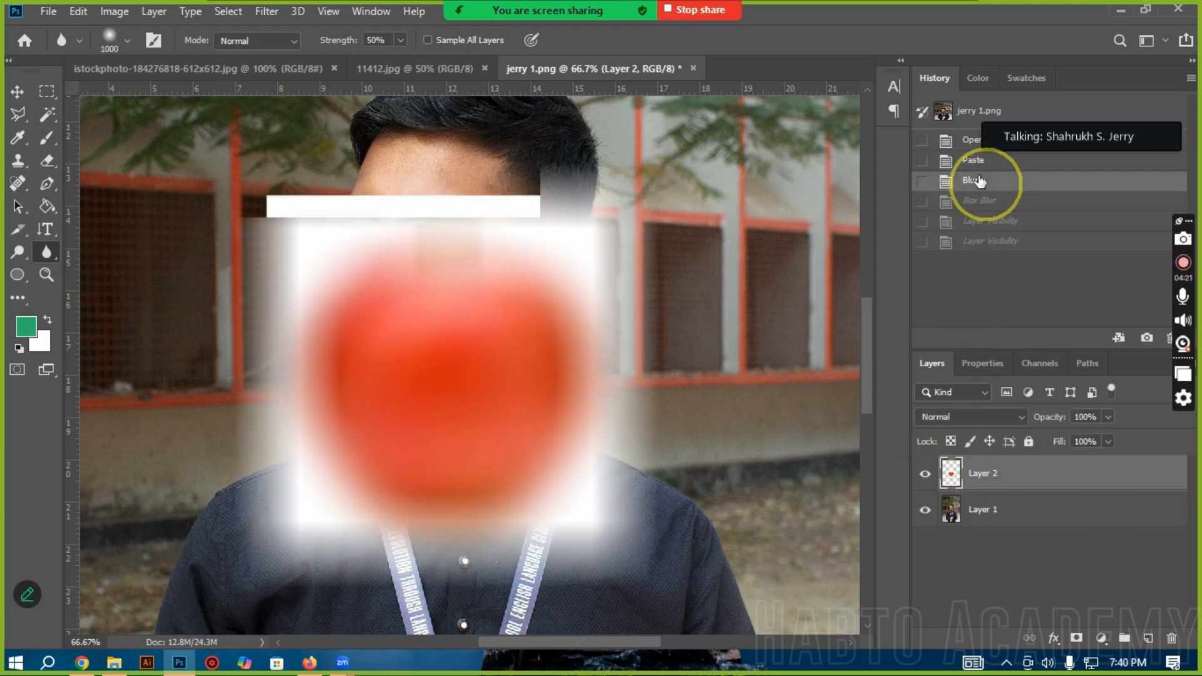
click(965, 163)
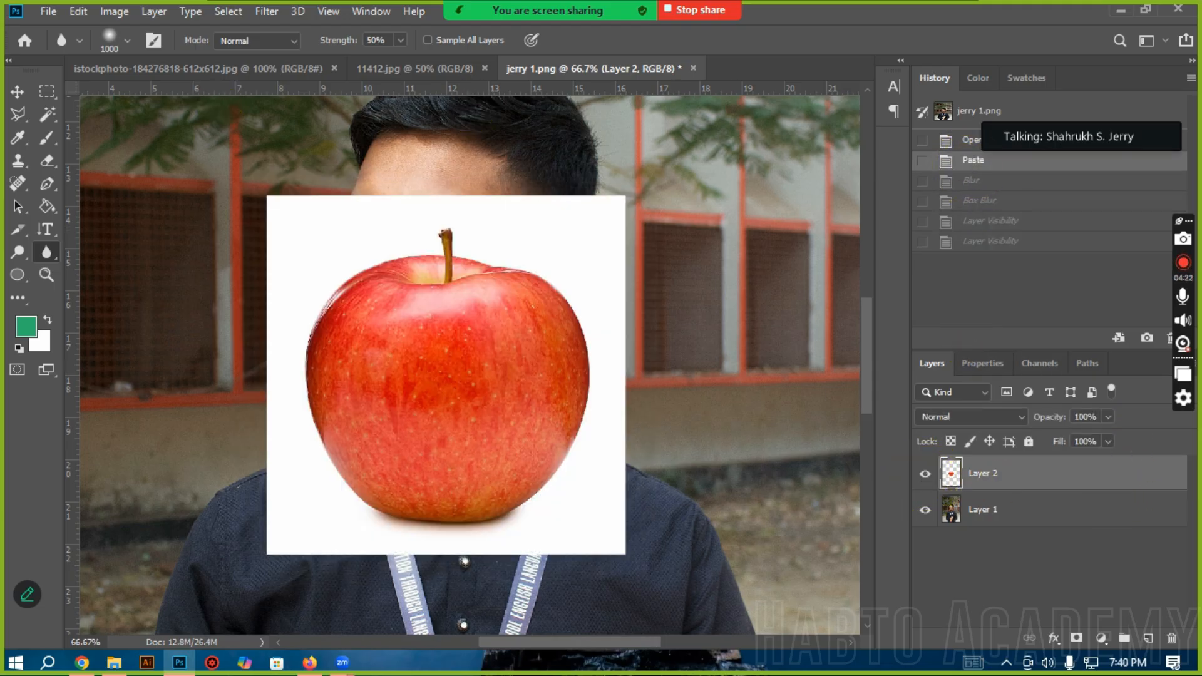
Step: Preview a Gaussian Blur with a 10-pixel radius on the apple layer
click(266, 12)
mouse_move(343, 210)
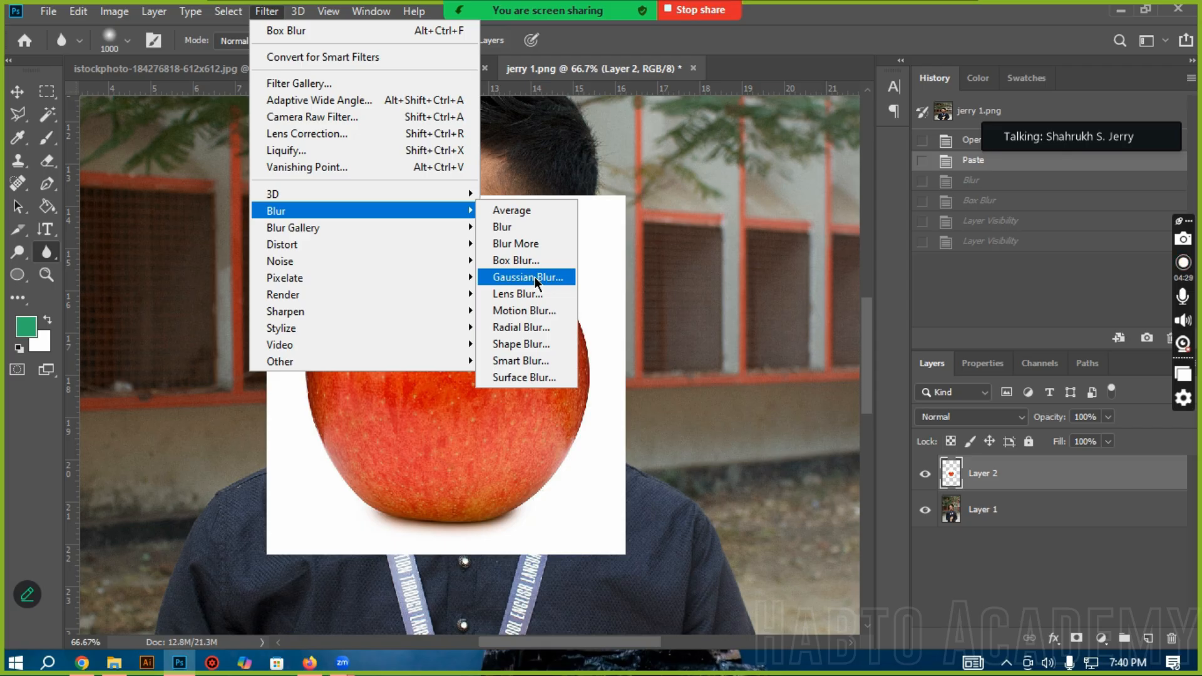
click(534, 278)
click(525, 281)
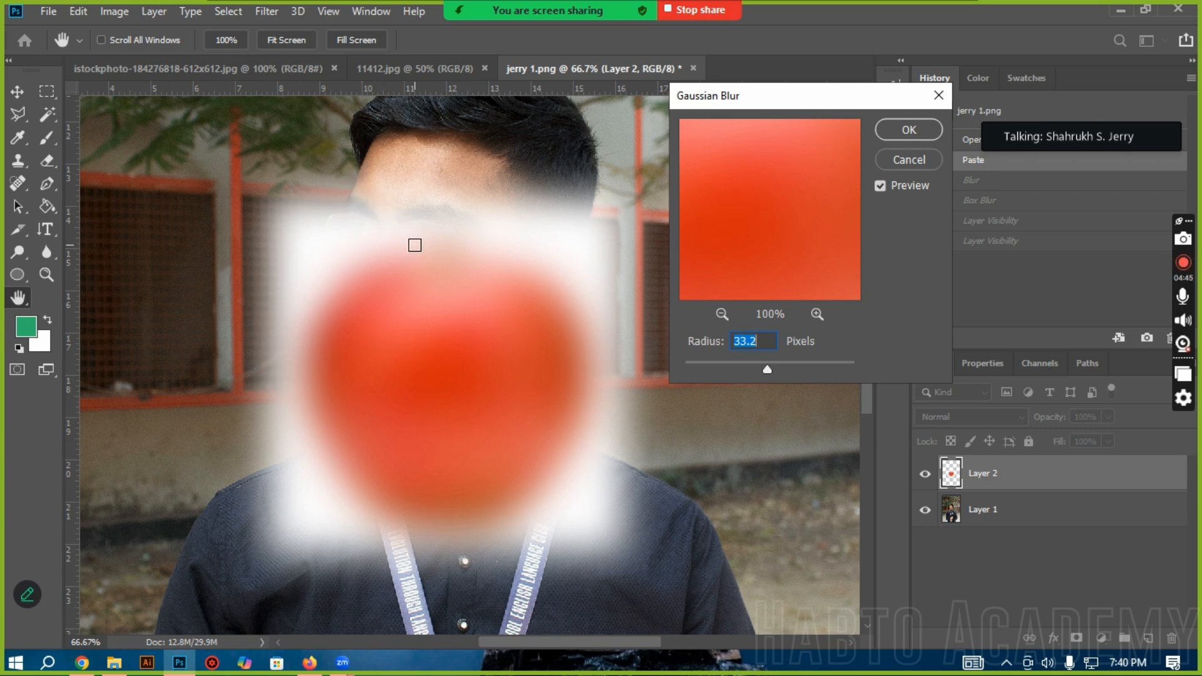
click(716, 369)
drag(701, 370, 753, 367)
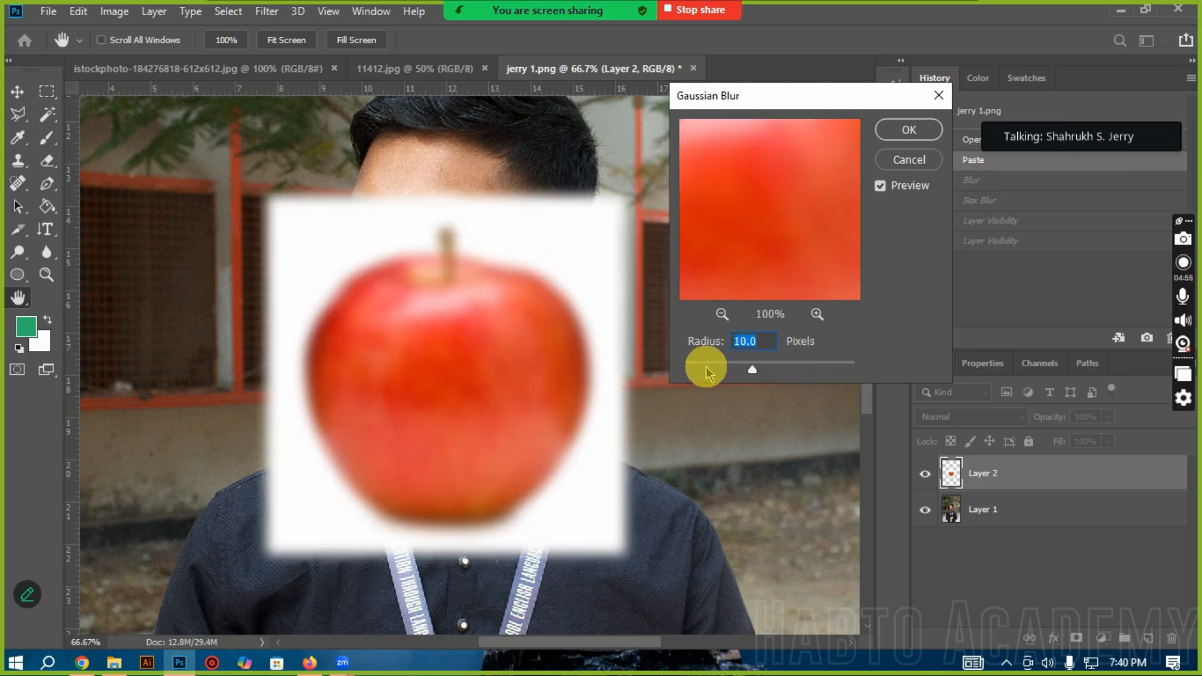
Step: Apply the Gaussian Blur with a 5-pixel radius, and revert the apple layer to its pasted state
drag(753, 370, 764, 367)
click(704, 368)
drag(704, 368, 698, 366)
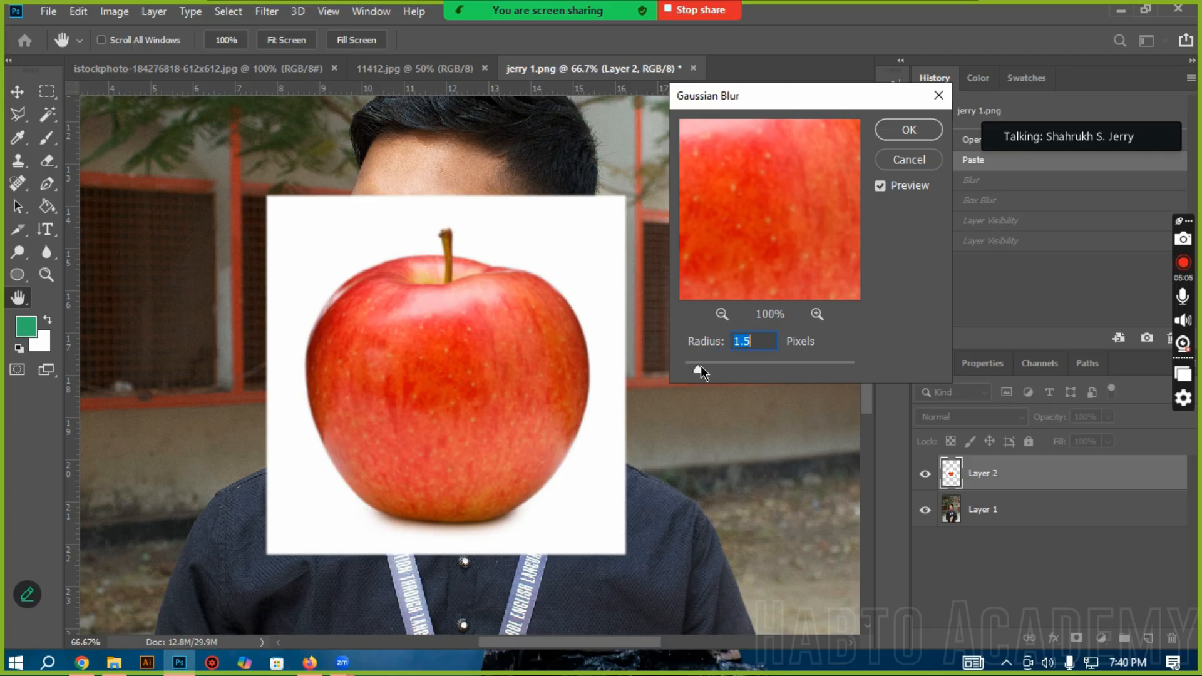
drag(701, 367, 731, 367)
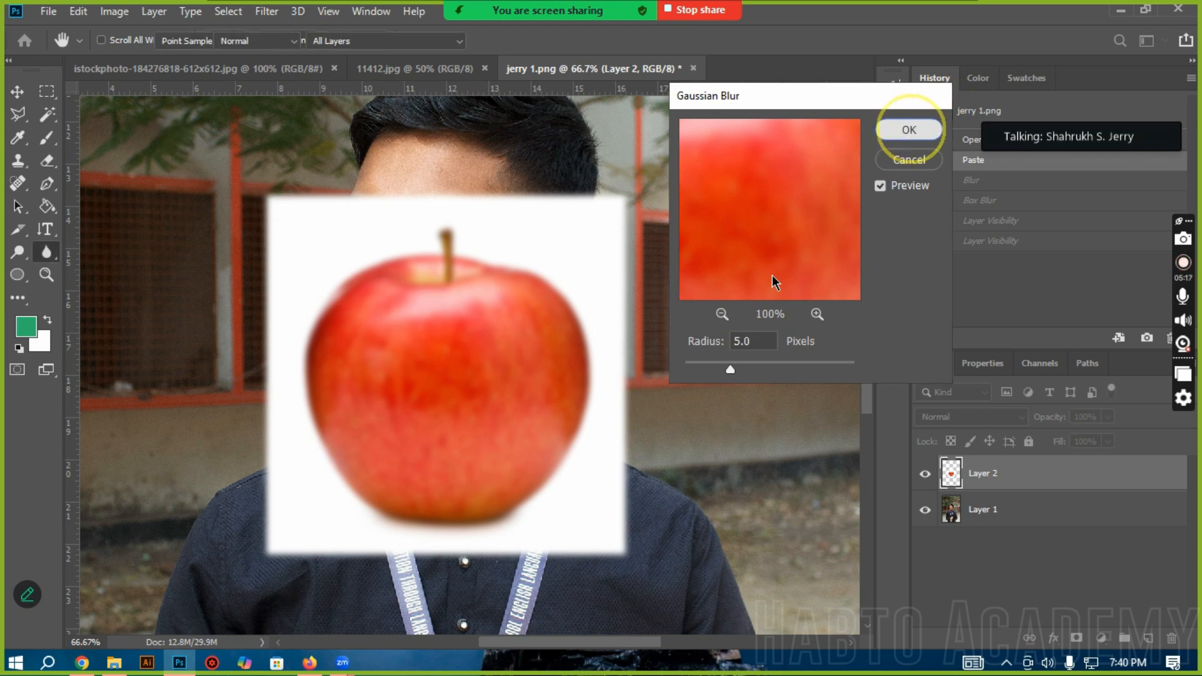
click(909, 129)
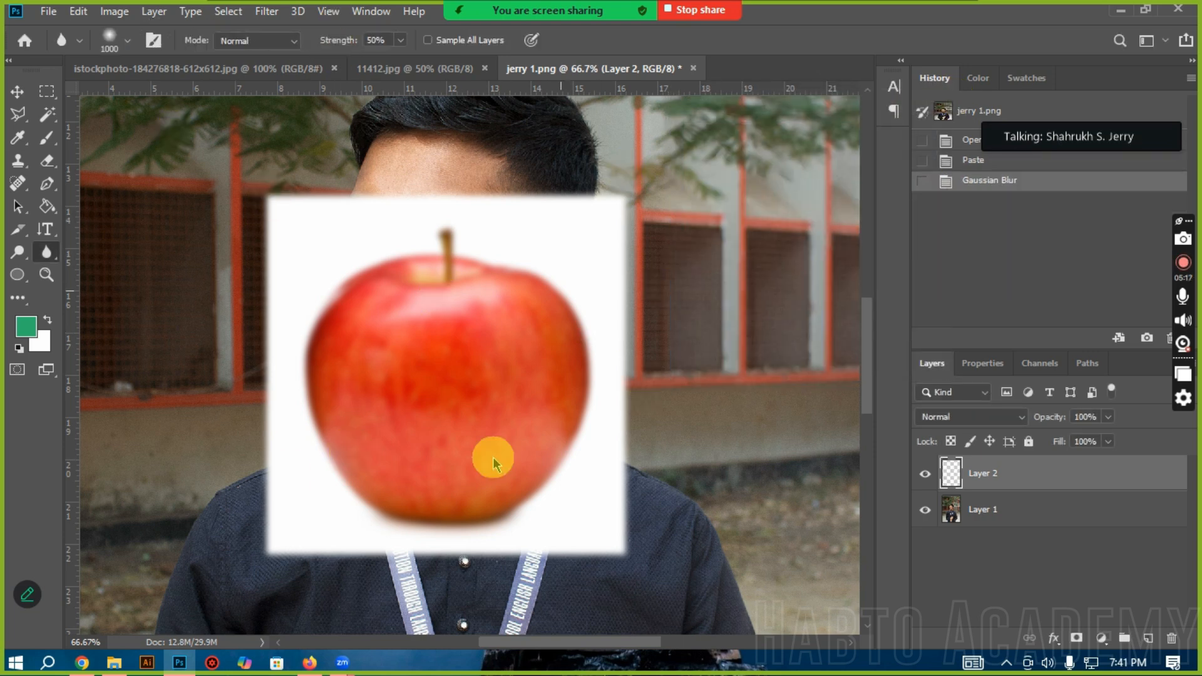
click(975, 161)
Step: Open the Lens Blur filter for the apple layer and magnify the apple in its preview
click(267, 11)
mouse_move(276, 211)
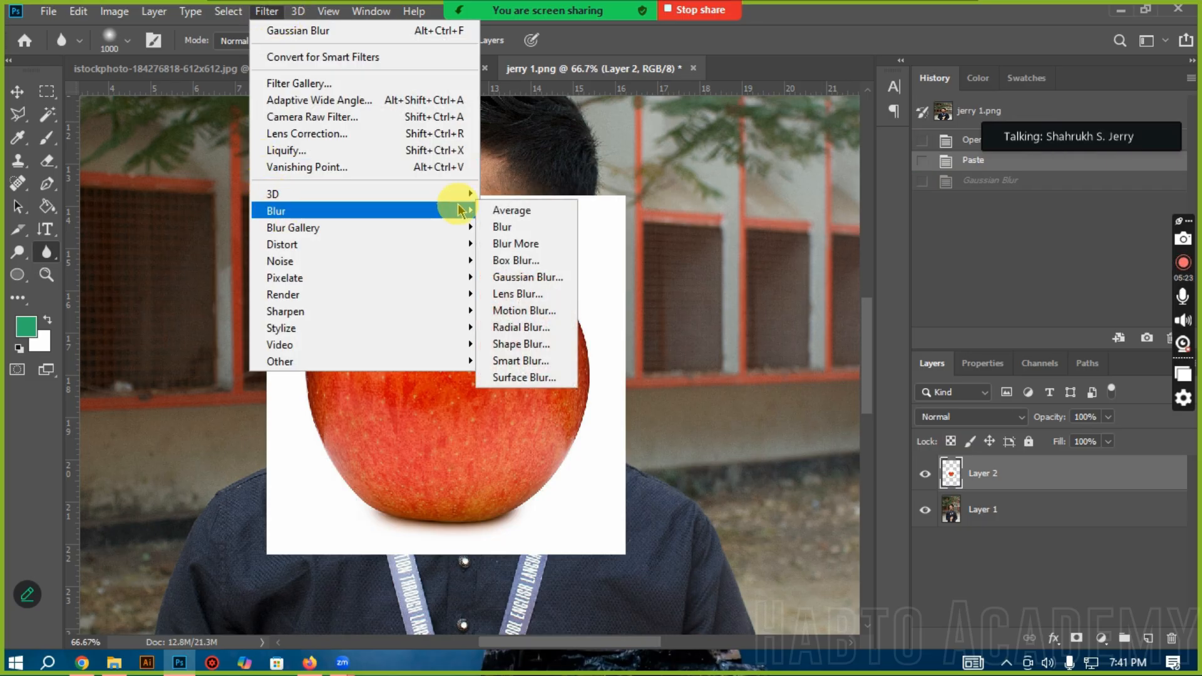
click(520, 293)
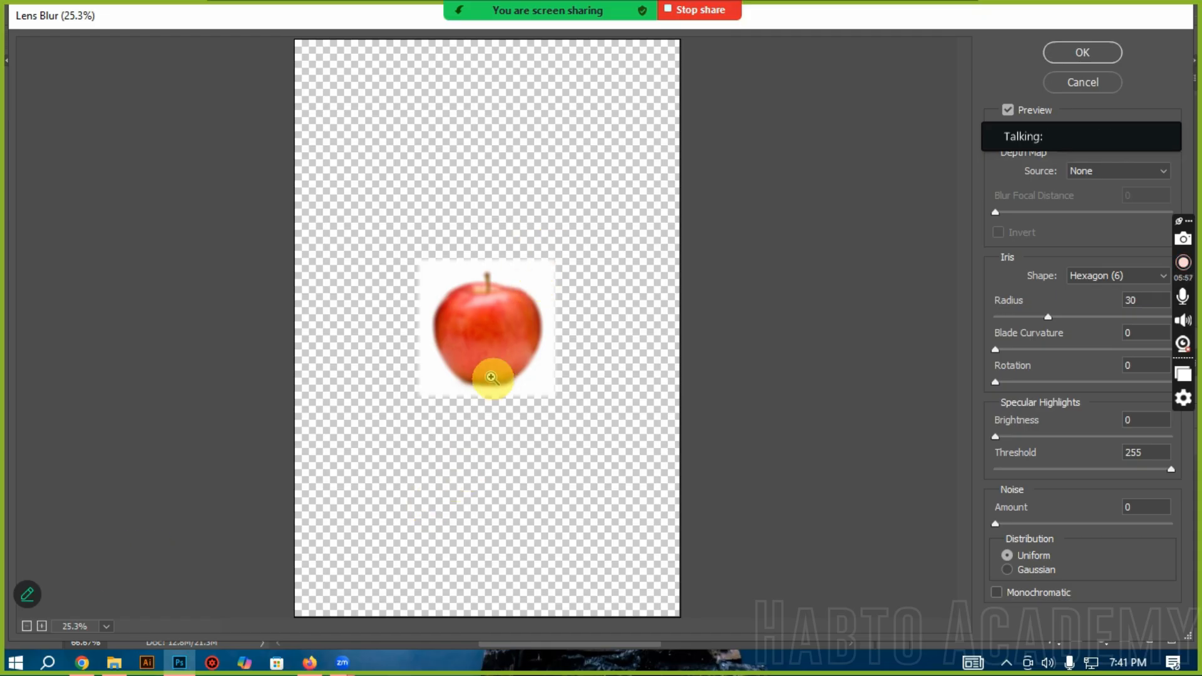
click(480, 316)
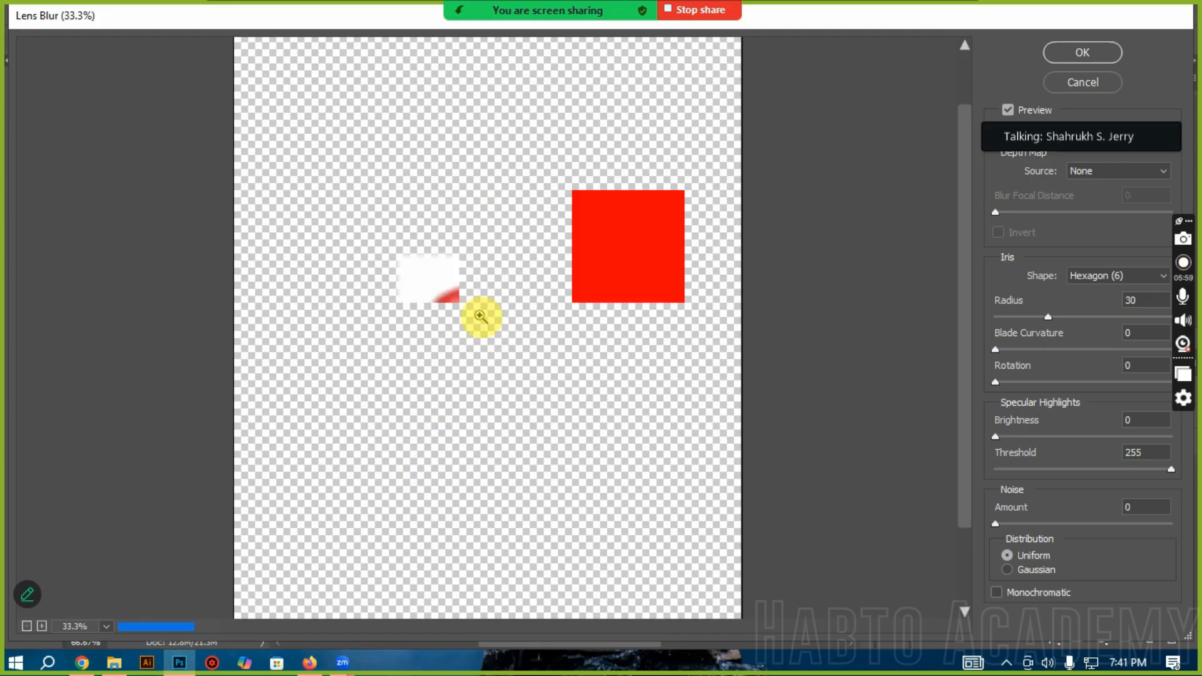
click(466, 319)
click(418, 347)
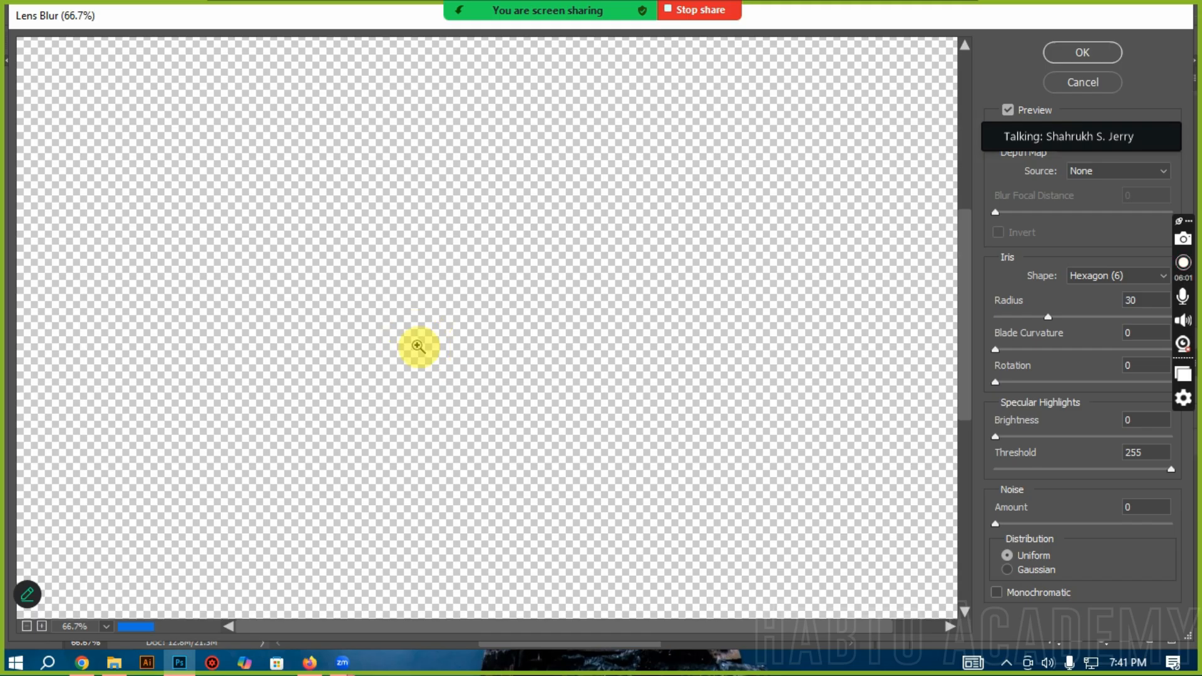
click(512, 344)
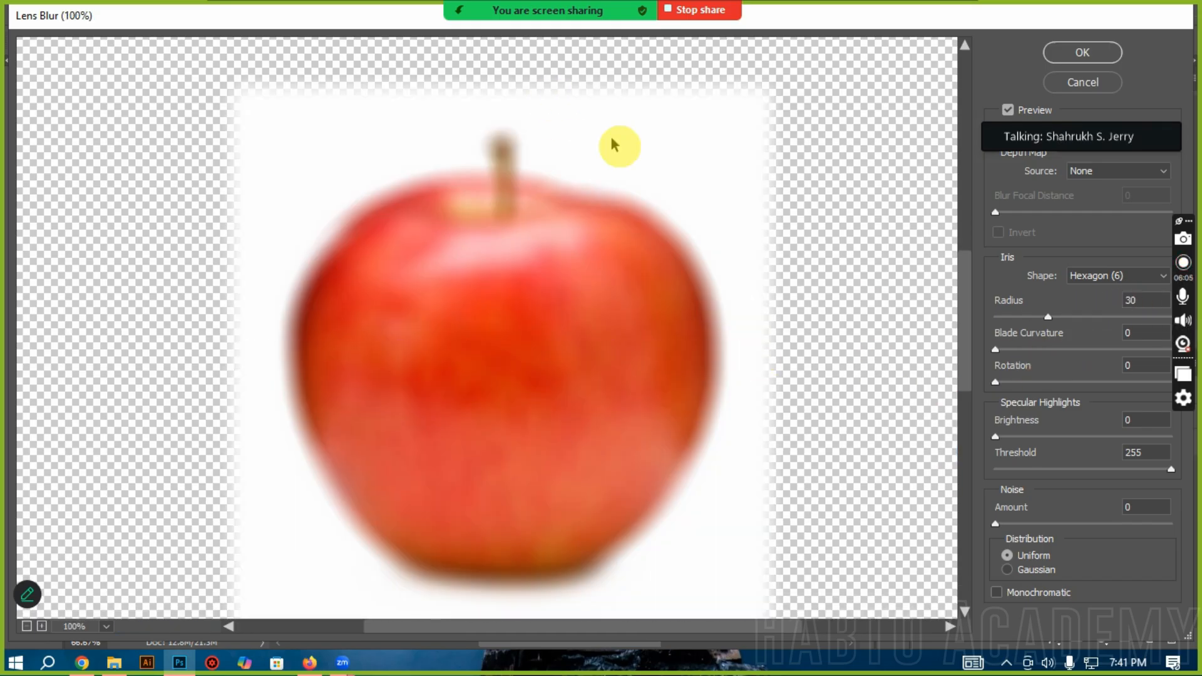
Step: Apply the Lens Blur with a radius of 36, and revert the apple layer to its pasted state
click(1024, 317)
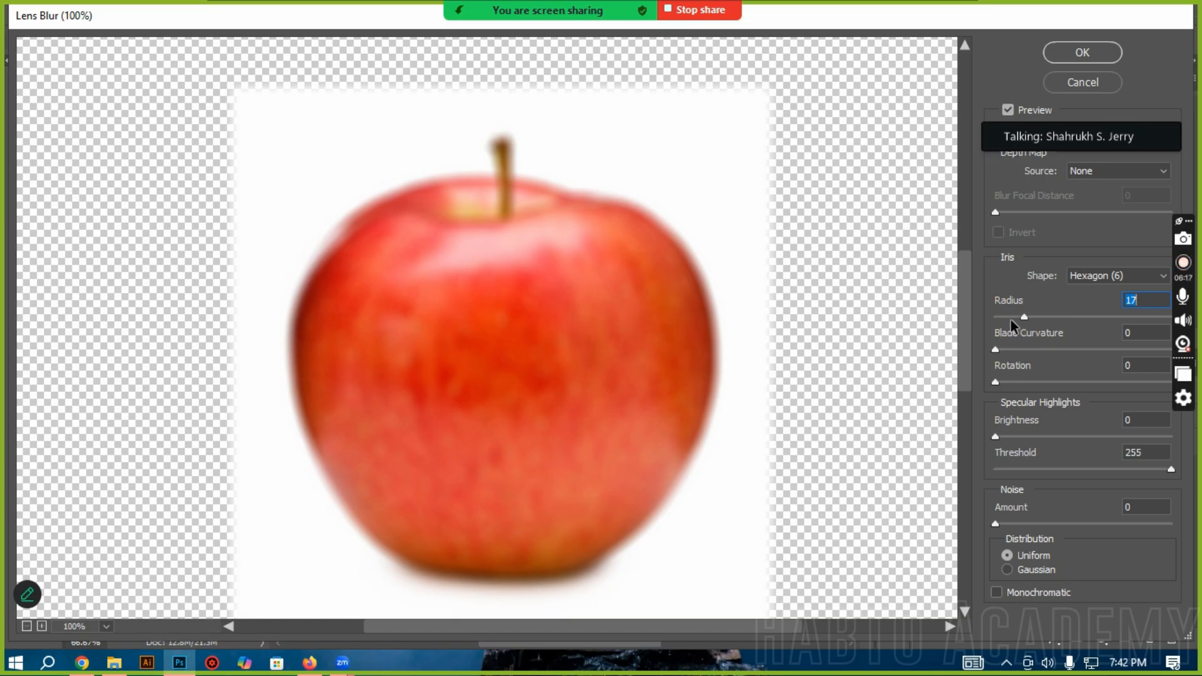
drag(1021, 318, 1060, 319)
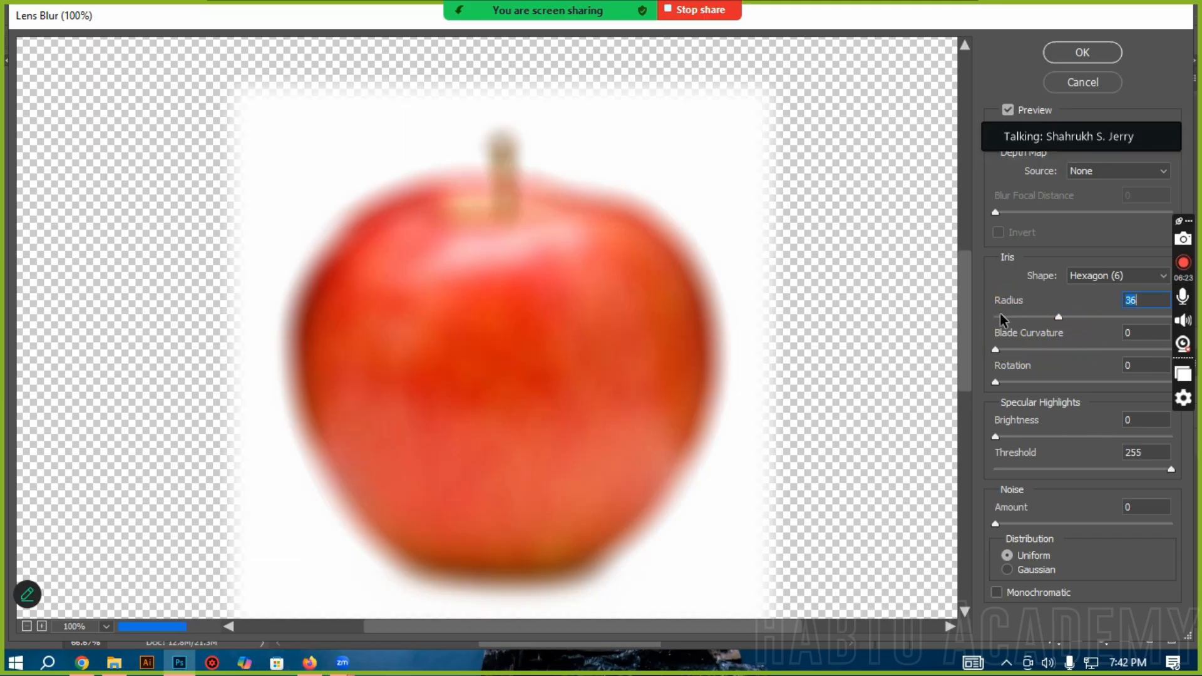
click(1095, 51)
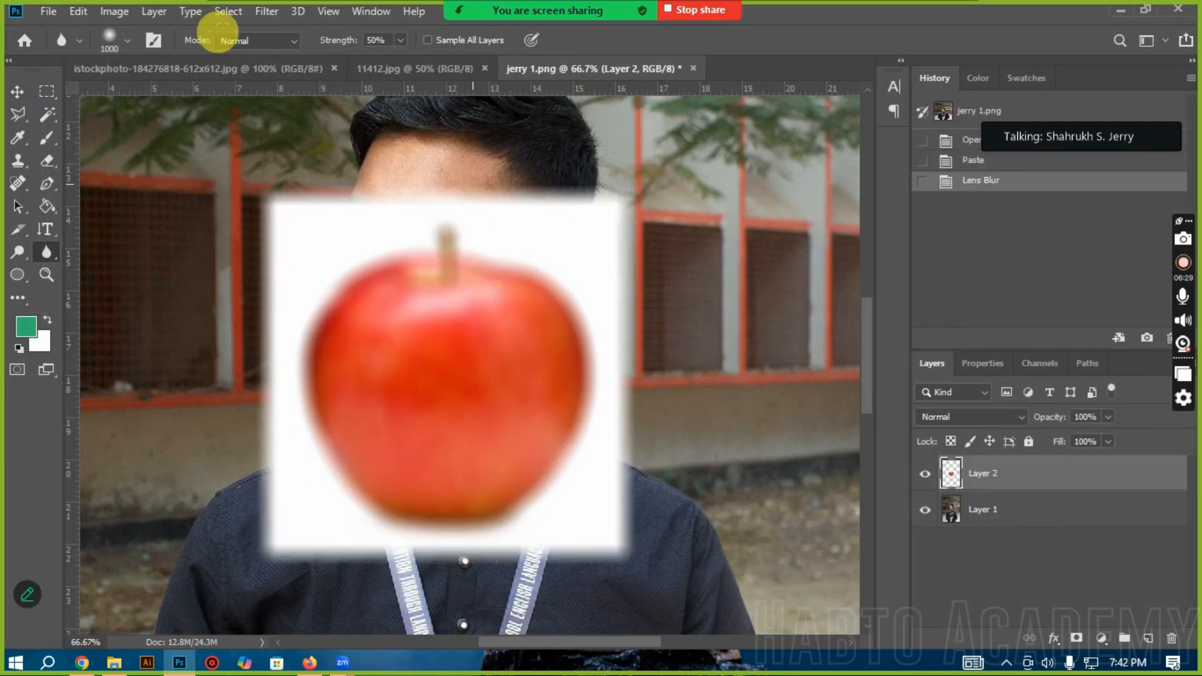
click(19, 93)
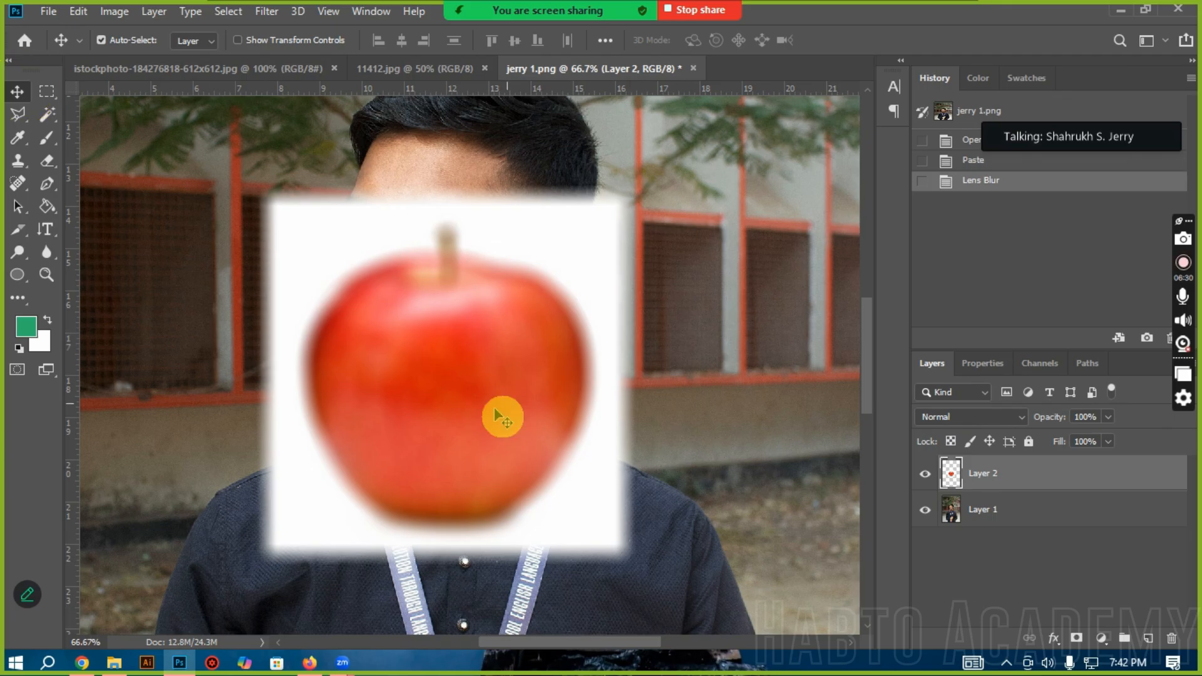
click(971, 164)
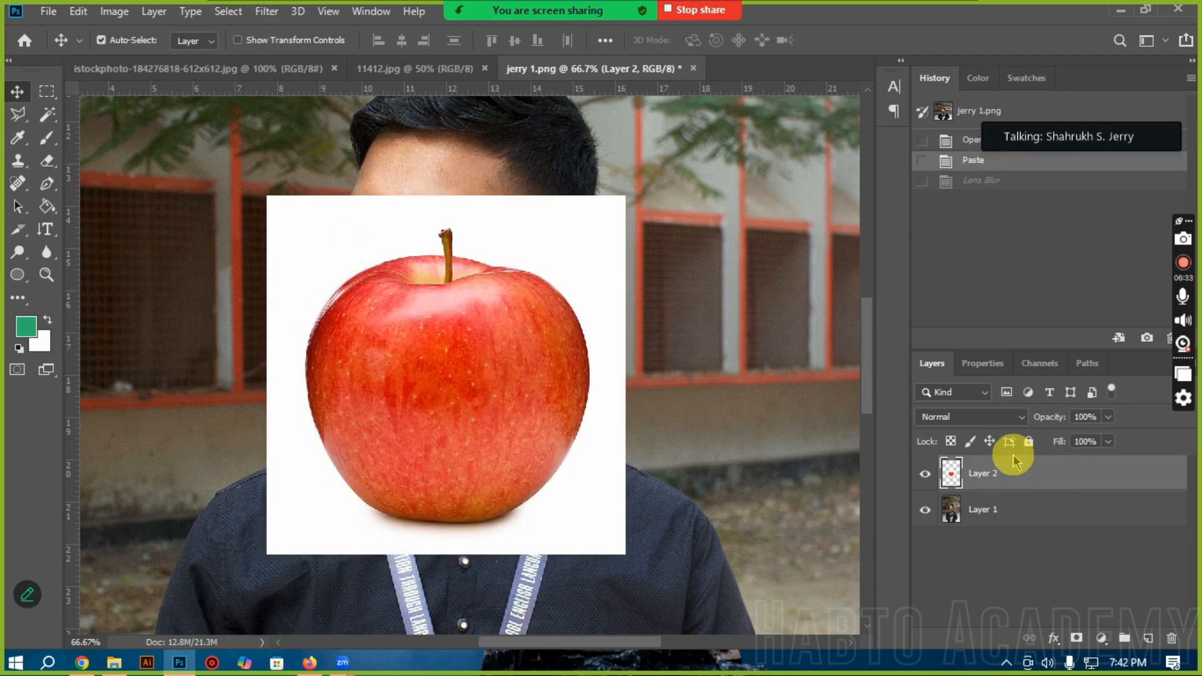
Step: Preview a Motion Blur on the apple layer with a distance of 42 pixels and an angle of -61°
click(267, 11)
mouse_move(300, 211)
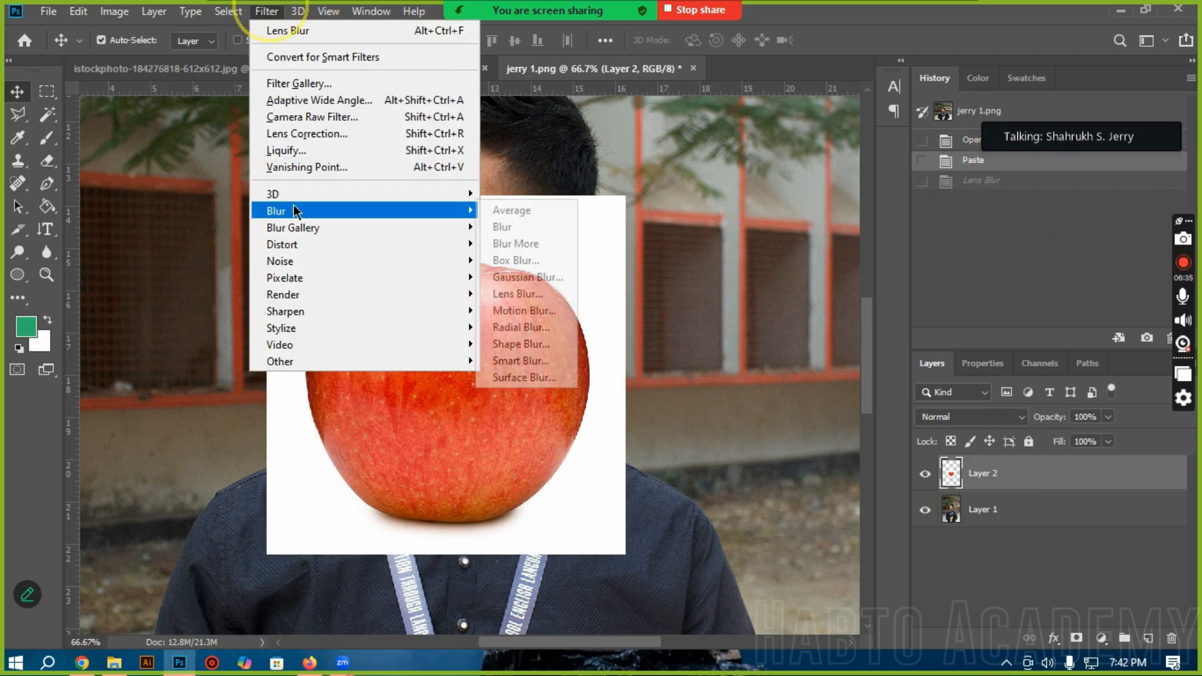
click(513, 311)
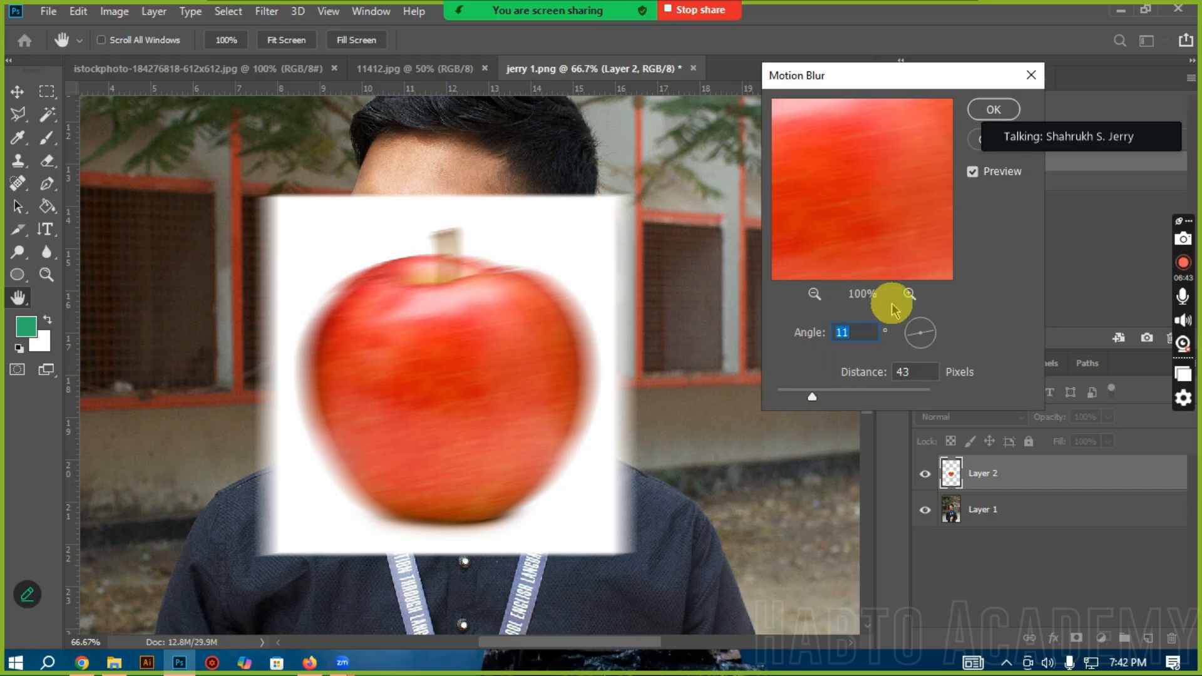
click(919, 370)
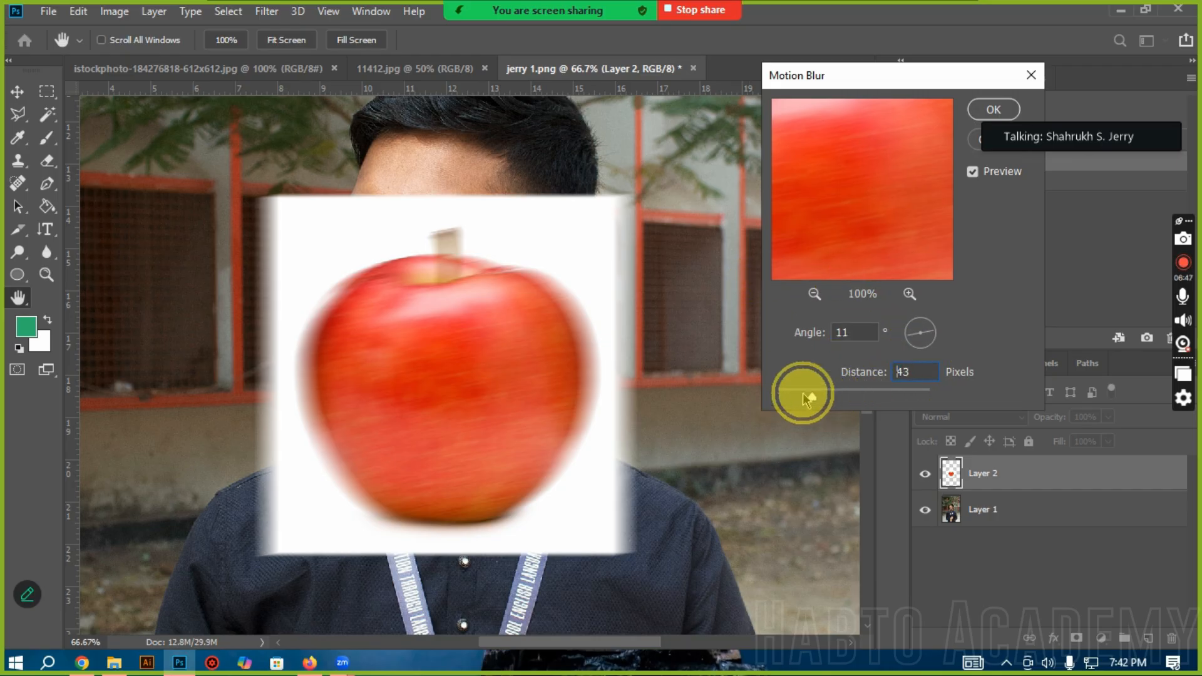
drag(808, 398, 812, 397)
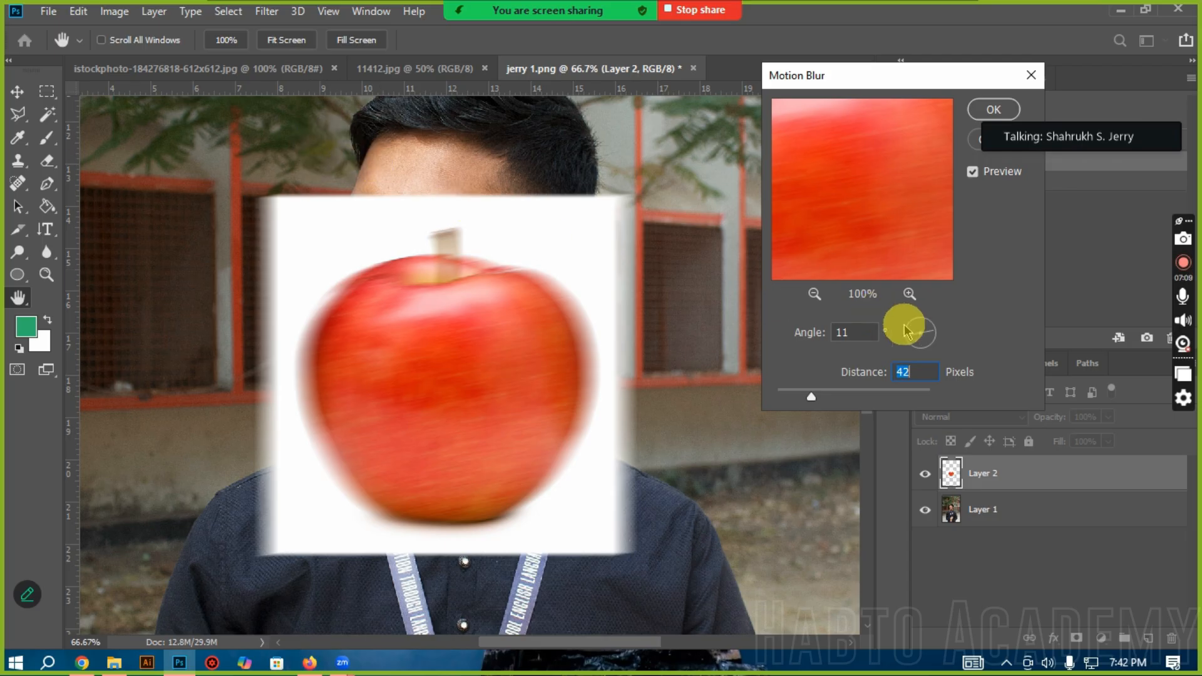
drag(918, 330, 915, 329)
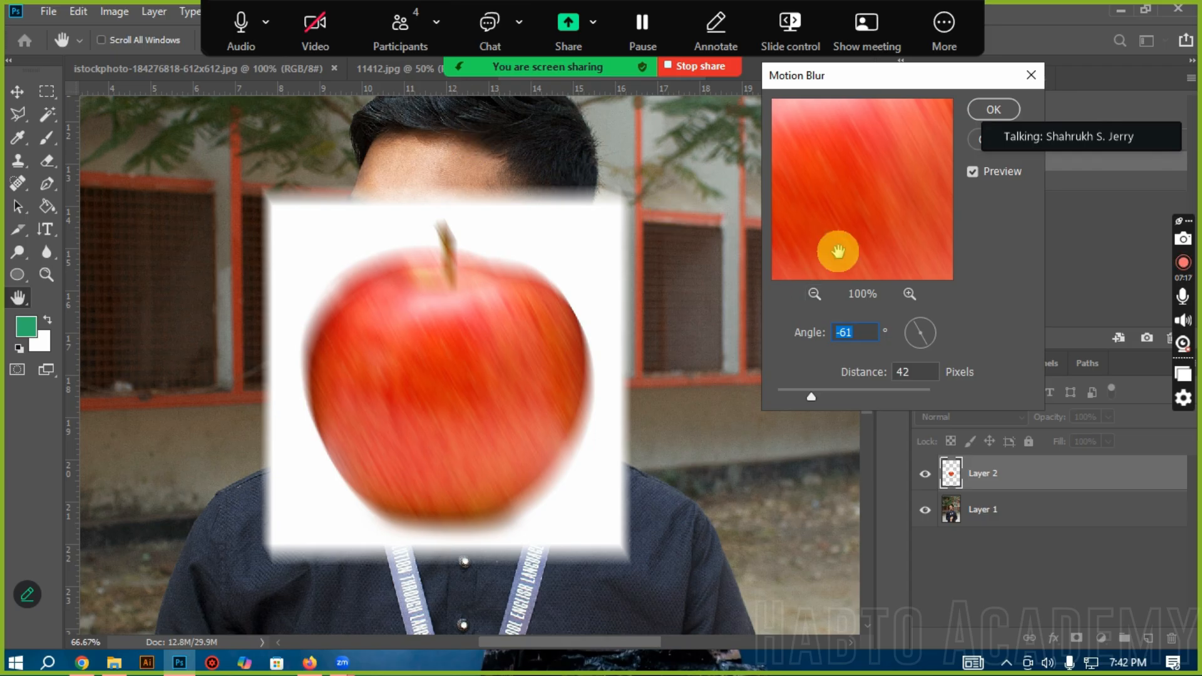
Step: Try several Motion Blur angles on the apple, including 77°, 8° and -81°, and settle on -5°
click(925, 325)
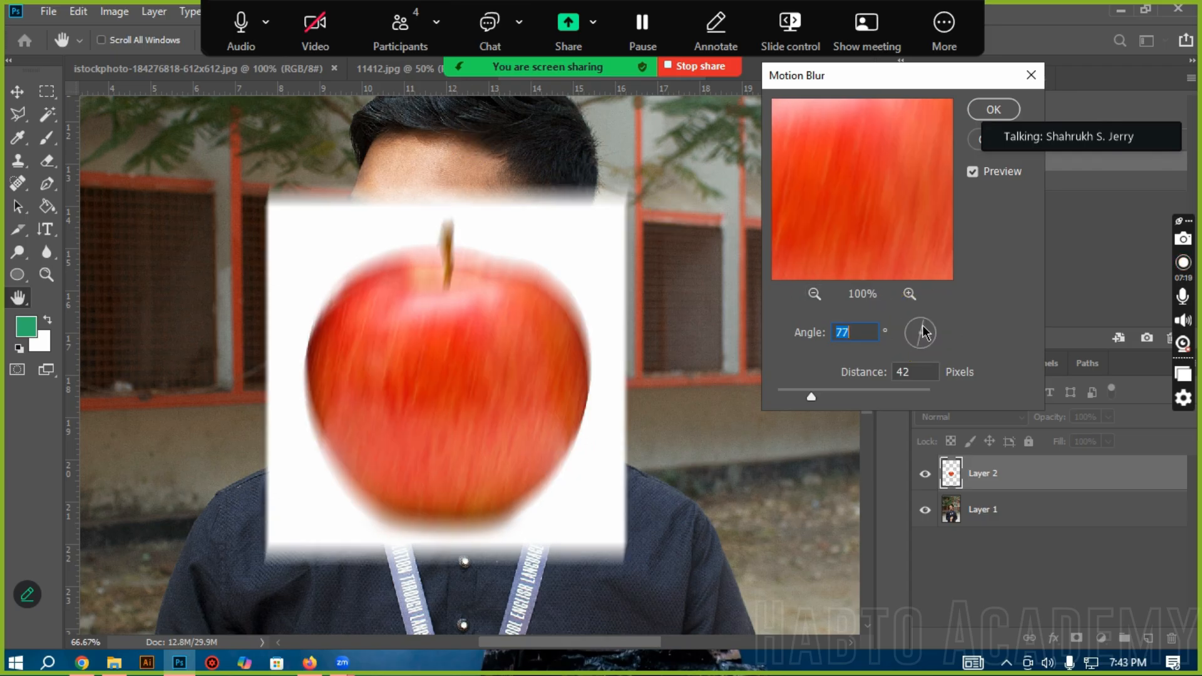
click(935, 330)
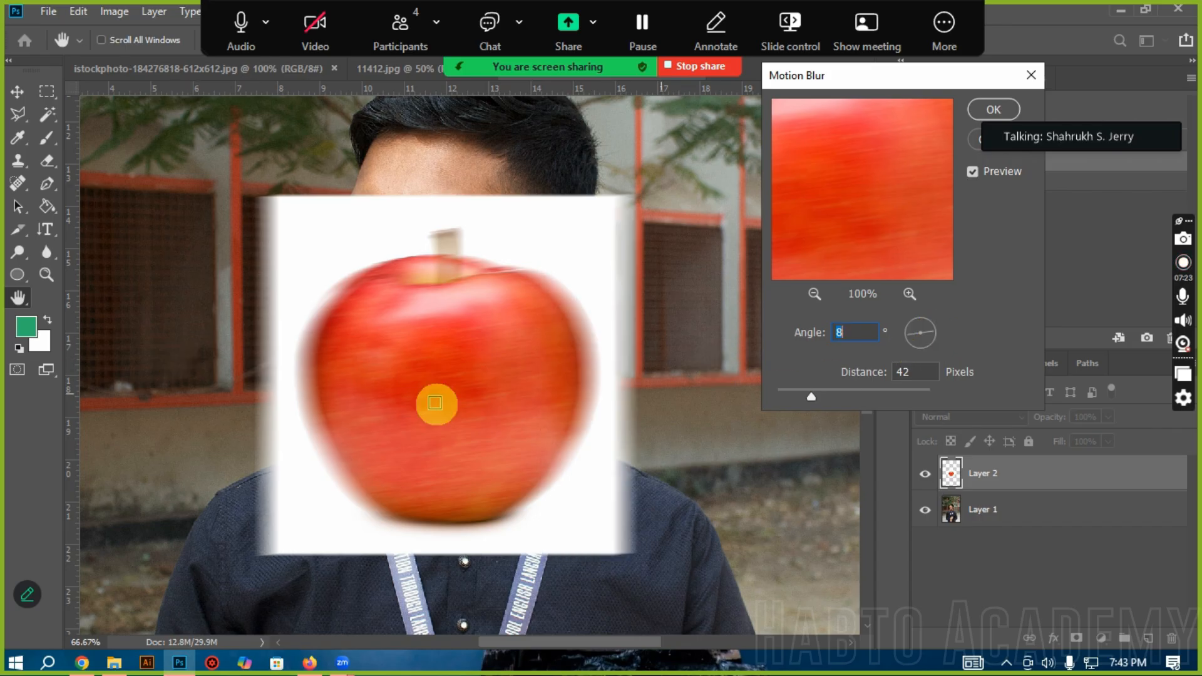
click(921, 346)
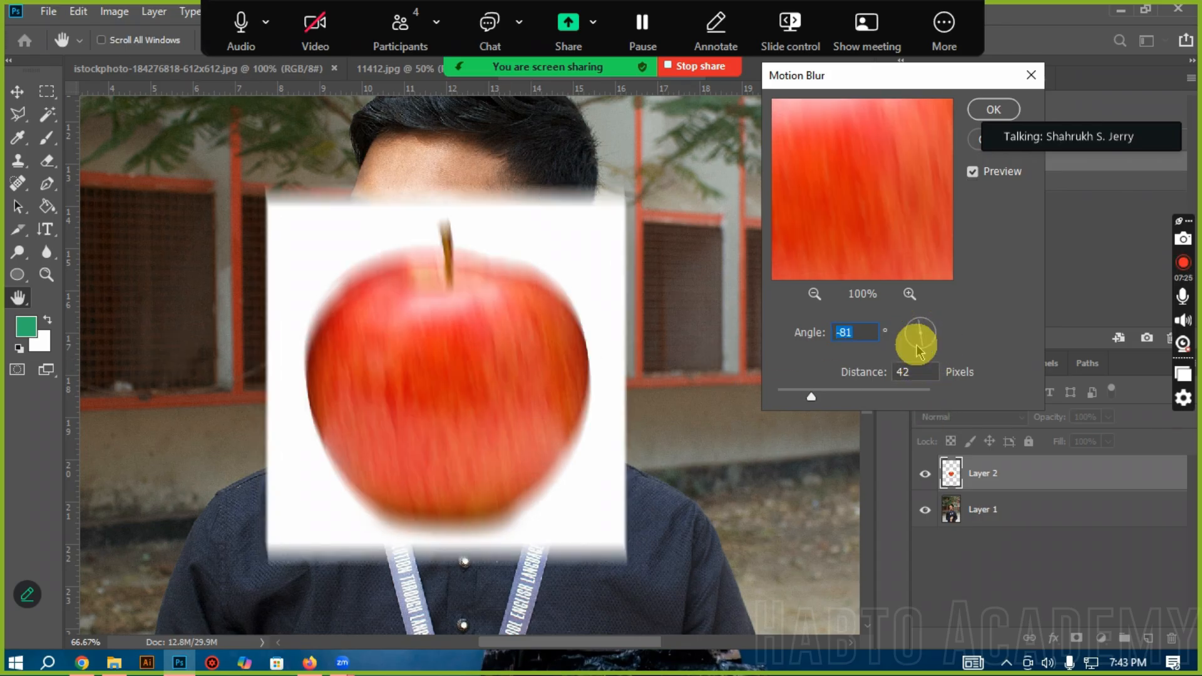
click(930, 331)
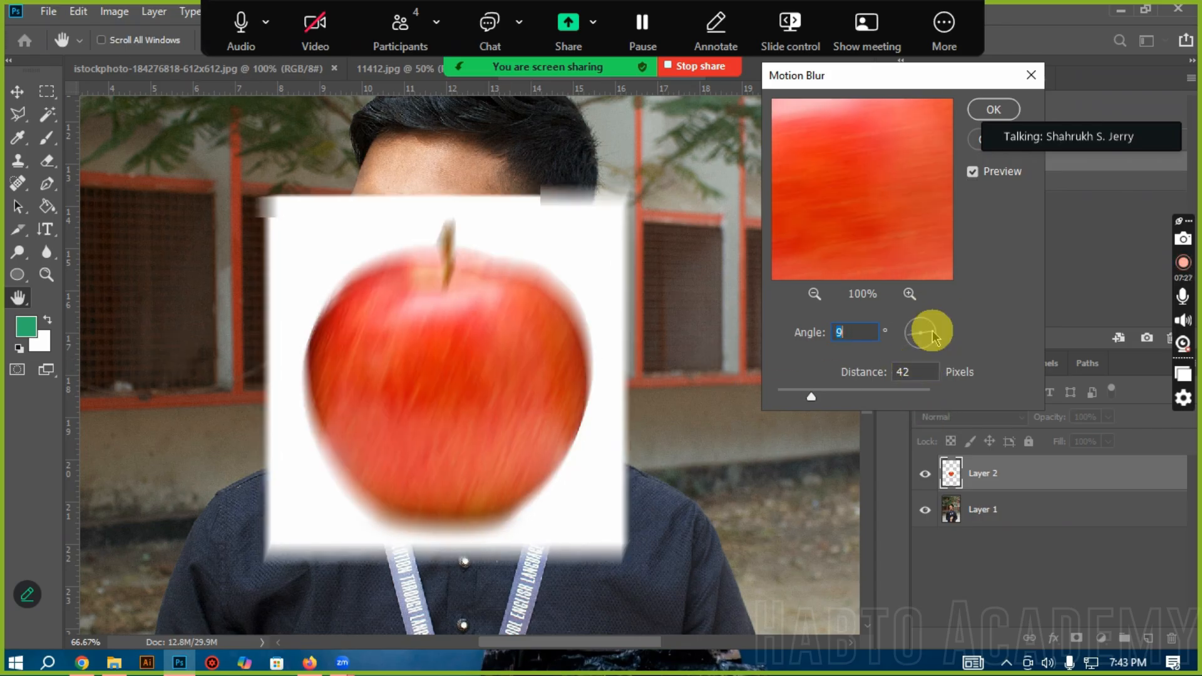
click(936, 331)
click(940, 333)
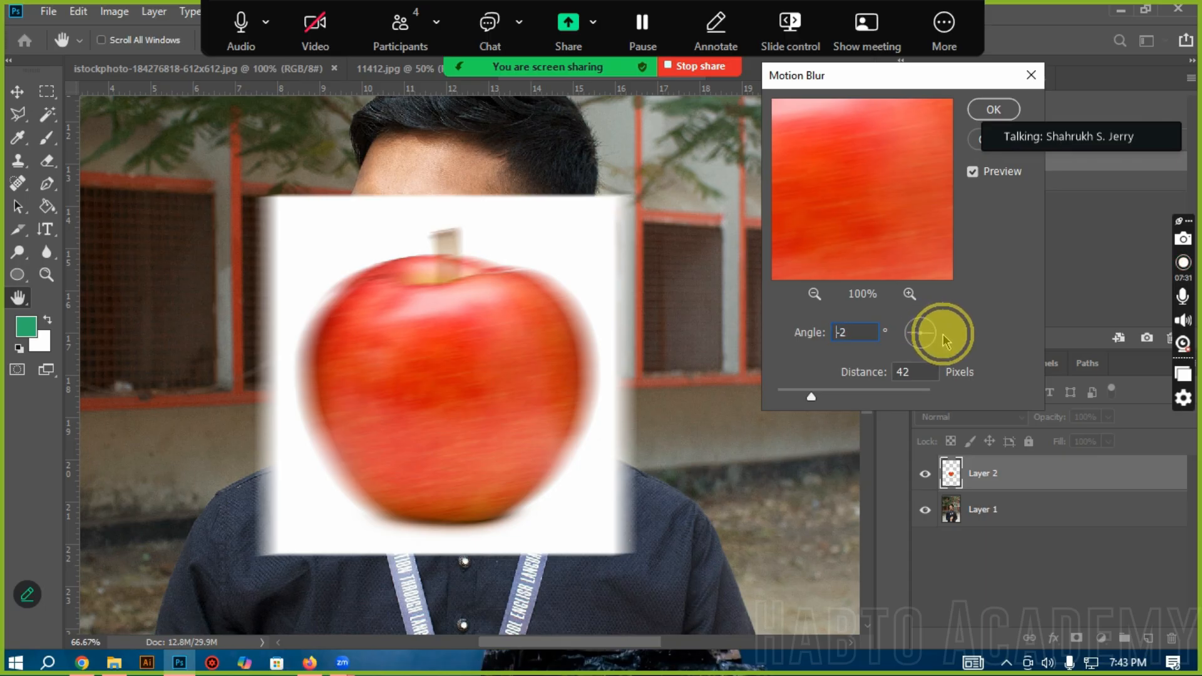
click(943, 336)
double_click(868, 332)
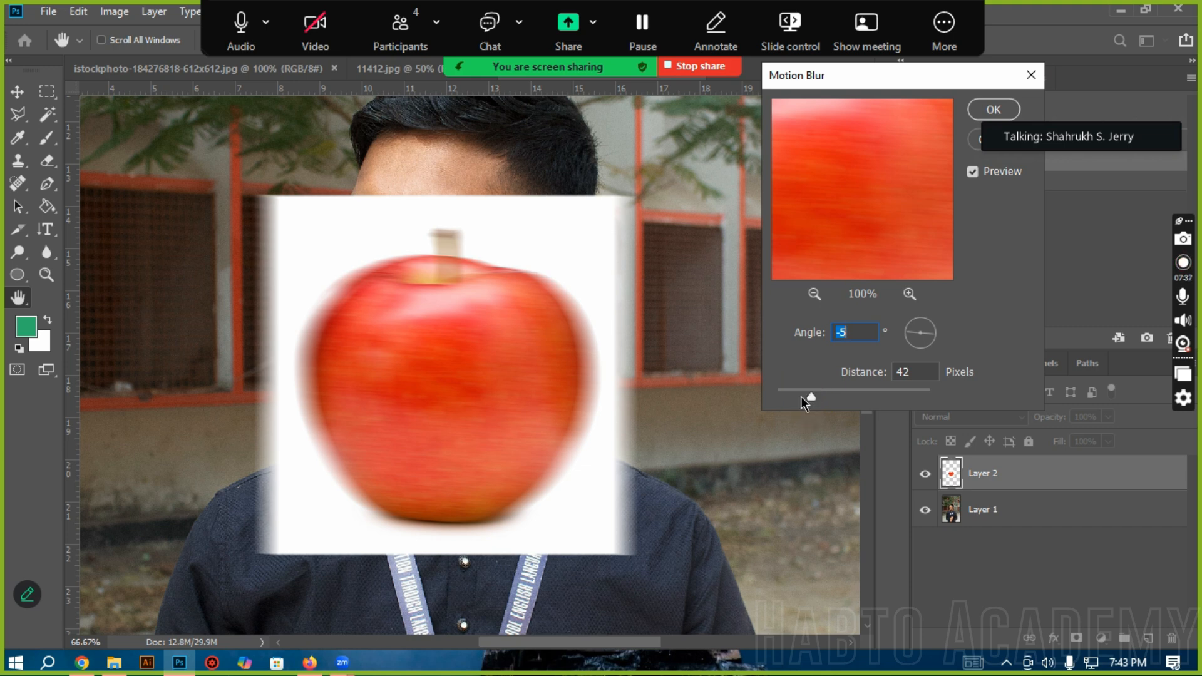
Step: Try larger Motion Blur distances, apply the blur at 19 pixels, and revert the apple layer to its pasted state
drag(802, 396, 842, 392)
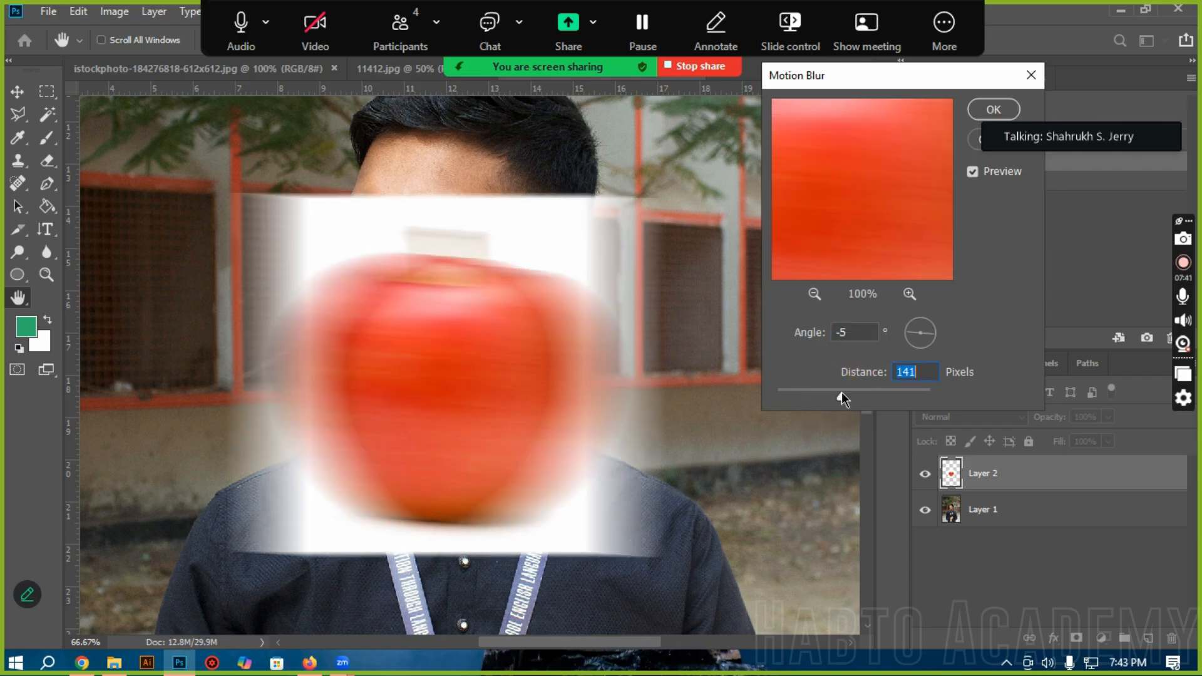
drag(858, 392, 858, 392)
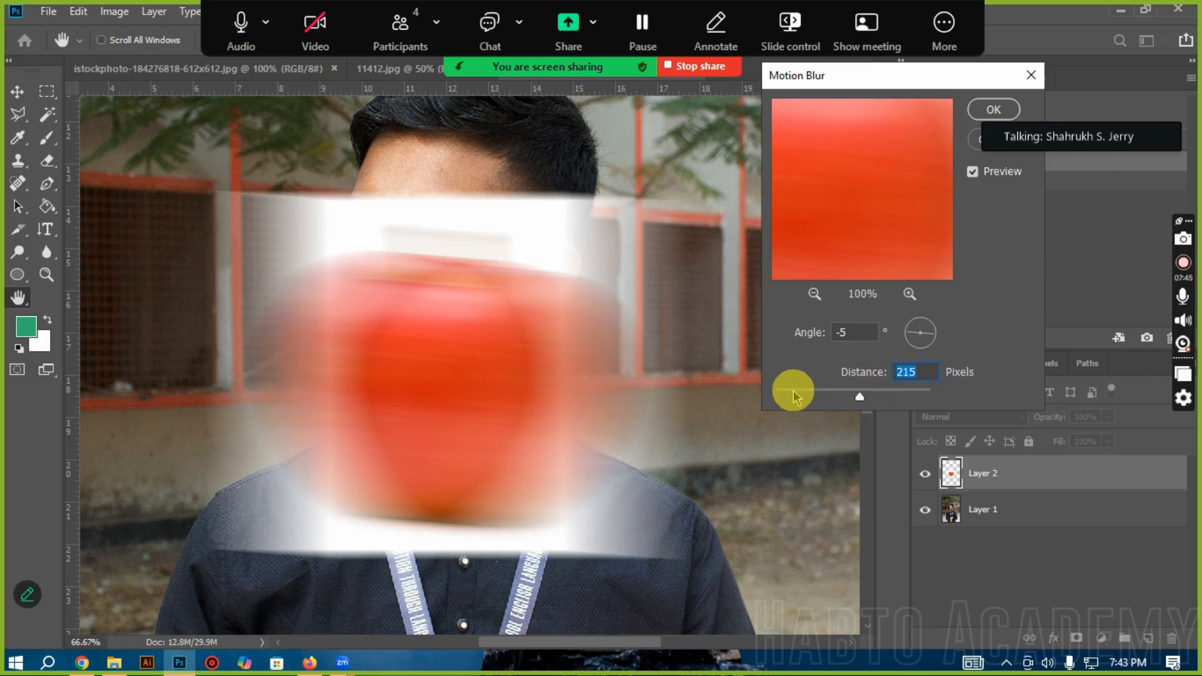
click(792, 392)
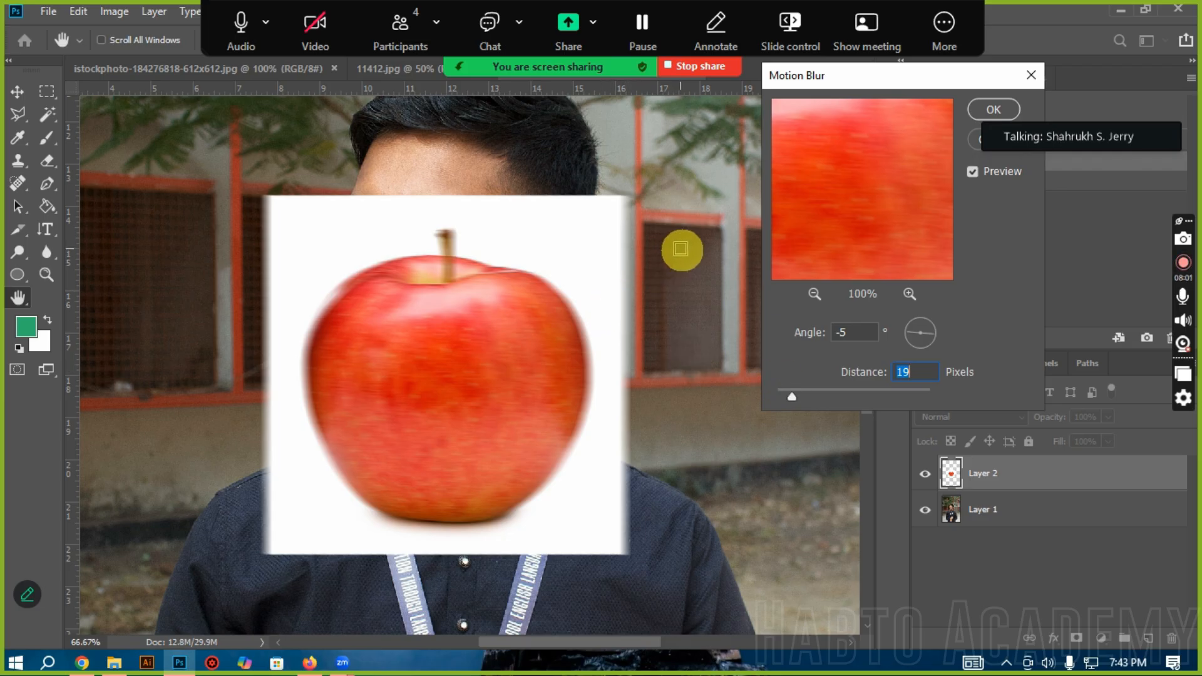
click(994, 110)
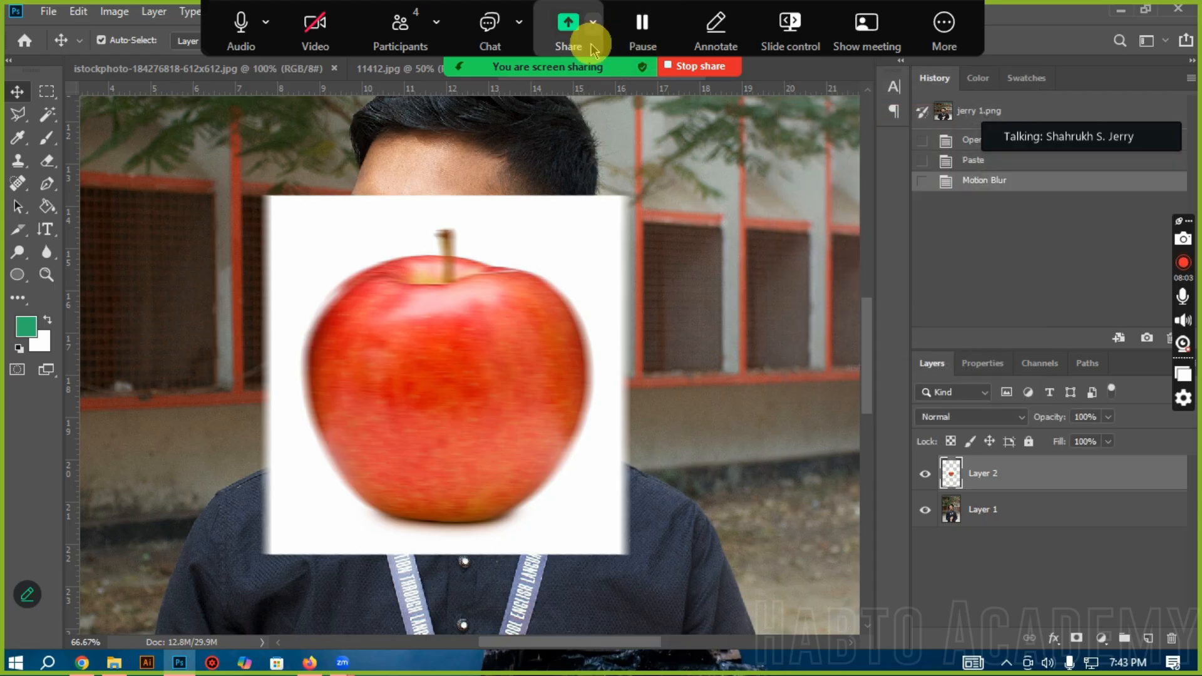
click(966, 161)
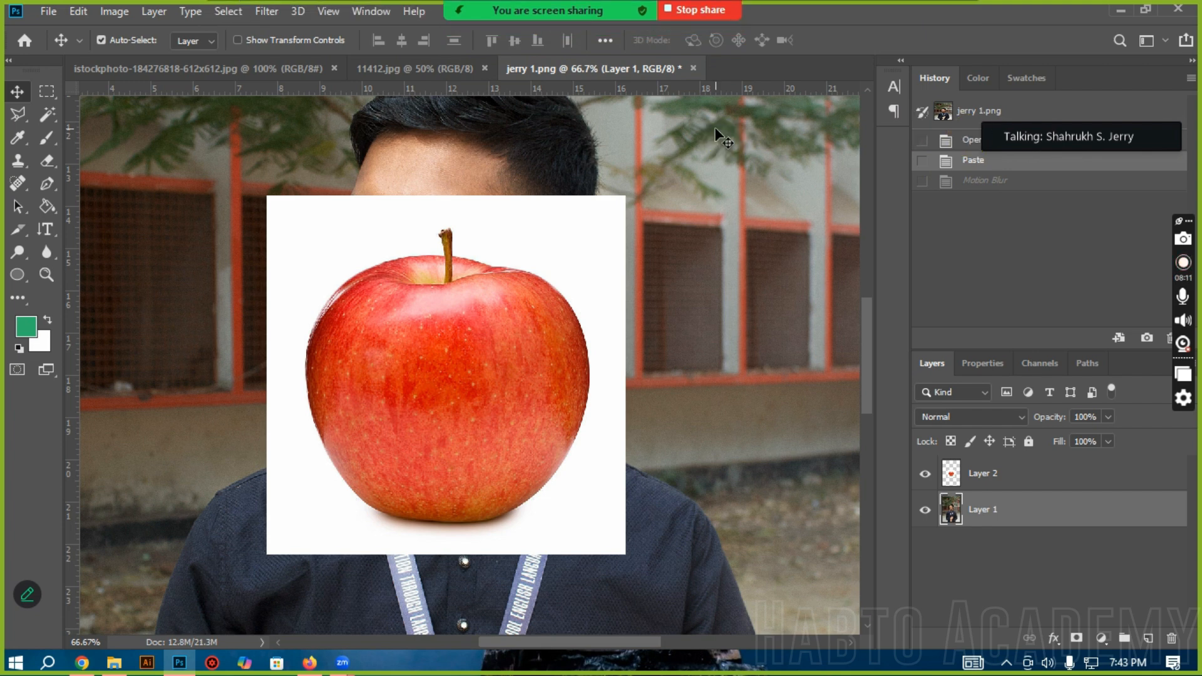
click(267, 11)
mouse_move(307, 232)
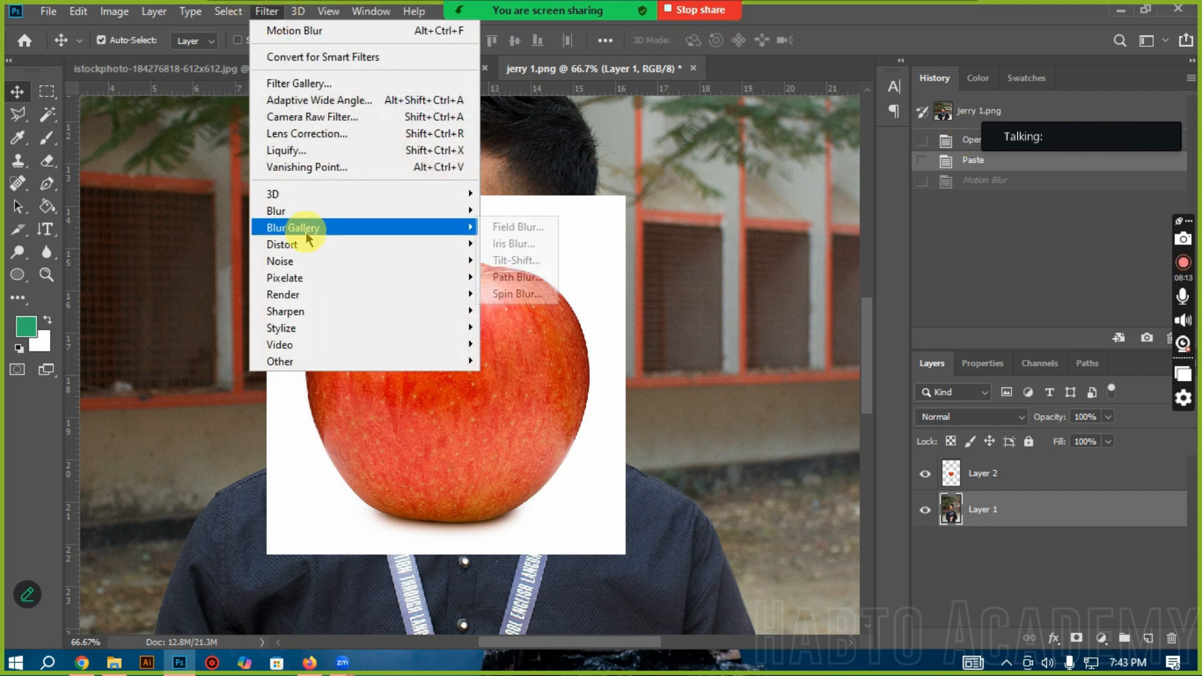
mouse_move(351, 211)
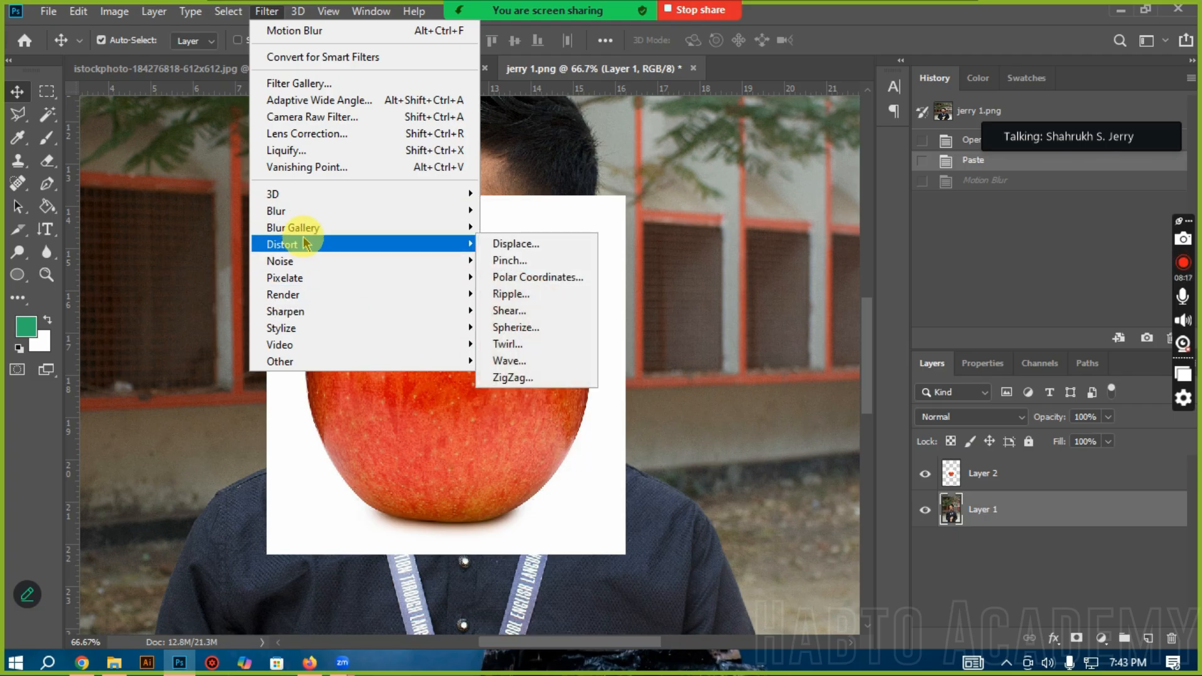
click(700, 478)
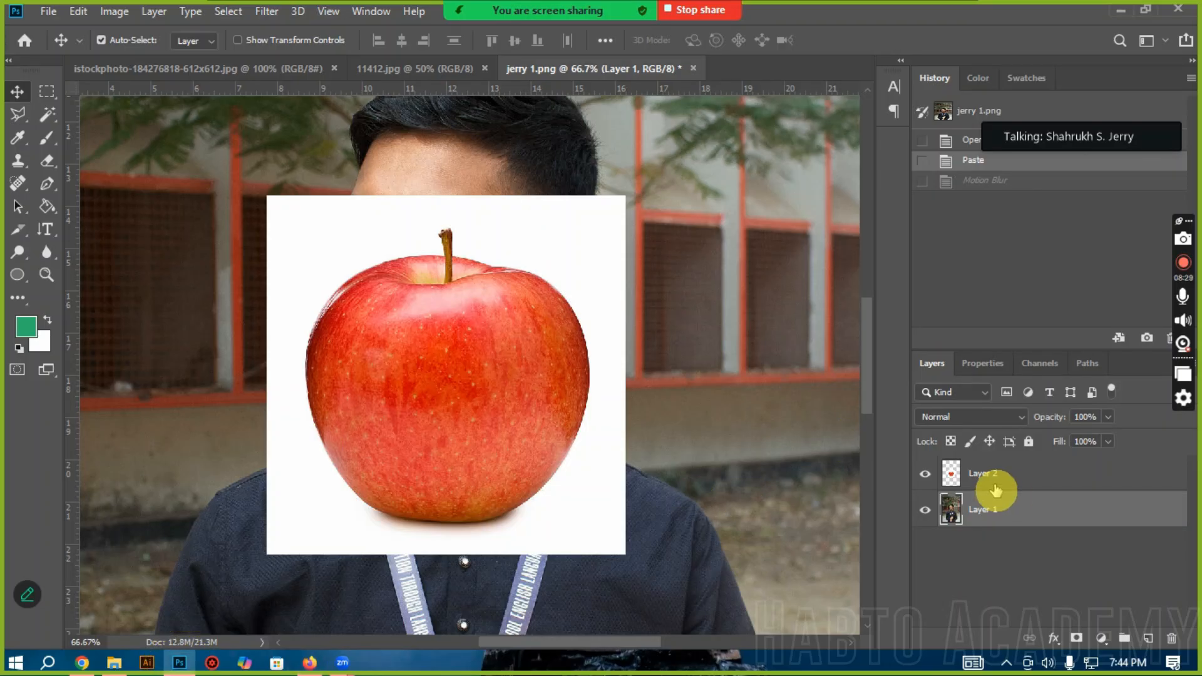
Step: Hide the apple layer (Layer 2) so that the whole portrait can be viewed
click(926, 476)
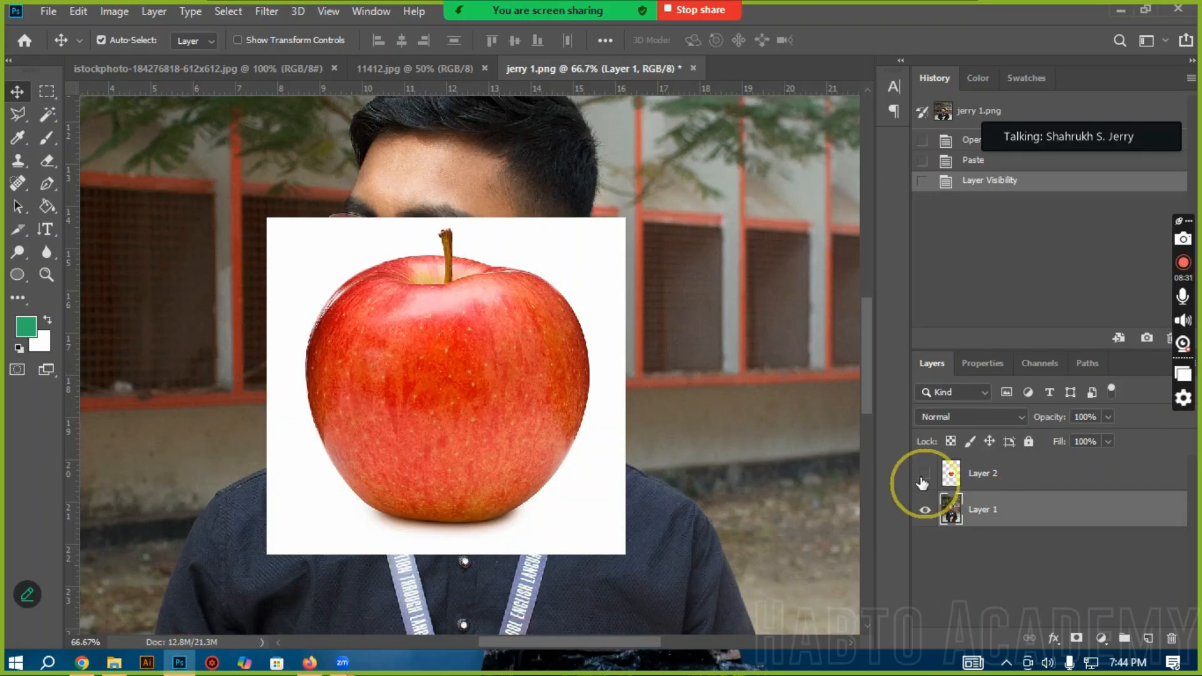
ctrl+alt+click(389, 421)
ctrl+alt+click(389, 420)
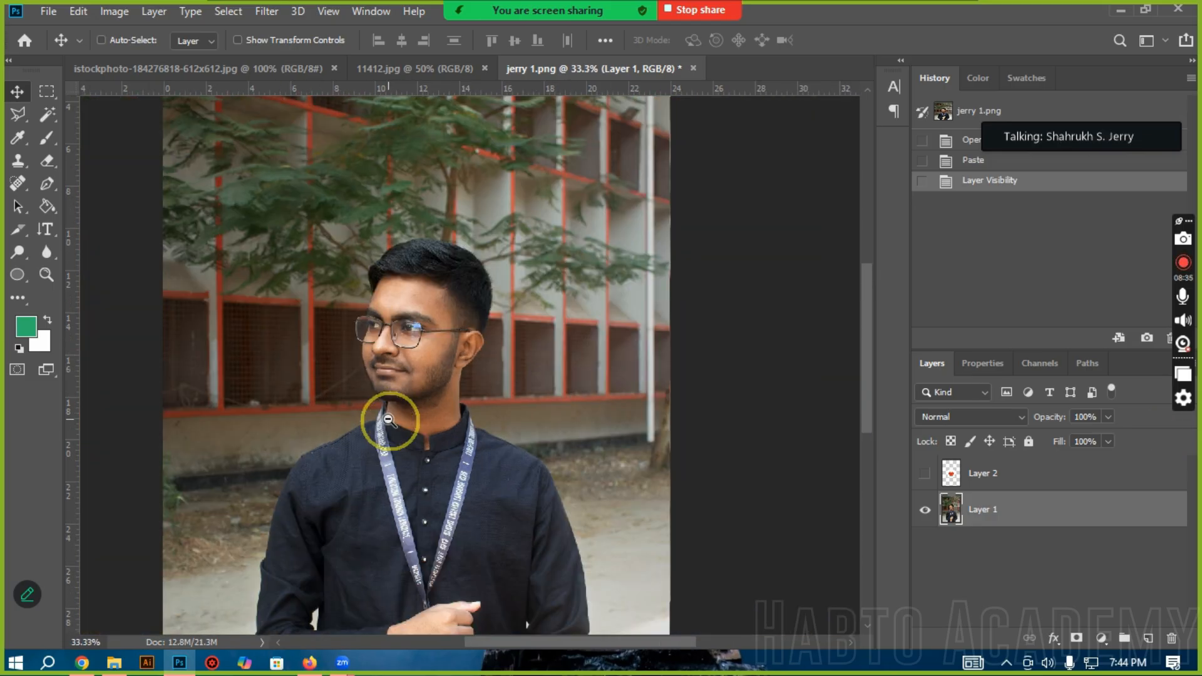
ctrl+alt+click(389, 420)
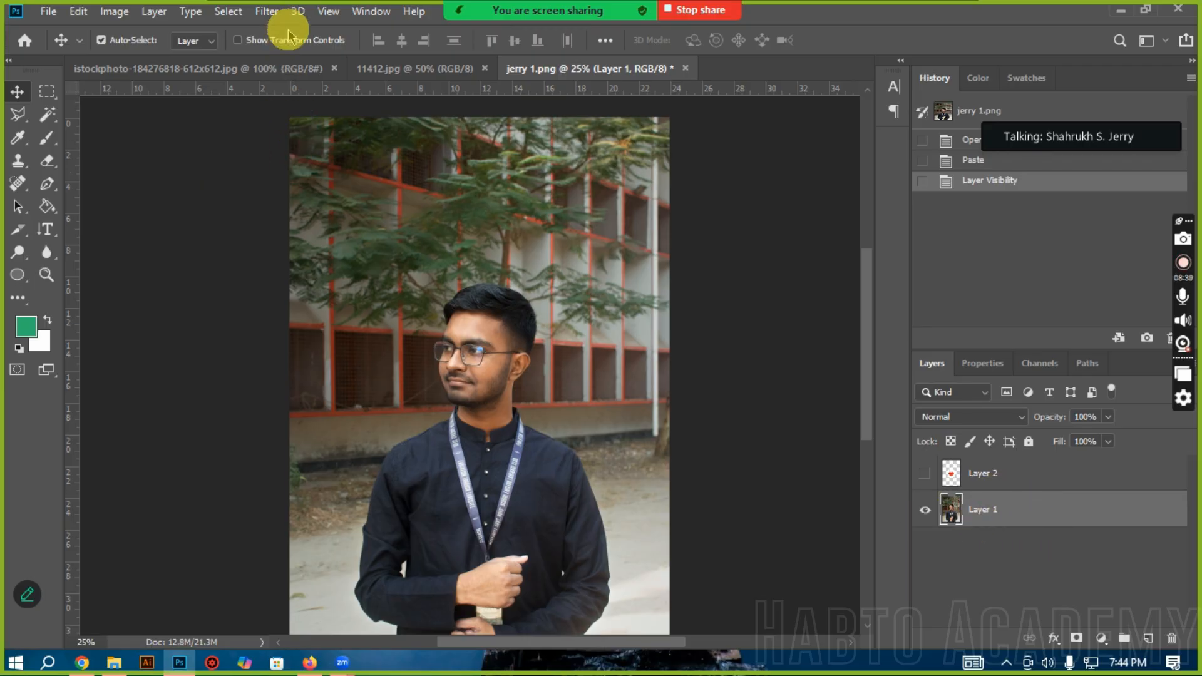
Step: Open the Camera Raw Filter for the portrait layer and reposition its window so all adjustment settings are accessible
click(264, 15)
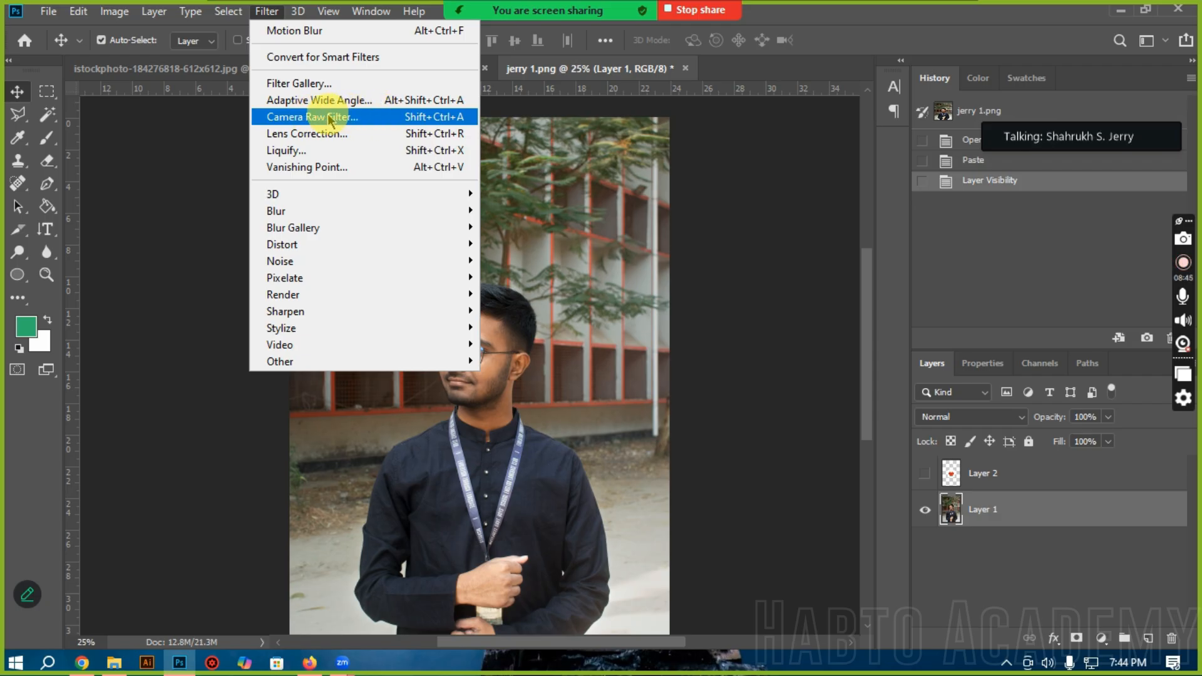
click(330, 118)
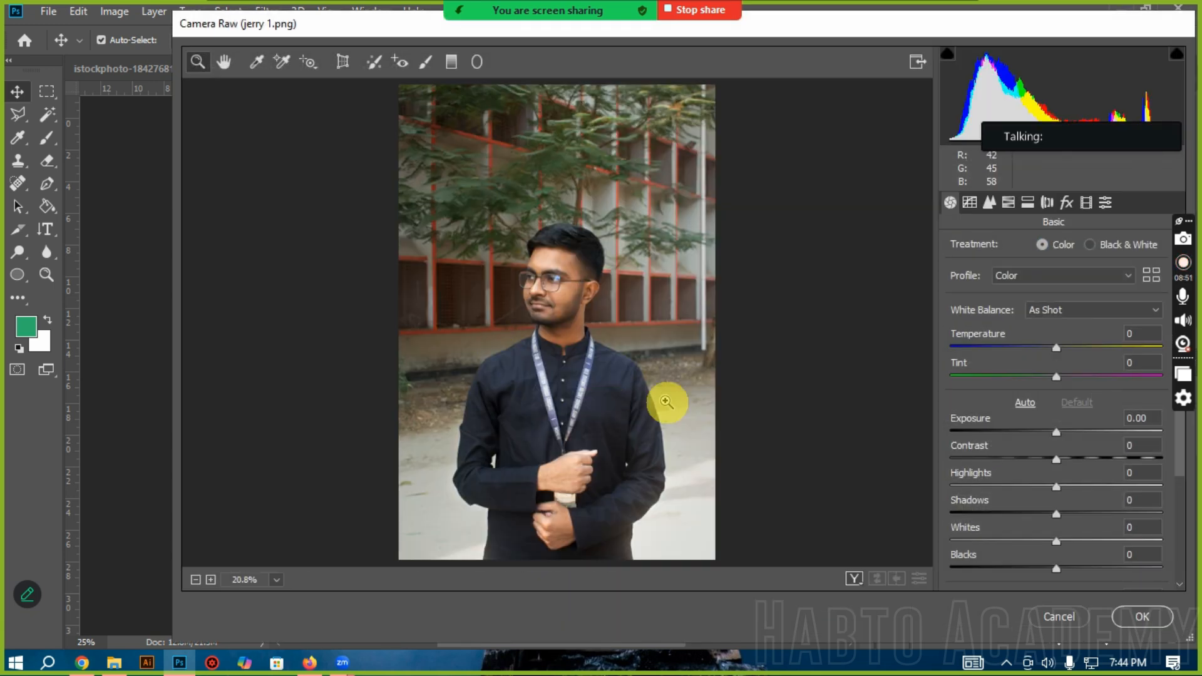
drag(269, 22, 172, 22)
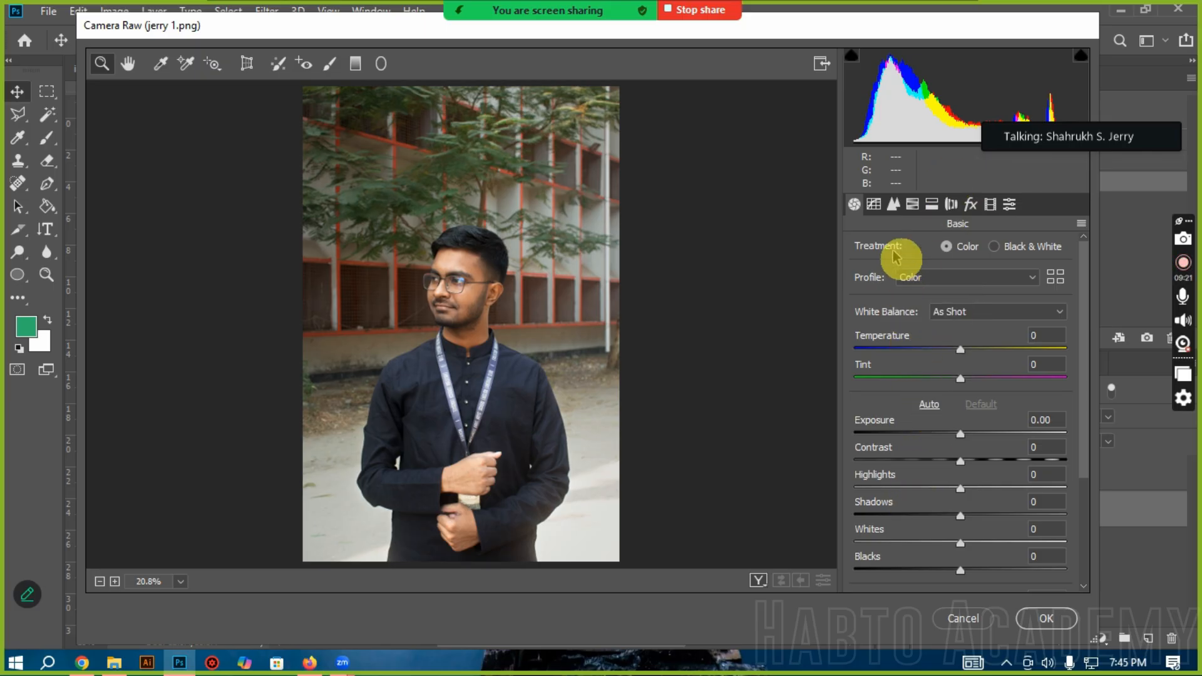
Step: Look through the Tone Curve, Detail and Basic adjustment groups, and inspect the face before fitting the whole portrait in view
click(876, 204)
click(893, 204)
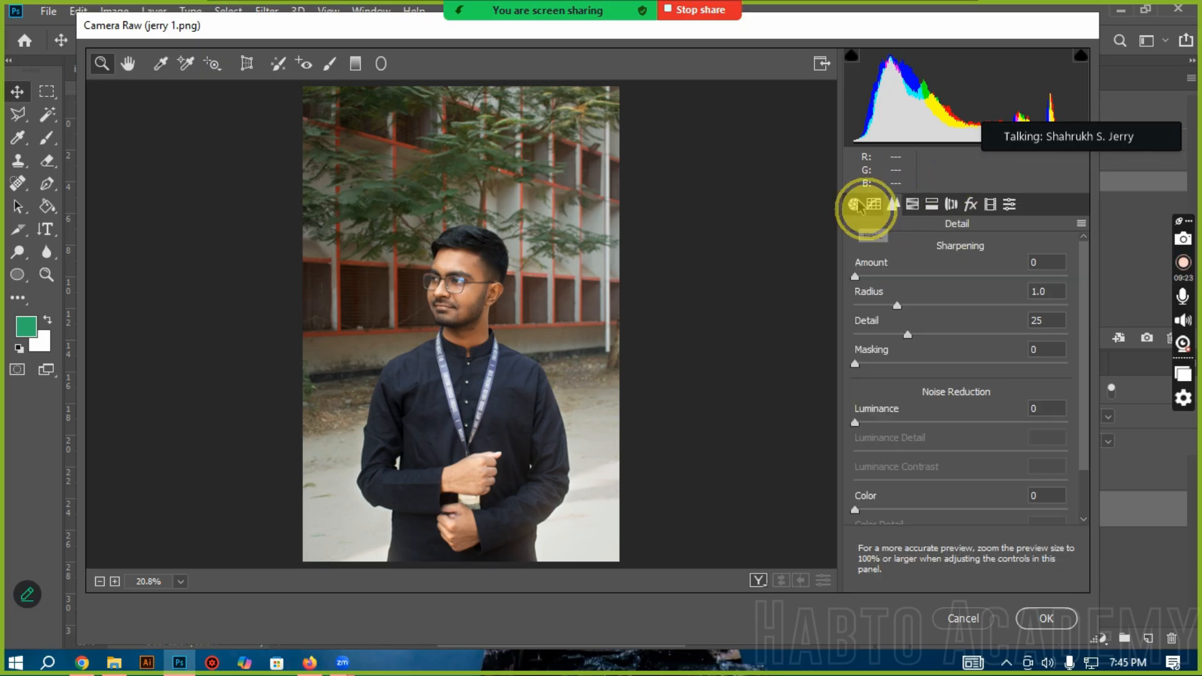
click(854, 204)
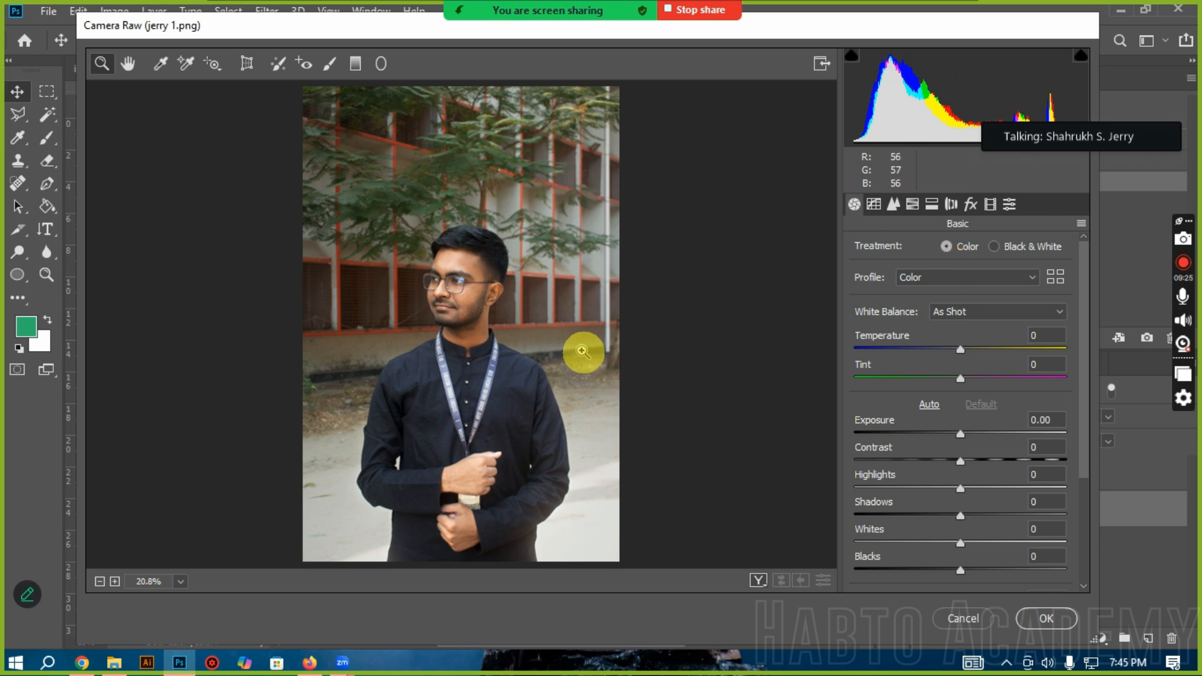
click(448, 332)
click(465, 304)
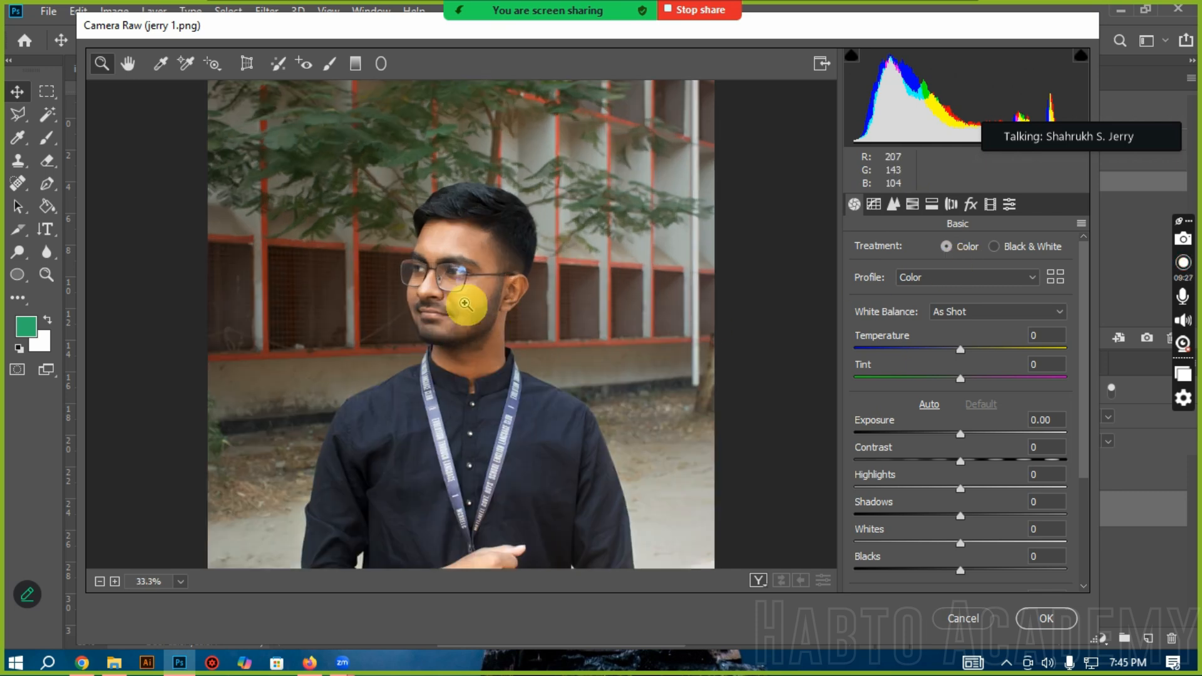
right_click(466, 303)
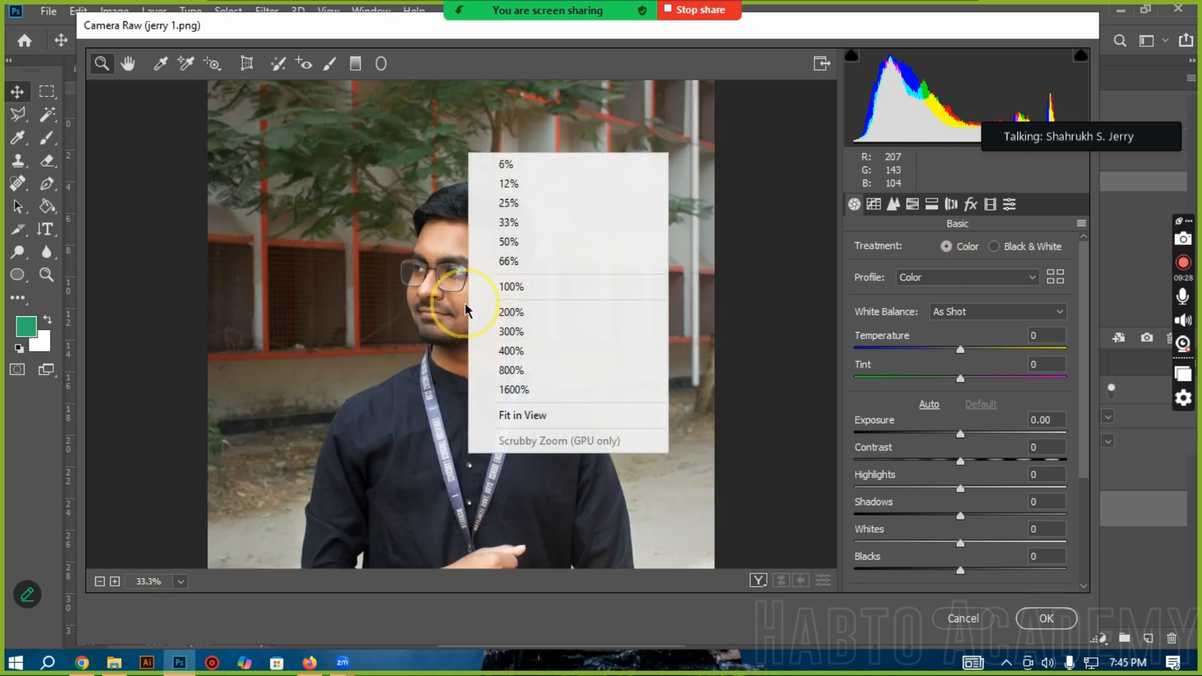
click(525, 410)
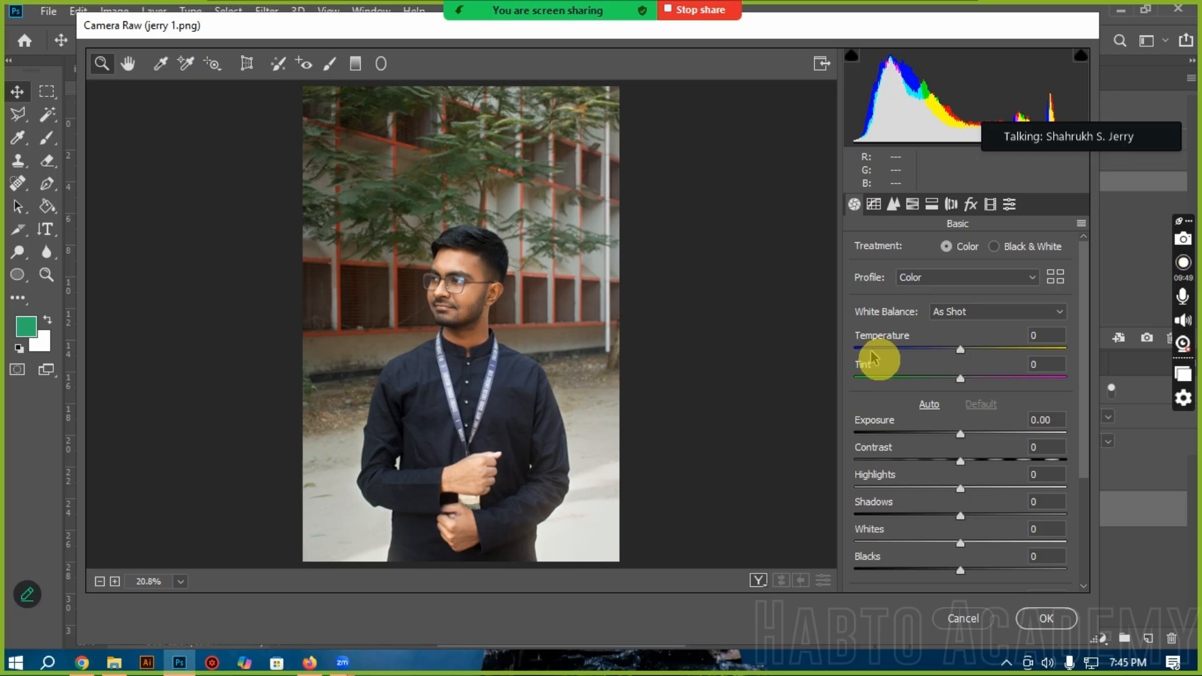
Step: Try cool and warm Temperature values on the portrait, including +65, +56, 0 and -8, and settle on +8
drag(874, 350, 859, 351)
click(962, 351)
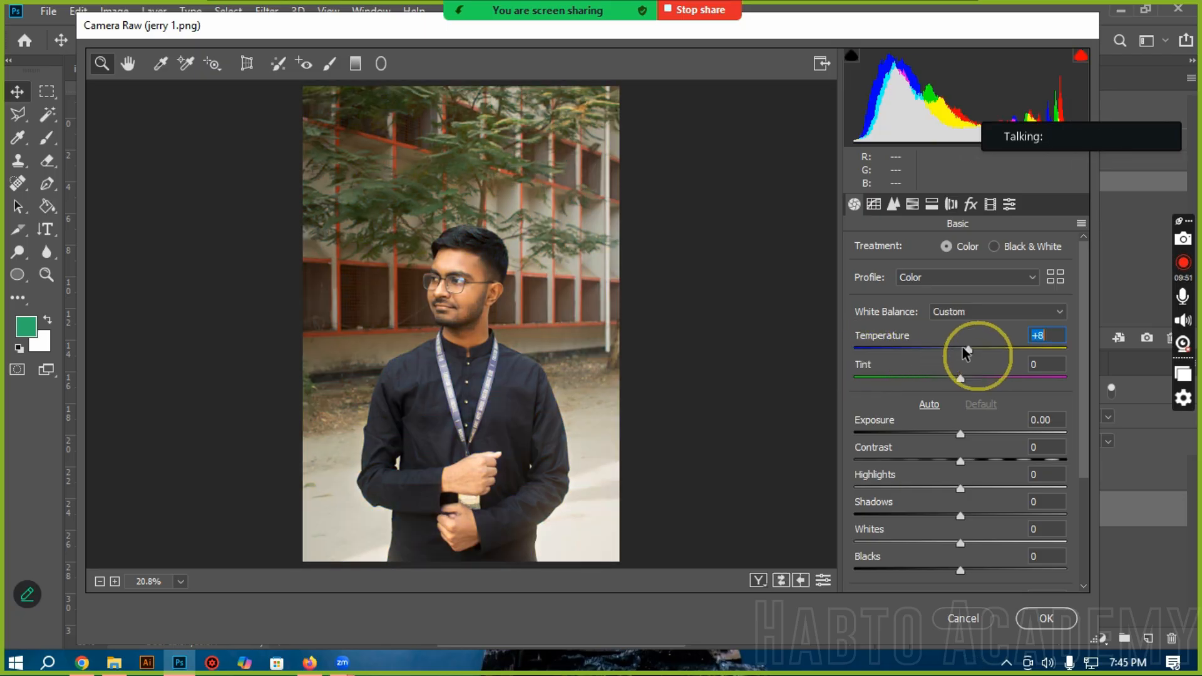
drag(962, 354, 1032, 351)
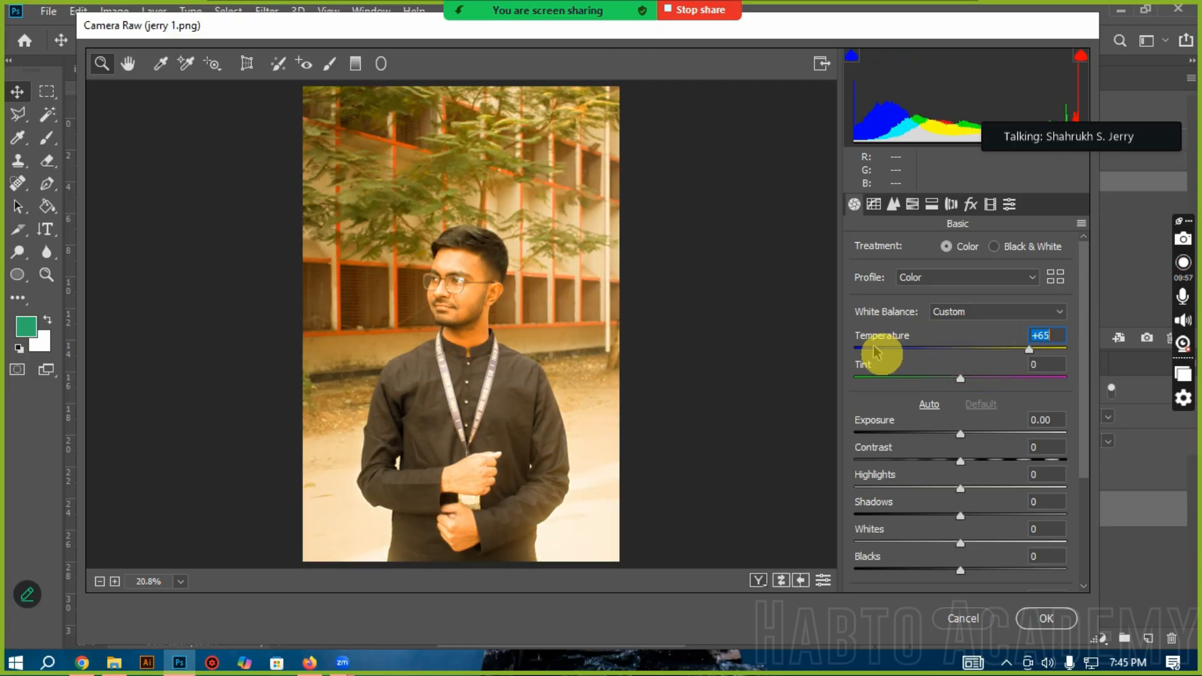
click(876, 349)
click(1019, 352)
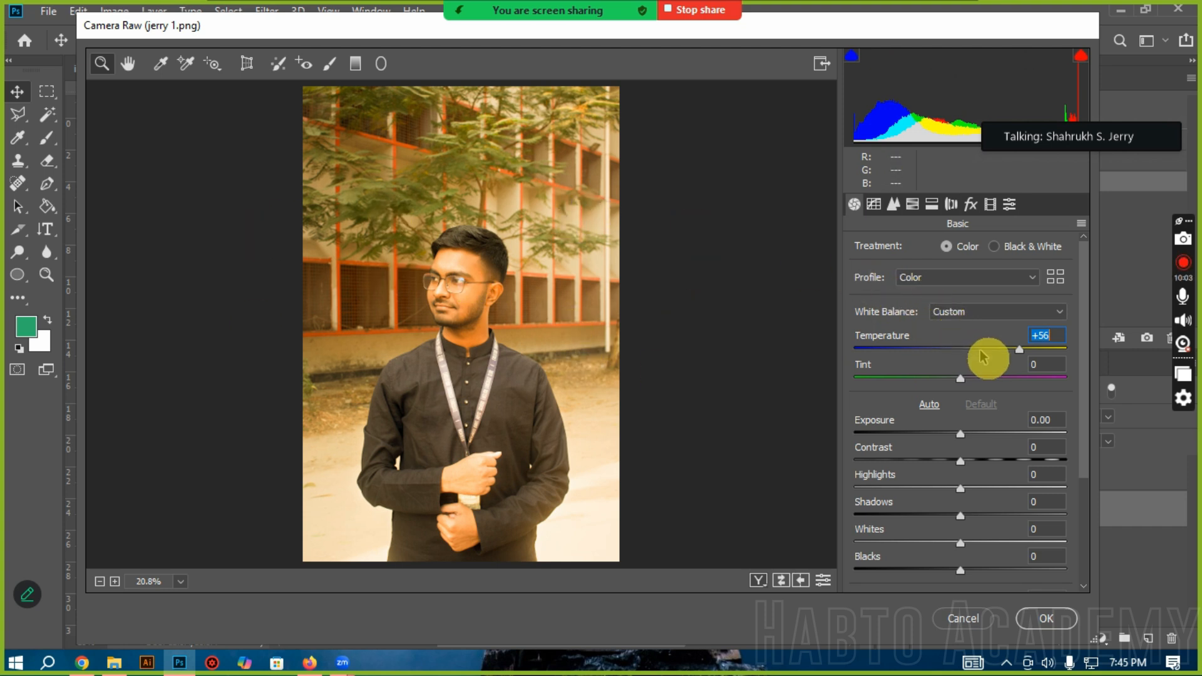
drag(975, 356, 960, 356)
double_click(958, 352)
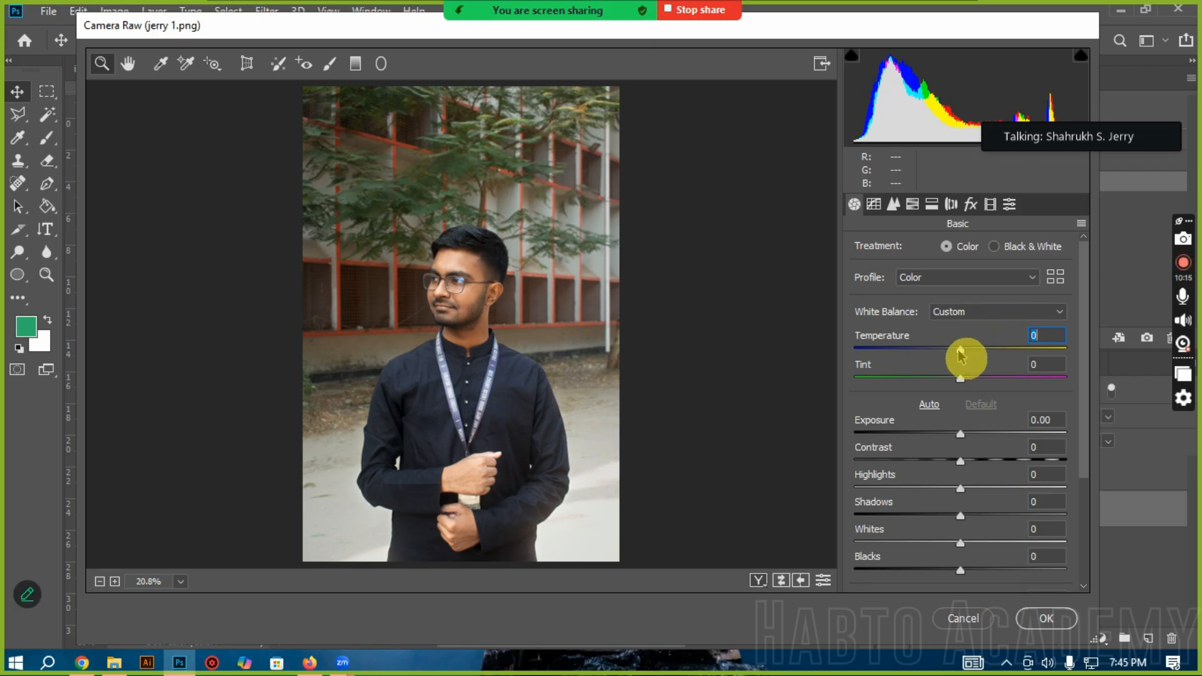
drag(959, 351, 954, 355)
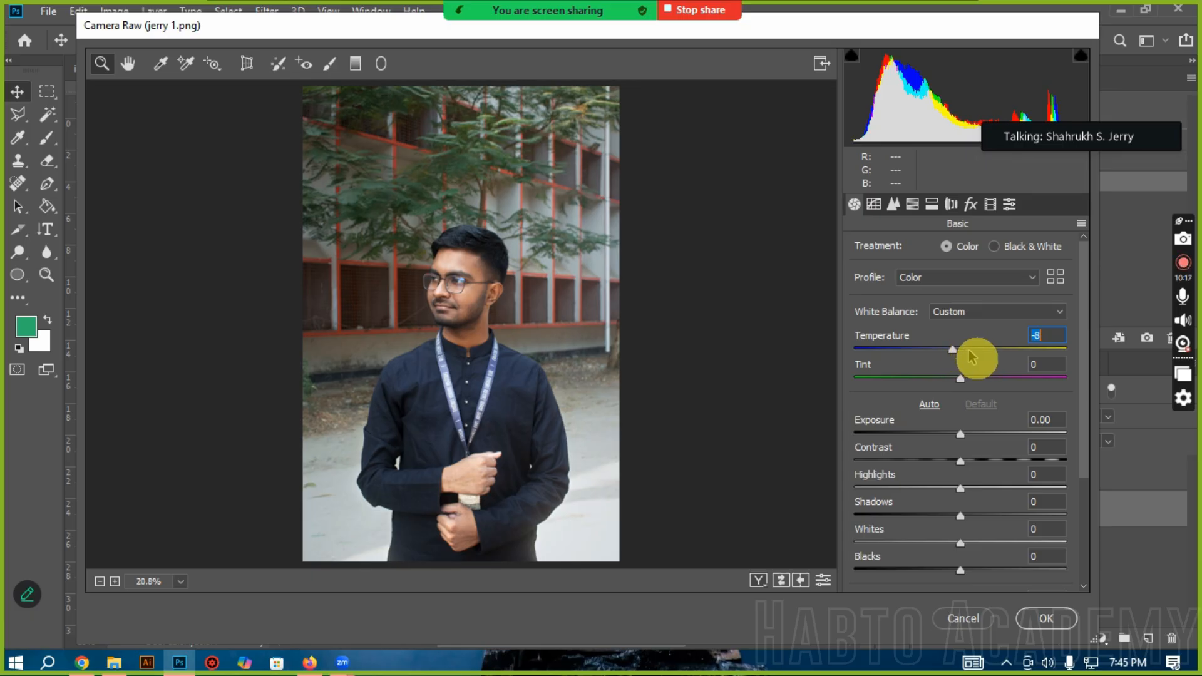
click(972, 352)
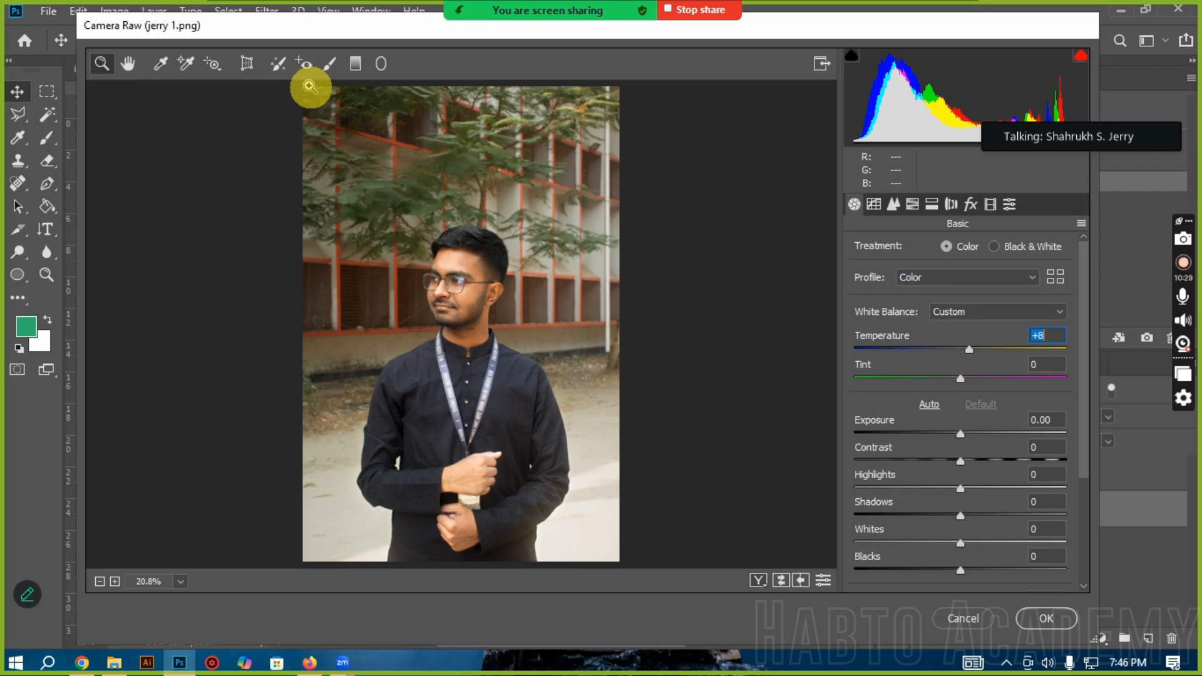
Step: Try greener and more magenta Tint values on the portrait, including -4 and +23
mouse_move(943, 376)
mouse_down()
mouse_move(893, 379)
mouse_move(934, 392)
mouse_move(957, 380)
mouse_up()
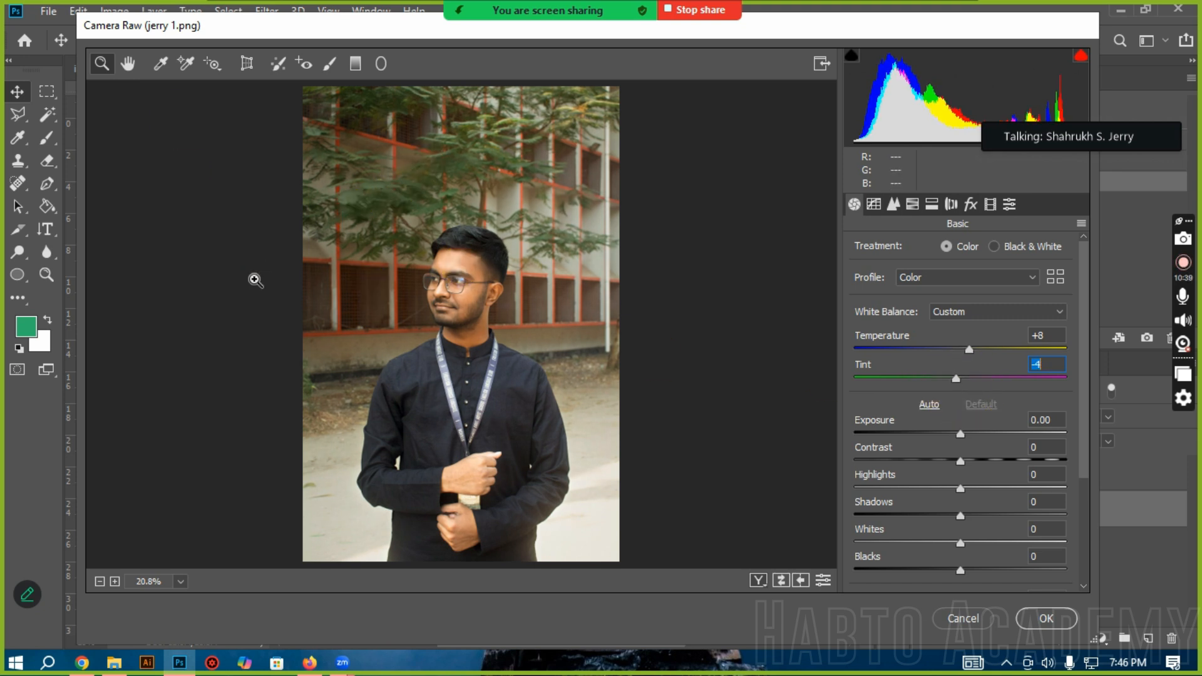
click(1044, 378)
drag(1044, 383, 988, 384)
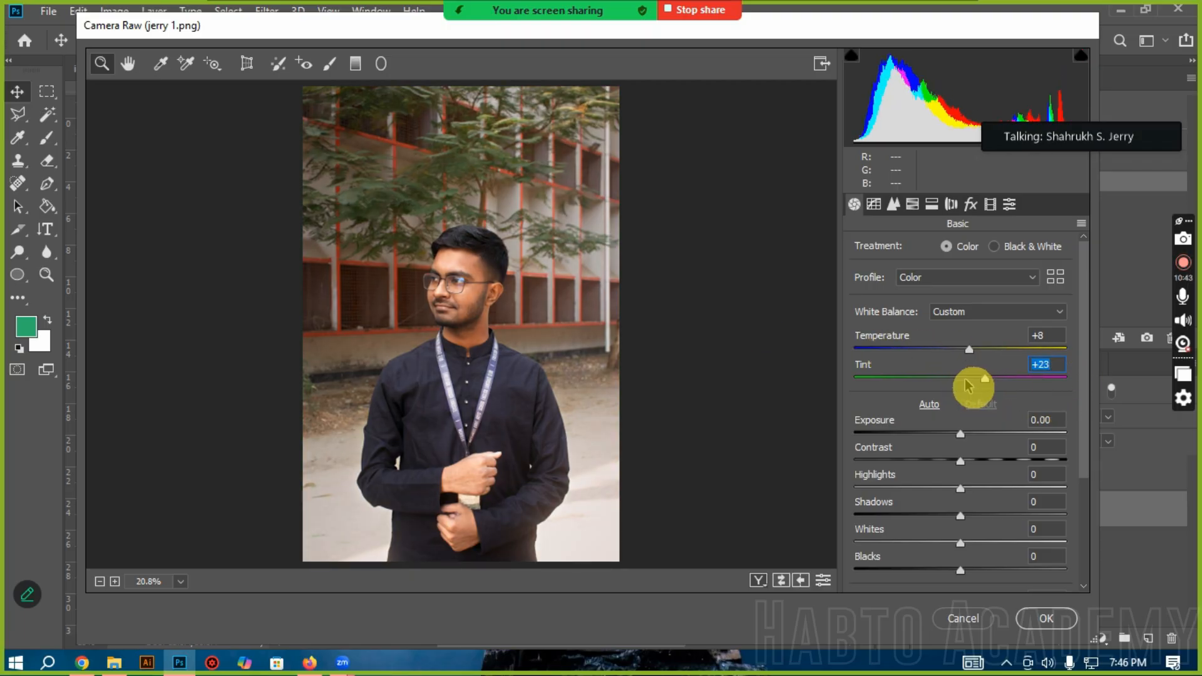
Step: Bring the portrait's white balance back near neutral with Temperature at -3 and Tint at +1
click(918, 350)
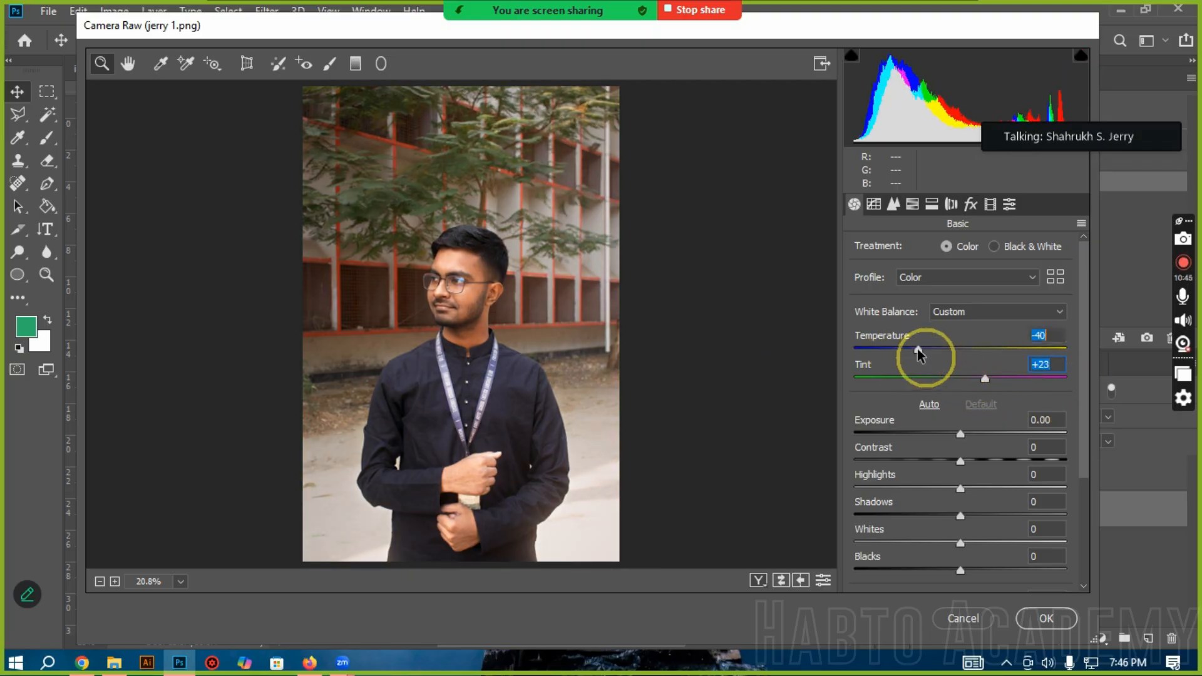
click(958, 349)
click(962, 378)
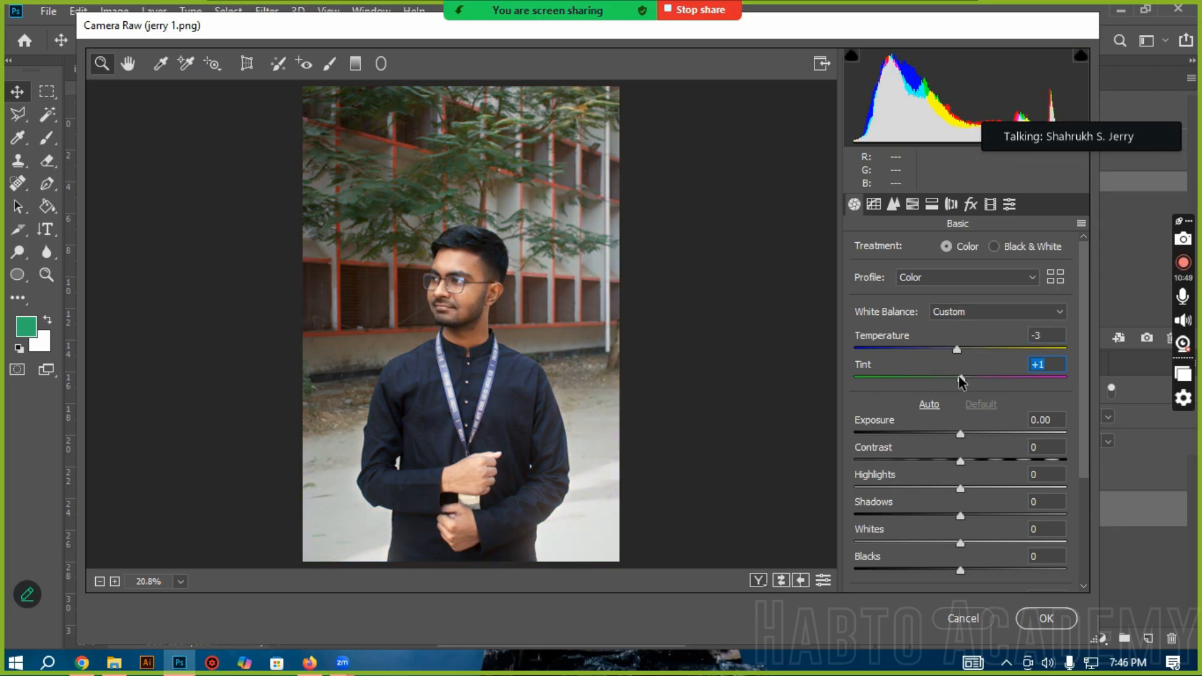
Step: Browse the White Balance presets, keep Custom, and preview the Black & White treatment before returning it to Color
click(982, 317)
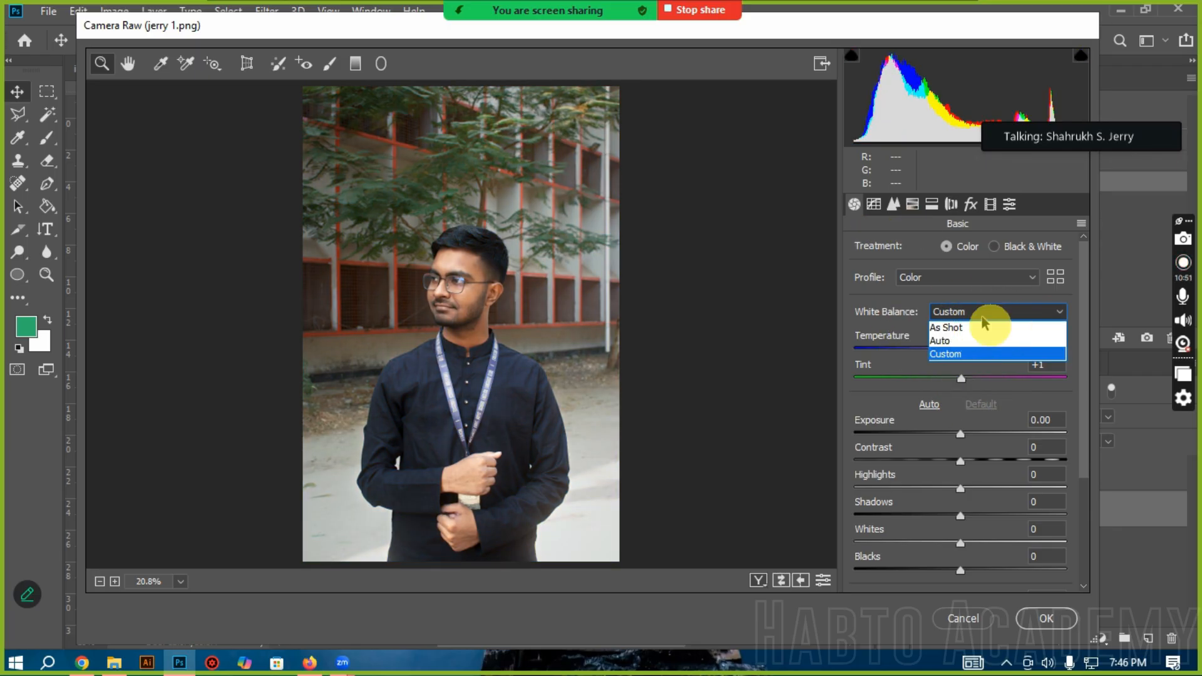
click(982, 317)
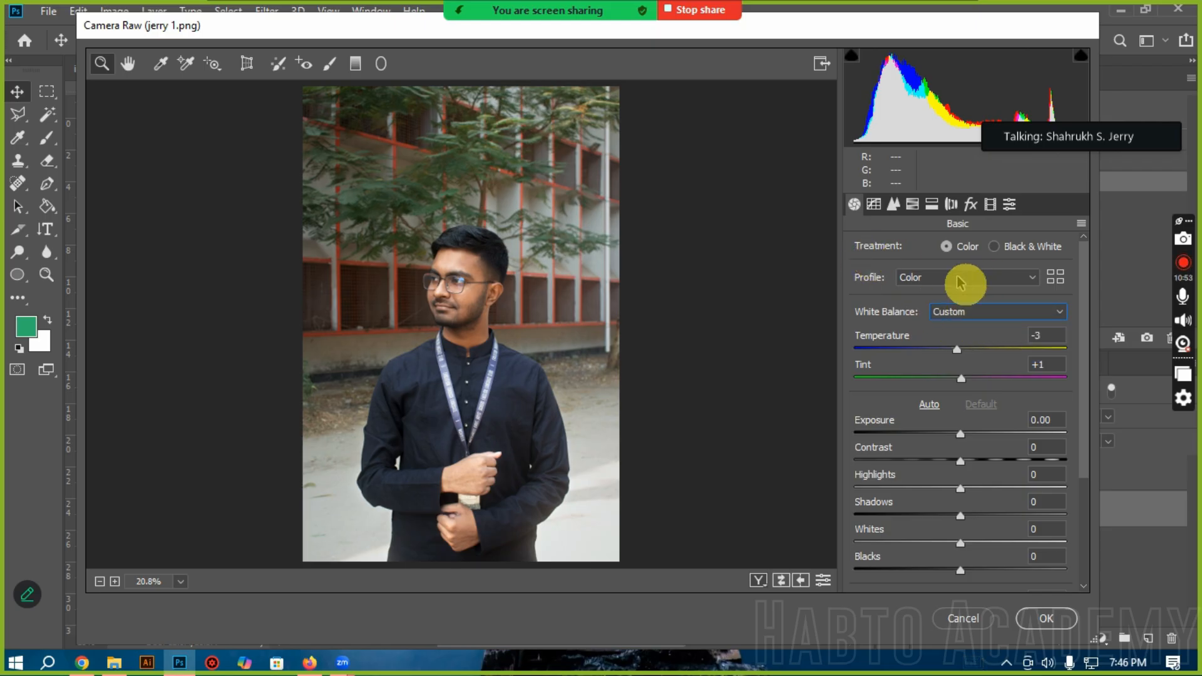
click(1005, 248)
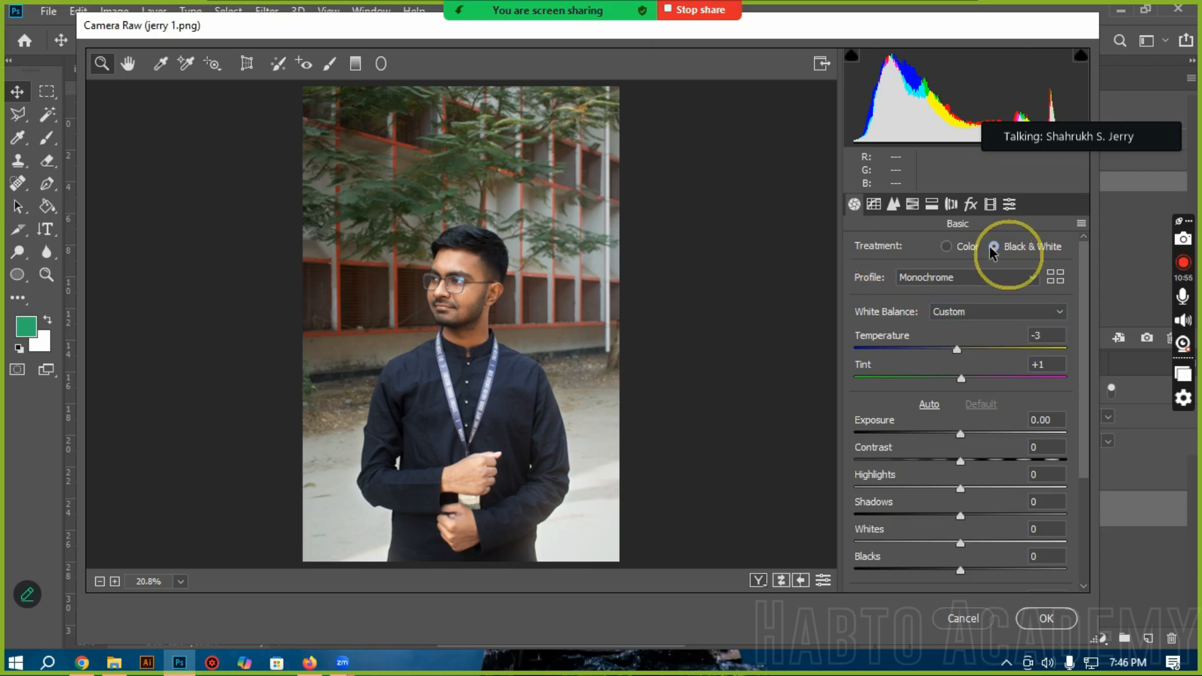
click(957, 250)
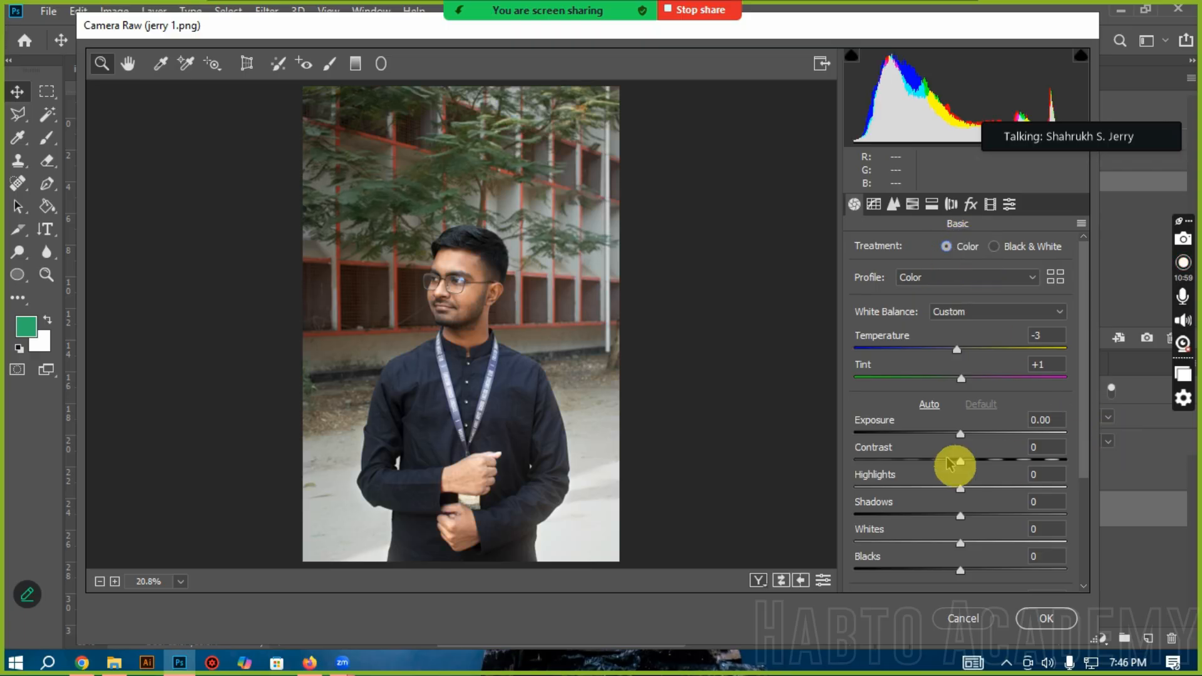
Step: Try extreme Exposure values of -4.60 and +4.40 on the portrait, and settle on +0.60
scroll(952, 464, down, 3)
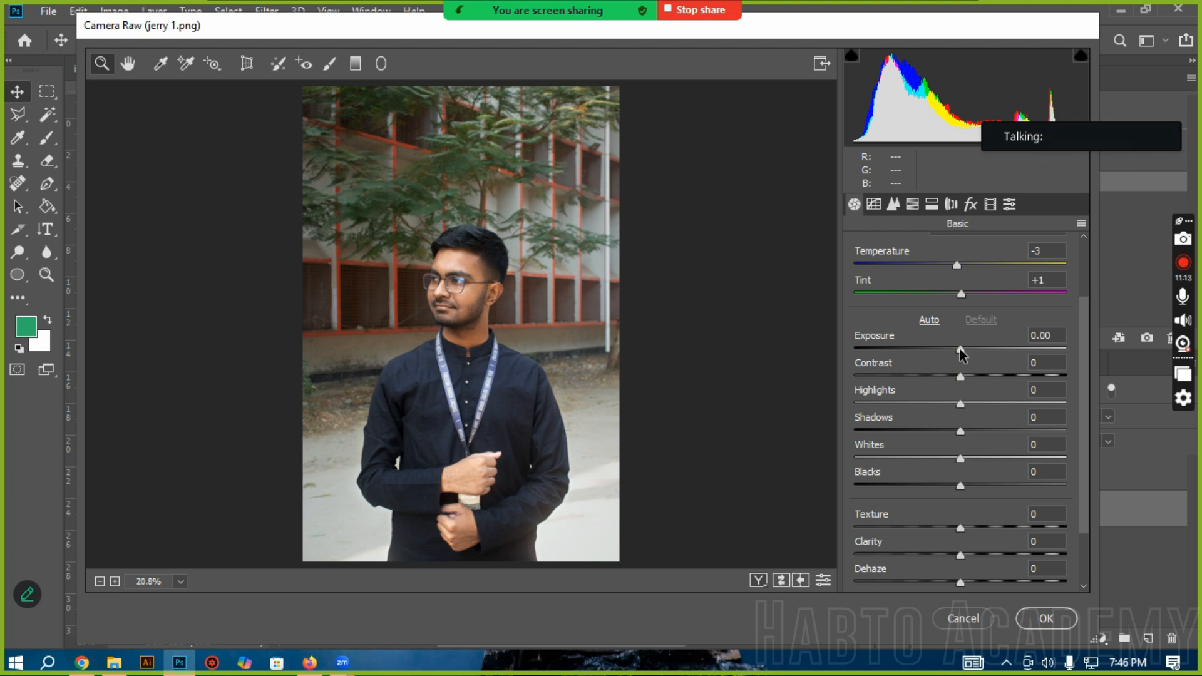
drag(957, 353, 862, 349)
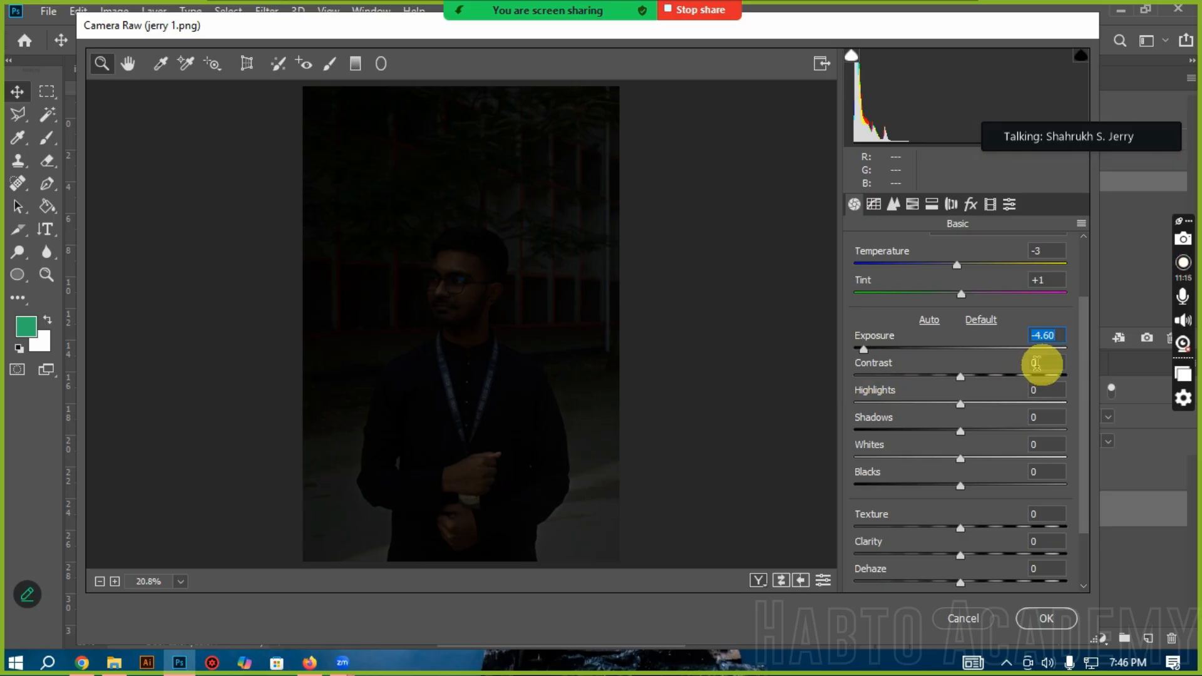
click(1055, 350)
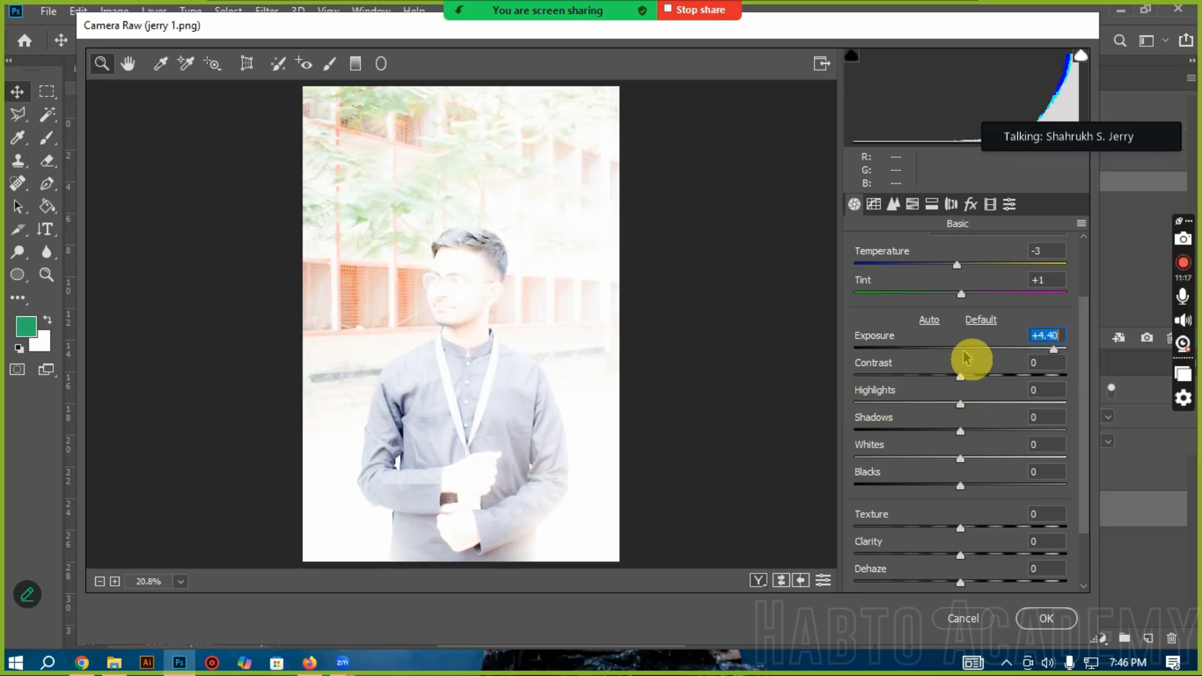
mouse_move(968, 358)
mouse_down()
mouse_move(960, 349)
mouse_move(986, 357)
mouse_up()
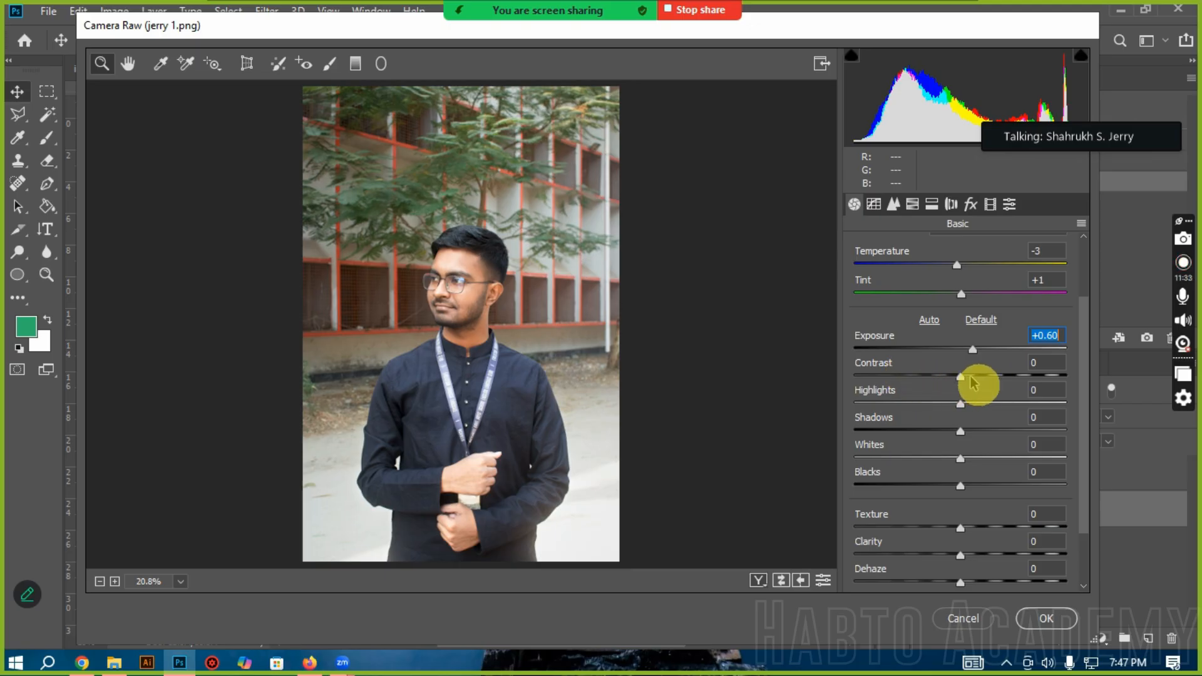
Step: Compare Contrast values of -68 and +46 on the portrait, and set the Contrast to +8
click(890, 377)
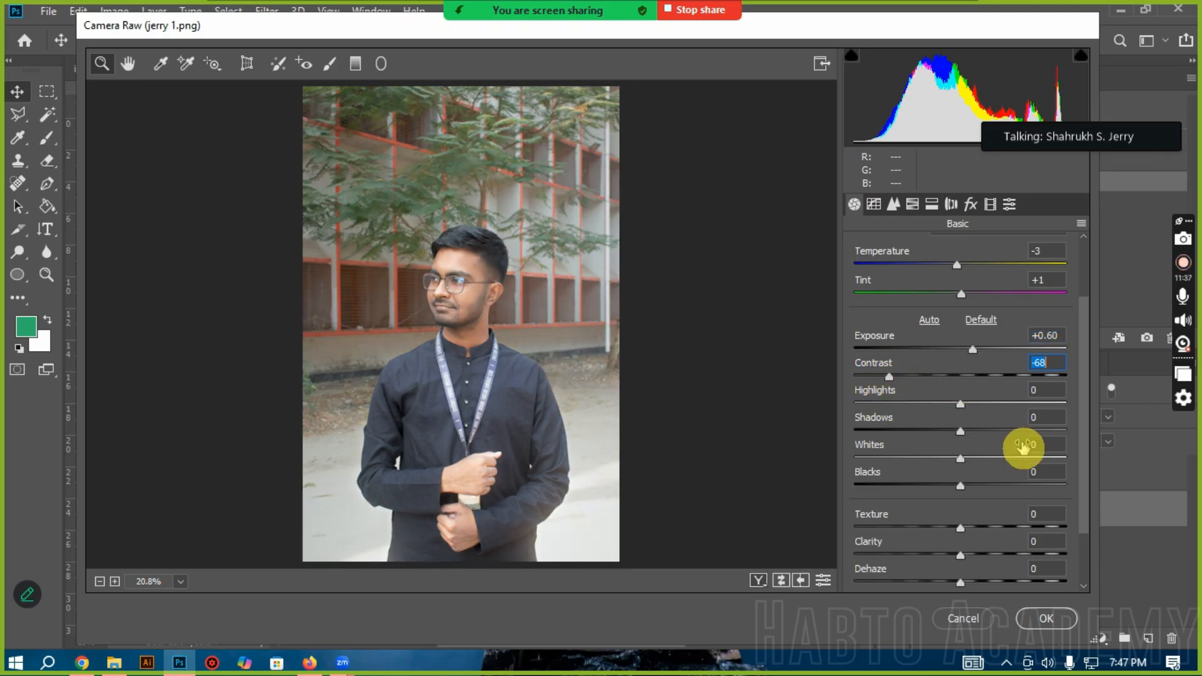
click(1010, 376)
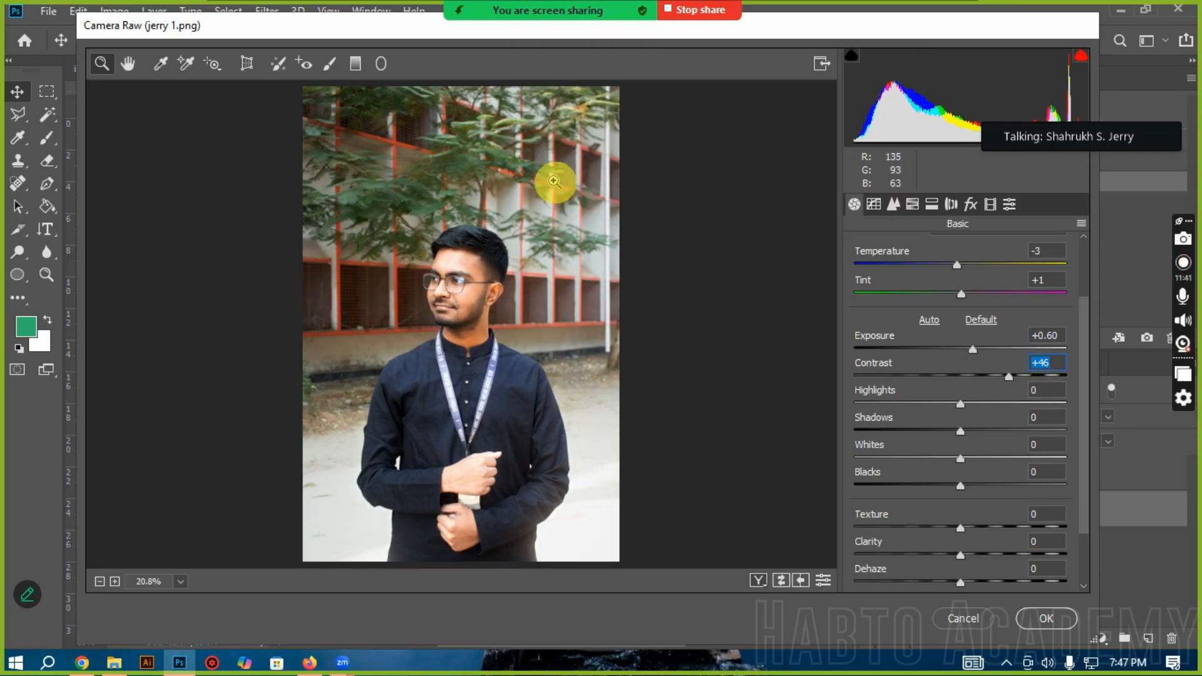
click(970, 376)
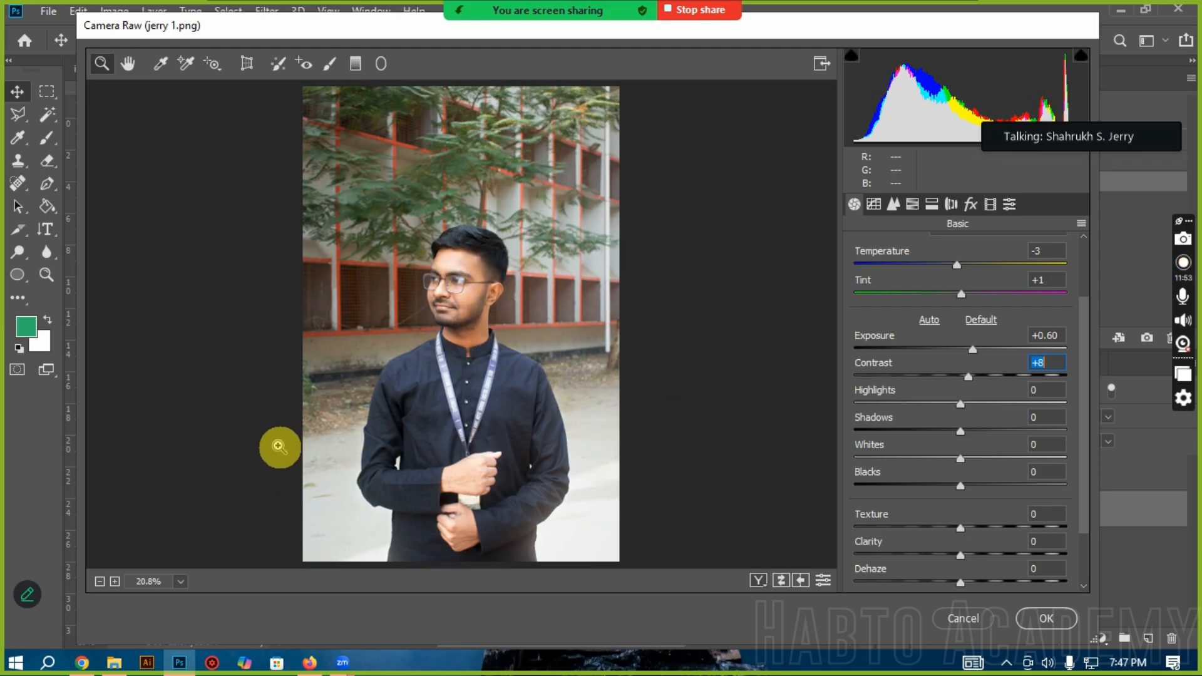
Step: Circle the bright ground on both sides of the man and the highlight areas of his face with the annotation pen
click(27, 594)
mouse_move(345, 414)
mouse_down()
mouse_move(322, 528)
mouse_move(301, 411)
mouse_up()
mouse_move(595, 388)
mouse_down()
mouse_move(514, 428)
mouse_move(542, 609)
mouse_move(585, 446)
mouse_up()
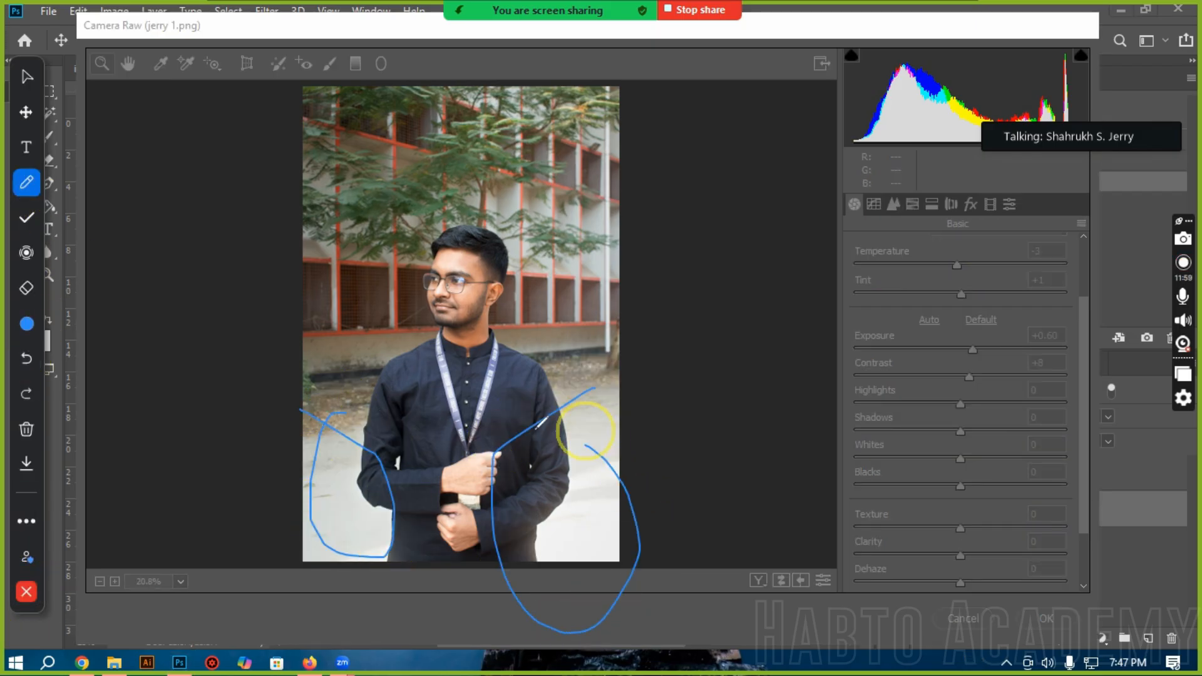
mouse_move(448, 245)
mouse_down()
mouse_move(479, 254)
mouse_move(448, 245)
mouse_up()
mouse_move(470, 293)
mouse_down()
mouse_move(464, 318)
mouse_move(470, 261)
mouse_move(462, 277)
mouse_move(459, 263)
mouse_up()
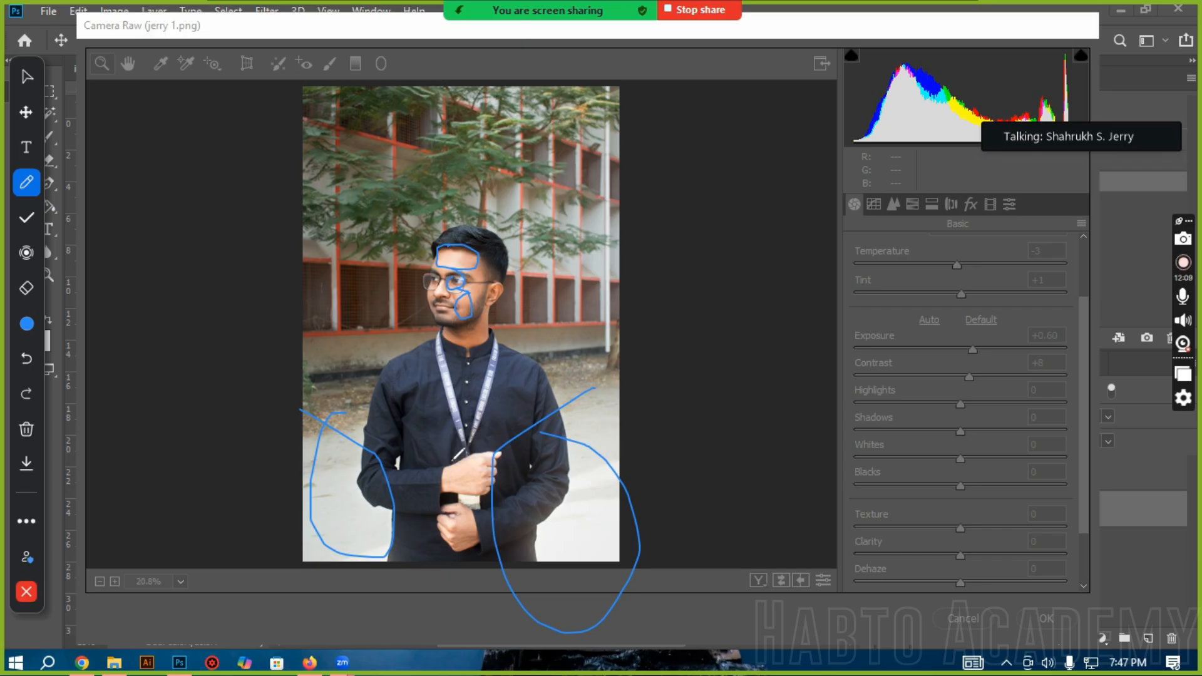
Step: Clear all annotation drawings from the portrait and close the annotation tools
click(26, 430)
click(94, 437)
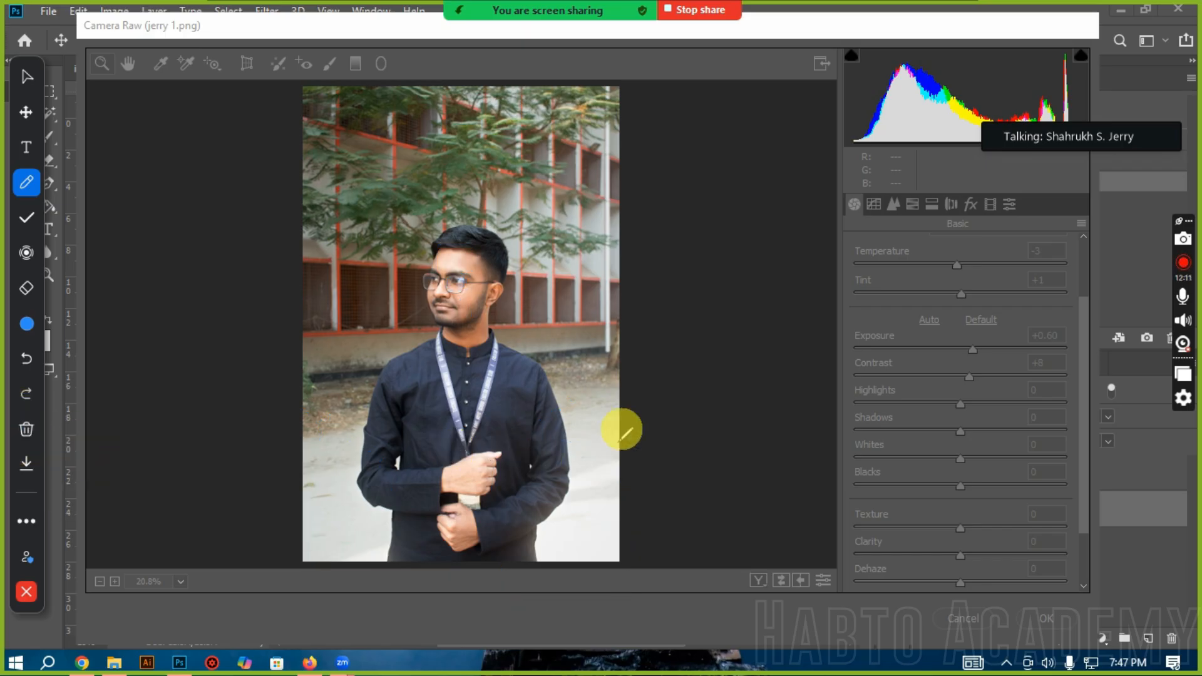
click(30, 432)
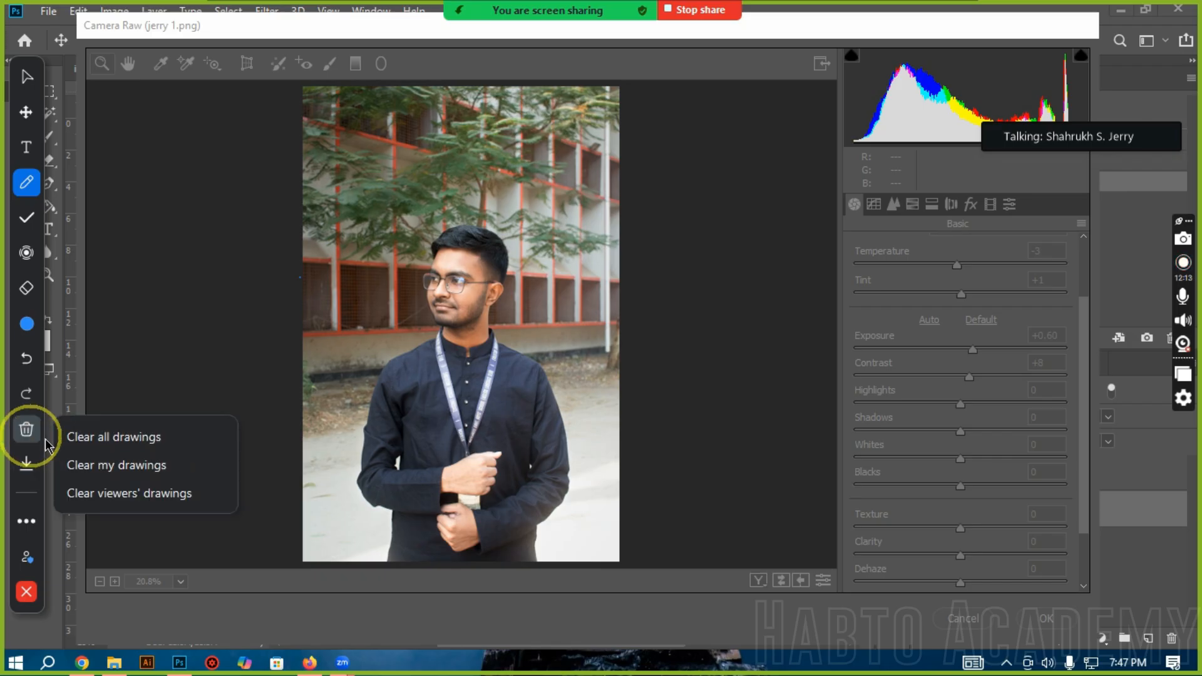
click(26, 76)
click(27, 592)
Step: Compare Highlights values of +45 and -77 on the man's magnified forehead, and set the Highlights to +25
click(881, 392)
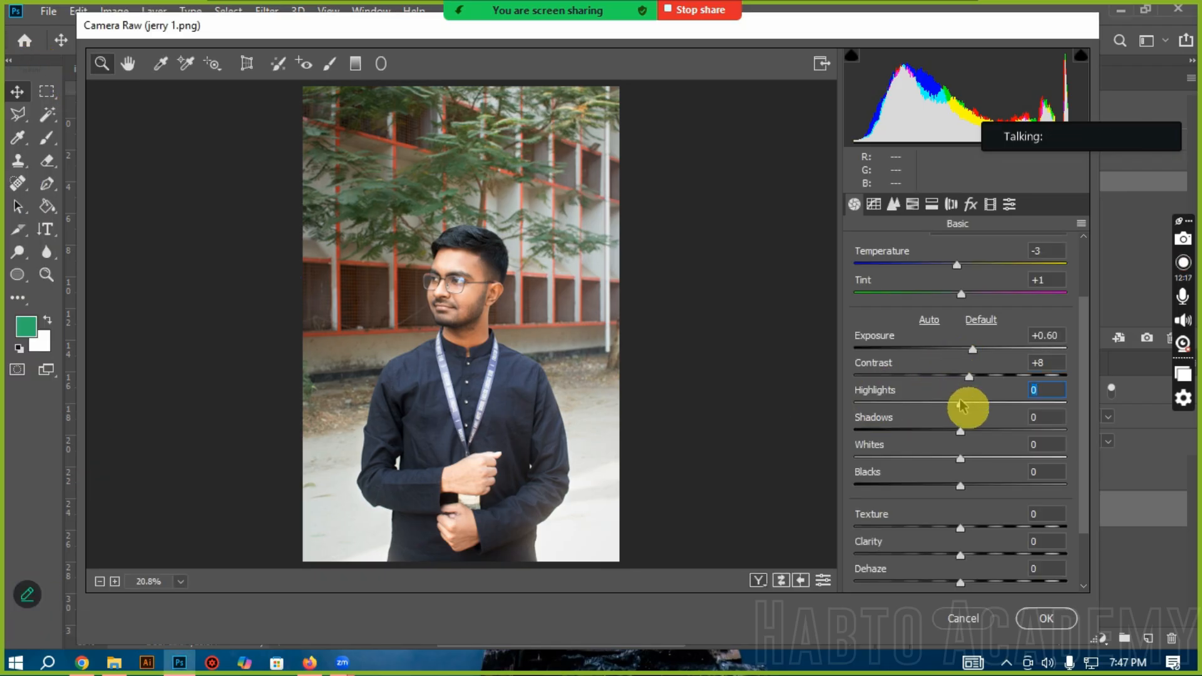
drag(968, 406, 1017, 405)
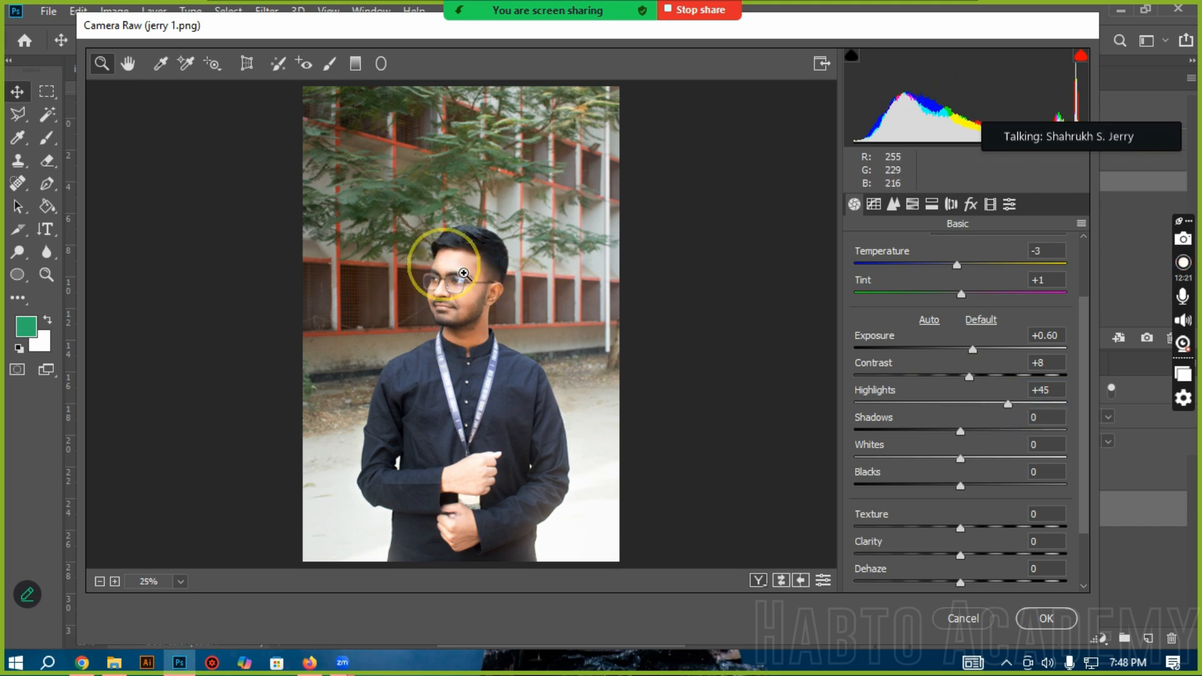
click(463, 279)
click(456, 339)
click(467, 282)
click(524, 432)
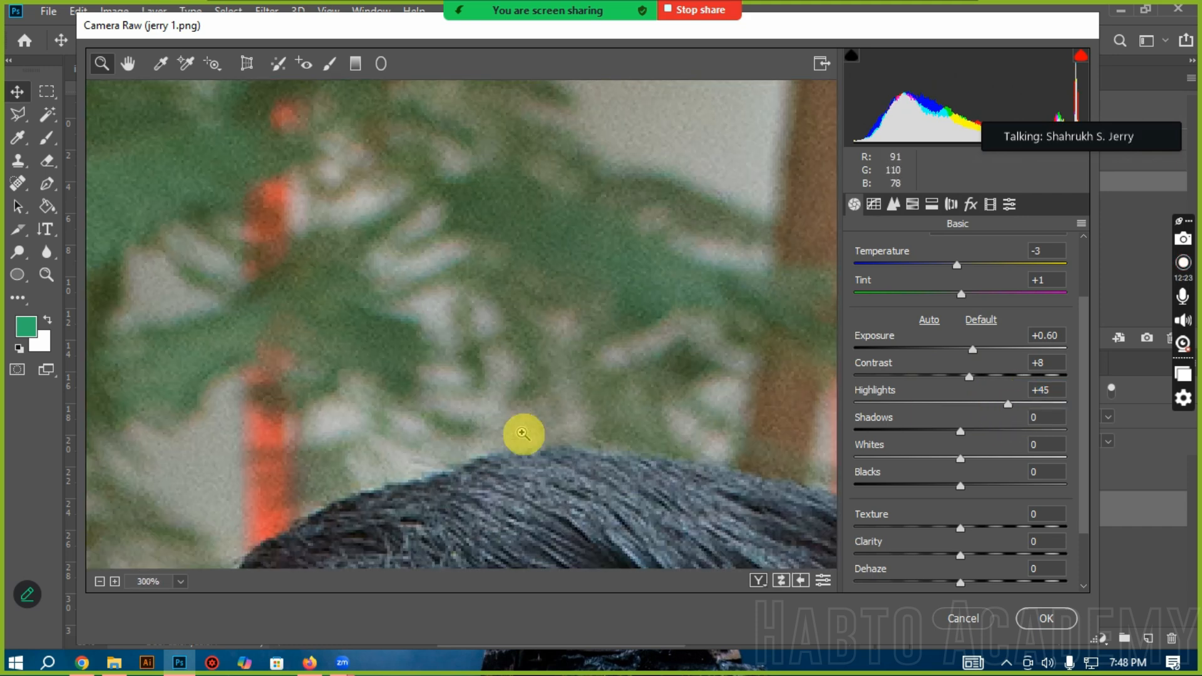
scroll(523, 432, down, 10)
scroll(522, 433, up, 3)
scroll(523, 432, up, 3)
mouse_move(1008, 404)
mouse_down()
mouse_move(886, 406)
mouse_move(1018, 407)
mouse_up()
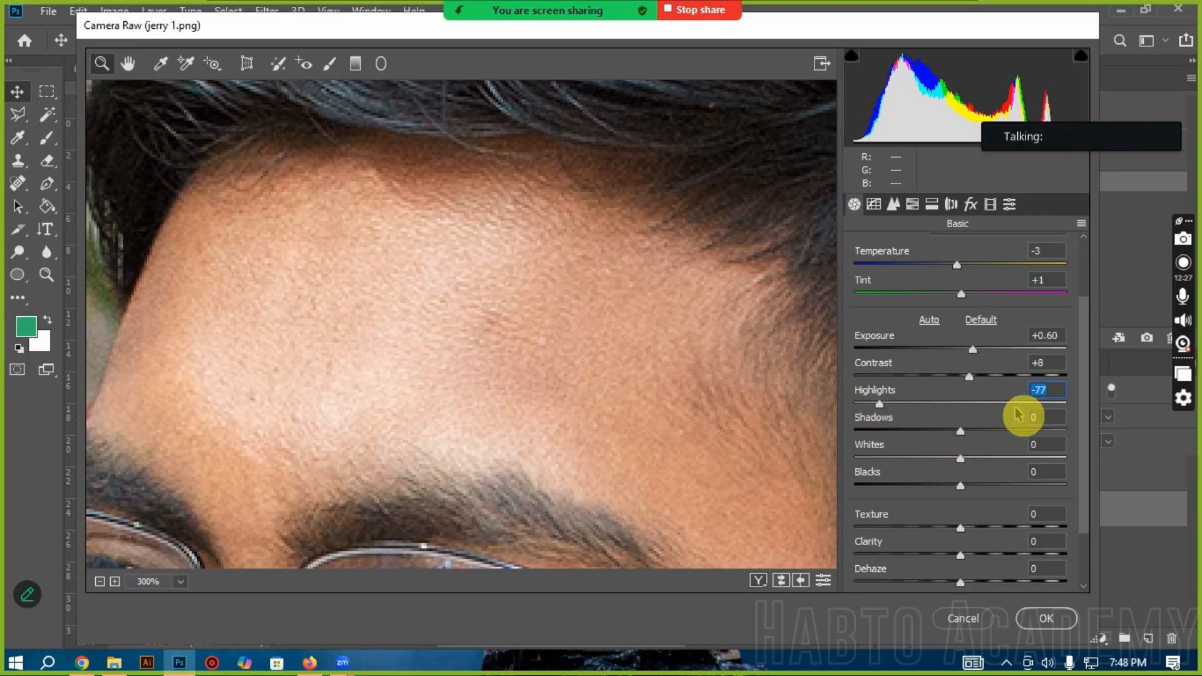
drag(912, 406, 988, 404)
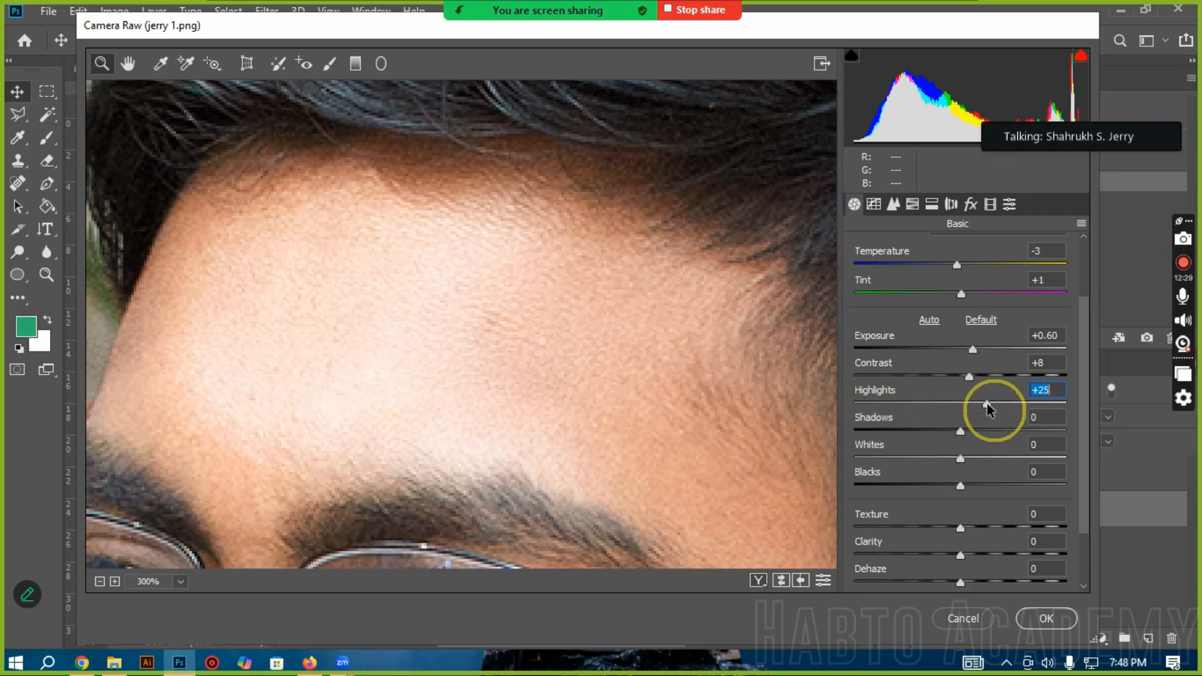
Step: Examine the highlight effect on the man's face and collar up close, and return to the full portrait
alt+click(307, 444)
alt+click(510, 416)
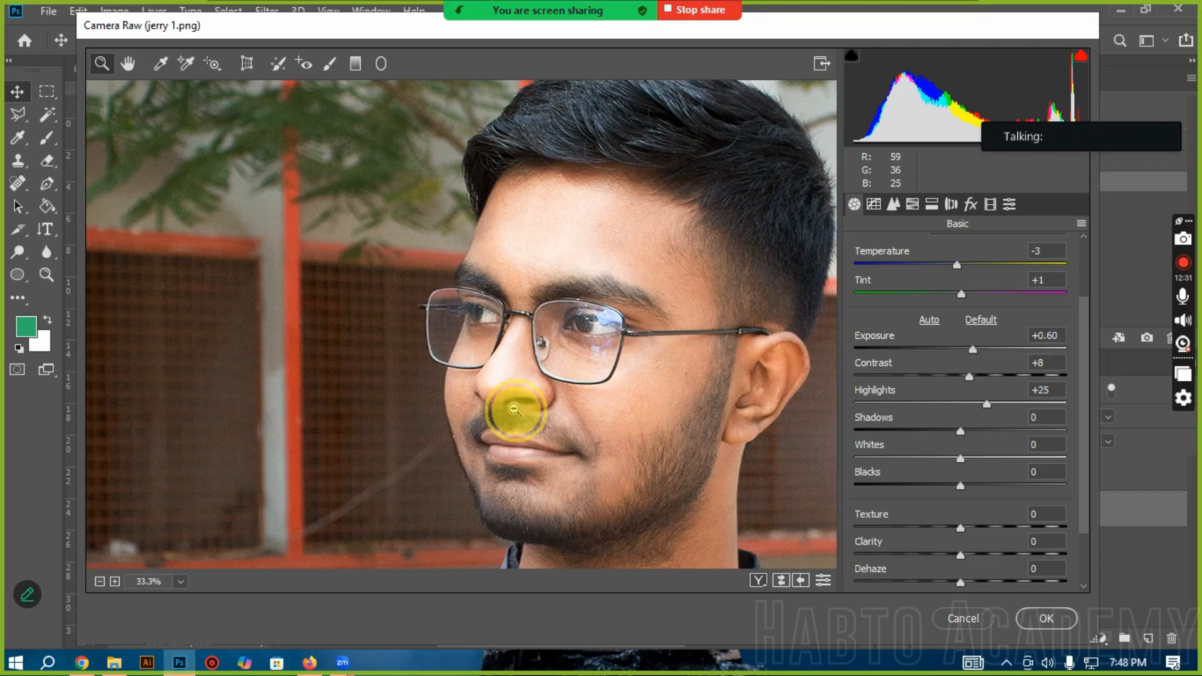
drag(518, 245, 524, 303)
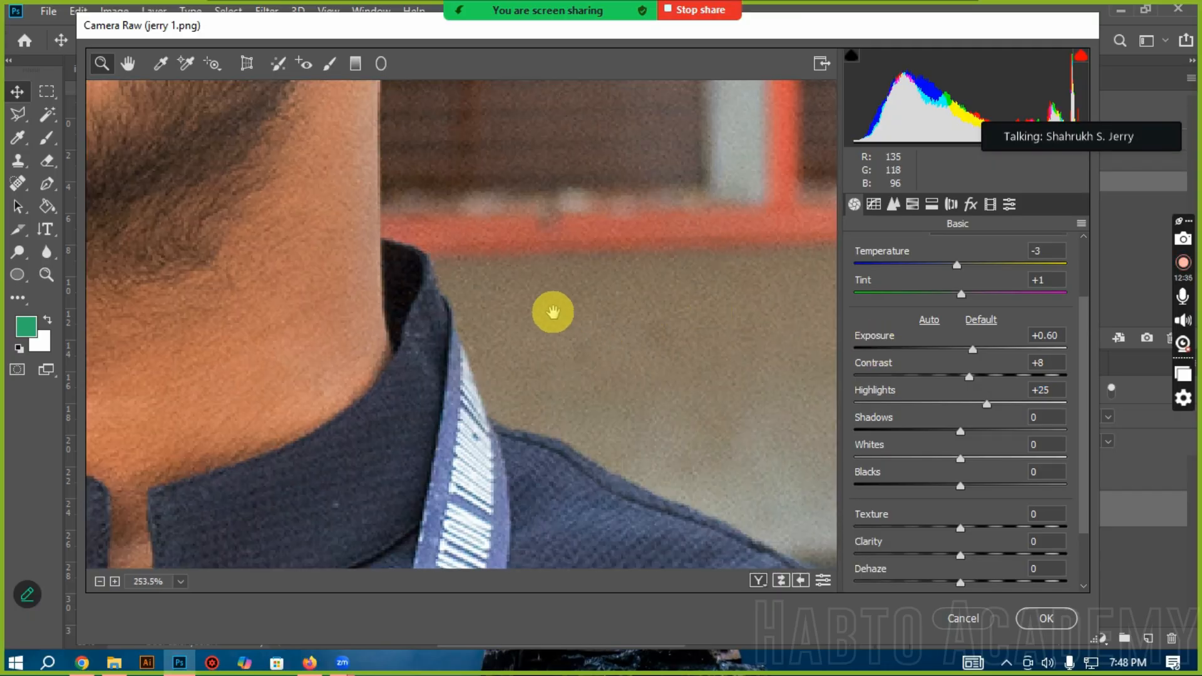
right_click(523, 306)
click(587, 414)
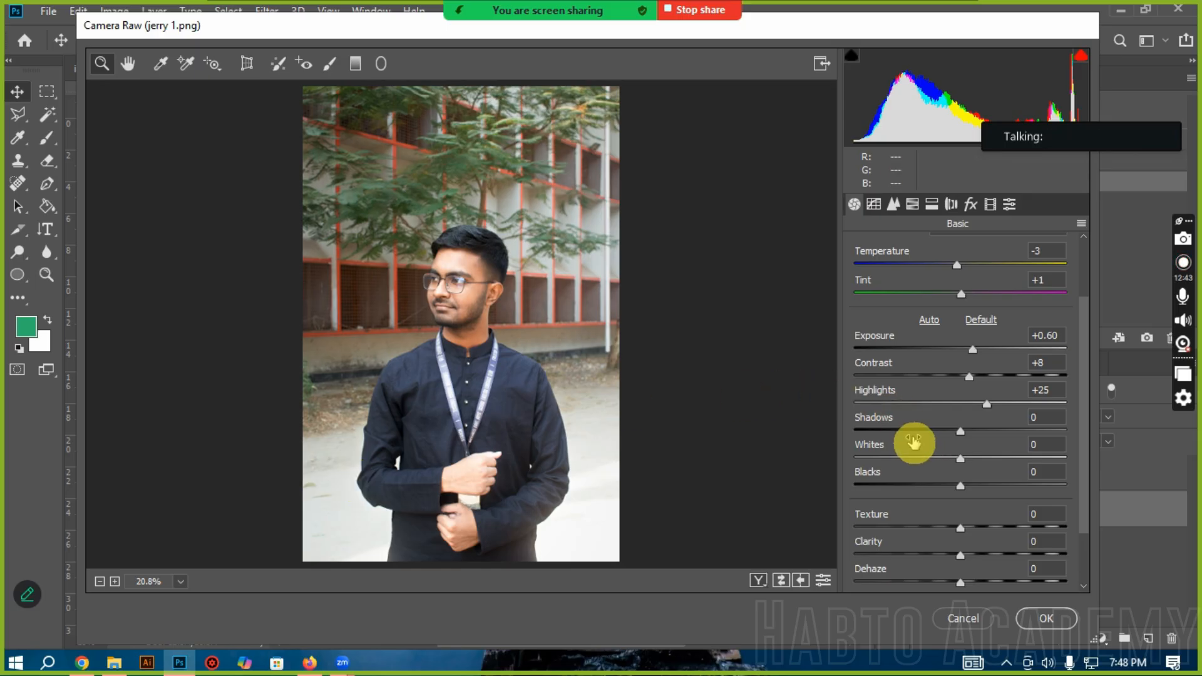
Step: Compare Shadows values of -78 and +45 on the portrait, and set the Shadows to +3
drag(939, 435, 880, 433)
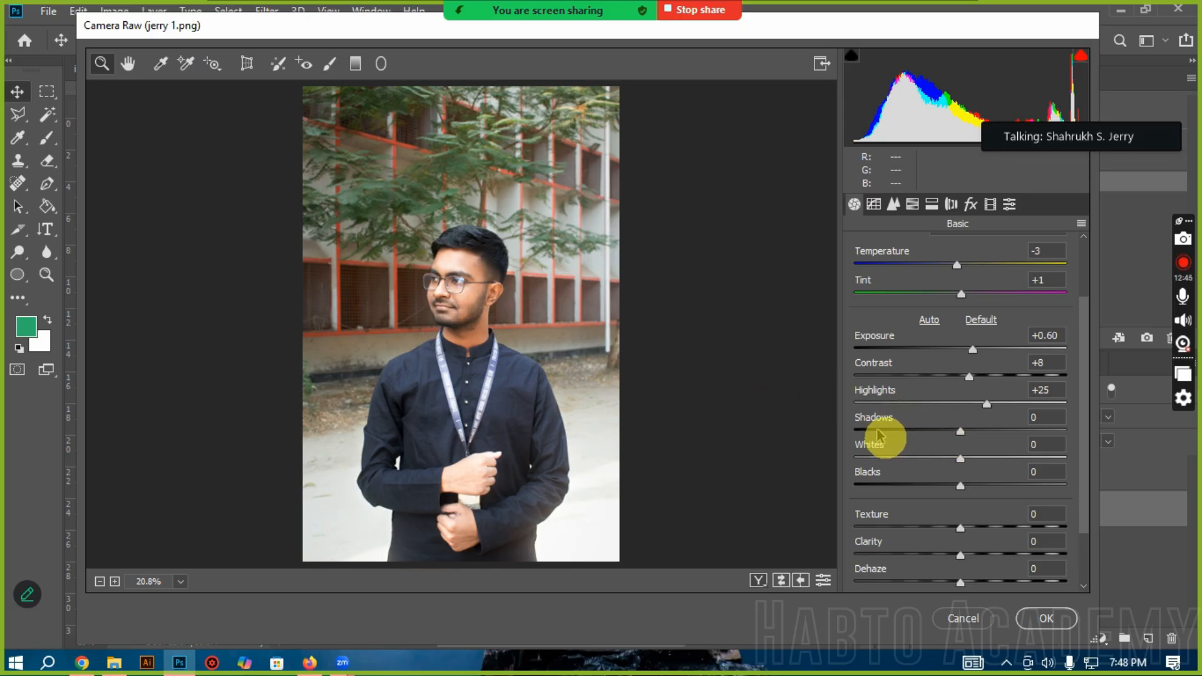
click(1010, 432)
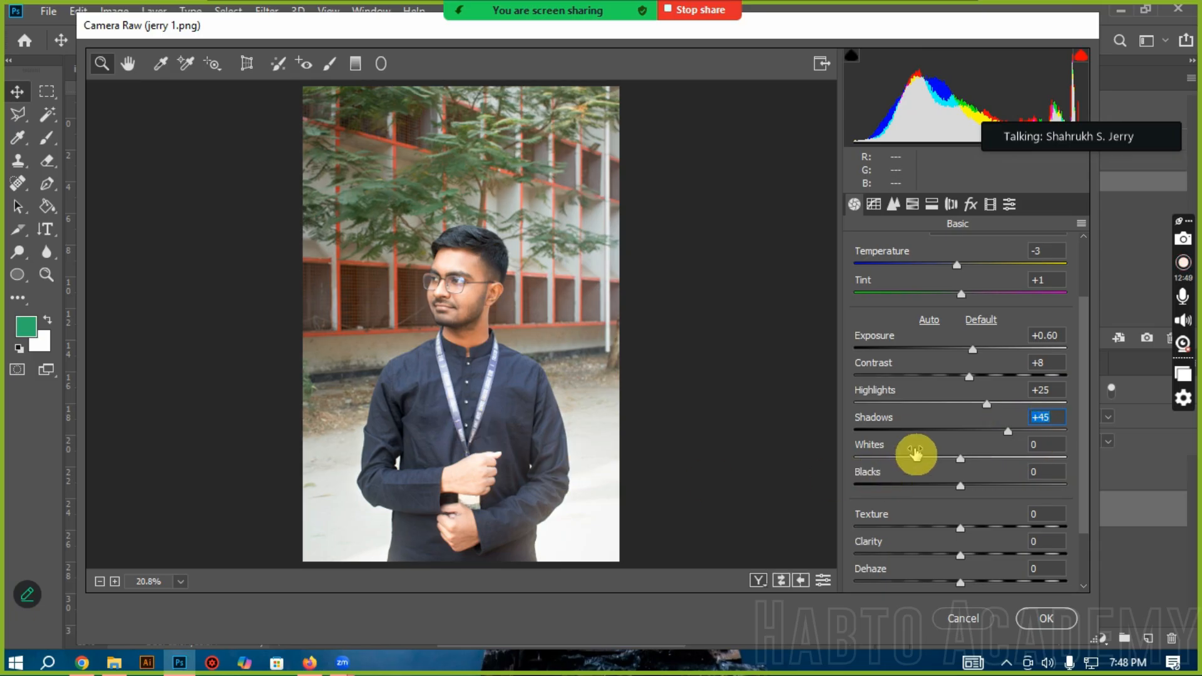
click(965, 441)
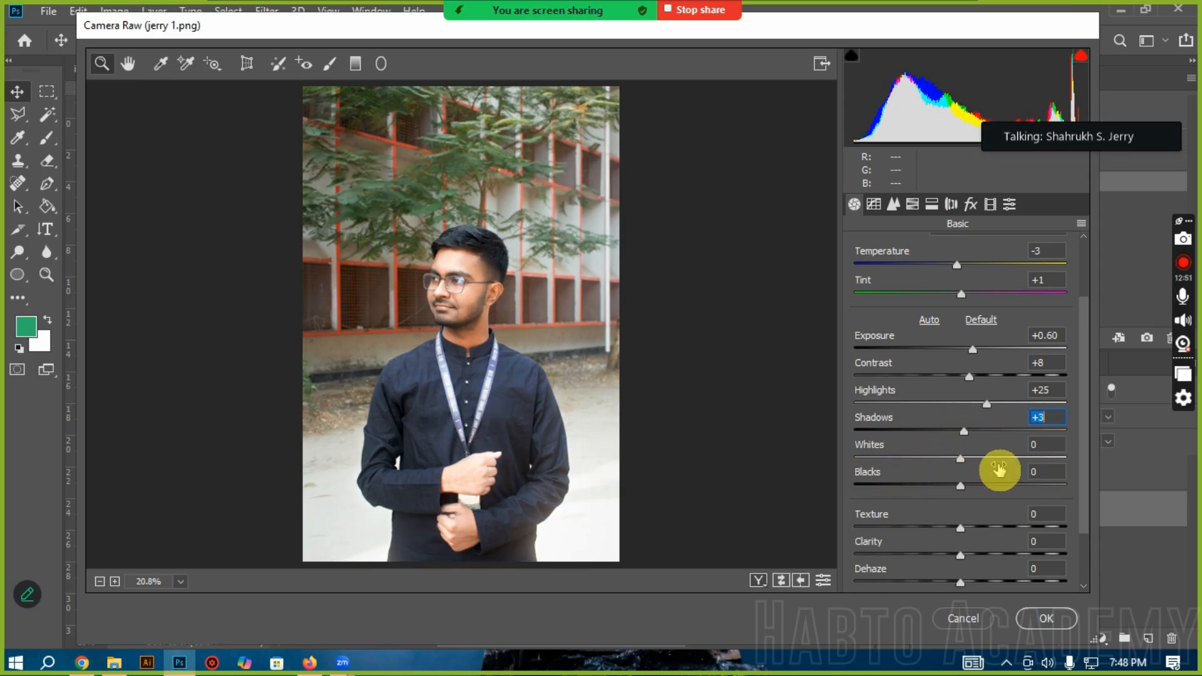
Step: Try the Whites at +66 and set them to -85, and set the Blacks to -76
drag(962, 460, 1032, 463)
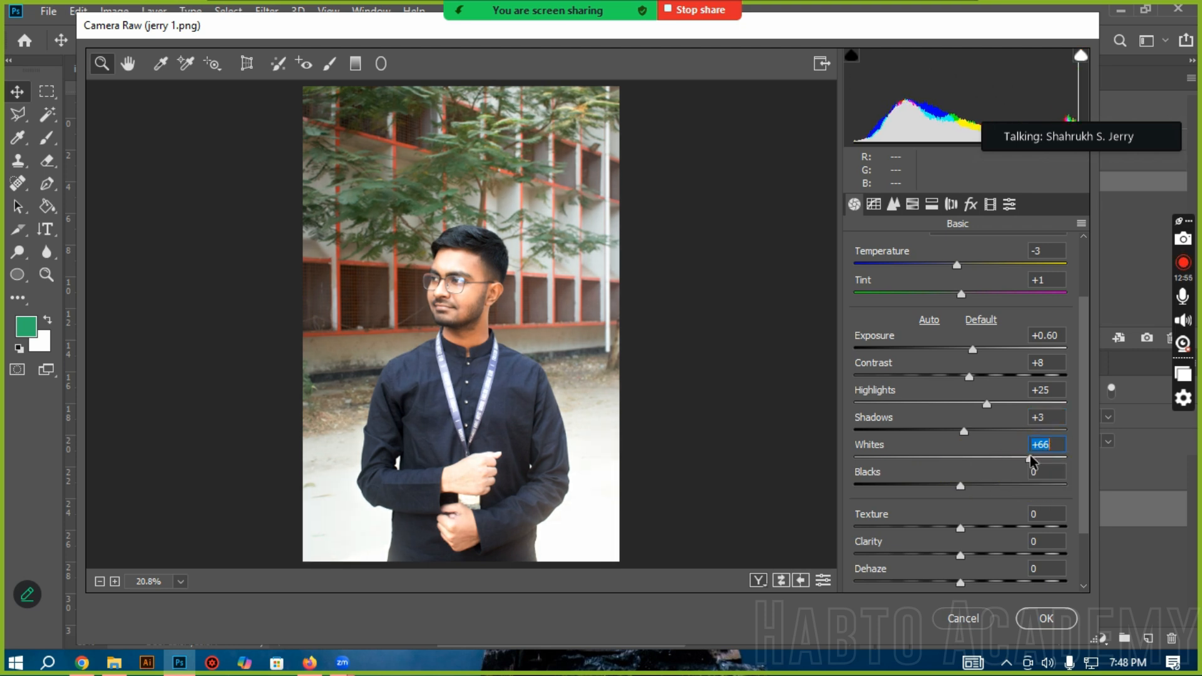
click(871, 460)
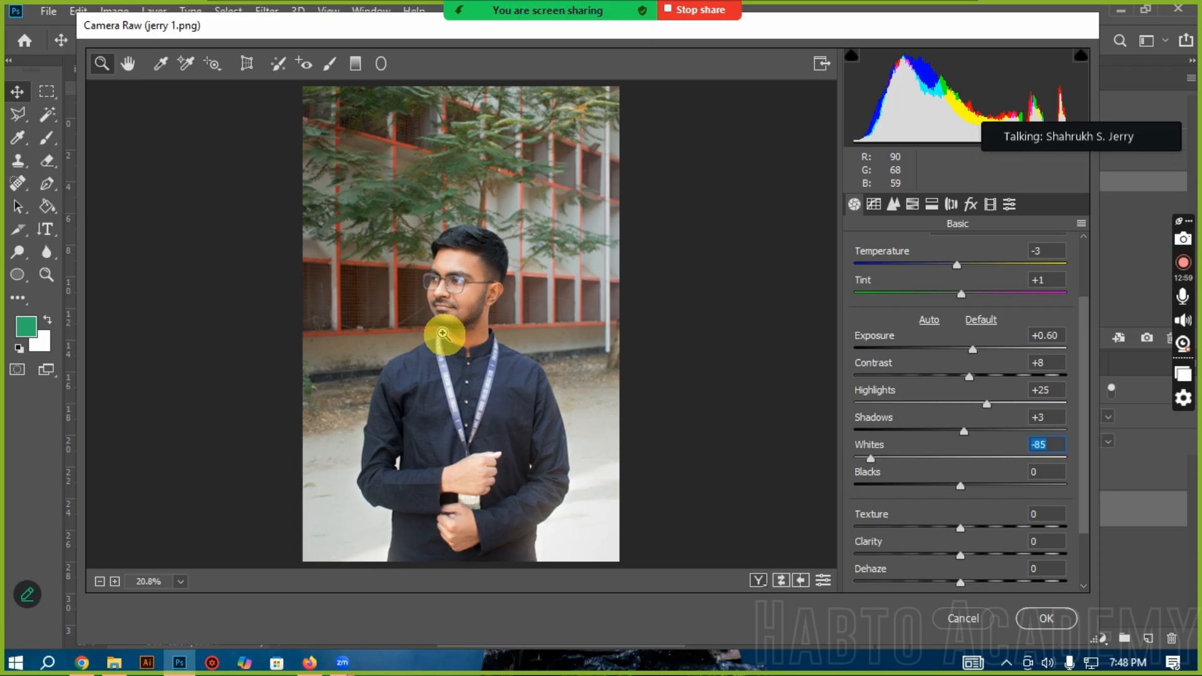
drag(962, 491, 1013, 491)
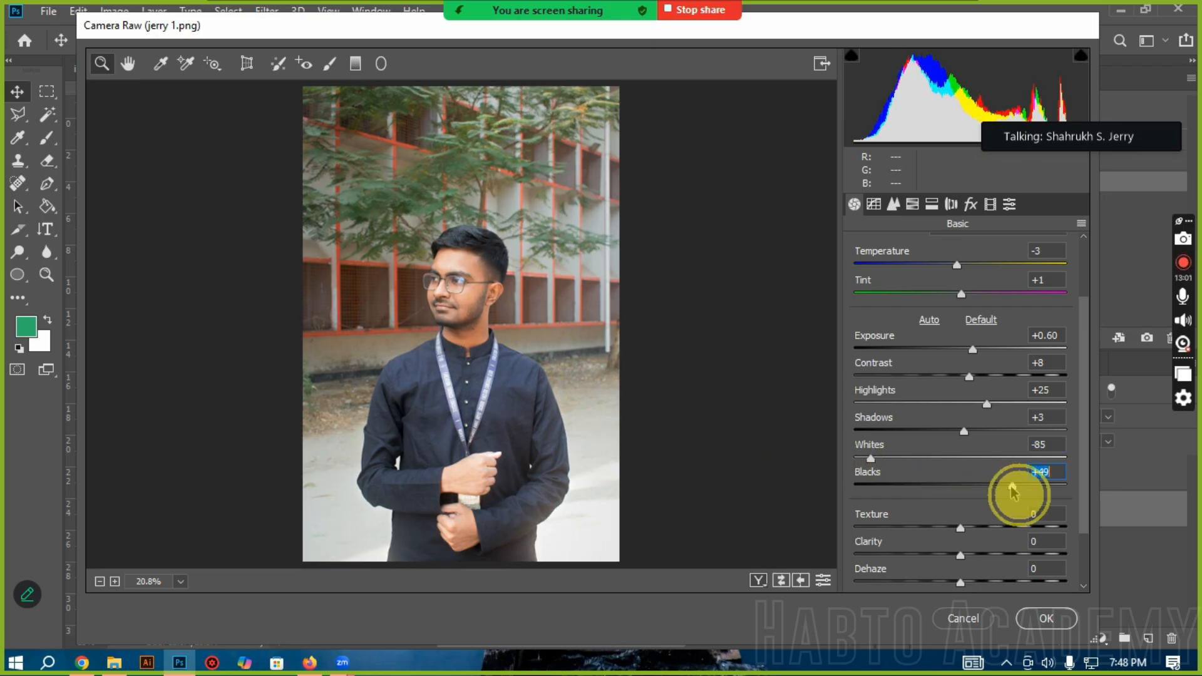
click(880, 487)
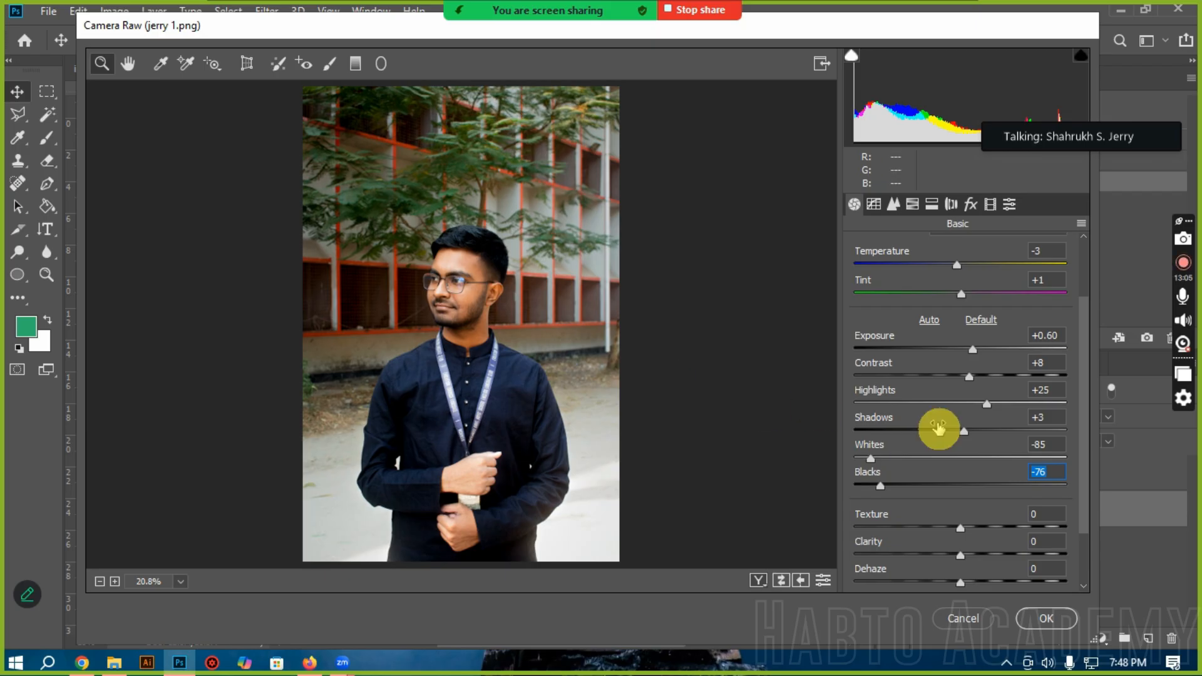
Step: Examine the man's hair, temple and face at several magnifications to judge the tonal adjustments
scroll(971, 539, down, 3)
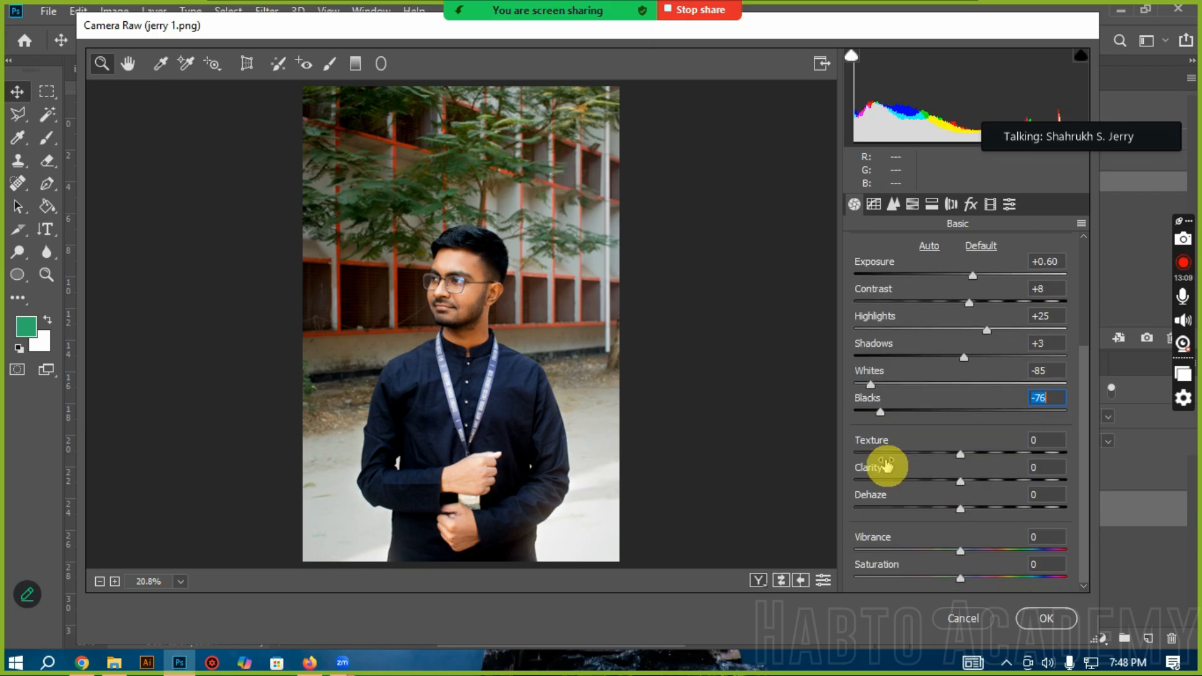
click(477, 304)
click(477, 304)
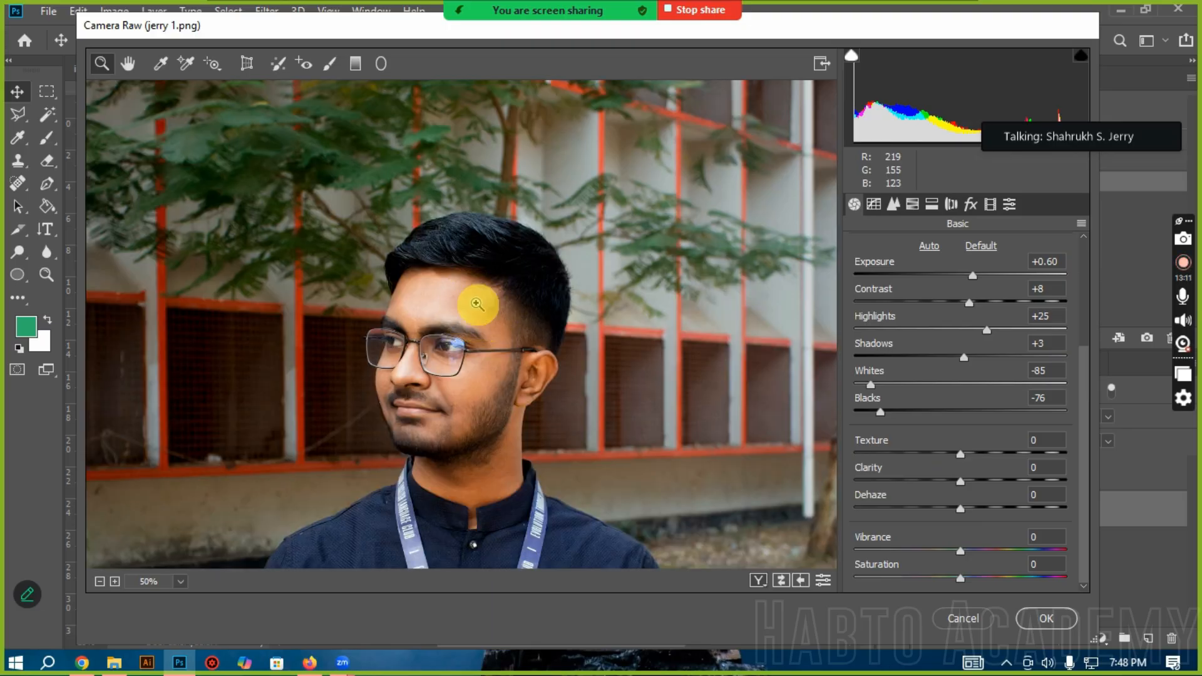
click(535, 353)
click(522, 348)
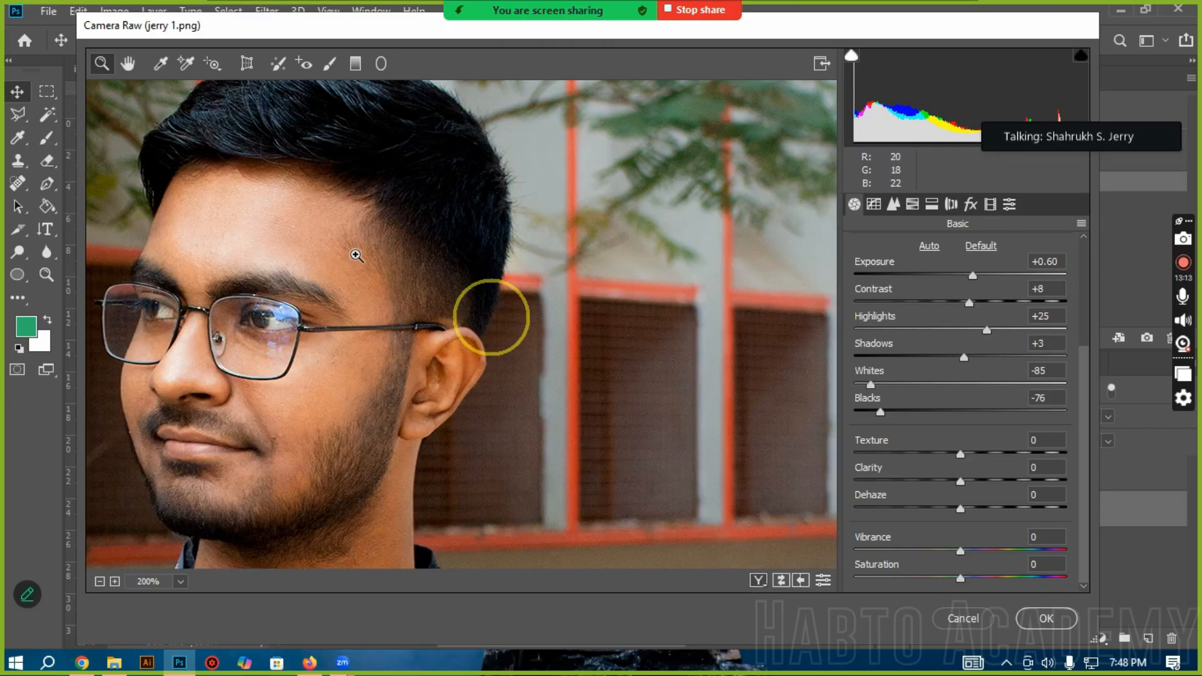
click(491, 314)
click(357, 257)
right_click(360, 302)
click(388, 308)
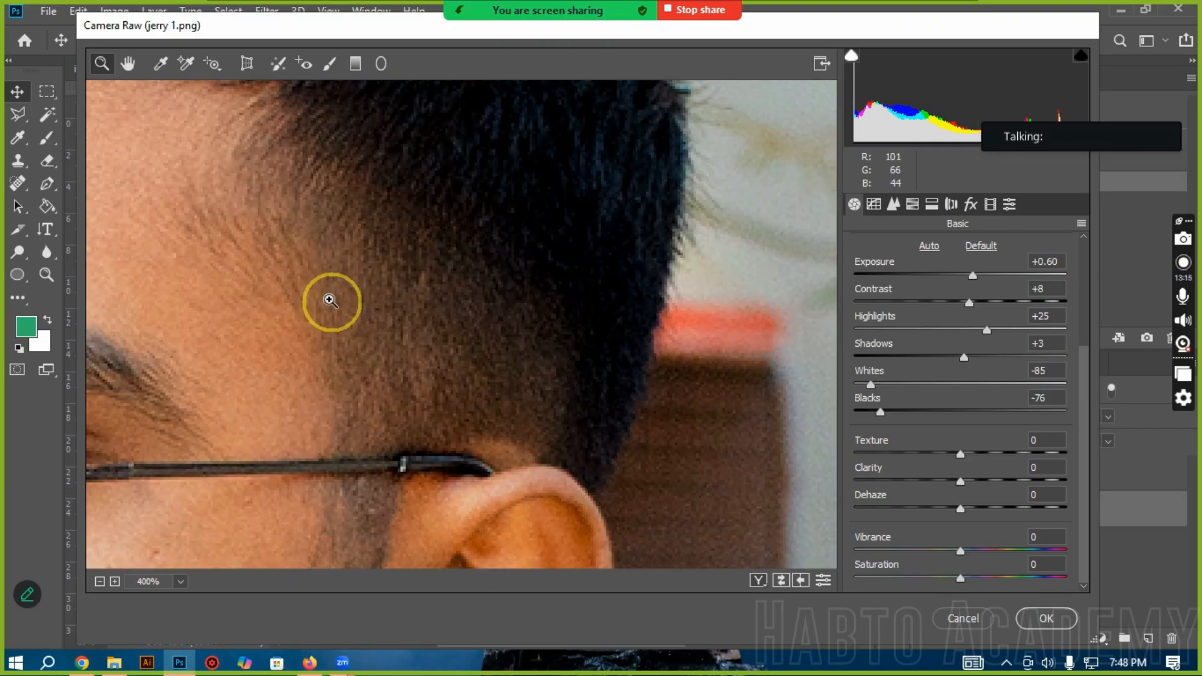
click(325, 298)
key(ctrl+0)
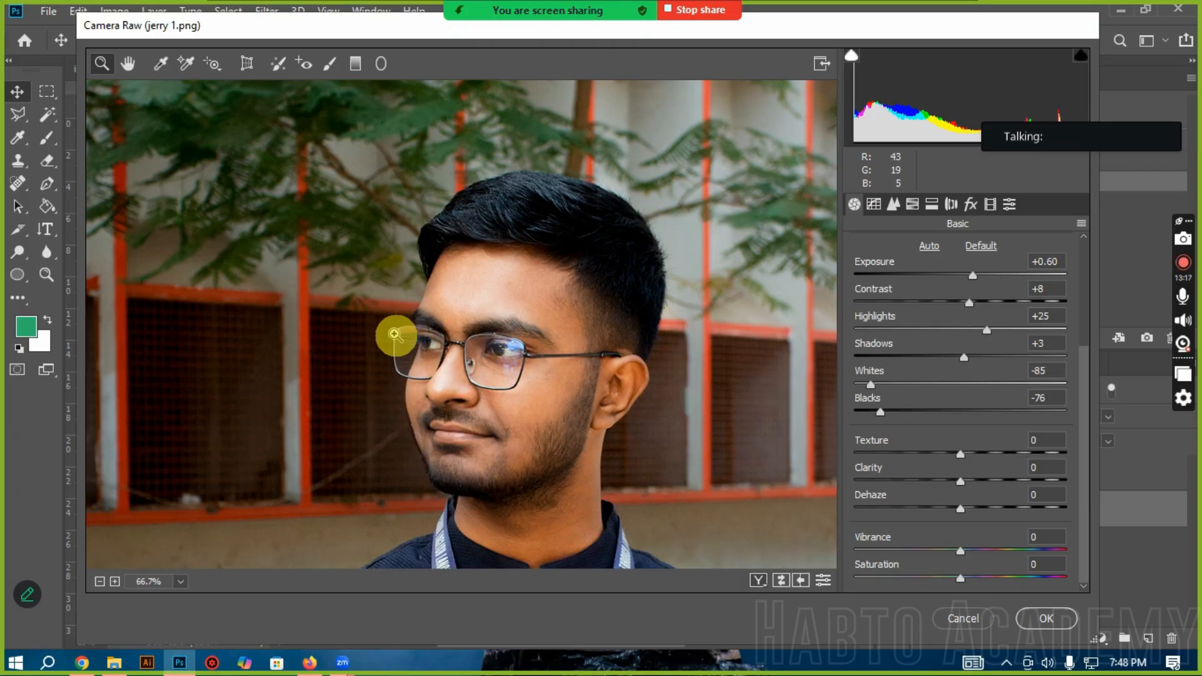
Step: Try Texture values of +58 and +40 while viewing the man's hair and forehead up close
click(642, 295)
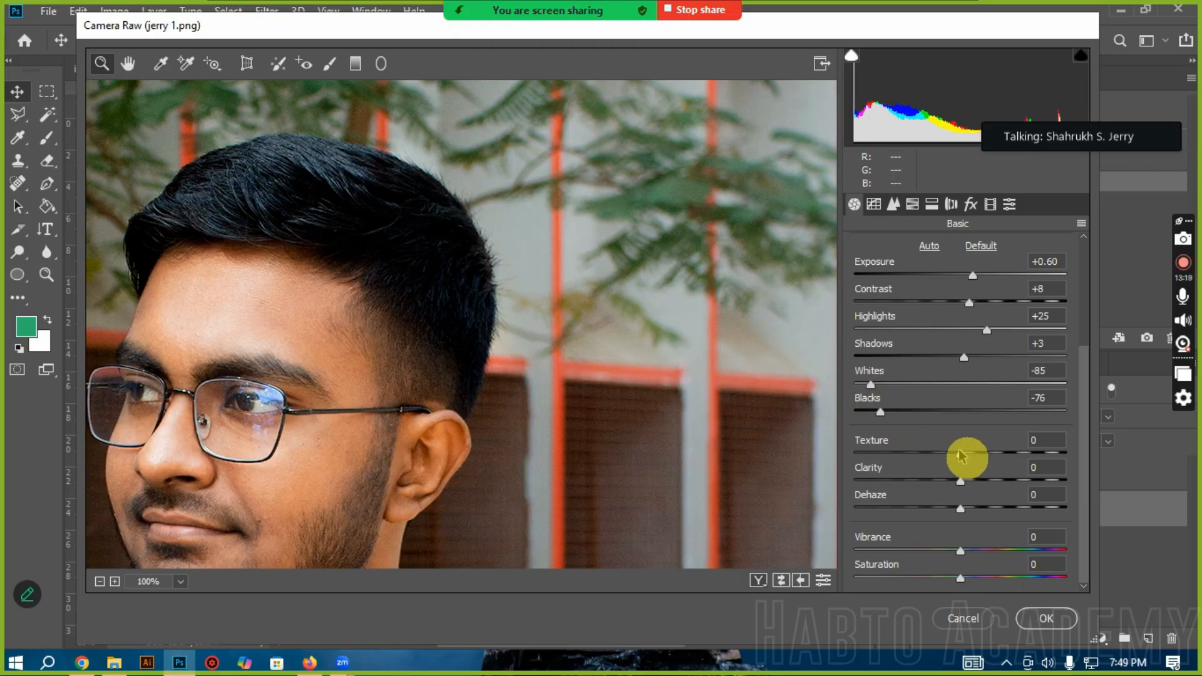
drag(965, 459, 1010, 460)
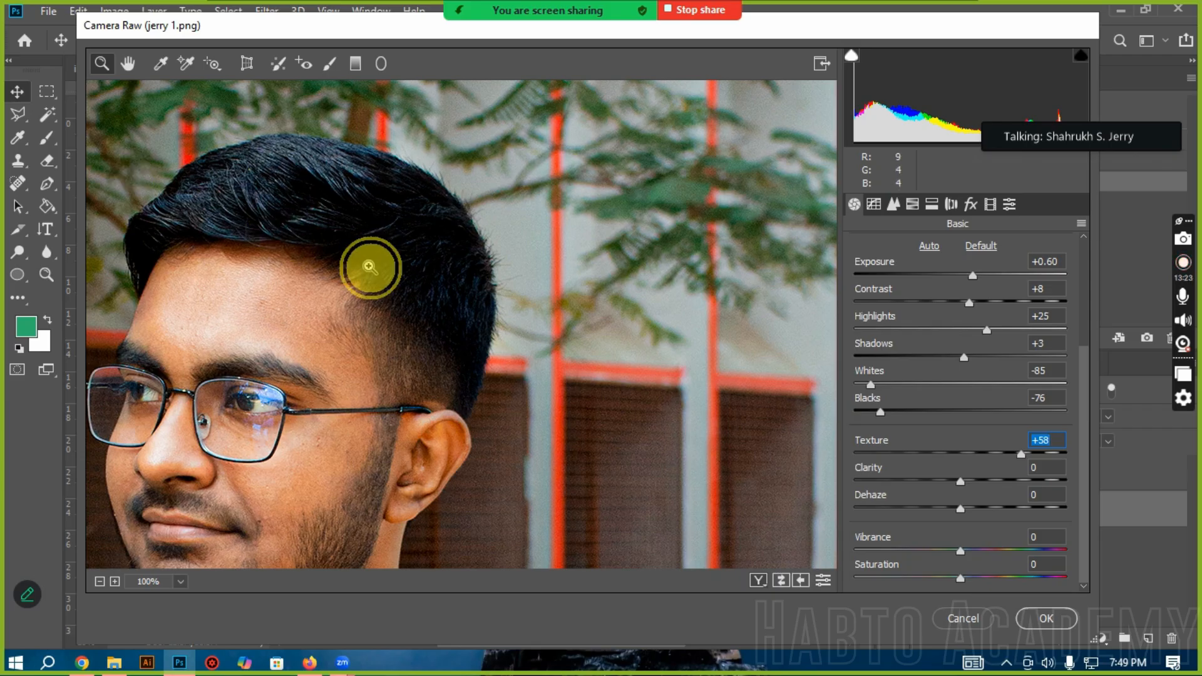
click(224, 246)
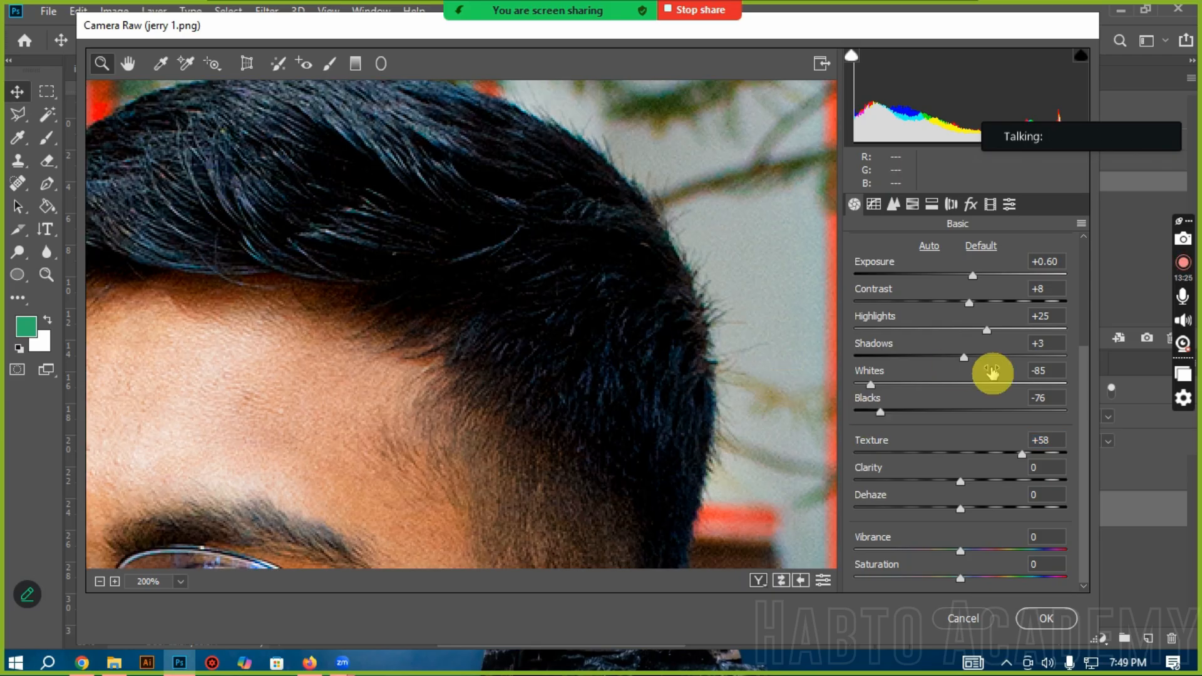
drag(972, 462, 987, 460)
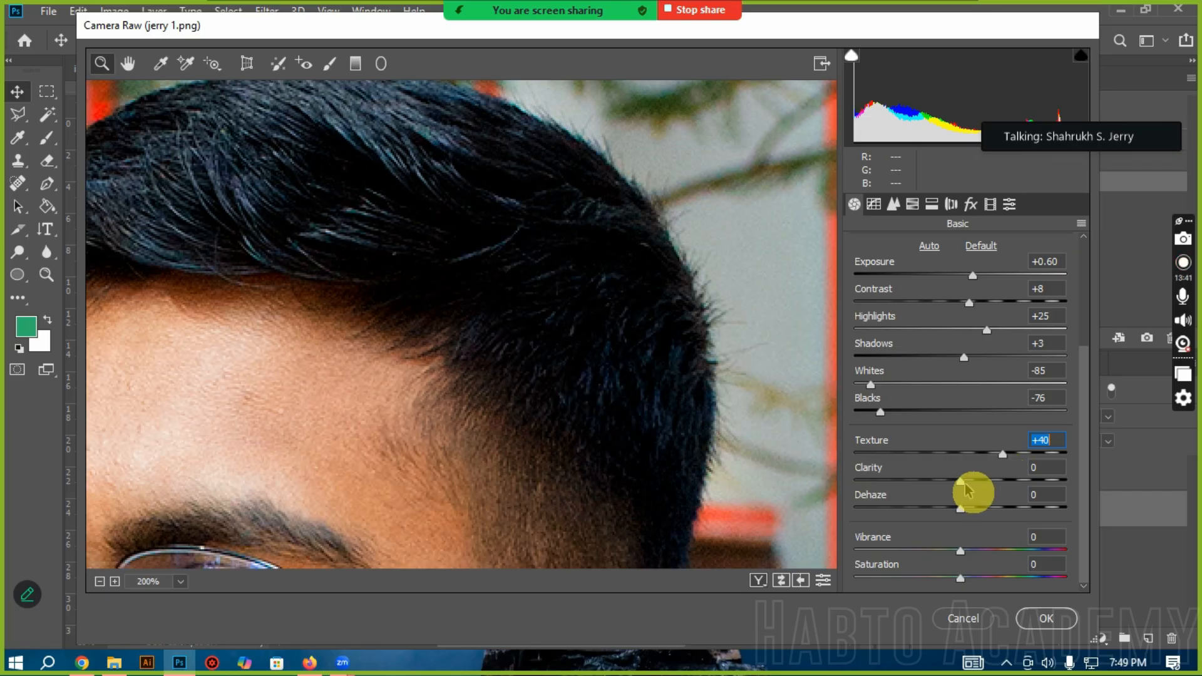
Step: Try Clarity values of +39 and +33 and Dehaze values of -29 and +43 on the magnified hair
drag(968, 487, 1004, 488)
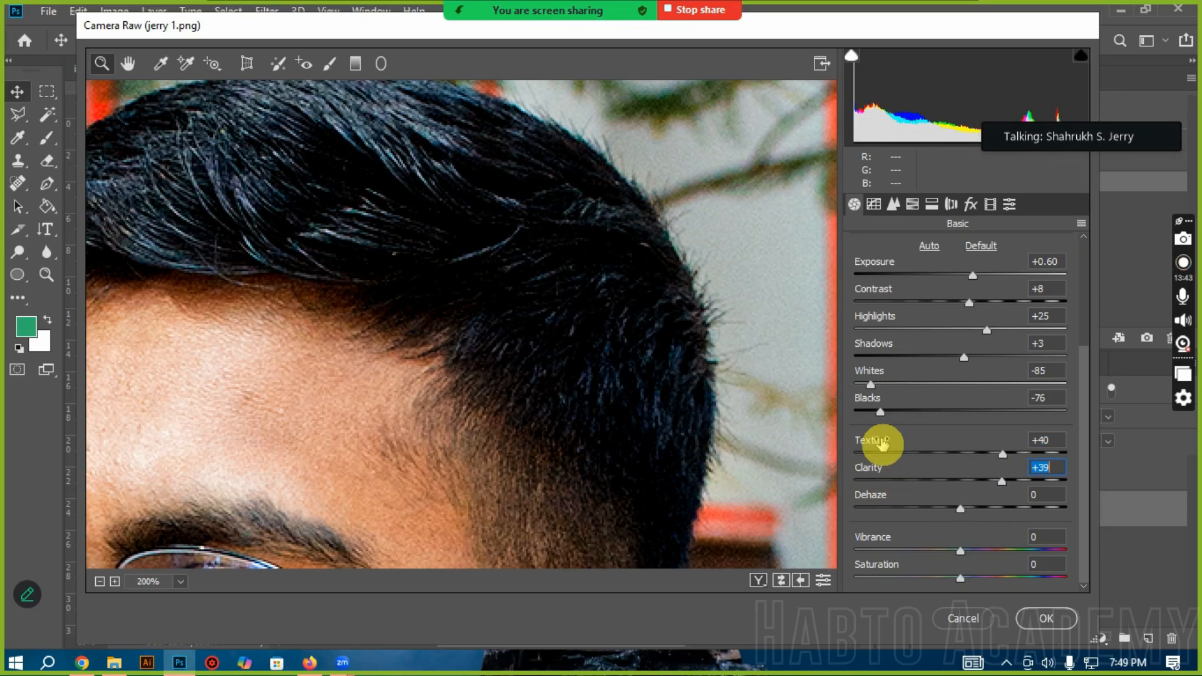
drag(1003, 480, 895, 484)
click(996, 481)
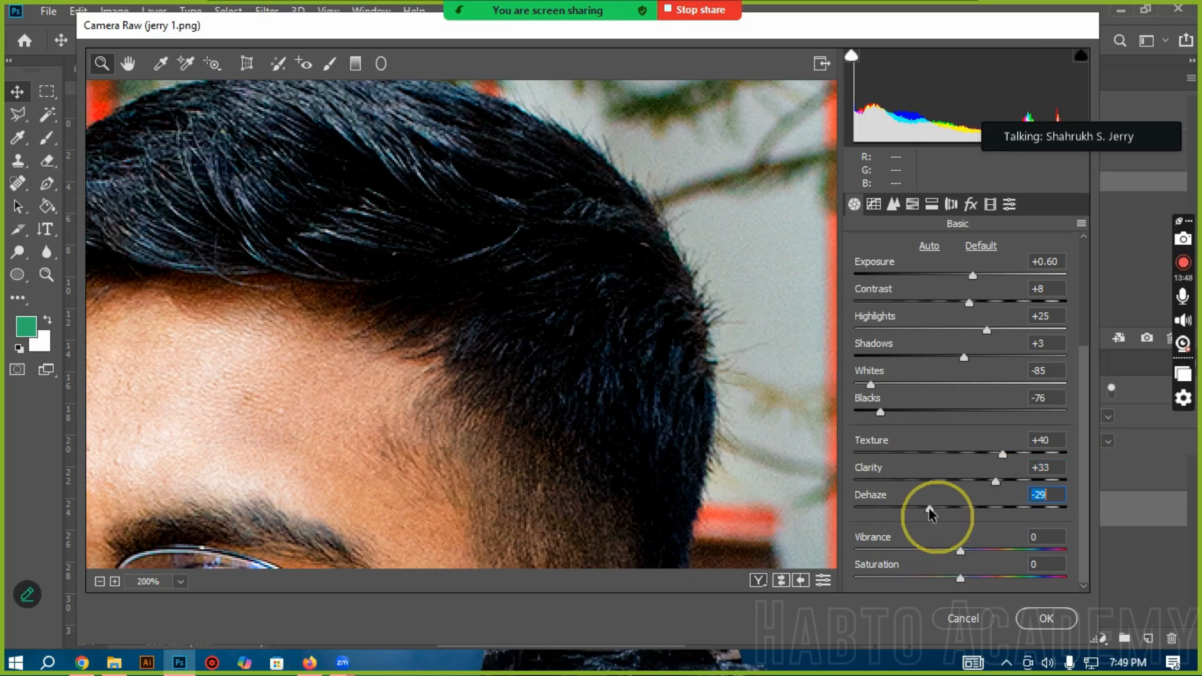
click(908, 508)
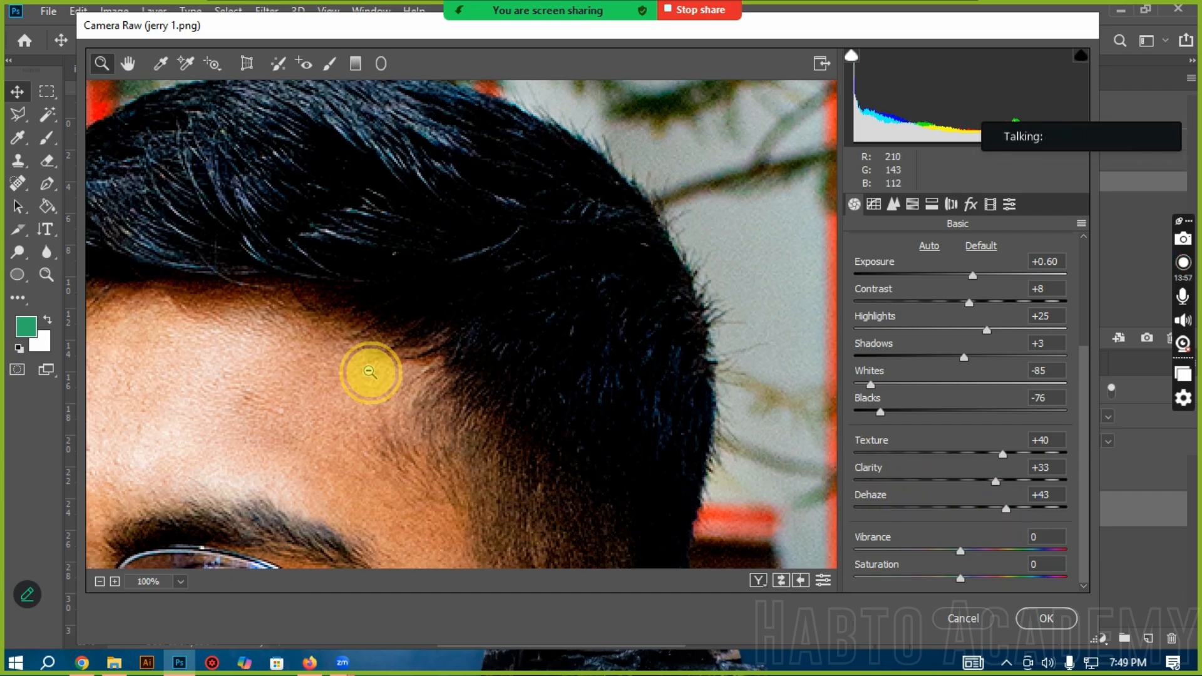
Step: Set the Texture and Clarity to -3 and the Dehaze to -2
alt+click(369, 372)
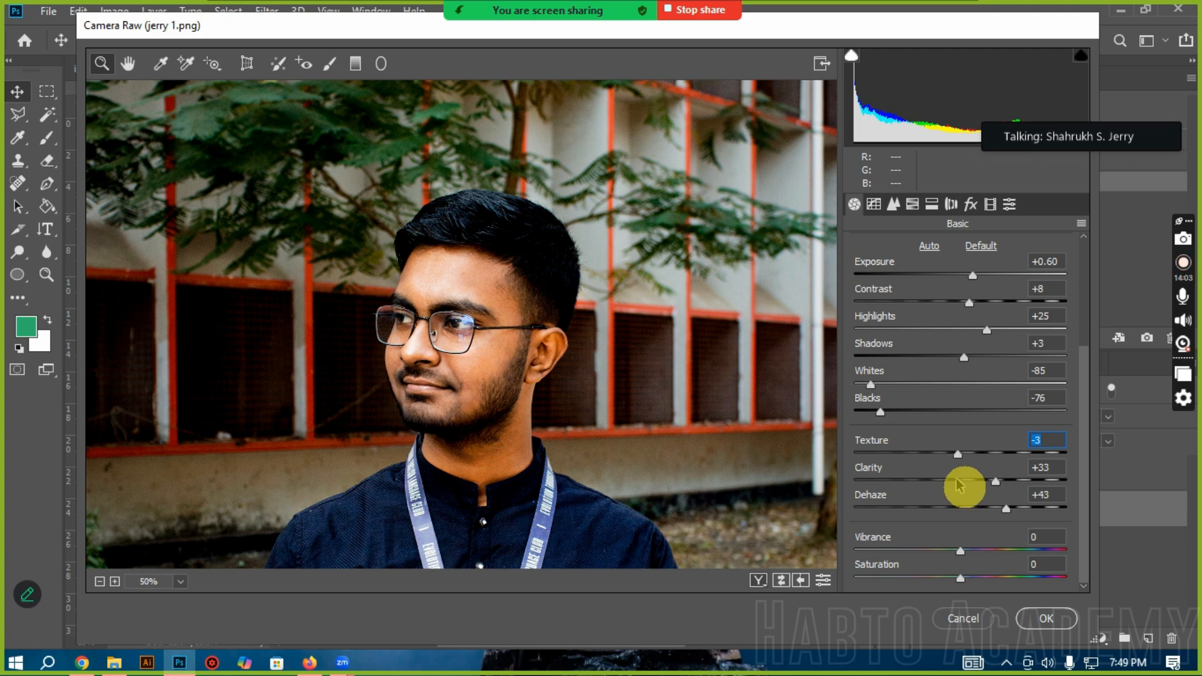
click(958, 481)
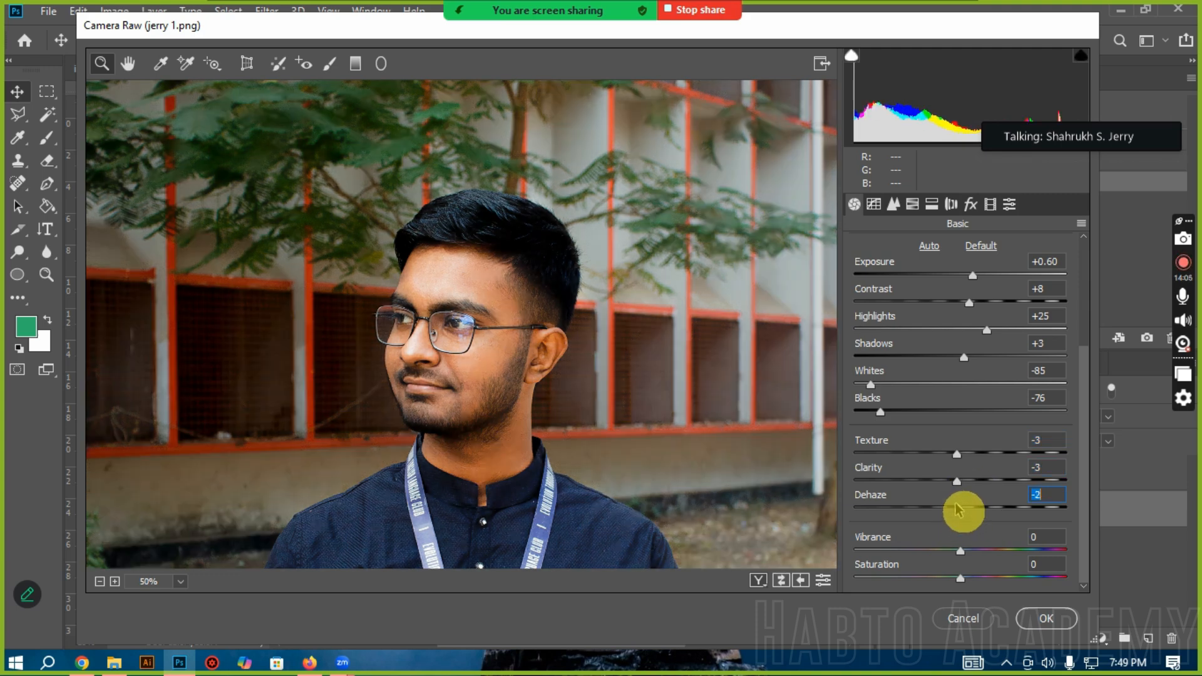
scroll(600, 446, down, 3)
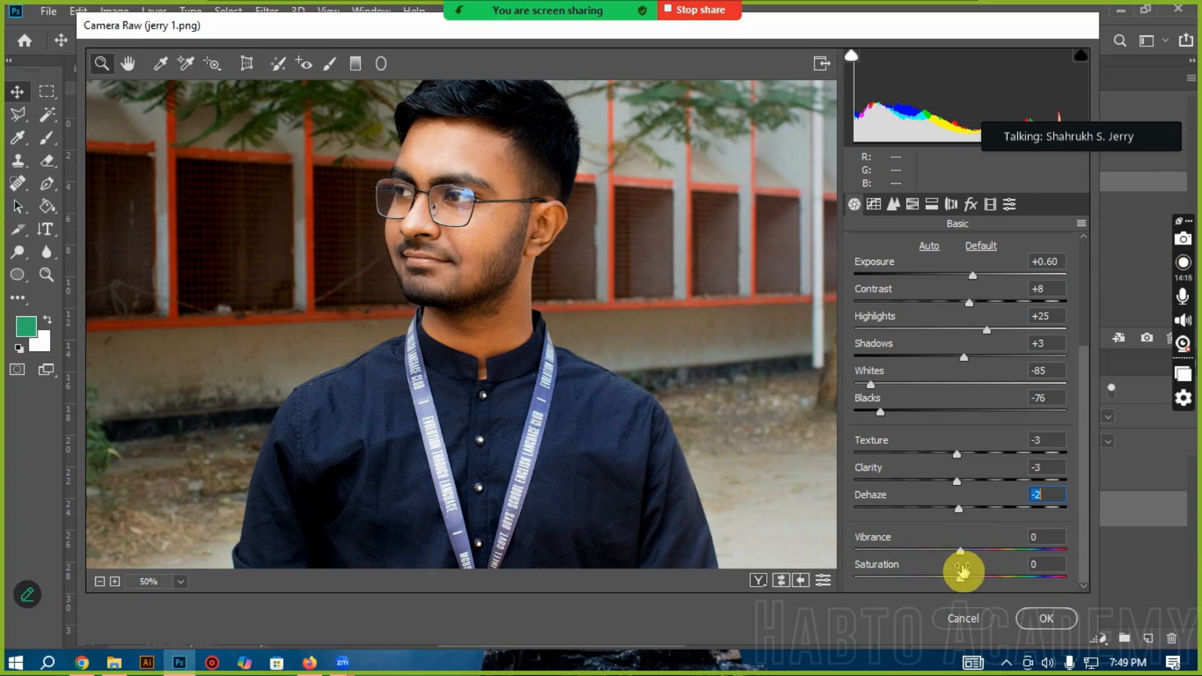
Step: Try Saturation values of +32 and +58, and settle on Saturation +5 with Vibrance +33
drag(973, 558, 1036, 563)
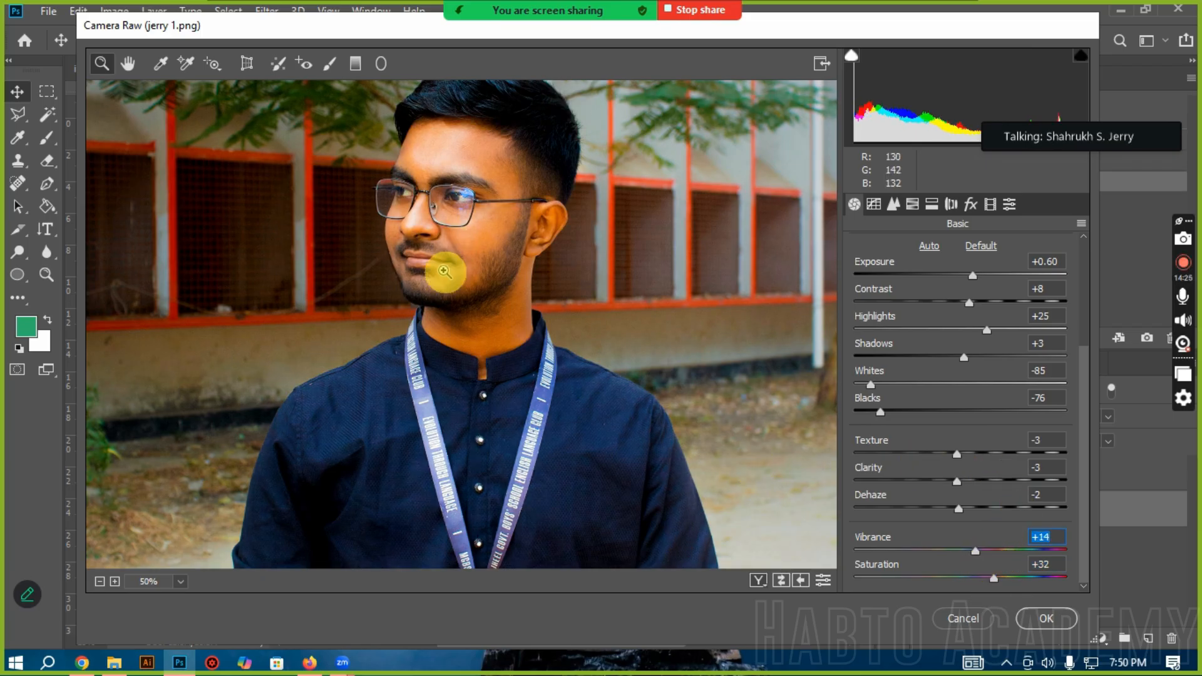
drag(972, 582, 1021, 579)
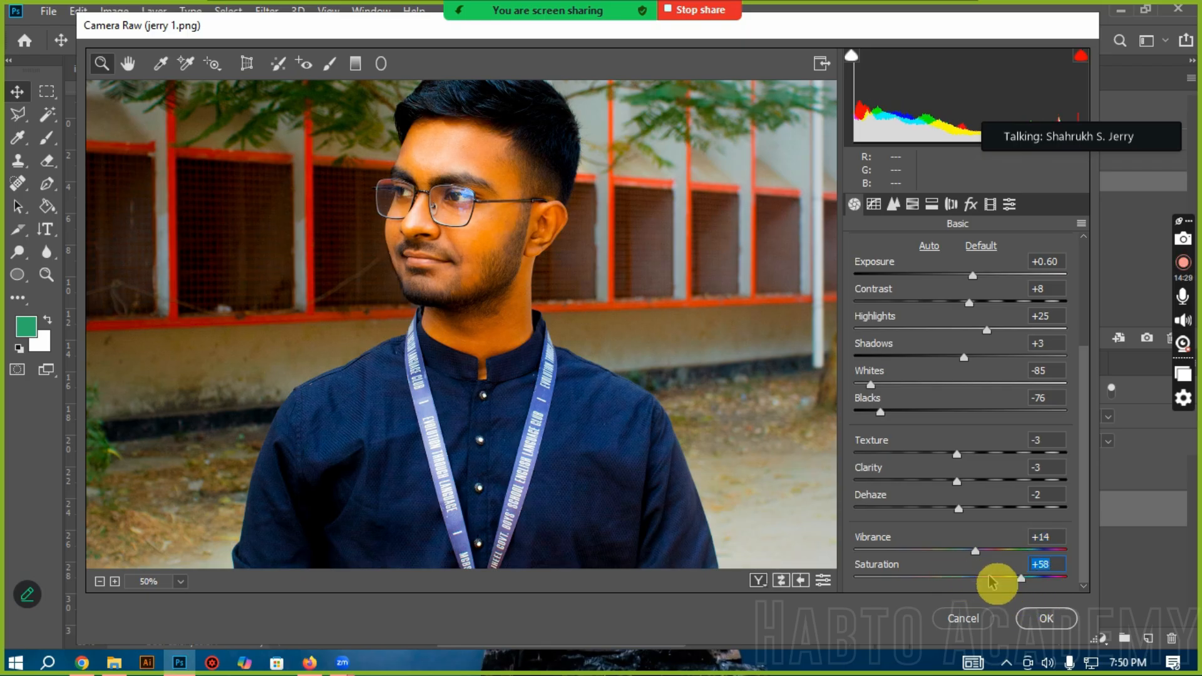
click(968, 579)
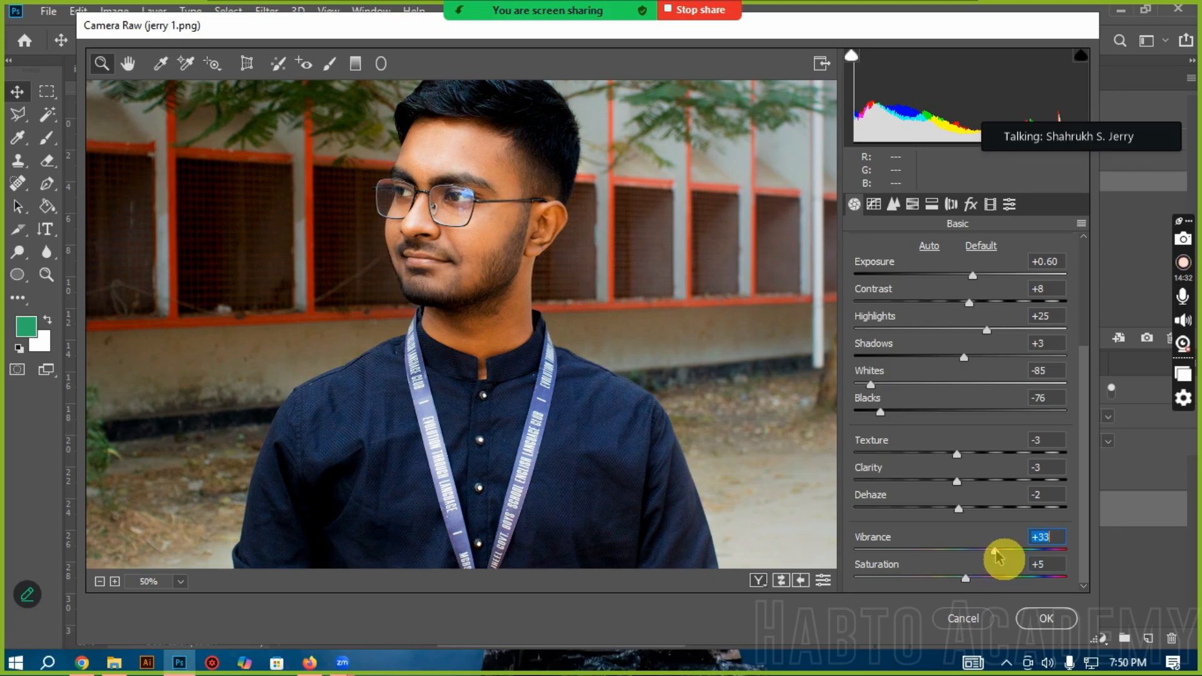
scroll(439, 363, down, 3)
scroll(442, 363, up, 6)
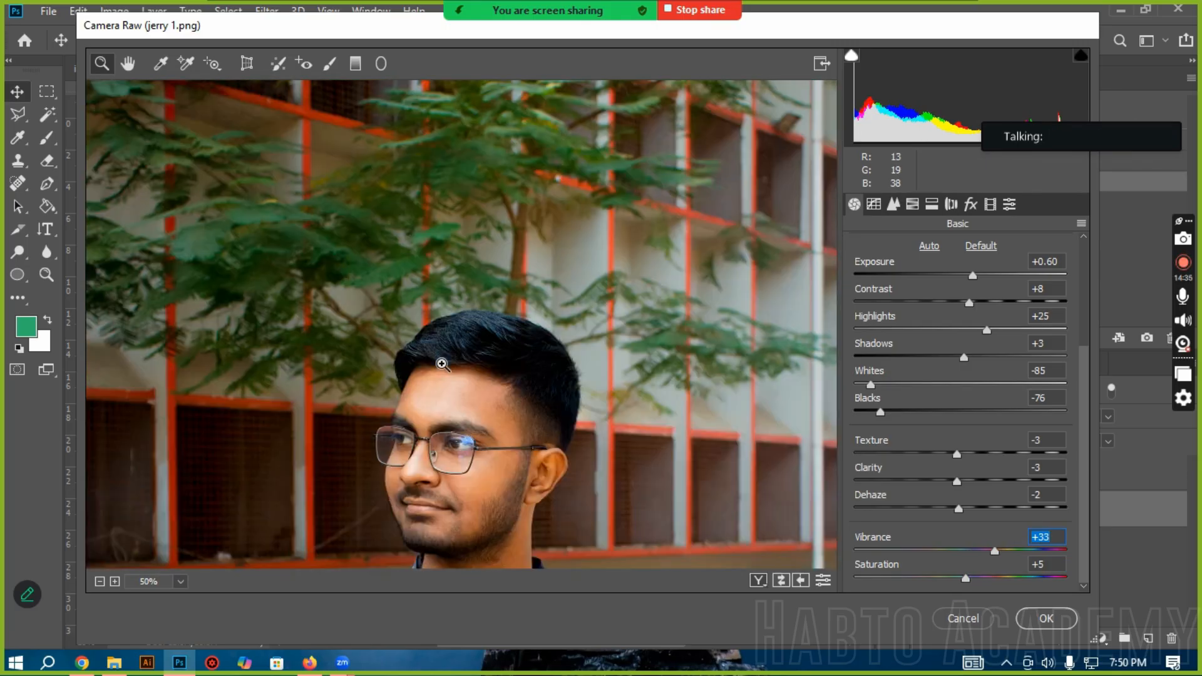
scroll(442, 364, down, 5)
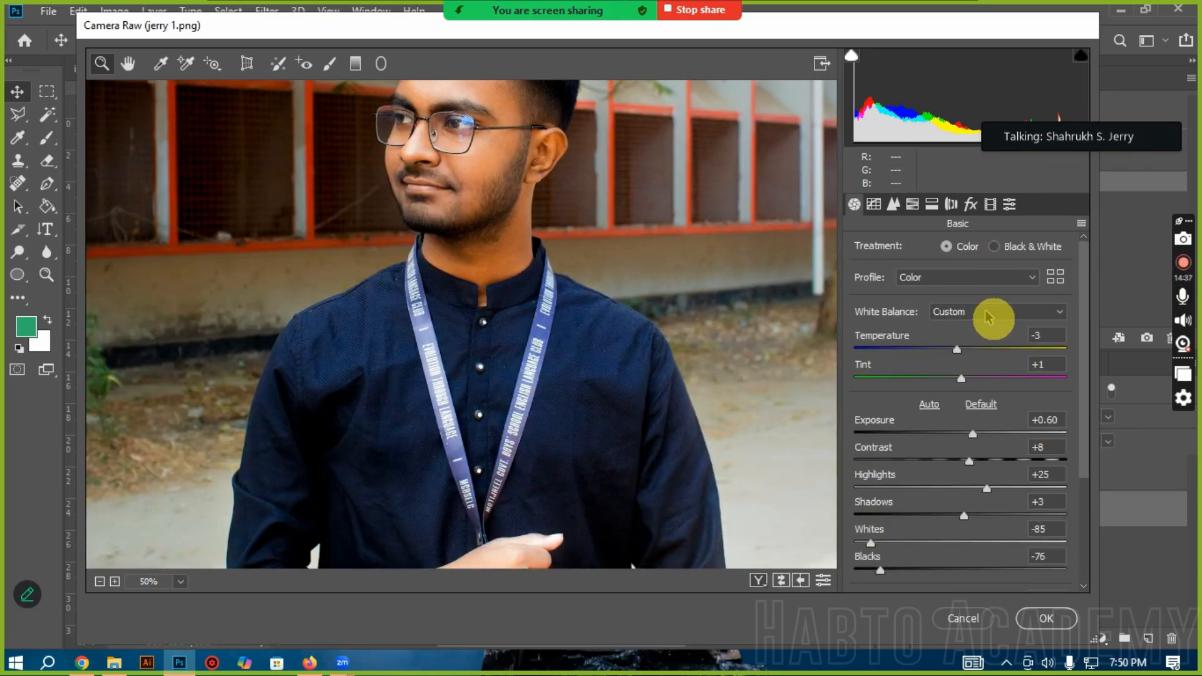
Step: Try the Black & White treatment with Exposure +2.10 and -2.35, and return to Color with Exposure +0.65
click(1012, 247)
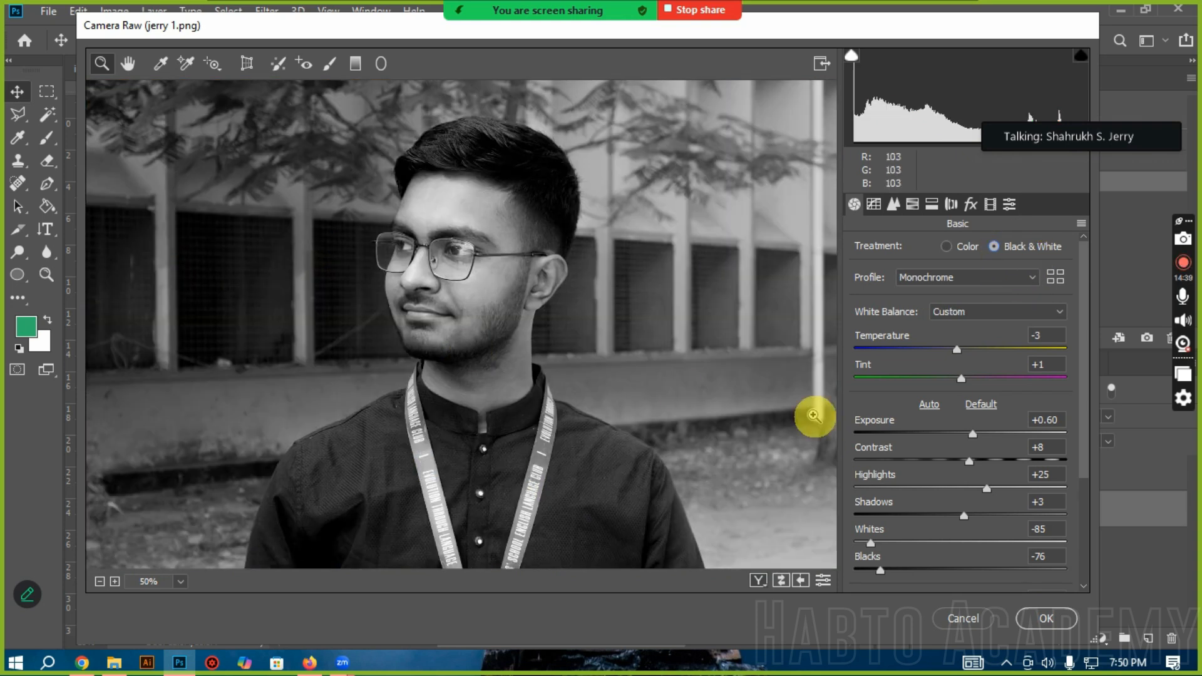
click(1005, 435)
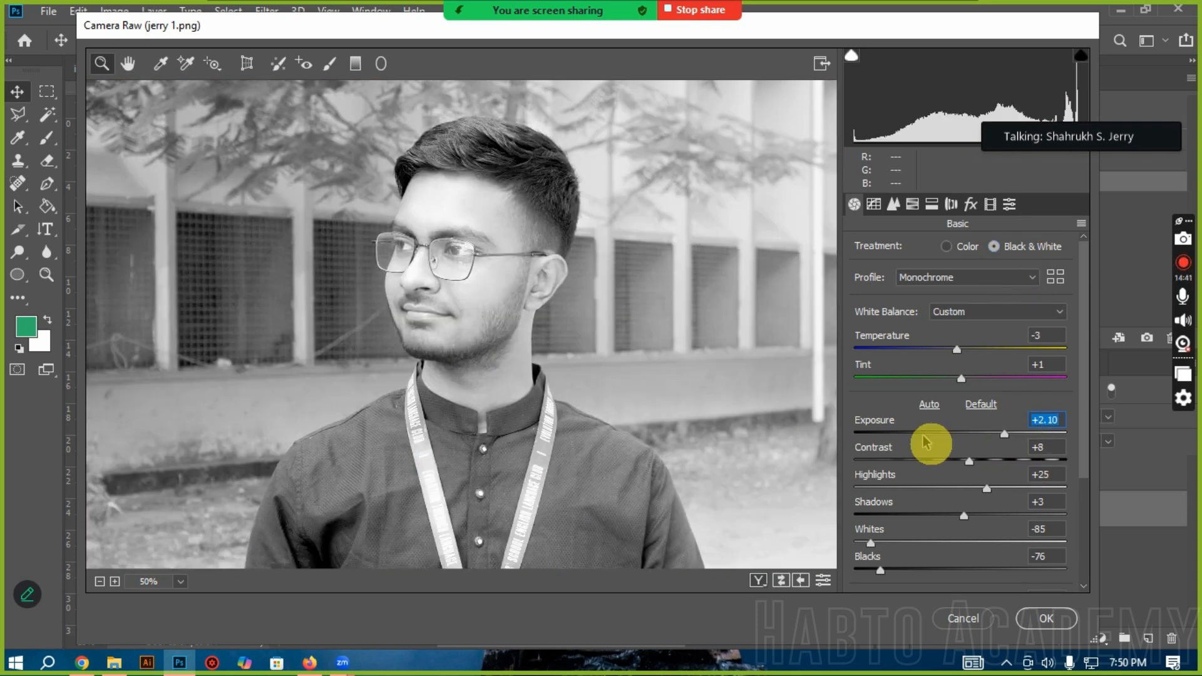
click(912, 437)
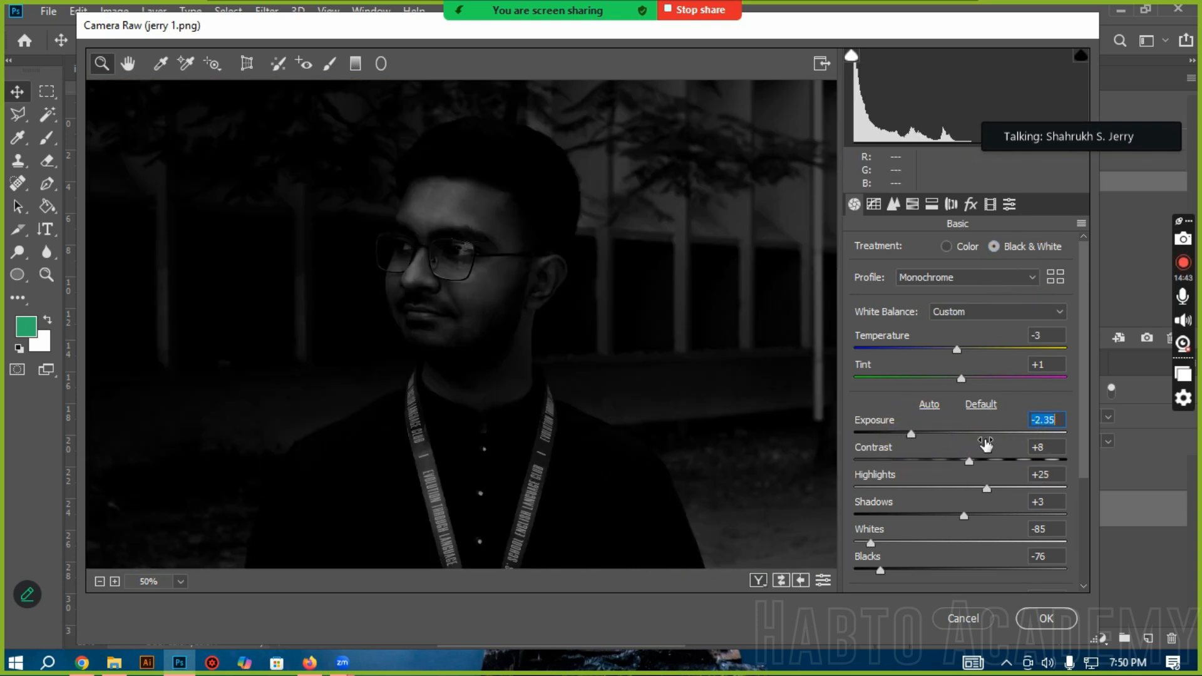
click(975, 435)
click(962, 246)
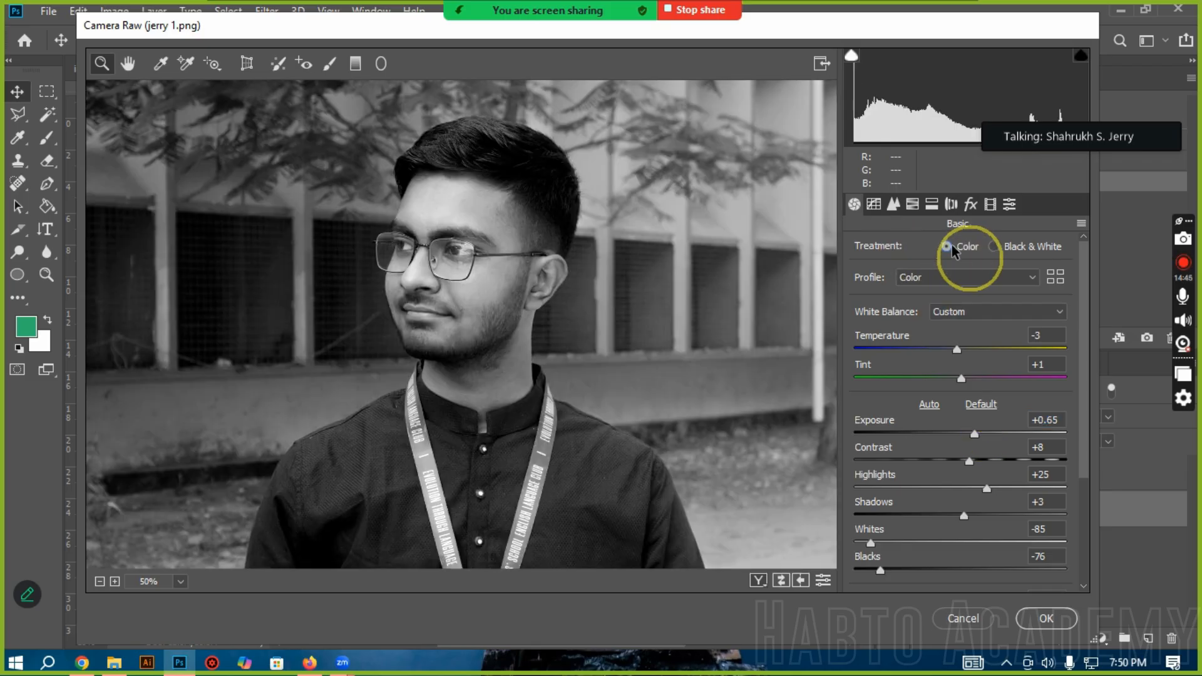
Step: Shape an S-shaped RGB point curve with points at input 154, output 186 and input 89, output 70
click(883, 208)
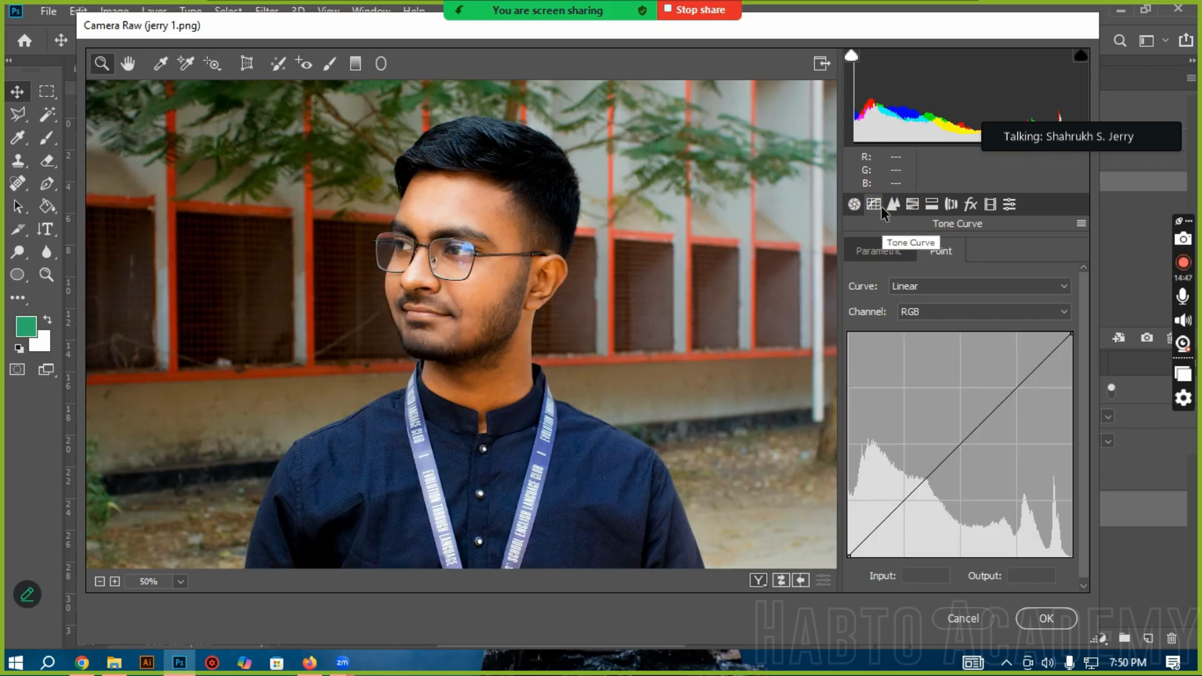
alt+click(433, 376)
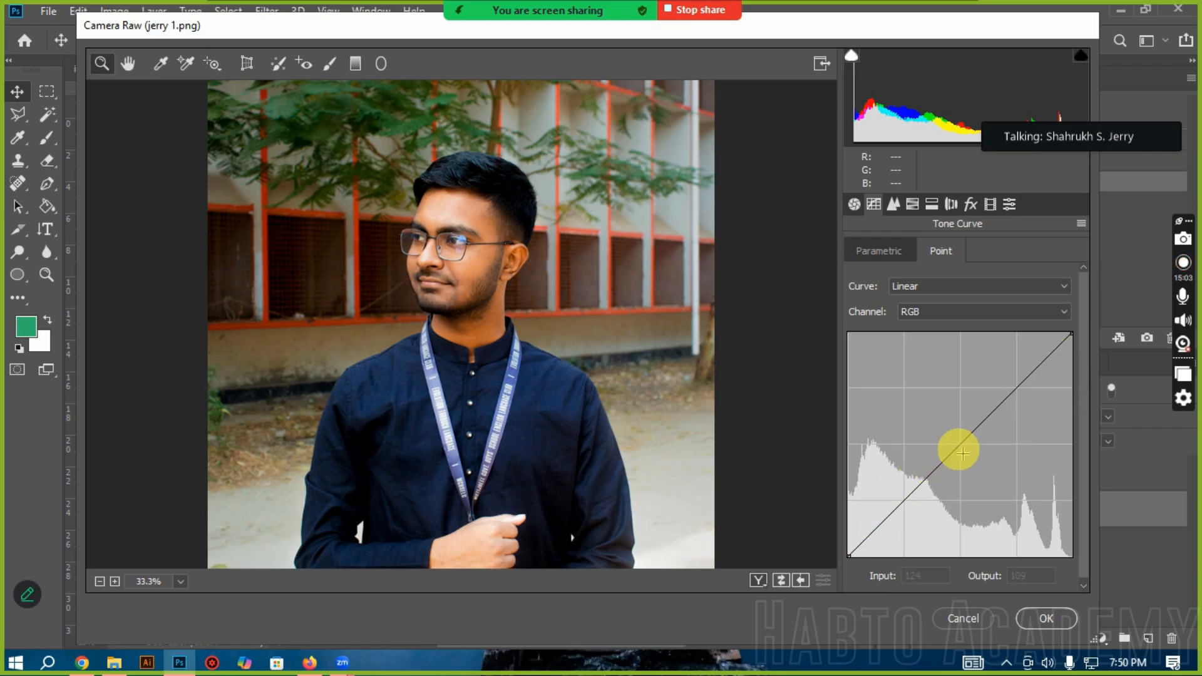
click(989, 414)
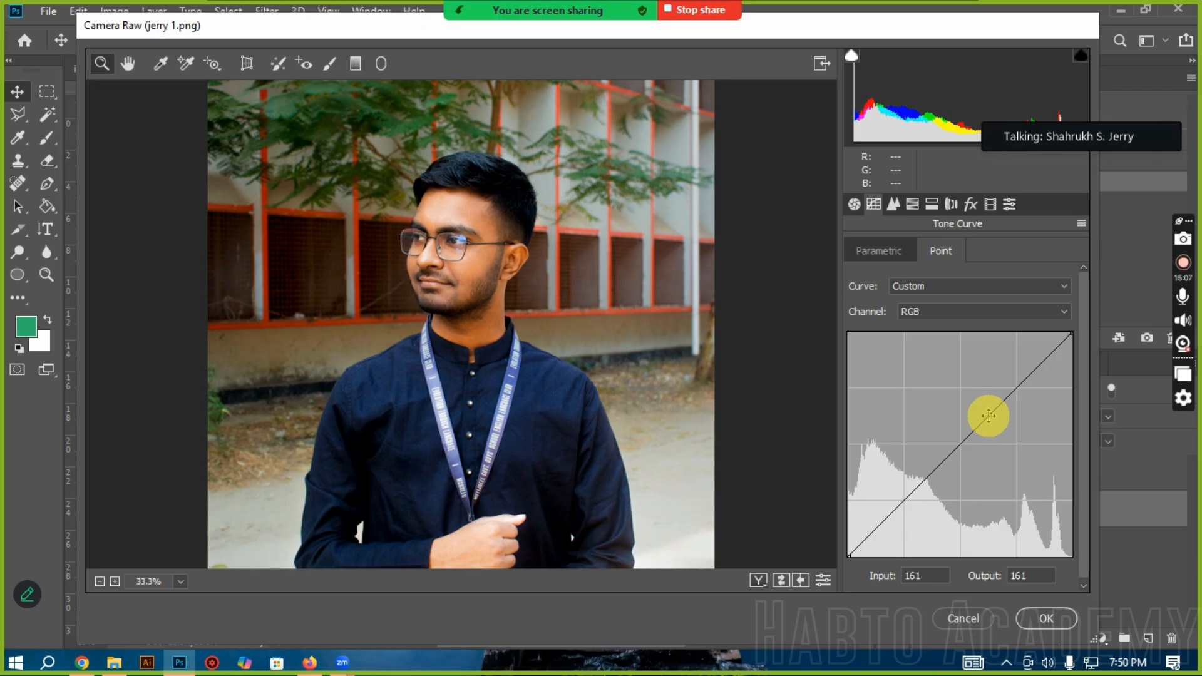
drag(988, 414, 983, 392)
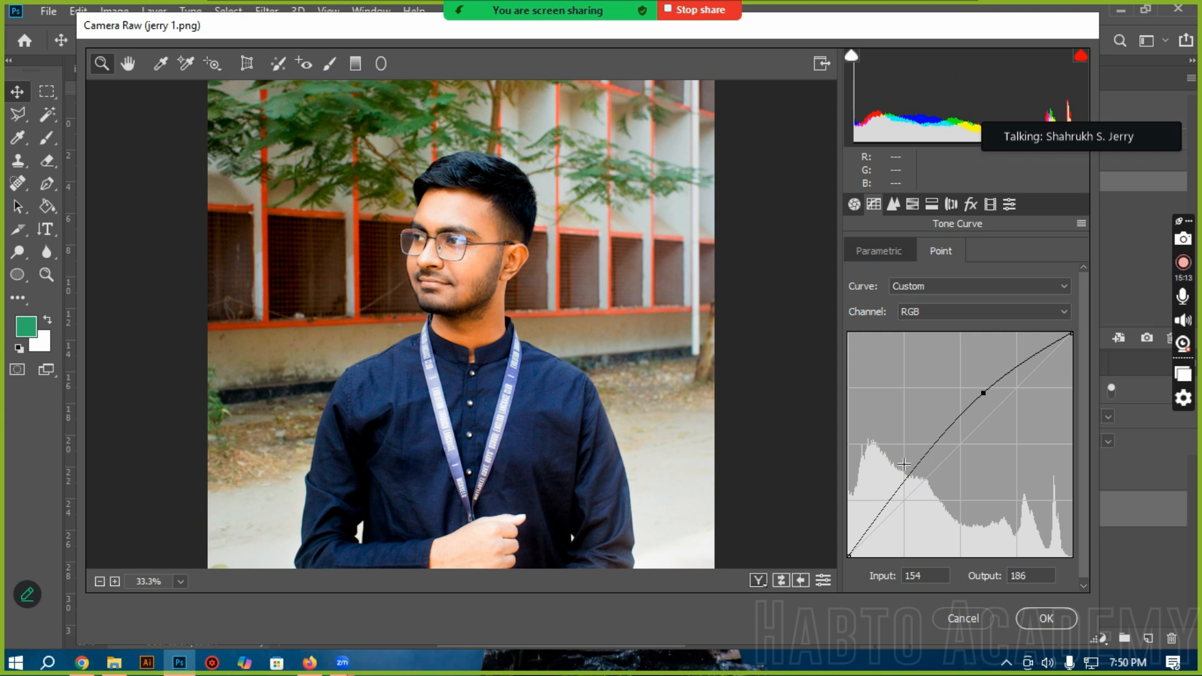
click(912, 469)
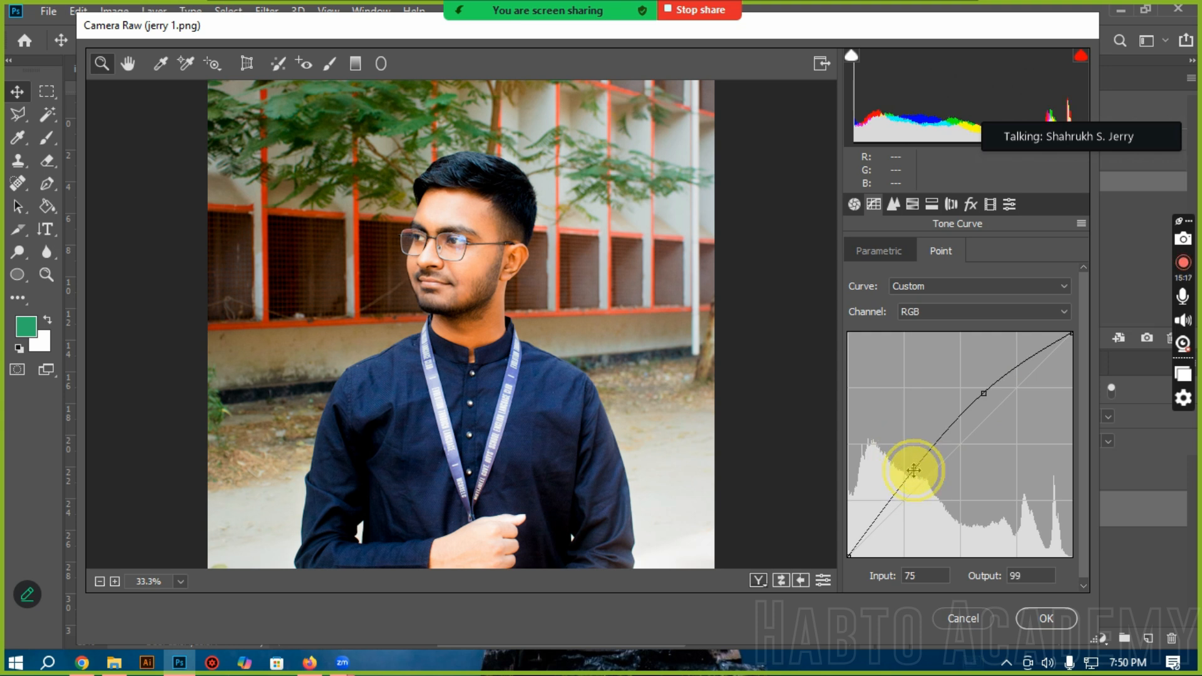
drag(917, 473, 926, 494)
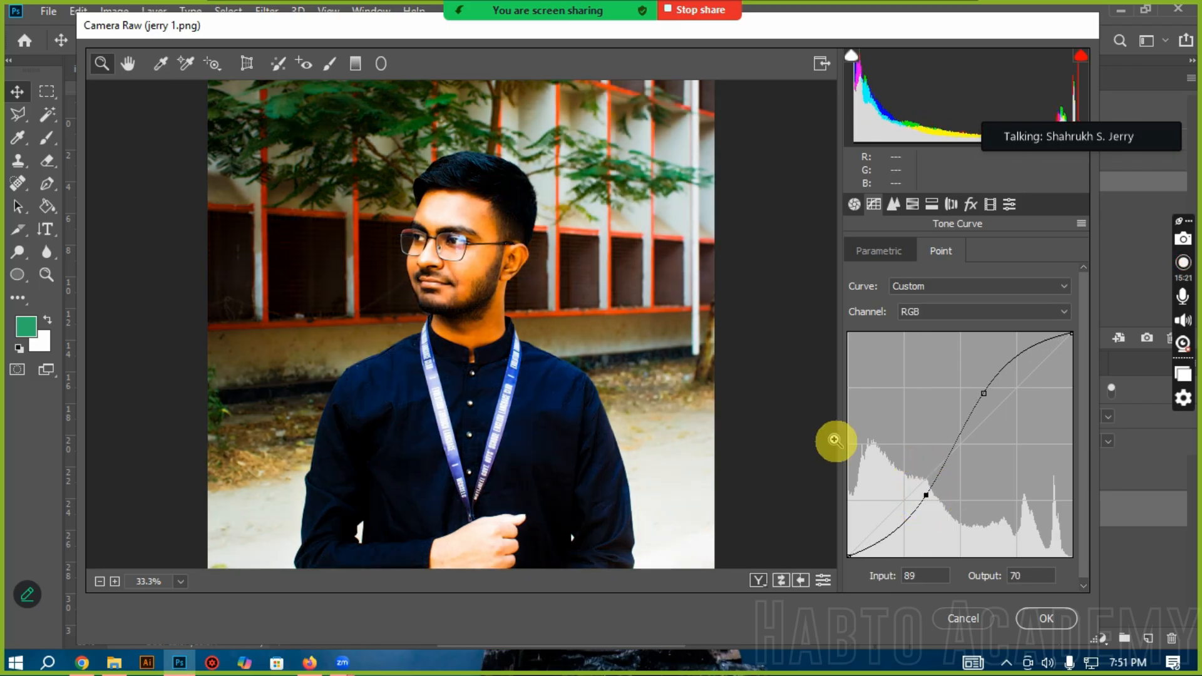
Step: Soften the tone curve with the upper point at 162/174, a point near the middle and the lower point at 85/88, after trying 12/246
drag(986, 394, 991, 403)
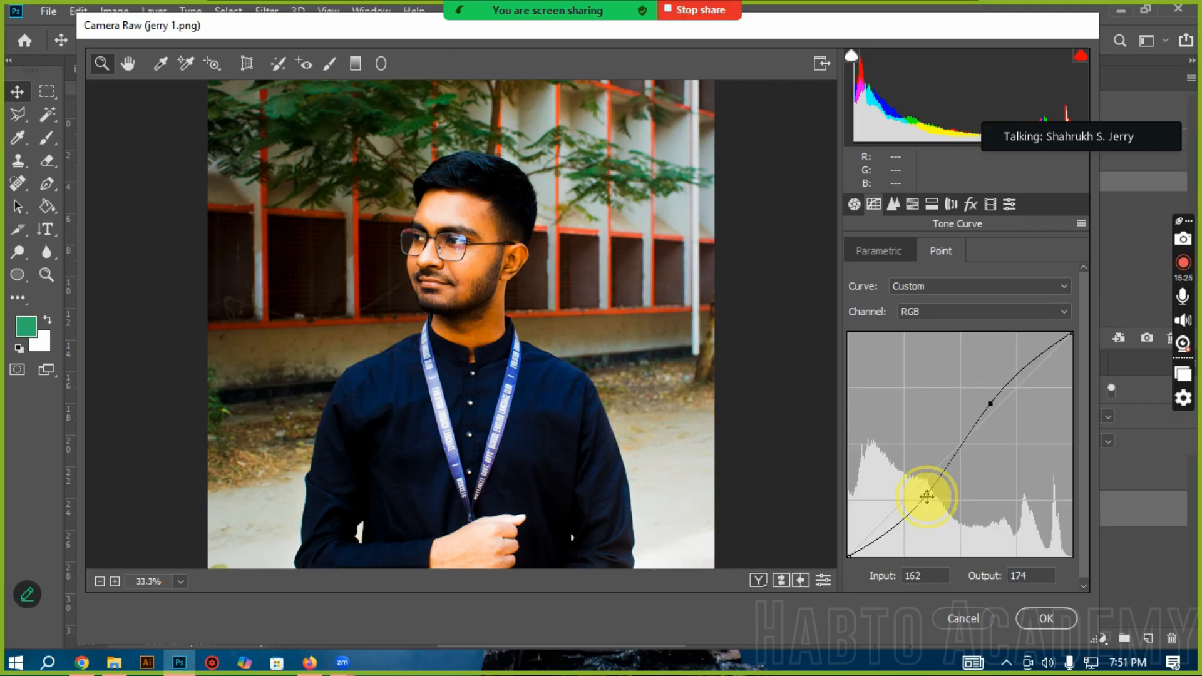
drag(927, 497, 919, 492)
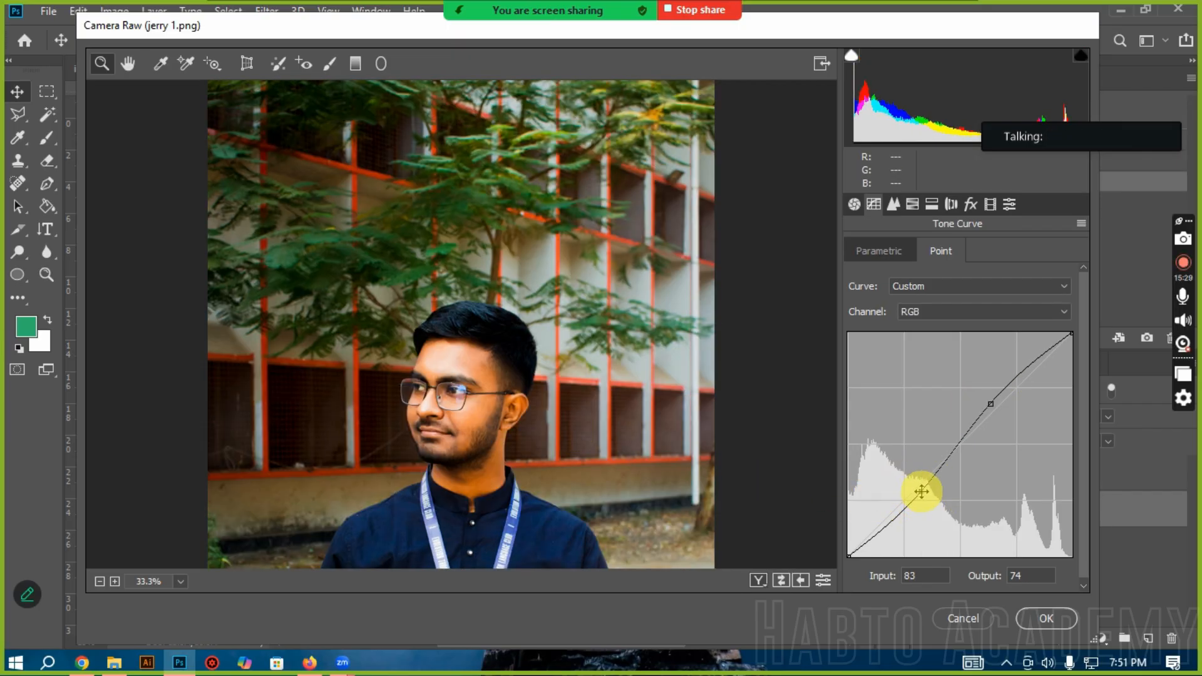
drag(922, 491, 859, 341)
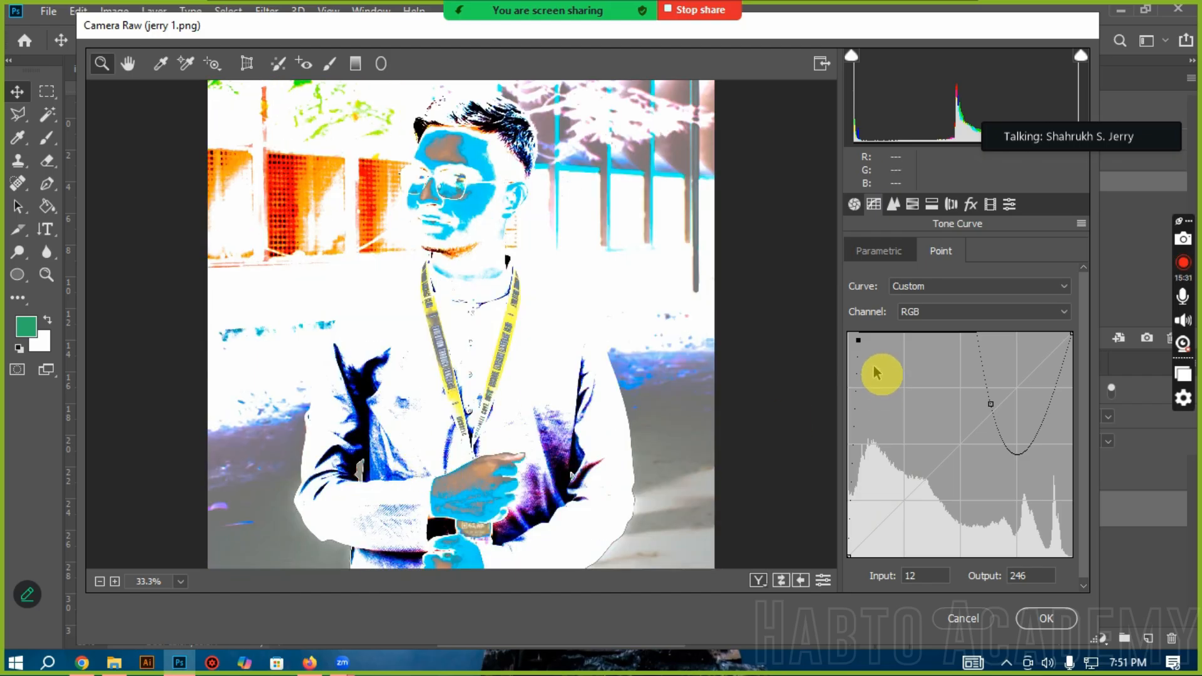
drag(858, 340, 932, 460)
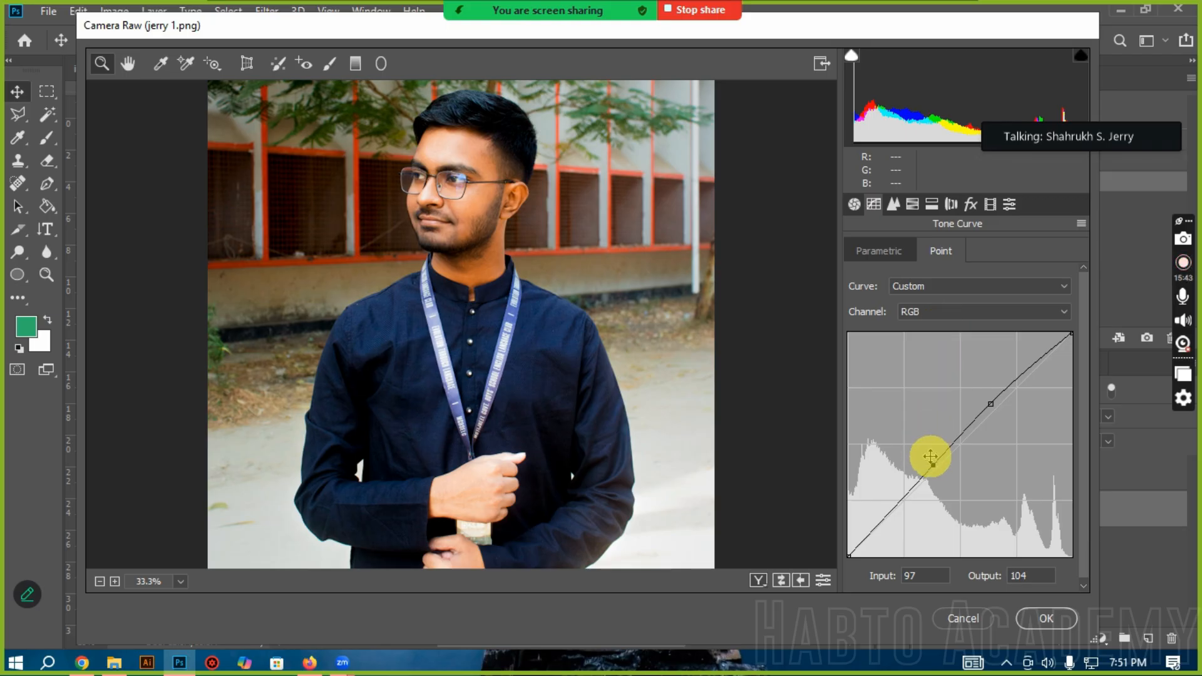
mouse_move(931, 464)
mouse_down()
mouse_move(908, 457)
mouse_move(961, 442)
mouse_move(921, 491)
mouse_move(917, 460)
mouse_move(922, 479)
mouse_up()
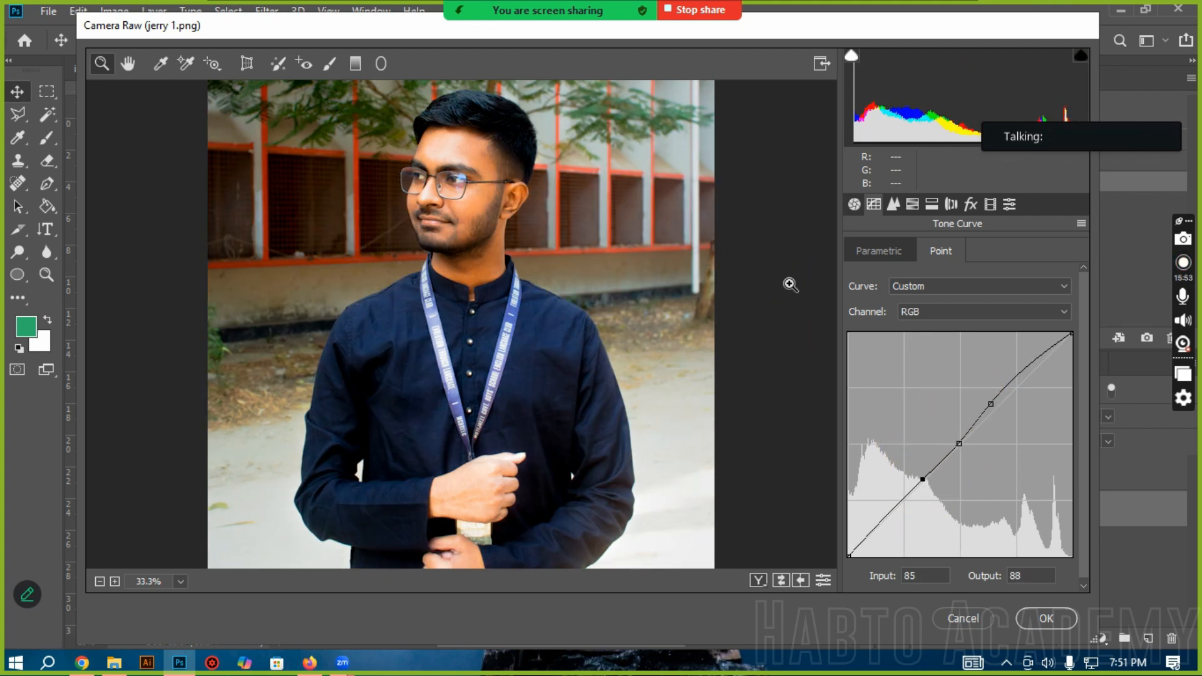
click(859, 252)
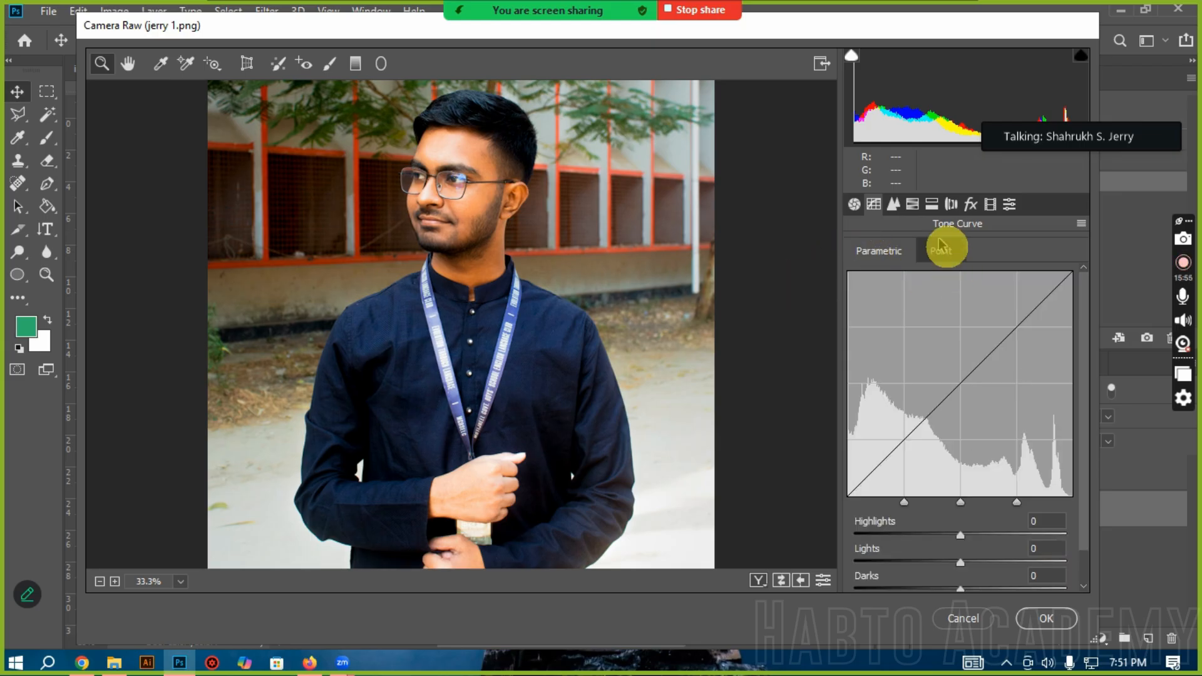
click(939, 251)
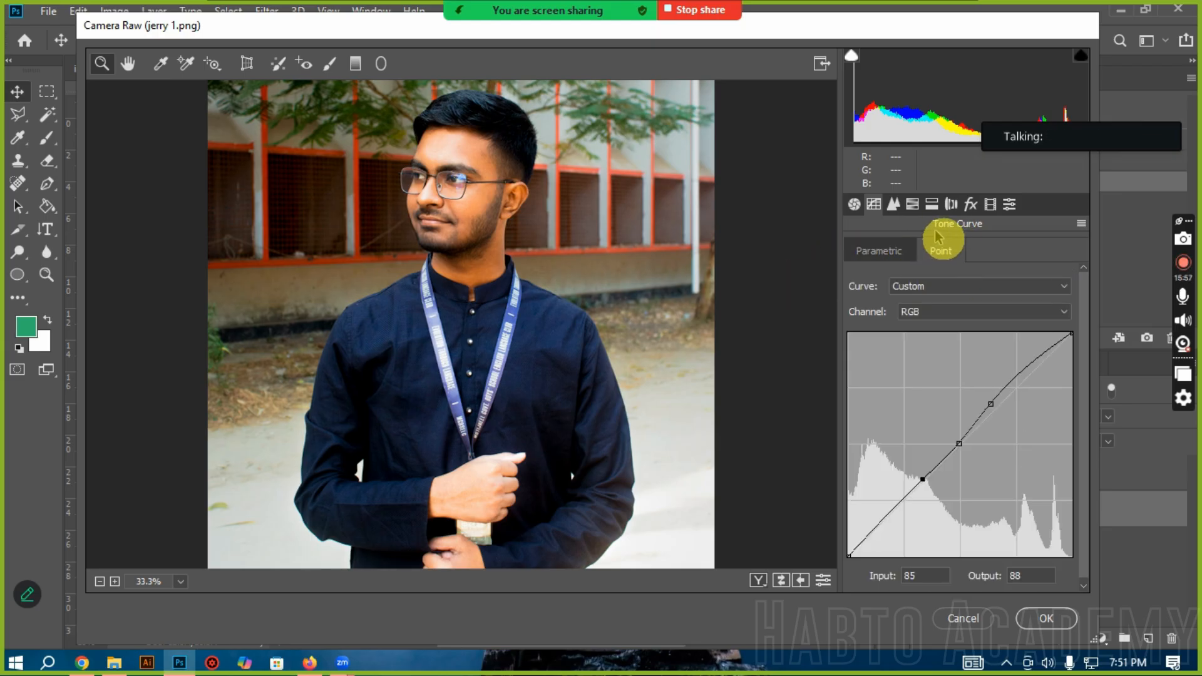
Step: Try sharpening Amount values of 54 and 93 while viewing the man's hair and temple up close
click(894, 207)
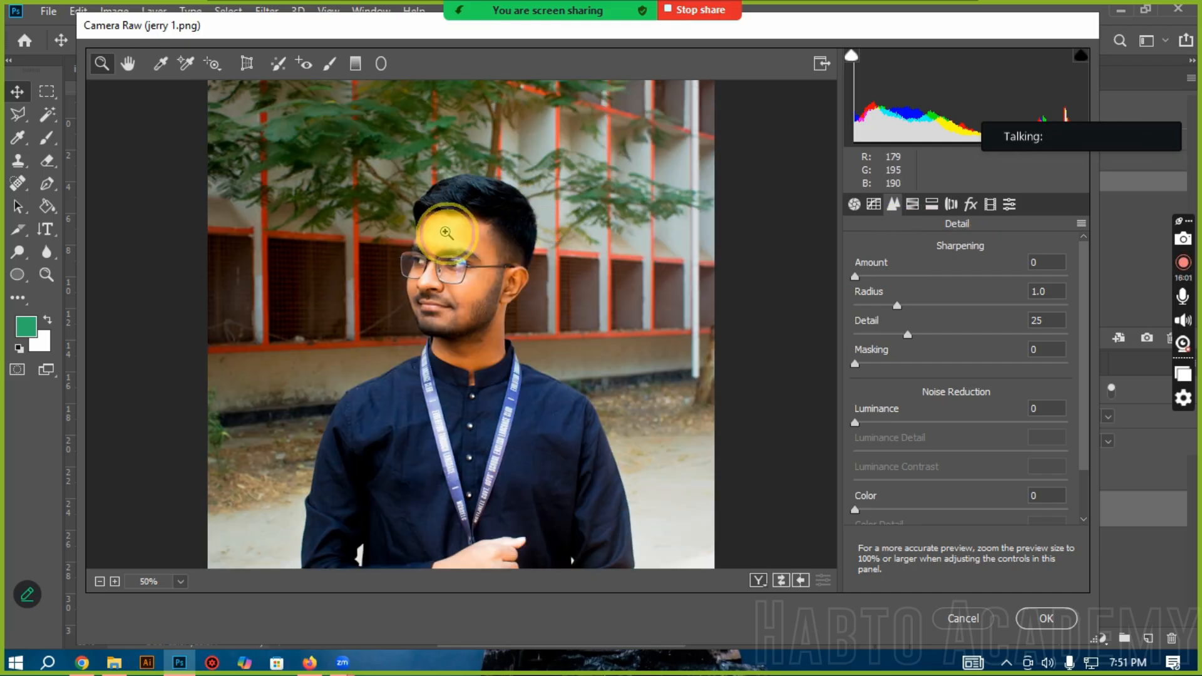
click(530, 256)
click(530, 257)
scroll(534, 352, down, 10)
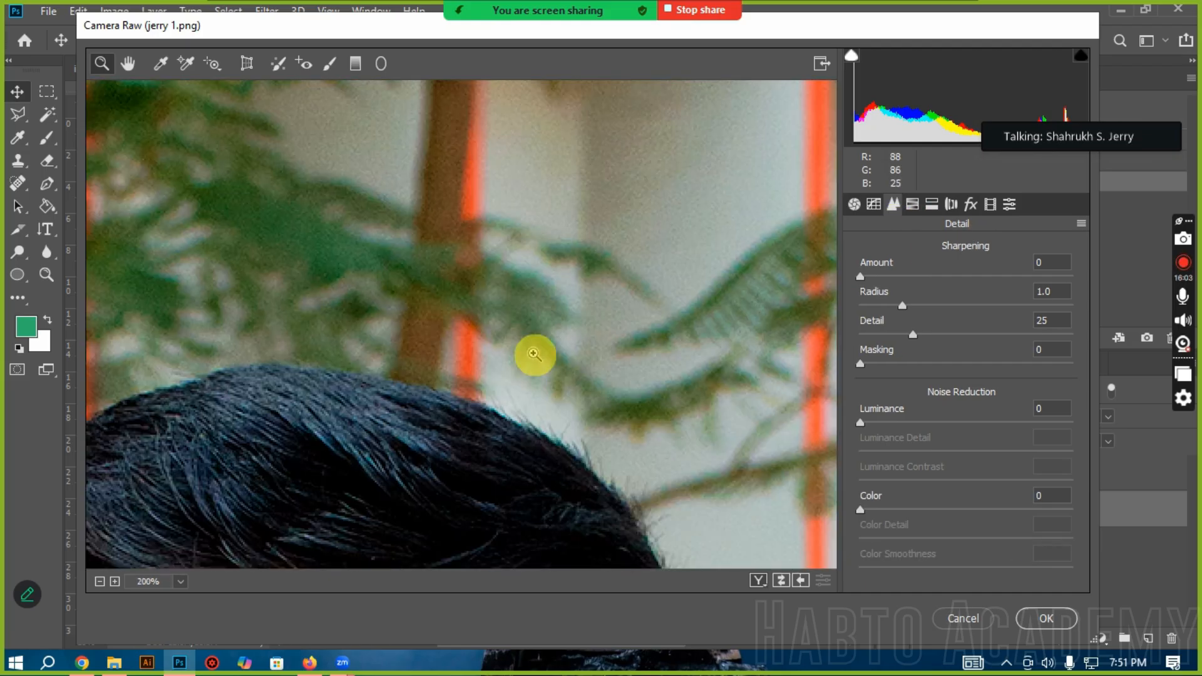
click(900, 276)
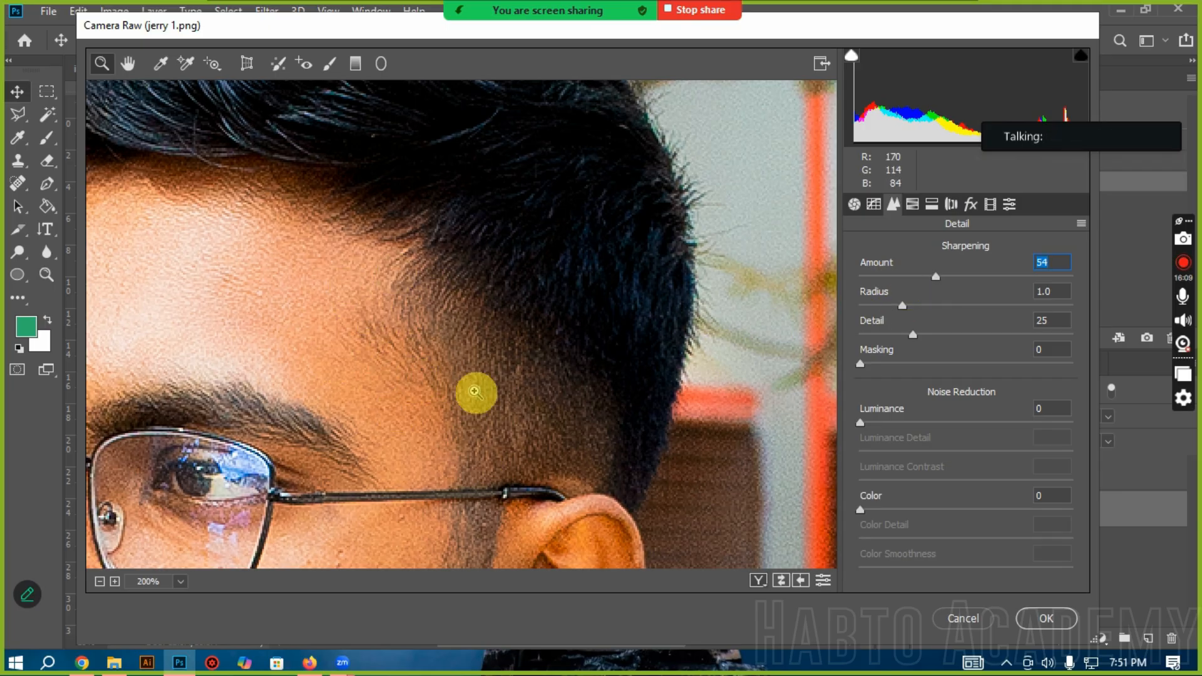
click(991, 276)
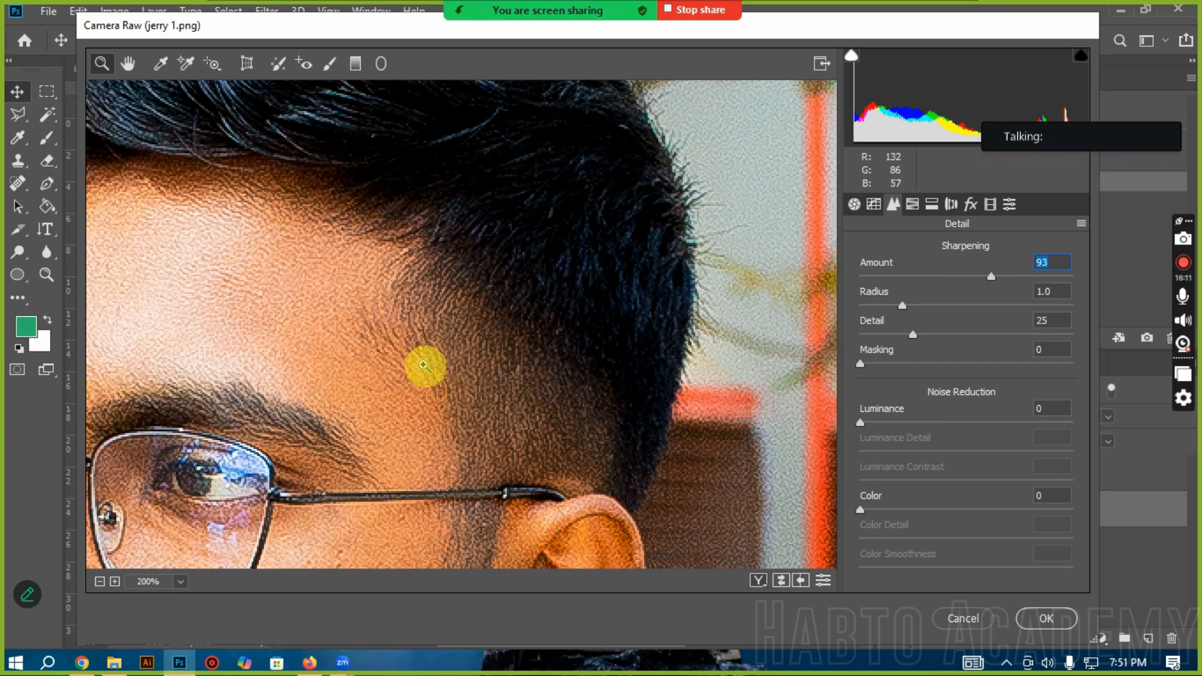
Step: Compare the sharpened skin in full view and close up, and lower the sharpening Amount to about 13
click(293, 420)
right_click(288, 421)
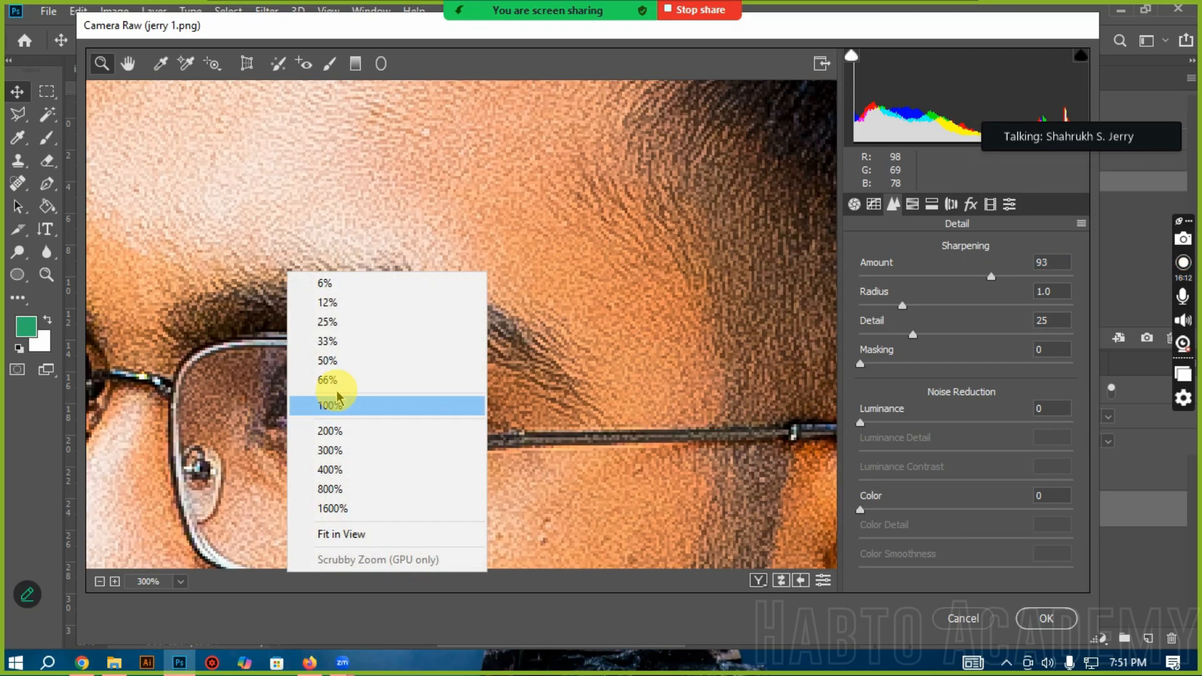
click(317, 532)
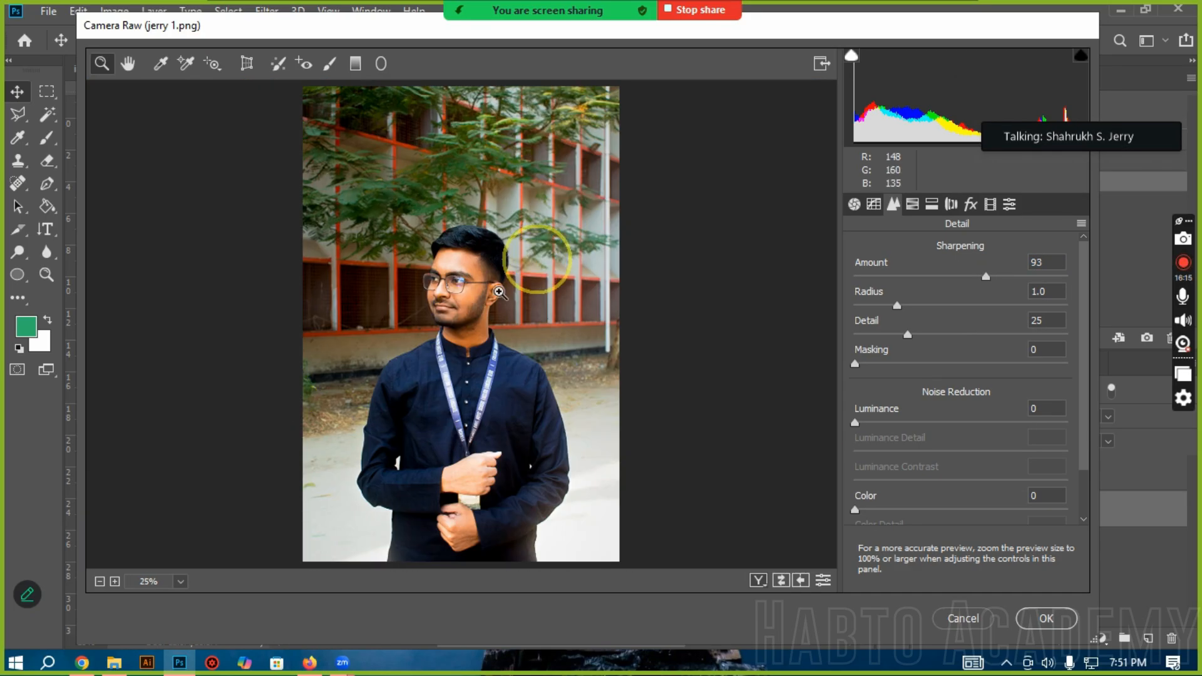
click(482, 335)
click(482, 336)
click(482, 336)
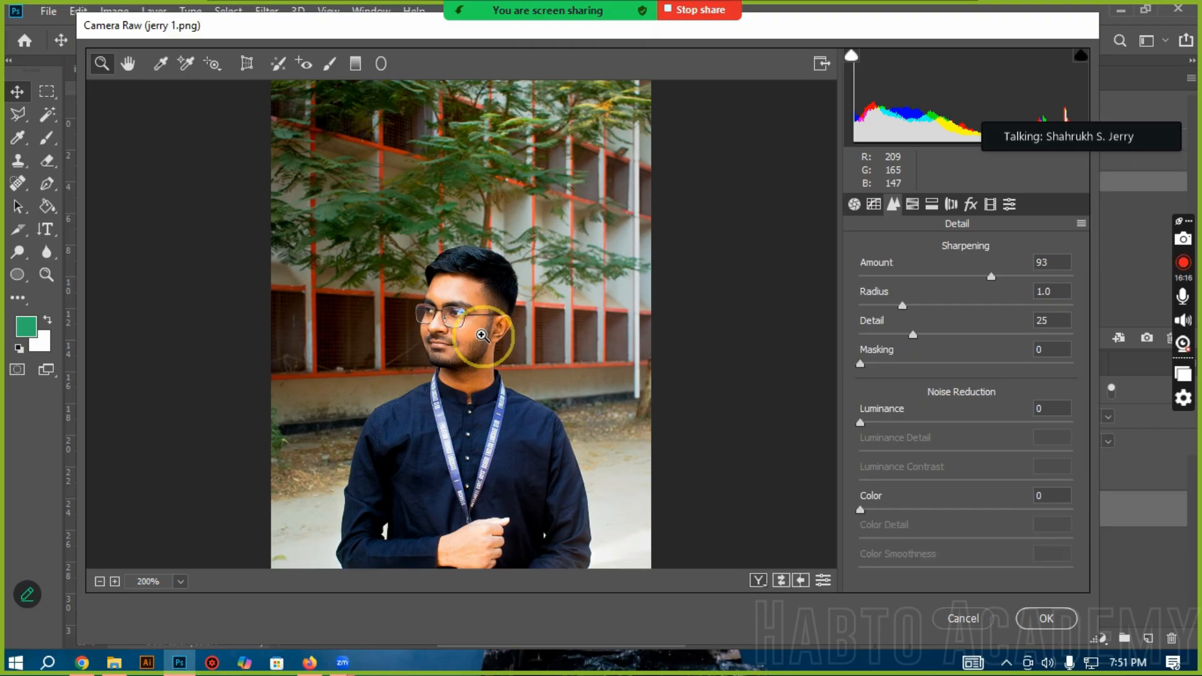
click(482, 335)
click(481, 336)
scroll(301, 320, up, 8)
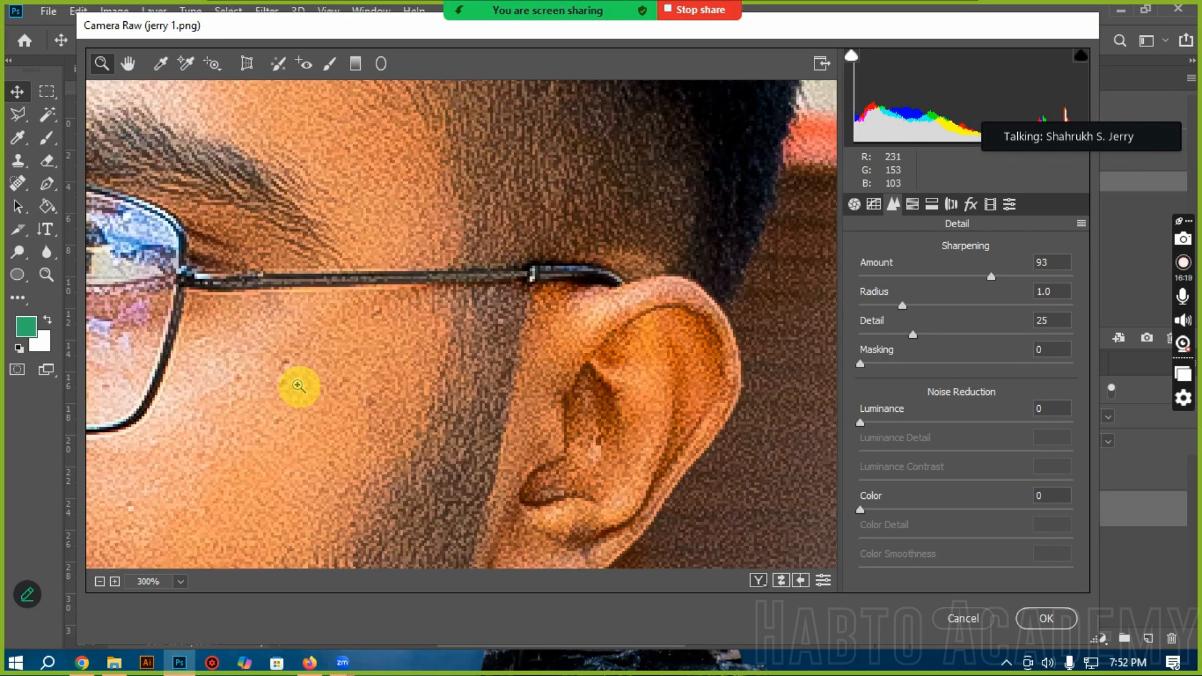
scroll(298, 387, down, 2)
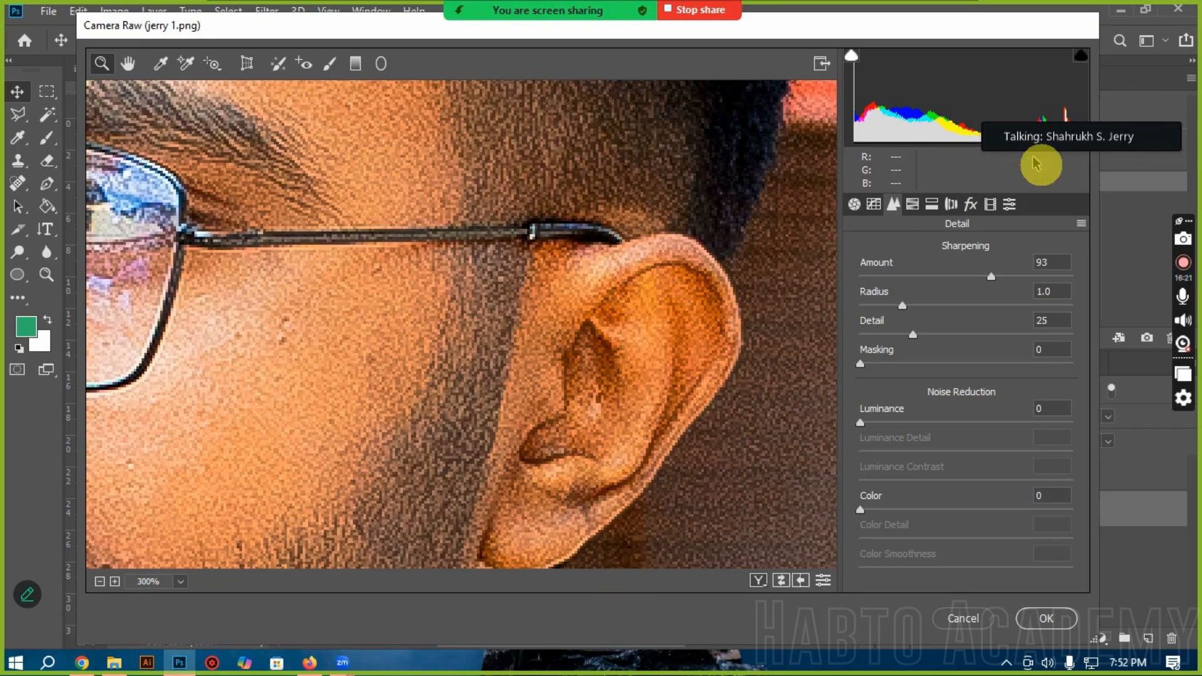
click(879, 277)
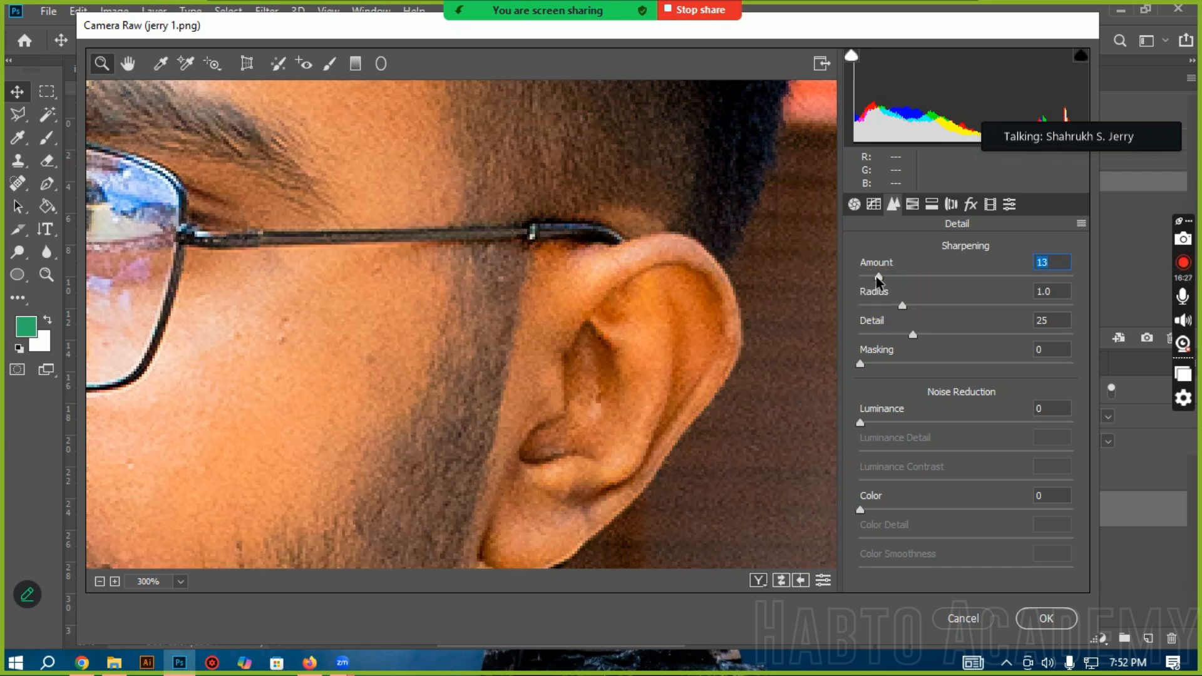
click(877, 277)
Step: Look through the Hue, Saturation and Luminance groups of the HSL Adjustments, ending on Hue
click(914, 207)
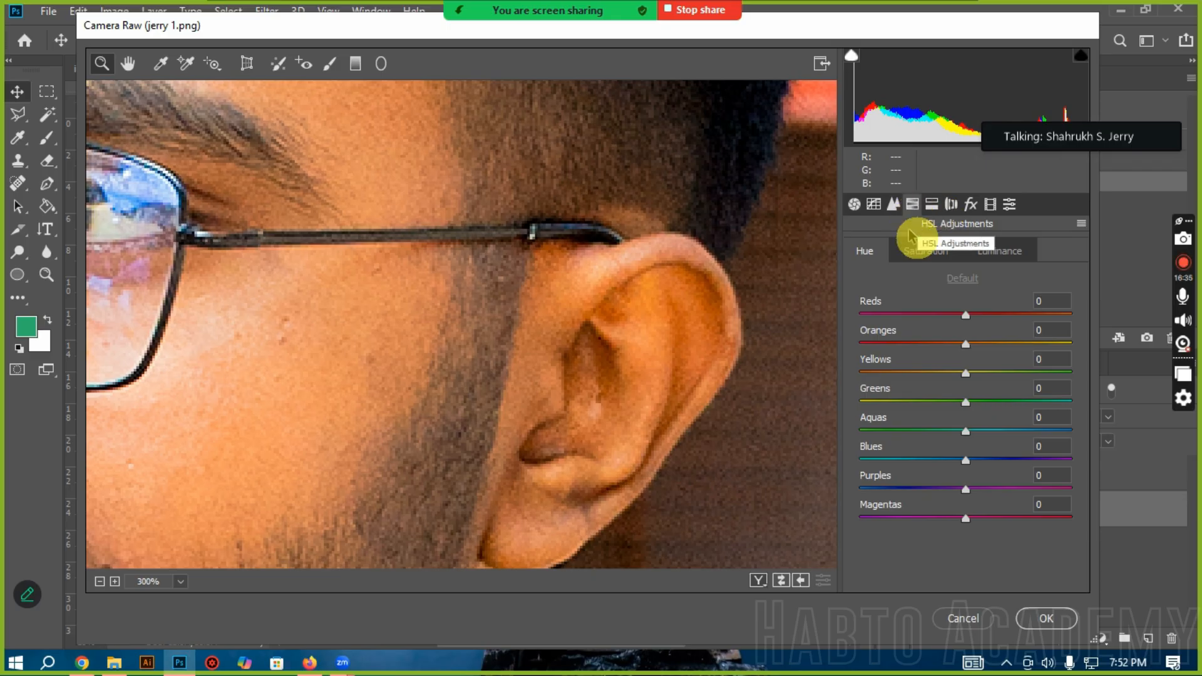
click(926, 250)
click(988, 253)
click(927, 252)
click(865, 251)
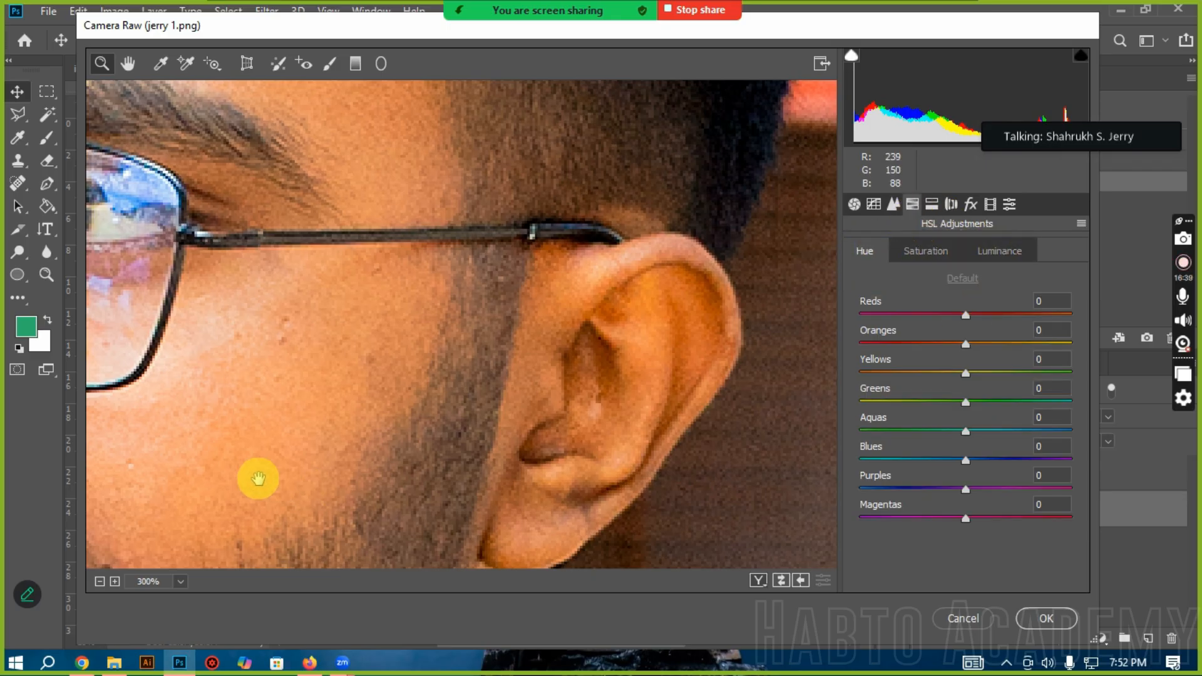
Step: Show the whole face and try a Reds hue of -84 before setting it to +92
alt+click(211, 470)
alt+click(246, 387)
drag(354, 403, 509, 407)
scroll(510, 407, up, 5)
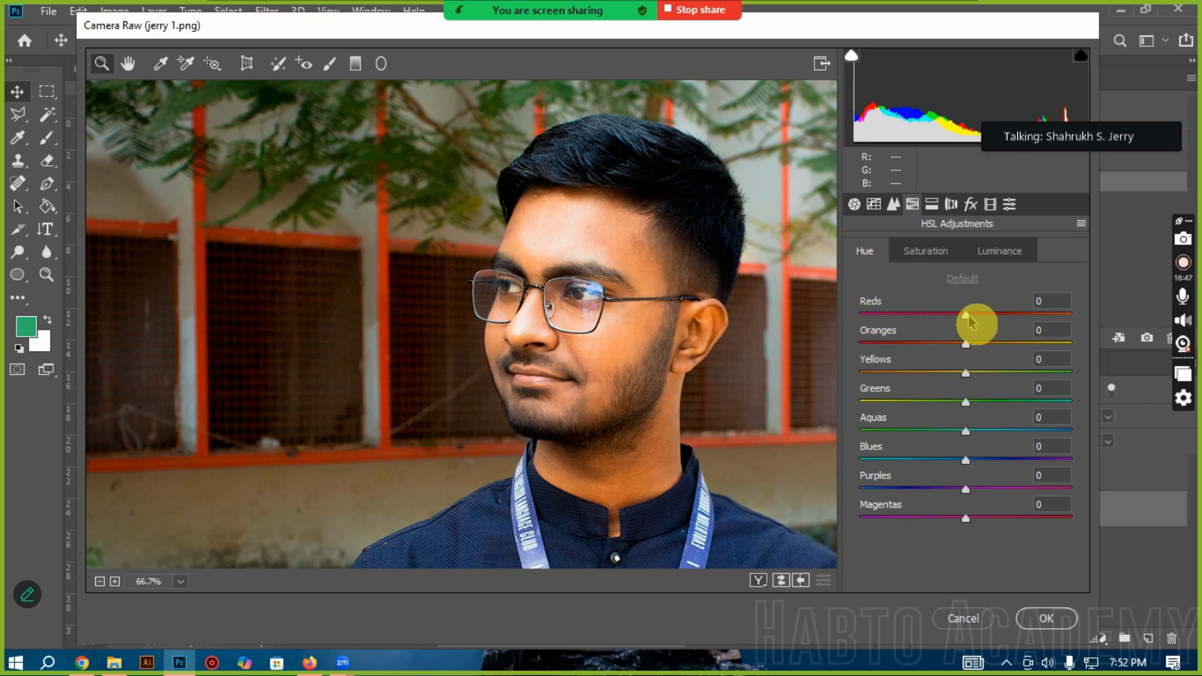
drag(967, 320, 877, 320)
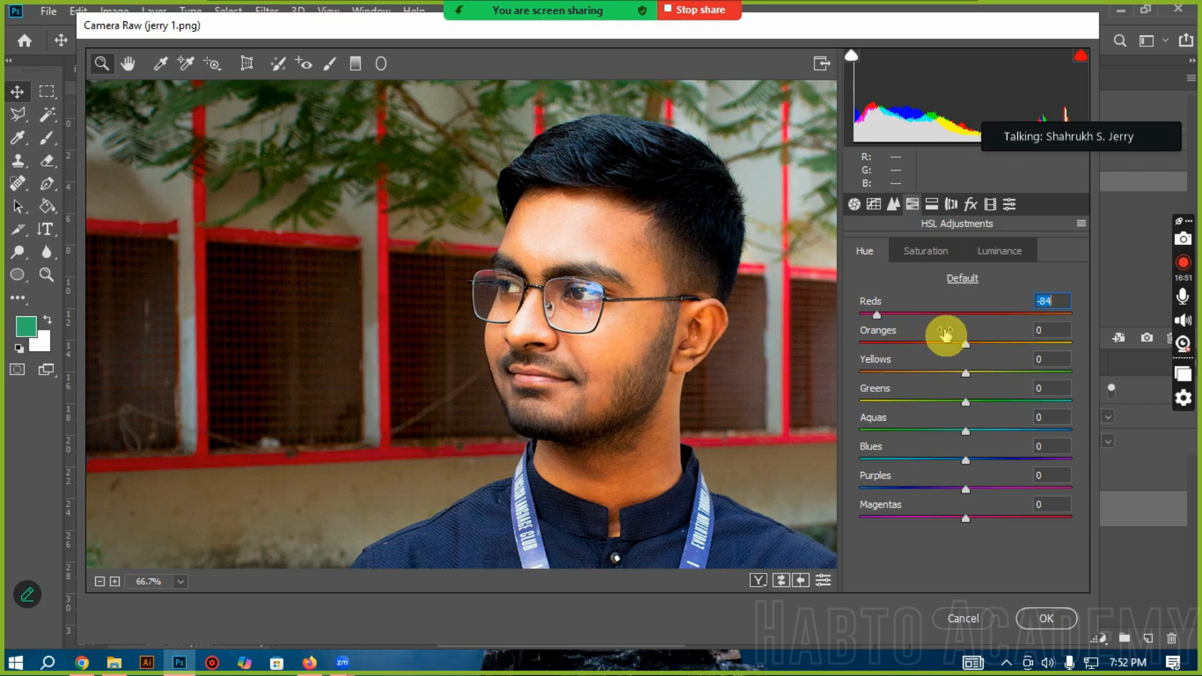
drag(1039, 317, 1063, 314)
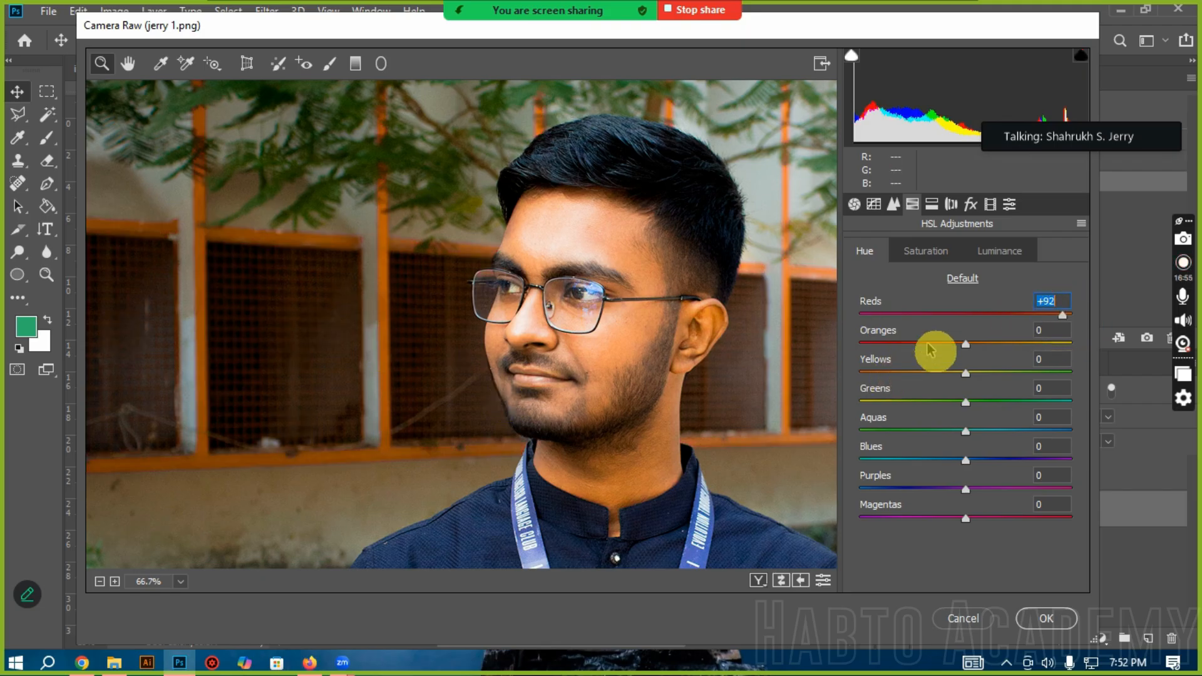
Step: Review the portrait's shirt and background, and set the Yellows hue to -94
scroll(532, 434, down, 5)
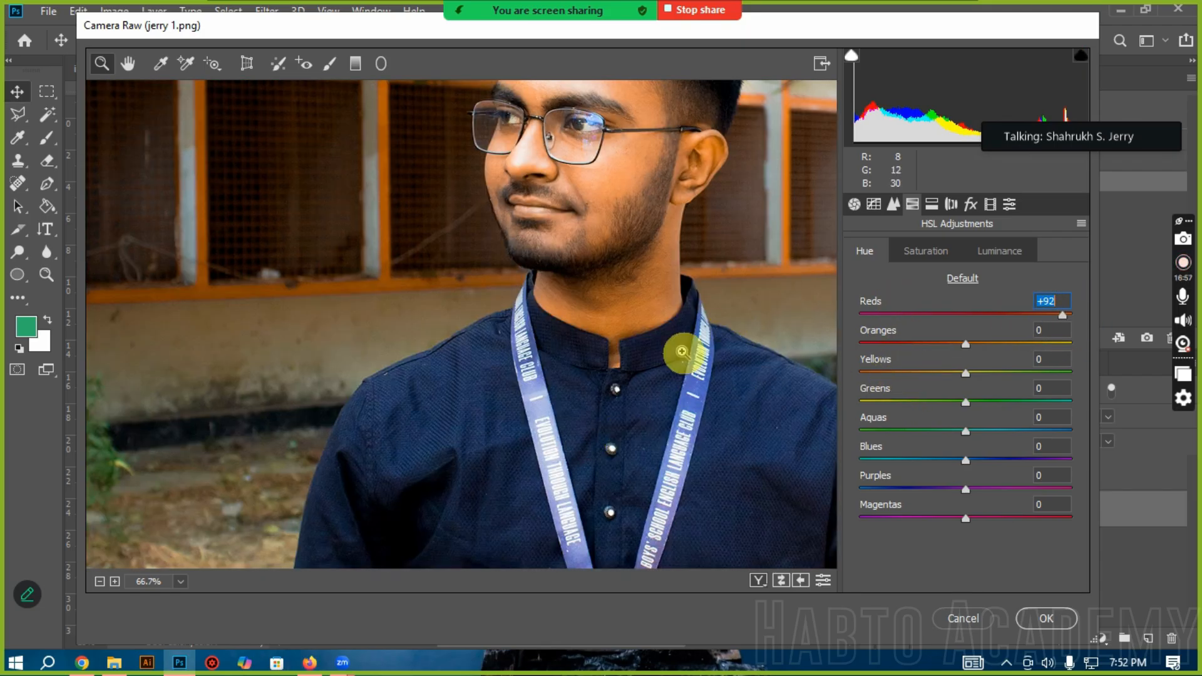
scroll(685, 348, up, 4)
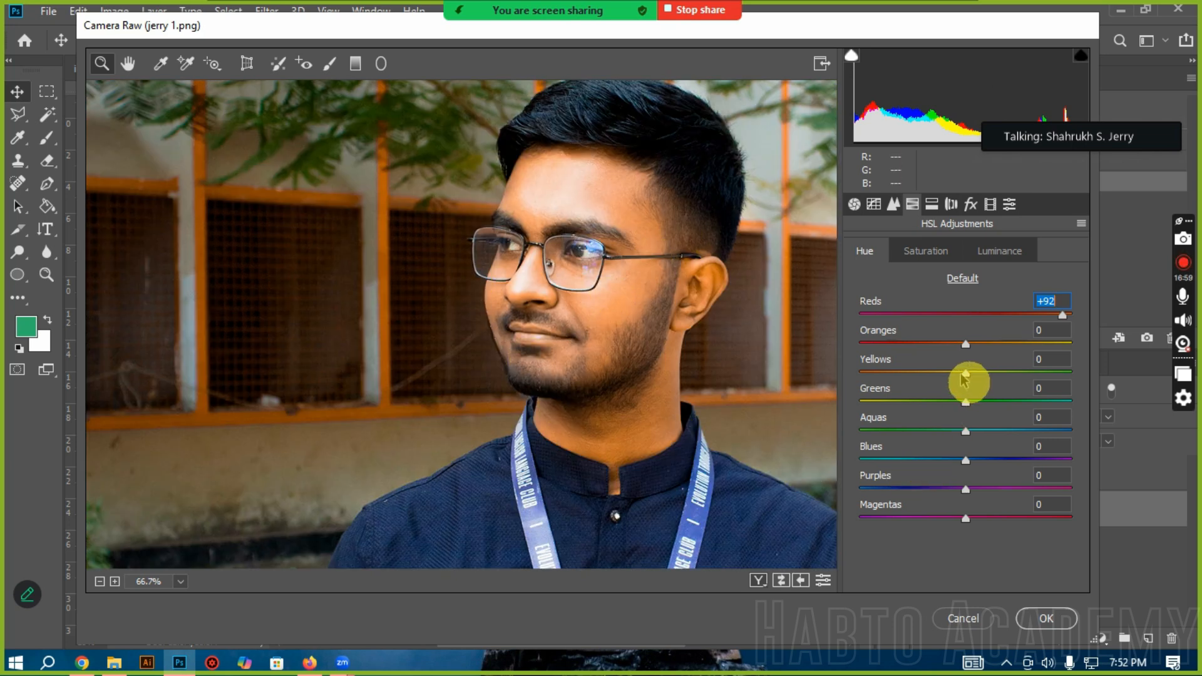
drag(955, 373, 905, 376)
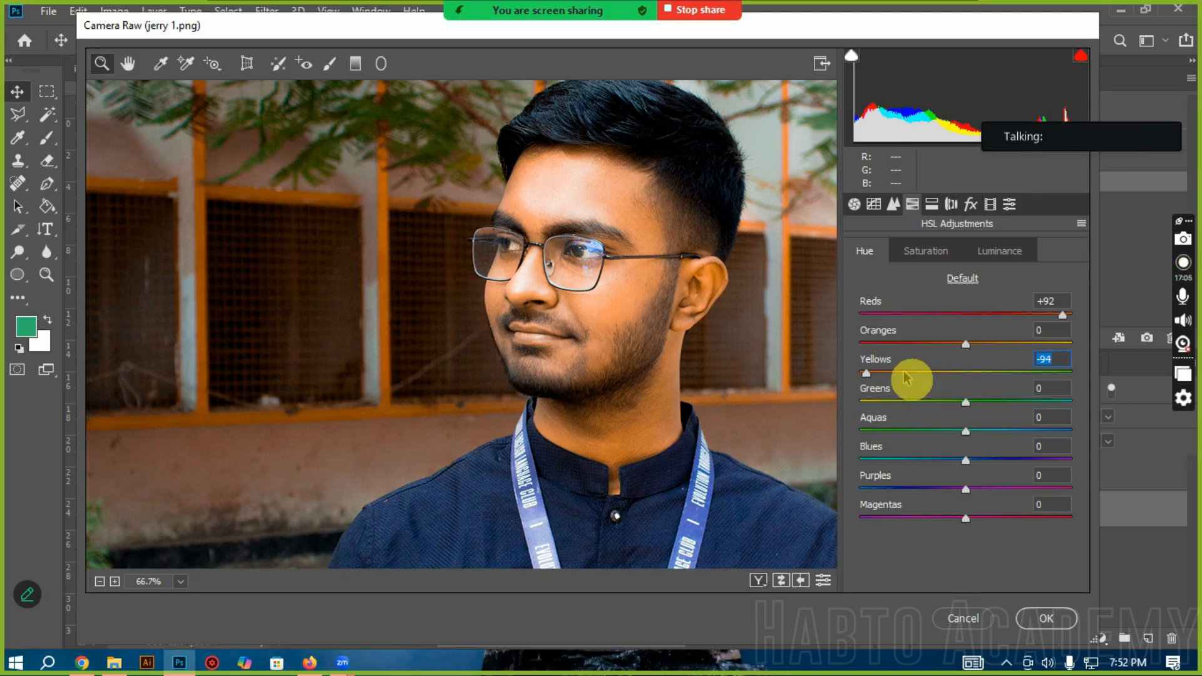
Step: Set the Yellows hue to +1, try Oranges hues of -75 and +73, and settle on +3
click(968, 373)
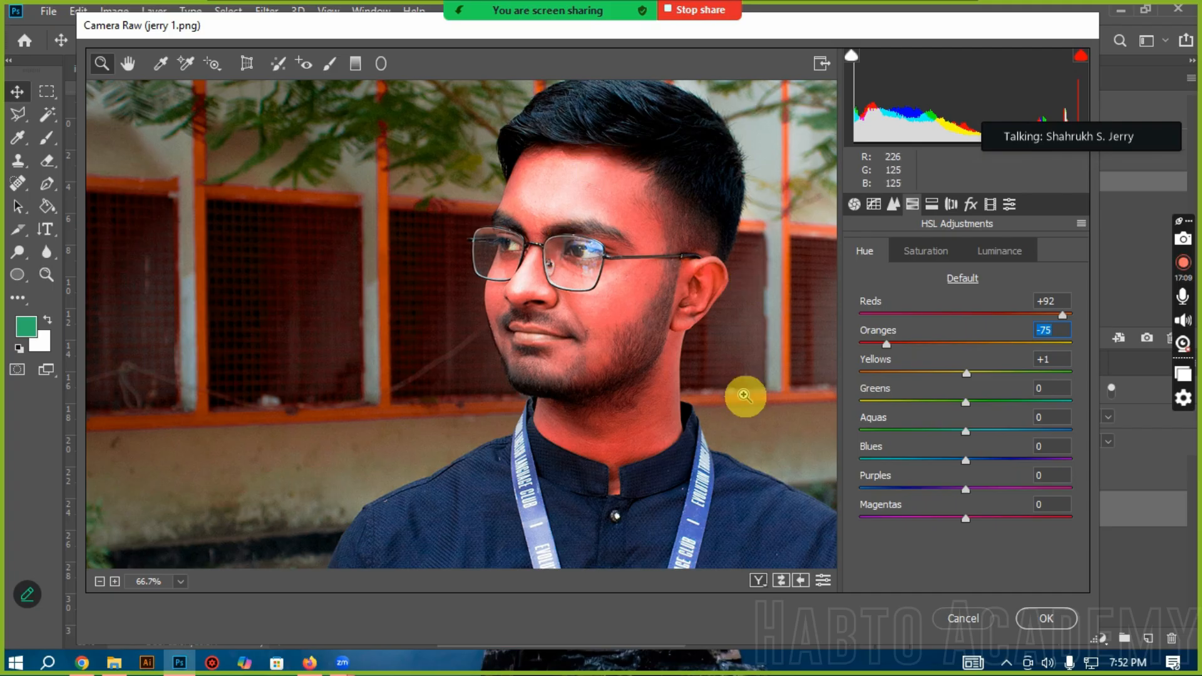
text(73)
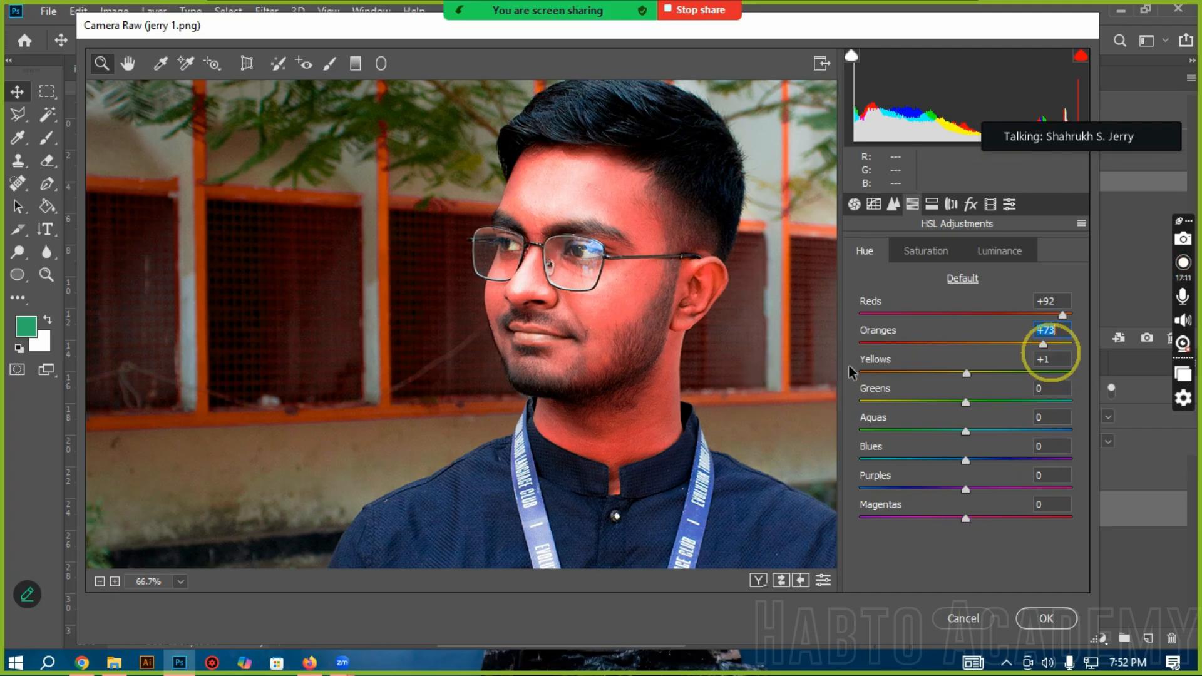
key(Return)
drag(967, 358, 970, 349)
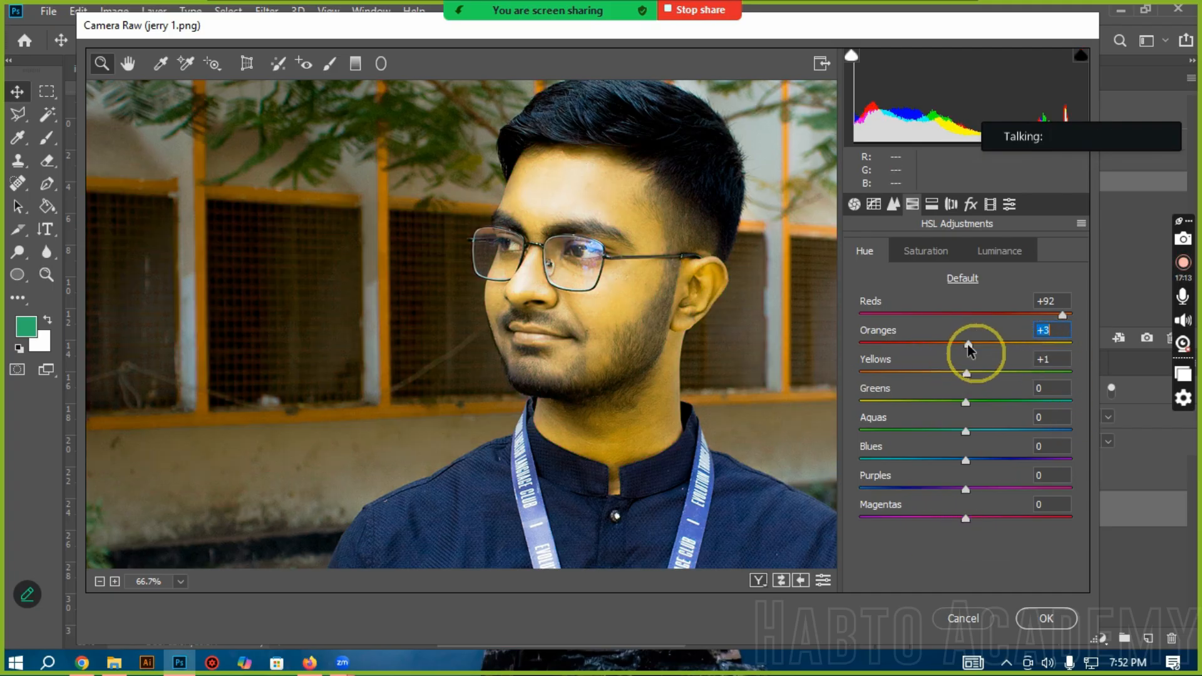
Step: In the HSL Saturation group, try an Oranges value of +89 before setting it to -4
click(926, 251)
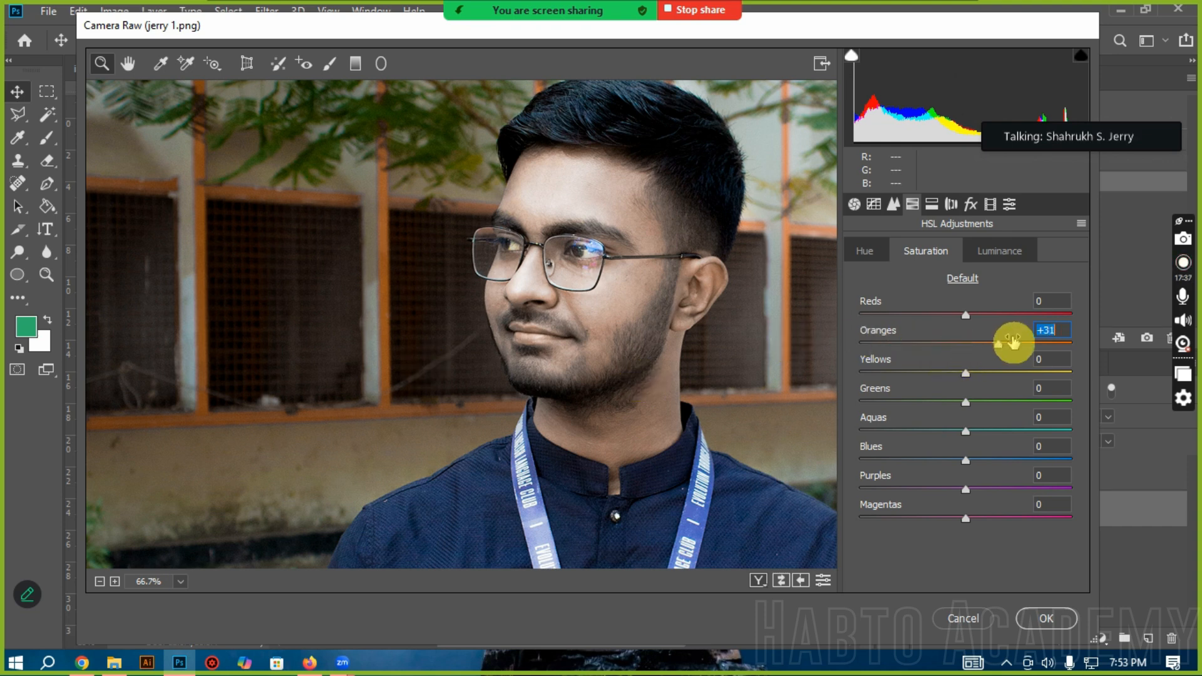
click(1060, 344)
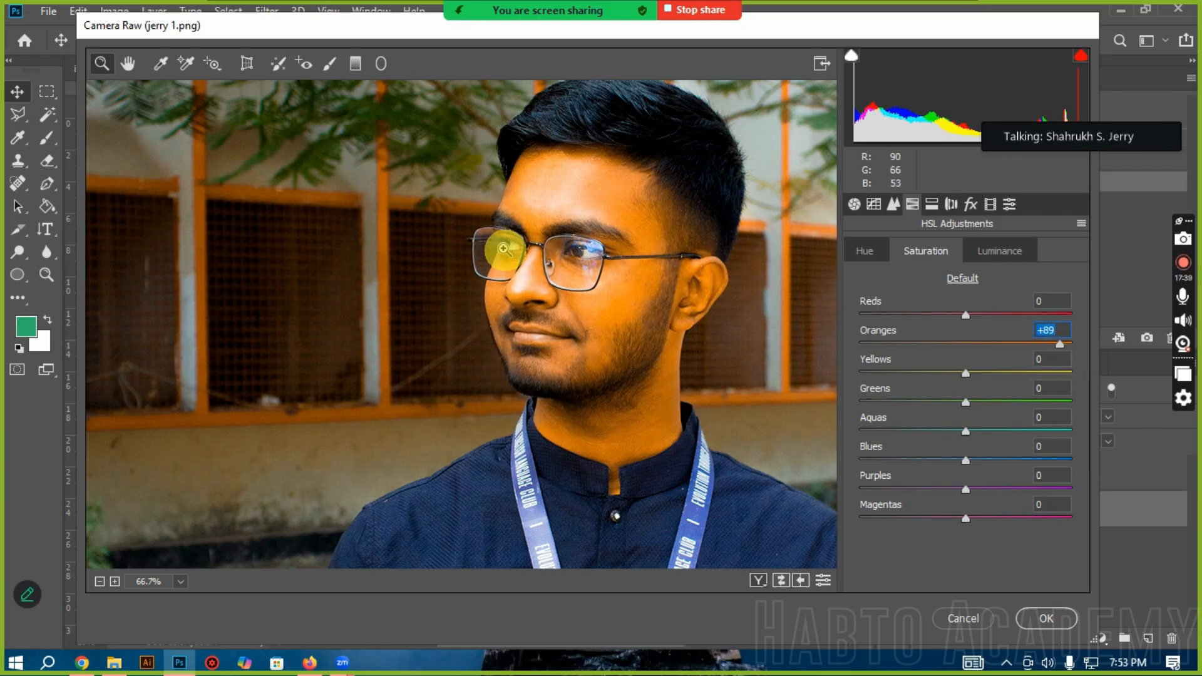
click(962, 345)
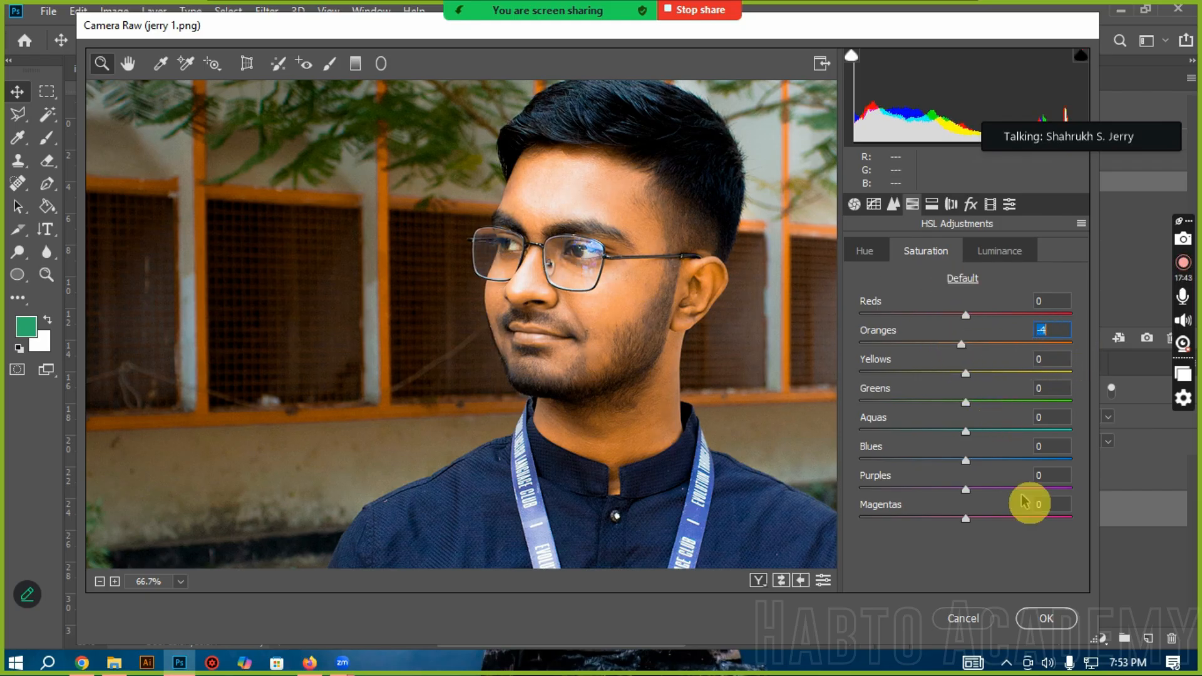
Step: In the HSL Luminance group, try an Oranges value of -92 before setting it to +77
click(1021, 253)
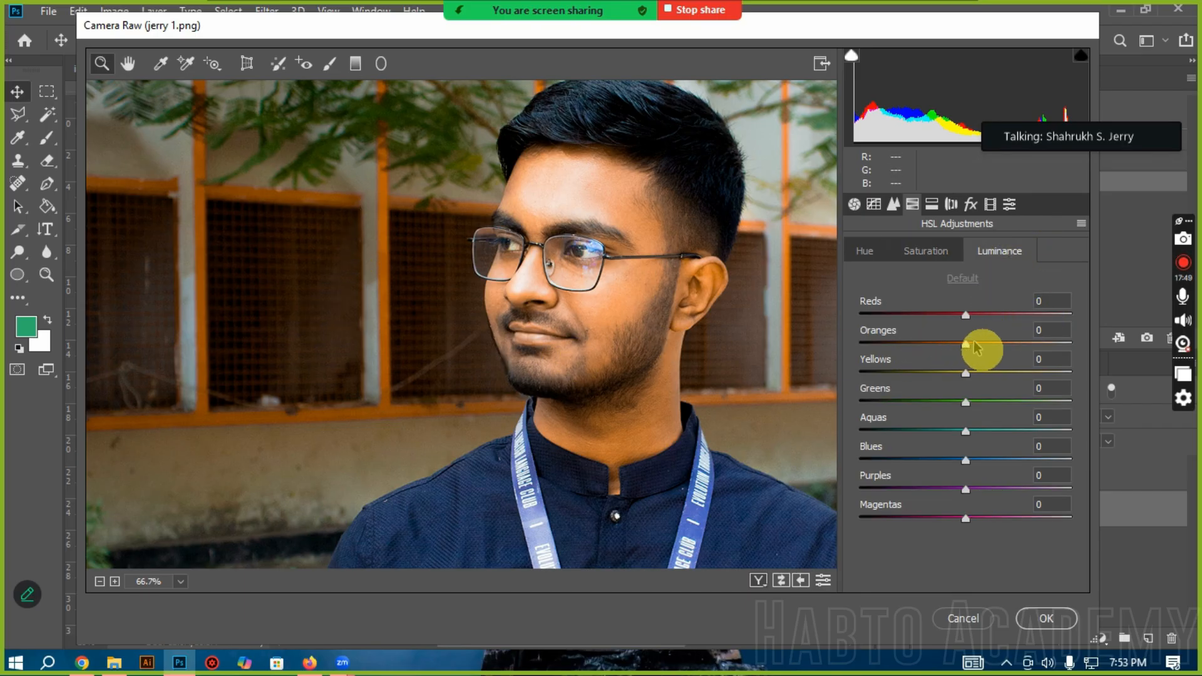
click(869, 342)
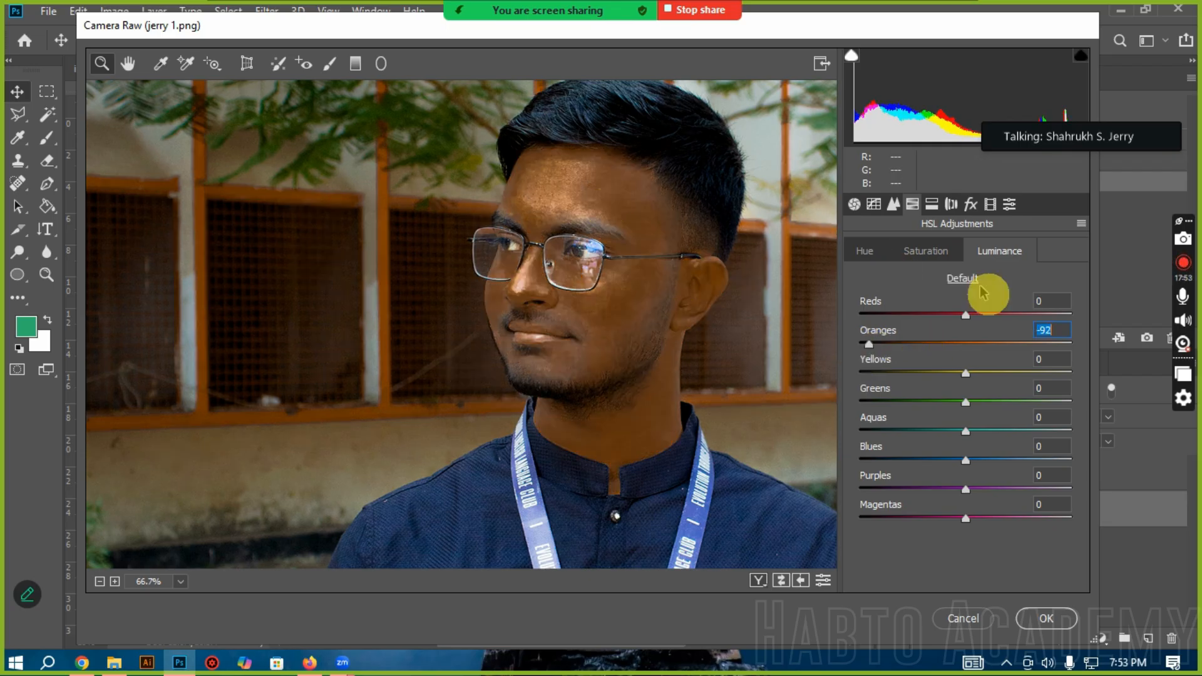
click(1047, 344)
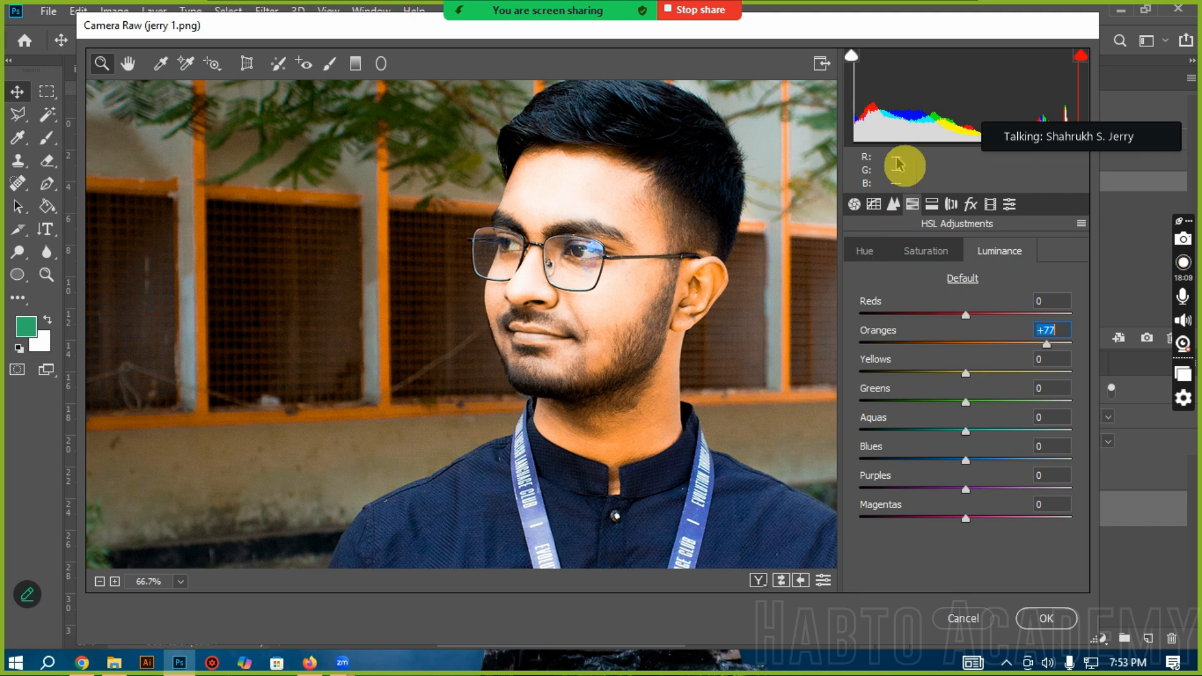
Step: Try a stronger Split Toning Highlights saturation, reduce it to 1, and look at the Lens Corrections settings
click(934, 209)
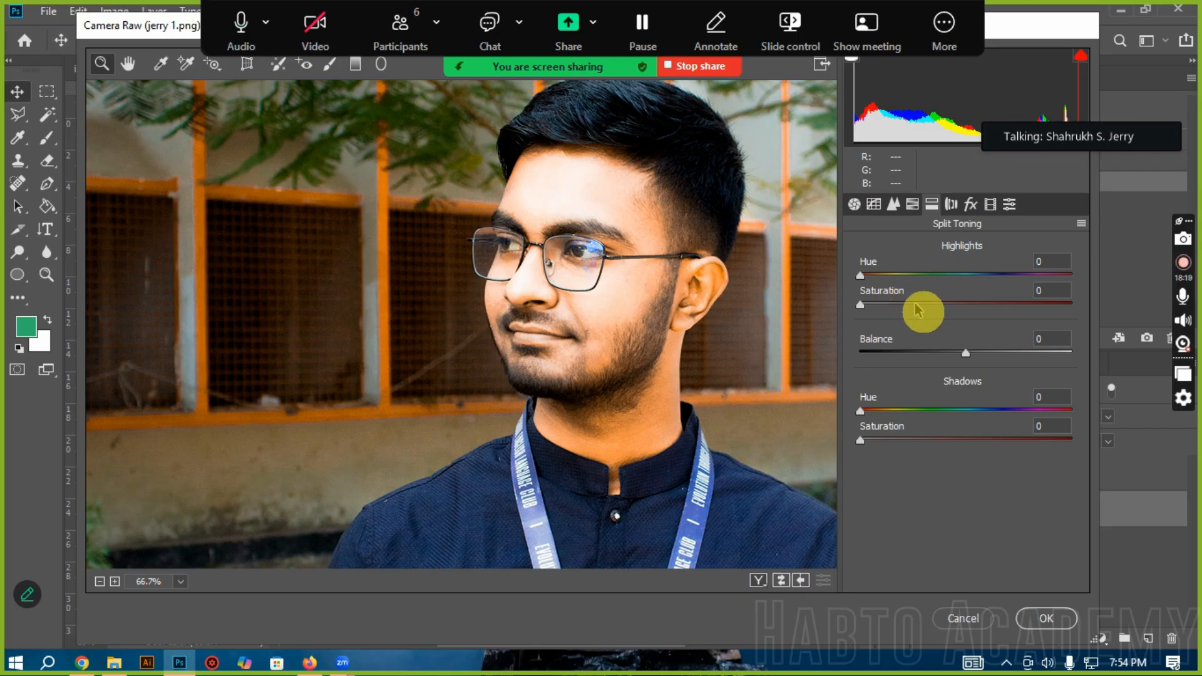
drag(921, 310, 953, 309)
click(863, 307)
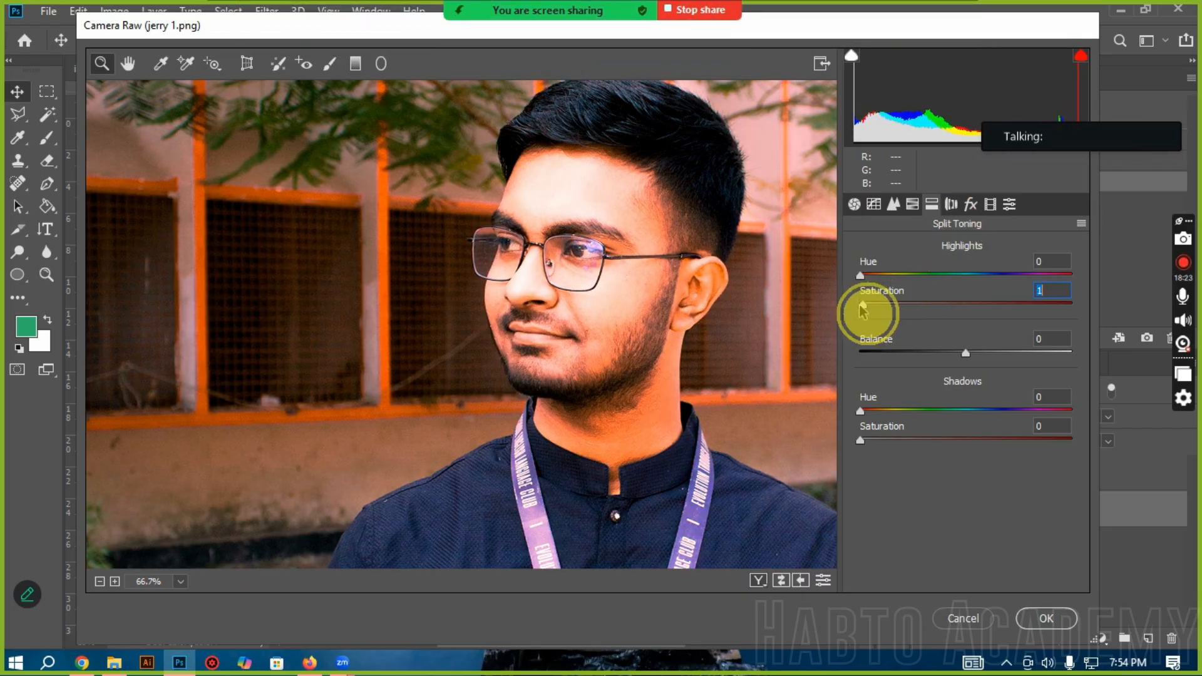
click(951, 204)
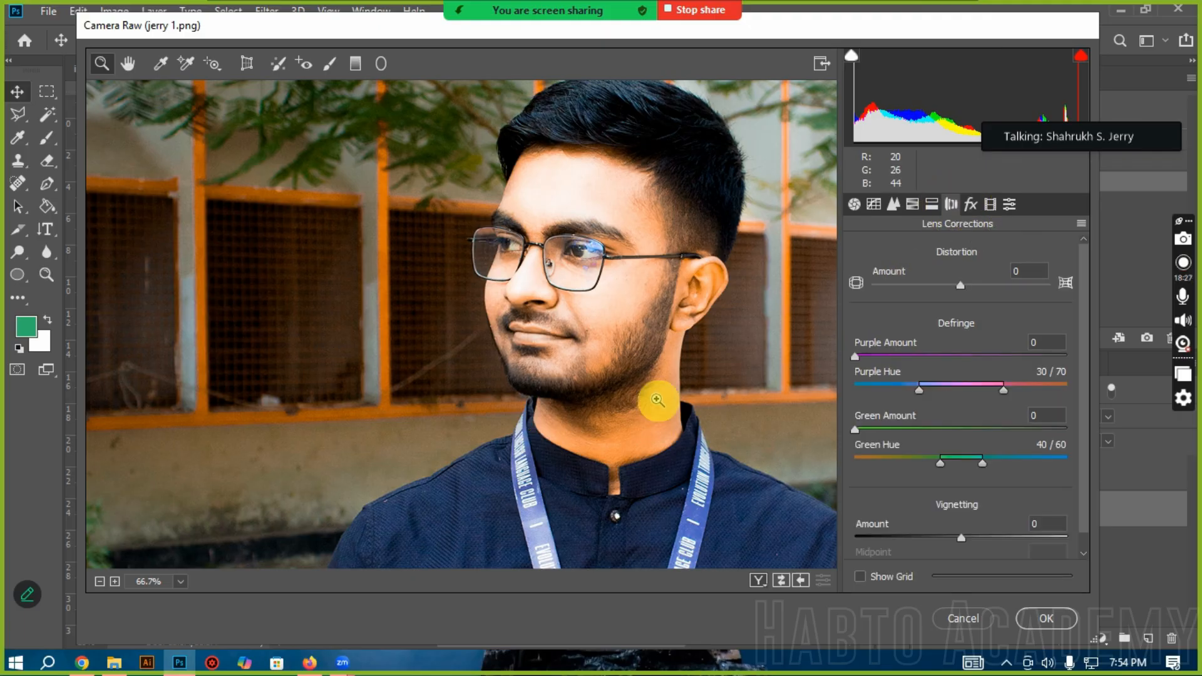
scroll(657, 397, down, 3)
Step: In Effects, try Post Crop Vignetting amounts of -78, -19, -81 and +73 on the zoomed-out photo, and set it to -8
click(970, 205)
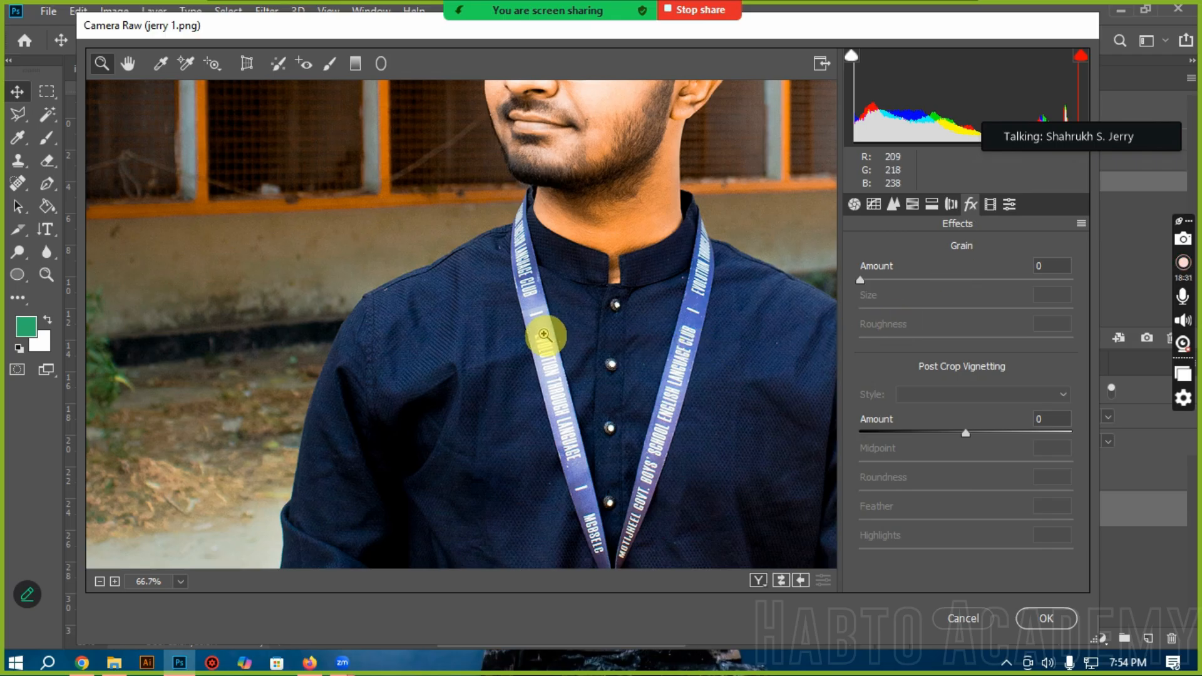
key(ctrl+minus)
key(ctrl+minus)
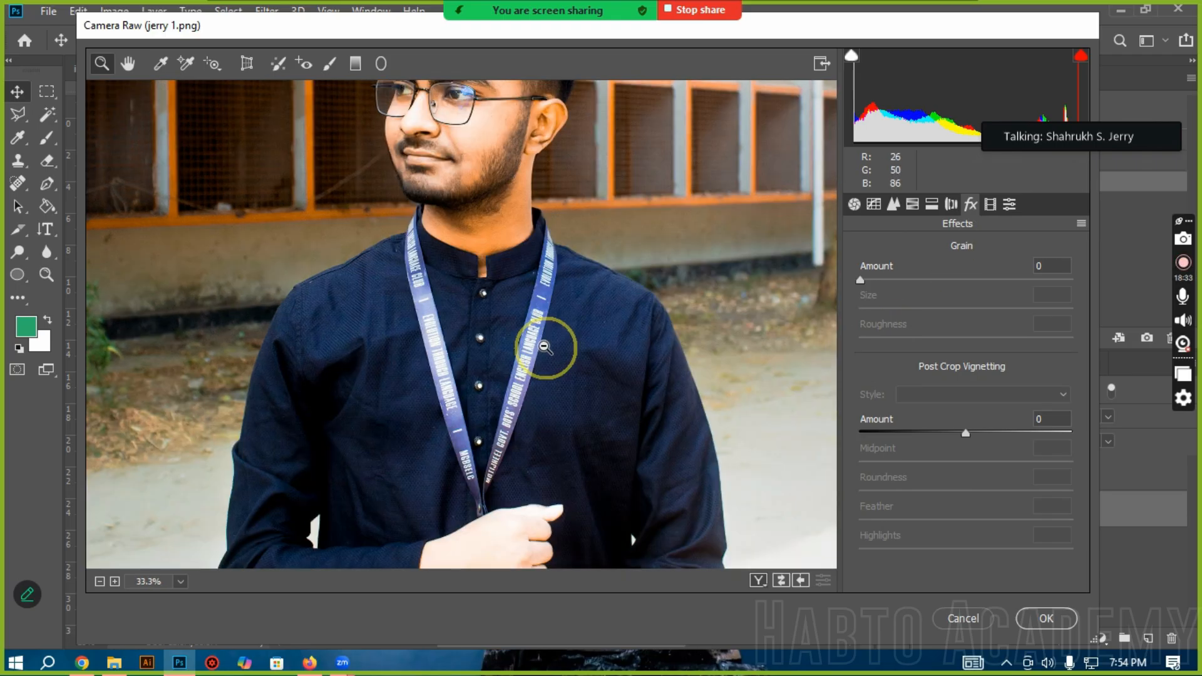
click(885, 433)
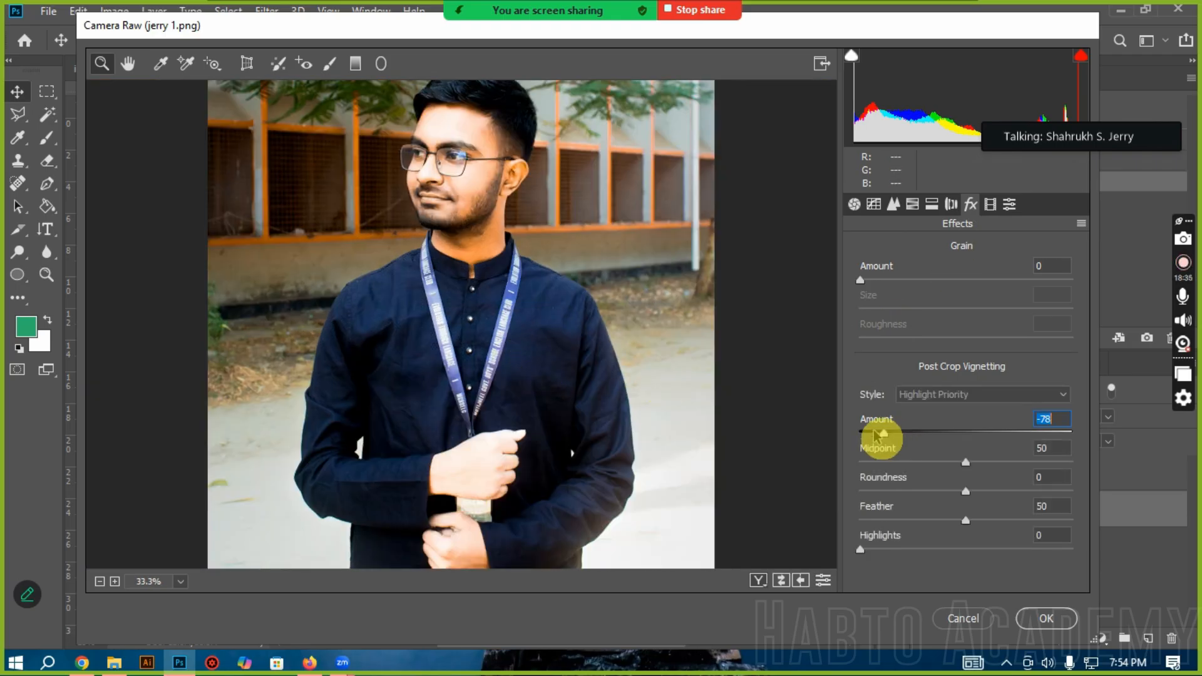
mouse_move(939, 445)
mouse_down()
mouse_move(961, 437)
mouse_move(946, 430)
mouse_up()
alt+click(478, 411)
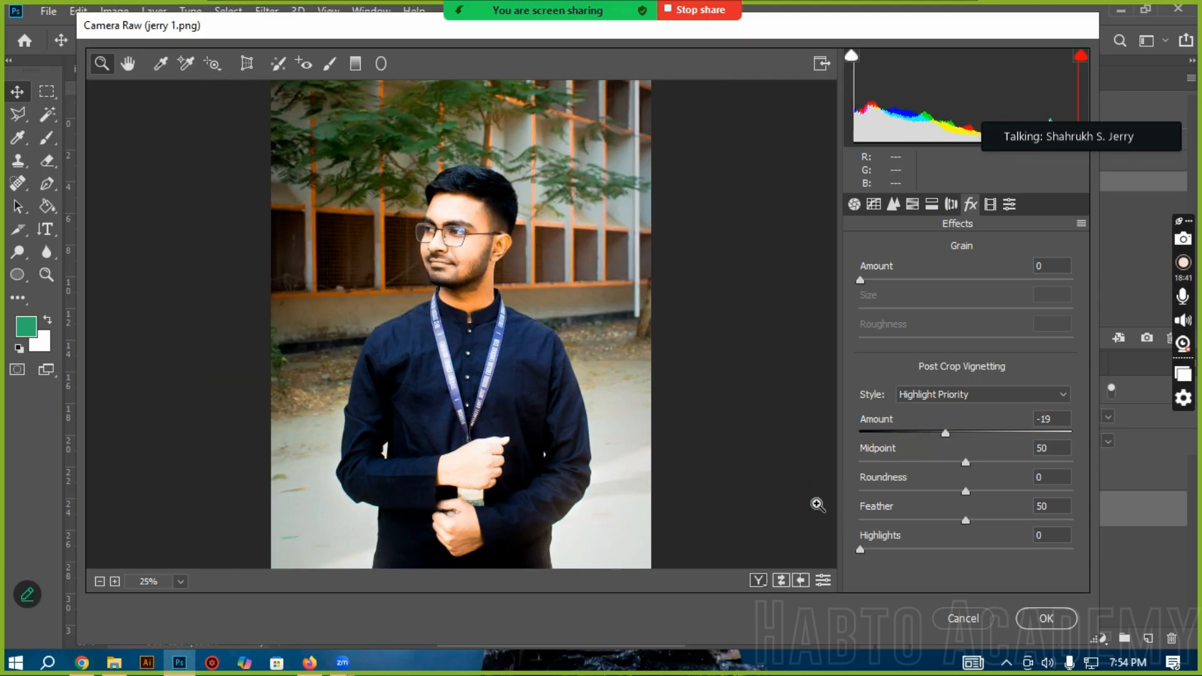
click(882, 432)
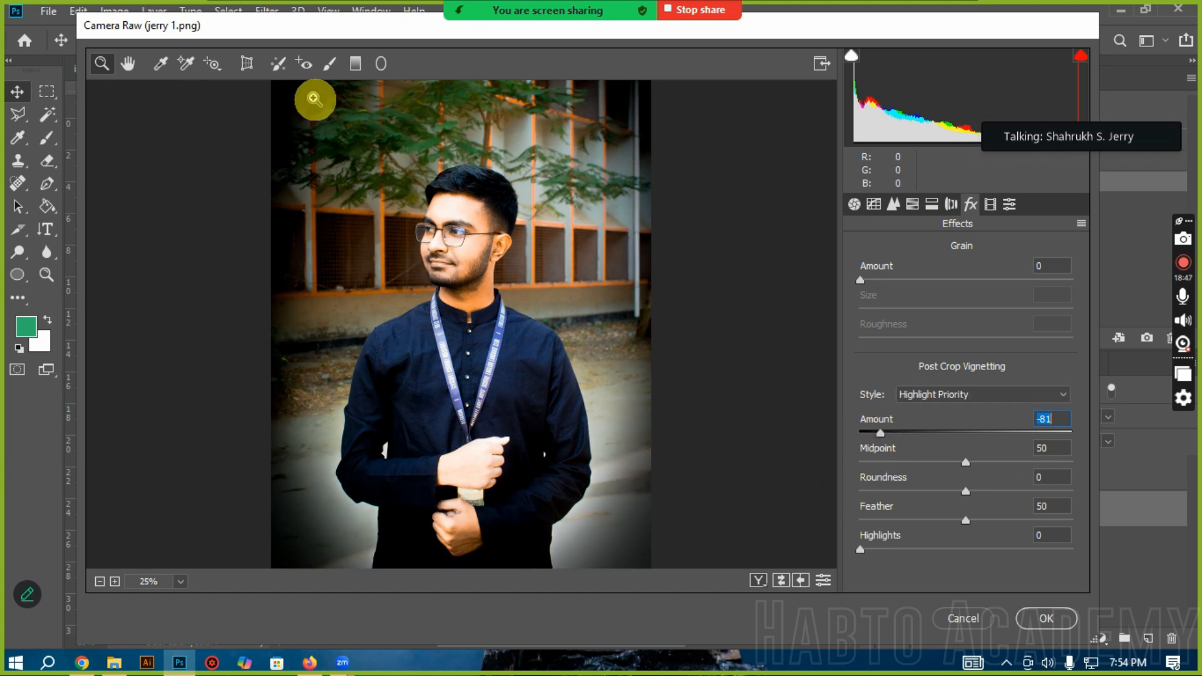
drag(877, 437, 1045, 434)
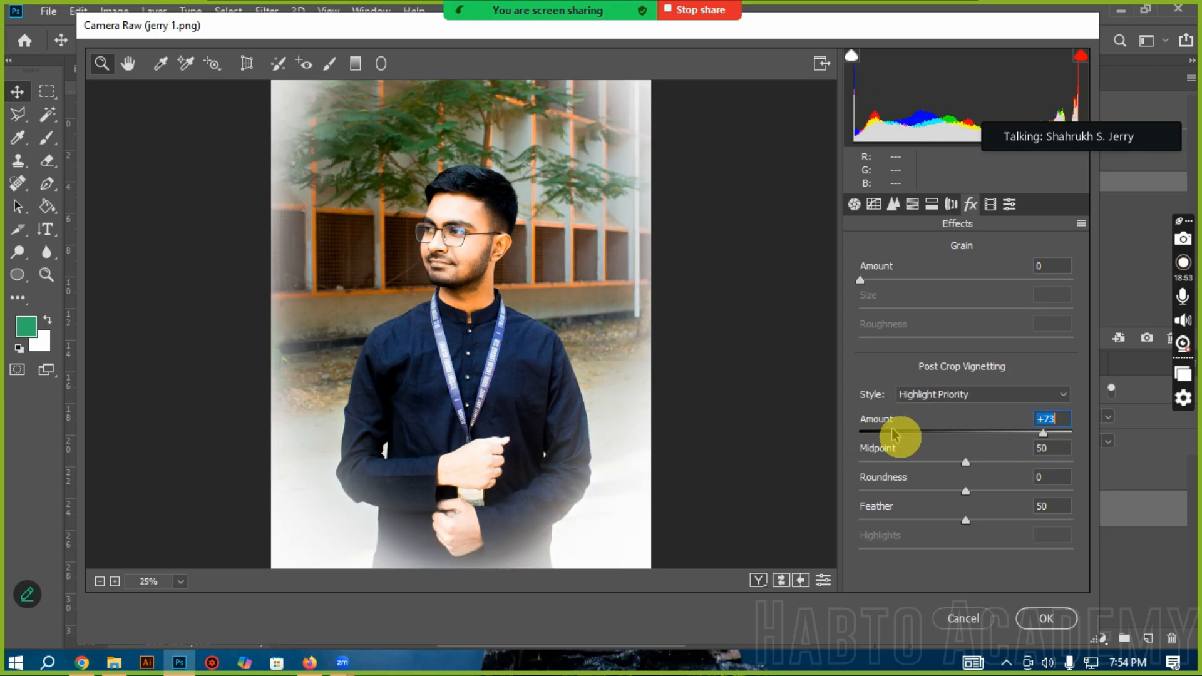
click(960, 432)
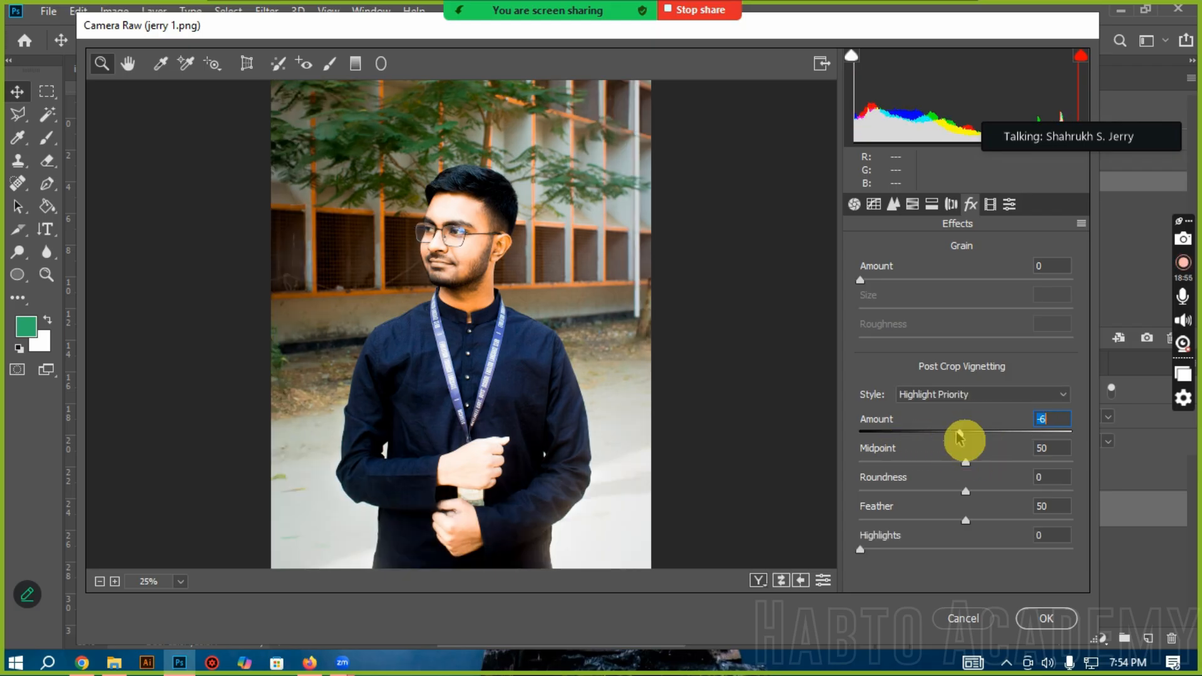
drag(960, 437, 958, 433)
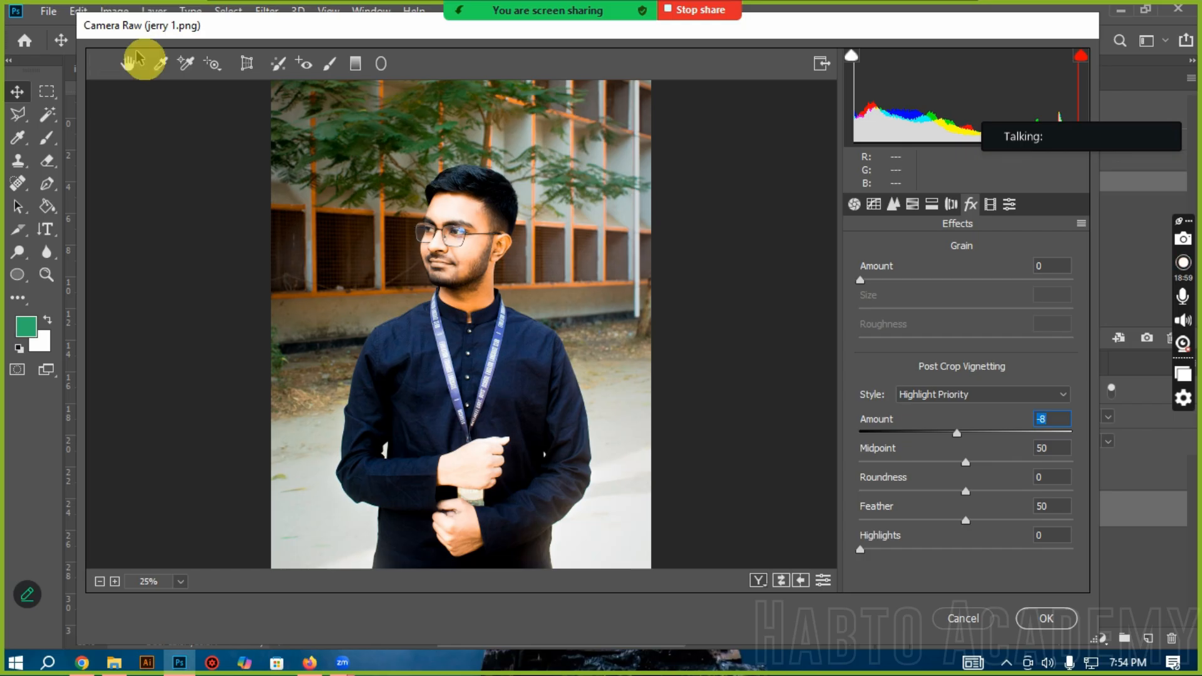
Step: Look through the Calibration settings and the Presets list, collapsing the Creative group to reach the User Presets
click(991, 206)
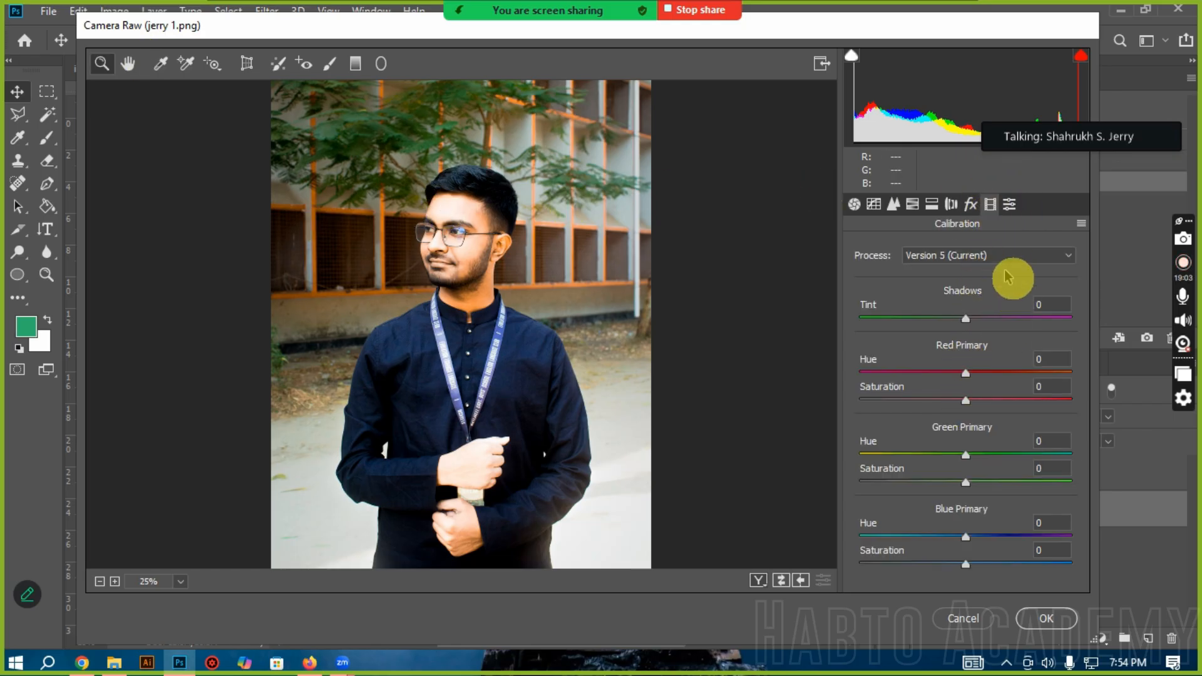
click(1008, 206)
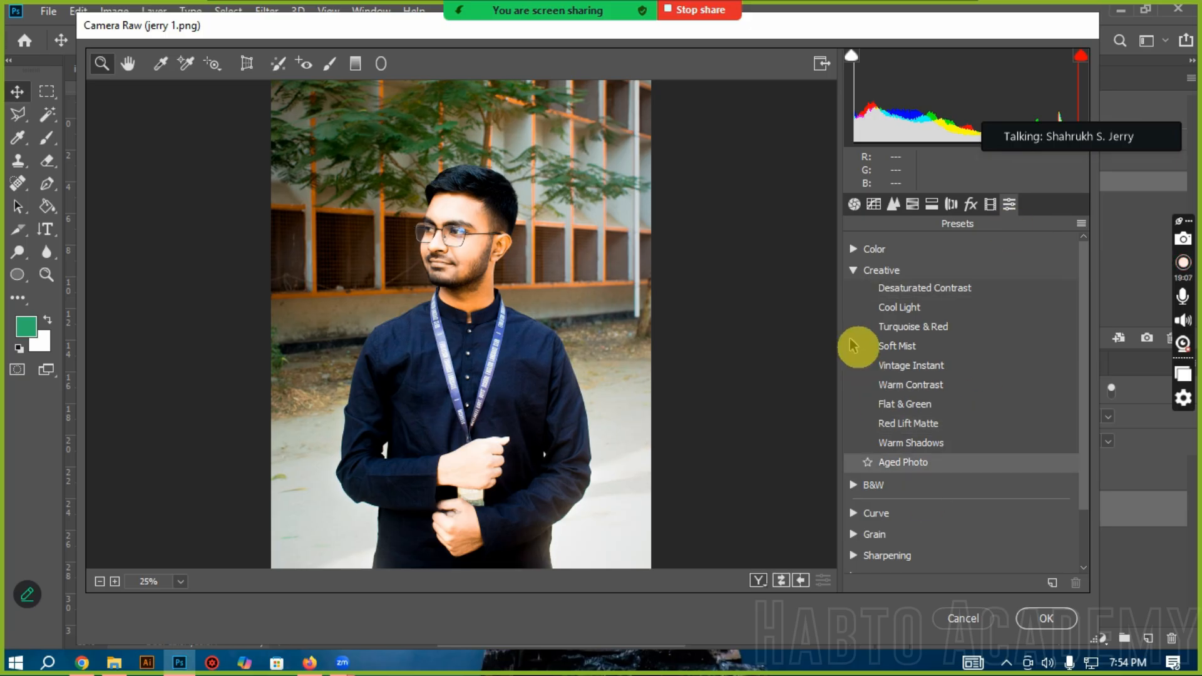
click(854, 272)
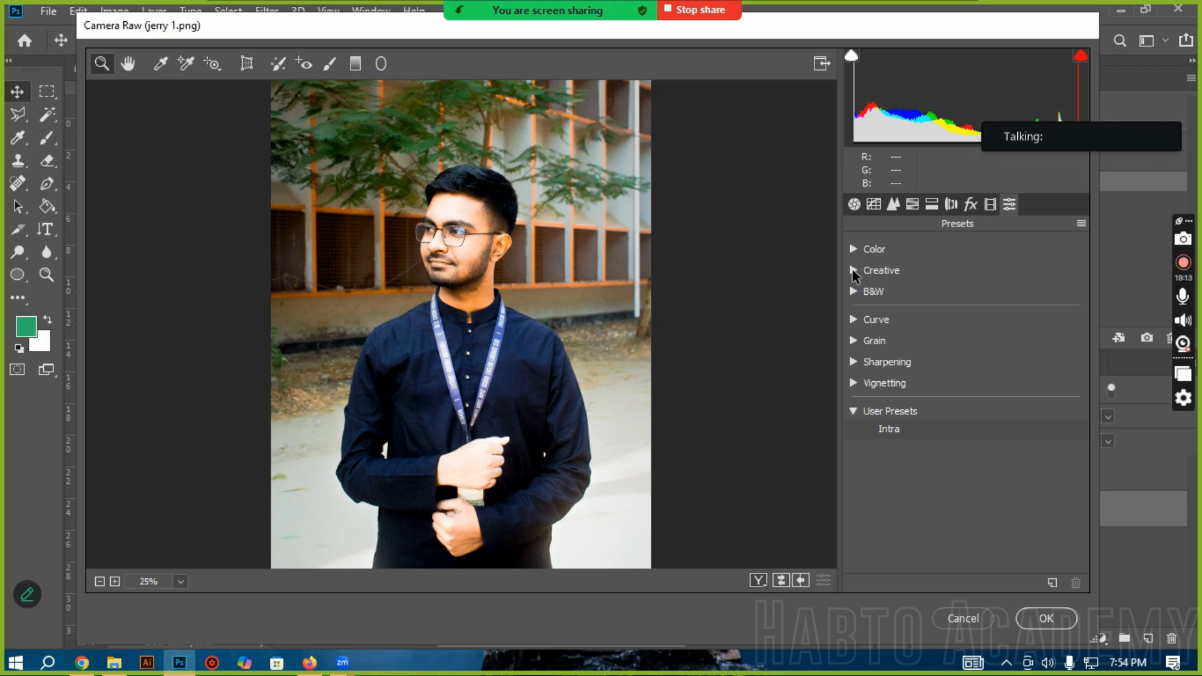
click(928, 429)
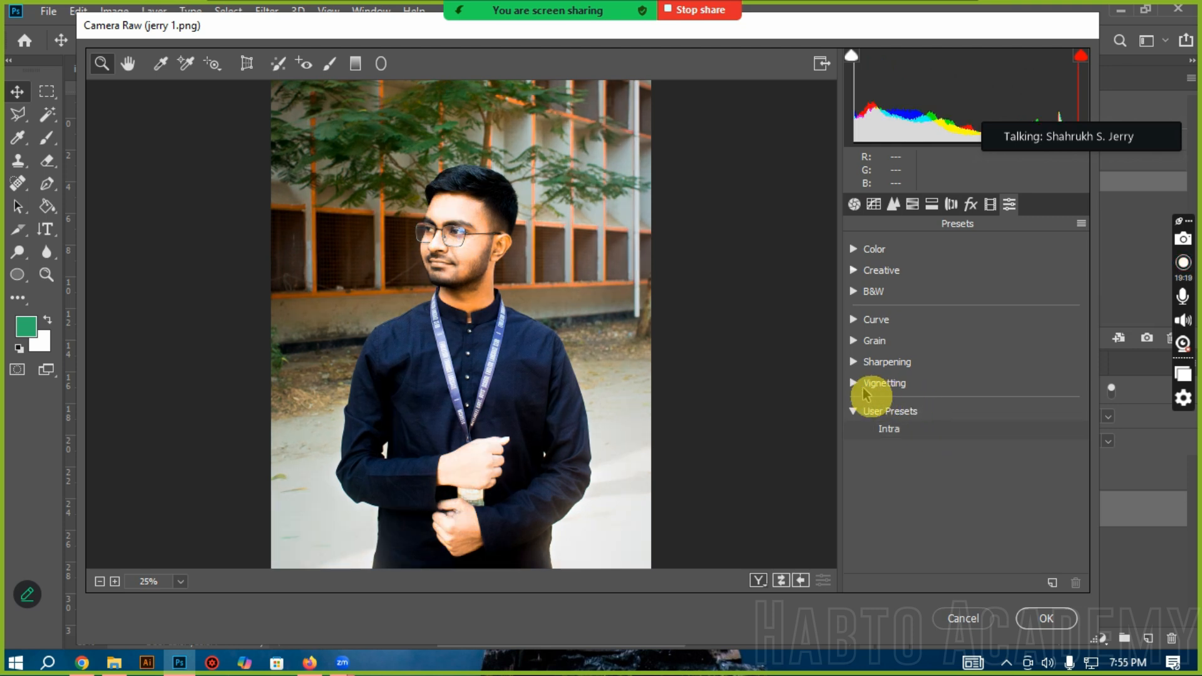
Step: Apply the Light preset from the Vignetting group and commit the Camera Raw changes to Layer 1
click(856, 387)
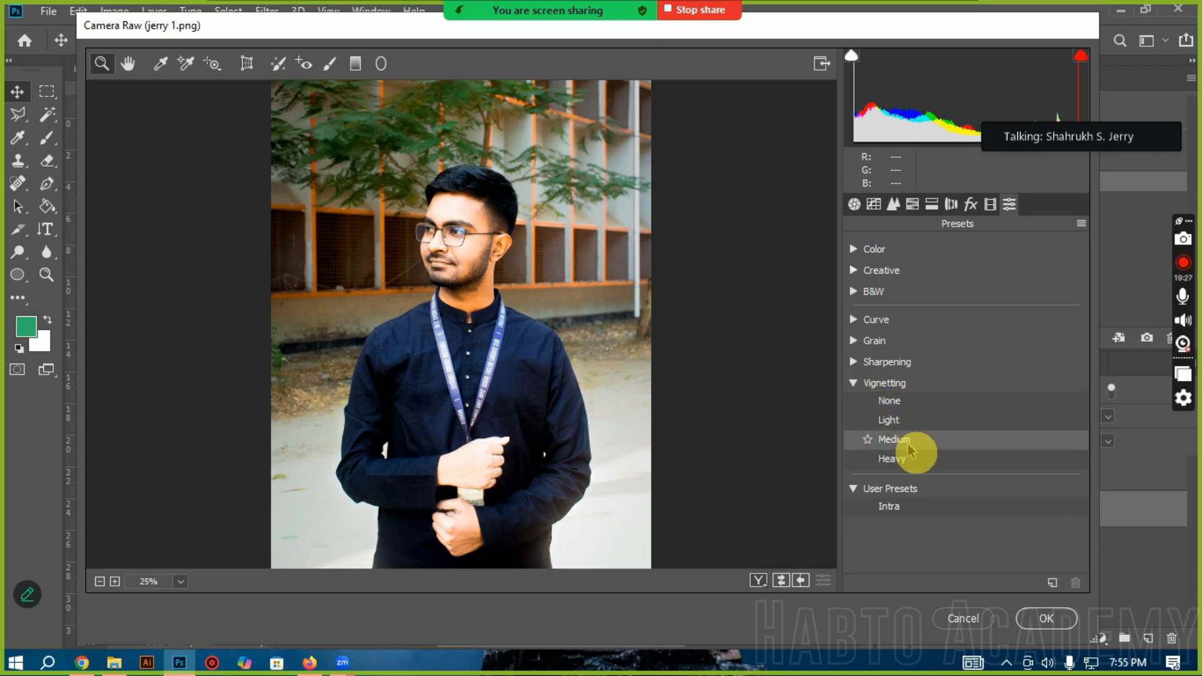
click(901, 423)
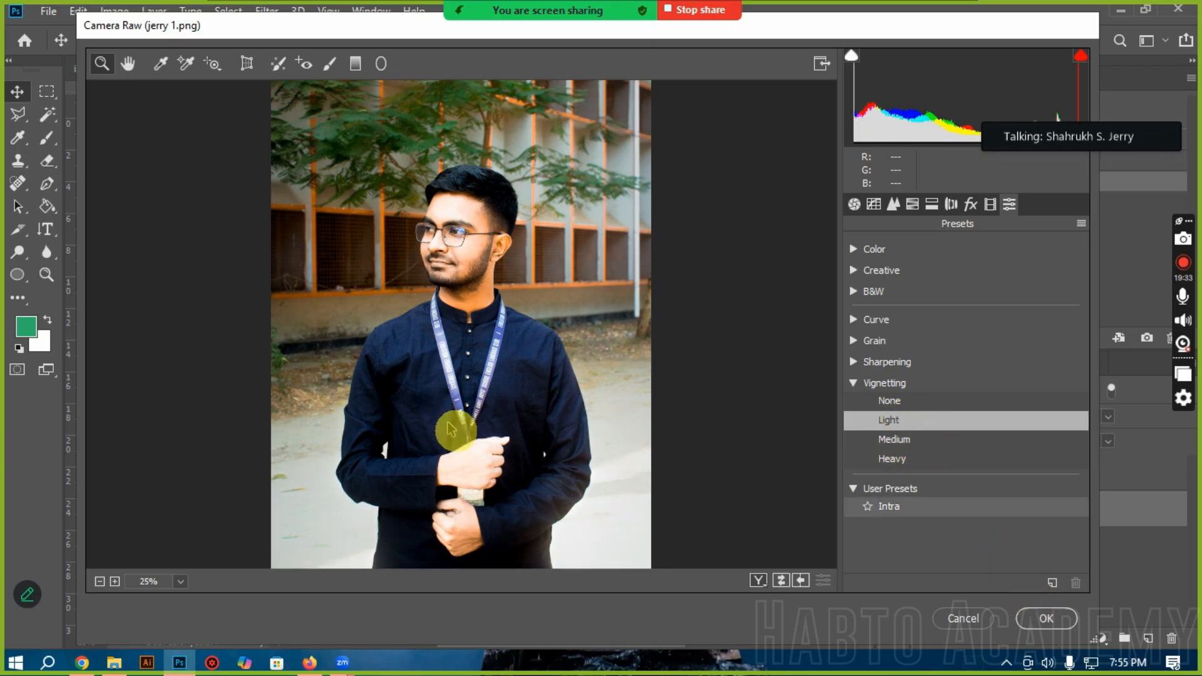
click(1045, 619)
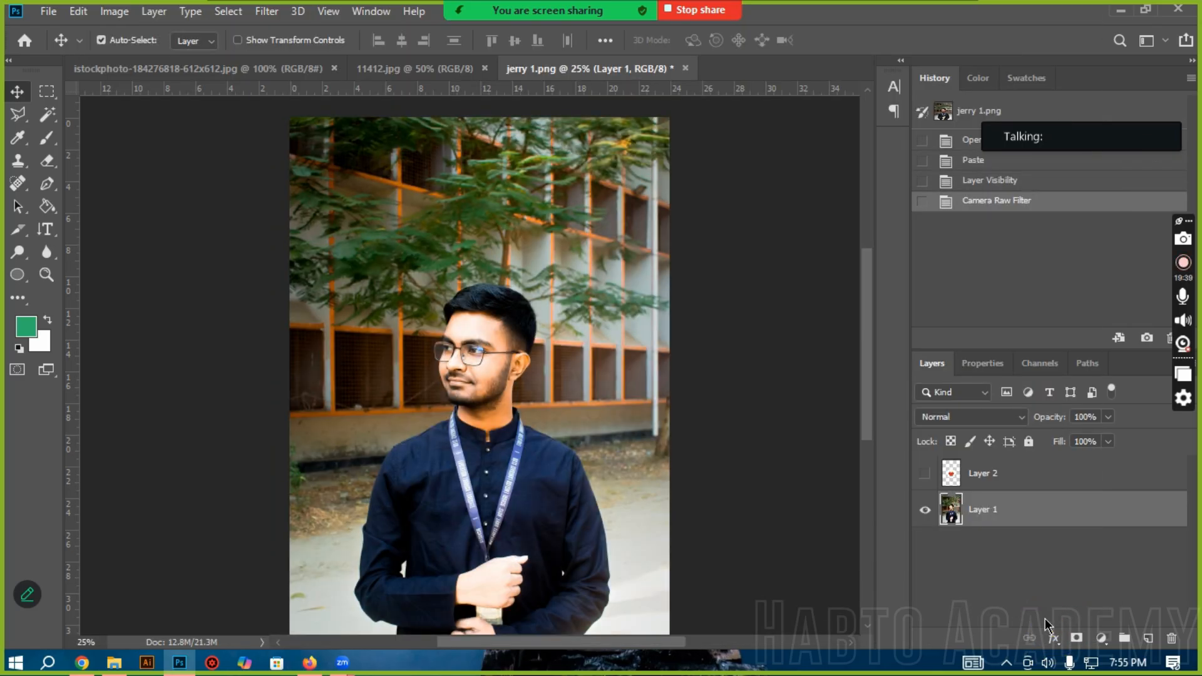
Step: Compare the photo before and after the Camera Raw Filter by stepping through the history, ending on the filtered state
scroll(475, 386, down, 1)
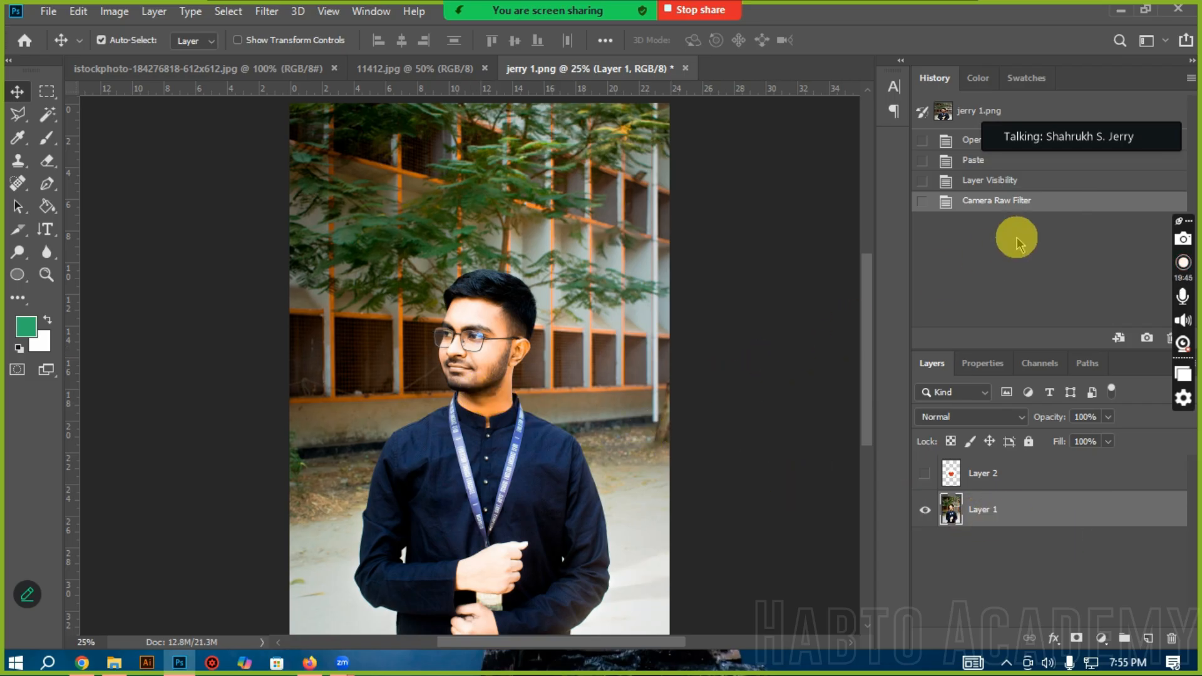
click(1012, 183)
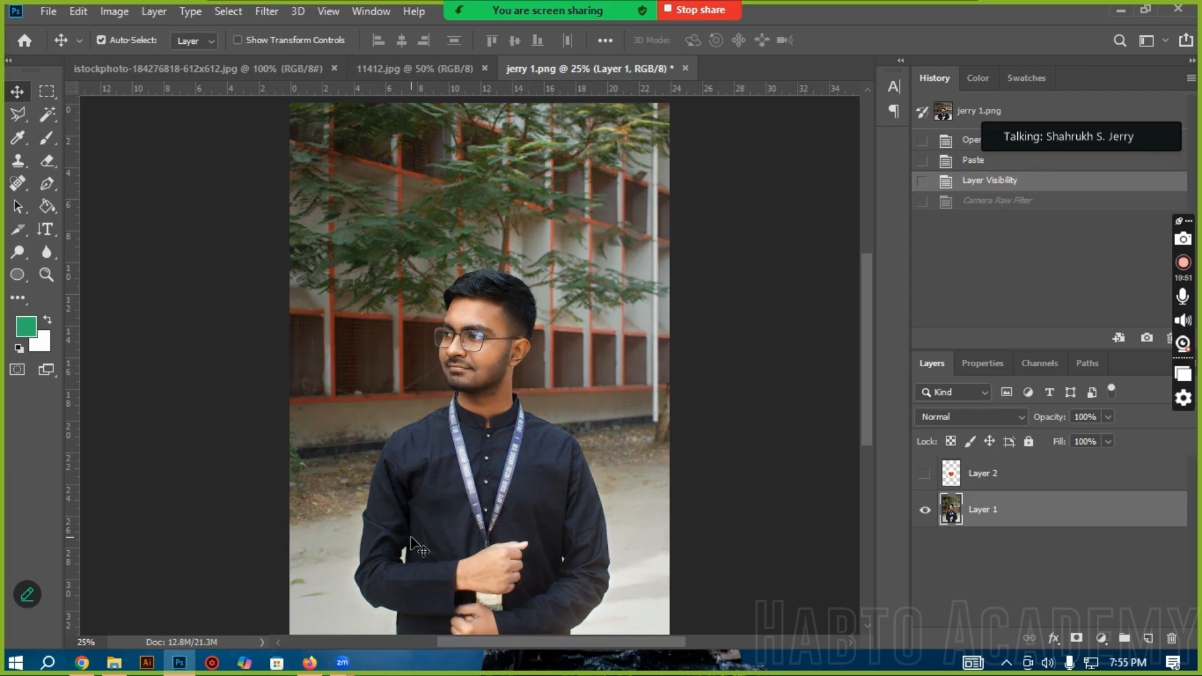
key(ctrl+shift+z)
key(ctrl+z)
key(ctrl+z)
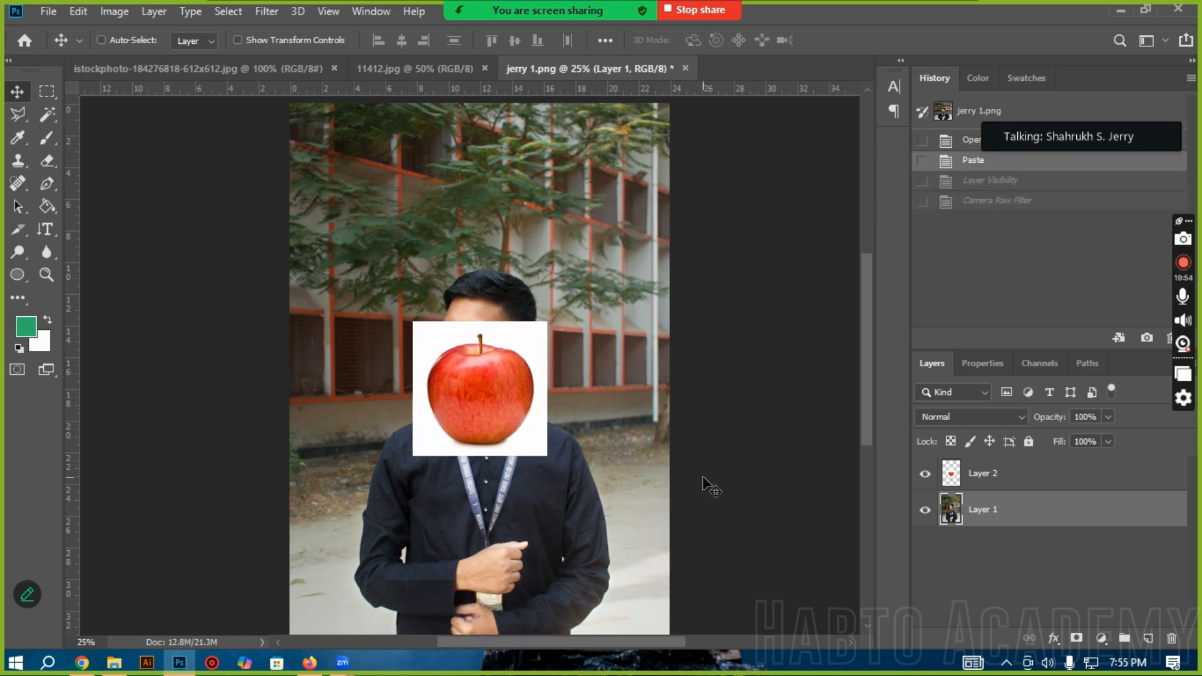
key(ctrl+z)
click(1042, 202)
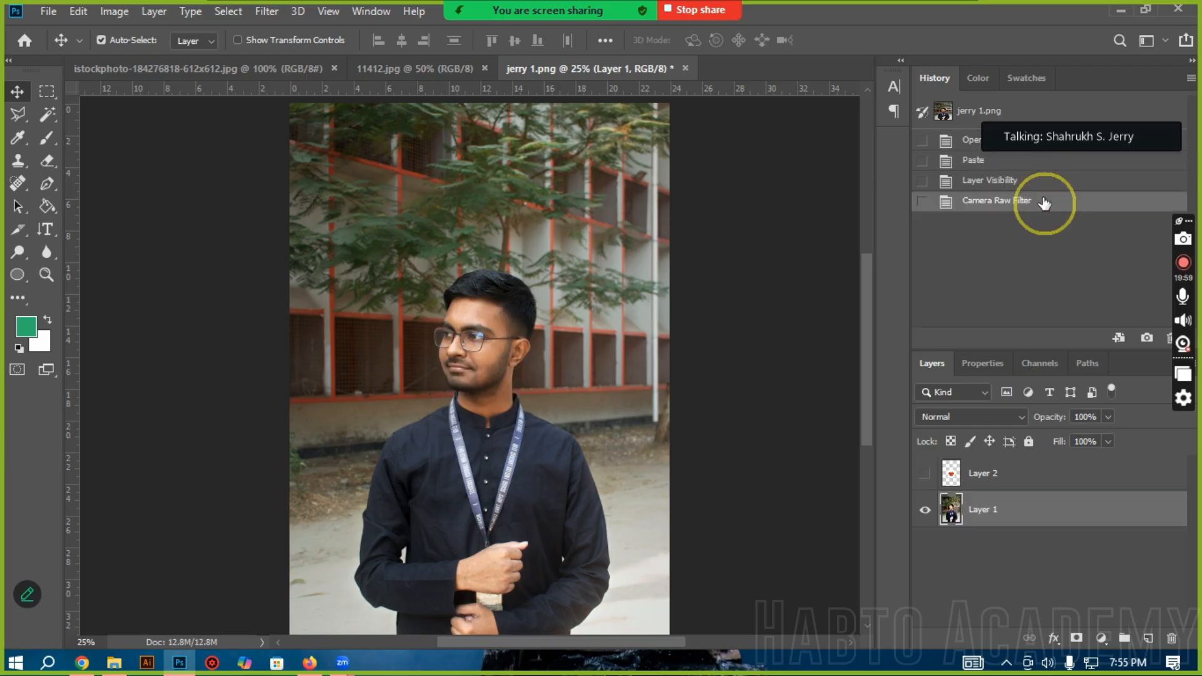
Step: Repeat the before-and-after comparison in the history and return to the Layer Visibility state without the Camera Raw Filter
click(973, 182)
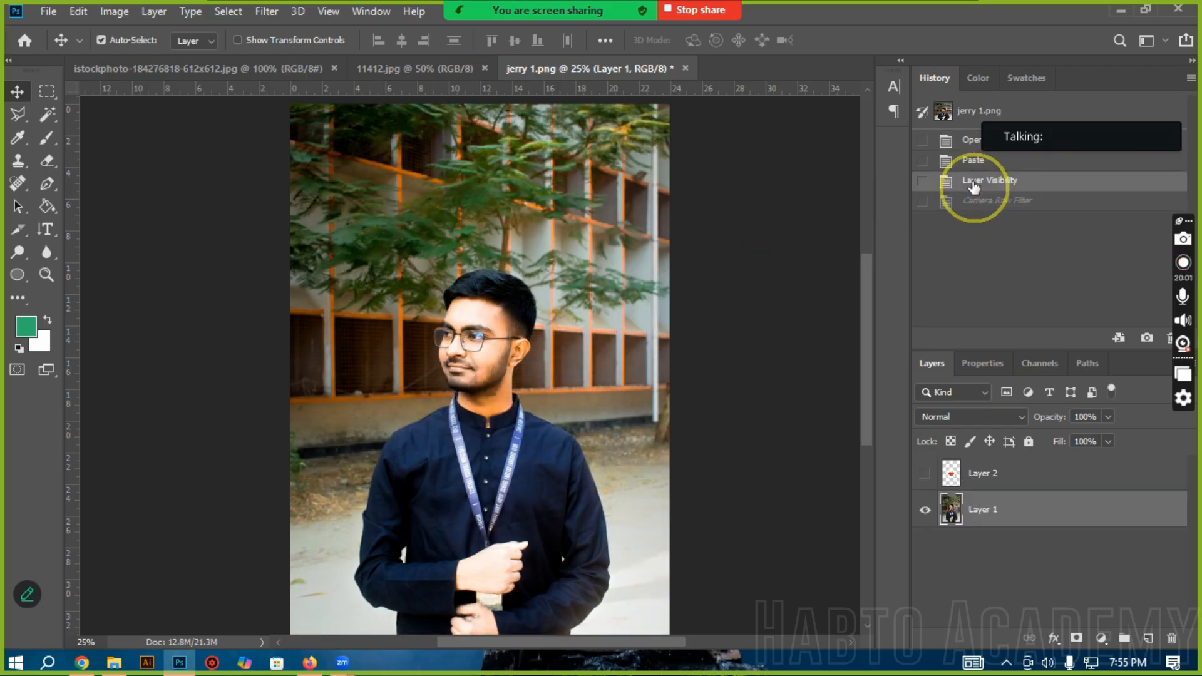
key(ctrl+z)
key(ctrl+z)
click(974, 139)
click(977, 201)
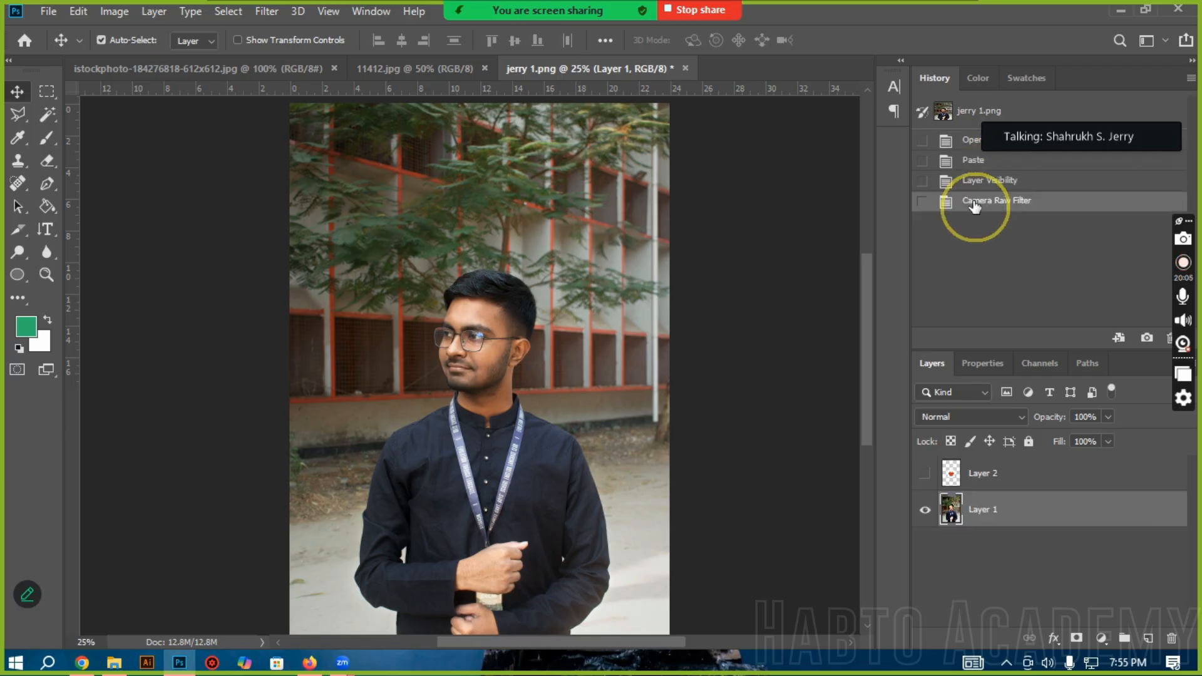
click(982, 182)
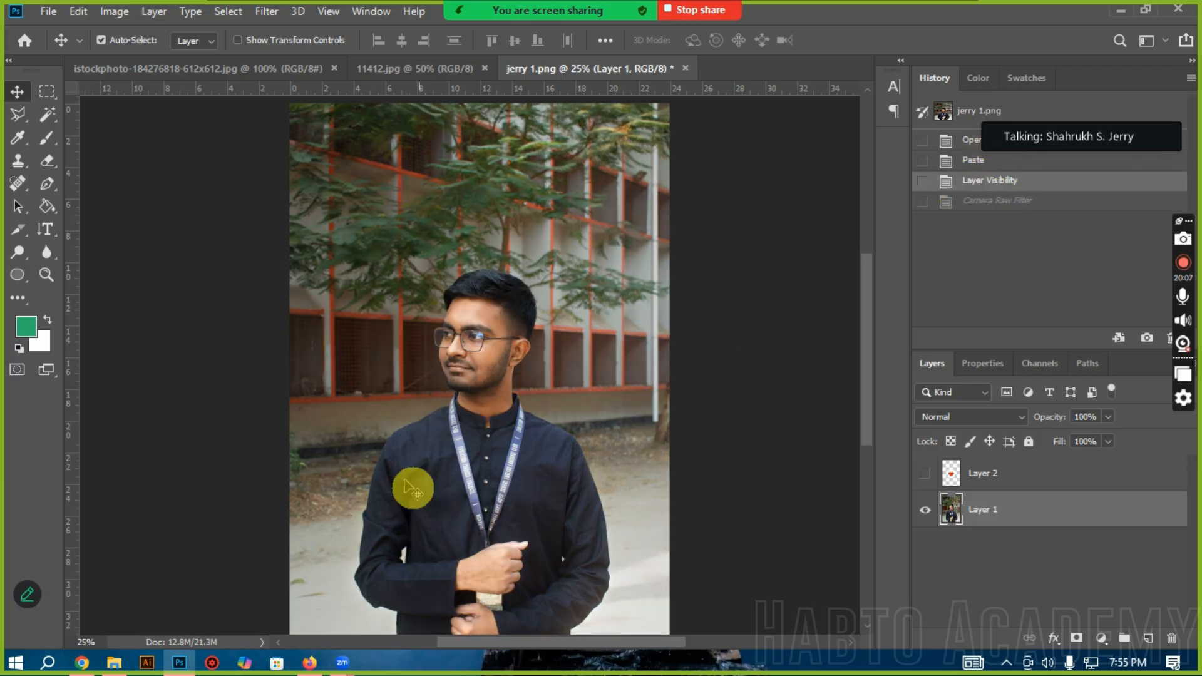
click(342, 665)
click(310, 663)
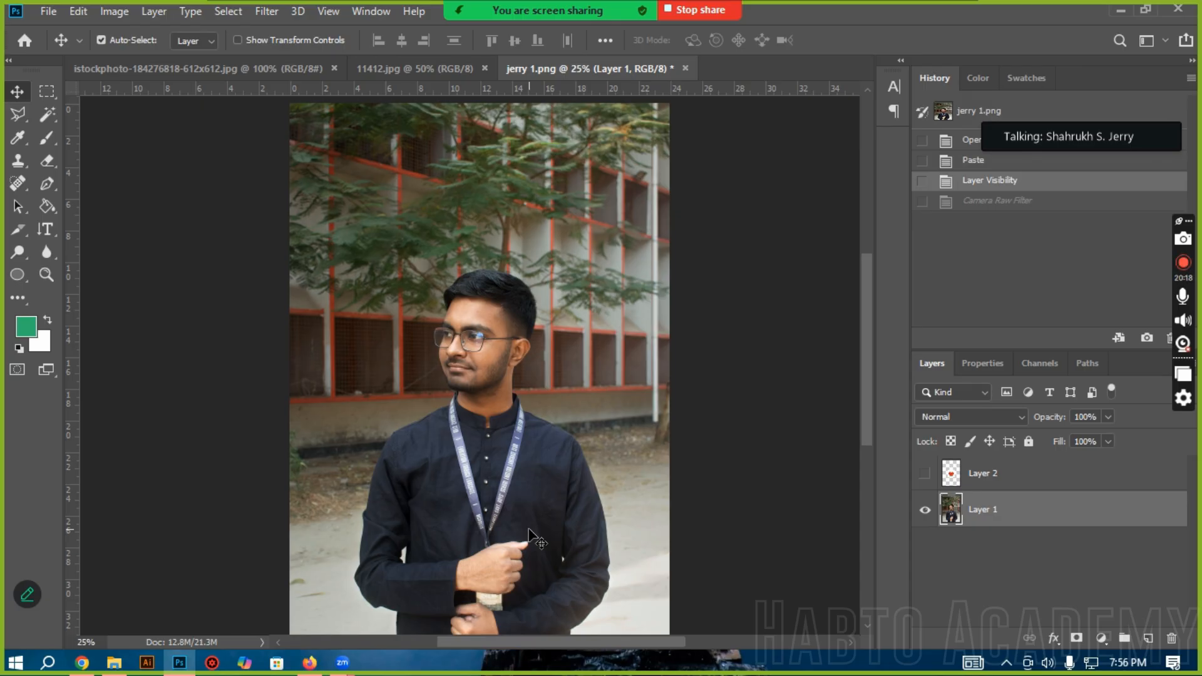
click(925, 474)
click(255, 67)
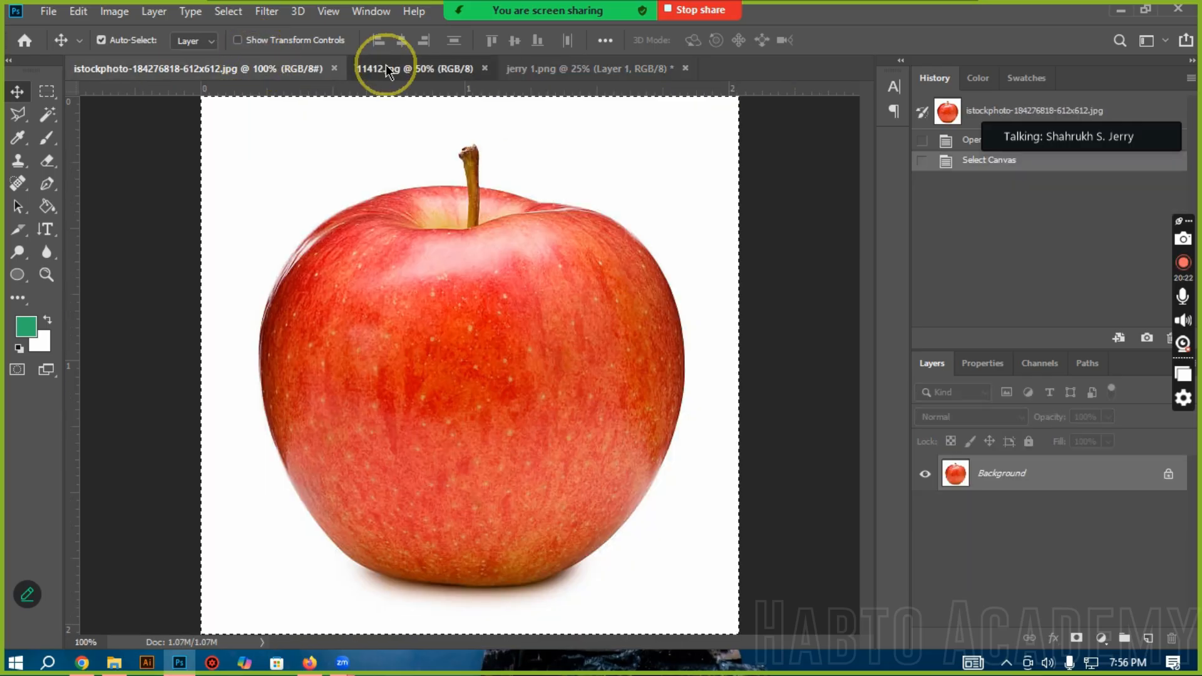
click(384, 68)
click(243, 66)
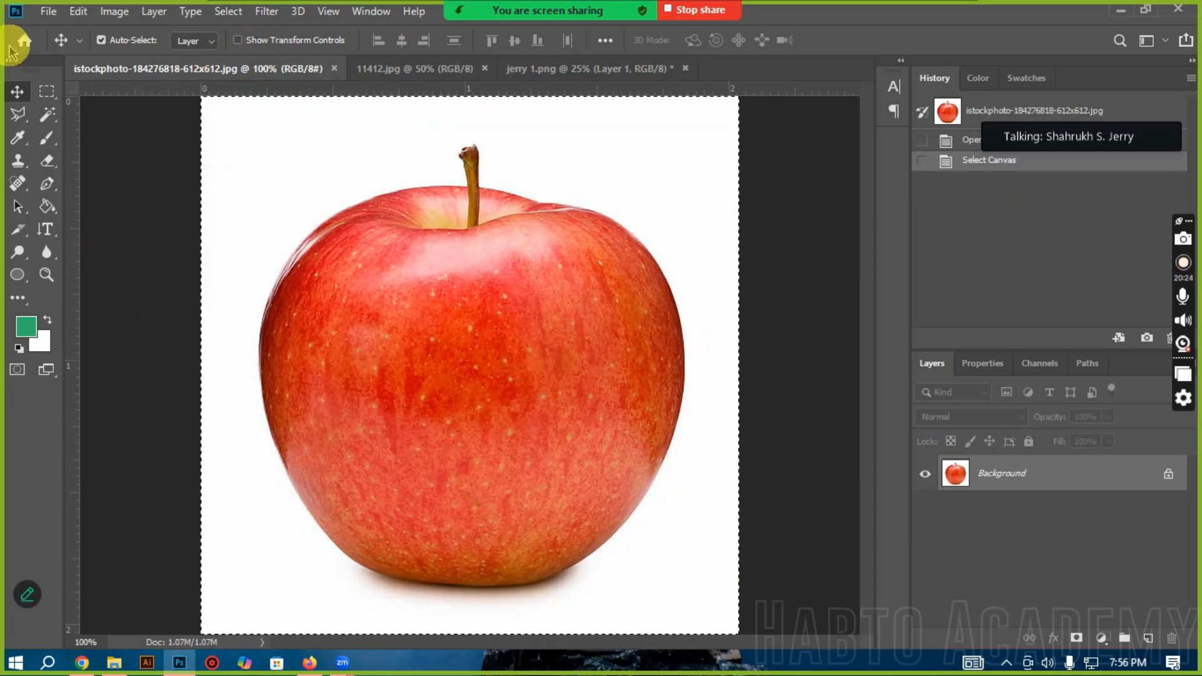
click(46, 90)
click(258, 200)
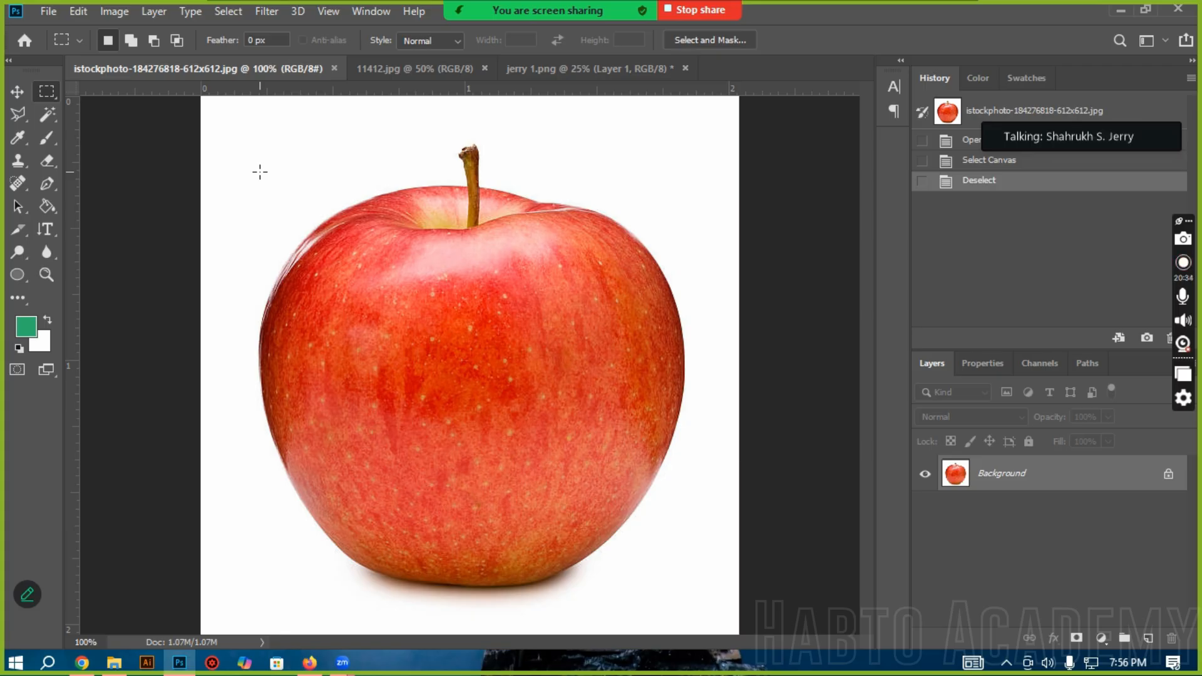
Step: Erase a few spots near the apple's upper left with a hard 175 px Eraser, and unlock the Background layer
click(47, 161)
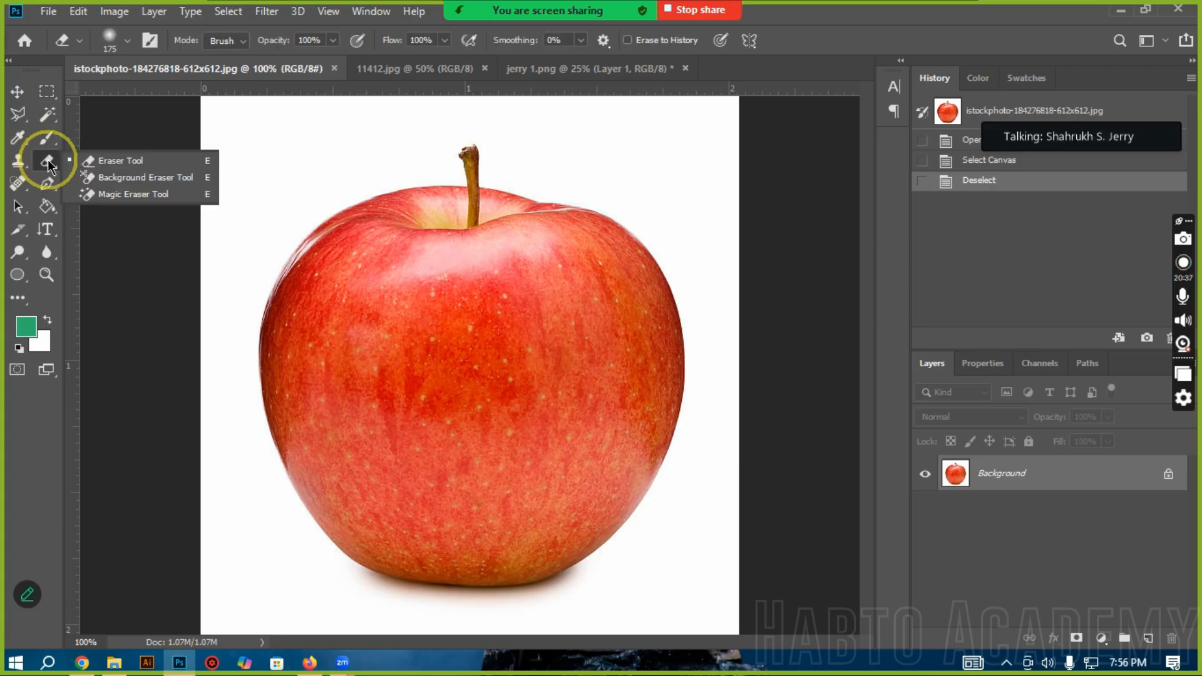
click(127, 41)
drag(101, 137, 461, 134)
click(128, 39)
click(192, 161)
click(193, 165)
click(248, 150)
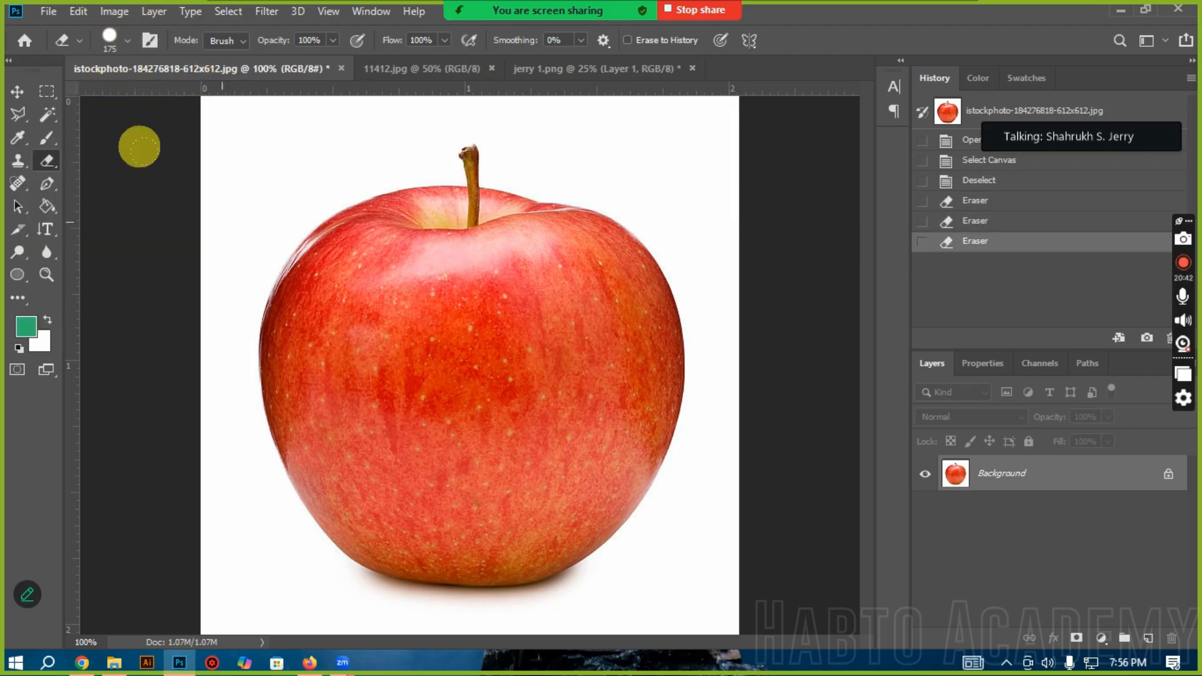
right_click(47, 160)
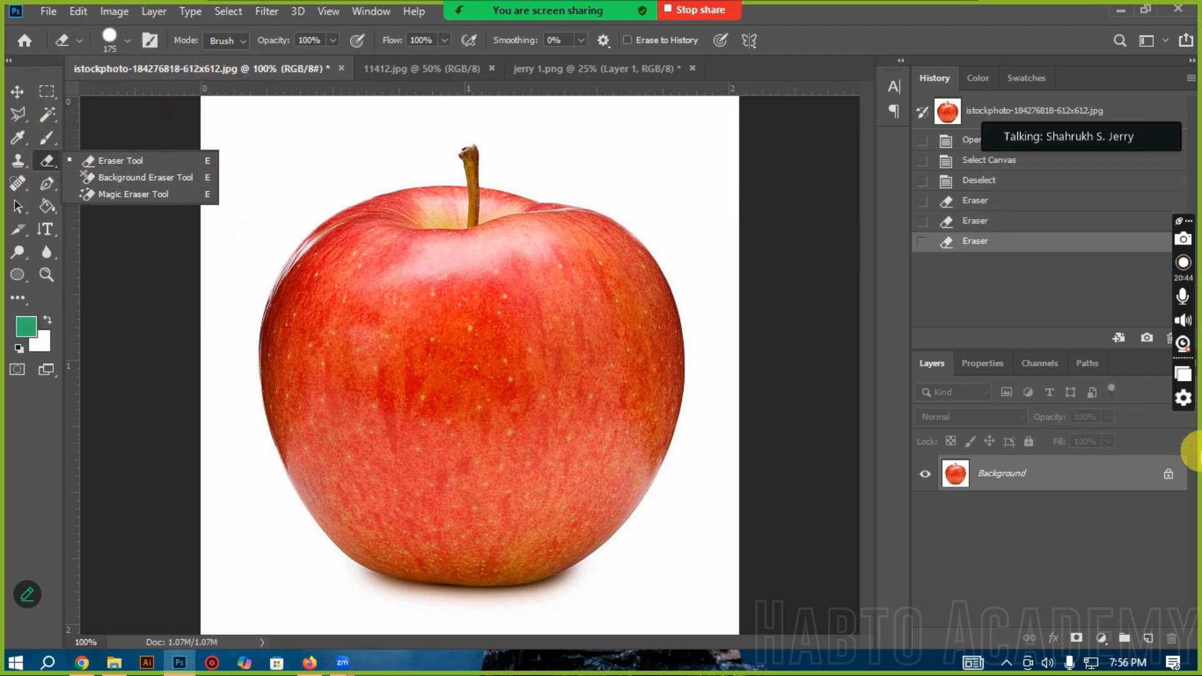
click(1168, 474)
Step: Try erasing the white area beside the apple's upper left to transparency, and return to the Make Layer history state
click(273, 135)
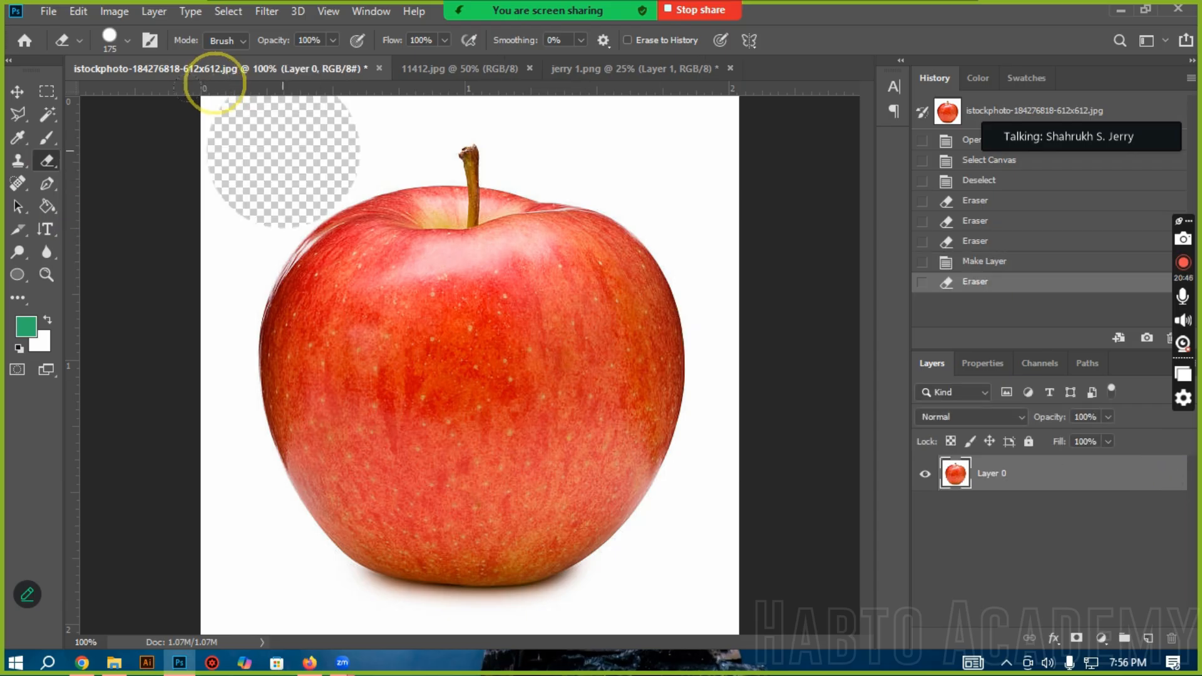
click(1069, 264)
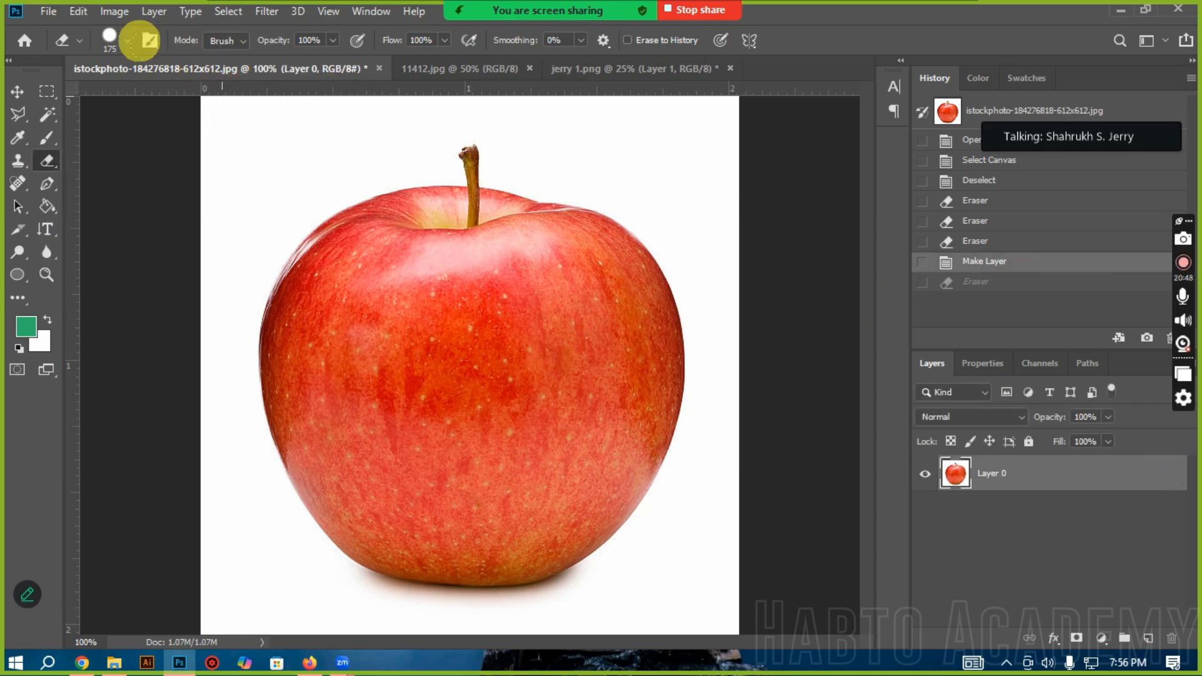
click(148, 59)
drag(100, 129, 94, 164)
click(162, 282)
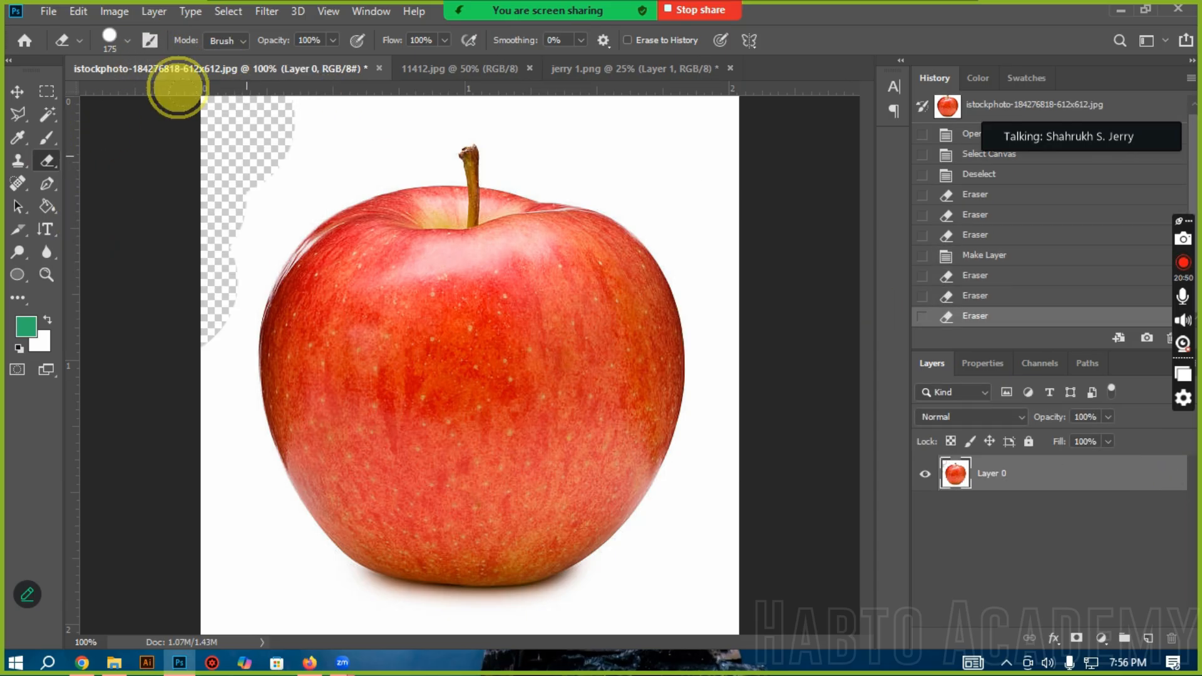
click(247, 156)
click(990, 250)
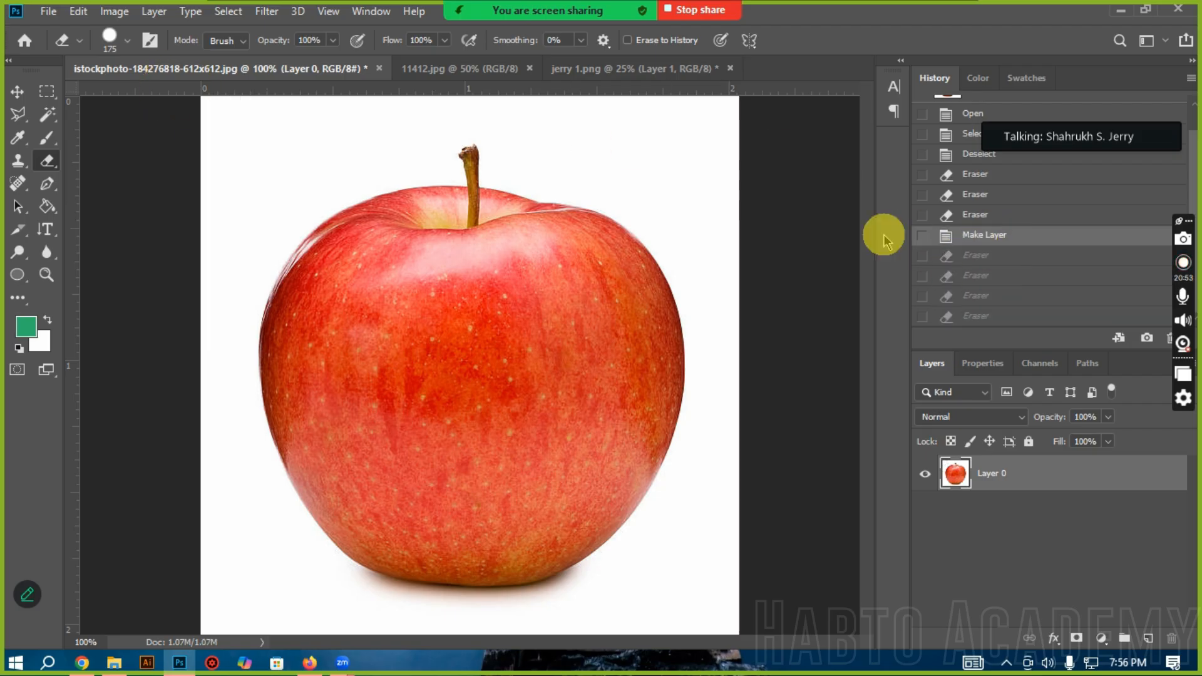
click(46, 94)
click(16, 112)
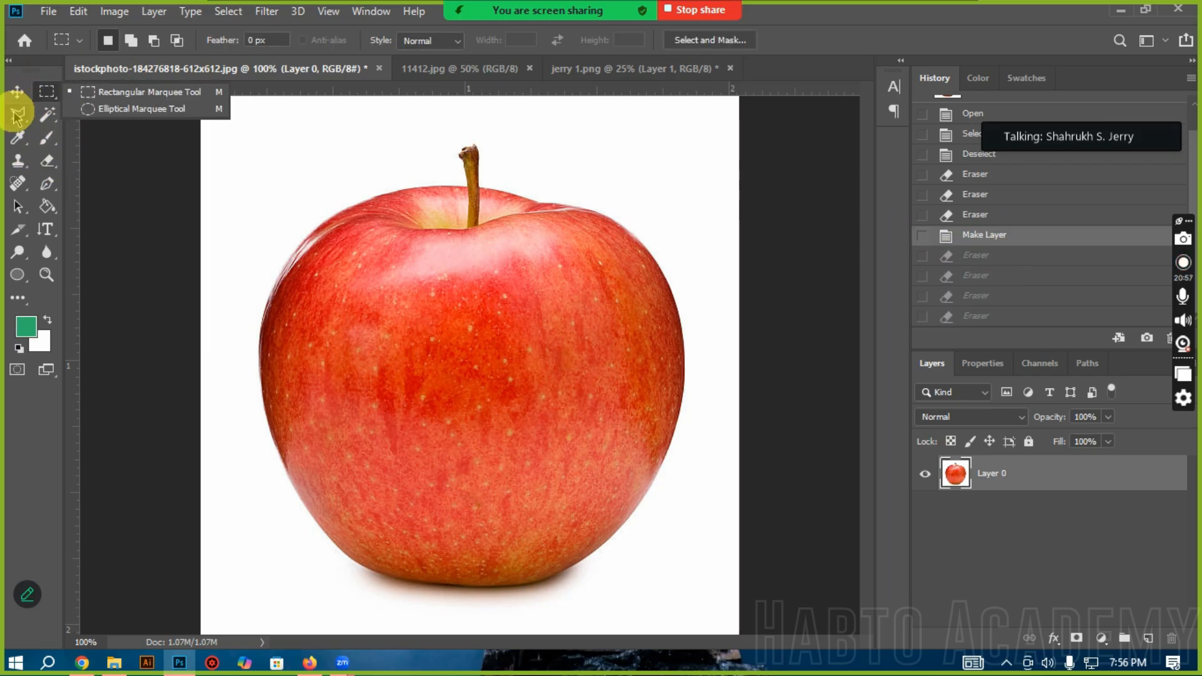
click(16, 145)
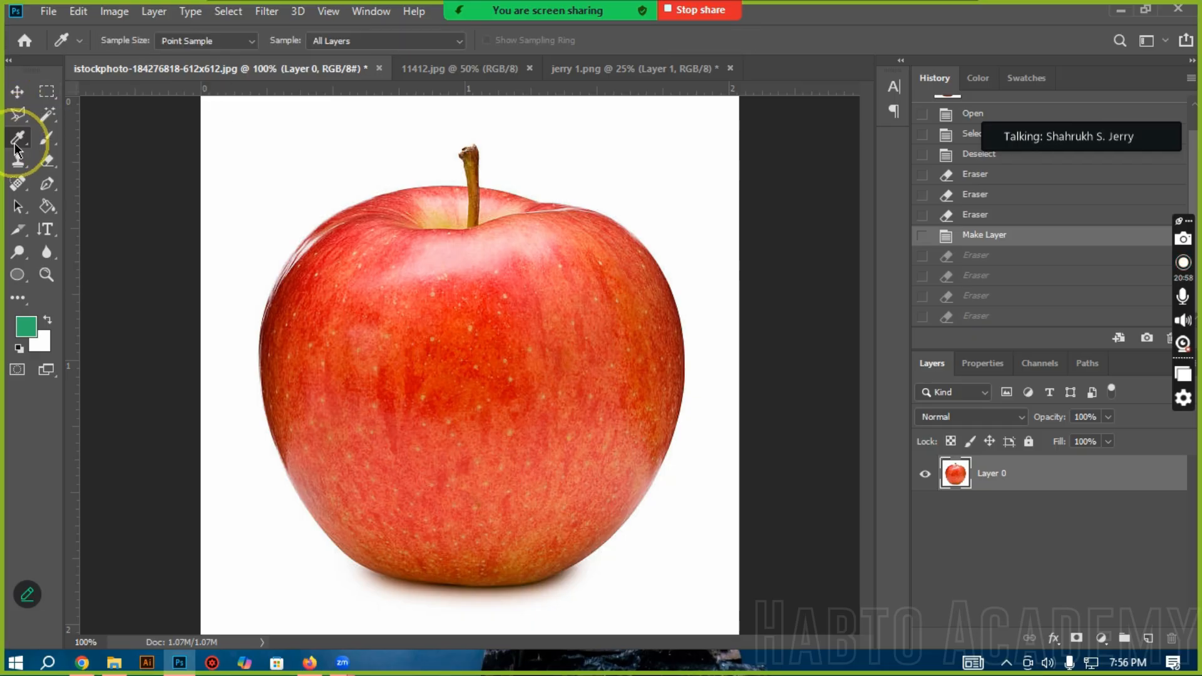
click(36, 119)
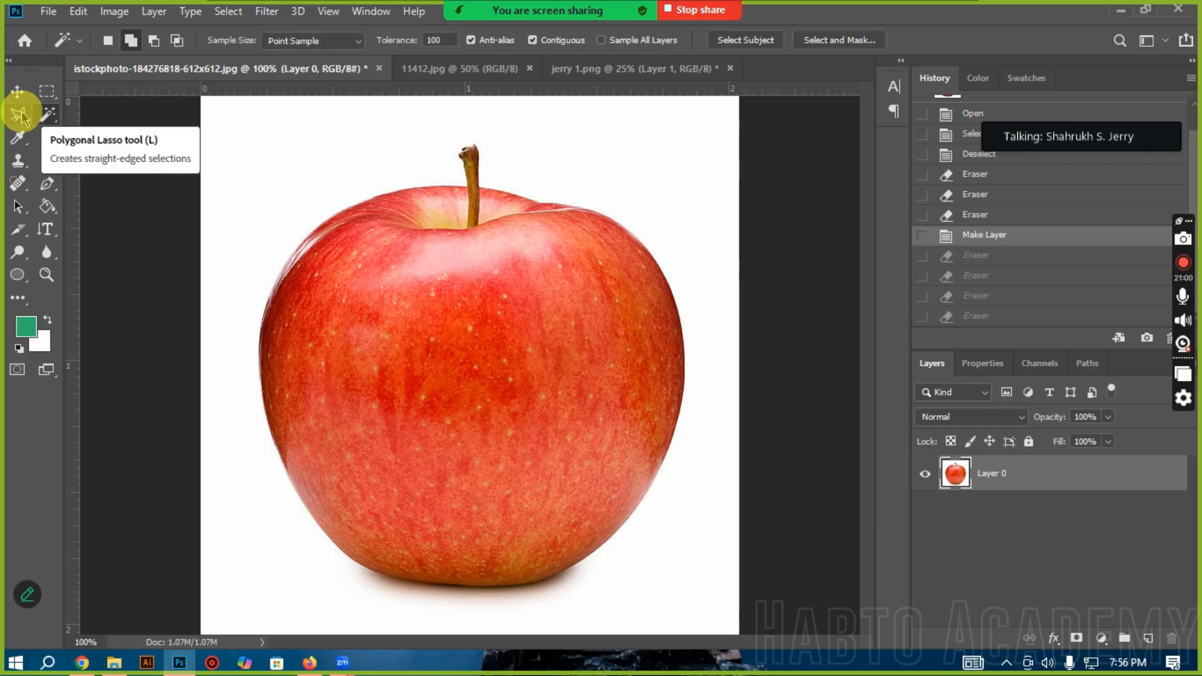
click(46, 120)
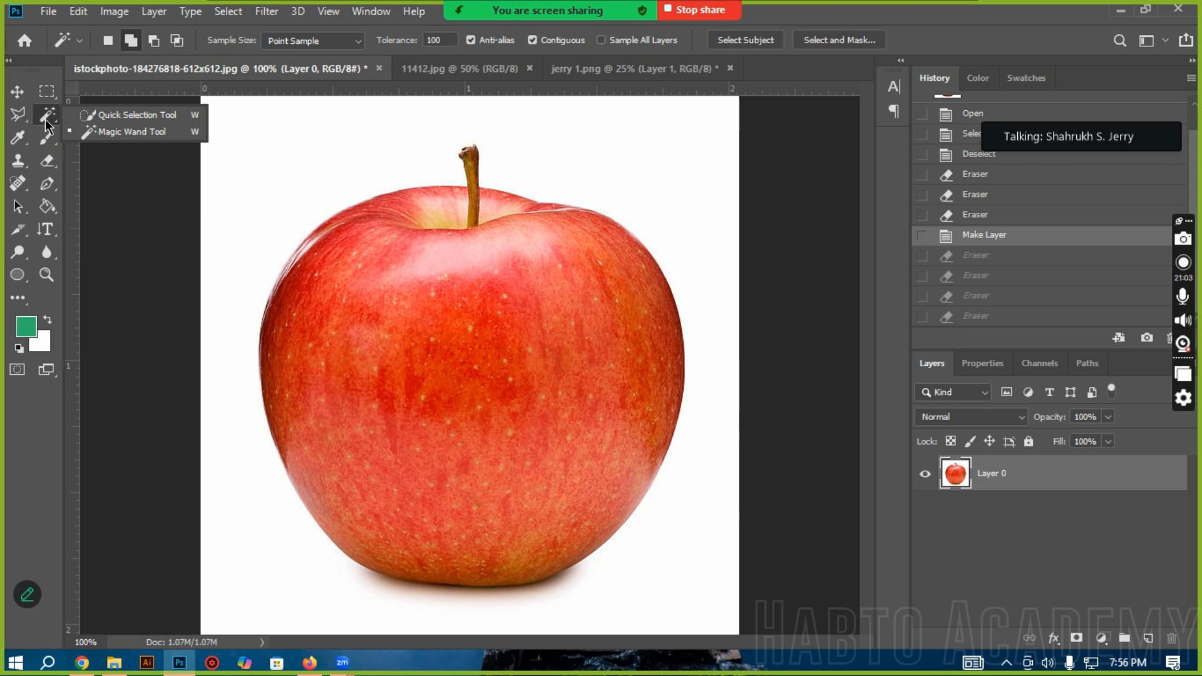
click(97, 116)
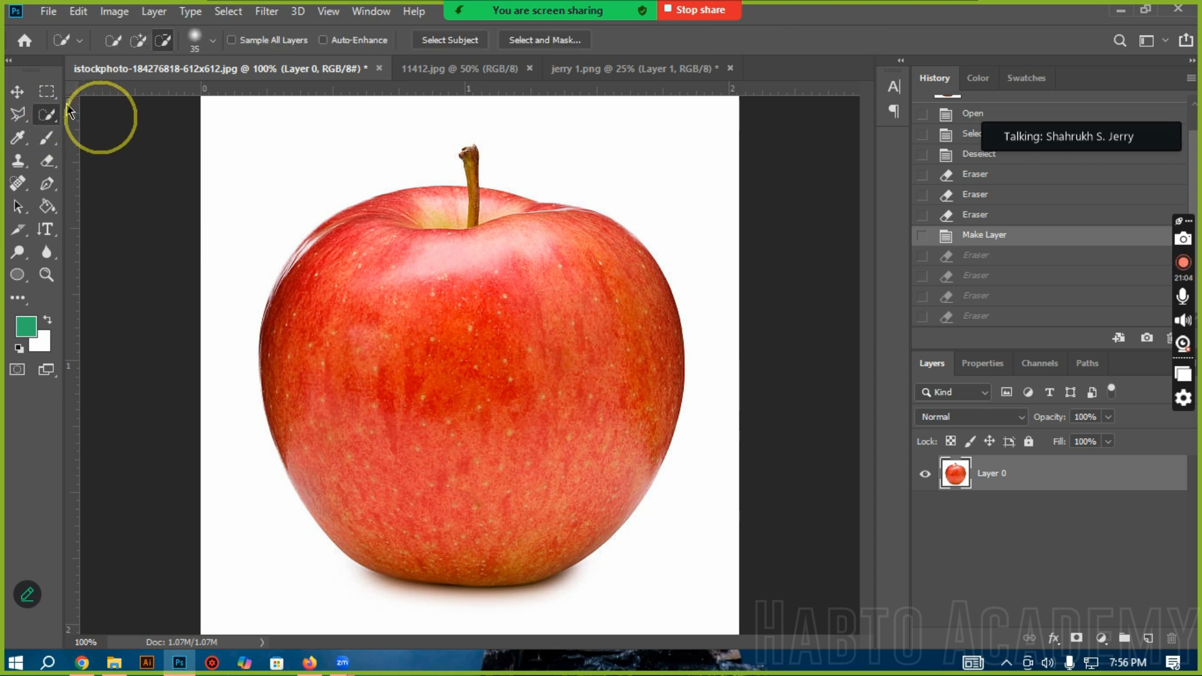
Step: Draw a Rectangular Marquee selection around the whole apple, including its stem
click(46, 91)
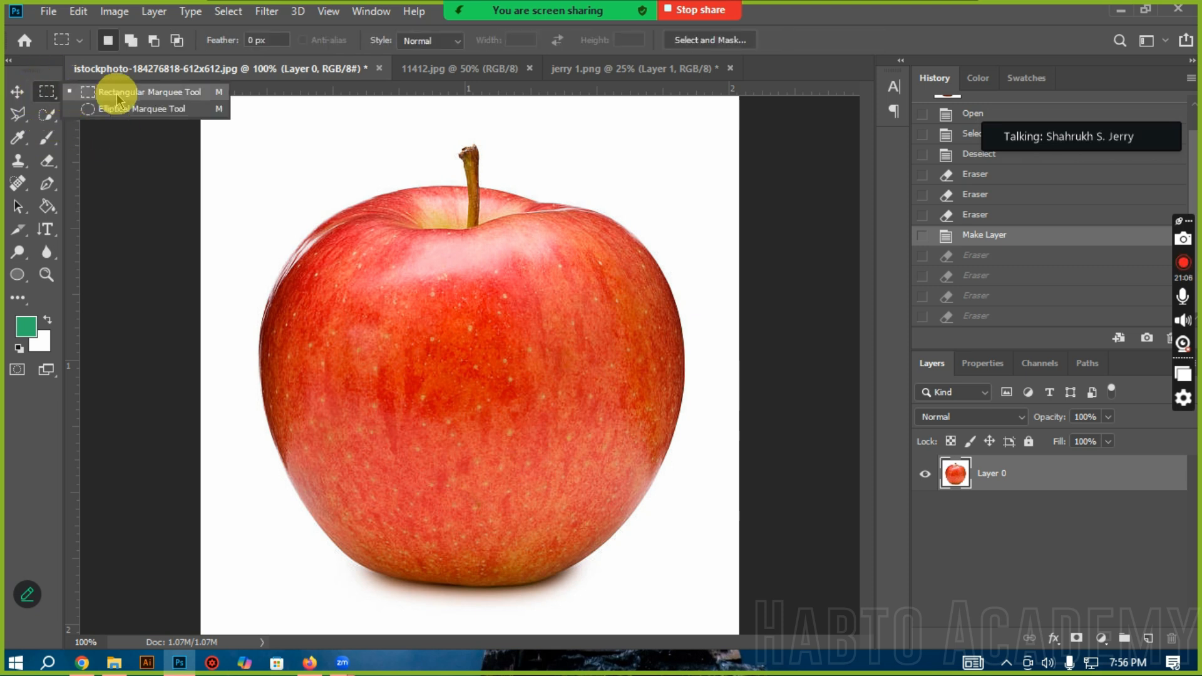
click(119, 99)
drag(262, 138, 680, 584)
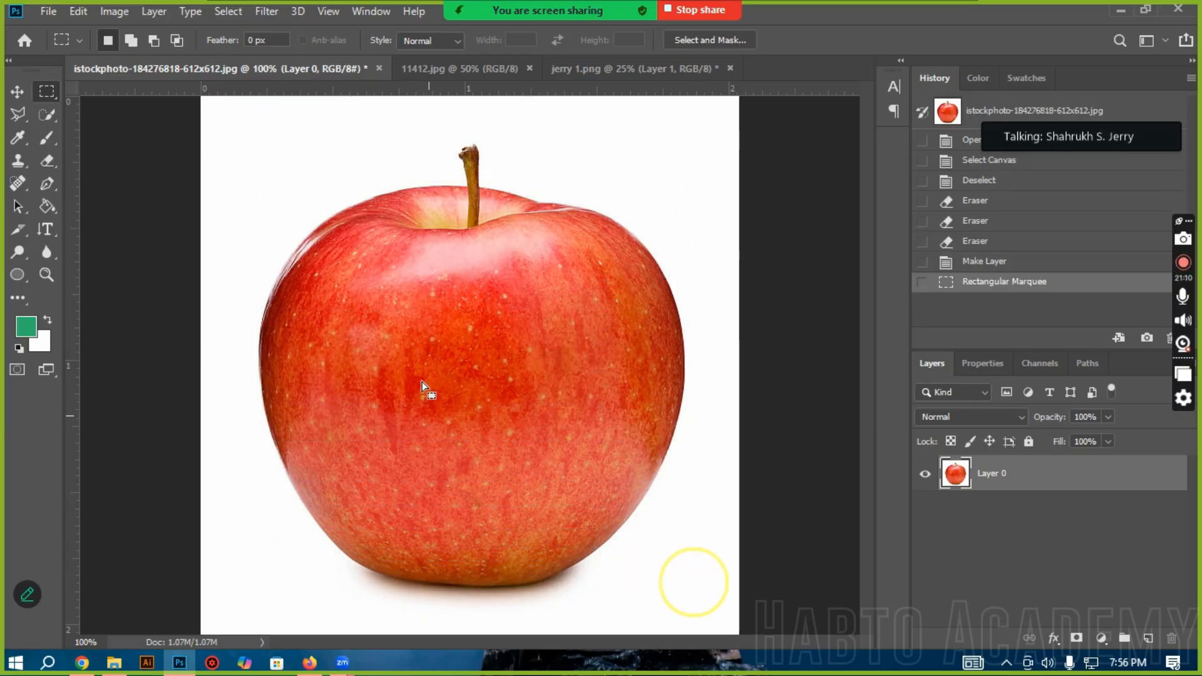
Step: Look over the commands available for the selection, try Deselect, and return to the Rectangular Marquee history state
right_click(471, 337)
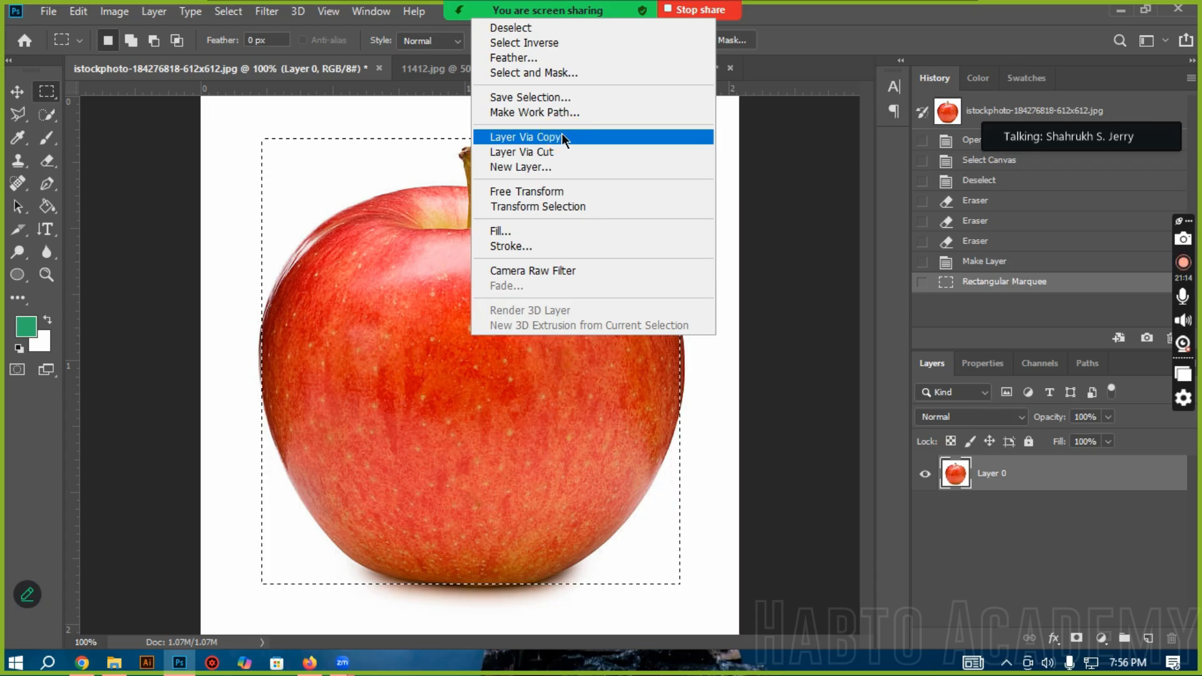
click(422, 346)
right_click(423, 348)
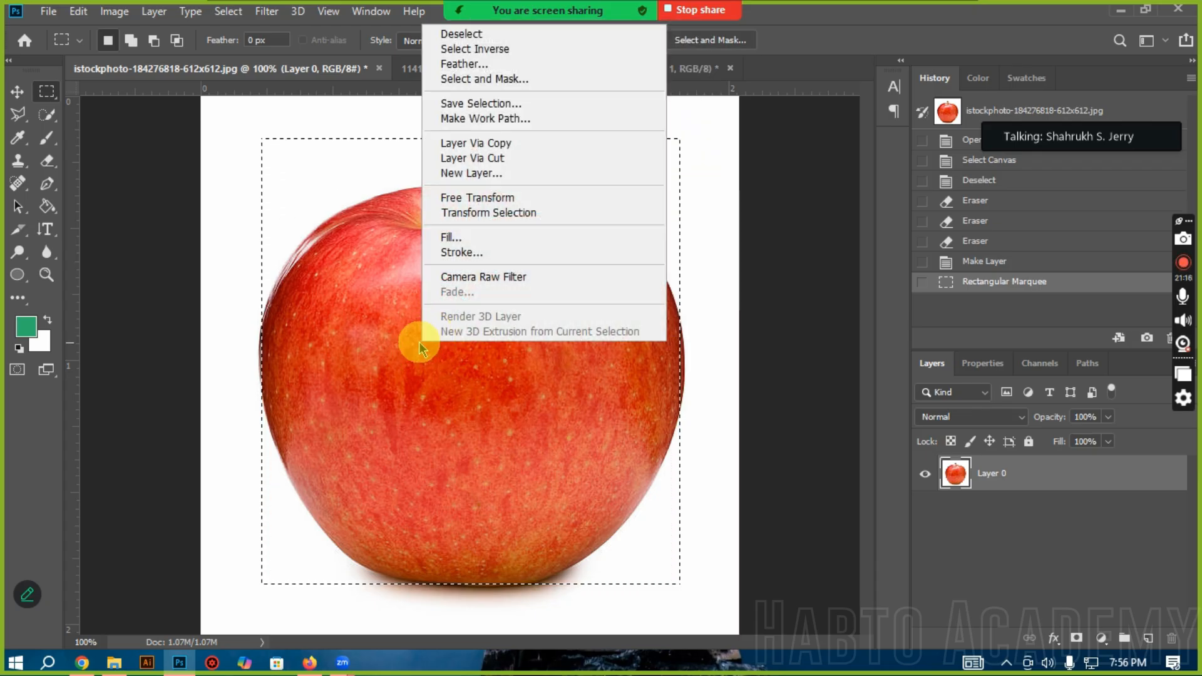
right_click(385, 312)
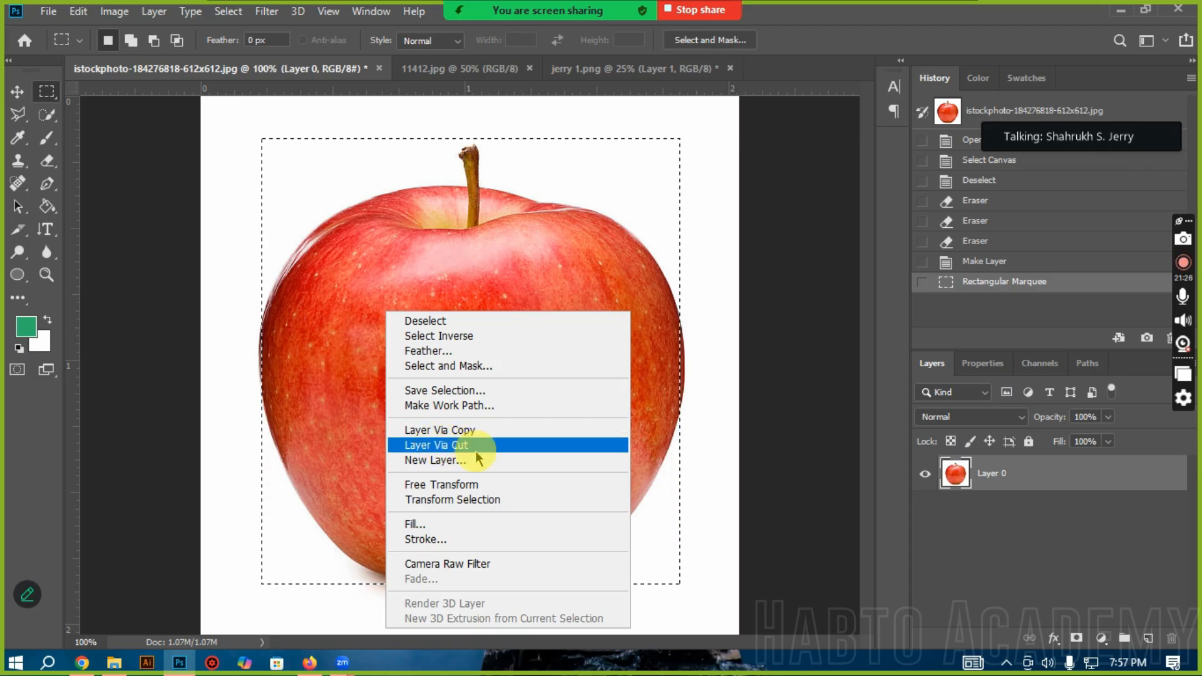
click(430, 321)
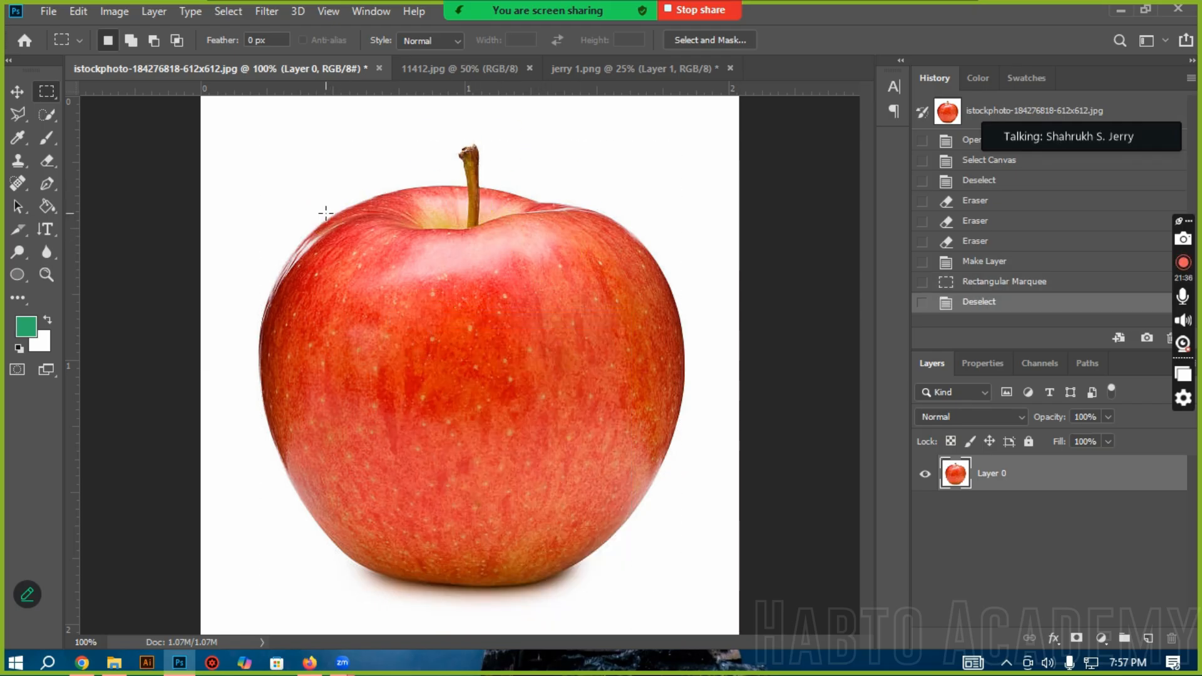
click(998, 282)
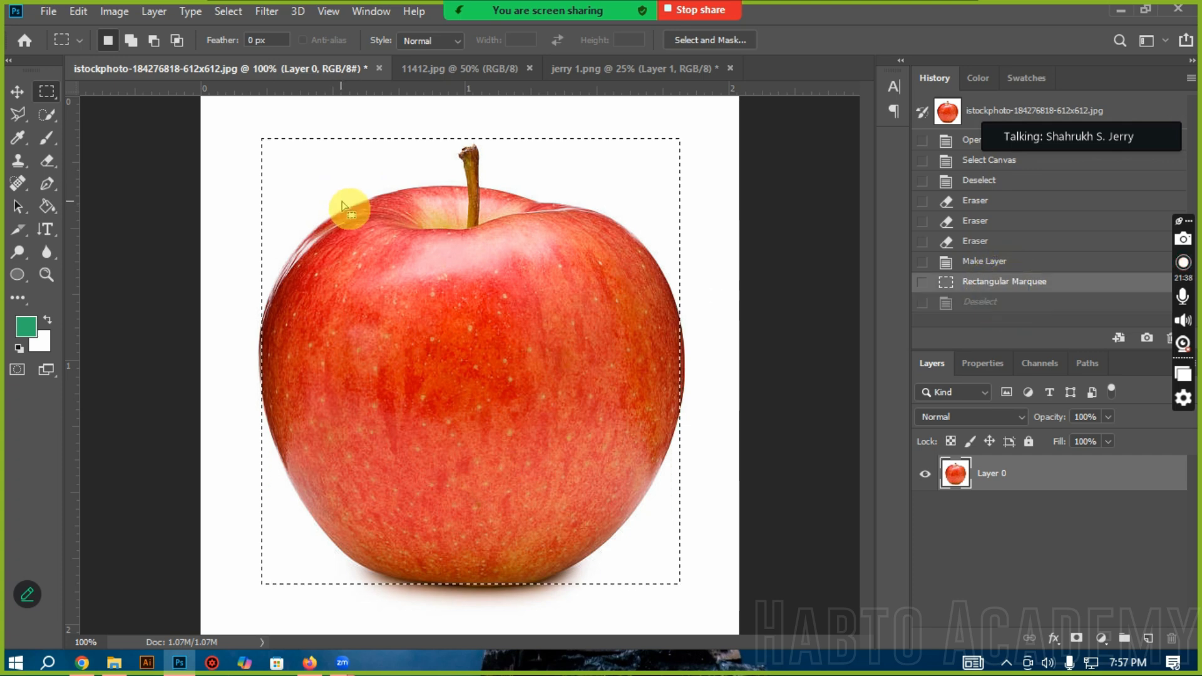
Step: Try inverting the selection and clearing the area outside the apple, and return to the Rectangular Marquee history state
right_click(346, 202)
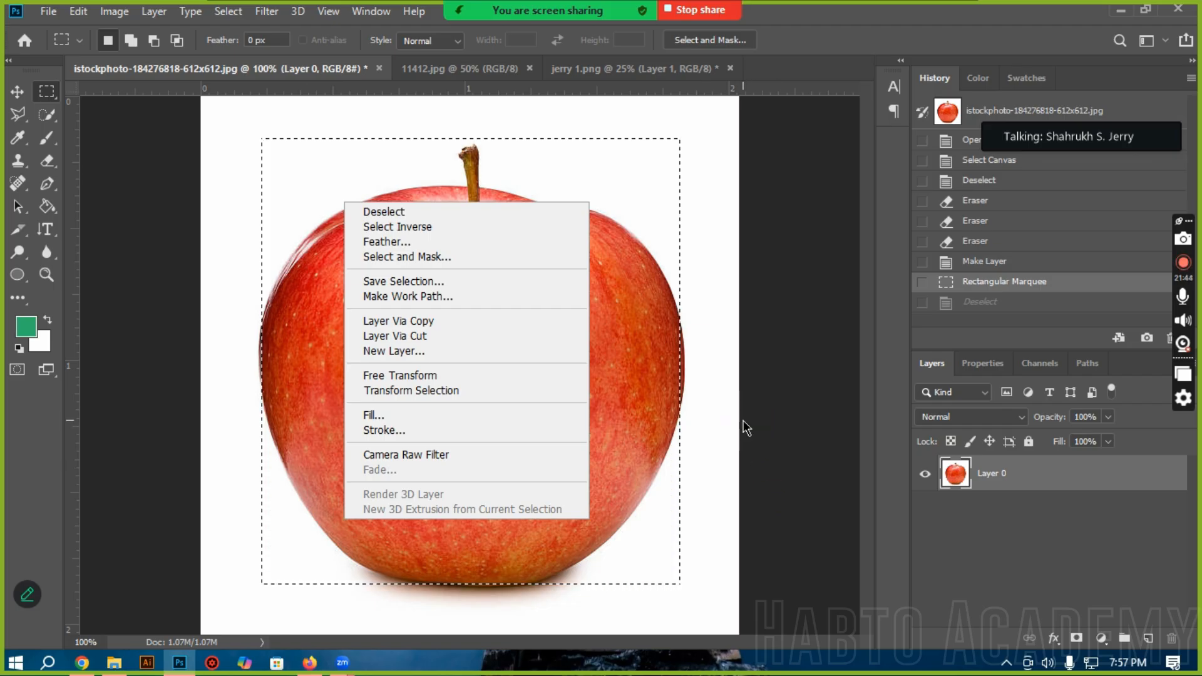
click(410, 231)
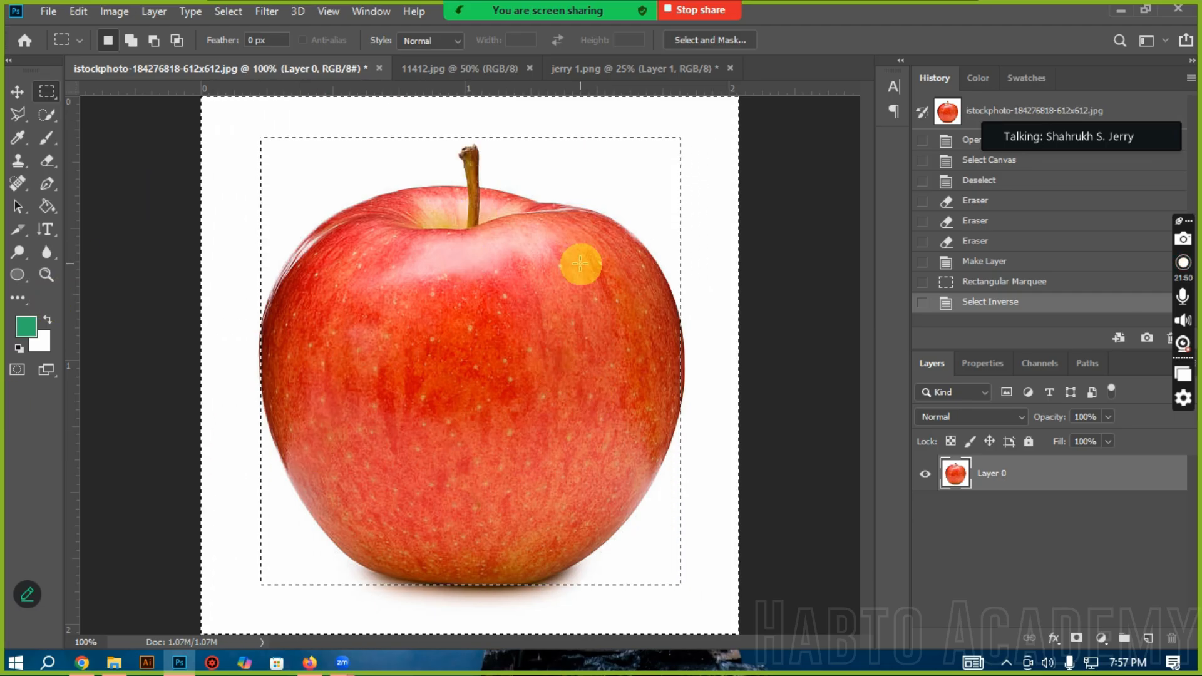
key(Delete)
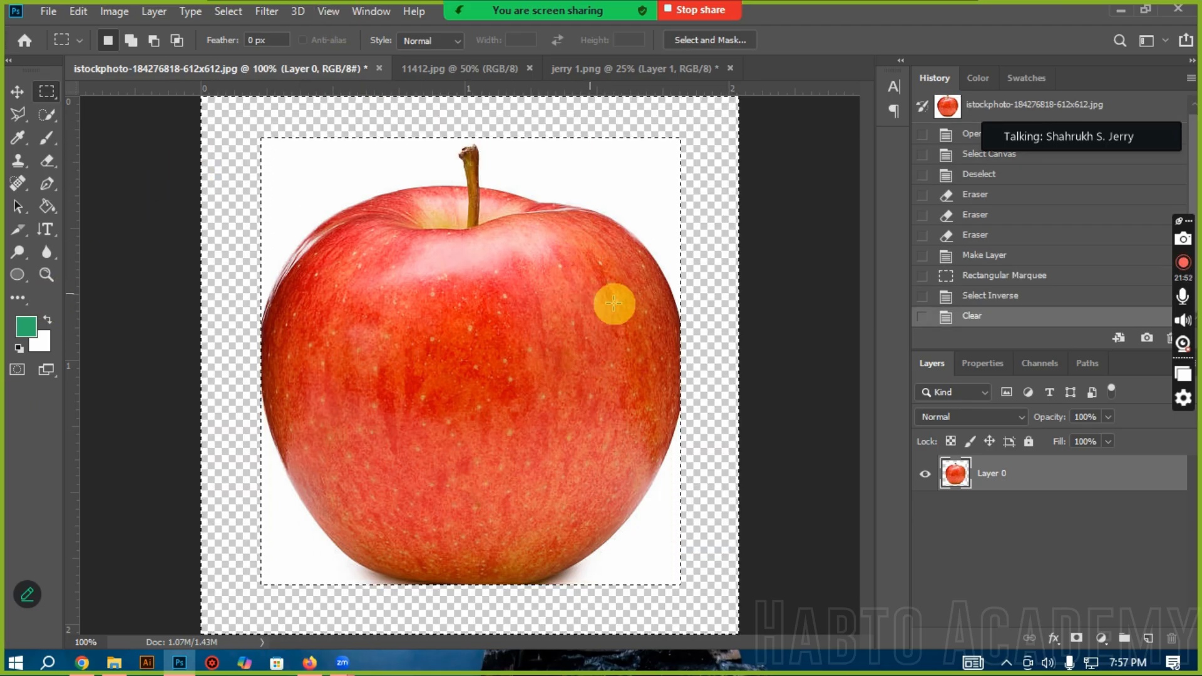
click(995, 295)
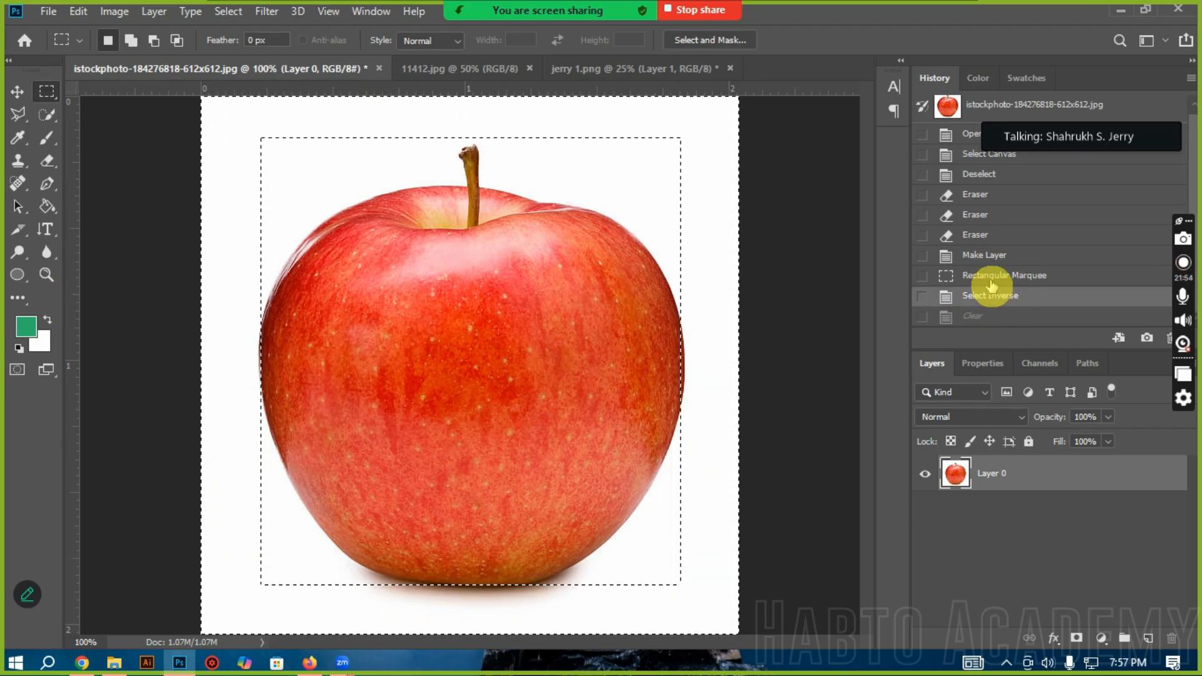
click(996, 276)
Step: Feather the rectangular selection by 5 pixels, delete the apple area inside it and deselect
right_click(492, 210)
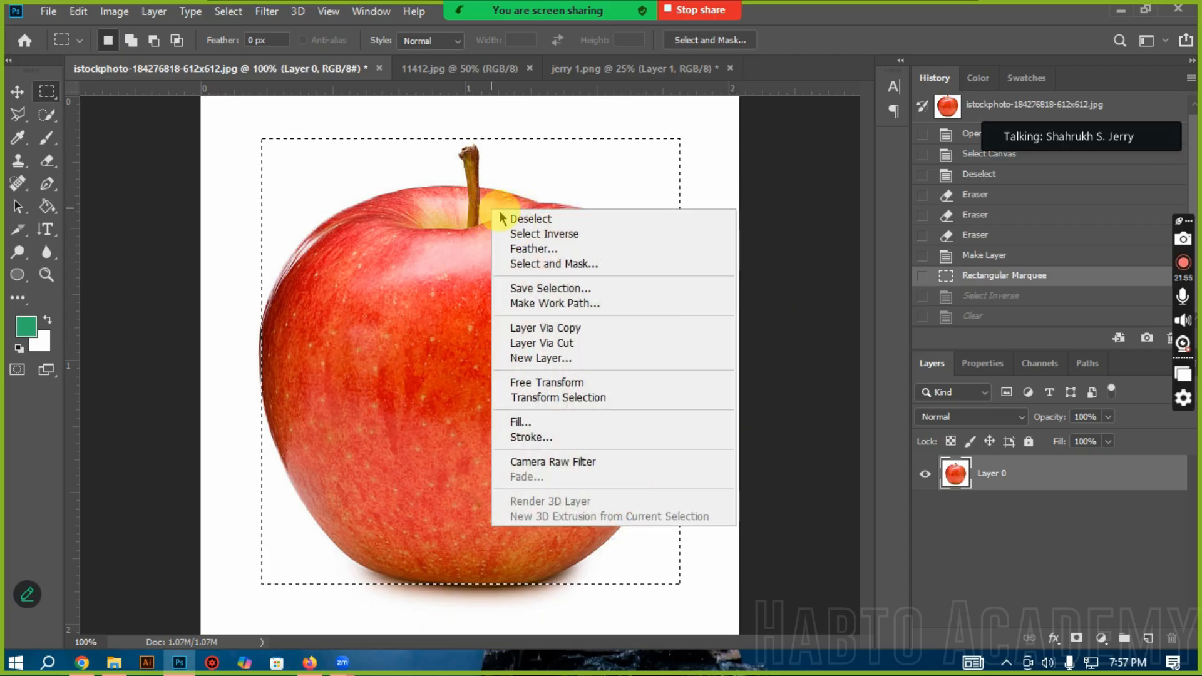
click(547, 249)
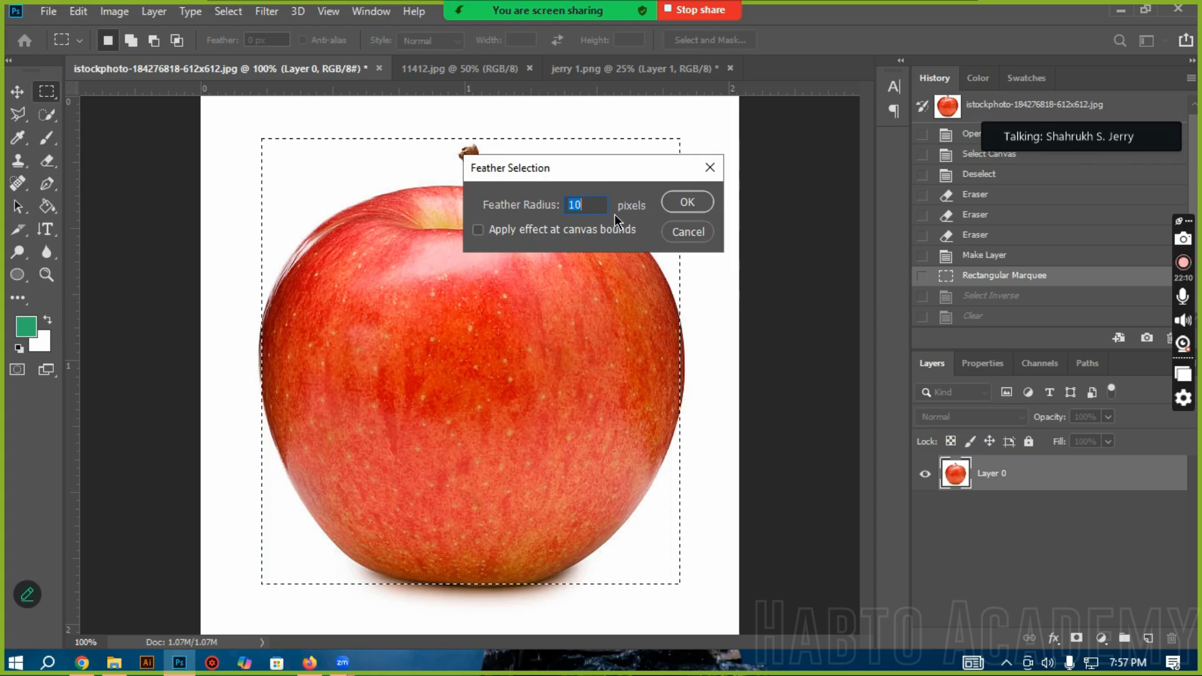
key(BackSpace)
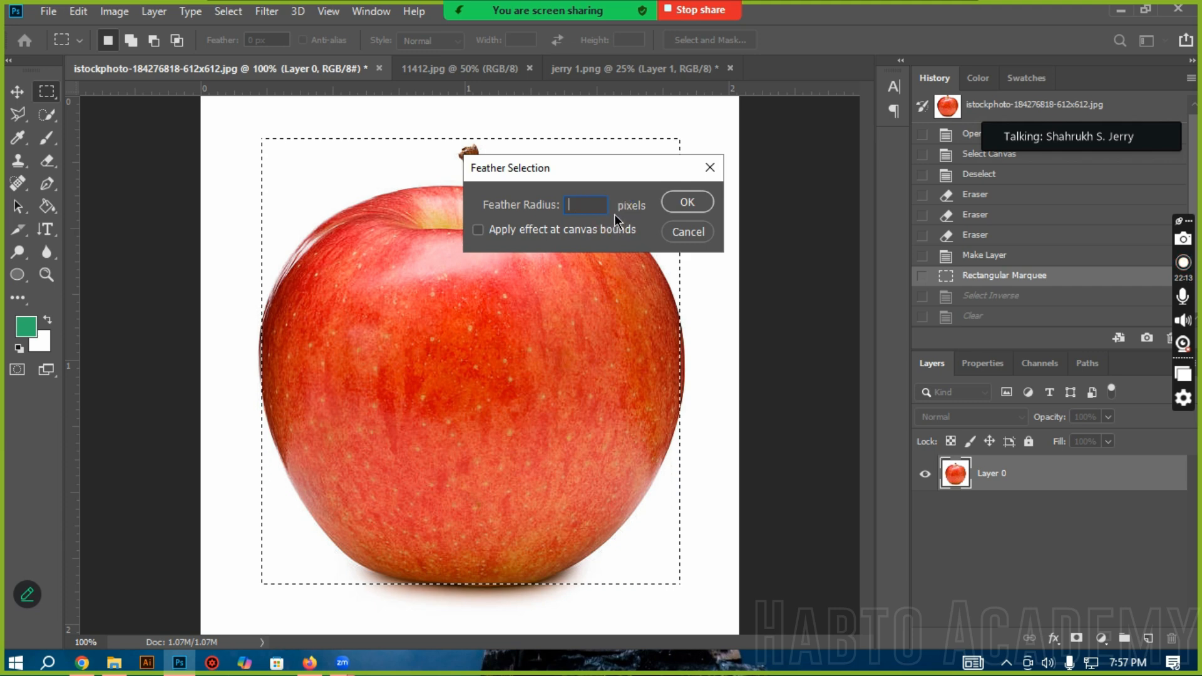
text(5)
key(Return)
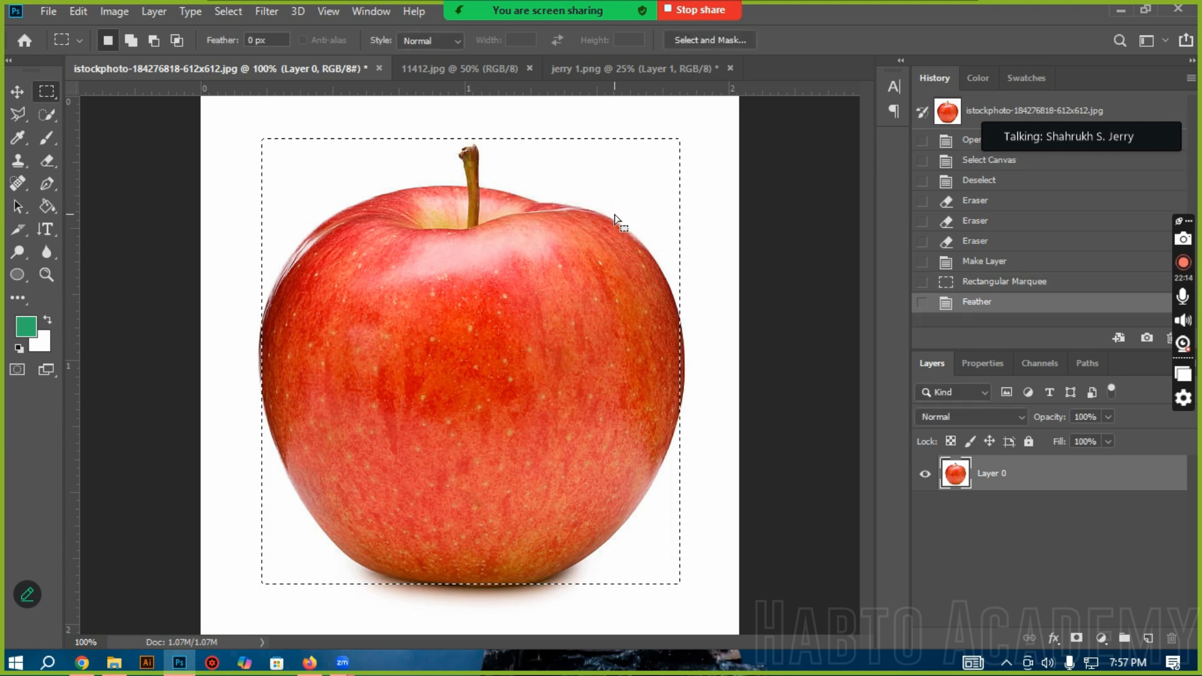
key(Delete)
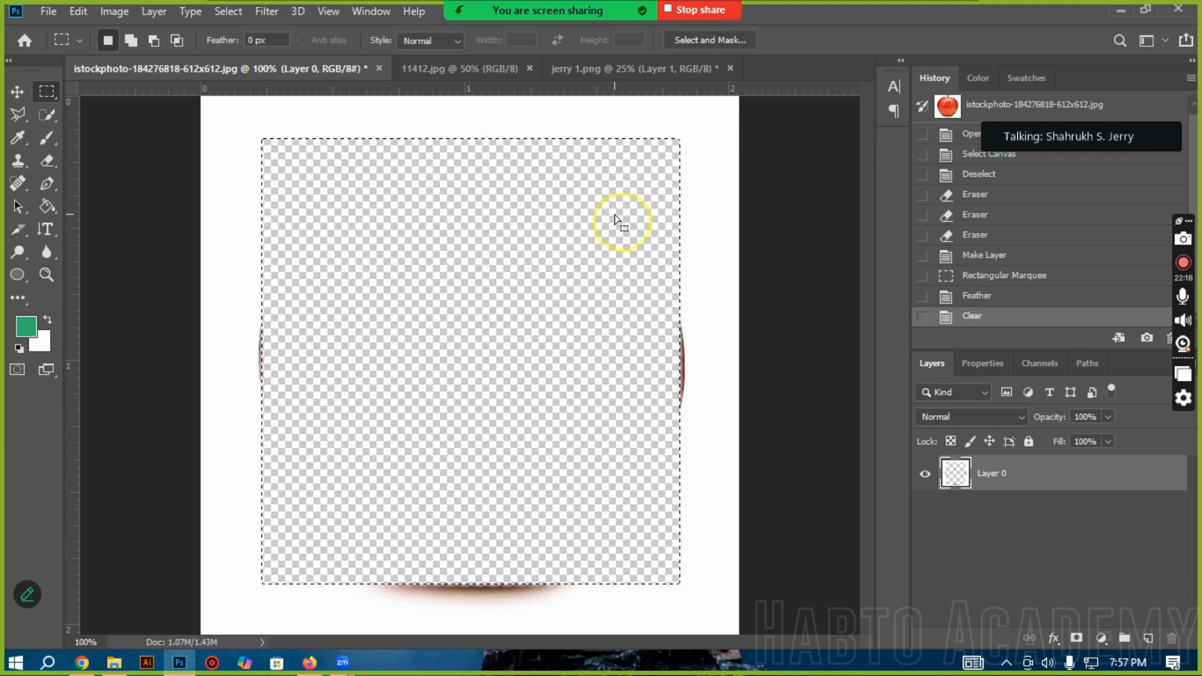
key(ctrl+d)
Step: Examine the feathered edge of the cleared rectangle at 800% magnification
click(687, 227)
click(726, 239)
click(730, 241)
click(730, 240)
ctrl+click(734, 247)
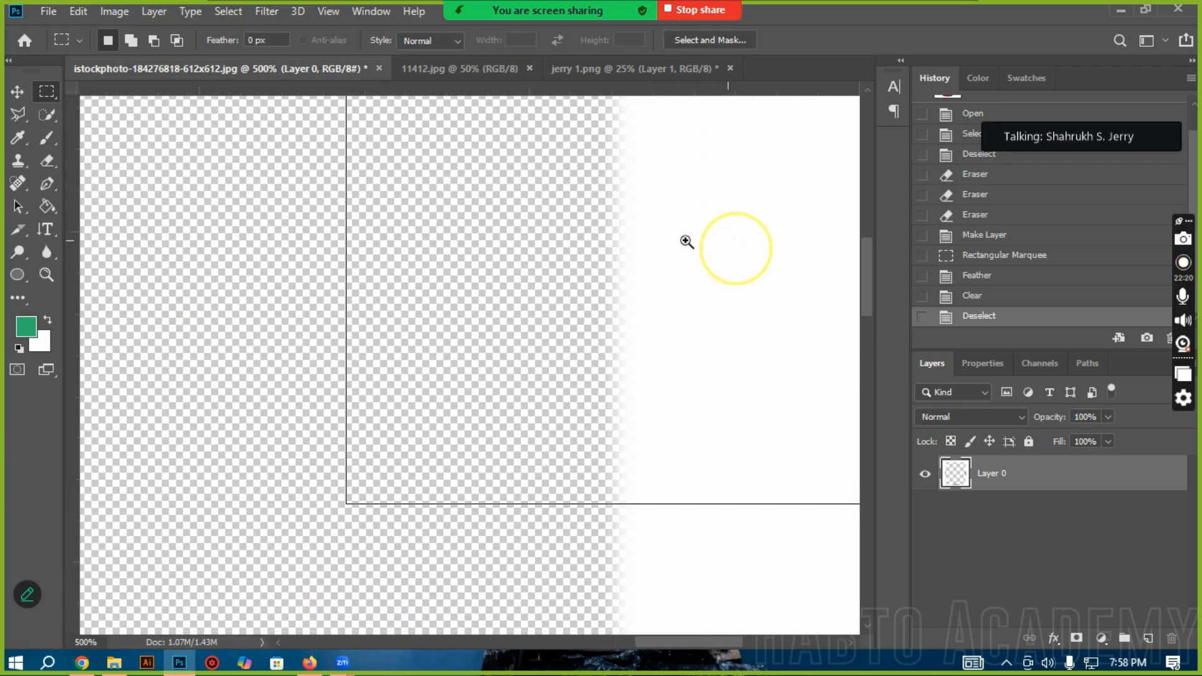
ctrl+click(631, 245)
ctrl+click(600, 235)
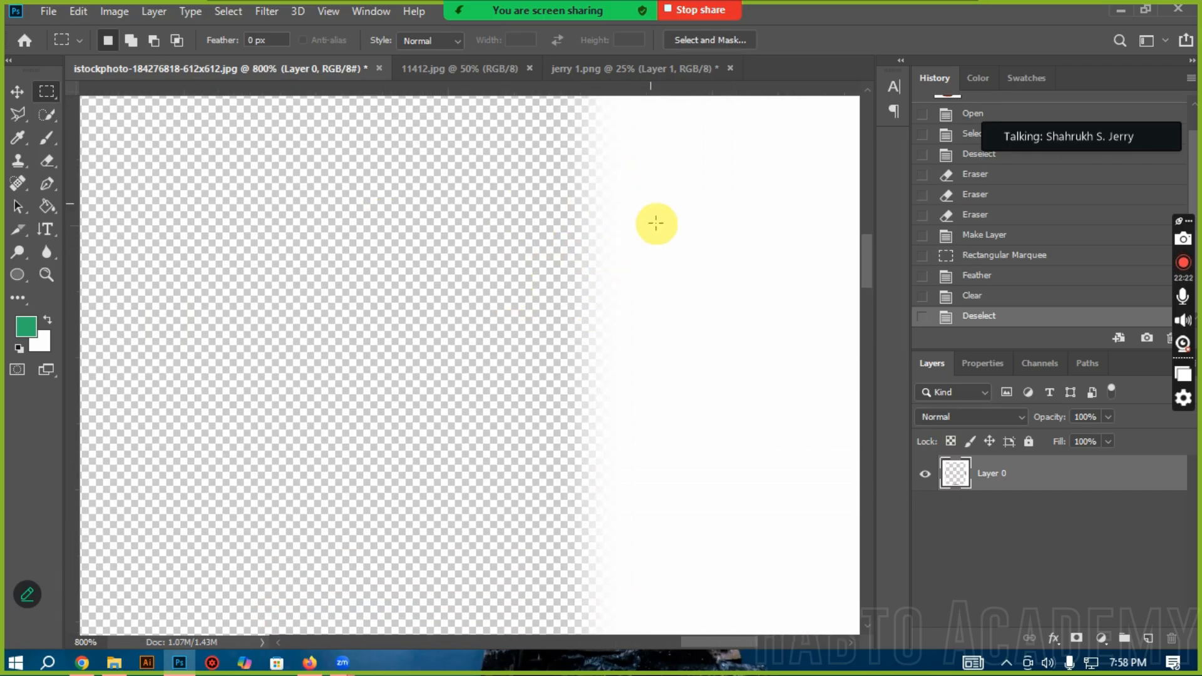
Step: Add a new layer, try a green brush stroke on Layer 0 across the feathered edge, and return to the New Layer history state
click(1144, 642)
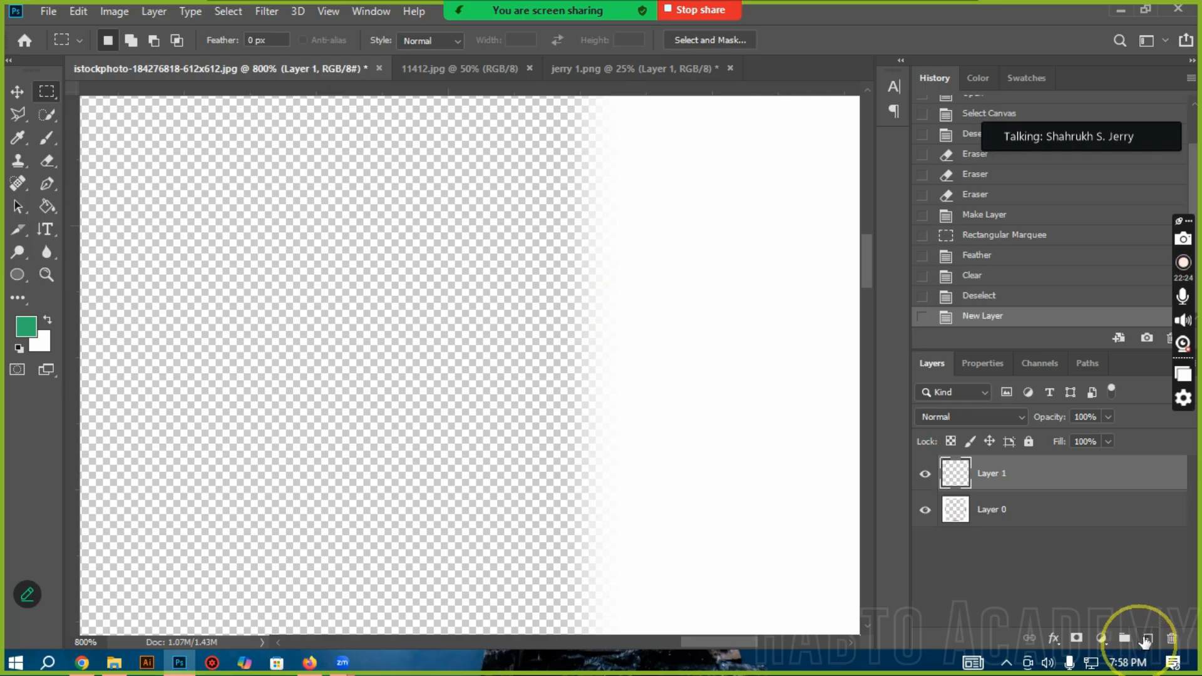
double_click(995, 509)
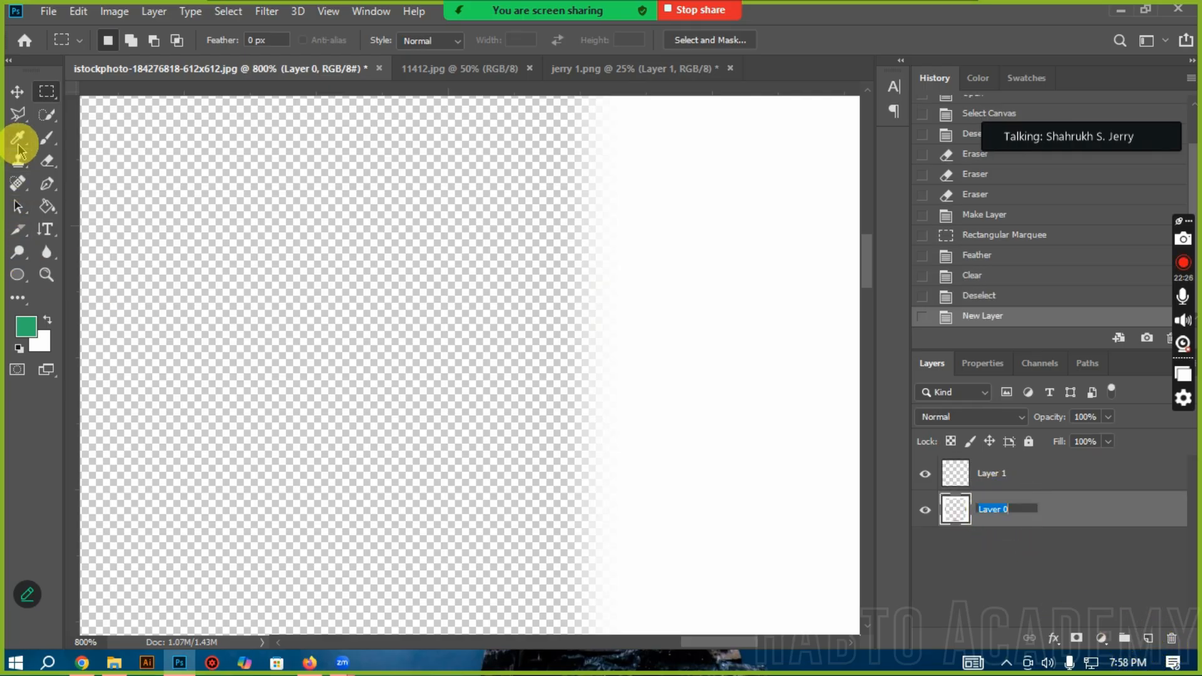
click(46, 137)
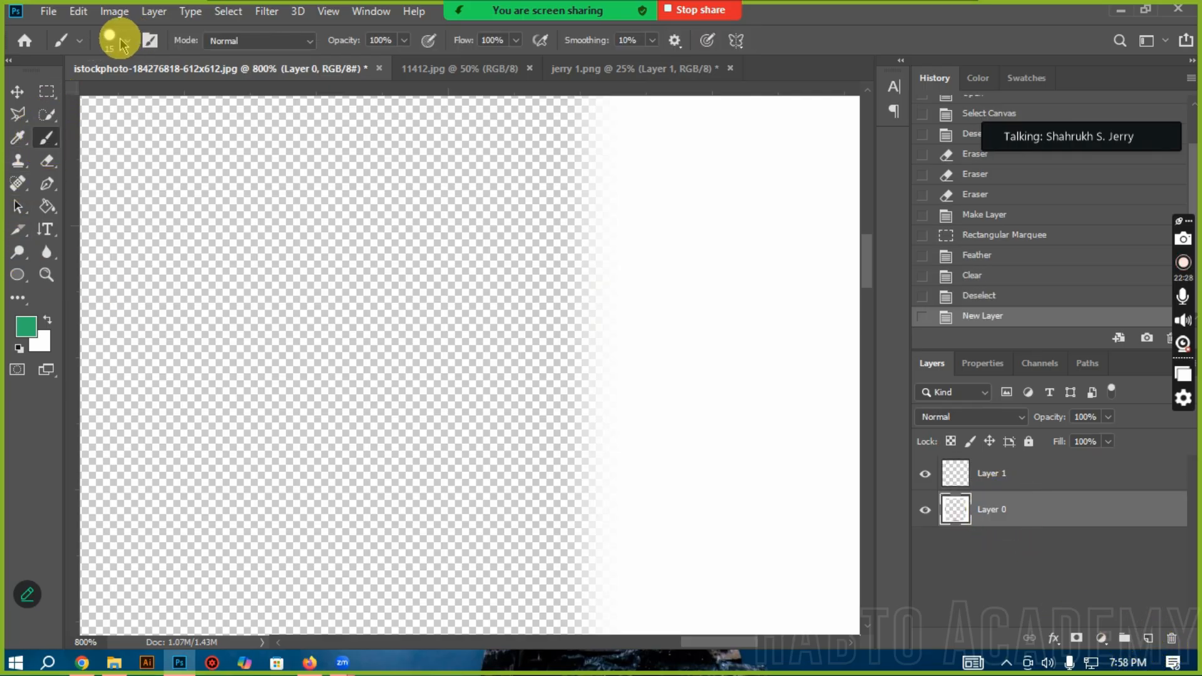
mouse_move(604, 282)
mouse_down()
mouse_move(604, 389)
mouse_move(604, 179)
mouse_up()
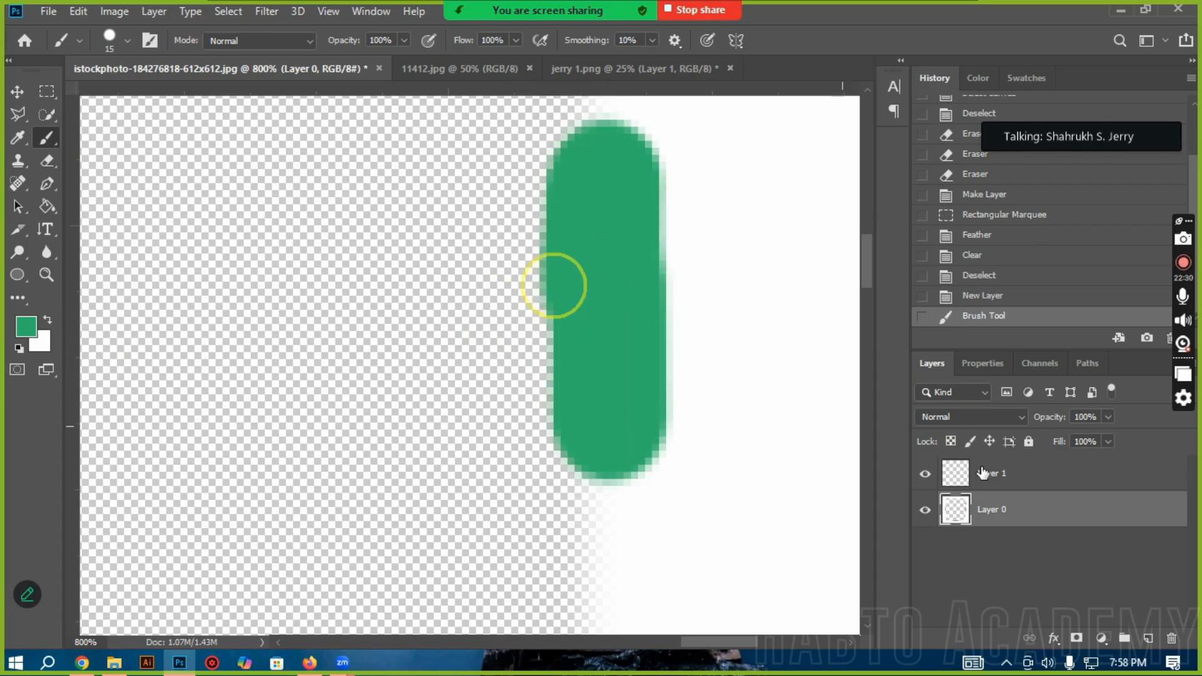
click(983, 295)
Step: Move Layer 1 below Layer 0 and paint two green 15 px brush strokes along the feathered edge
drag(999, 474, 993, 518)
mouse_move(570, 210)
mouse_down()
mouse_move(551, 310)
mouse_move(558, 510)
mouse_move(585, 193)
mouse_up()
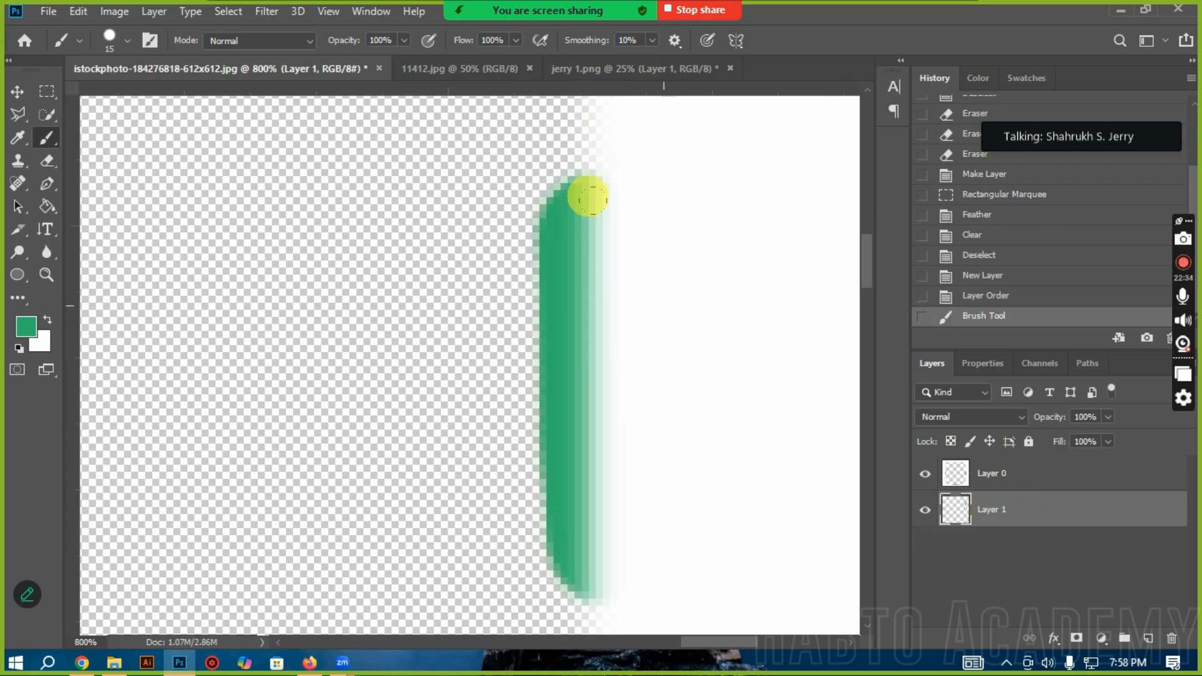
drag(479, 188, 478, 537)
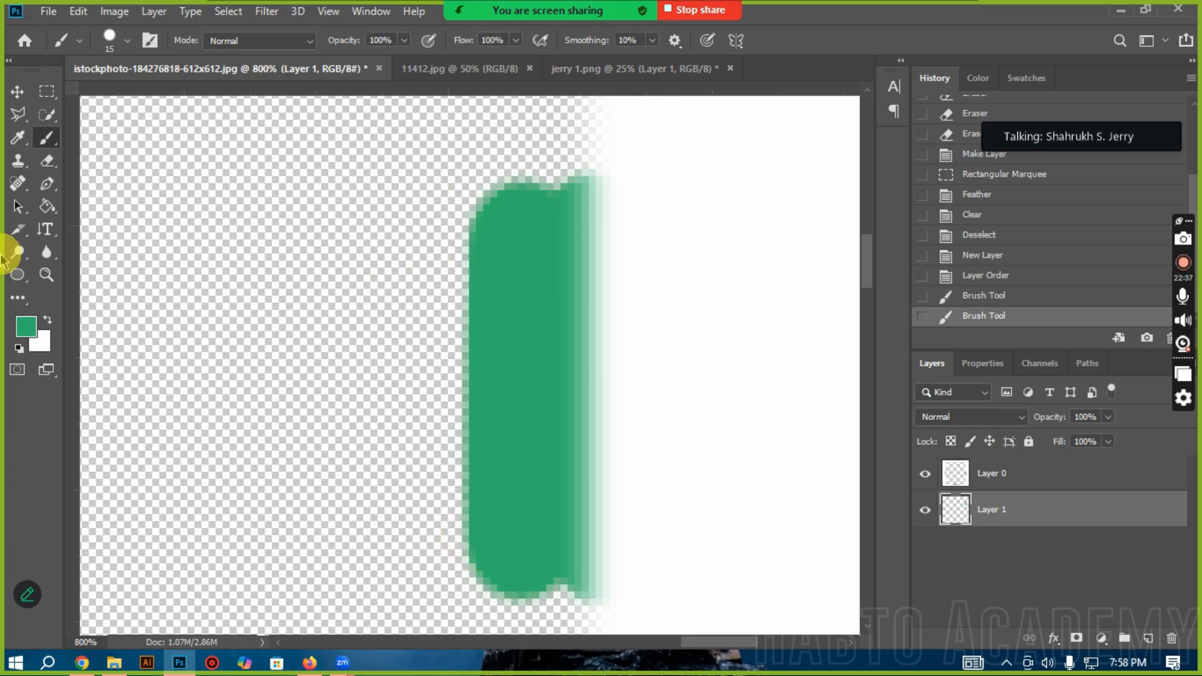
click(17, 91)
scroll(429, 461, down, 3)
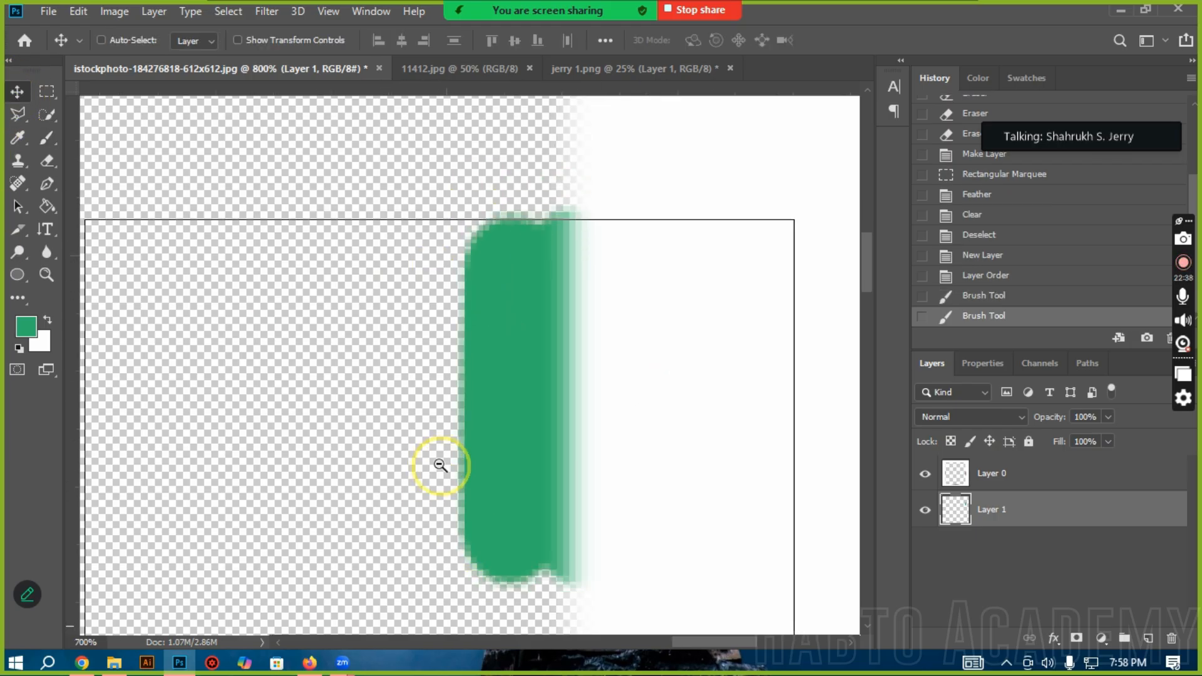
Step: Step back through the history past the brush strokes, new layer and feathering to the Rectangular Marquee state
click(1040, 275)
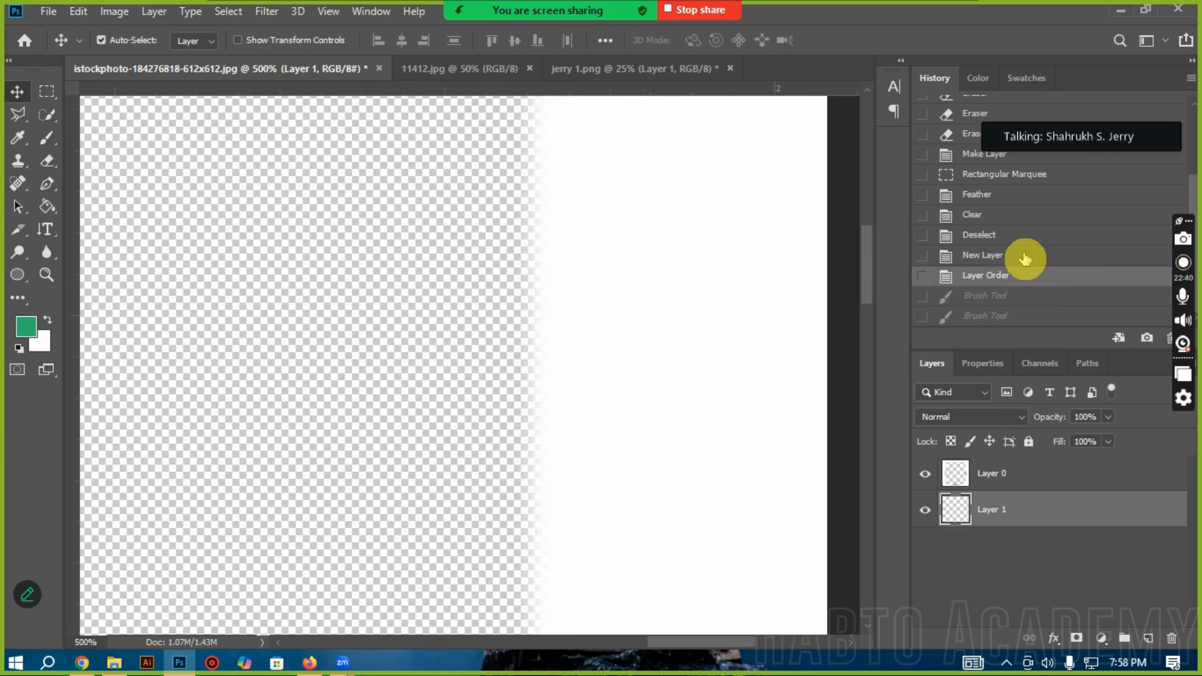
click(1014, 257)
click(1004, 237)
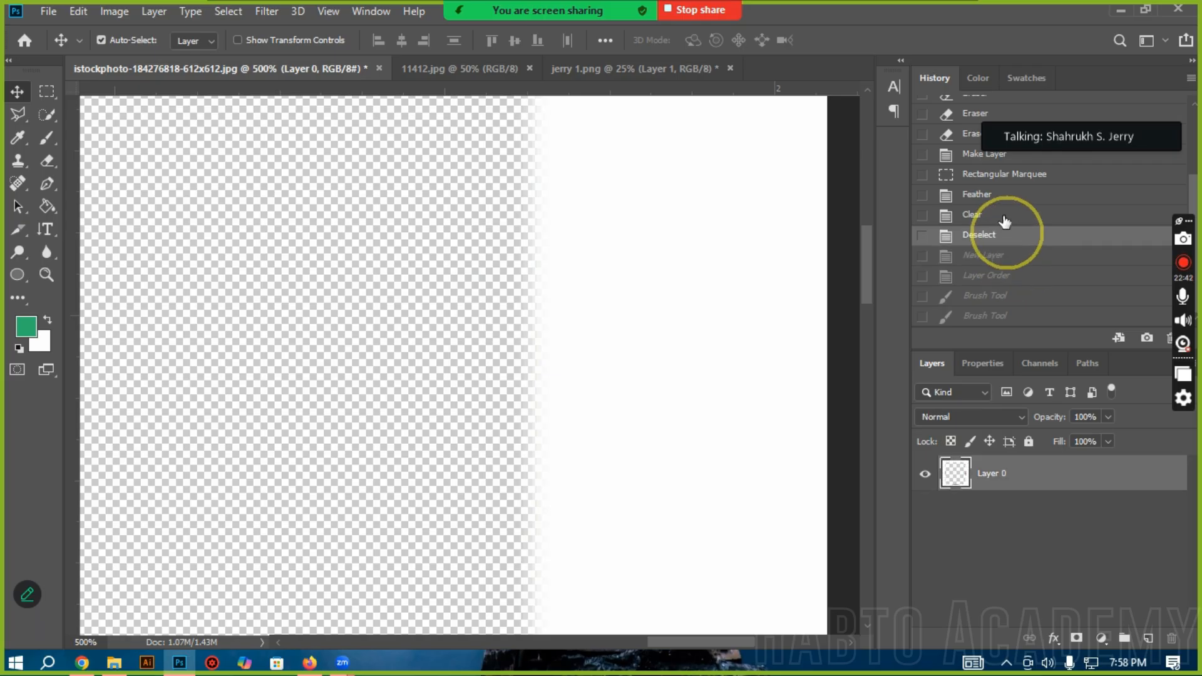
click(994, 197)
click(995, 178)
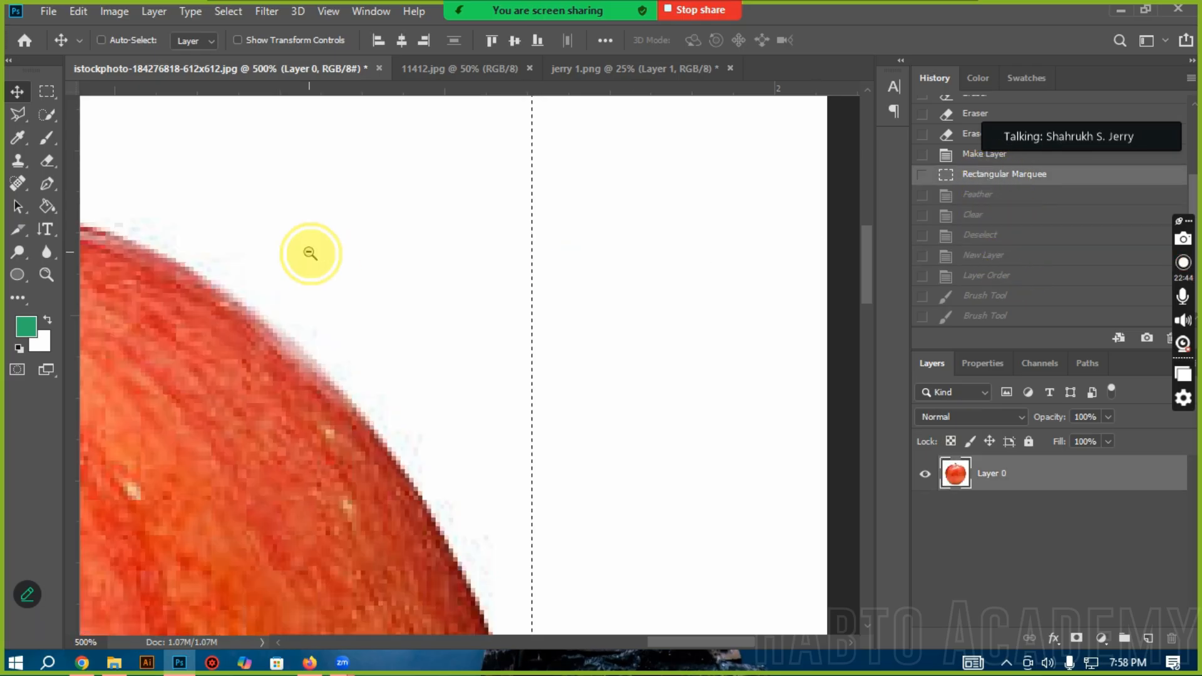
Step: Clear the unfeathered rectangular selection on Layer 0 and add a new layer placed beneath it
ctrl+alt+click(310, 253)
ctrl+alt+click(310, 253)
ctrl+alt+click(331, 266)
scroll(340, 273, left, 3)
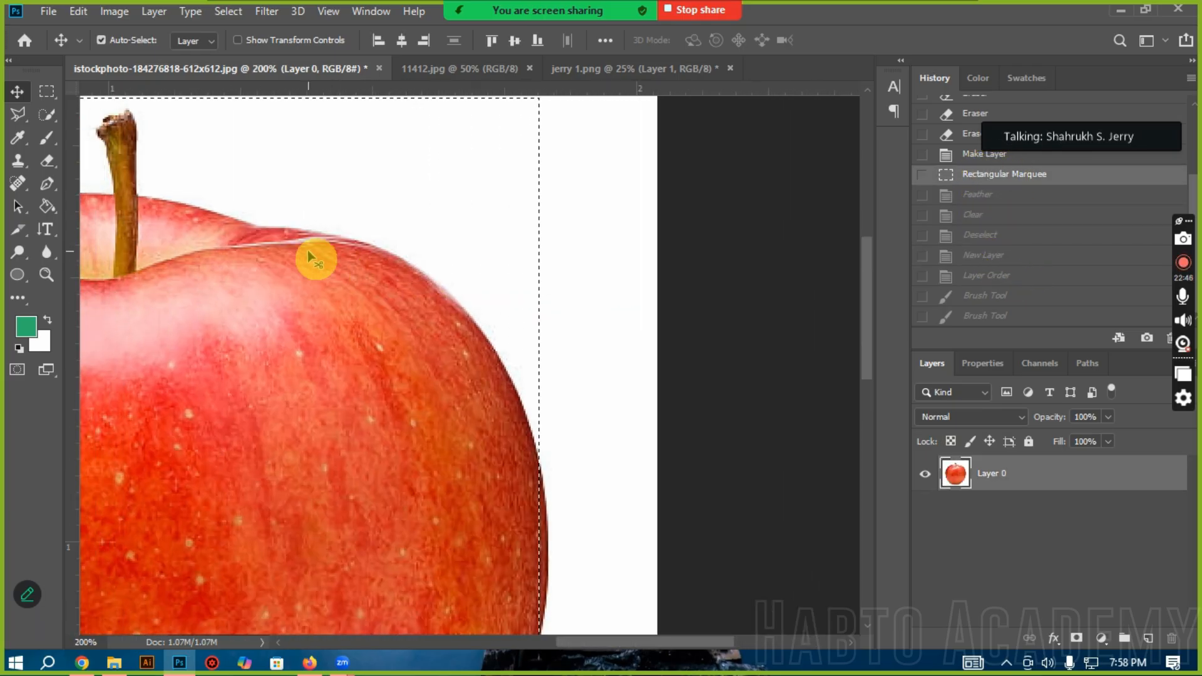
key(Delete)
click(1148, 638)
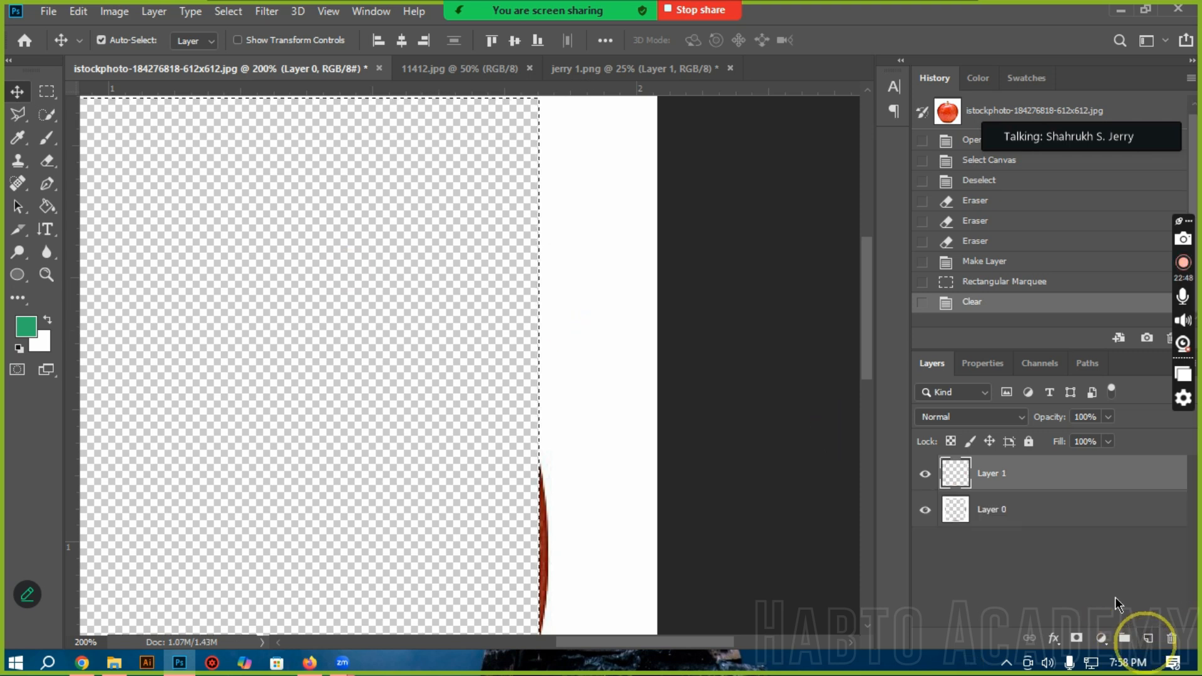
drag(1034, 478, 1034, 523)
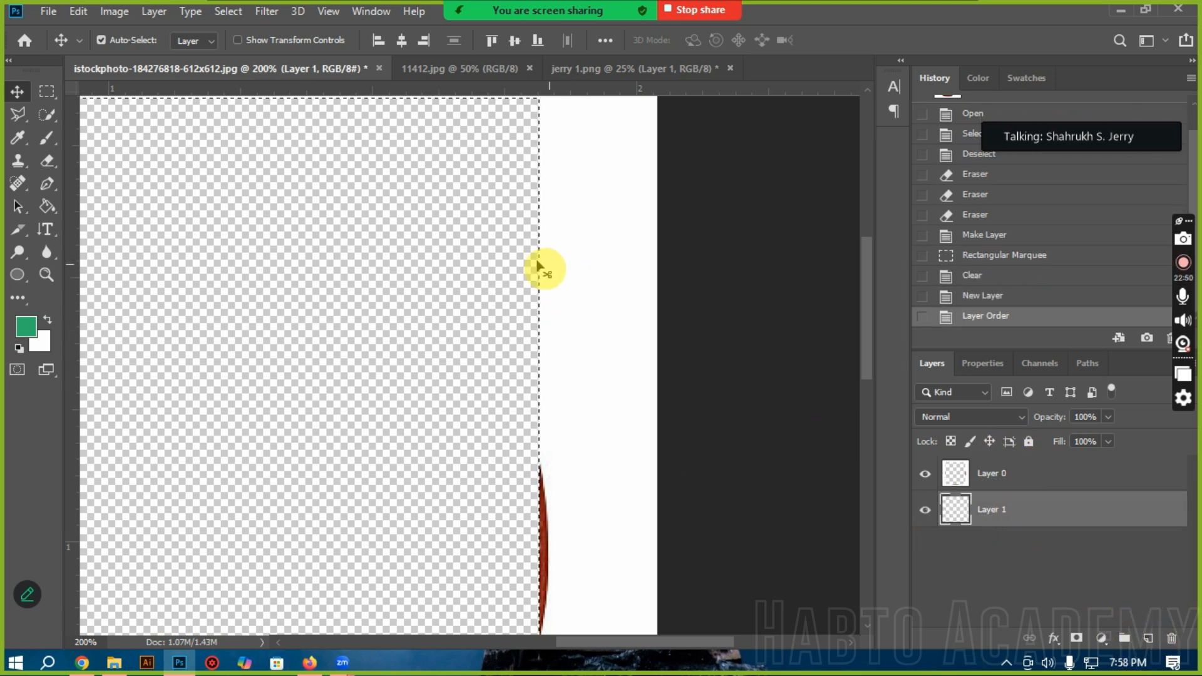
click(1114, 505)
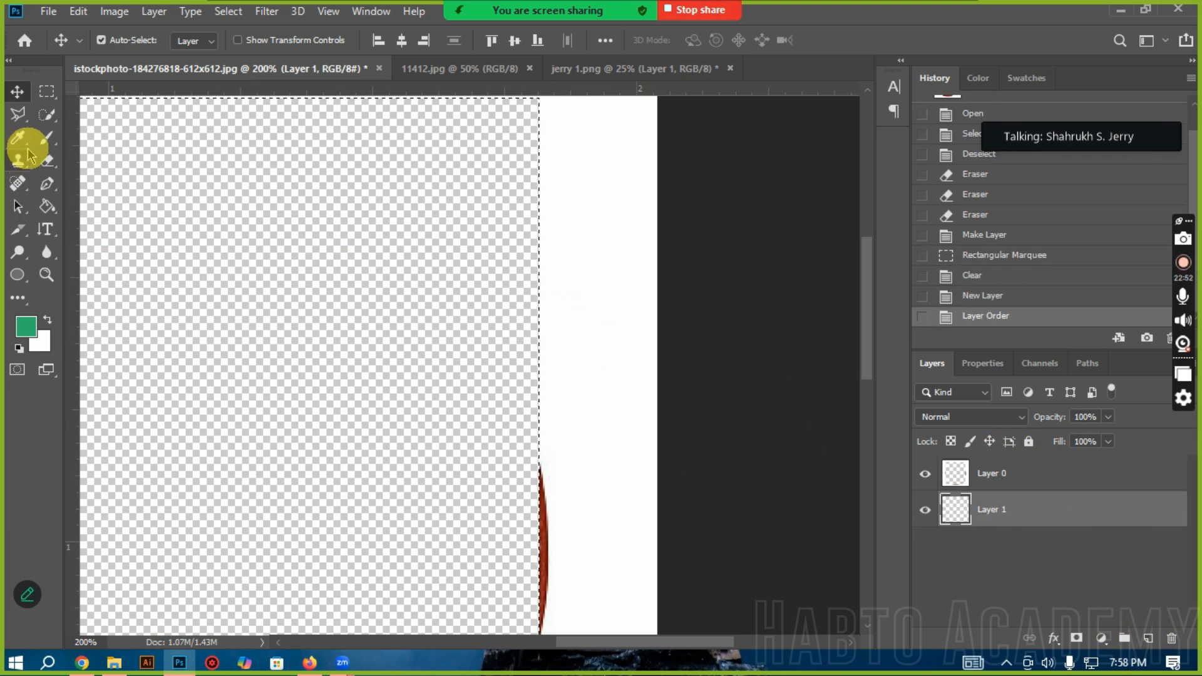
Step: Paint a green brush stroke on Layer 1 along the hard edge of the cleared rectangle and deselect
click(46, 138)
drag(537, 232, 537, 396)
ctrl+click(527, 234)
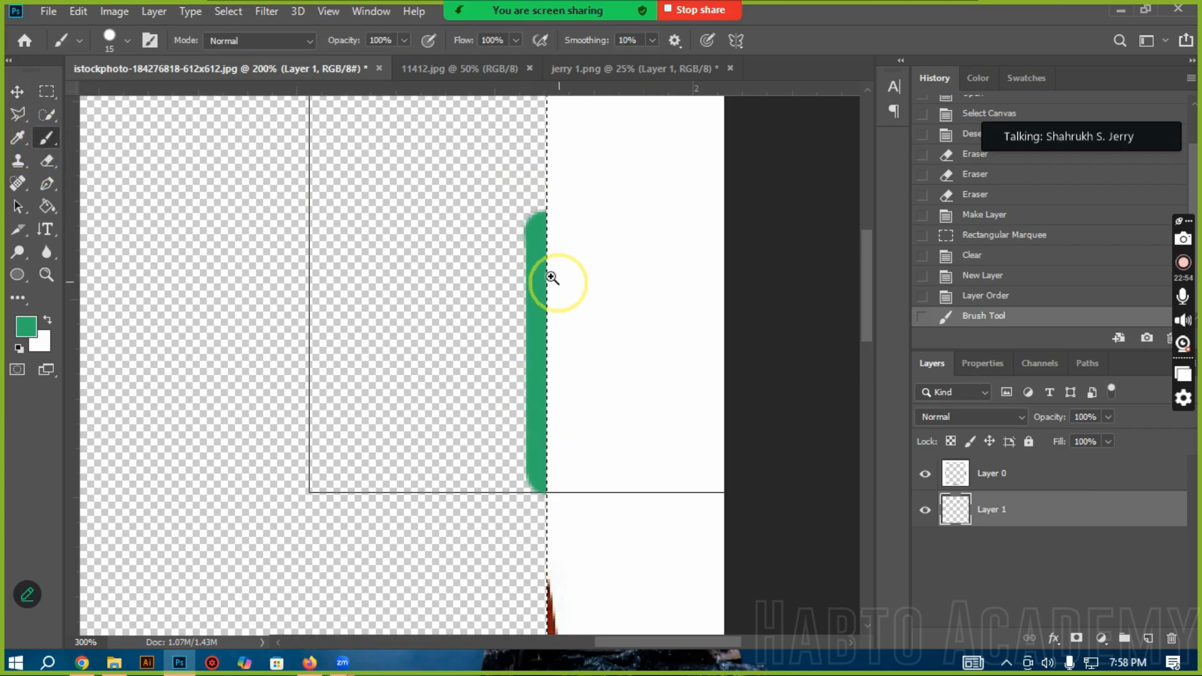
ctrl+click(551, 278)
ctrl+click(551, 278)
ctrl+click(551, 277)
ctrl+click(551, 278)
ctrl+click(552, 277)
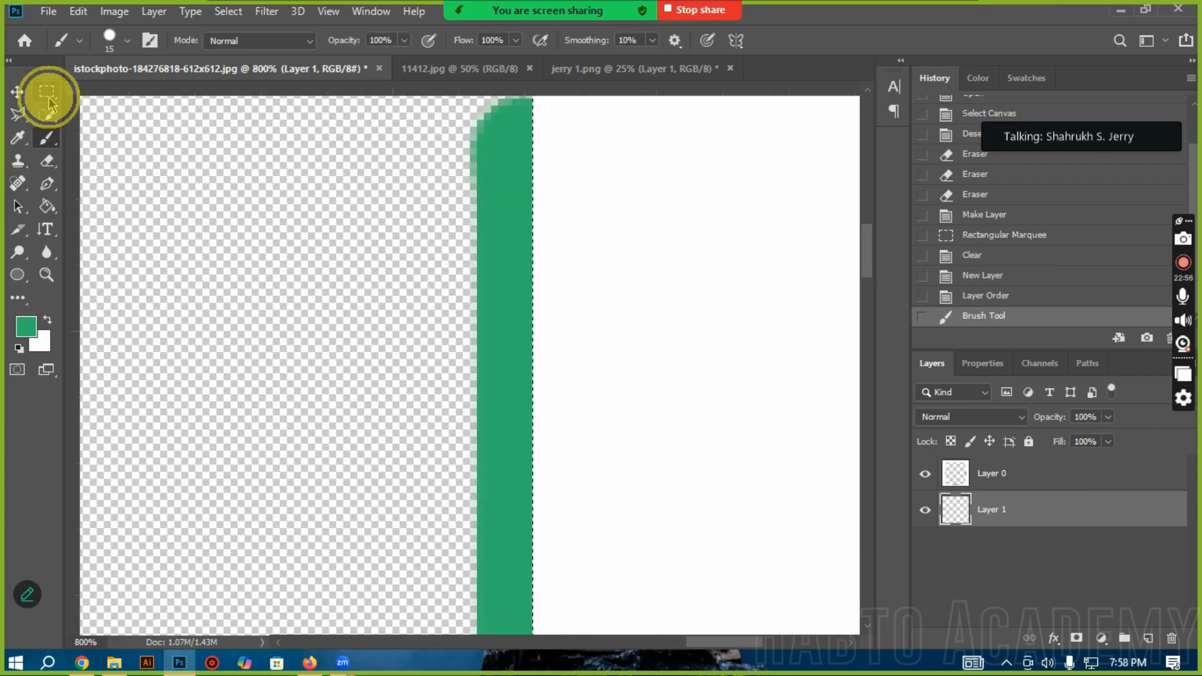
click(47, 94)
click(378, 296)
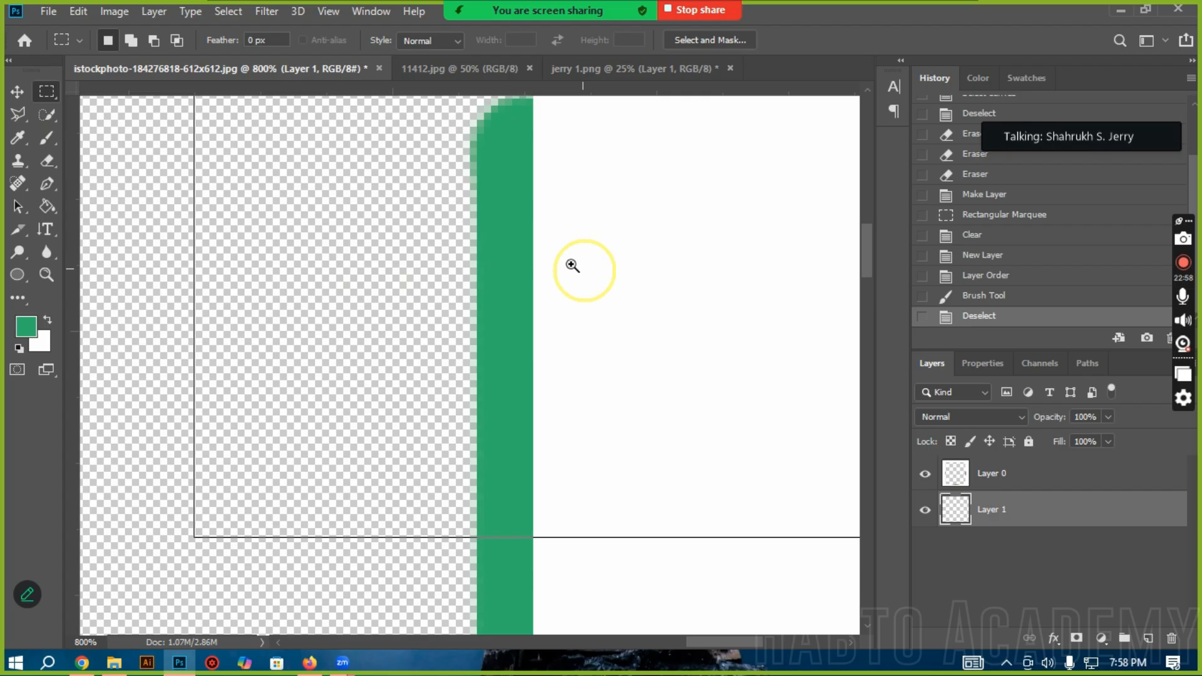
Step: Examine the unfeathered edge beside the green stroke up close and at 100% magnification, dismissing the meeting upgrade offer
ctrl+click(576, 265)
alt+click(533, 432)
alt+click(532, 432)
alt+click(533, 432)
alt+click(532, 432)
alt+click(533, 432)
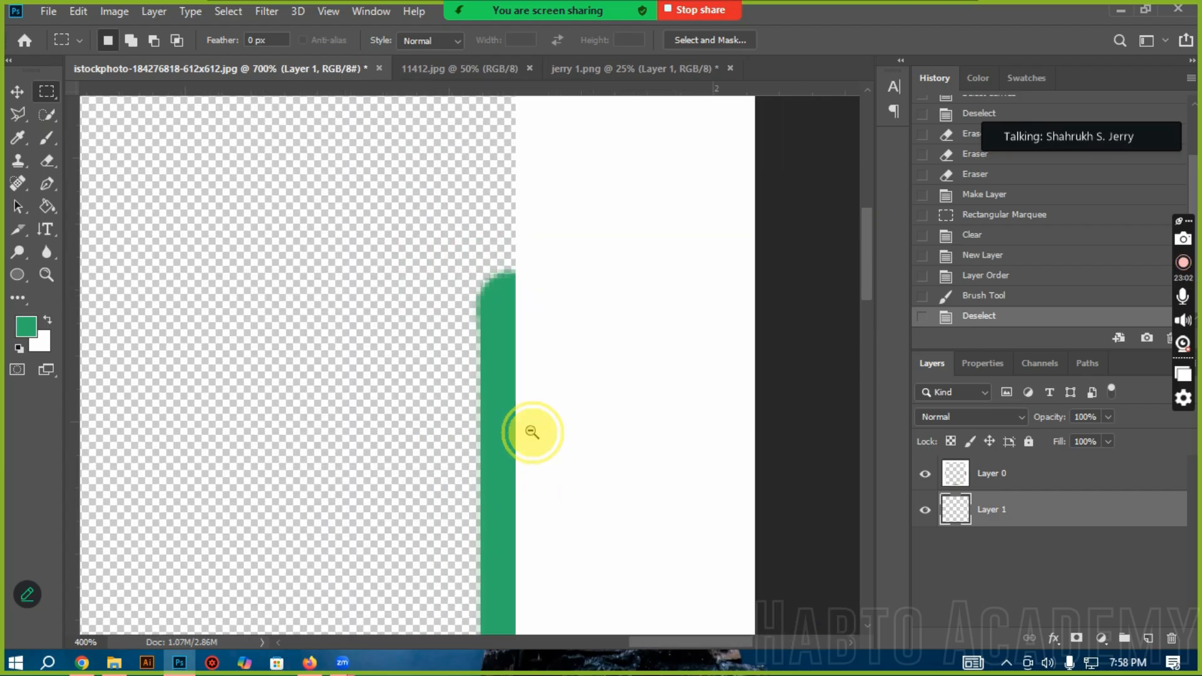
alt+click(533, 432)
alt+click(533, 432)
alt+click(532, 432)
alt+click(532, 432)
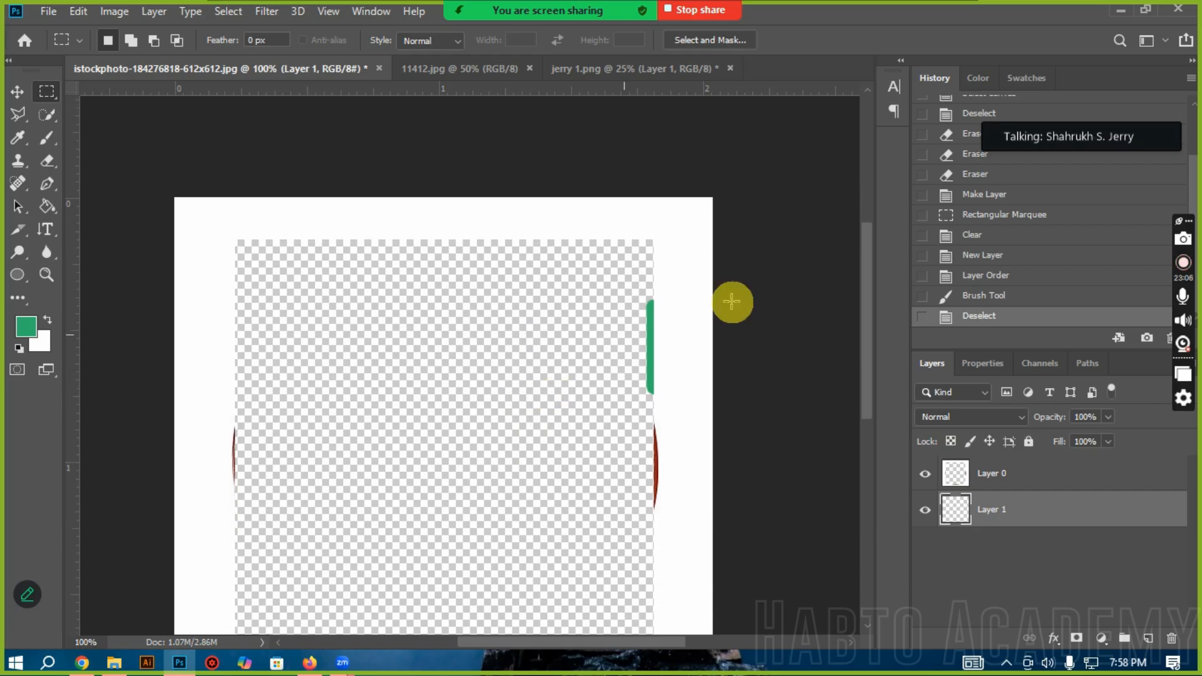
scroll(626, 460, down, 2)
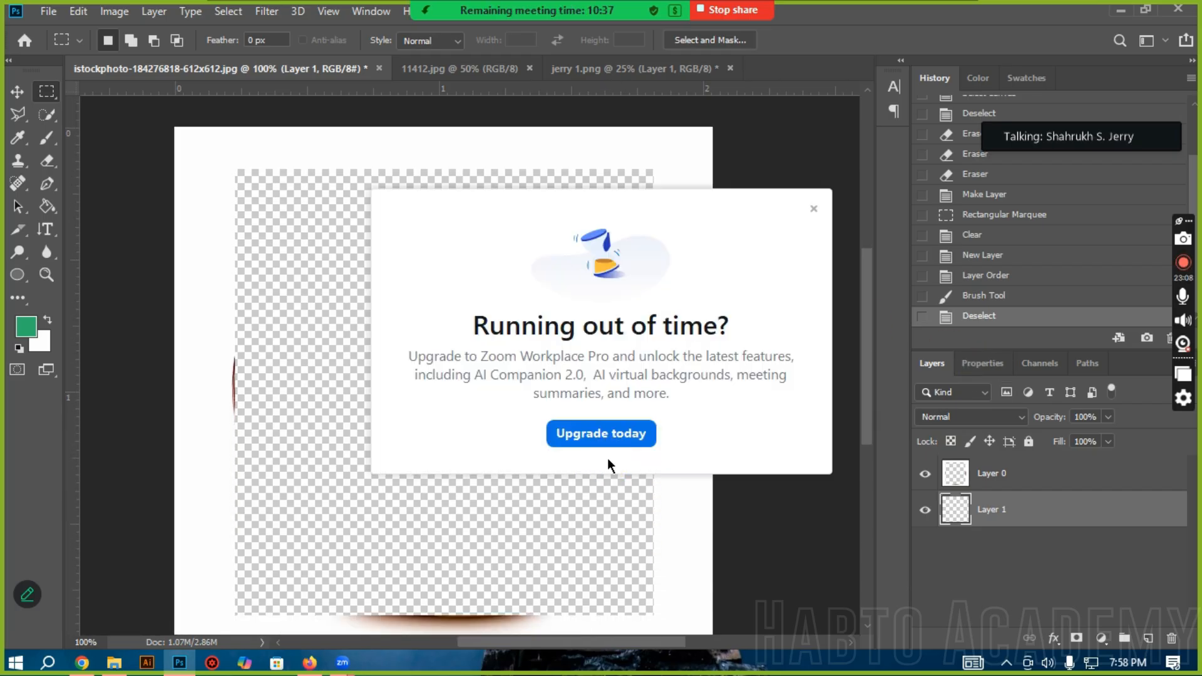
click(814, 209)
scroll(732, 470, down, 1)
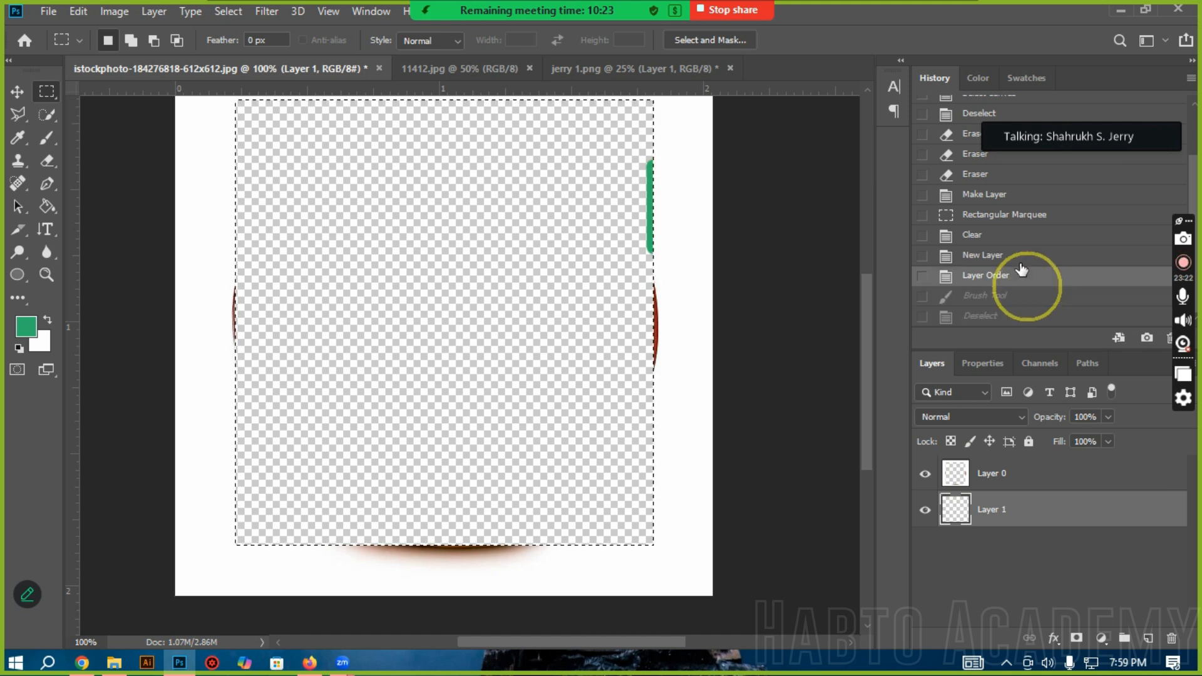
Step: Return to the Make Layer history state and draw a new rectangular marquee around most of the apple
click(994, 263)
click(975, 236)
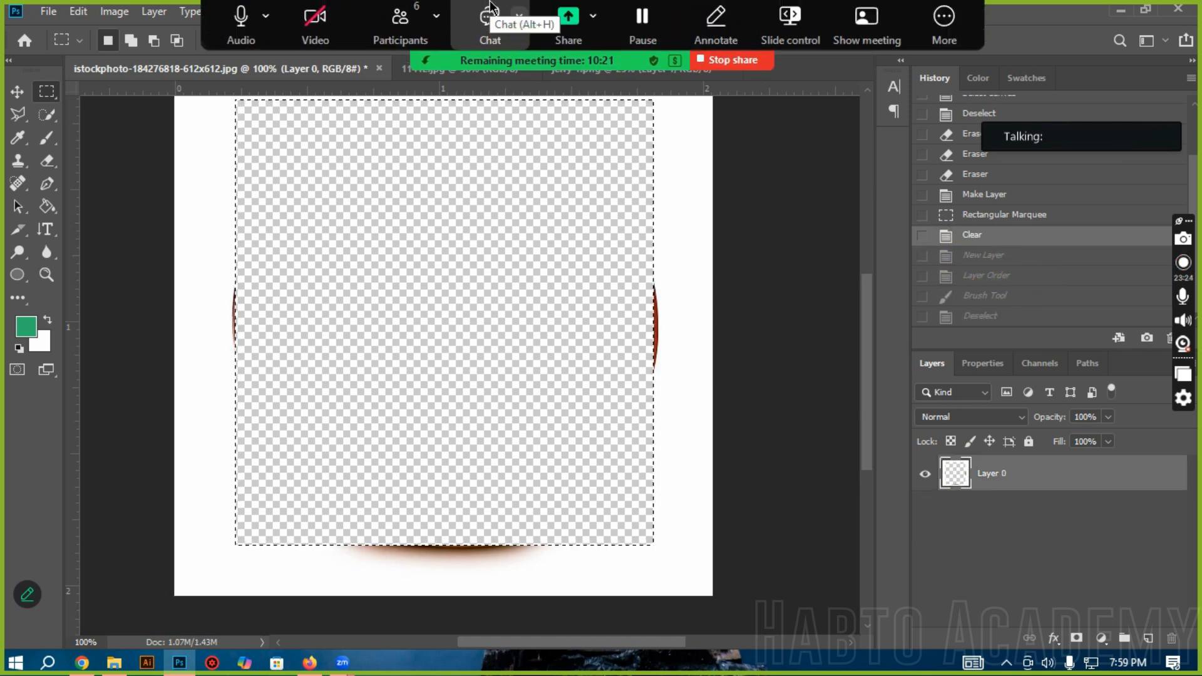
click(992, 196)
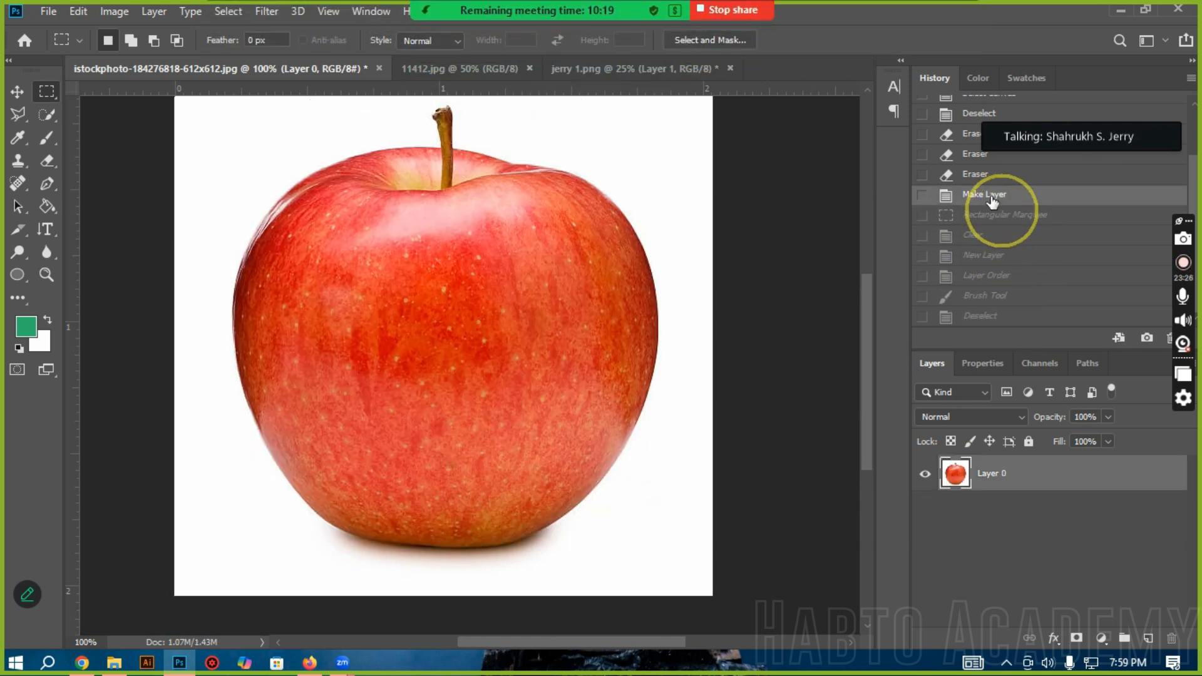
drag(226, 119, 642, 554)
Step: Try adding a new layer named Layer 1 while the selection is active, and return to the Rectangular Marquee history state
right_click(490, 394)
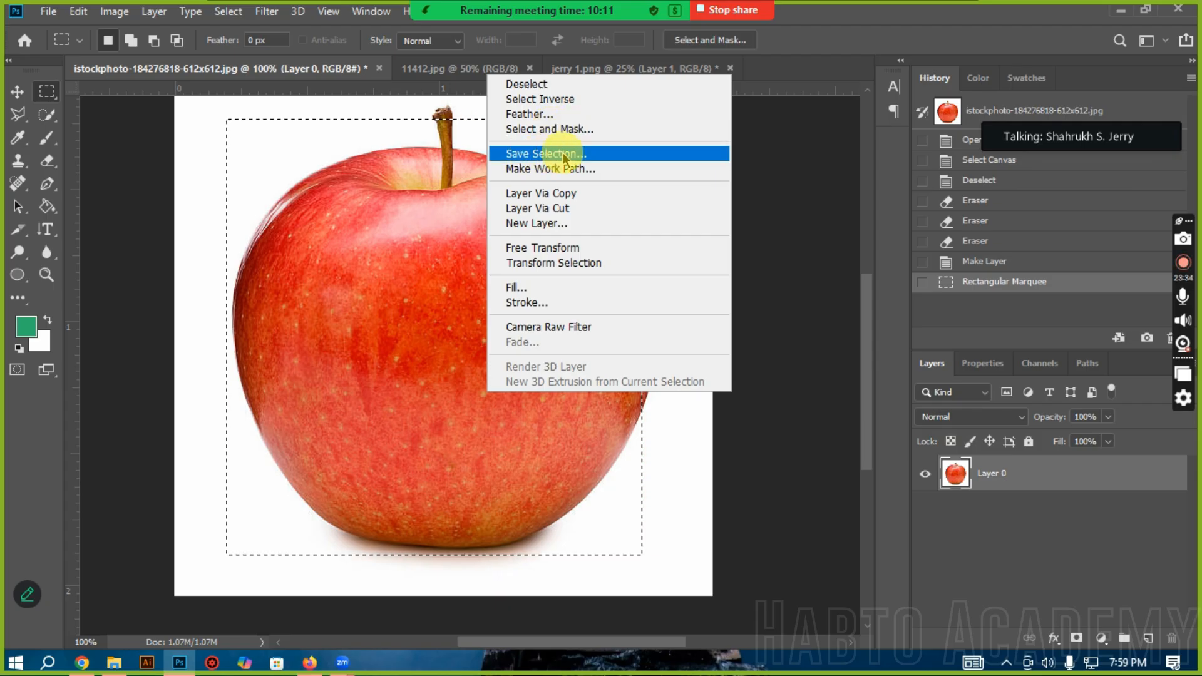
click(565, 223)
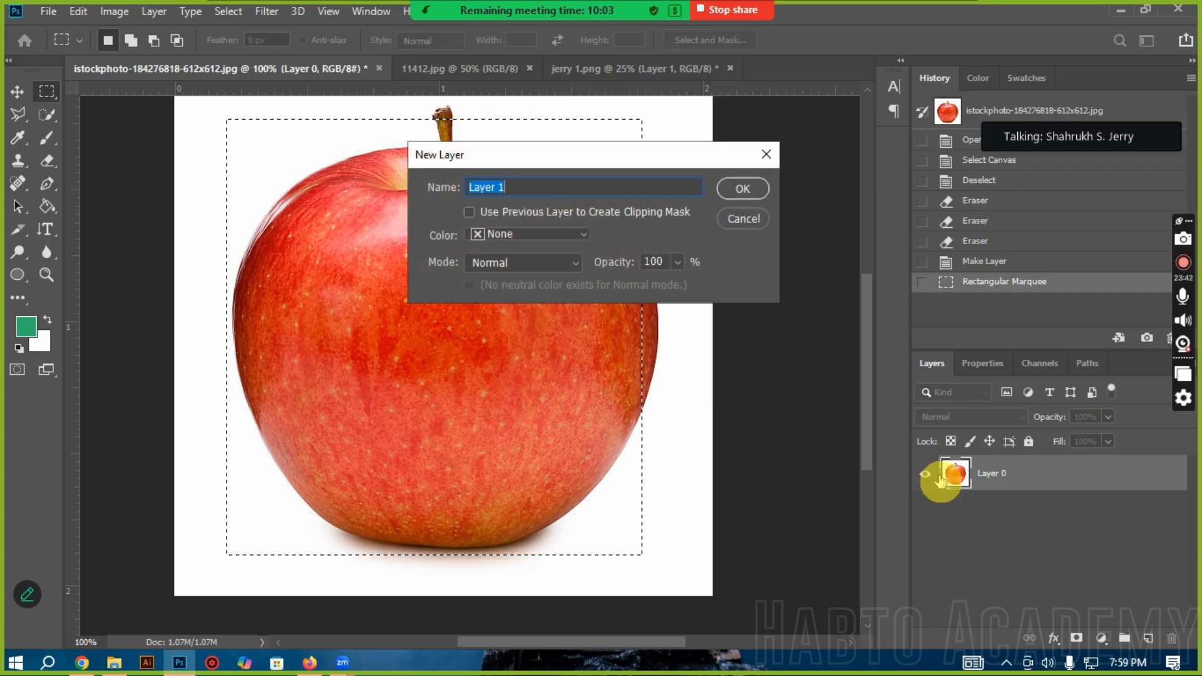
click(743, 188)
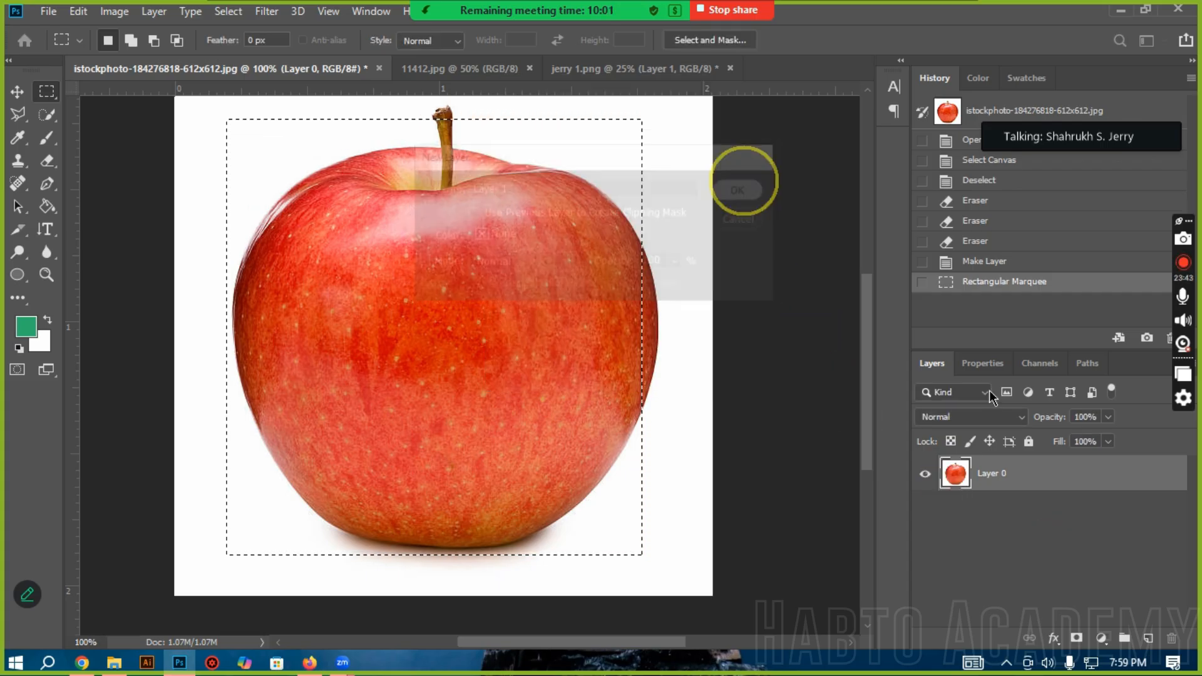
click(1020, 283)
Step: Start Free Transform on the selected apple area and move it around, placing it at X 286 px, Y 316 px
right_click(459, 277)
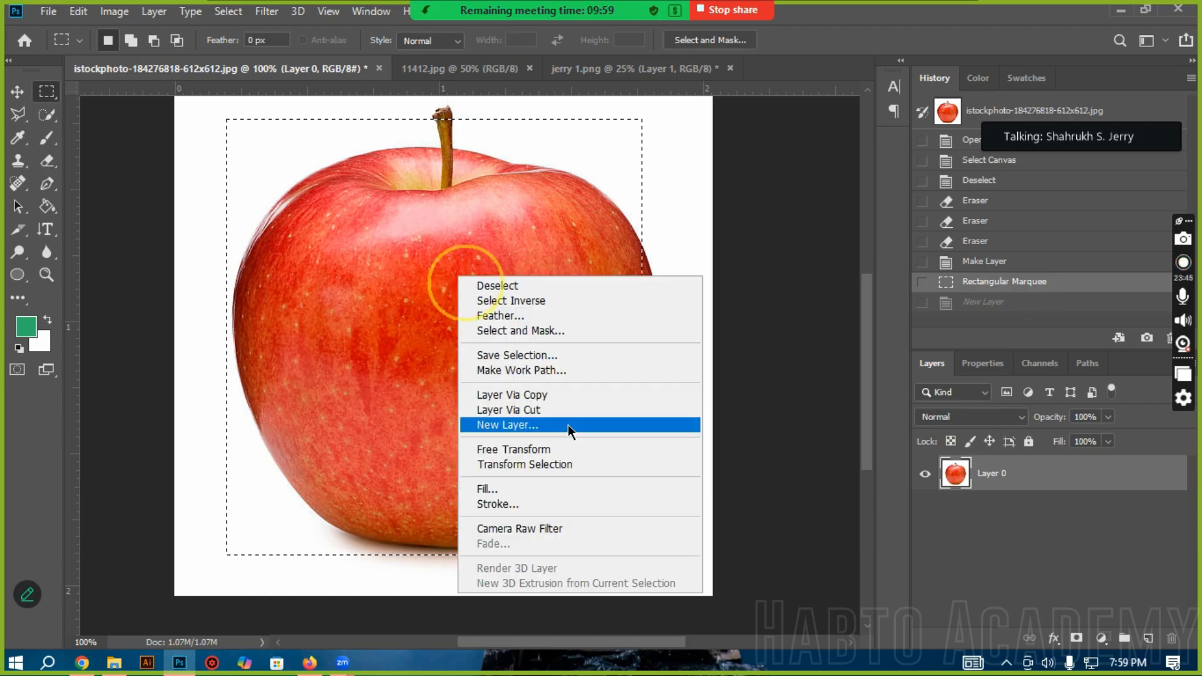
click(523, 451)
drag(382, 250, 438, 303)
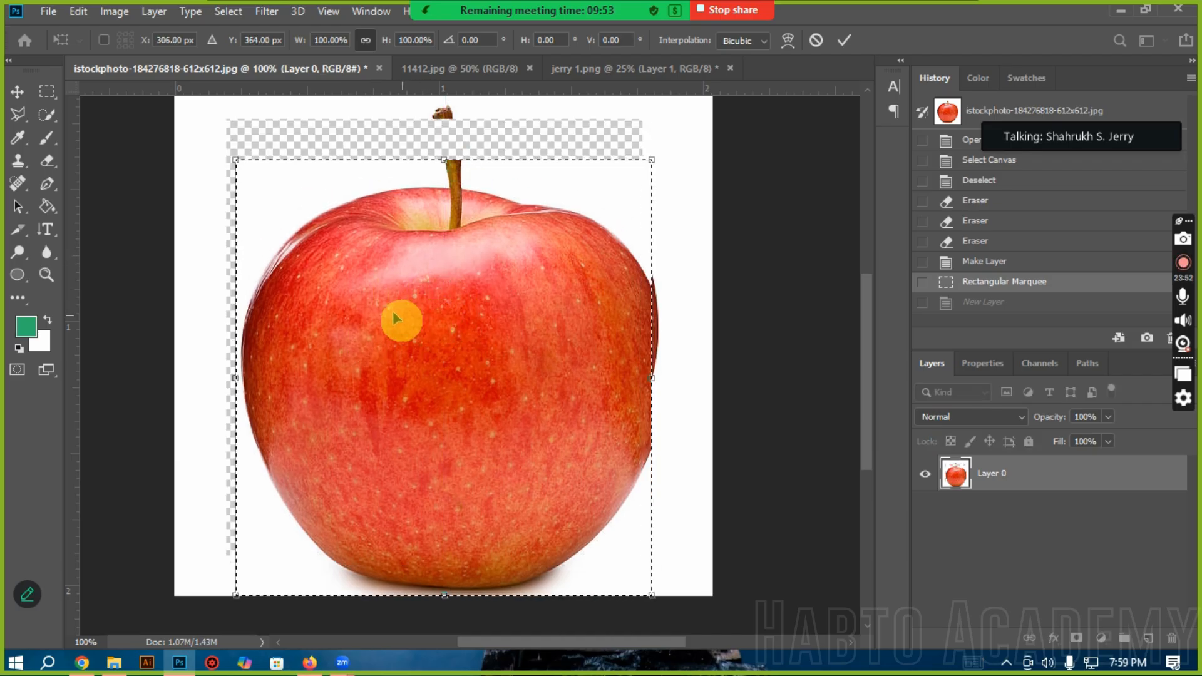
drag(585, 405, 584, 343)
drag(510, 250, 475, 273)
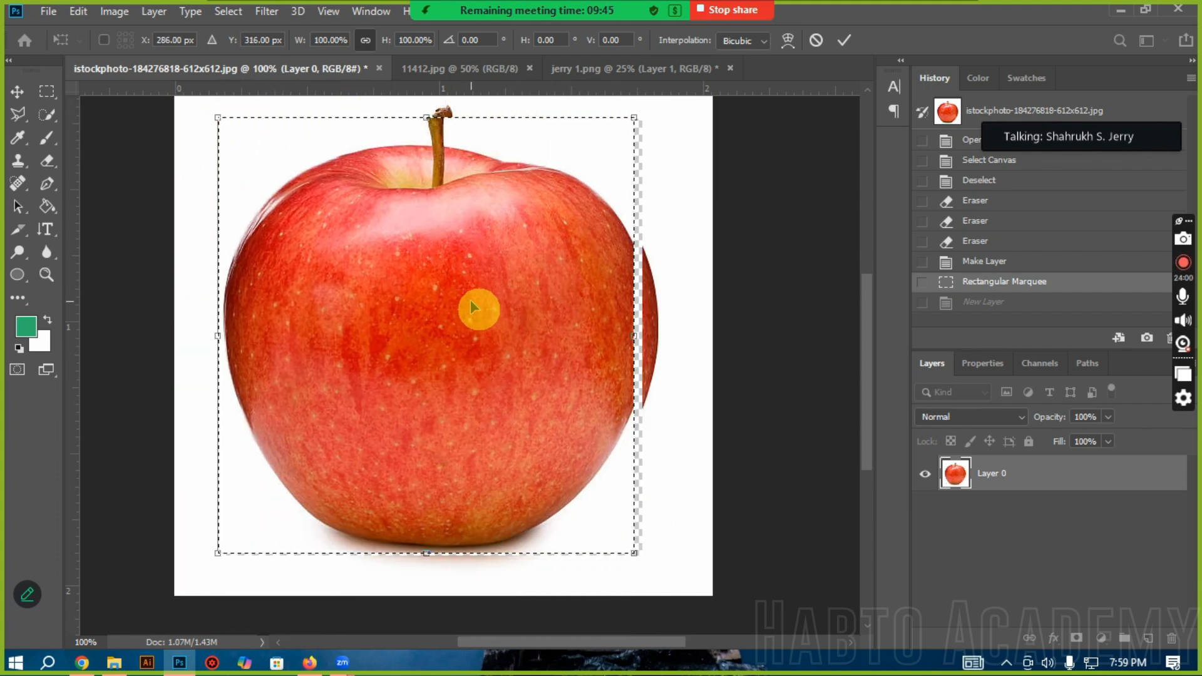
scroll(330, 250, up, 3)
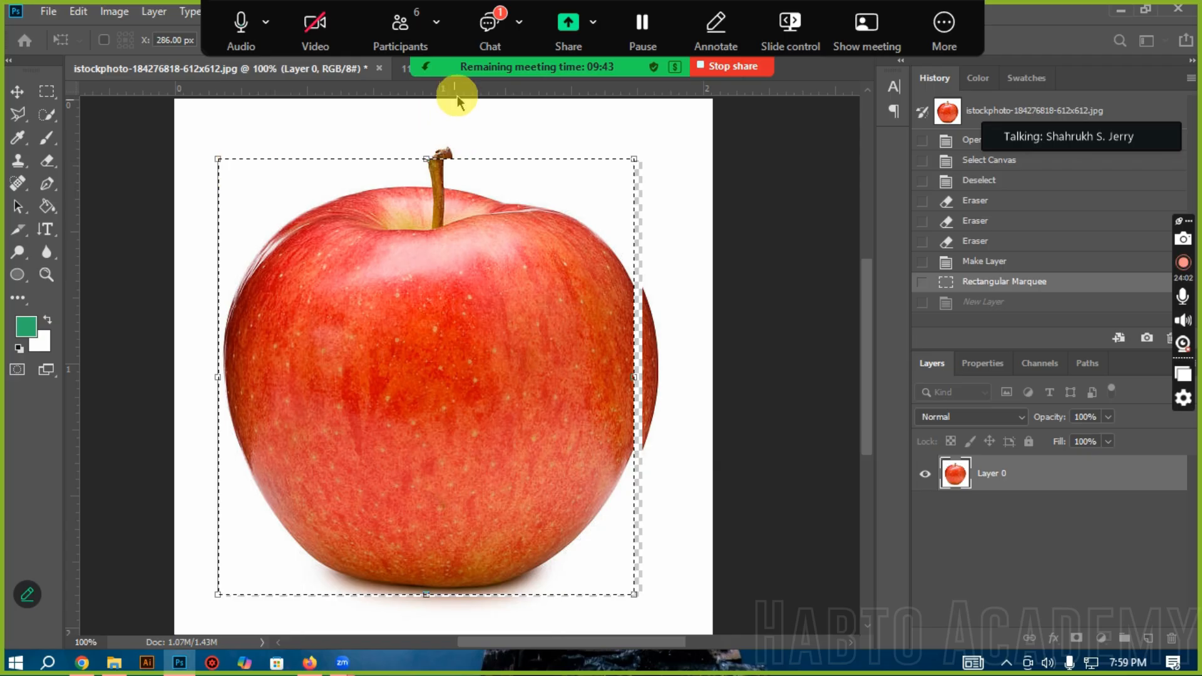
Step: Check the latest message in the Zoom meeting chat and close the chat window
click(488, 28)
scroll(617, 358, down, 5)
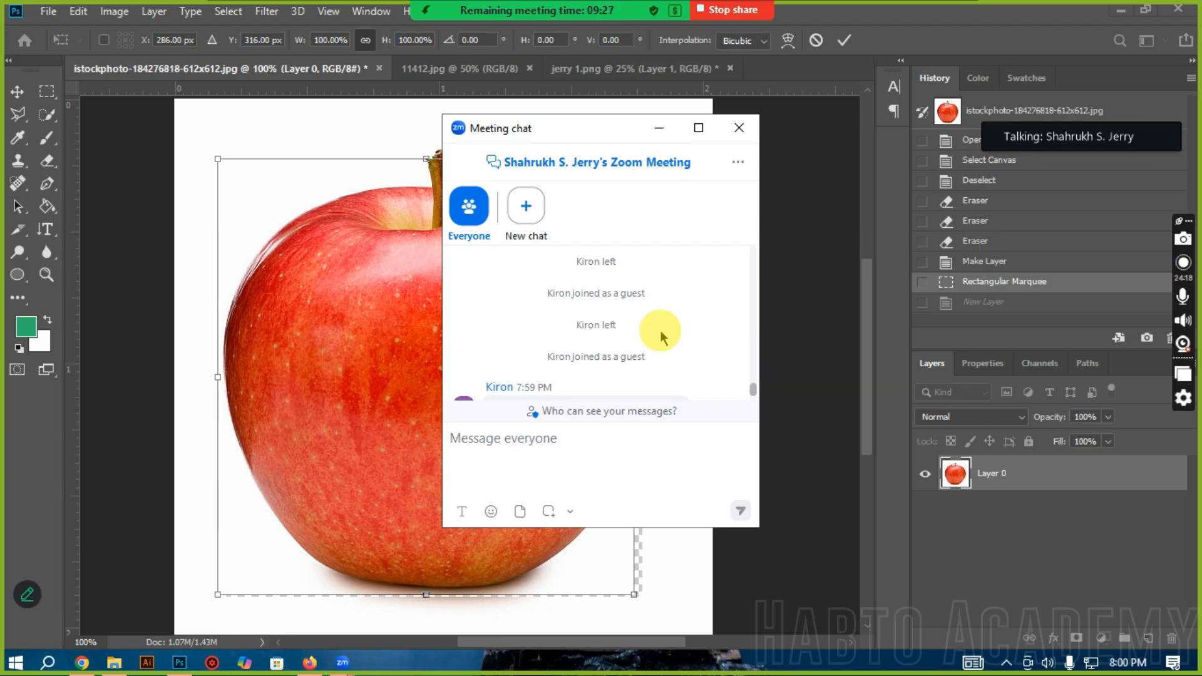
click(735, 127)
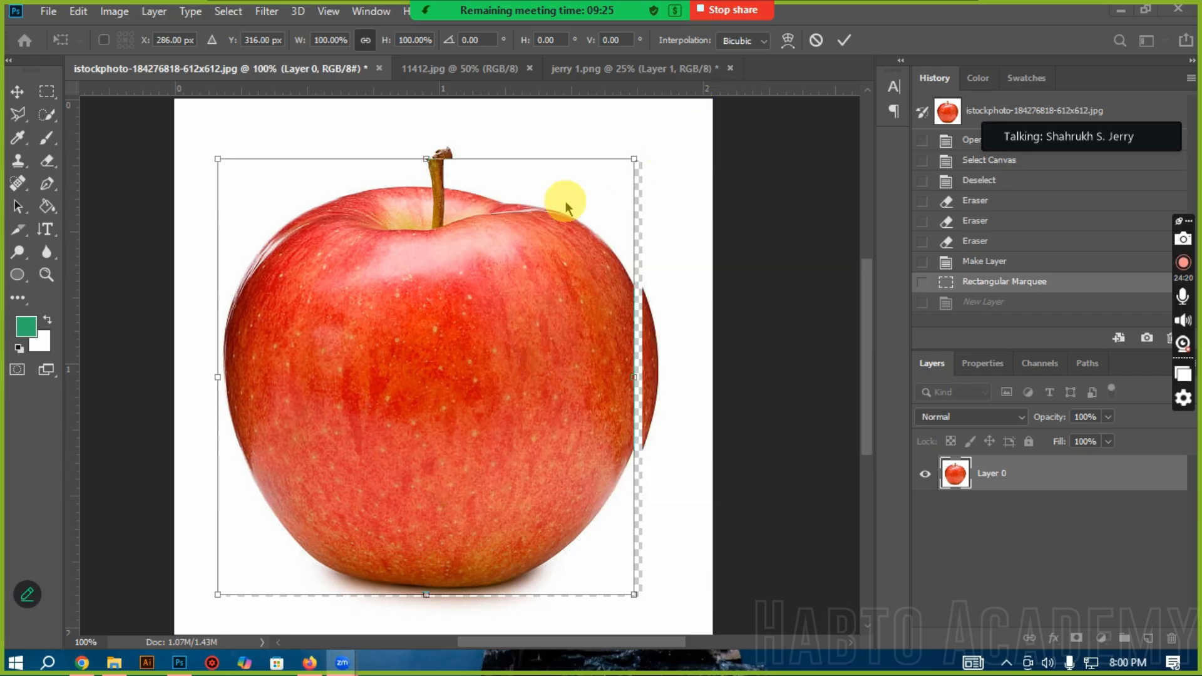
Step: Move the selected apple area to X 306 px, Y 343 px and apply the Free Transform
mouse_move(488, 338)
mouse_down()
mouse_move(475, 369)
mouse_move(456, 288)
mouse_move(472, 307)
mouse_move(536, 325)
mouse_move(505, 270)
mouse_move(506, 332)
mouse_up()
click(1056, 457)
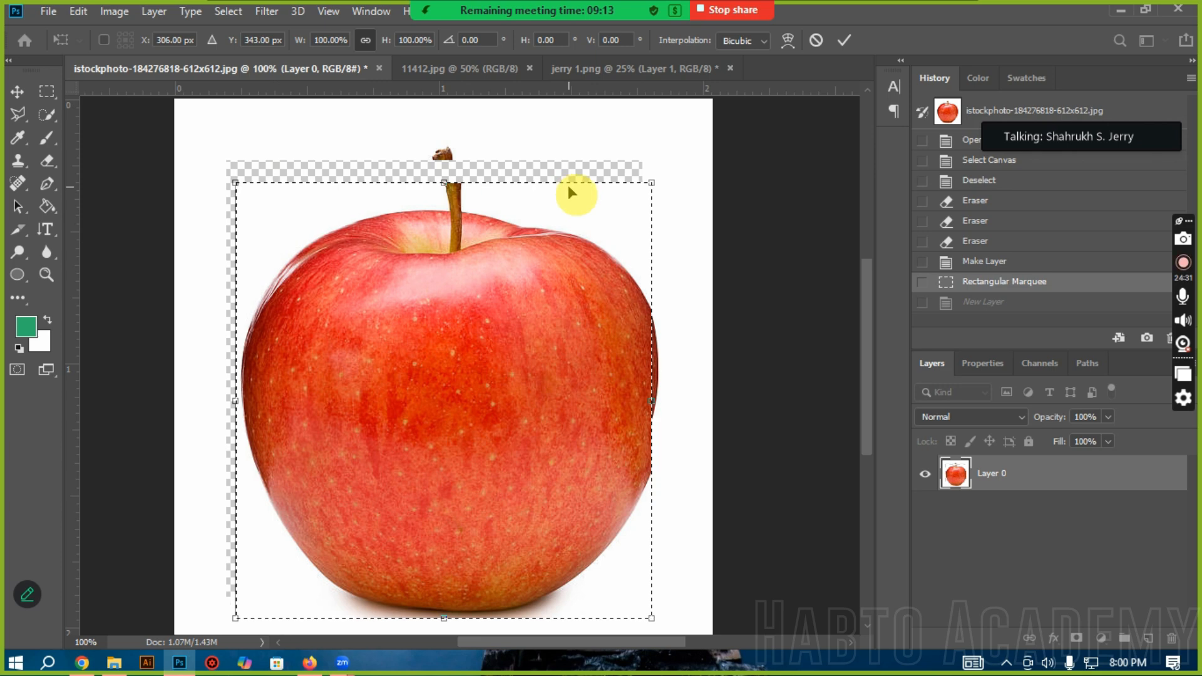
ctrl+click(242, 188)
ctrl+click(244, 190)
ctrl+click(238, 185)
key(Return)
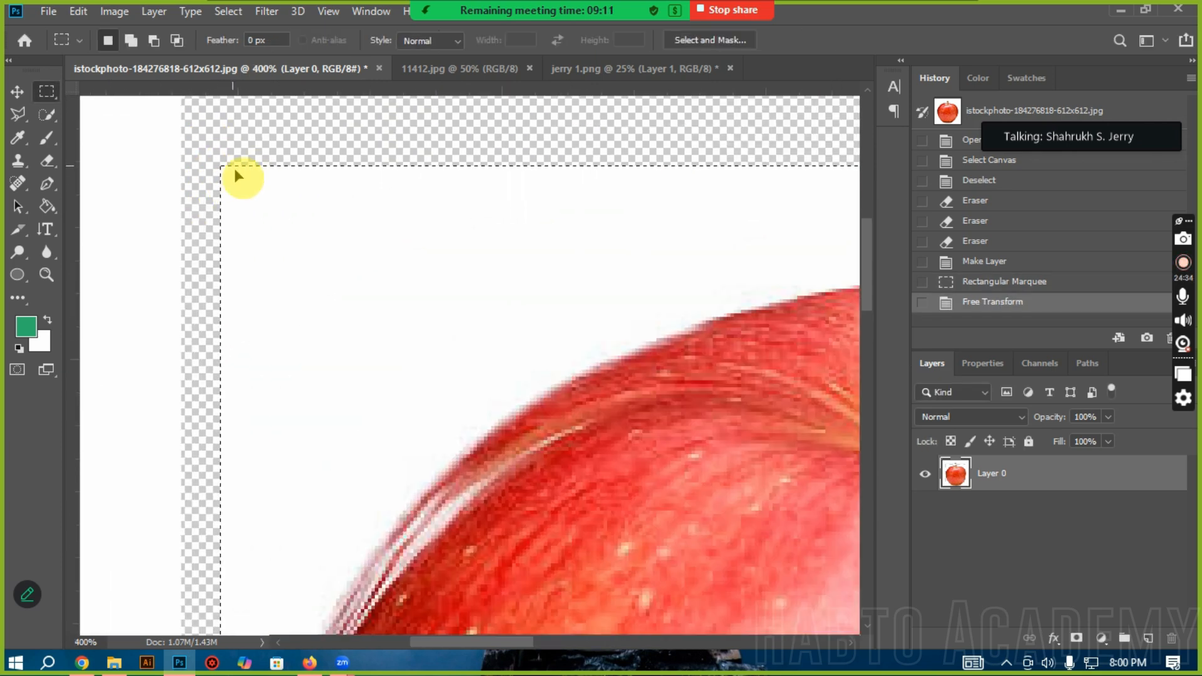
ctrl+alt+click(623, 351)
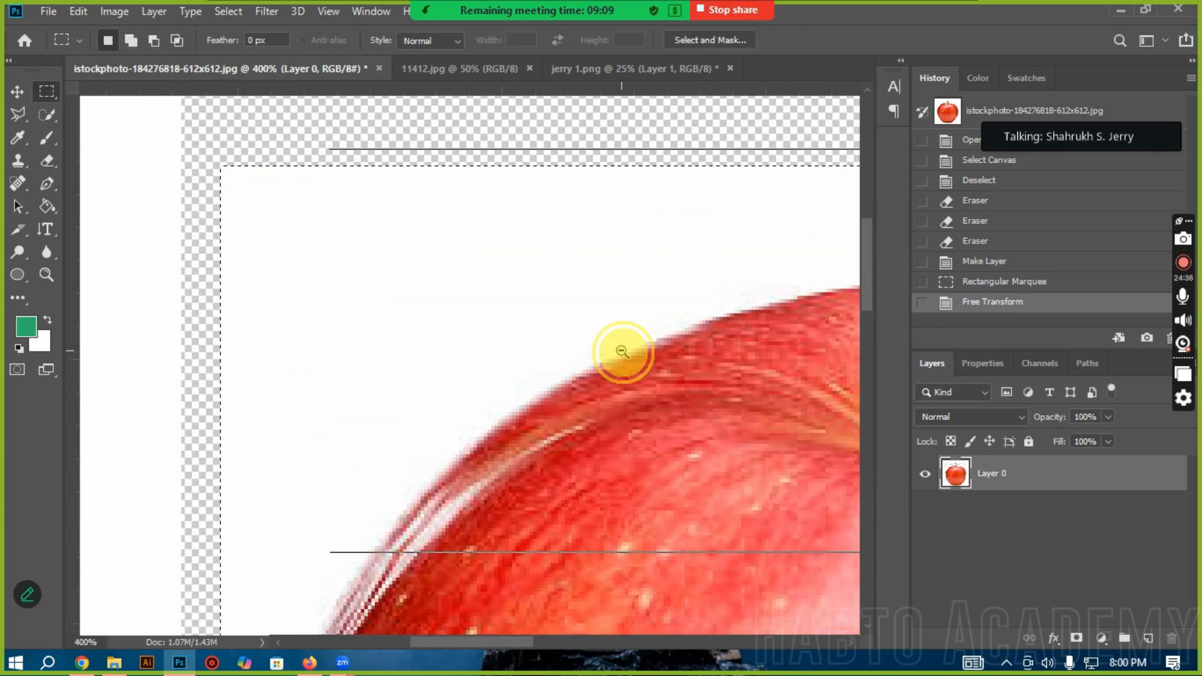
Step: Revert the applied move of the apple area by returning to the Rectangular Marquee history state
ctrl+alt+click(622, 352)
ctrl+alt+click(623, 351)
scroll(621, 355, down, 3)
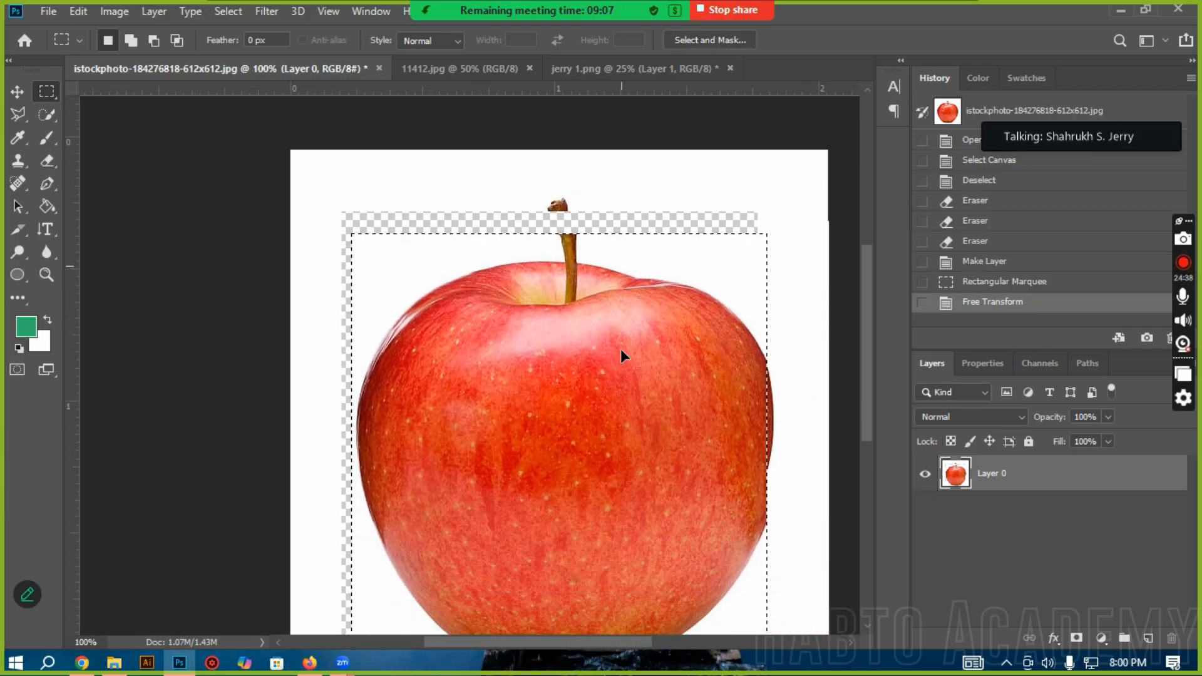
right_click(623, 357)
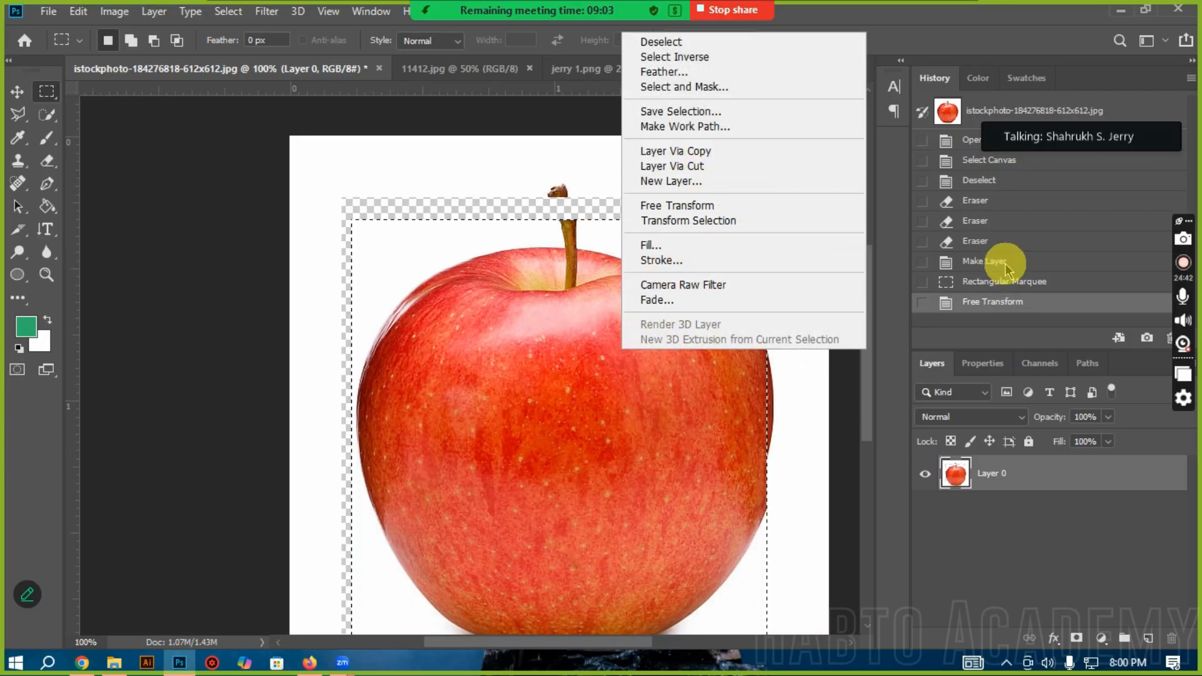
click(1041, 284)
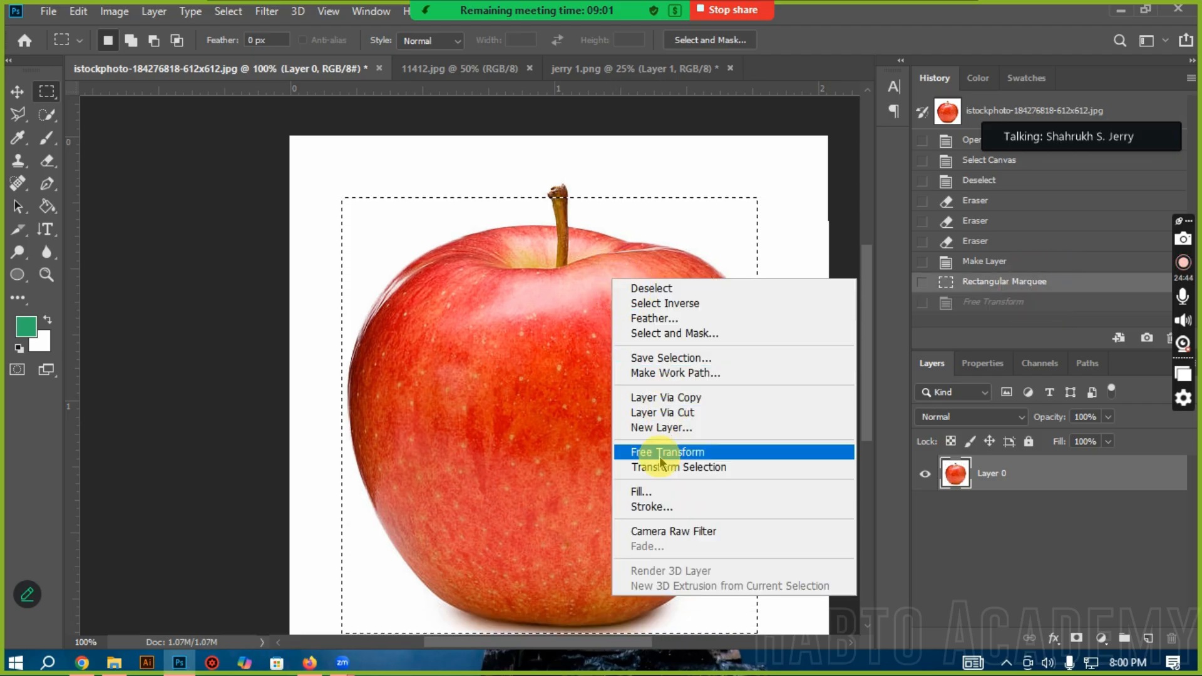
Step: Free Transform the selected apple area to 100.85% width and 14.31% height, apply it and deselect
click(657, 454)
drag(341, 197, 356, 547)
scroll(482, 430, down, 2)
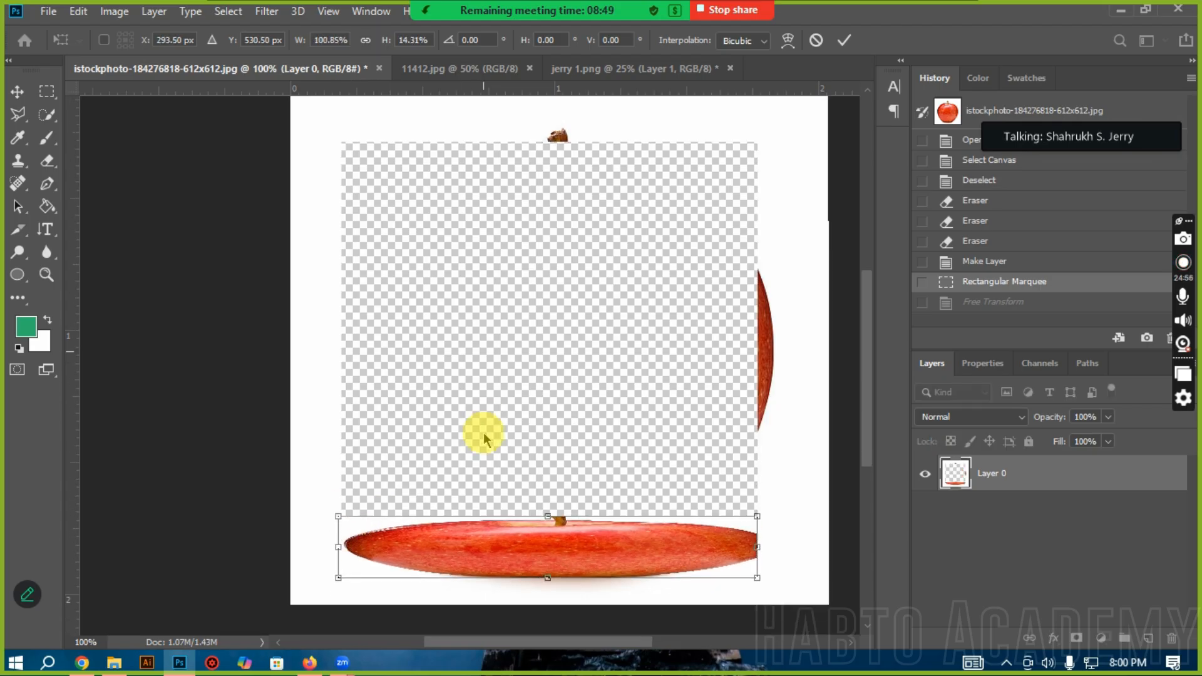
key(Return)
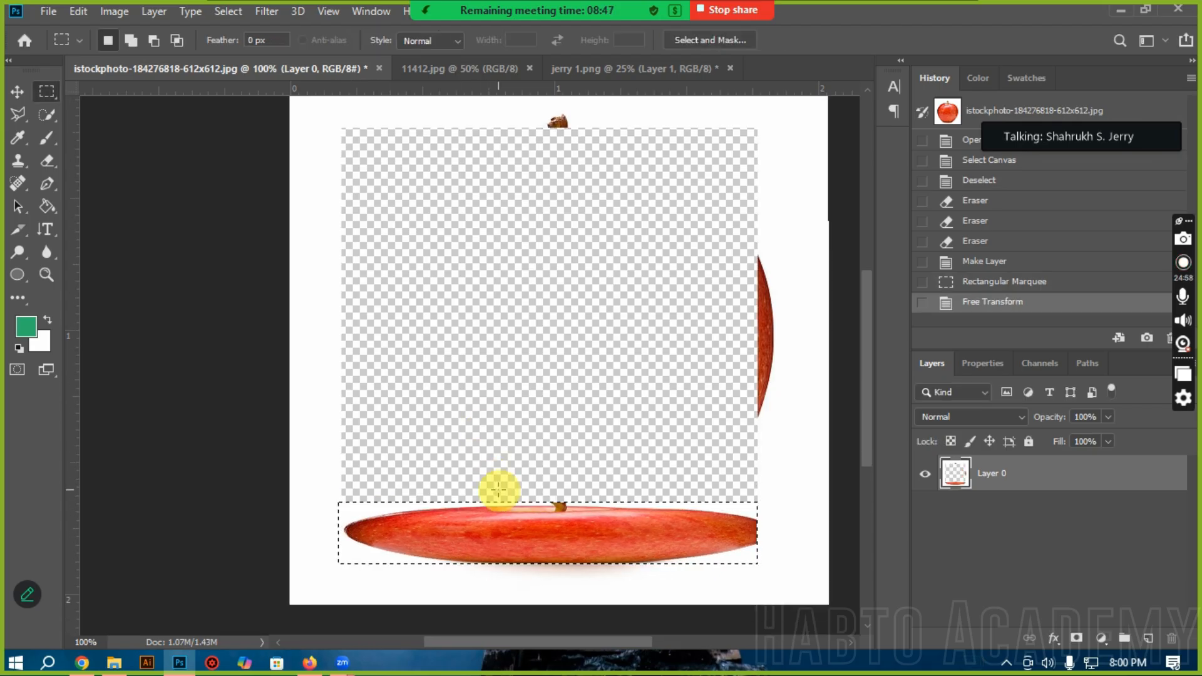
click(592, 474)
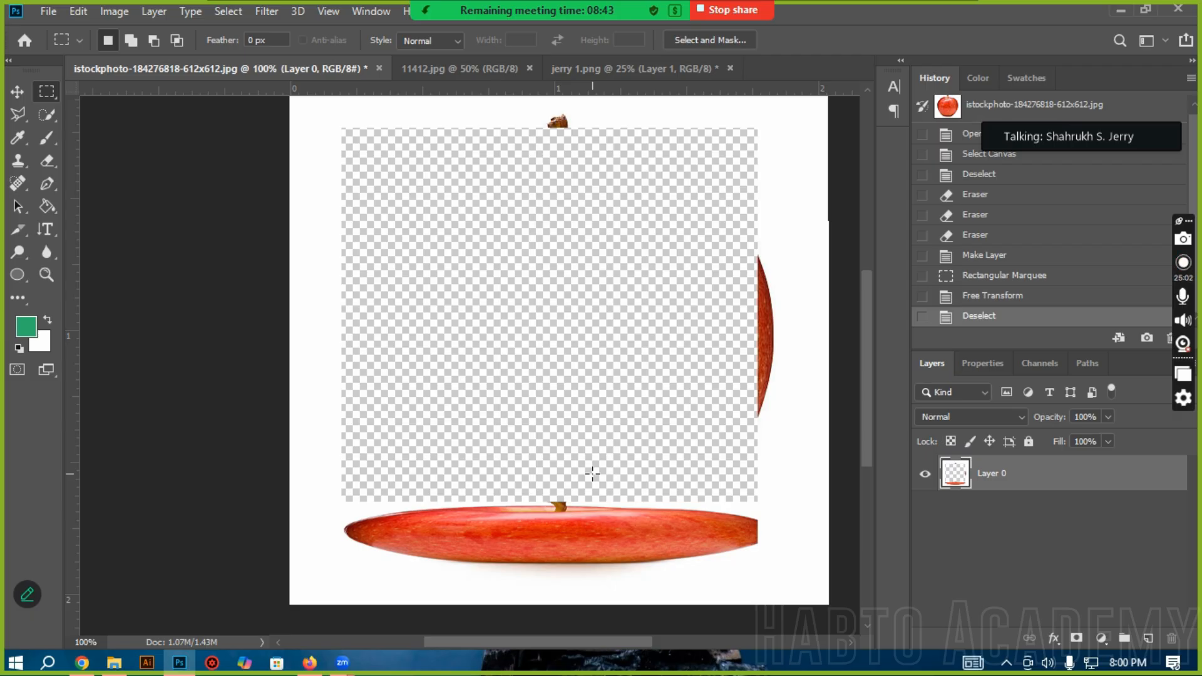
Step: Try shifting the whole layer slightly up and left with the Move tool, and restore the Rectangular Marquee history state
click(17, 91)
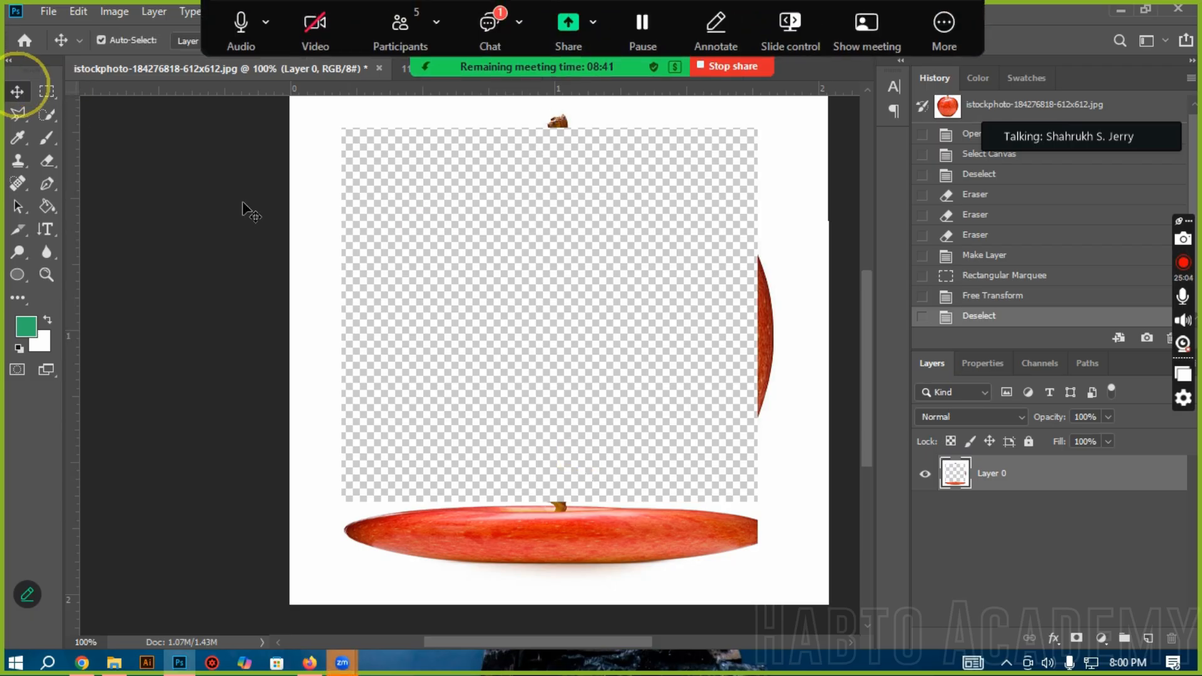
drag(307, 276, 287, 252)
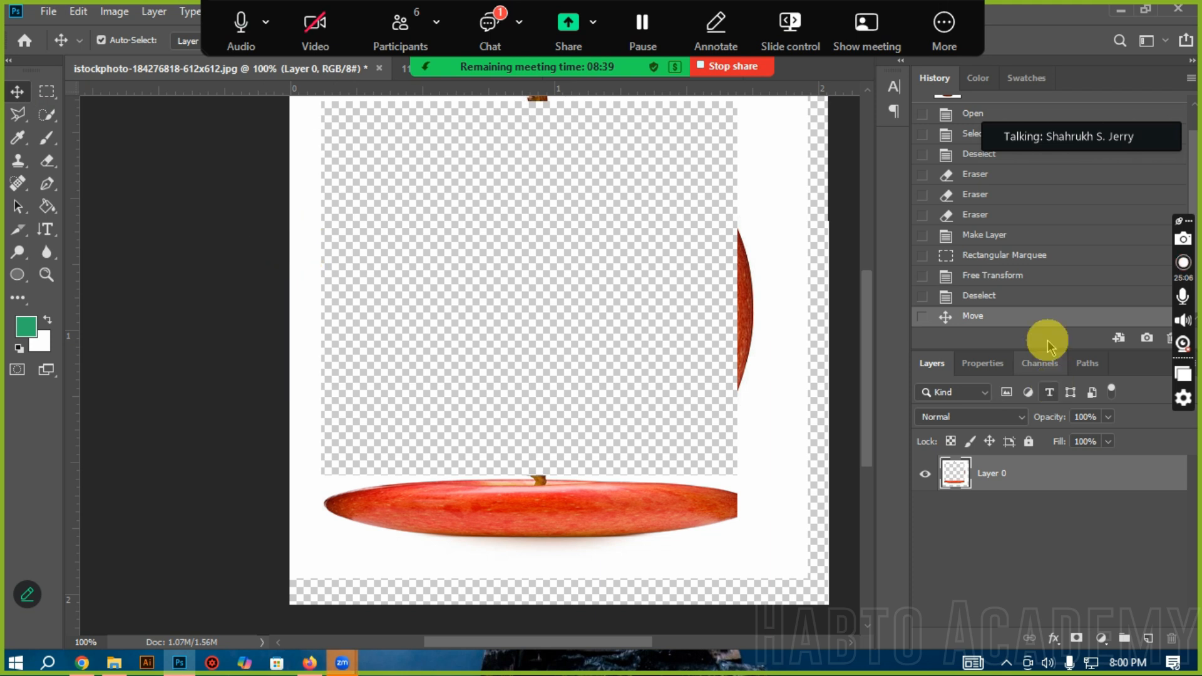
click(1024, 301)
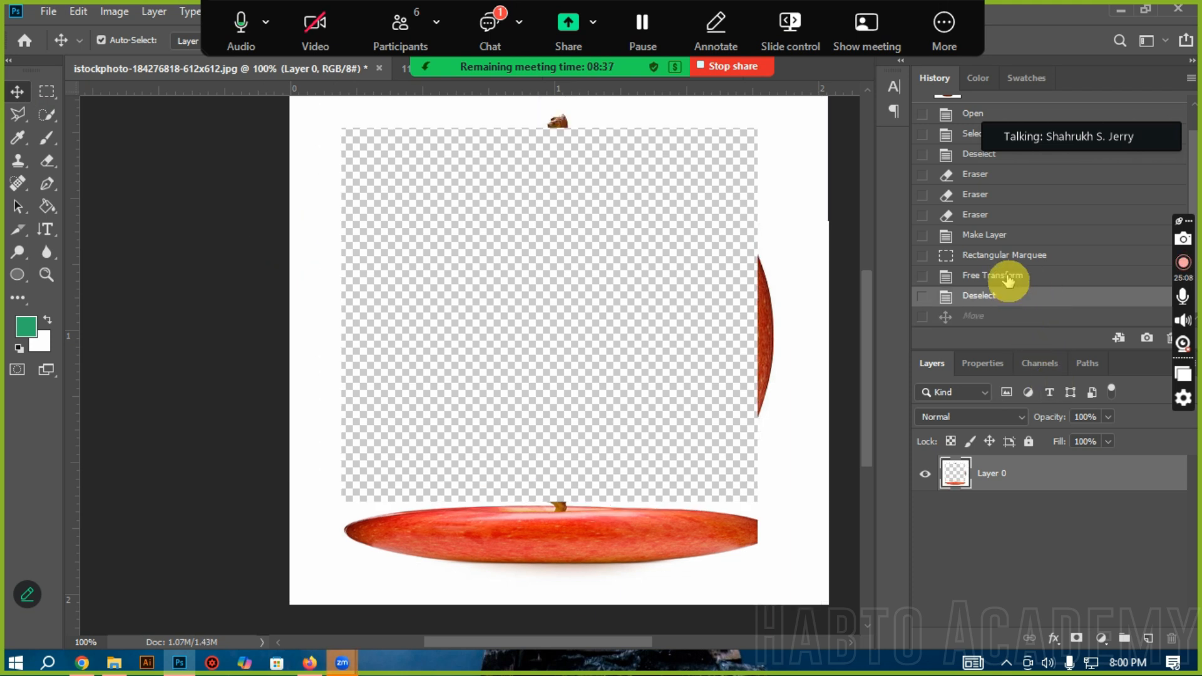
click(1007, 278)
click(1011, 256)
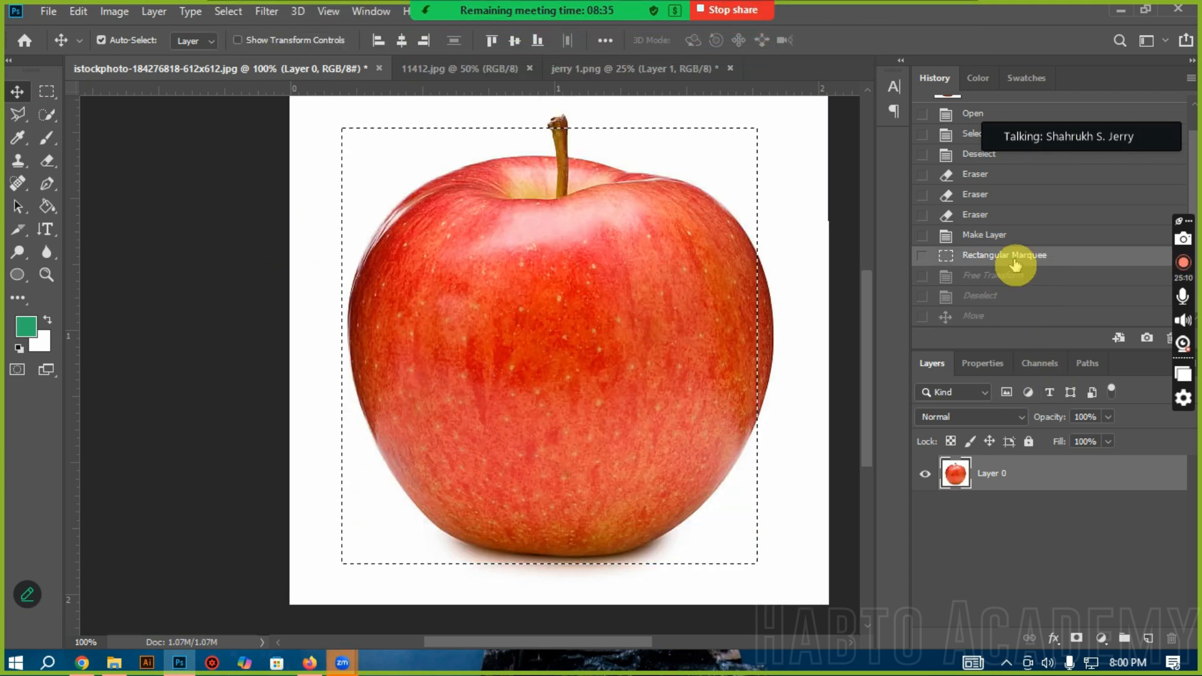
Step: Open the Zoom meeting chat to check the new message
mouse_move(452, 7)
click(485, 28)
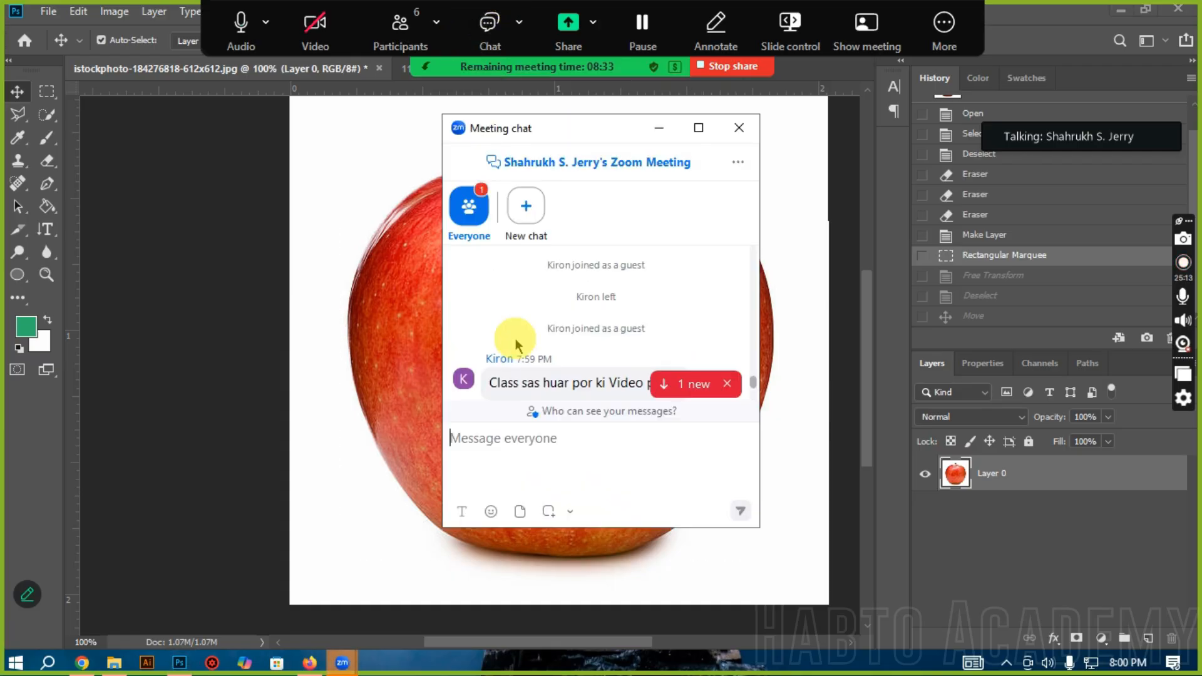
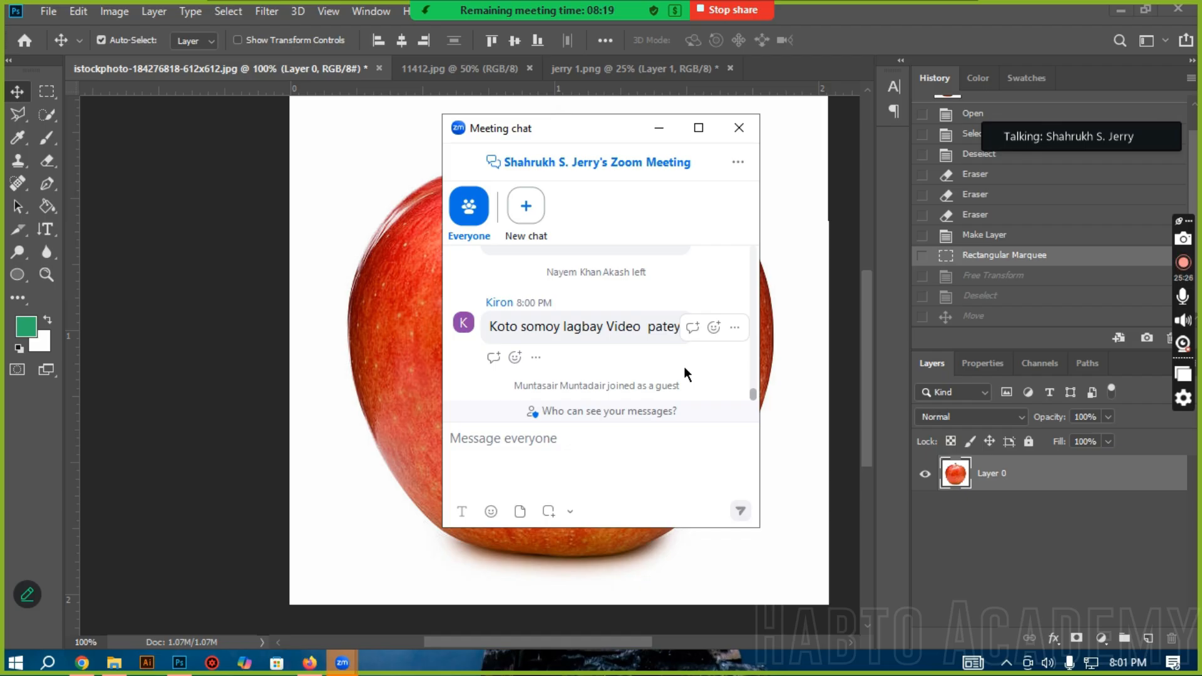
Step: Close the meeting chat and activate the Rectangular Marquee tool
click(738, 127)
right_click(462, 220)
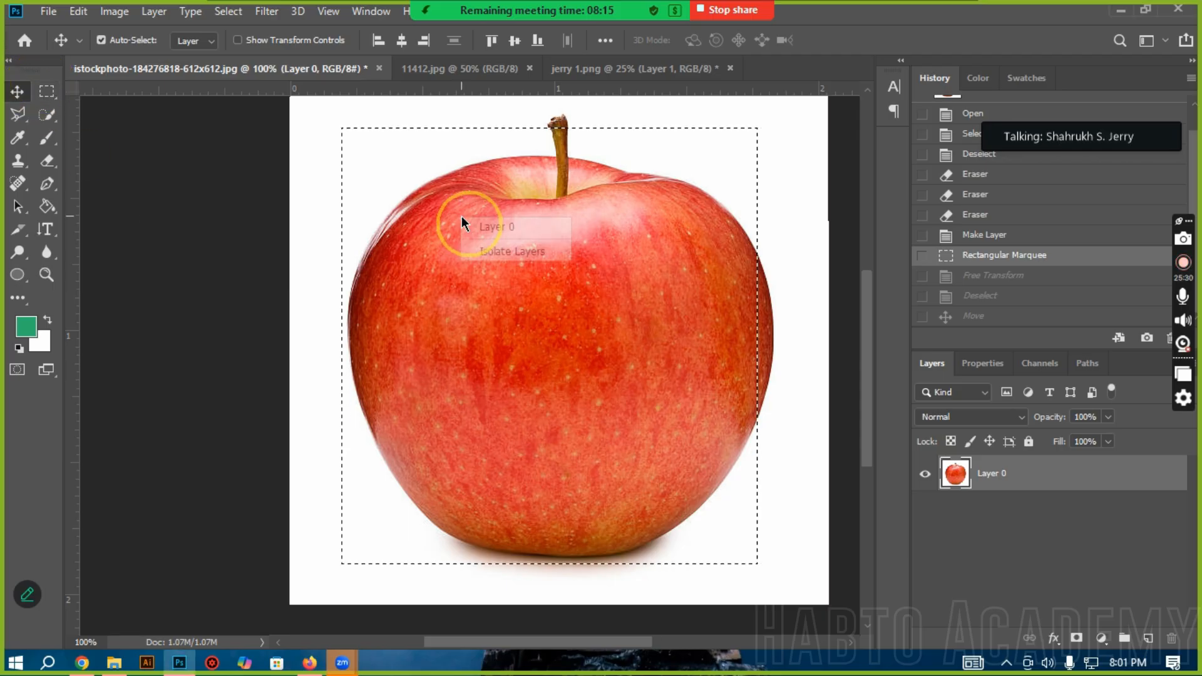
click(576, 393)
click(47, 91)
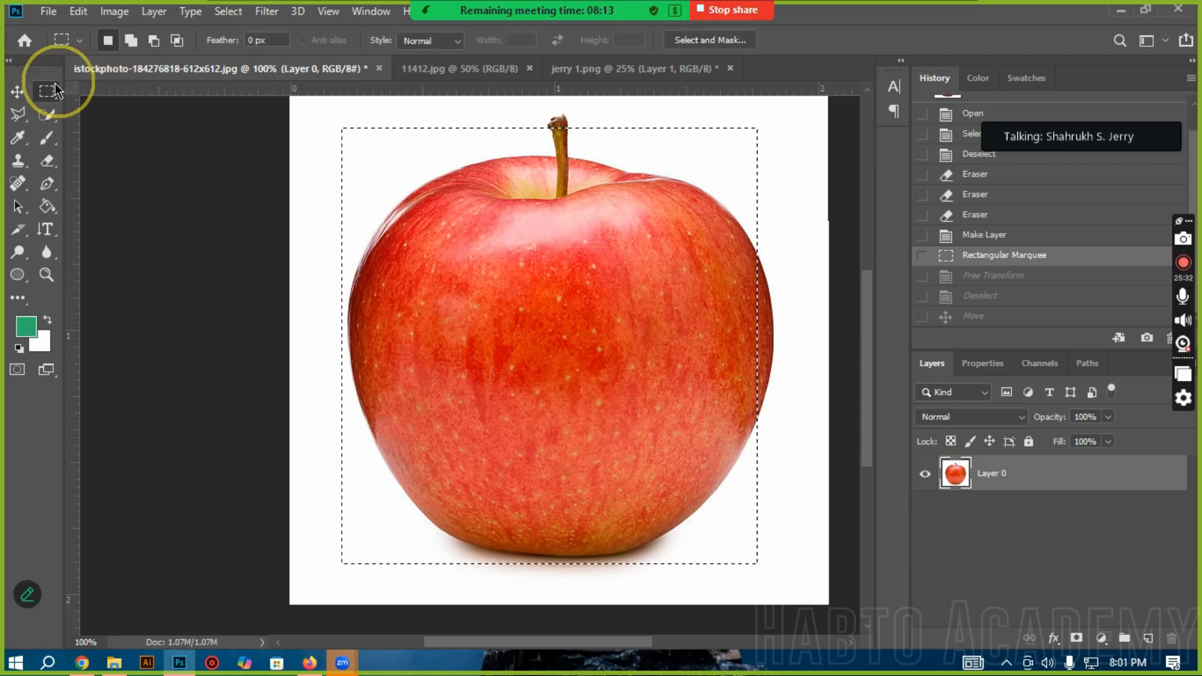
Step: Use Transform Selection to shrink the marquee to 32.52% and place it around the apple's stem at X 306 px, Y 111.34 px, and apply it
right_click(478, 229)
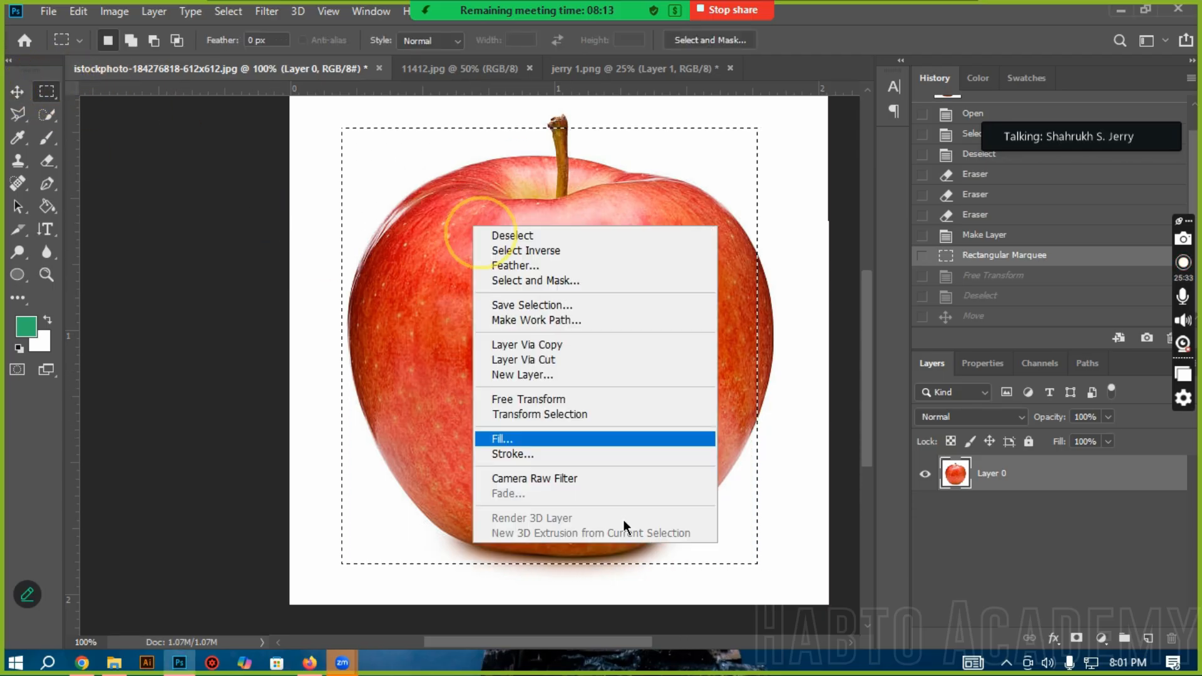
click(555, 420)
drag(384, 300, 507, 325)
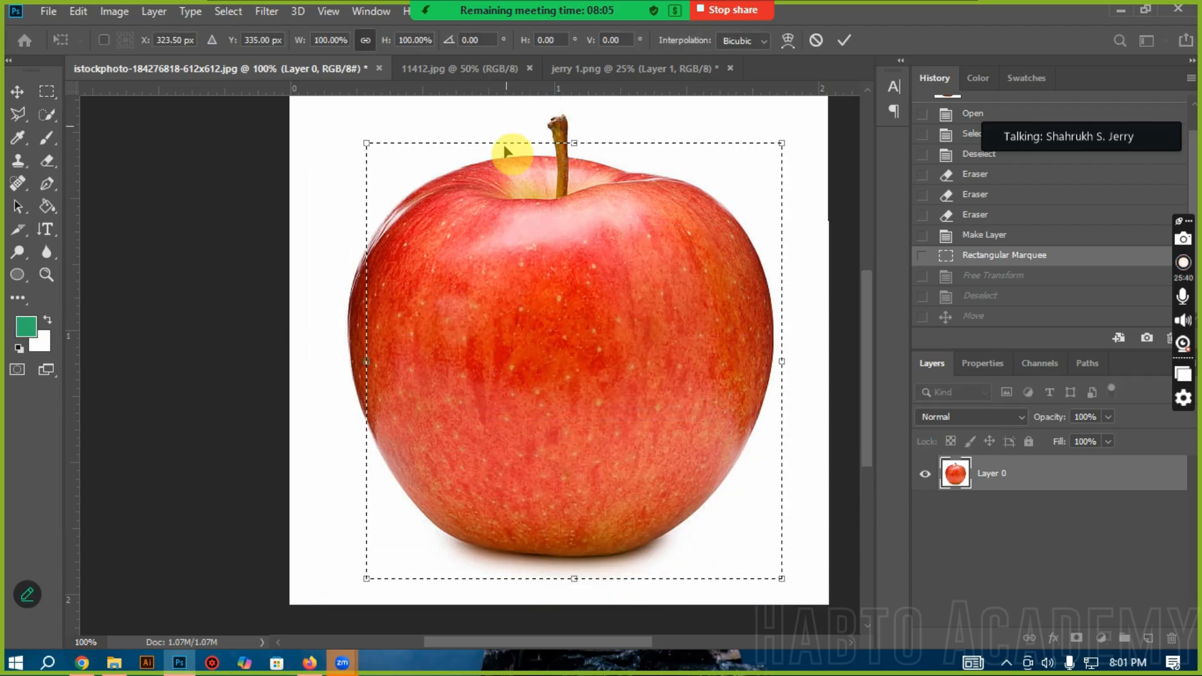
drag(526, 232, 499, 205)
drag(330, 115, 473, 295)
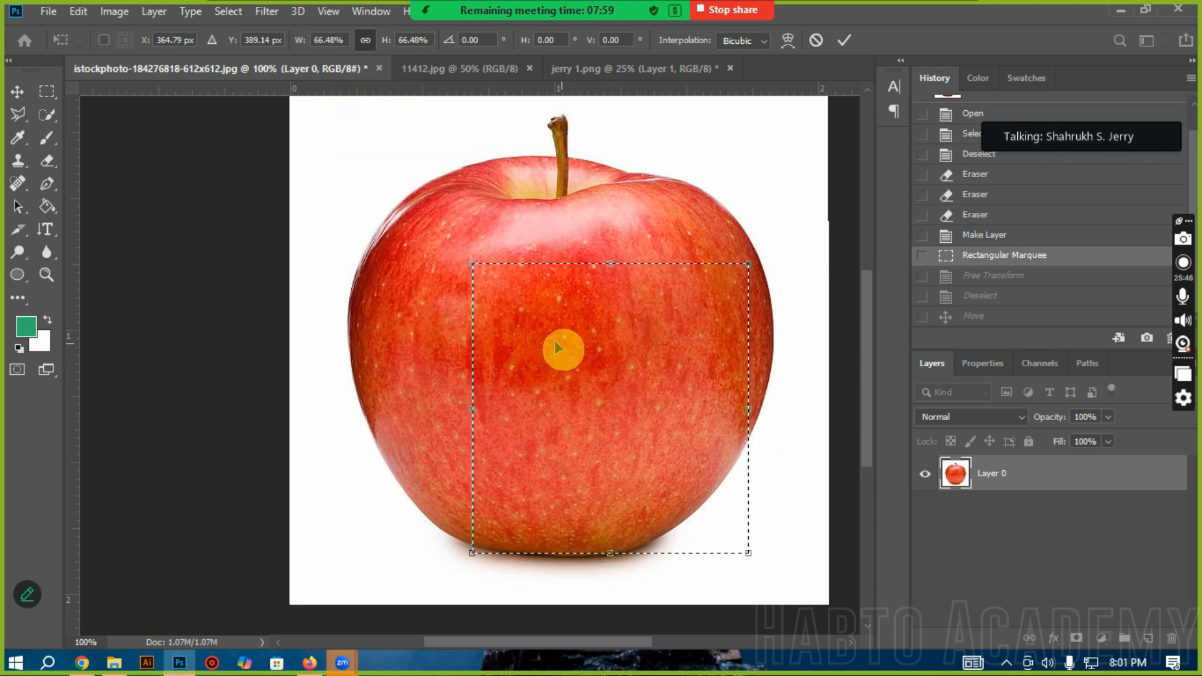
drag(555, 342, 539, 291)
scroll(795, 426, up, 5)
drag(619, 498, 587, 344)
drag(422, 178, 531, 293)
drag(662, 416, 608, 323)
drag(477, 201, 508, 233)
drag(586, 314, 568, 299)
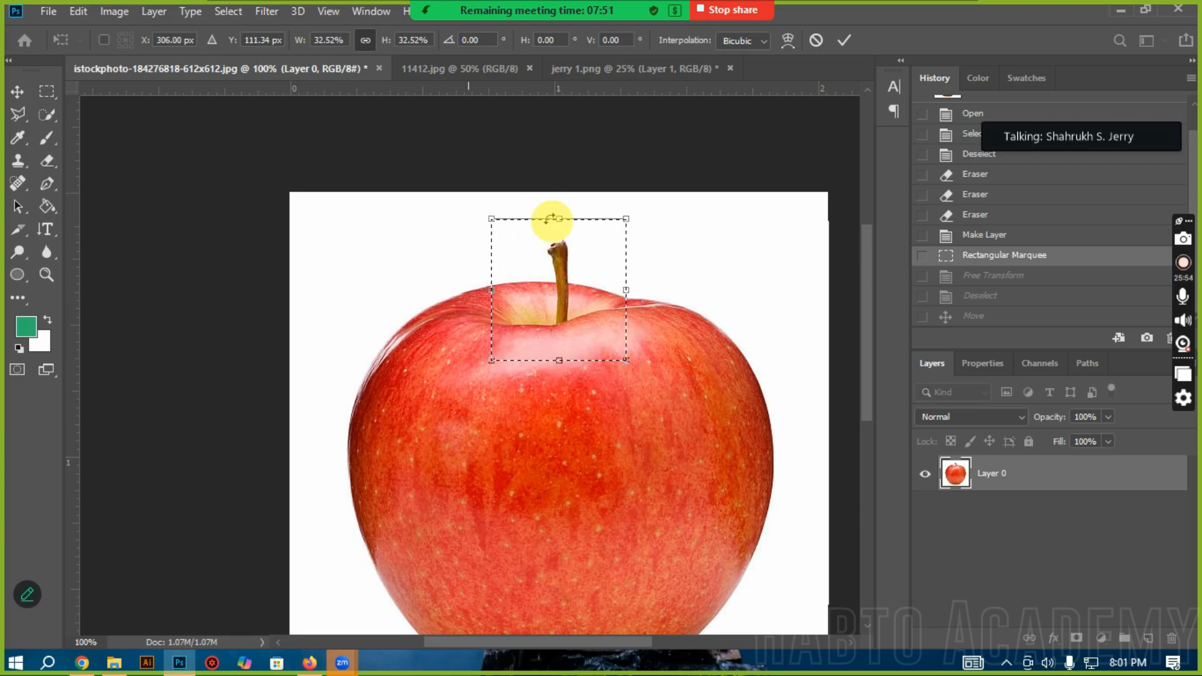
key(Return)
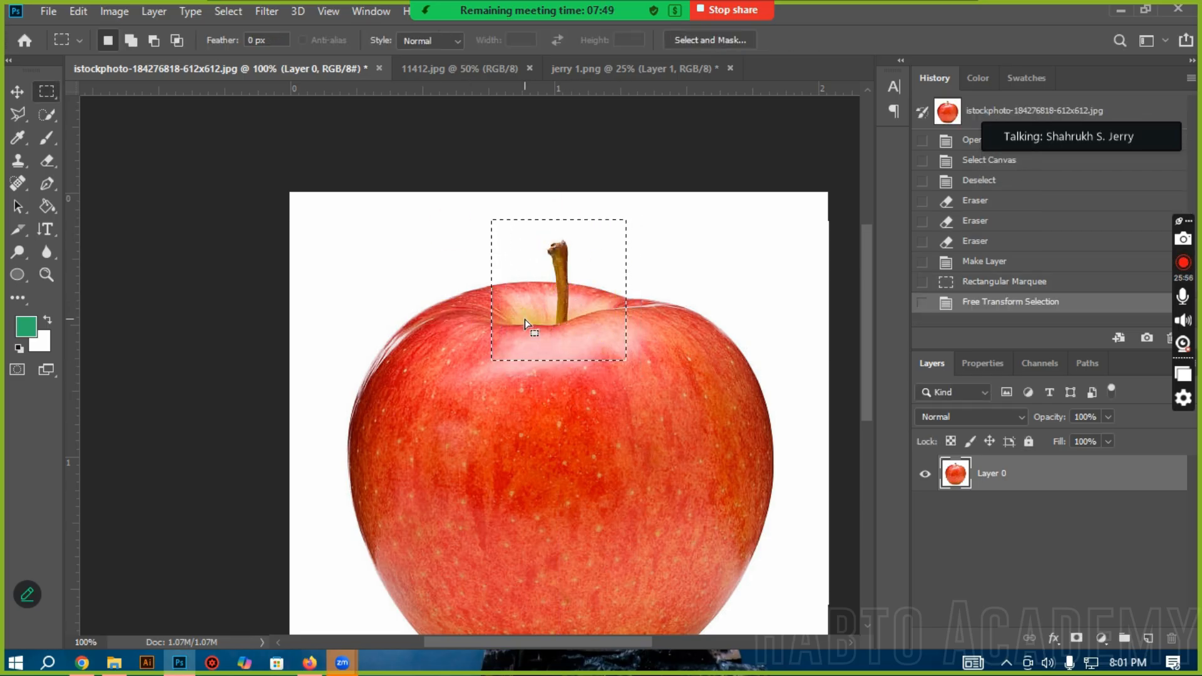
Step: Bring up the context commands for the stem selection, dismiss them, and deselect the area
scroll(561, 451, down, 3)
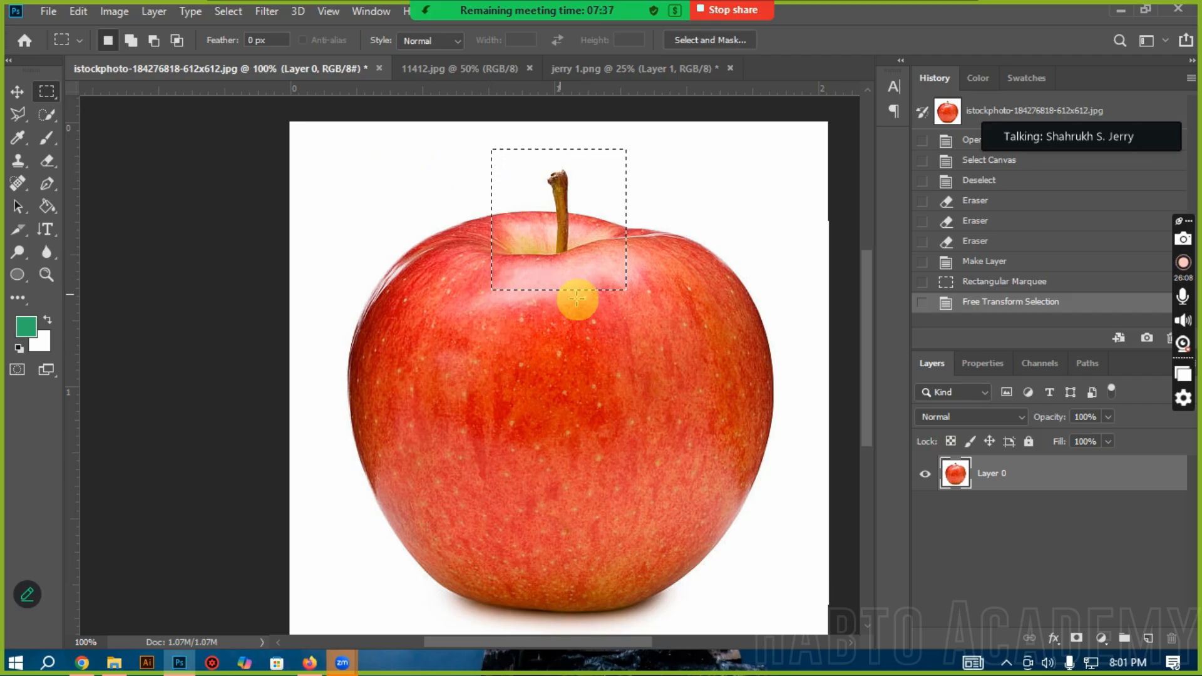
right_click(548, 200)
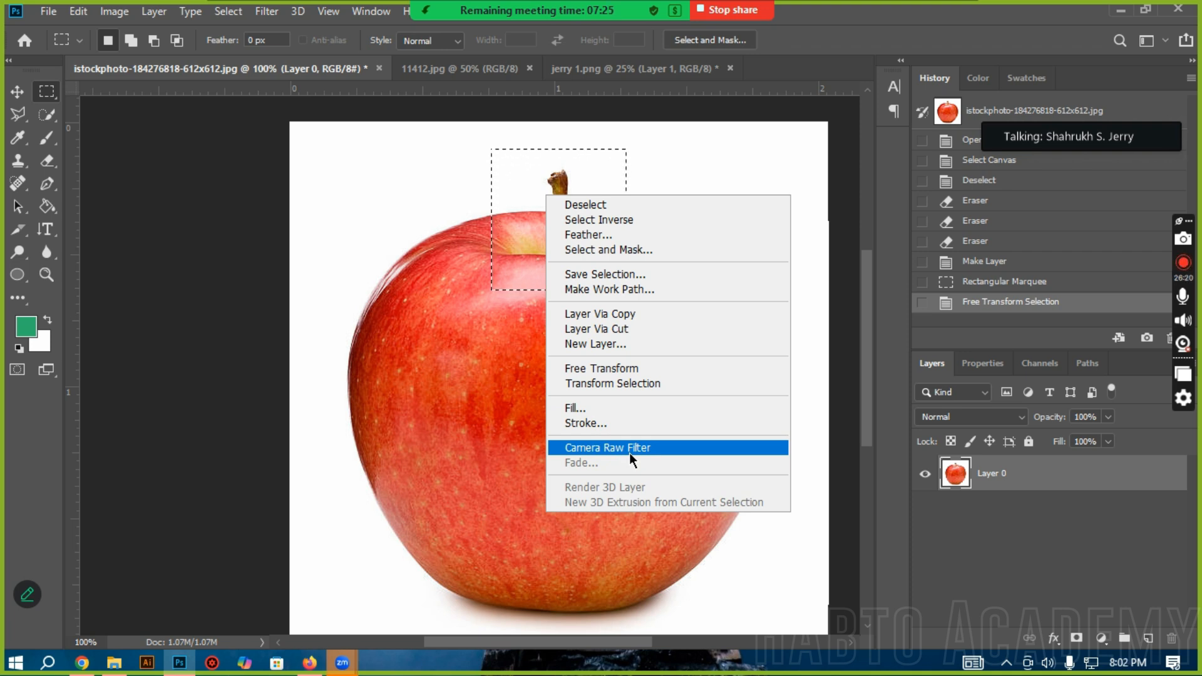
click(259, 208)
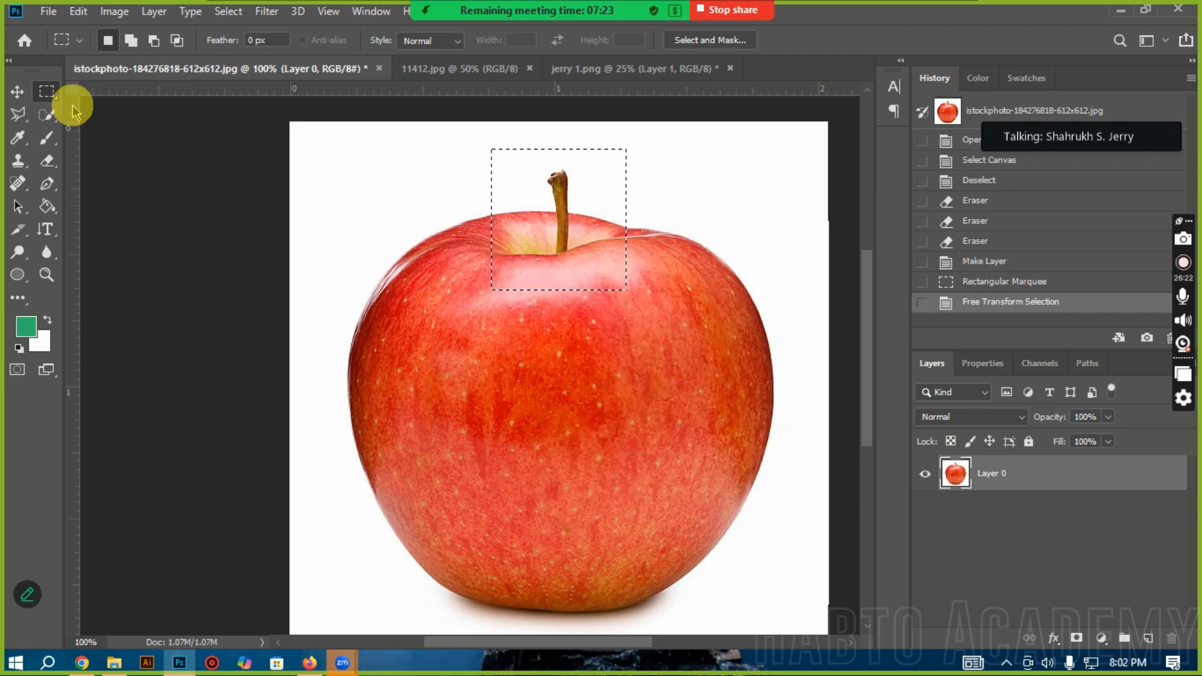
click(591, 299)
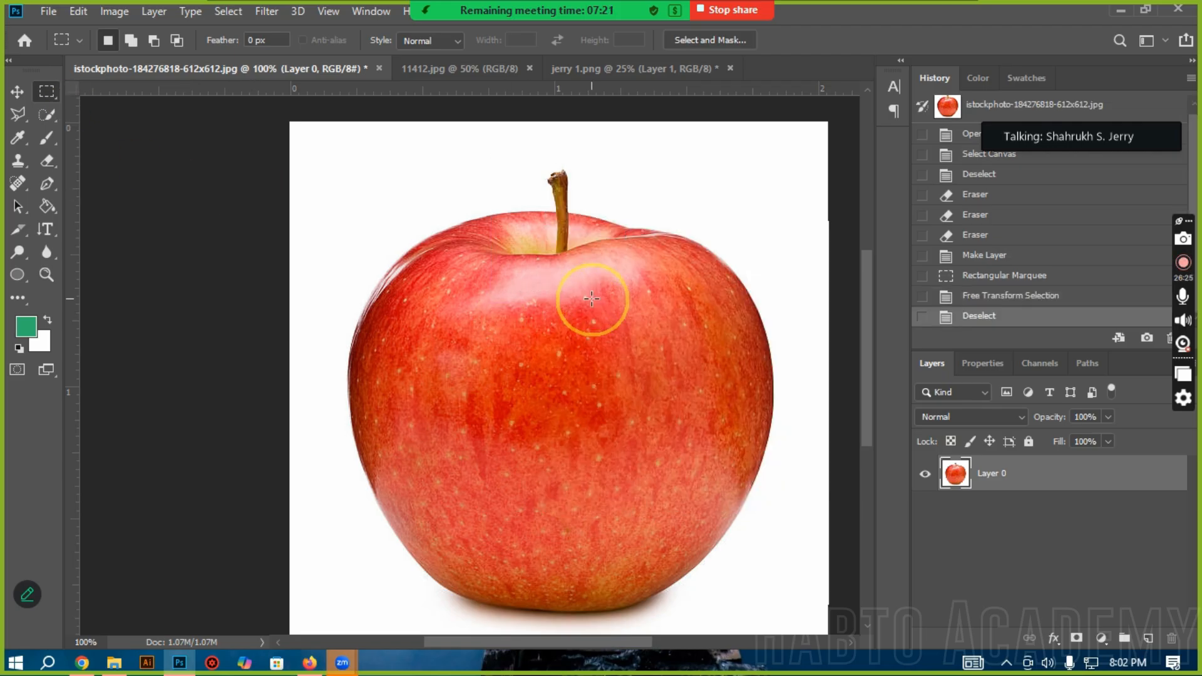
Step: Show the marquee and lasso tool variants, and make the freehand Lasso tool active
click(19, 114)
click(46, 91)
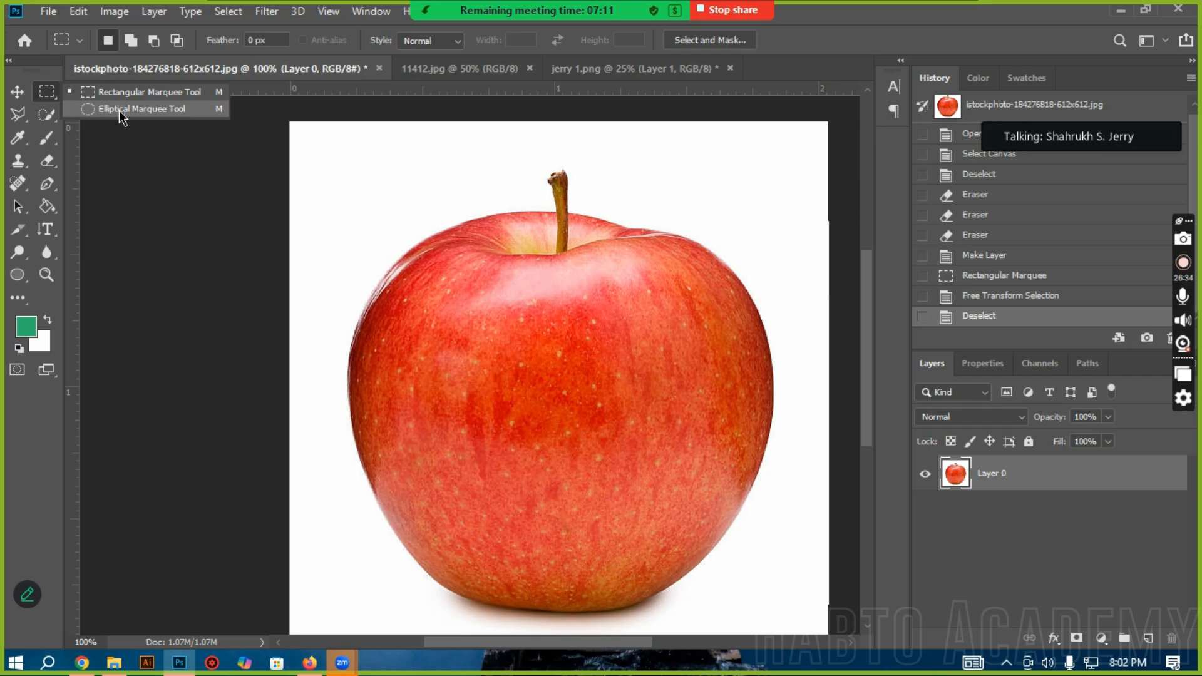
click(139, 118)
click(17, 114)
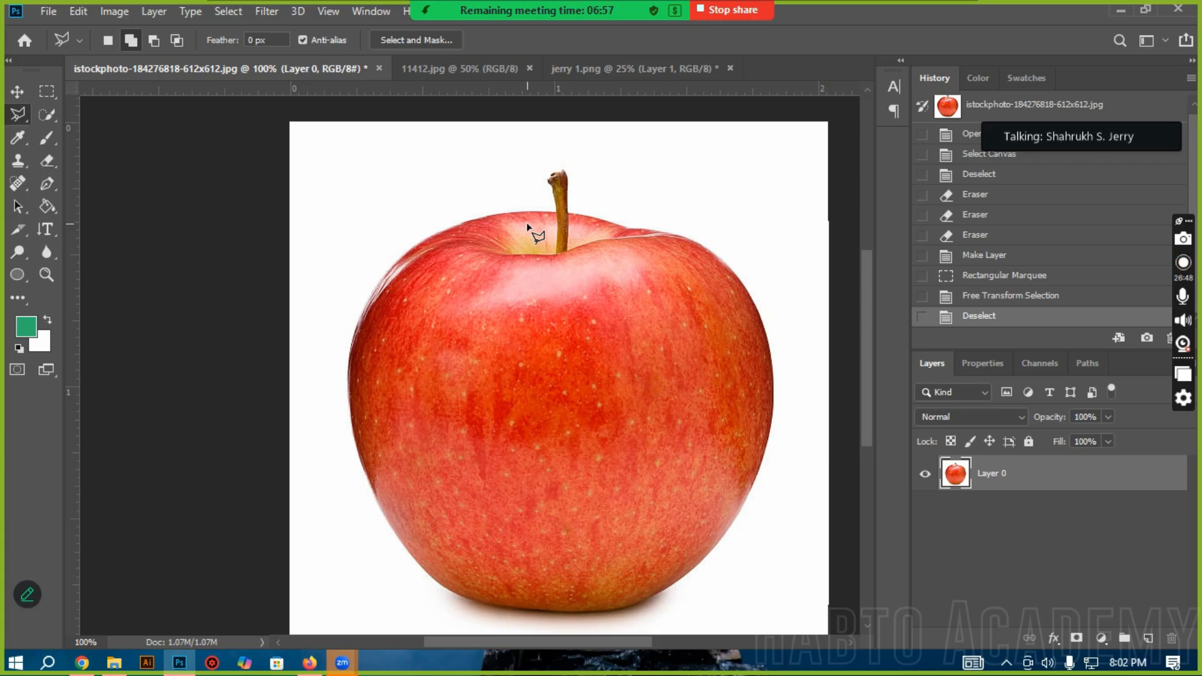
right_click(16, 114)
click(58, 117)
right_click(19, 117)
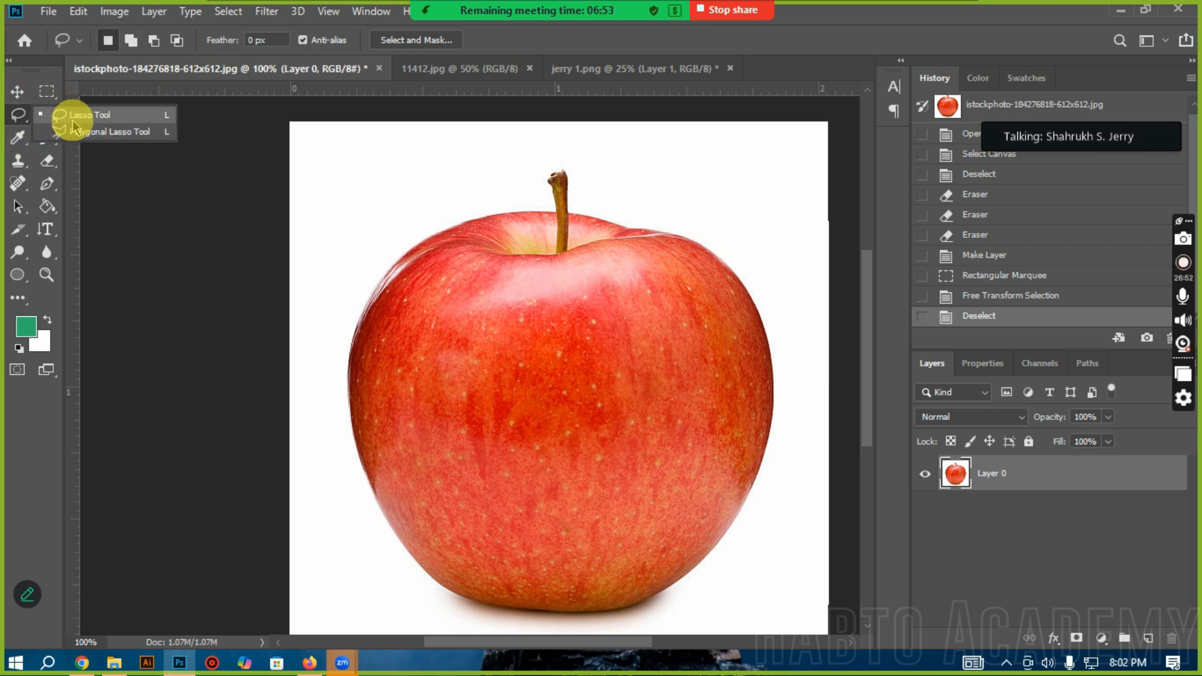
click(98, 118)
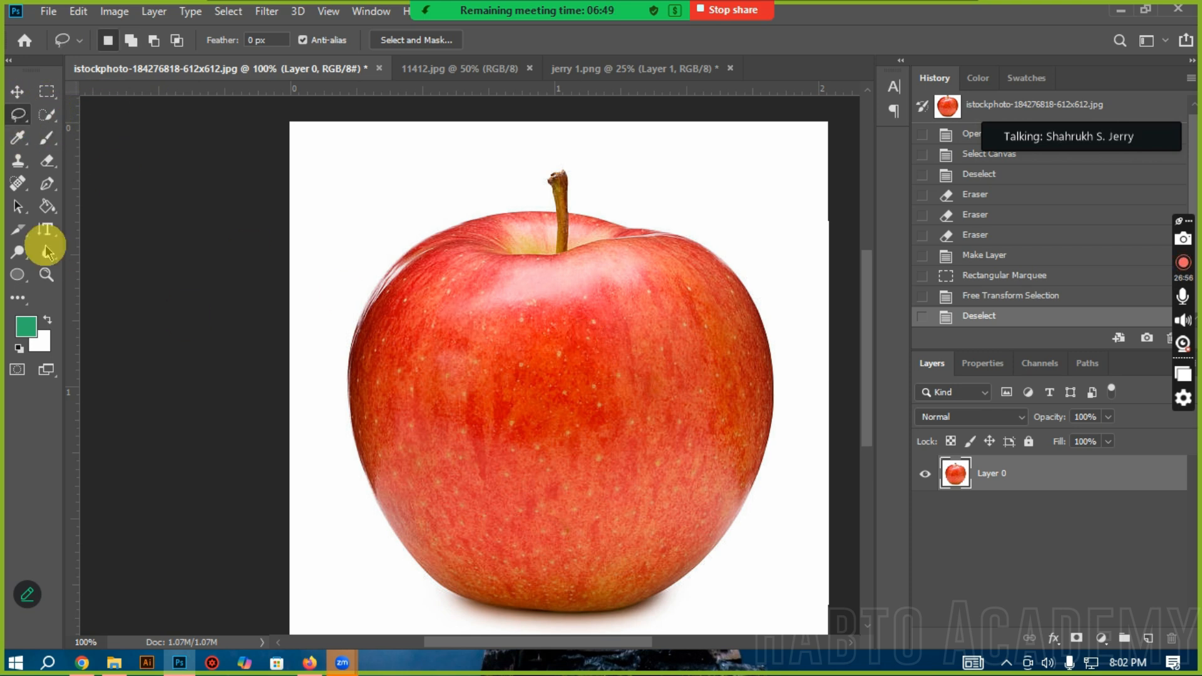
Step: Try a Lasso selection along the tip of the apple's stem, and restore the Deselect history state from before it
ctrl+click(629, 220)
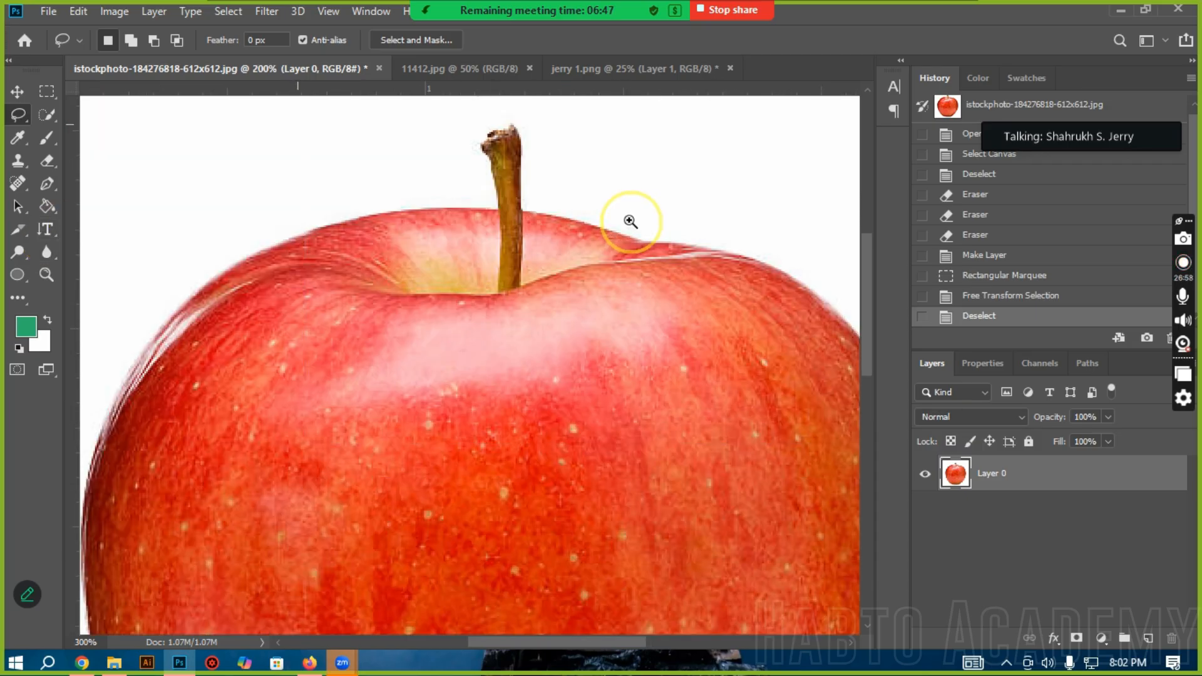
ctrl+click(629, 221)
ctrl+click(630, 220)
scroll(388, 257, up, 3)
scroll(389, 333, left, 3)
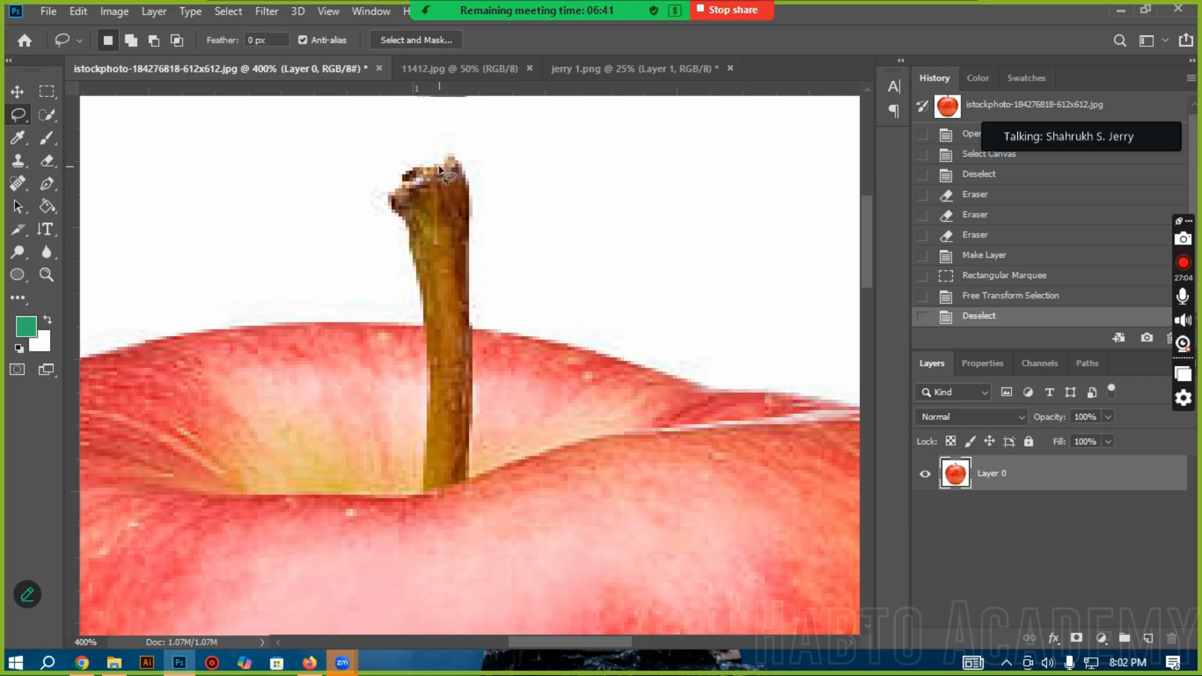
scroll(442, 169, up, 1)
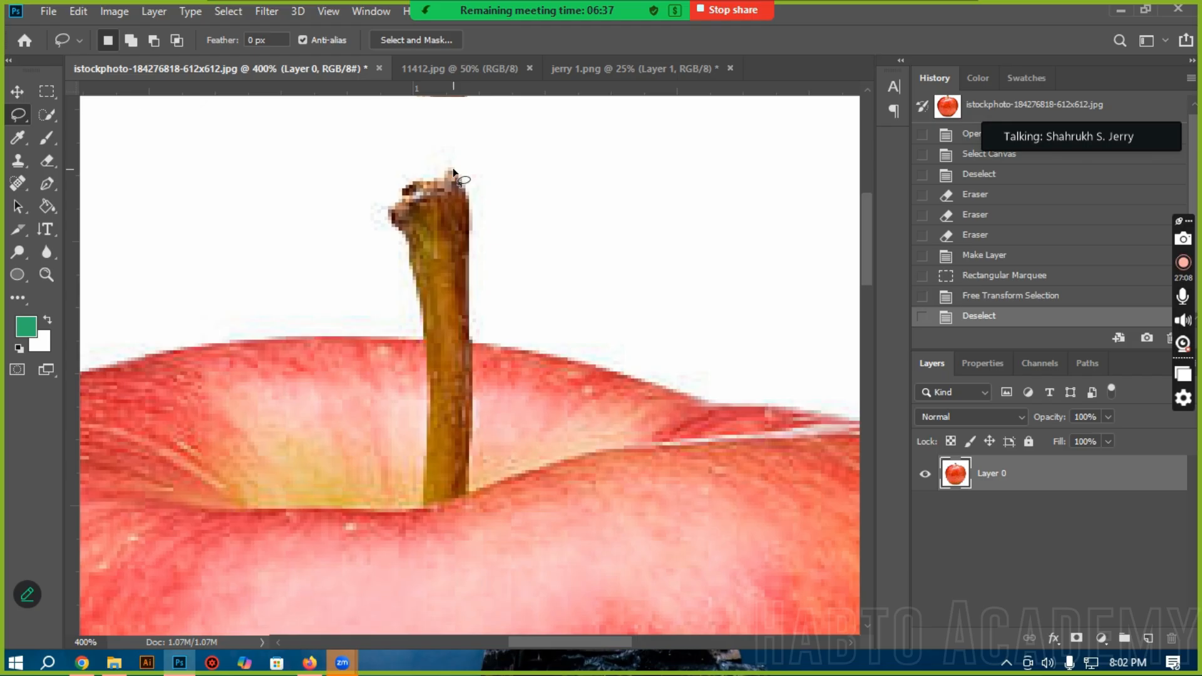
click(453, 170)
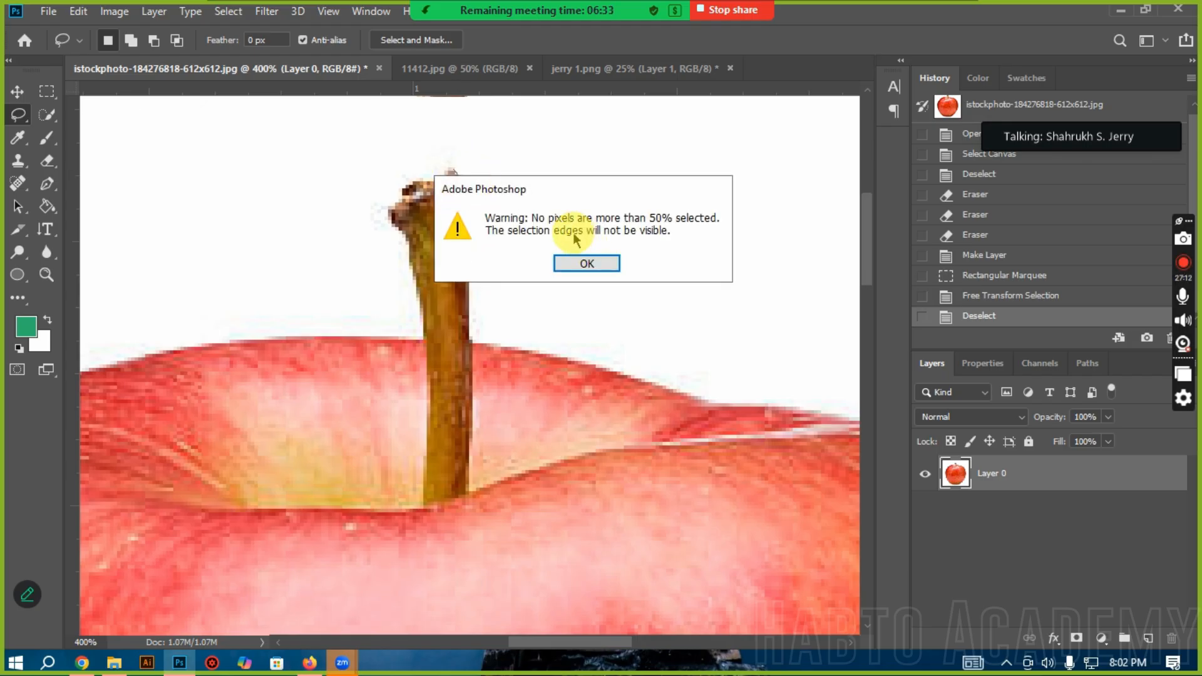
click(600, 258)
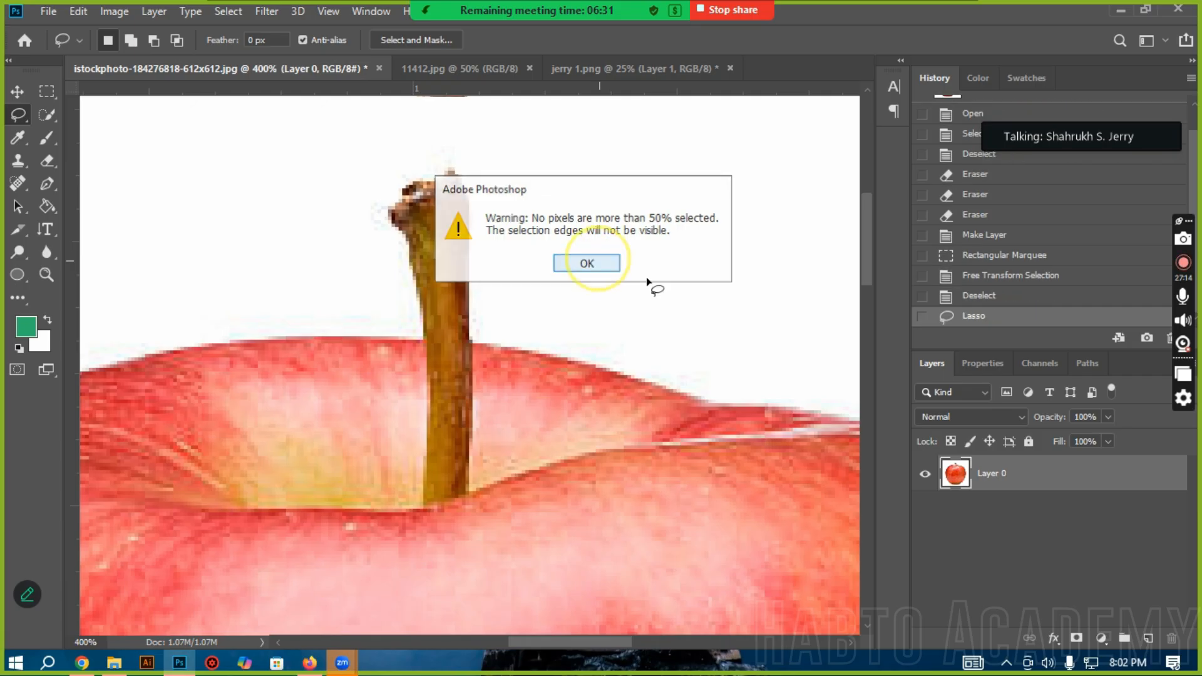
click(457, 175)
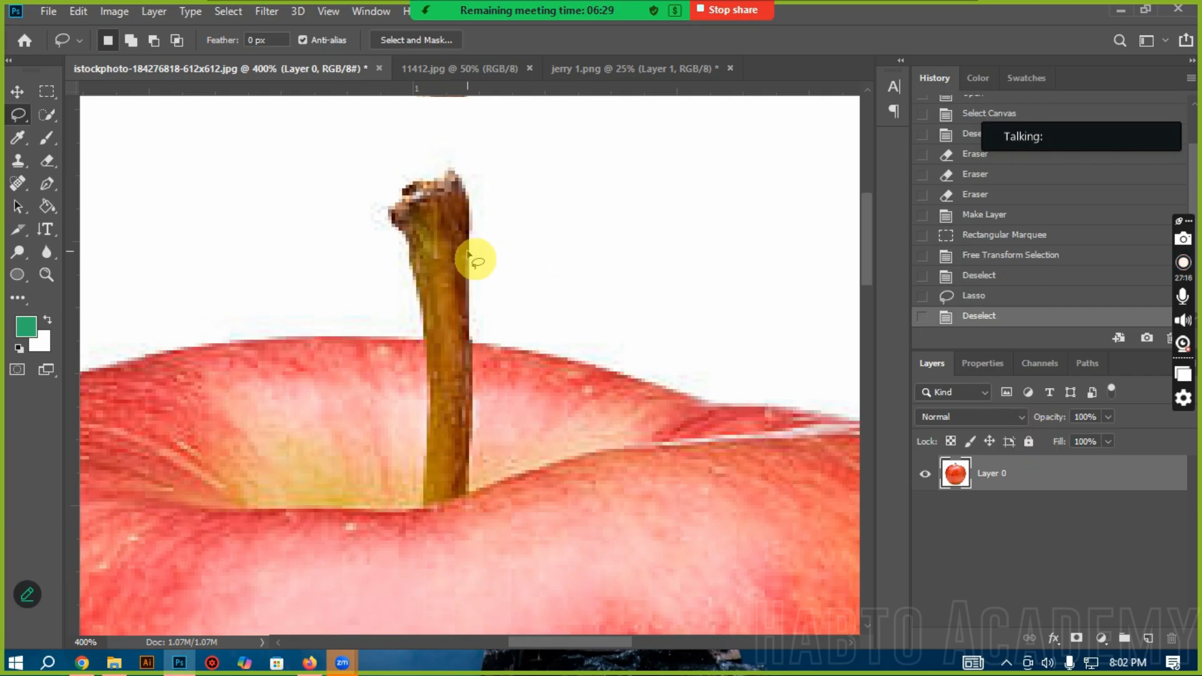
drag(464, 186, 469, 227)
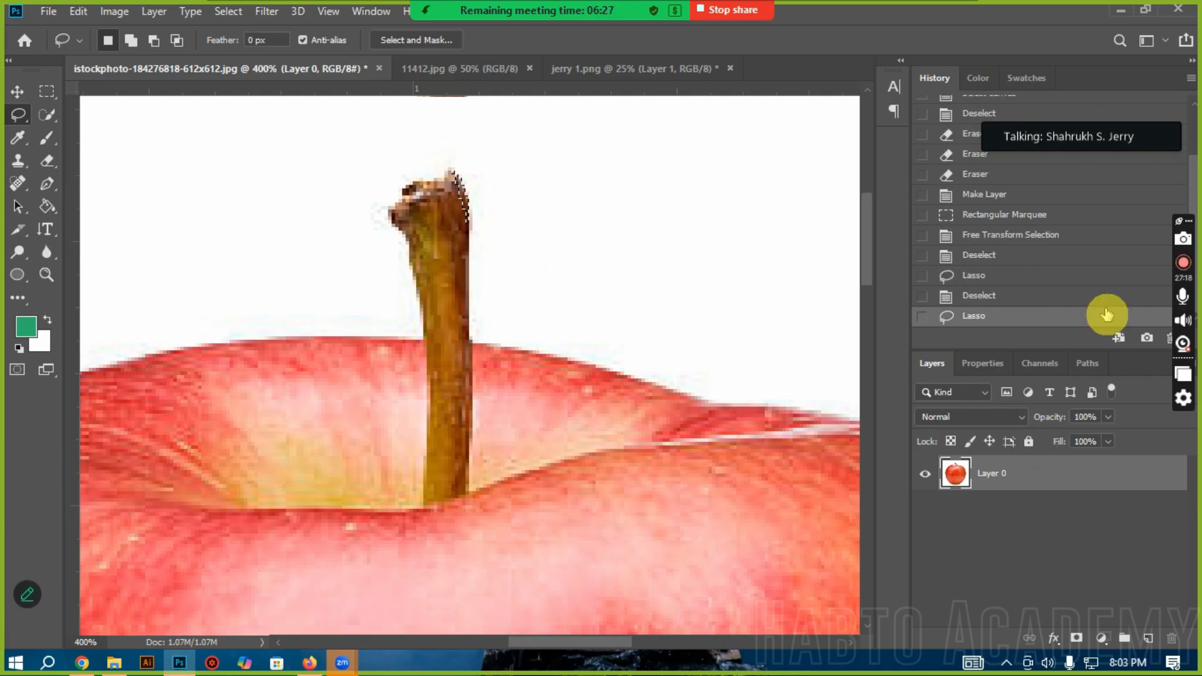
click(1041, 293)
click(1018, 258)
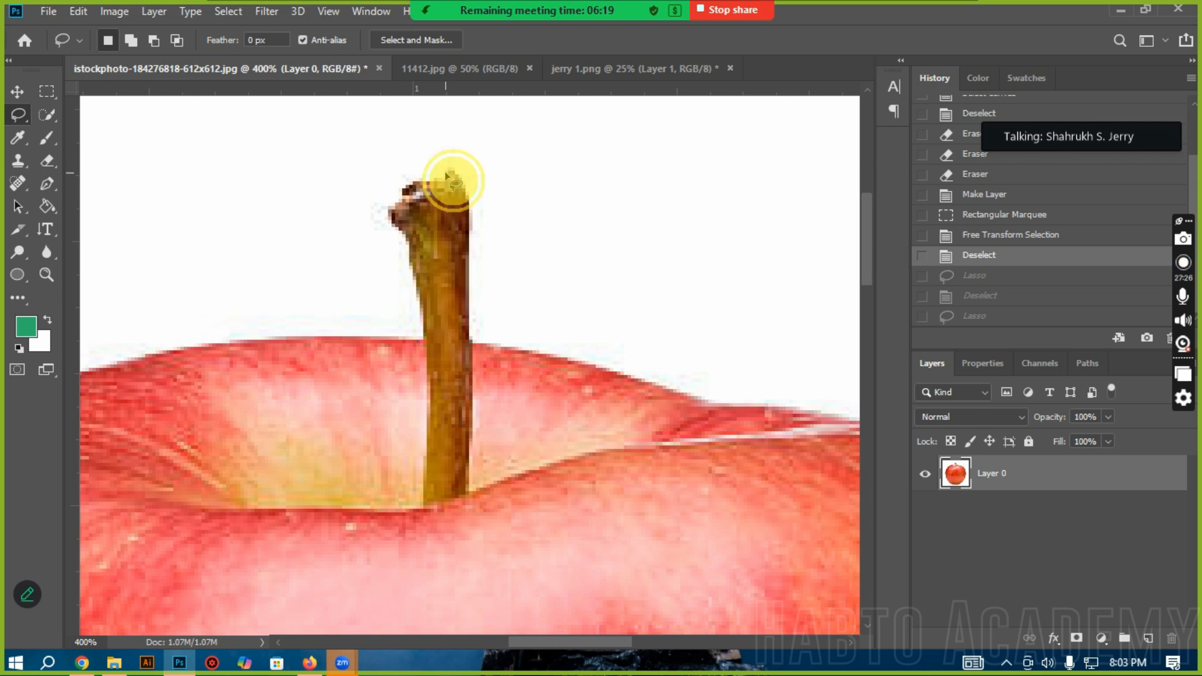
Step: Trace the whole outline of the apple's stem freehand with the Lasso tool, and deselect it
drag(461, 184, 468, 191)
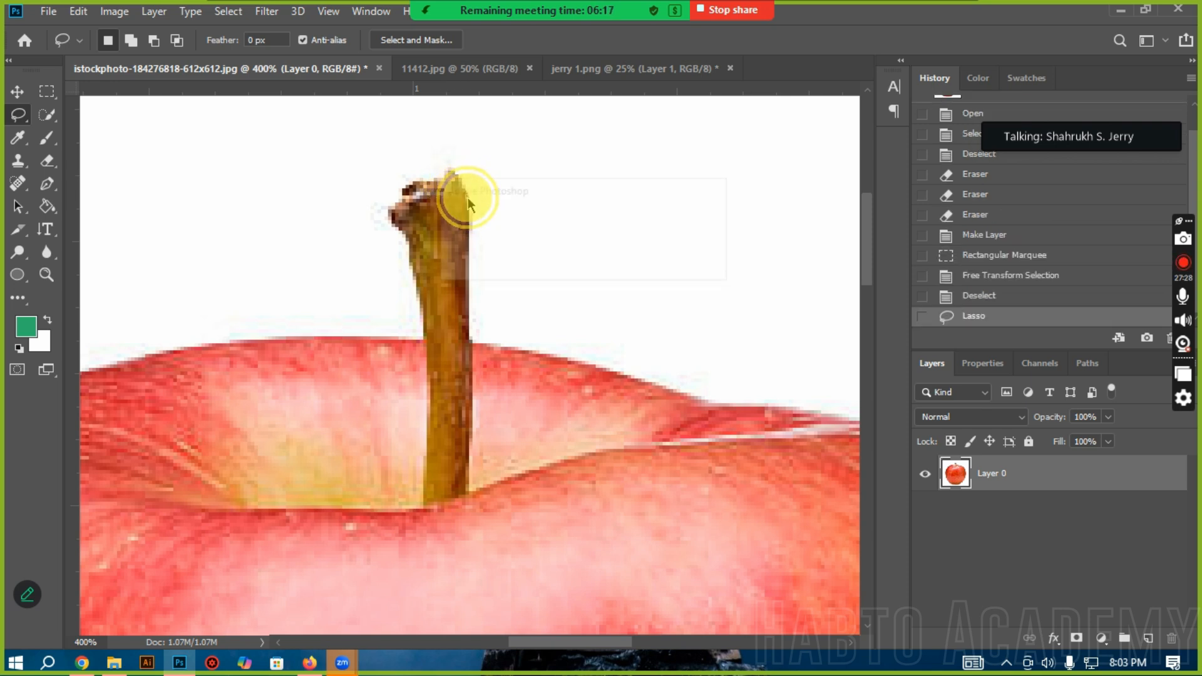
click(601, 270)
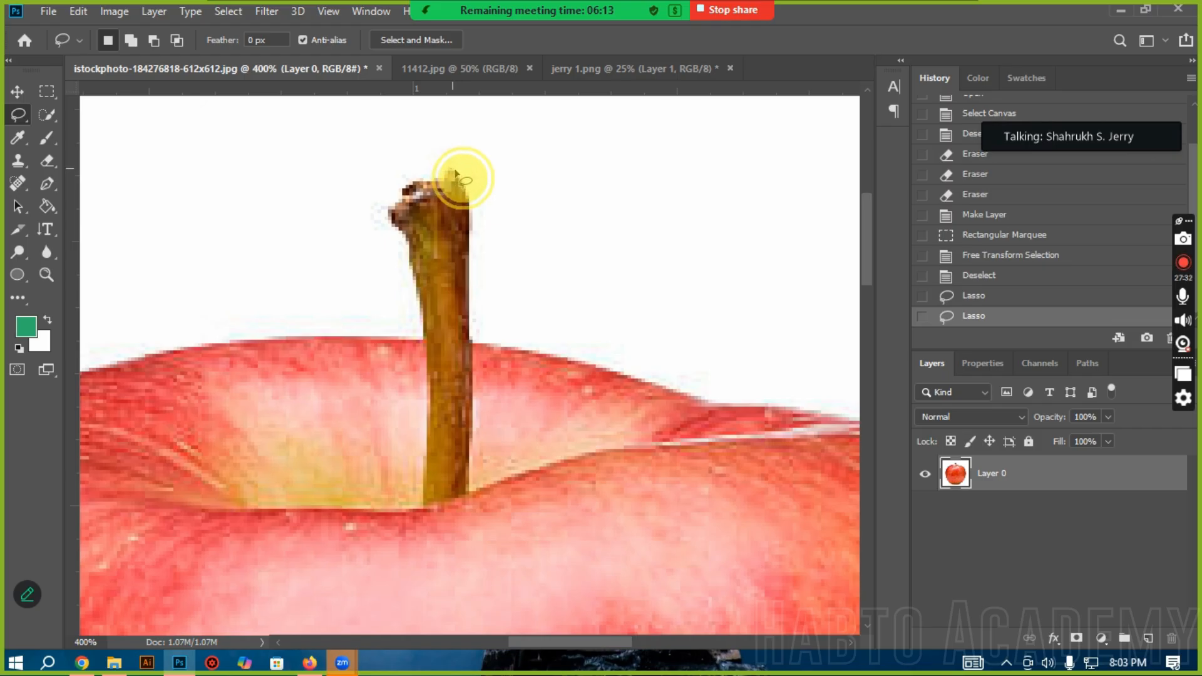
mouse_move(469, 231)
mouse_down()
mouse_move(469, 487)
mouse_move(461, 503)
mouse_move(424, 499)
mouse_up()
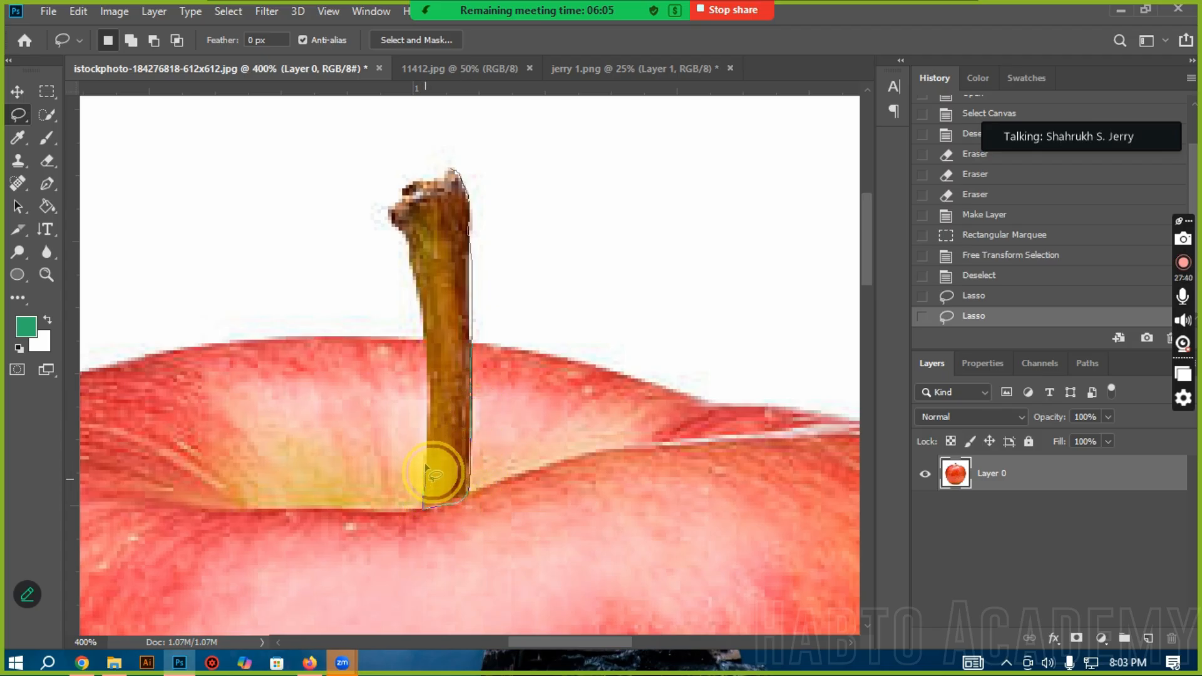
mouse_move(428, 406)
mouse_down()
mouse_move(432, 310)
mouse_move(395, 204)
mouse_move(463, 179)
mouse_up()
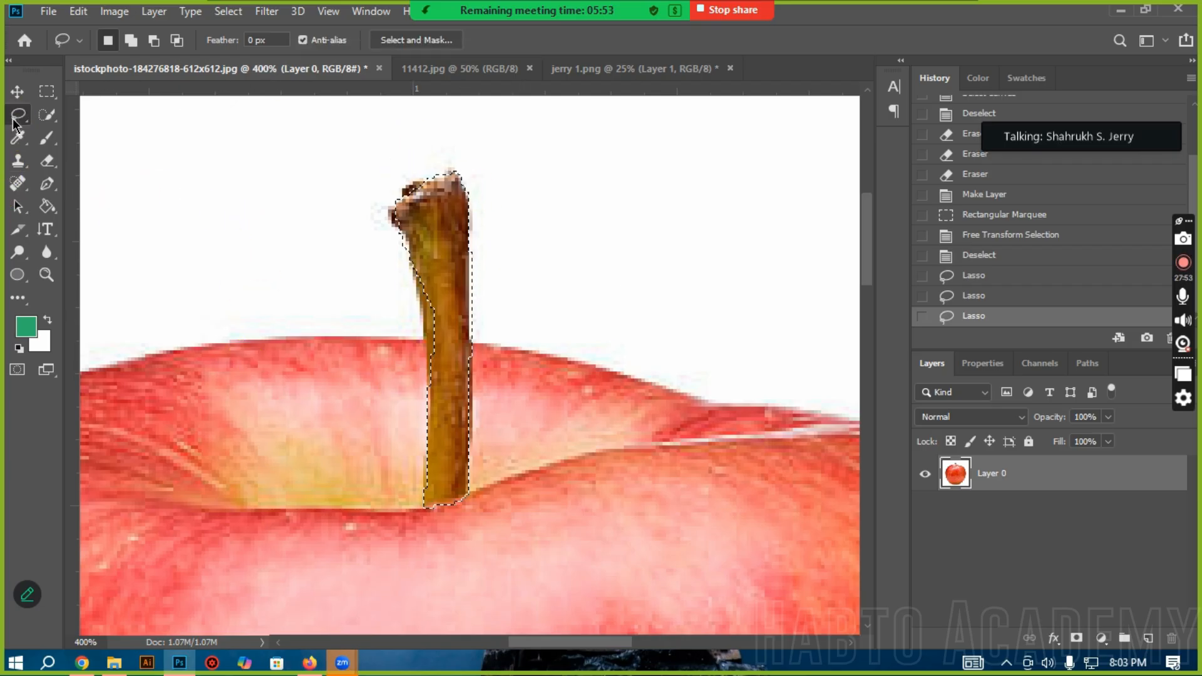
click(666, 430)
click(526, 303)
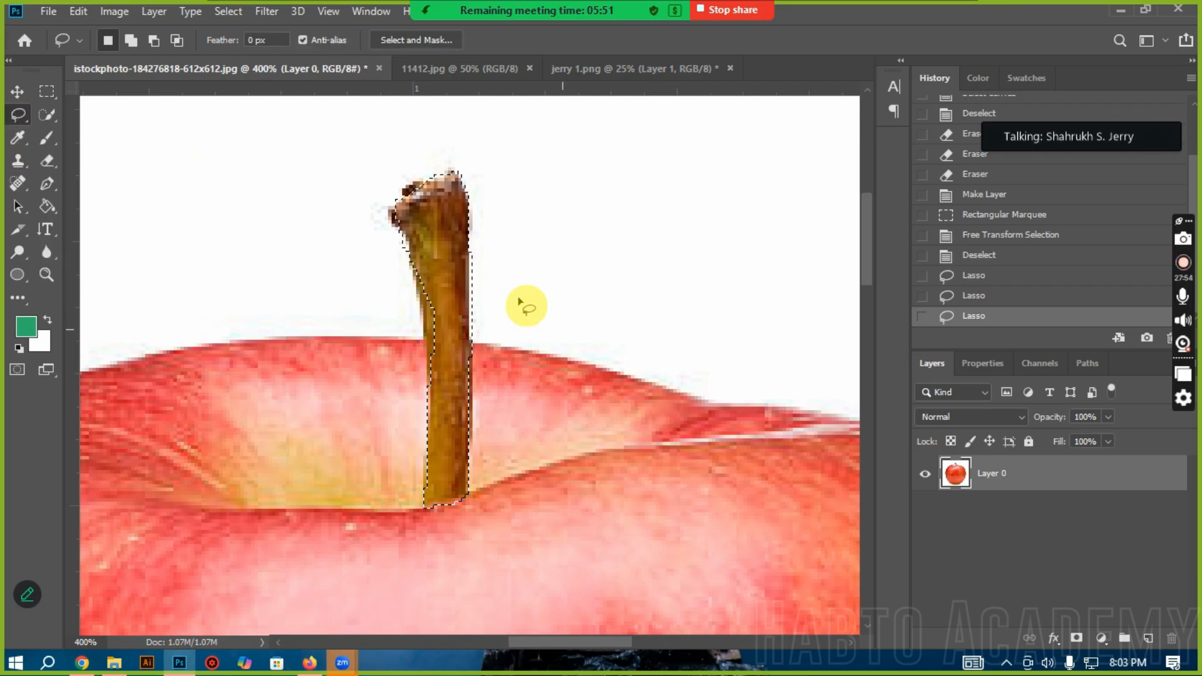
Step: Lasso a rough freehand area across the top of the apple around the stem base, and deselect it
scroll(338, 285, down, 3)
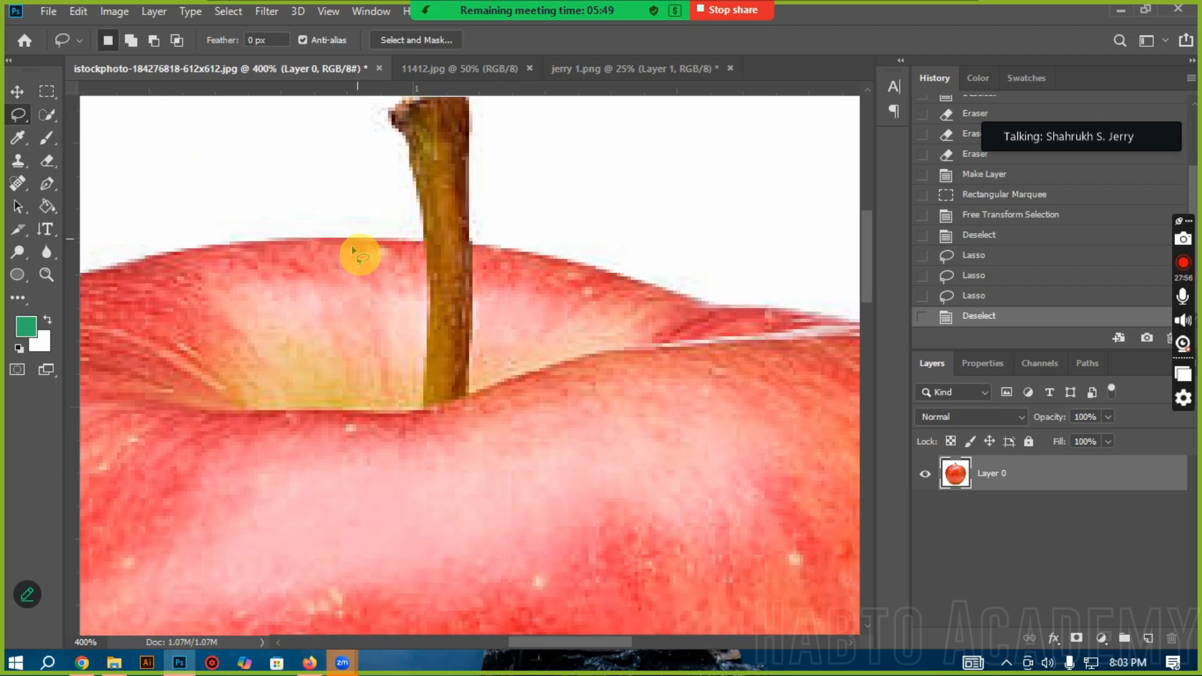
drag(330, 271, 181, 418)
mouse_move(650, 362)
mouse_down()
mouse_move(535, 280)
mouse_move(314, 262)
mouse_up()
click(126, 242)
Step: Switch to the Polygonal Lasso tool and bring the stem's tip into working position
right_click(17, 114)
click(77, 129)
scroll(620, 254, up, 1)
scroll(620, 254, up, 3)
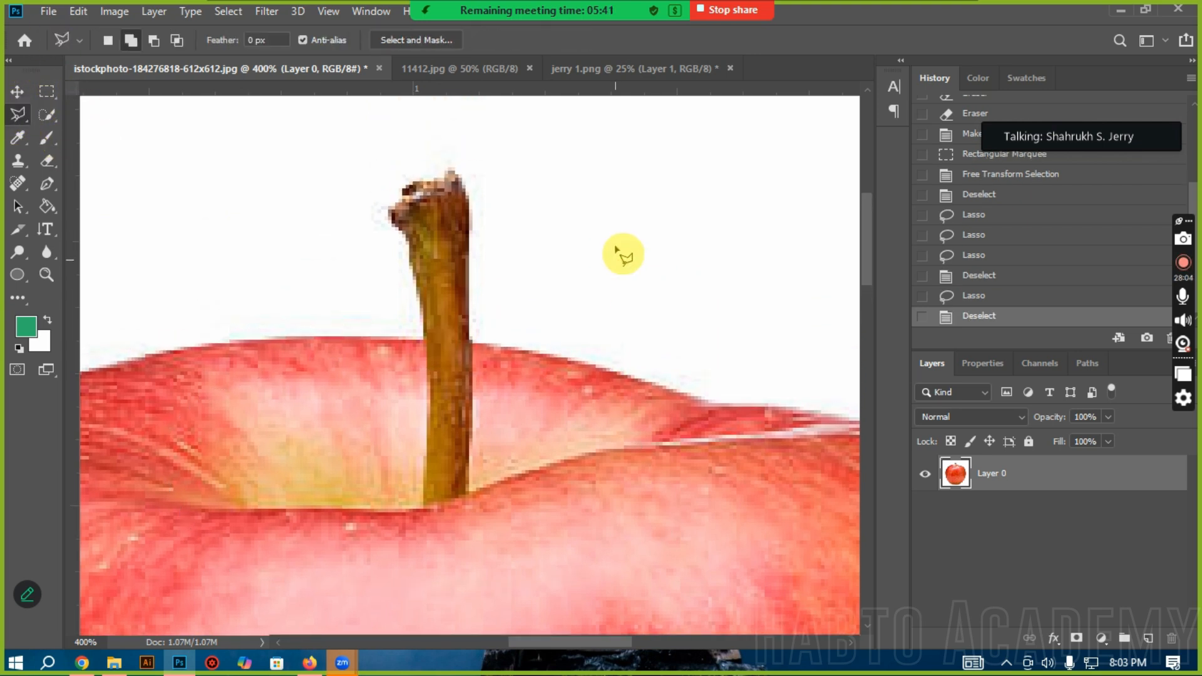
click(444, 181)
Step: Open the Zoom meeting chat, read the newest message, and close the chat window
click(489, 28)
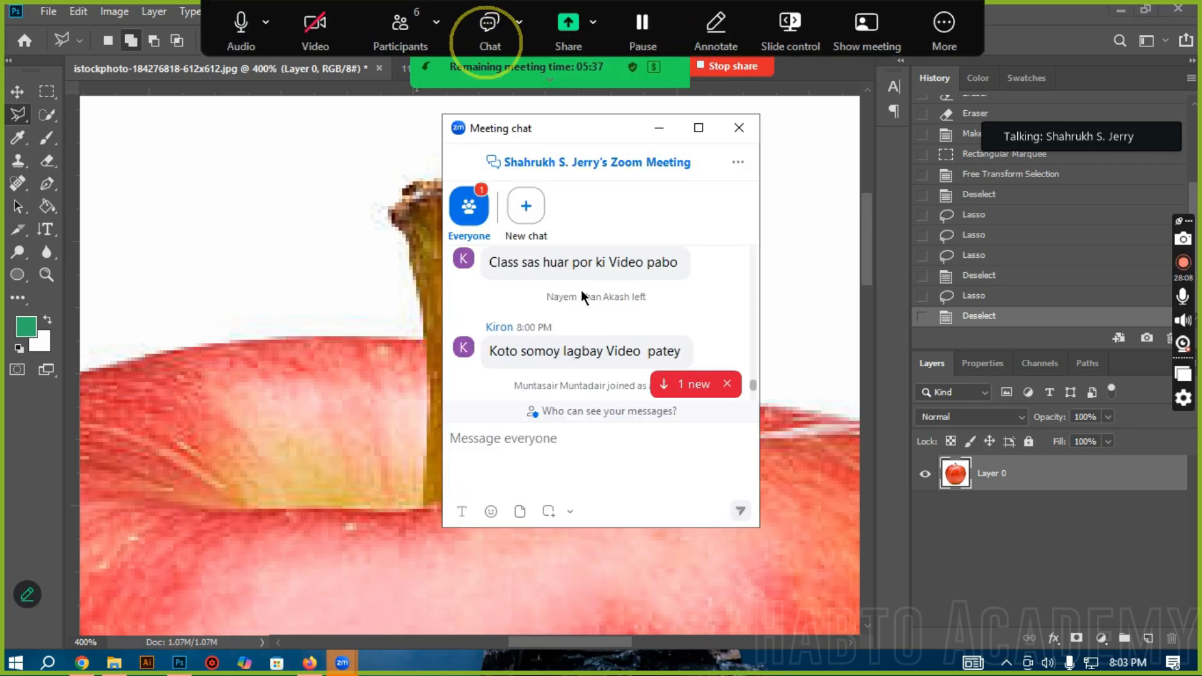
scroll(579, 316, down, 3)
click(526, 330)
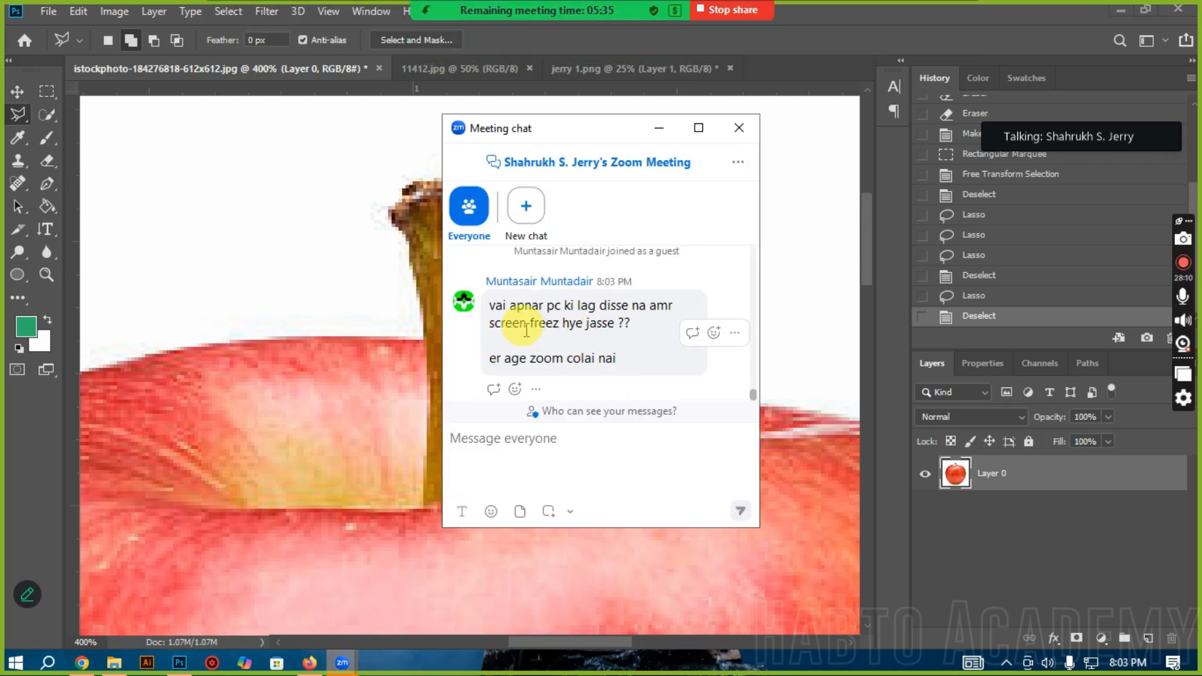
click(584, 375)
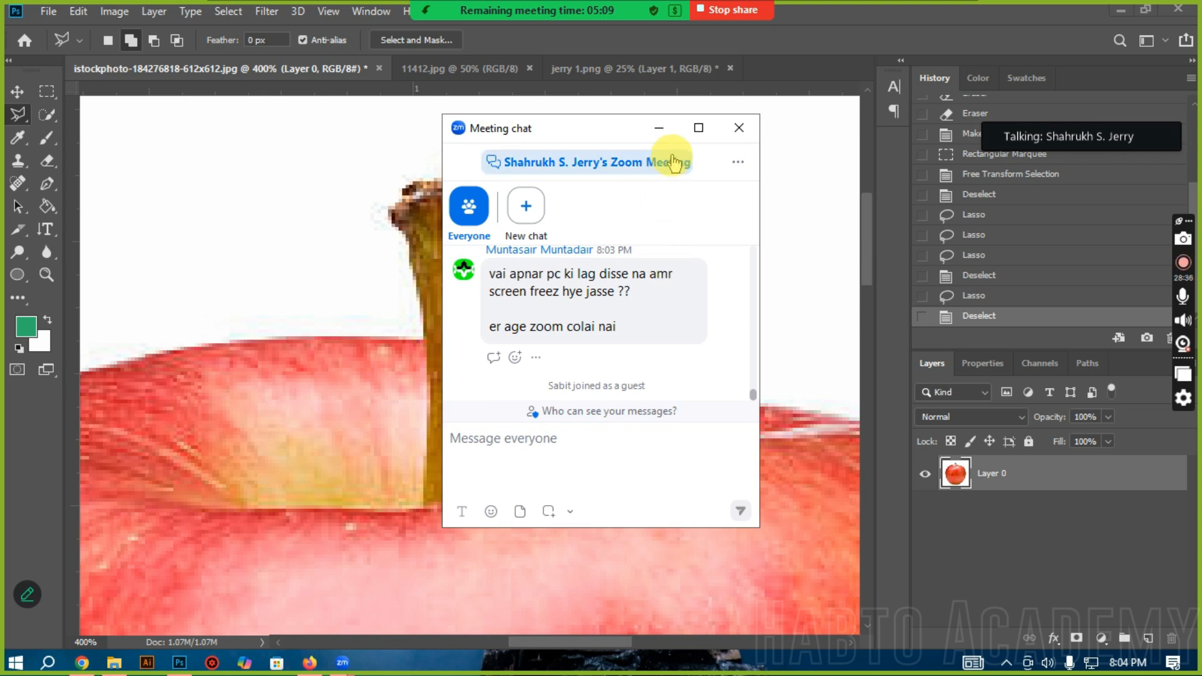
click(739, 128)
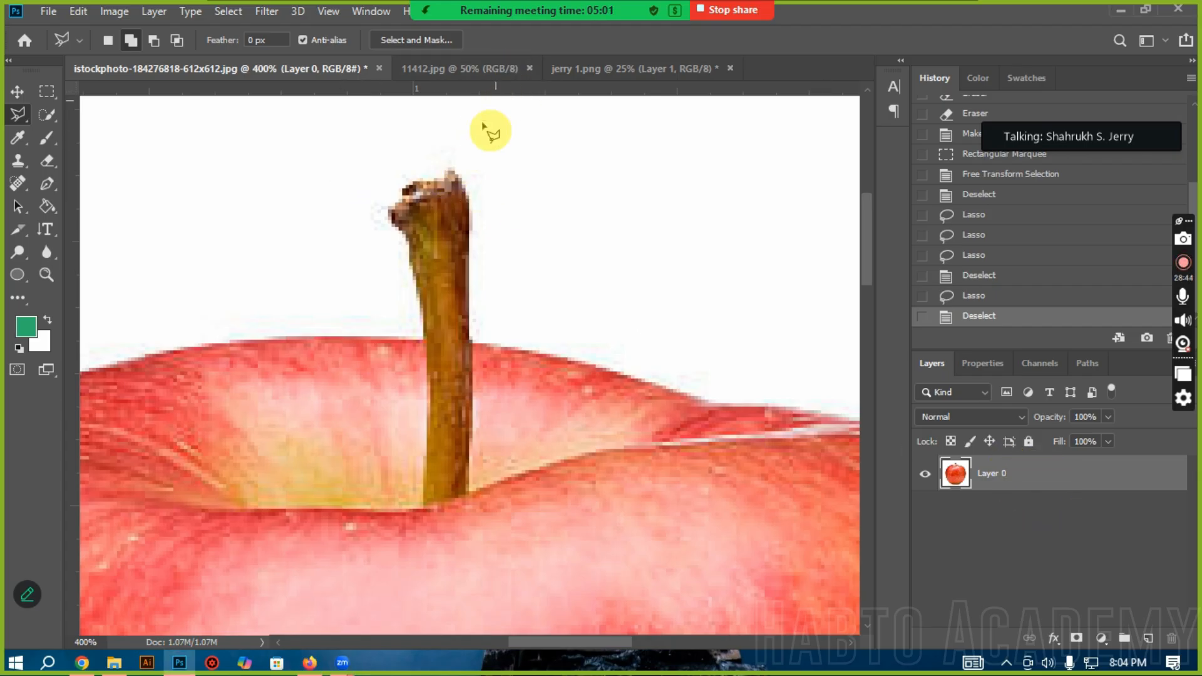
Step: Trace the apple's stem with straight segments using the Polygonal Lasso, from its tip around the base and back, closing the selection
click(451, 171)
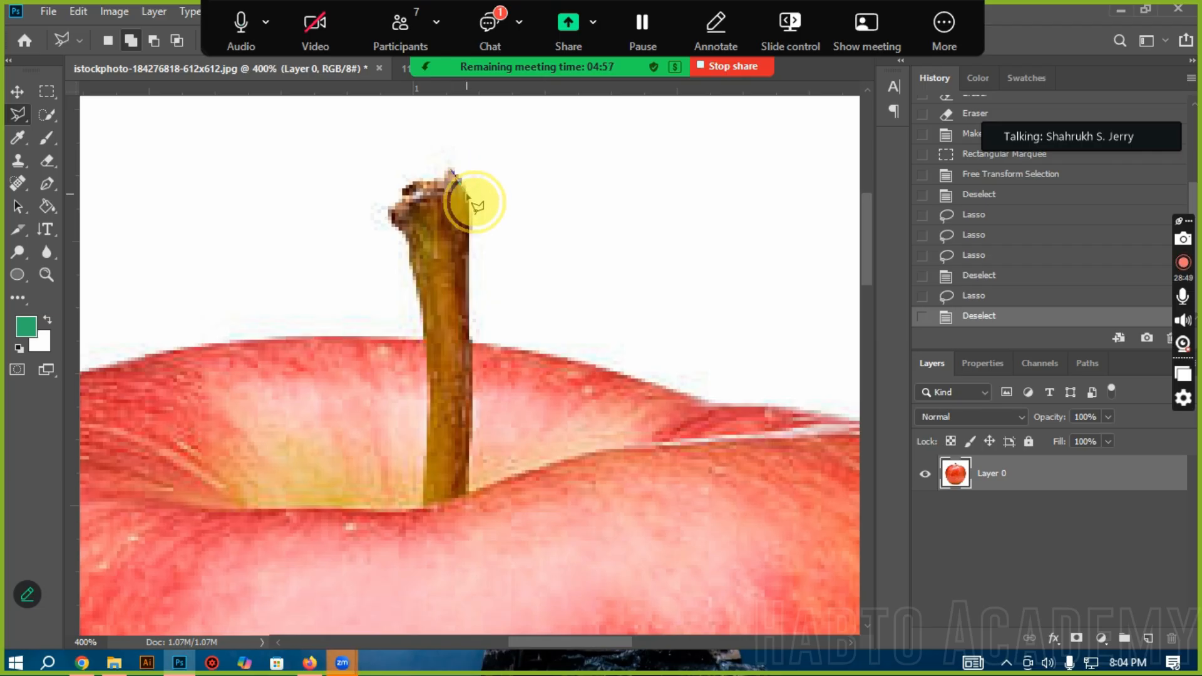
click(471, 266)
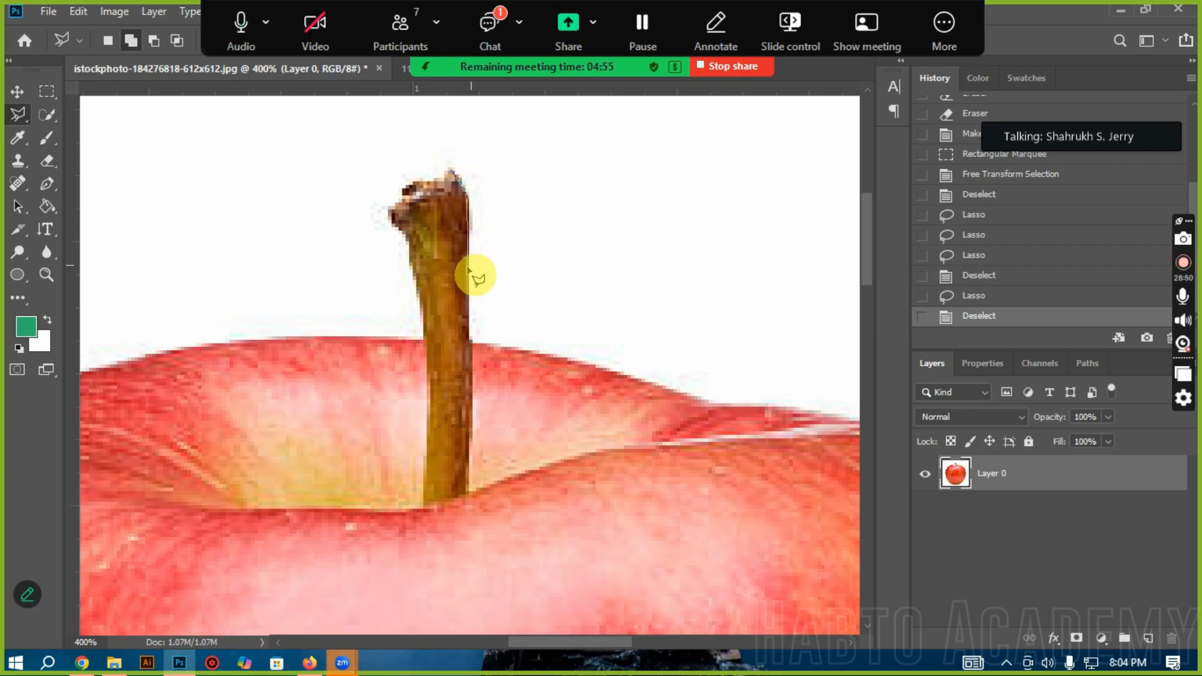
click(474, 392)
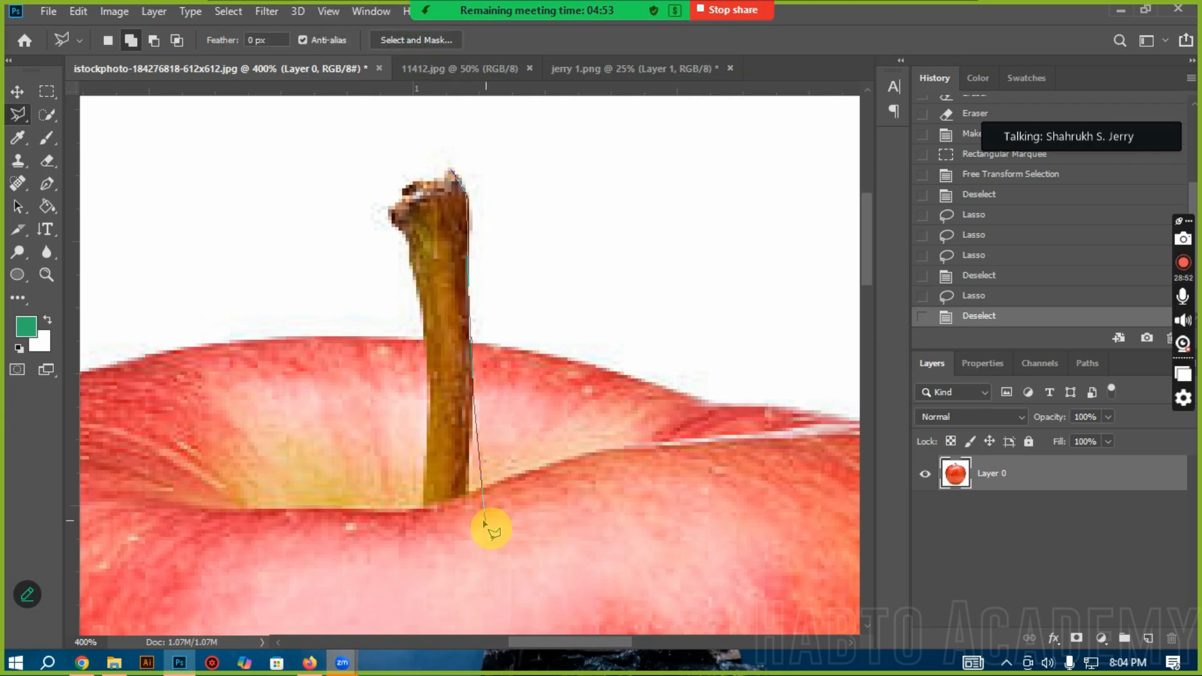
click(470, 493)
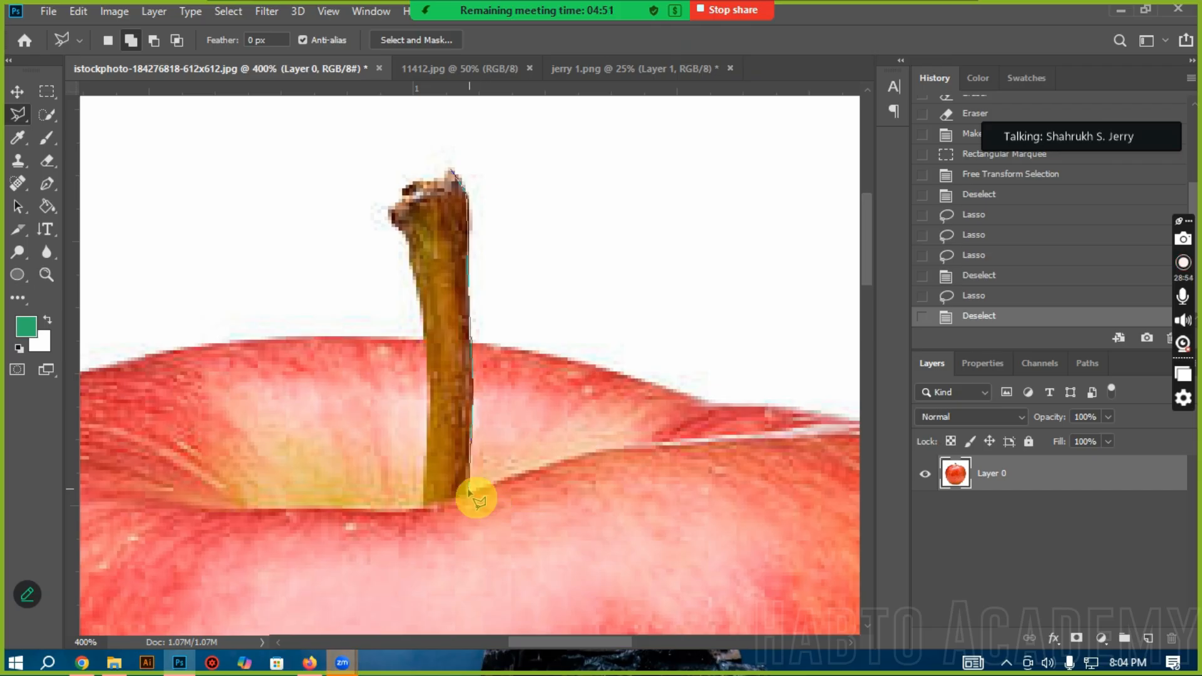
click(424, 509)
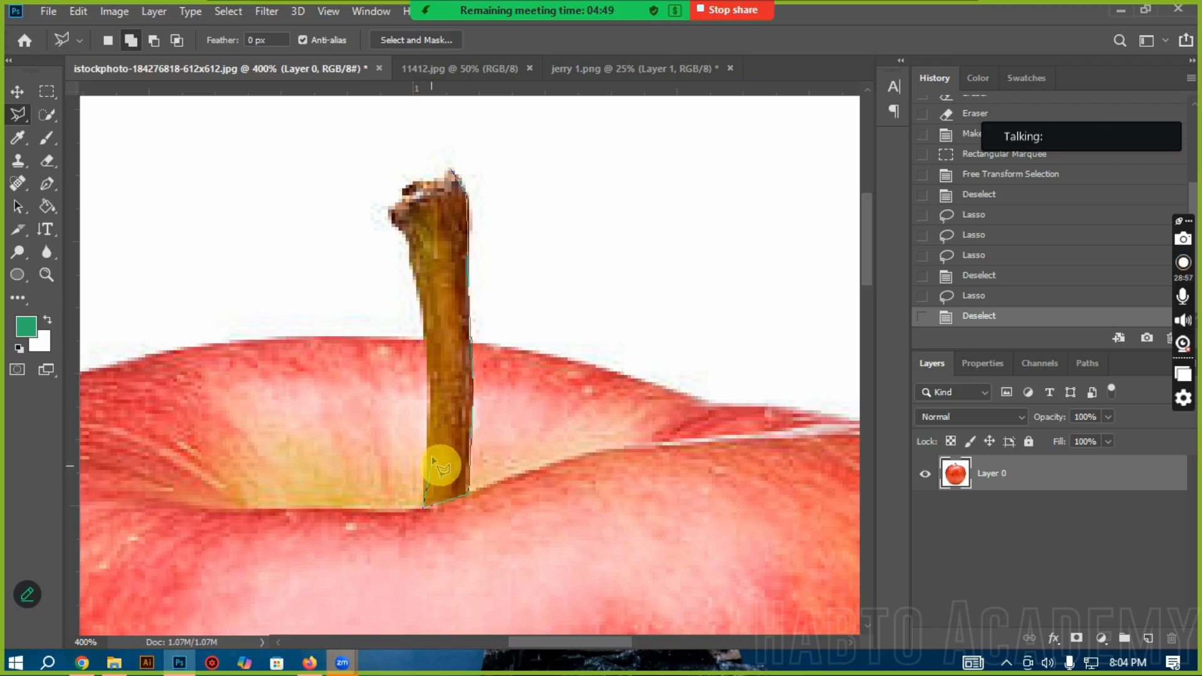
click(428, 362)
click(422, 296)
click(412, 263)
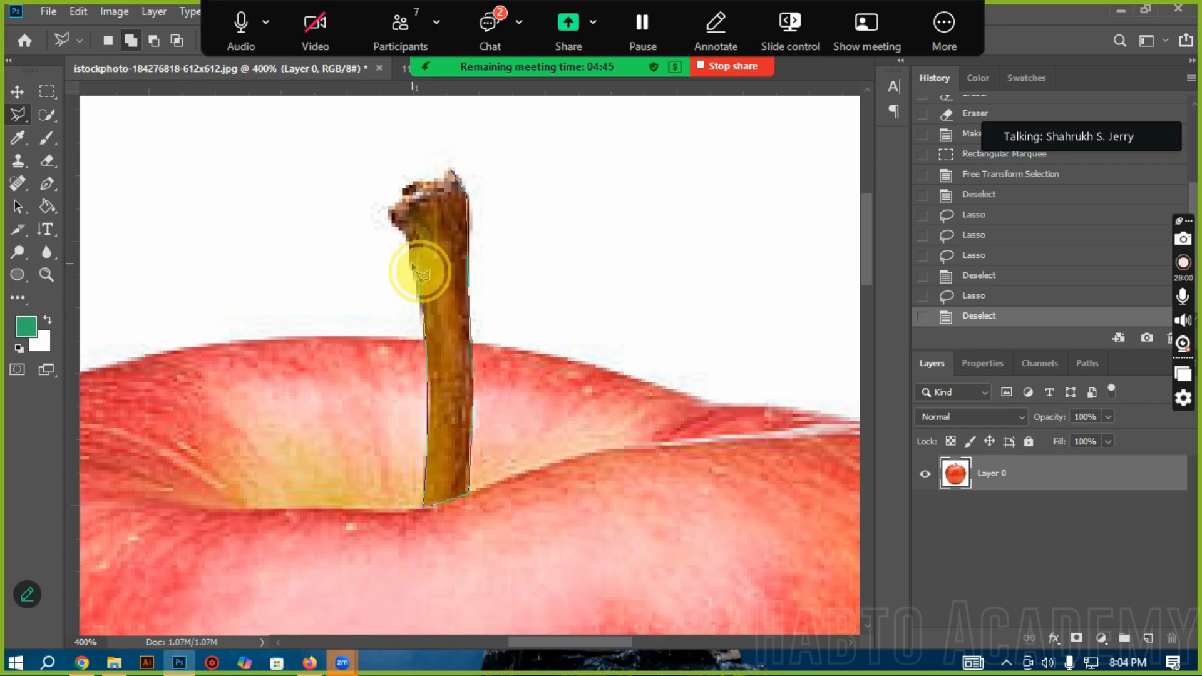
click(408, 234)
click(398, 209)
click(408, 181)
click(449, 185)
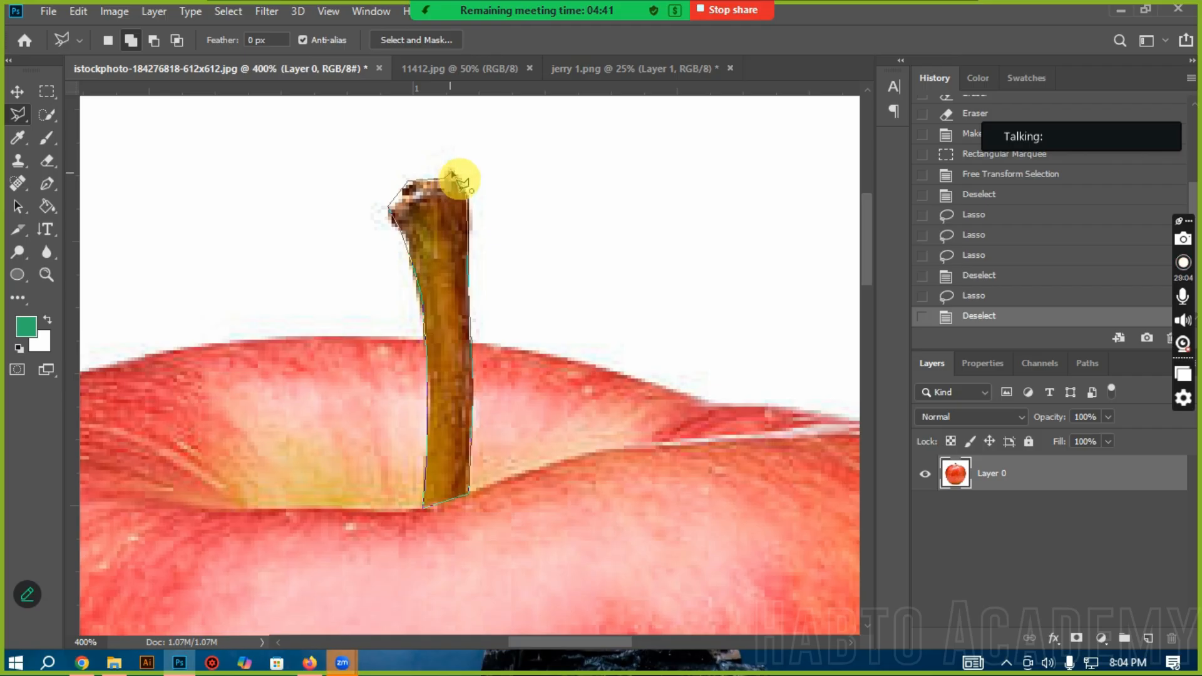
click(456, 173)
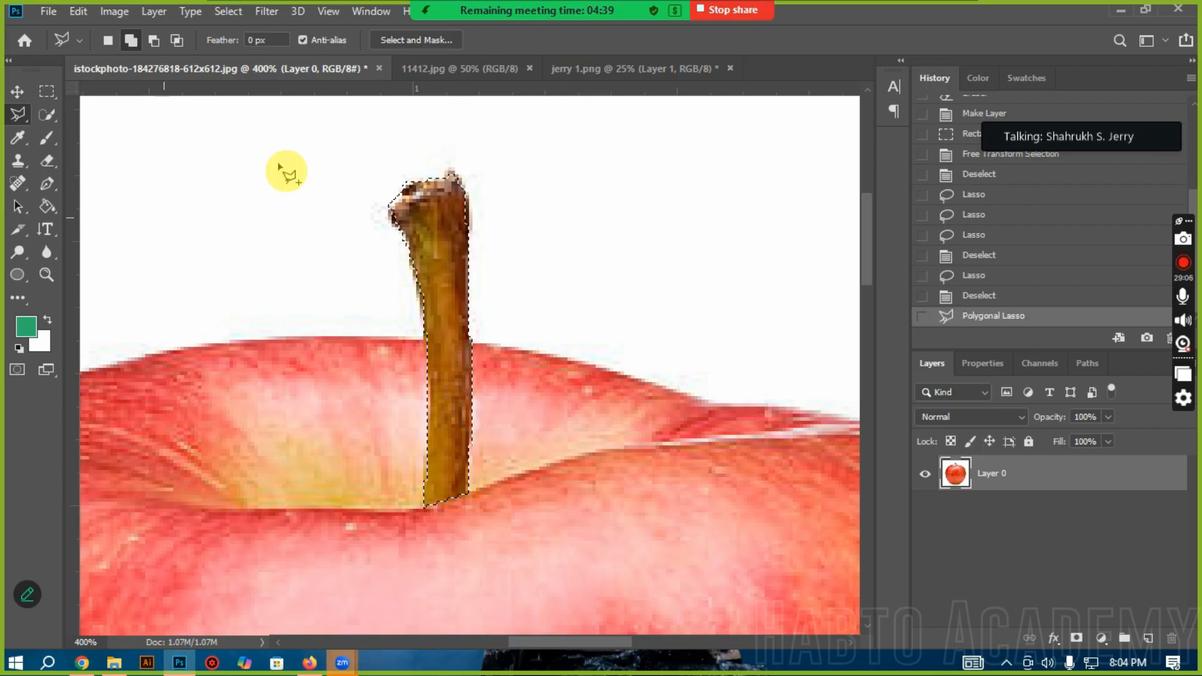
Step: Look over the stem selection's context commands, and set the Polygonal Lasso to New Selection mode
right_click(453, 242)
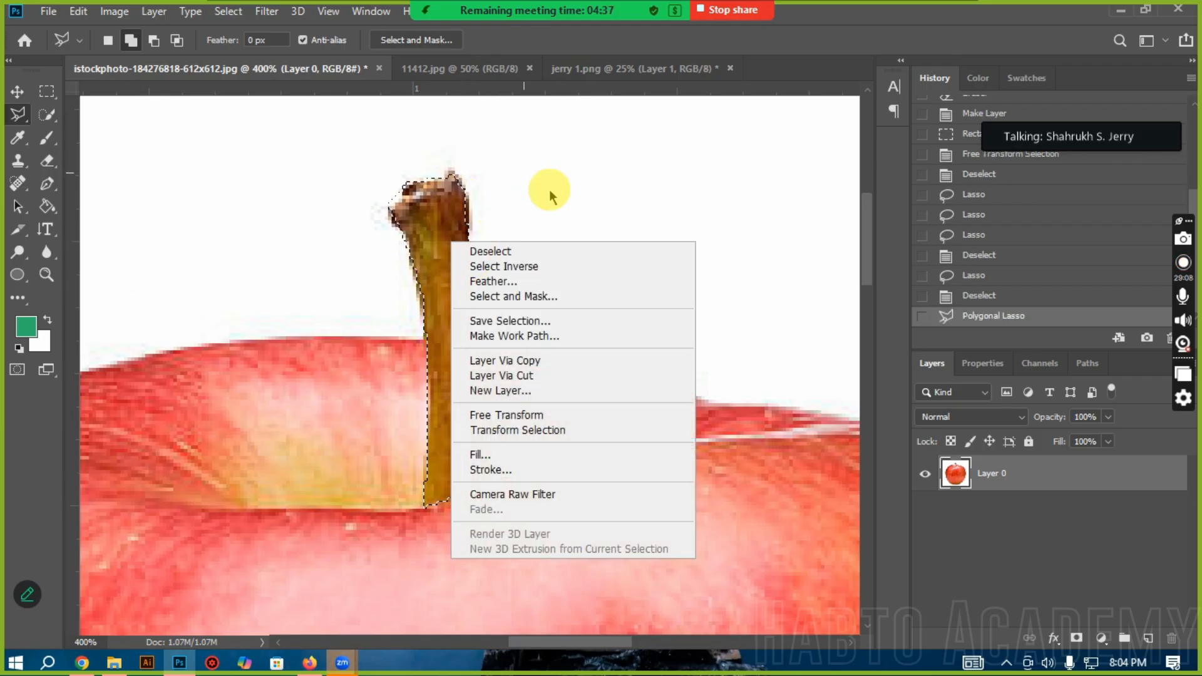
click(106, 44)
click(257, 191)
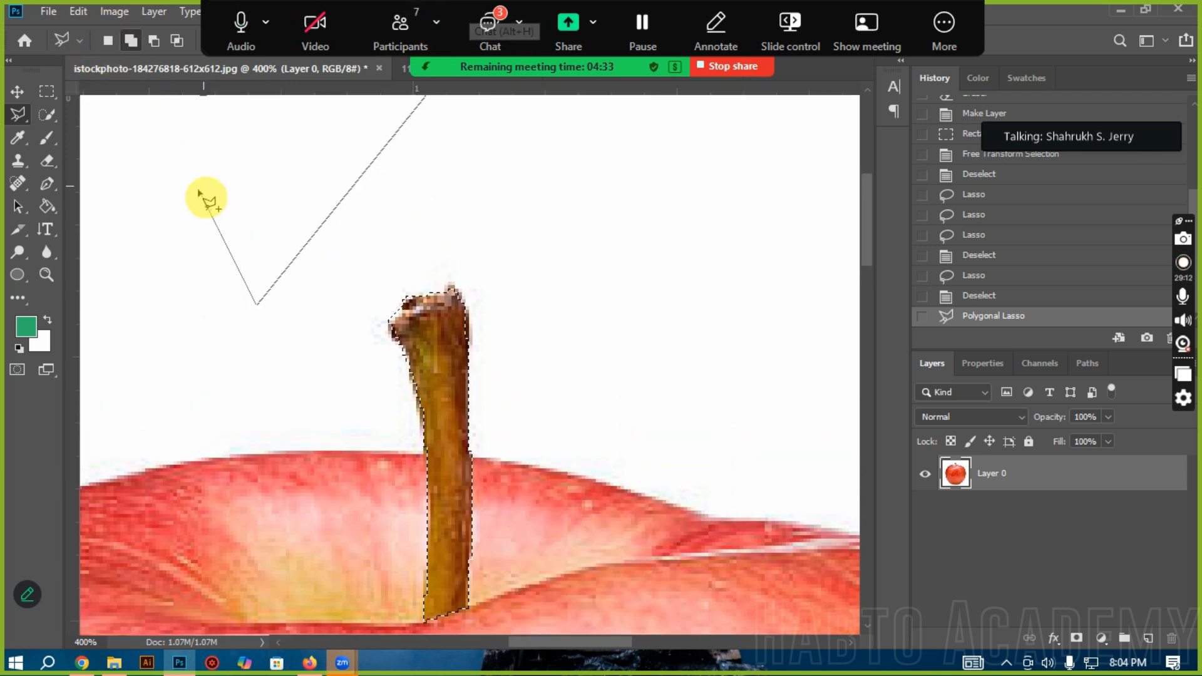
click(109, 48)
click(107, 42)
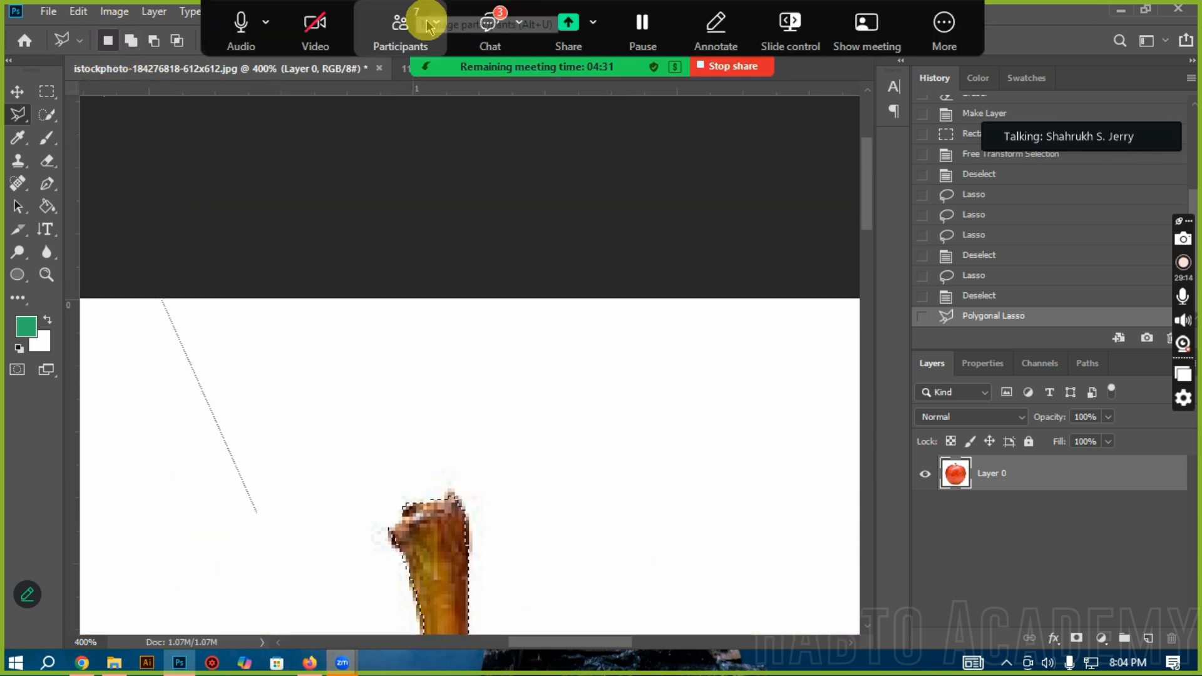
Step: Switch to the Zoom meeting chat, read the newest messages, and close the chat window
click(490, 25)
scroll(589, 364, down, 5)
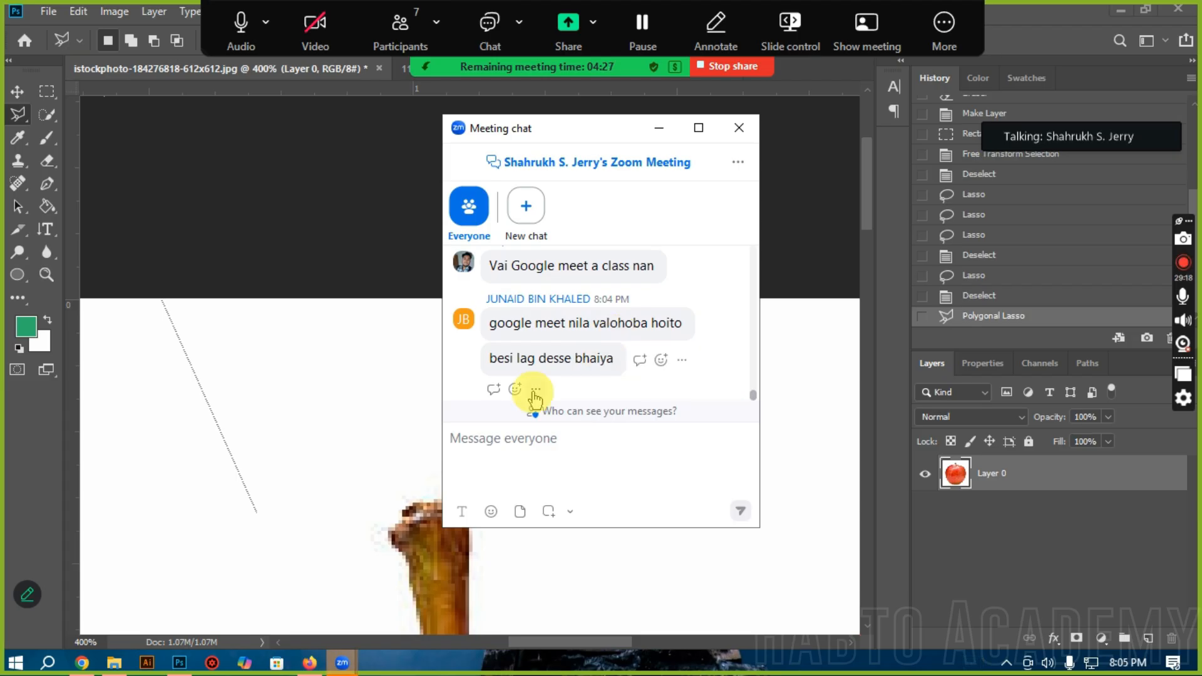
scroll(266, 397, down, 5)
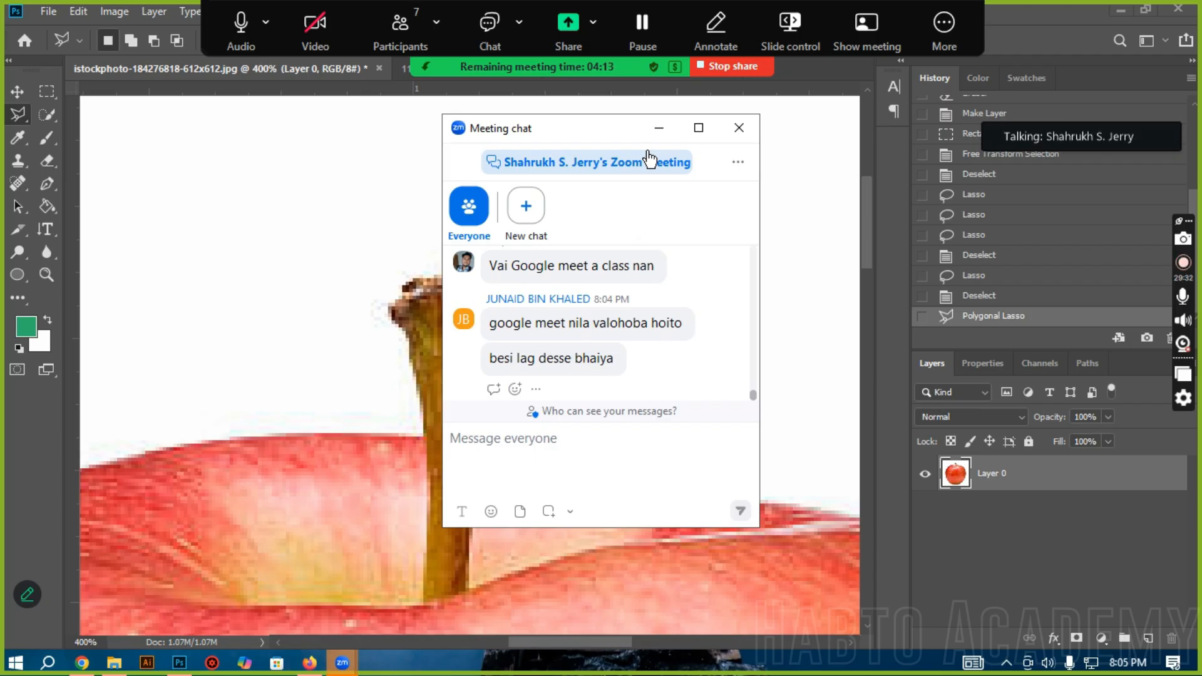
scroll(376, 401, down, 6)
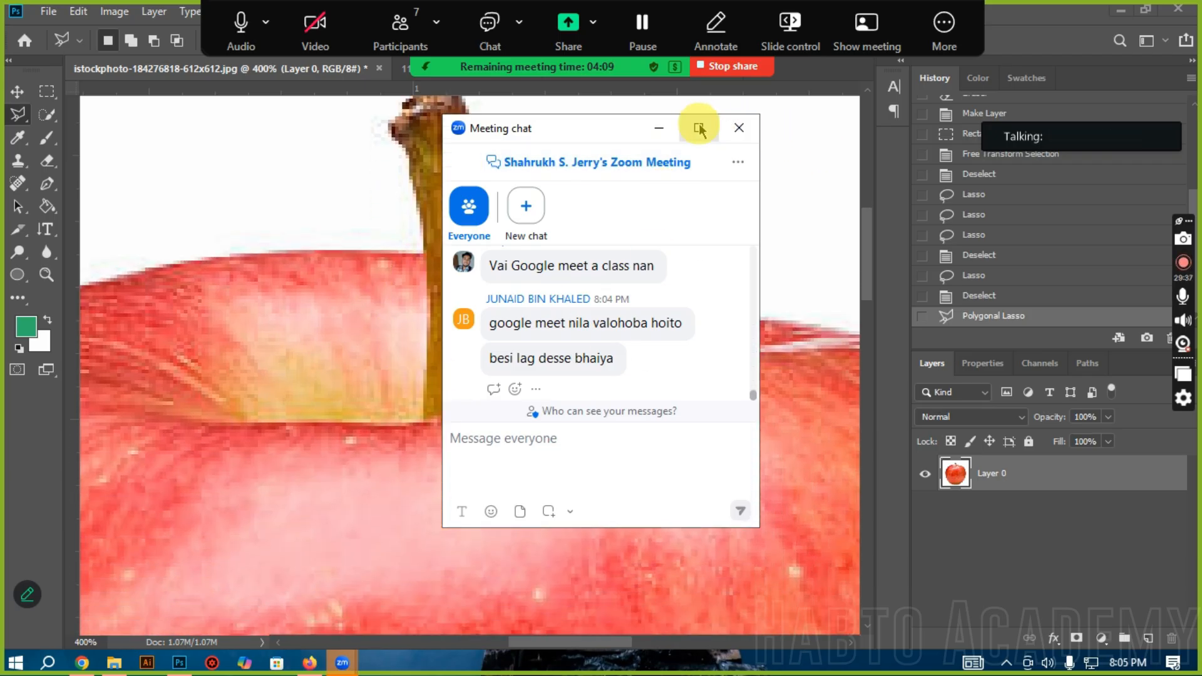
click(739, 127)
scroll(358, 327, down, 3)
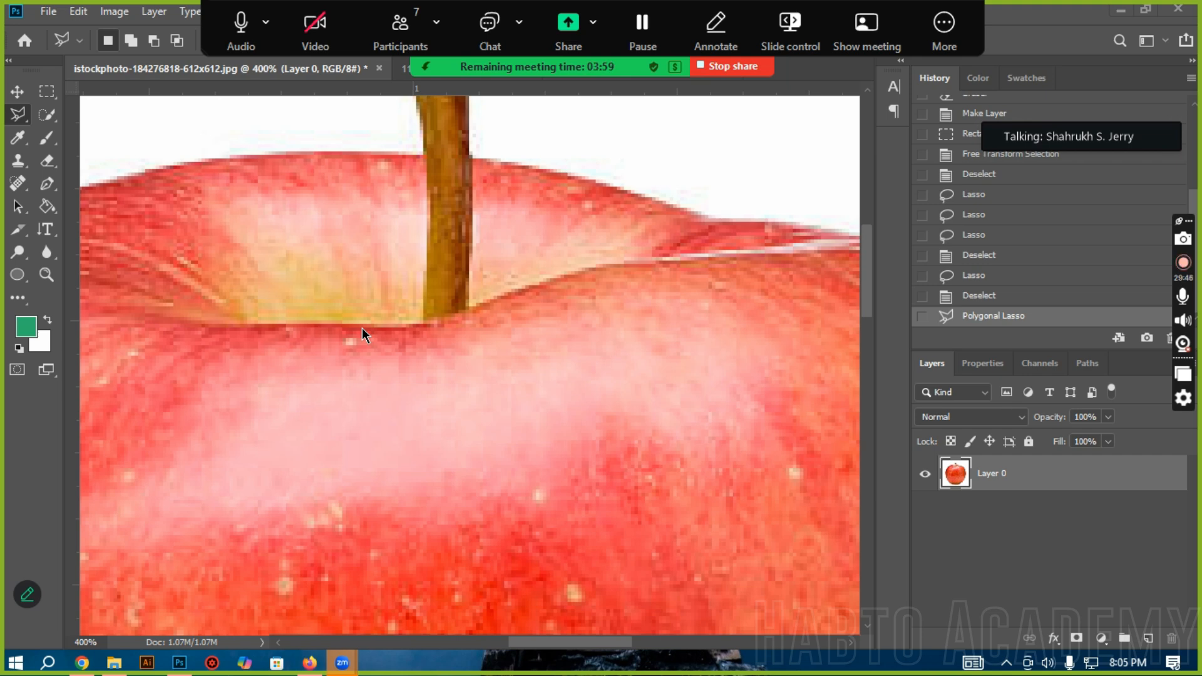
scroll(362, 329, down, 3)
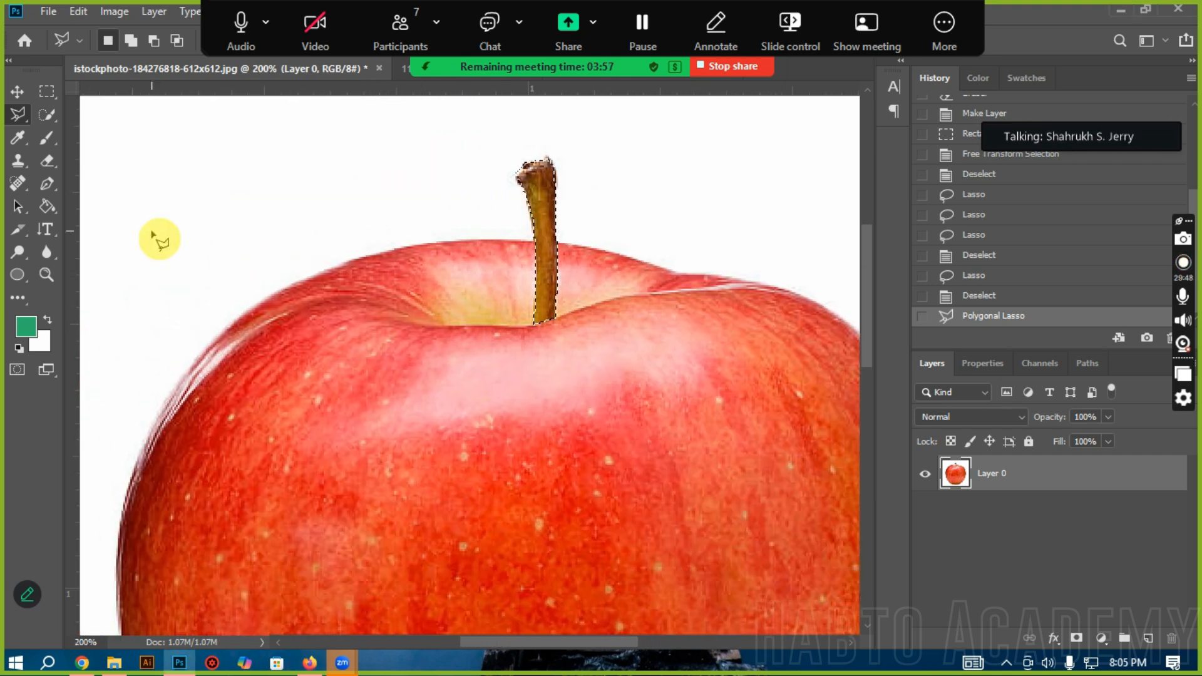
click(161, 170)
key(Escape)
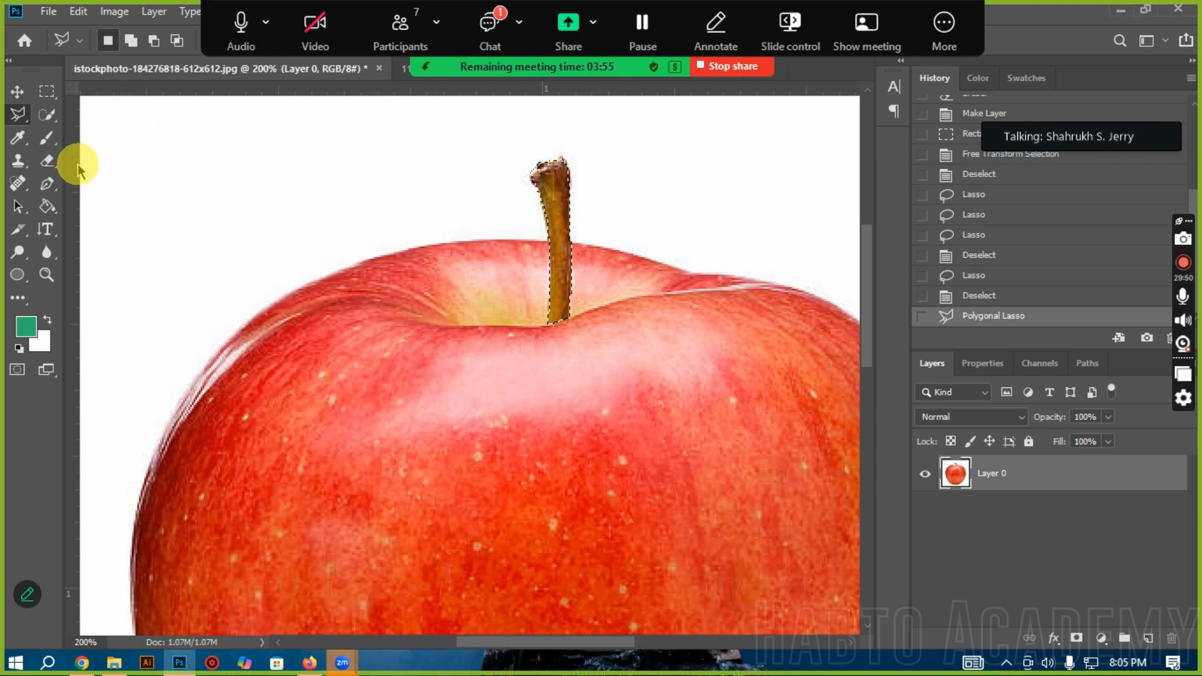
click(363, 168)
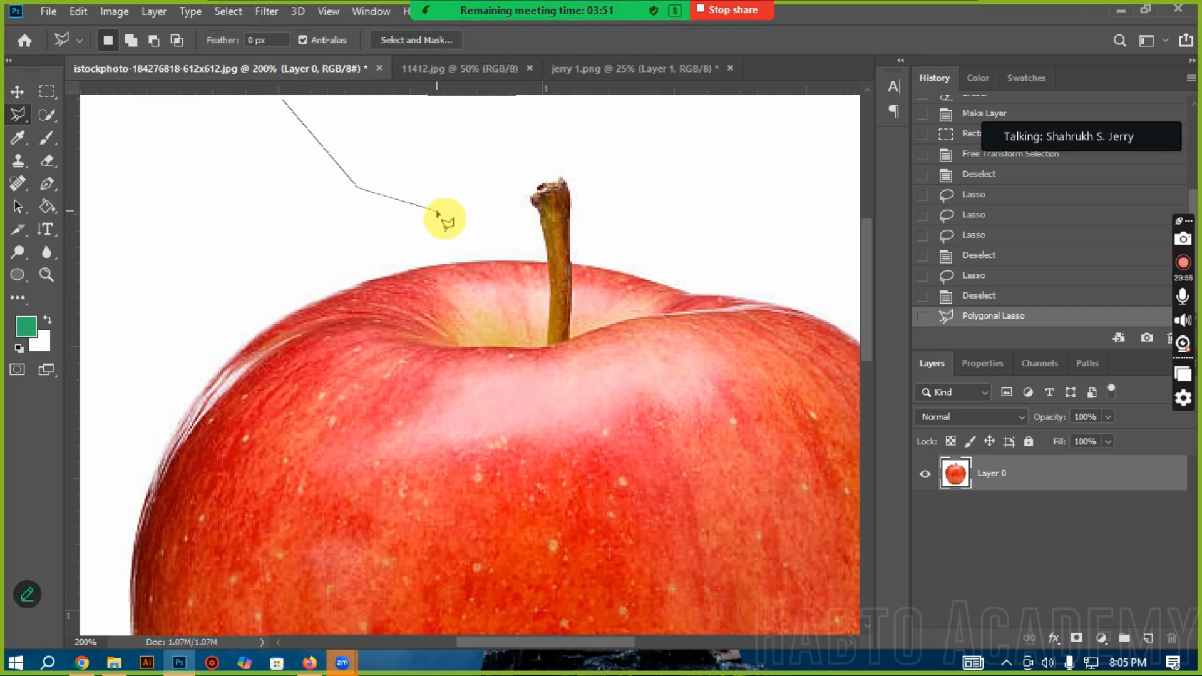
click(246, 160)
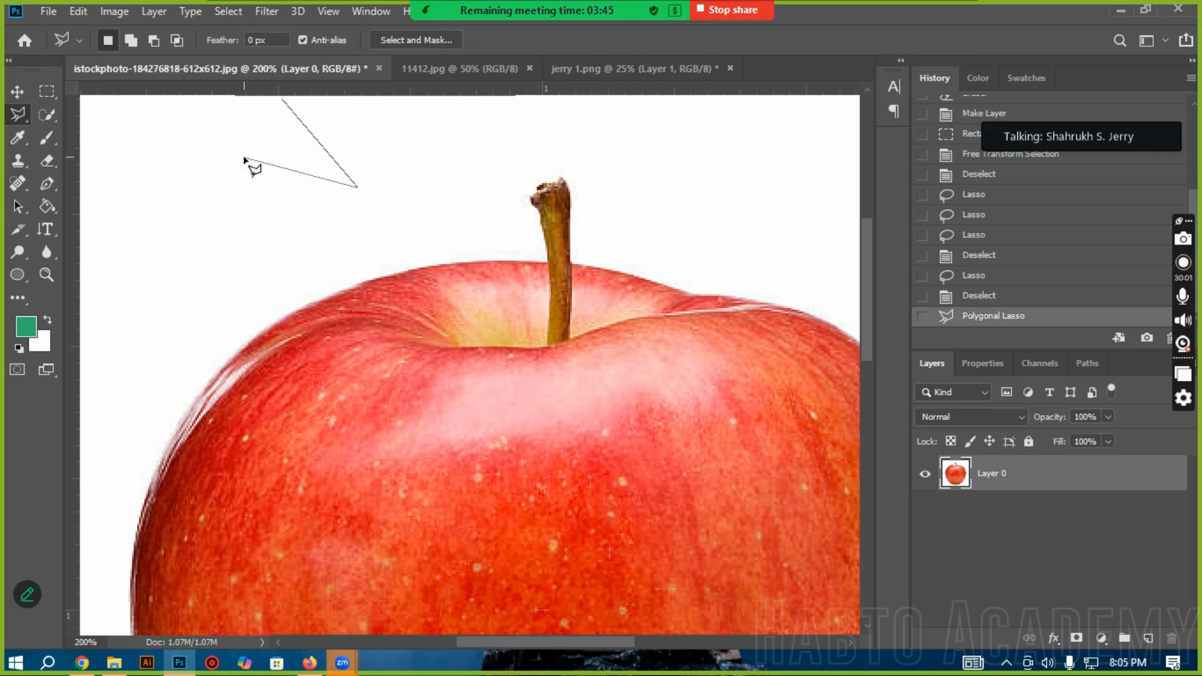
key(Escape)
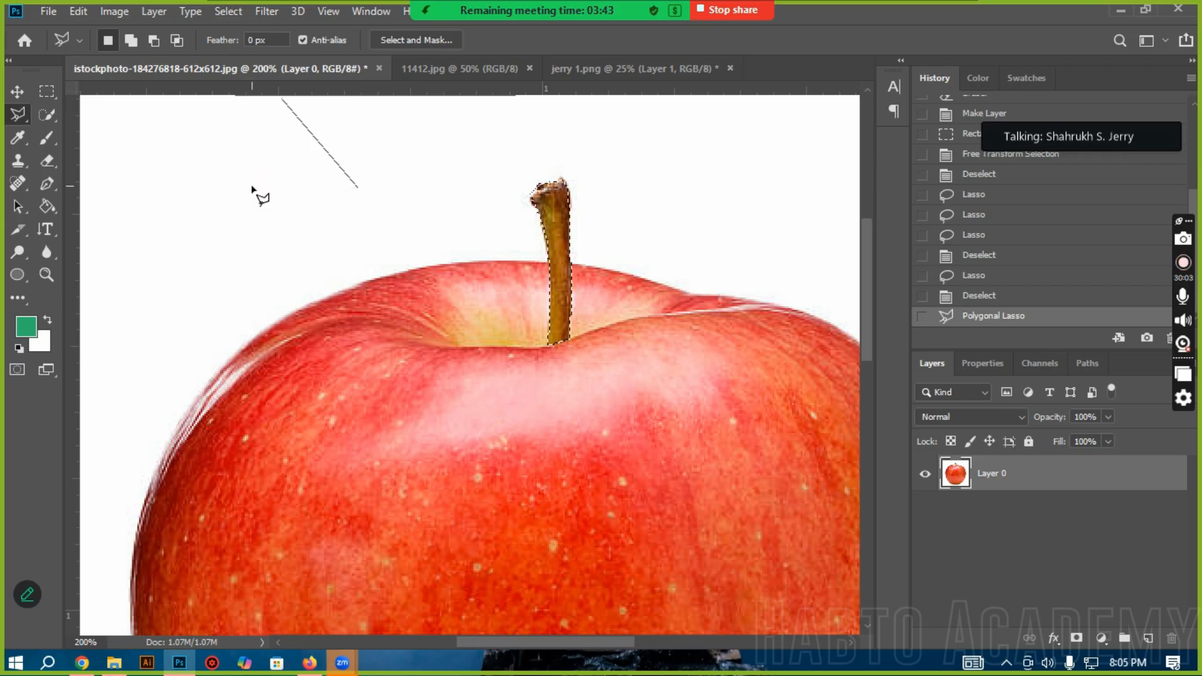
click(55, 92)
ctrl+alt+click(428, 253)
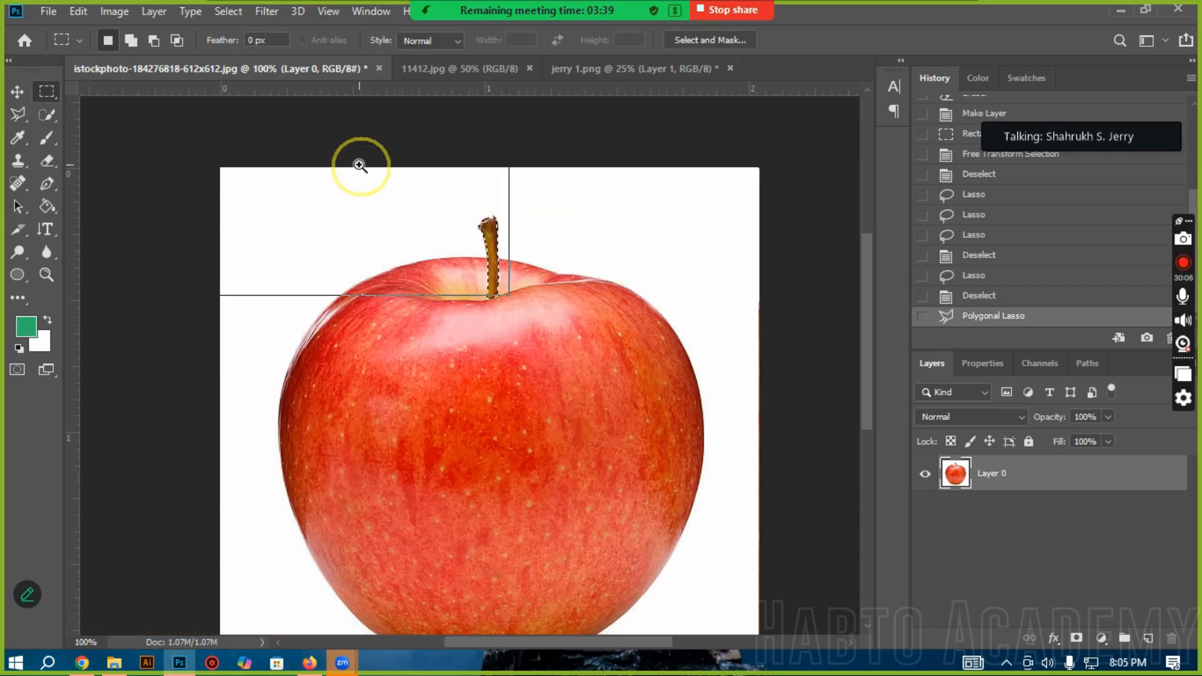
ctrl+click(360, 170)
Step: Reopen the Zoom meeting chat to check the latest reply, and close it again
mouse_move(349, 8)
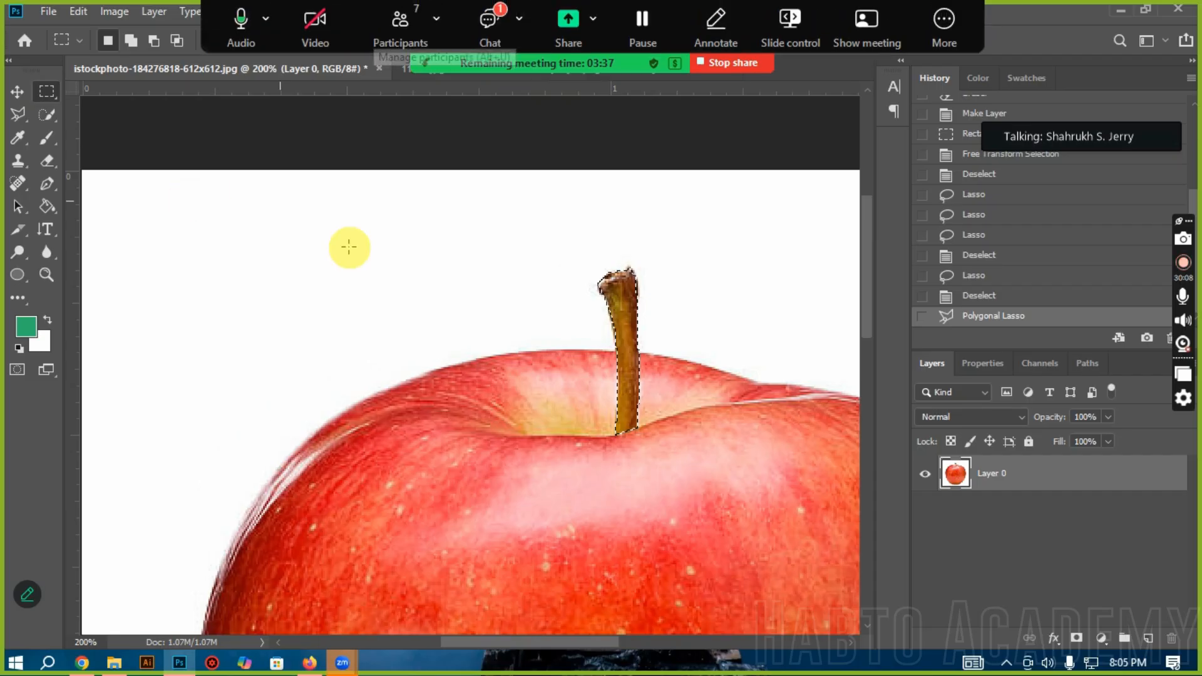
click(487, 17)
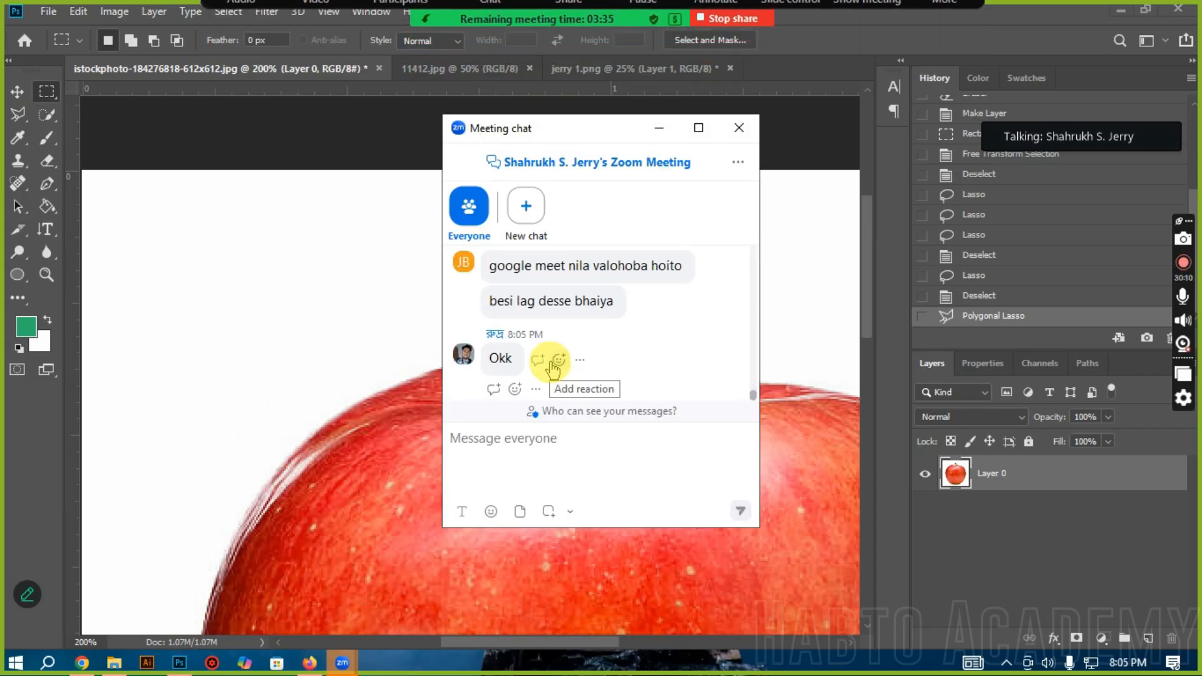
click(740, 128)
scroll(287, 363, down, 5)
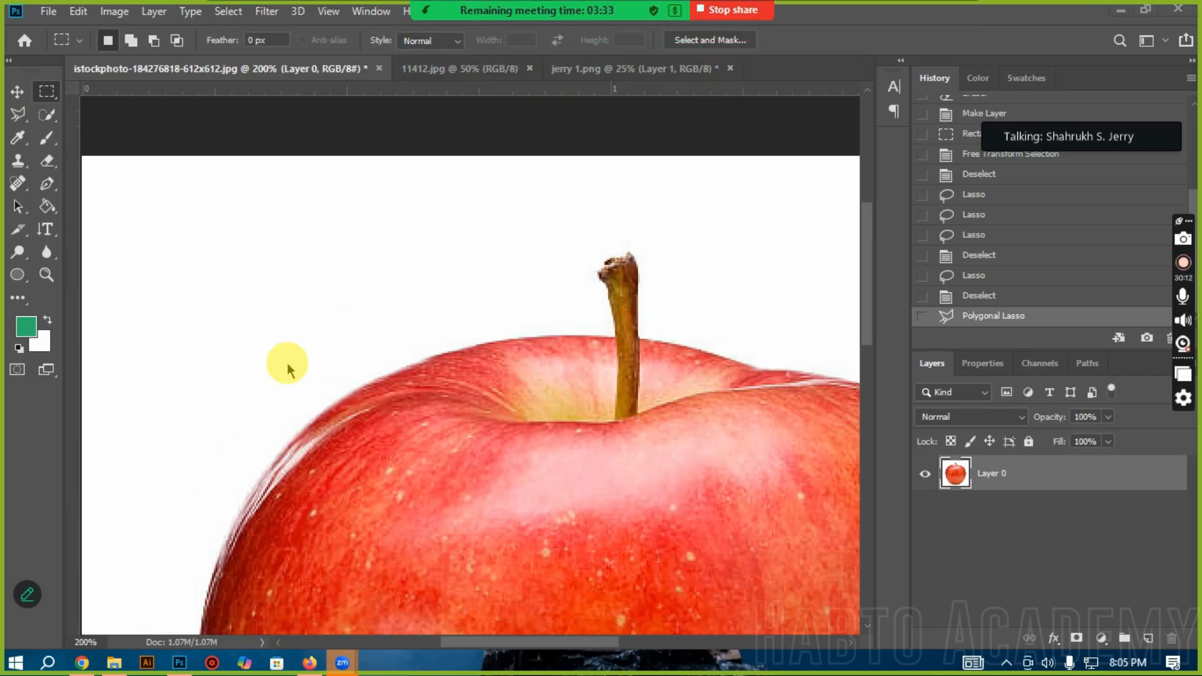
Step: Switch to the Quick Selection tool in Add to Selection mode with a 50 px brush, and revert the history to before the stem selection
drag(47, 115, 111, 111)
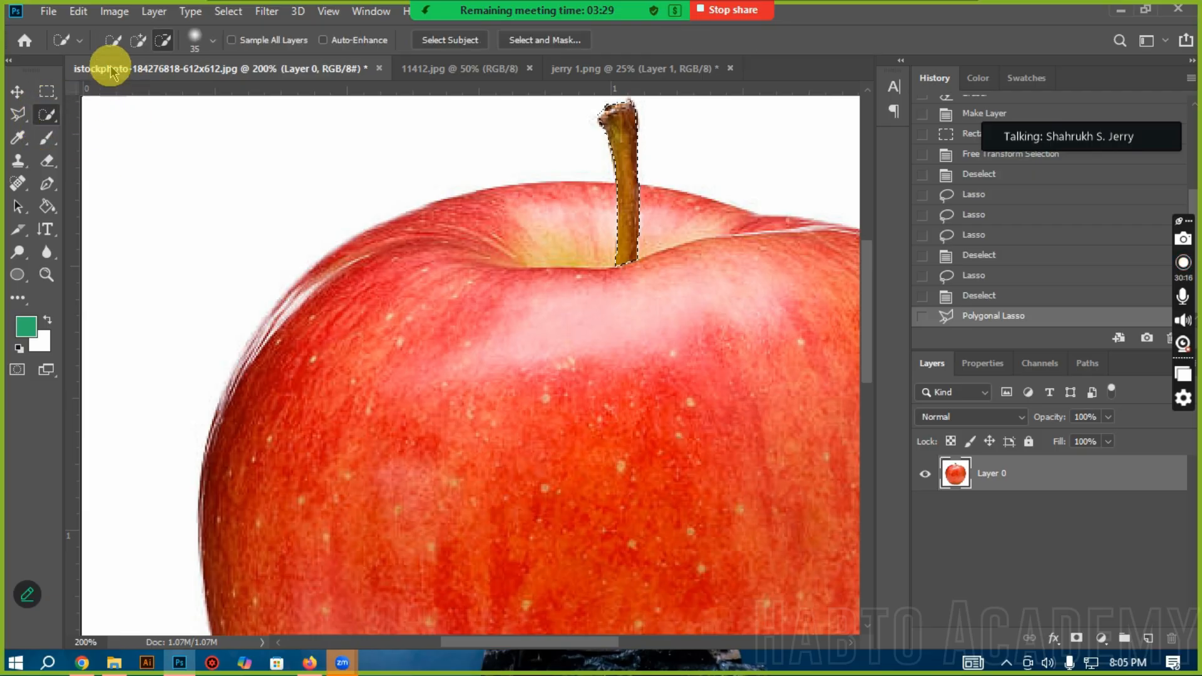
click(130, 44)
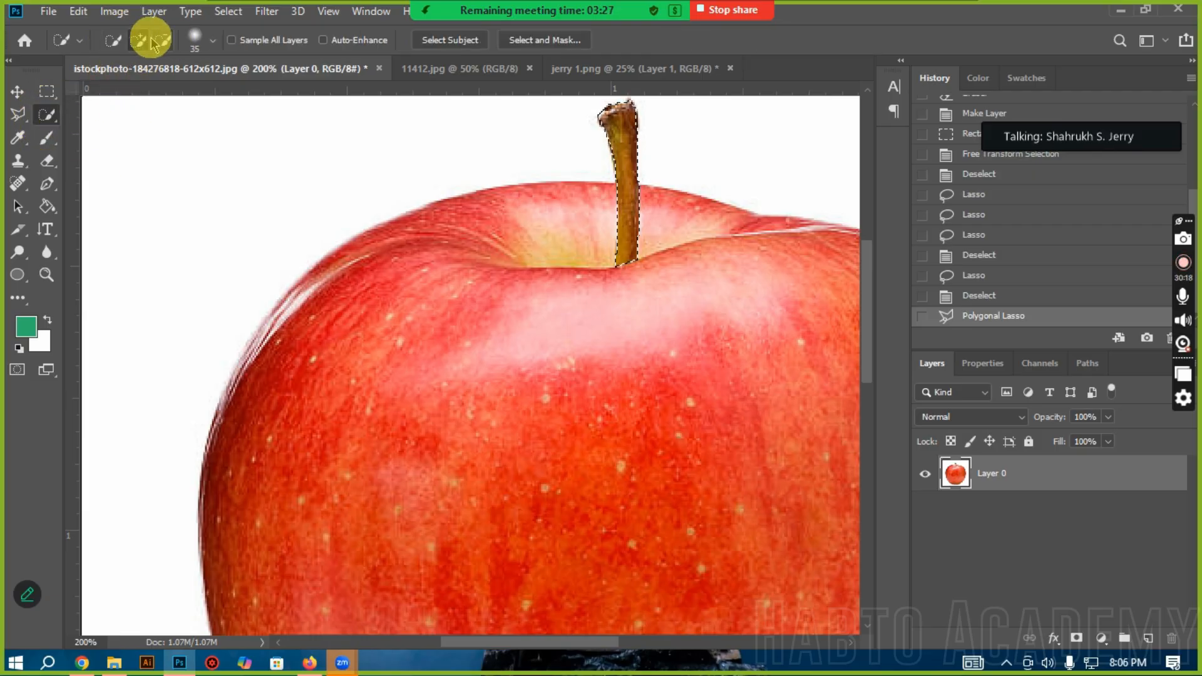
click(112, 40)
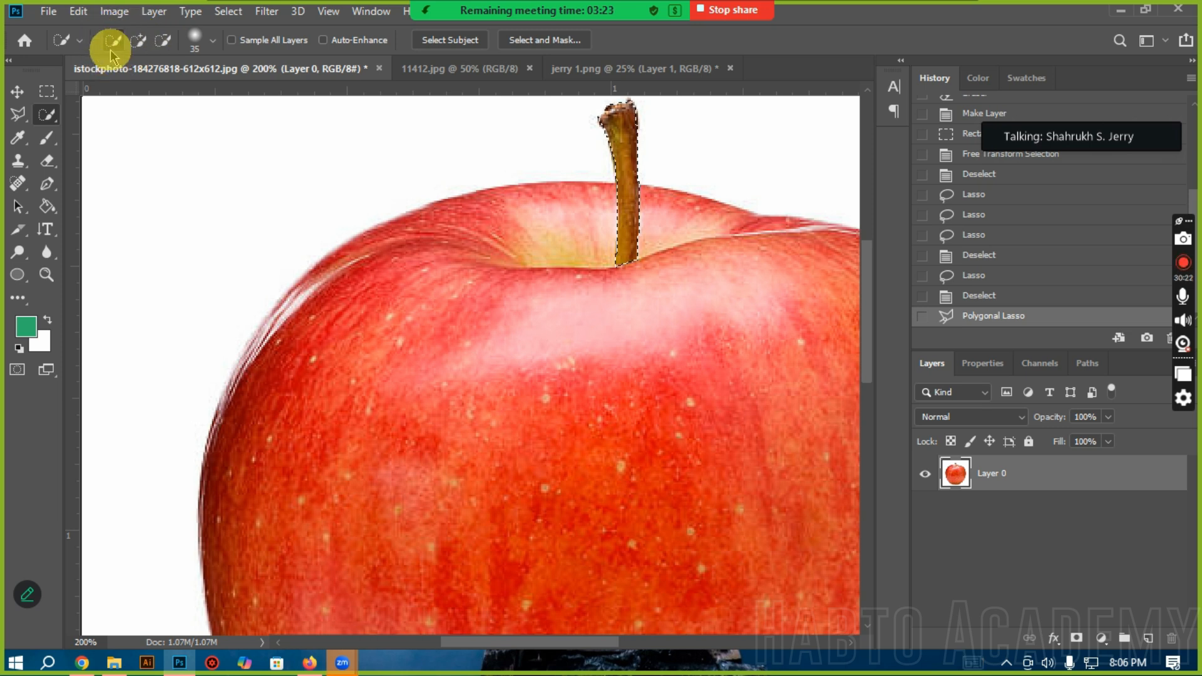
click(137, 42)
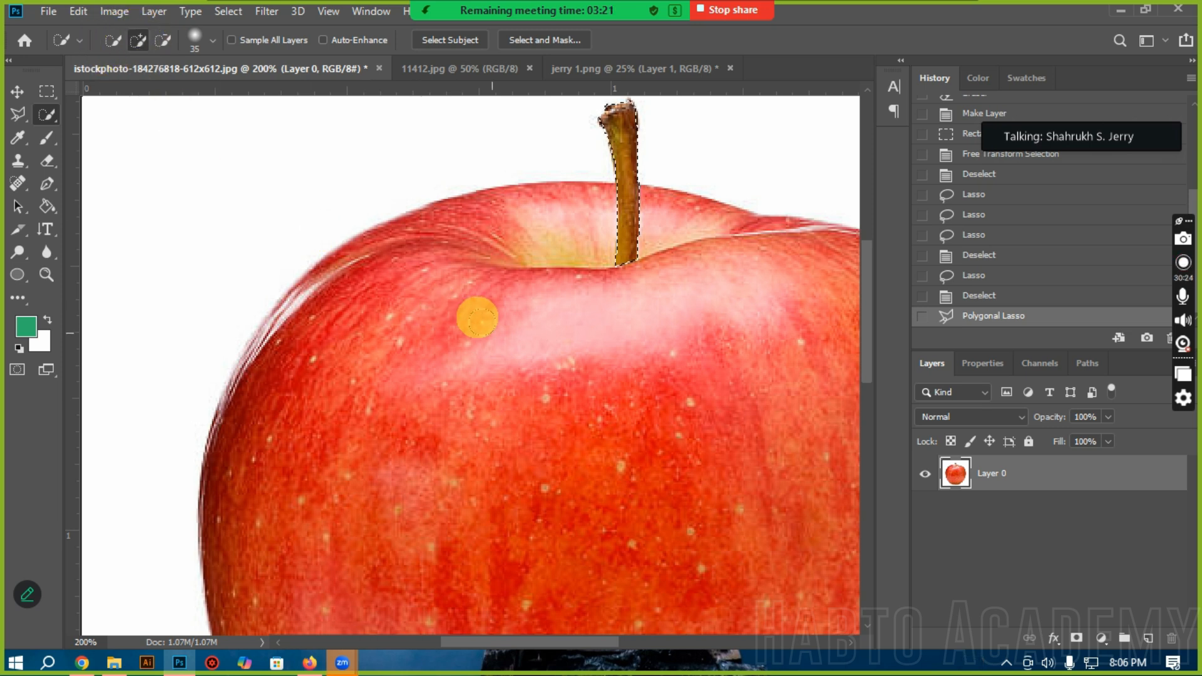
key(bracketright)
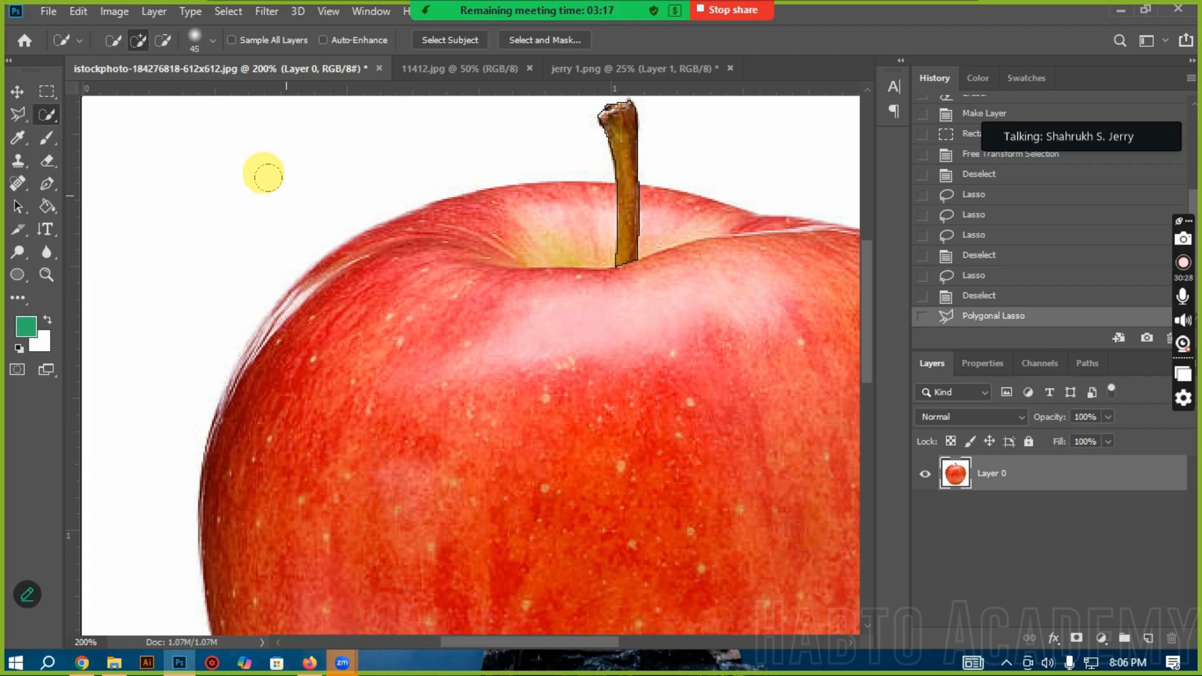
click(989, 295)
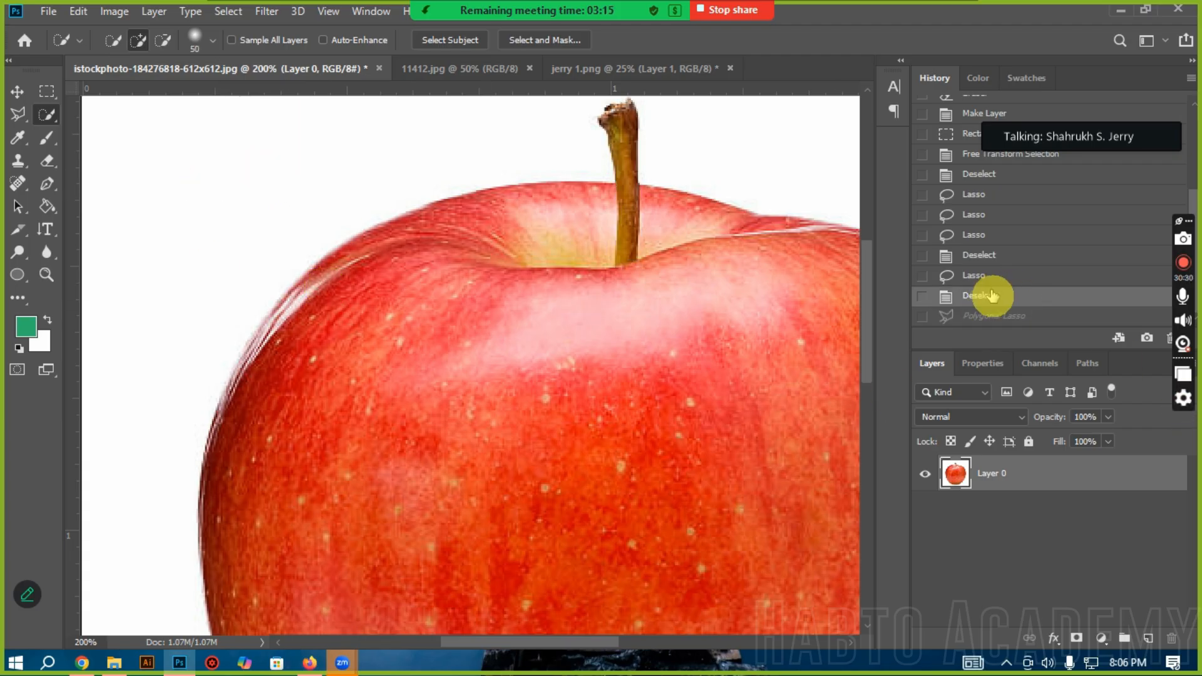
Step: Enlarge the Quick Selection brush to 150 px and paint over the apple to select its whole body and stem
scroll(477, 276, down, 5)
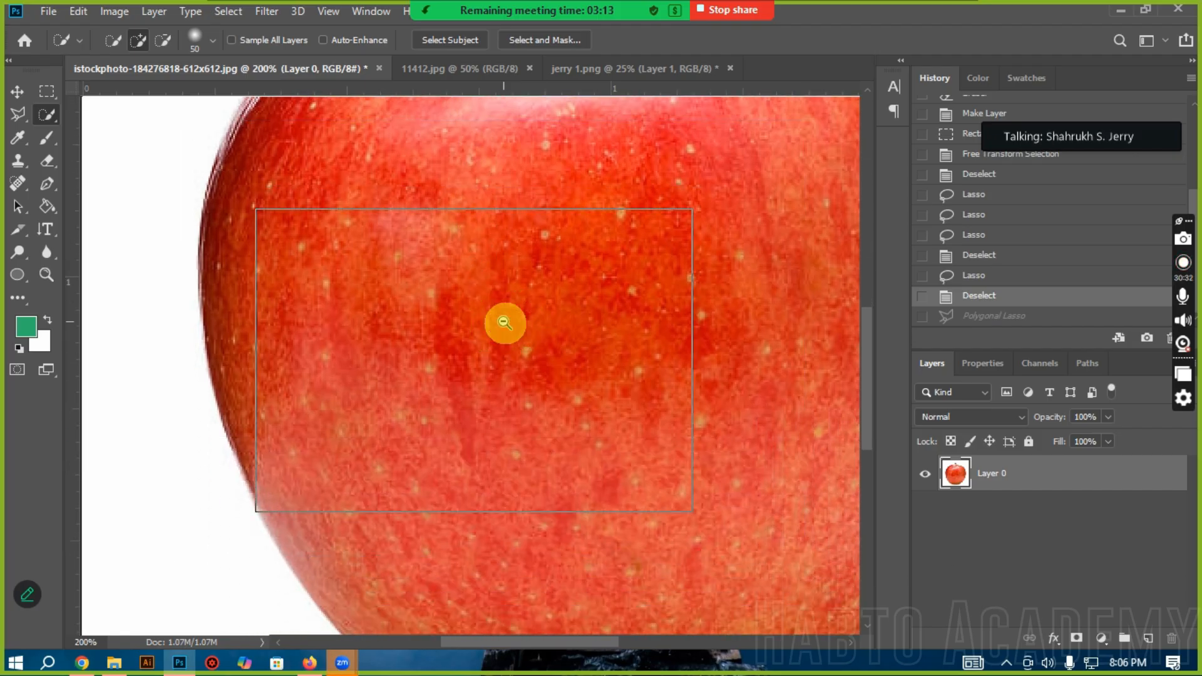
key(ctrl+minus)
scroll(502, 320, right, 2)
scroll(517, 325, up, 2)
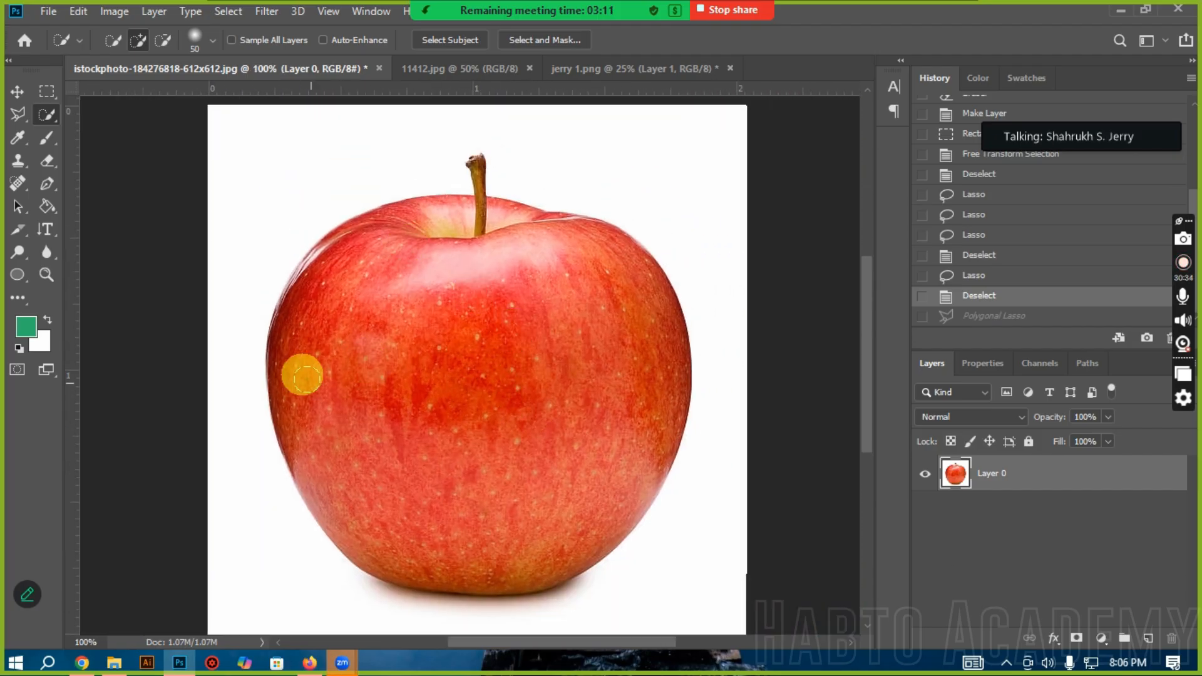
key(bracketright)
key(bracketright)
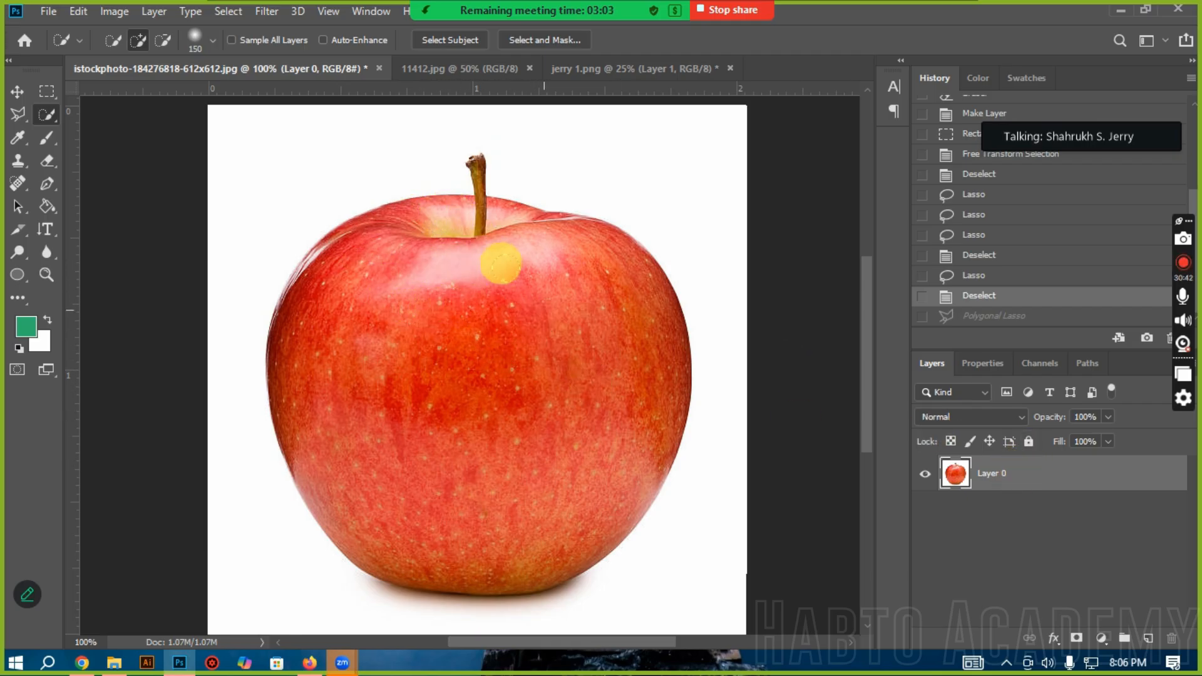
mouse_move(454, 227)
mouse_down()
mouse_move(403, 229)
mouse_move(333, 266)
mouse_move(327, 294)
mouse_move(365, 334)
mouse_move(324, 288)
mouse_move(407, 247)
mouse_move(461, 264)
mouse_move(395, 336)
mouse_move(323, 265)
mouse_up()
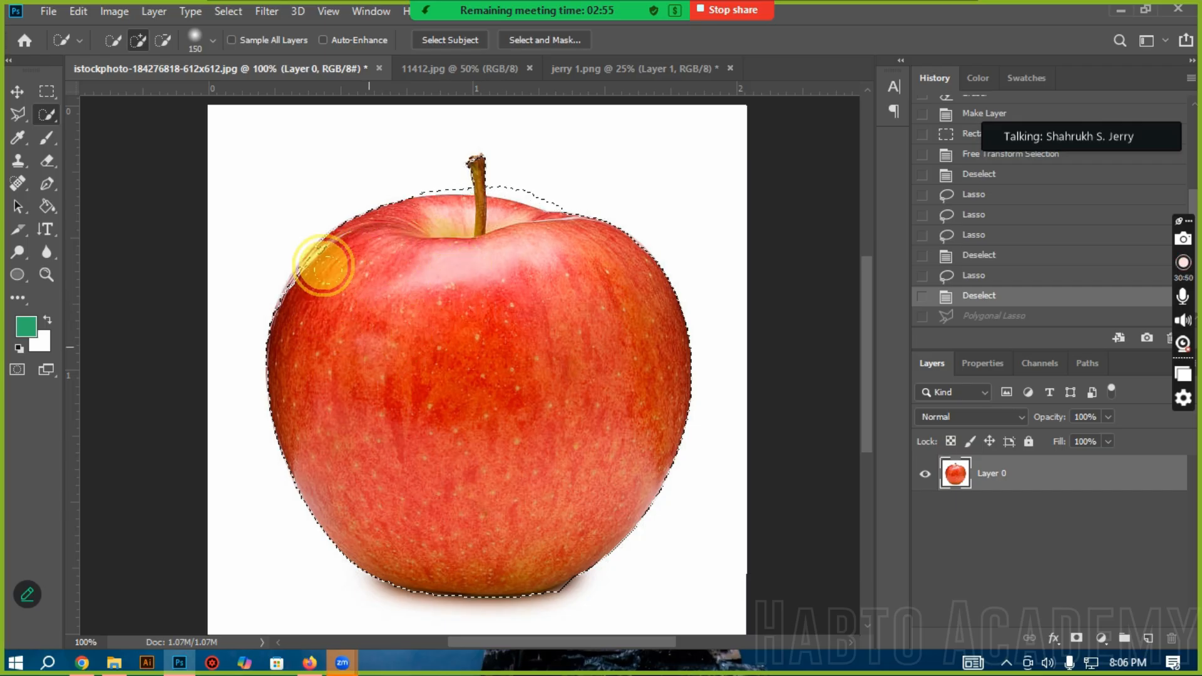
click(320, 254)
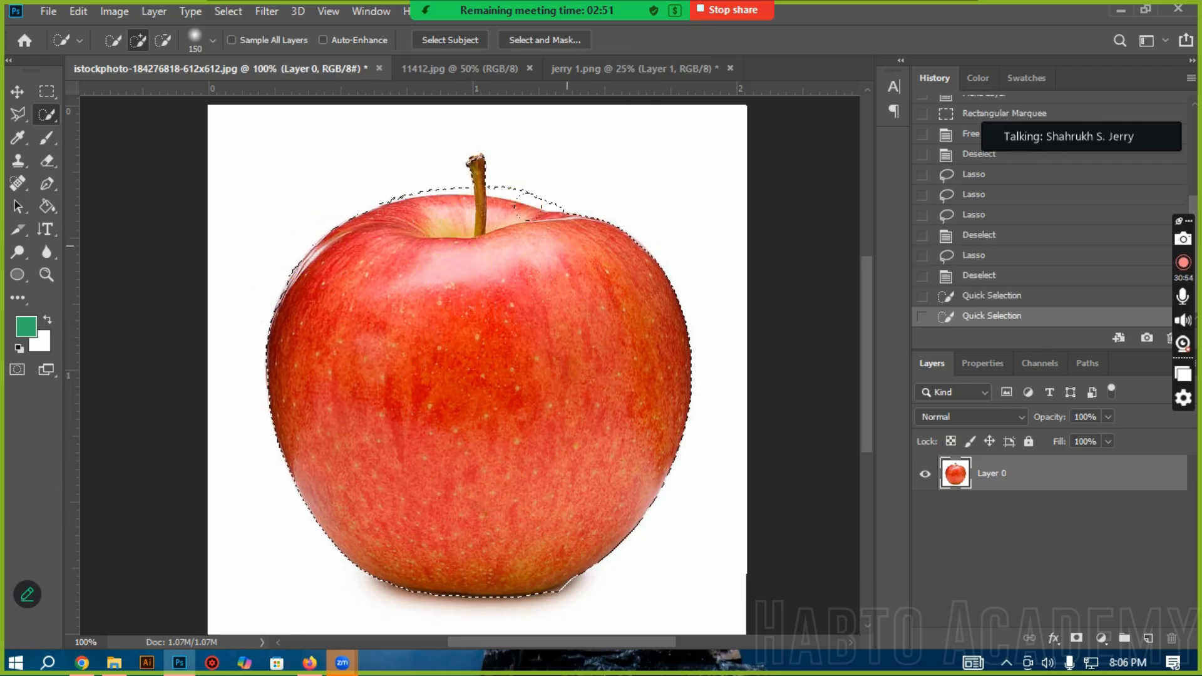
Step: Switch Quick Selection to Subtract from Selection, reduce the brush to 40 px, and remove the white areas around the stem's base from the selection
click(165, 41)
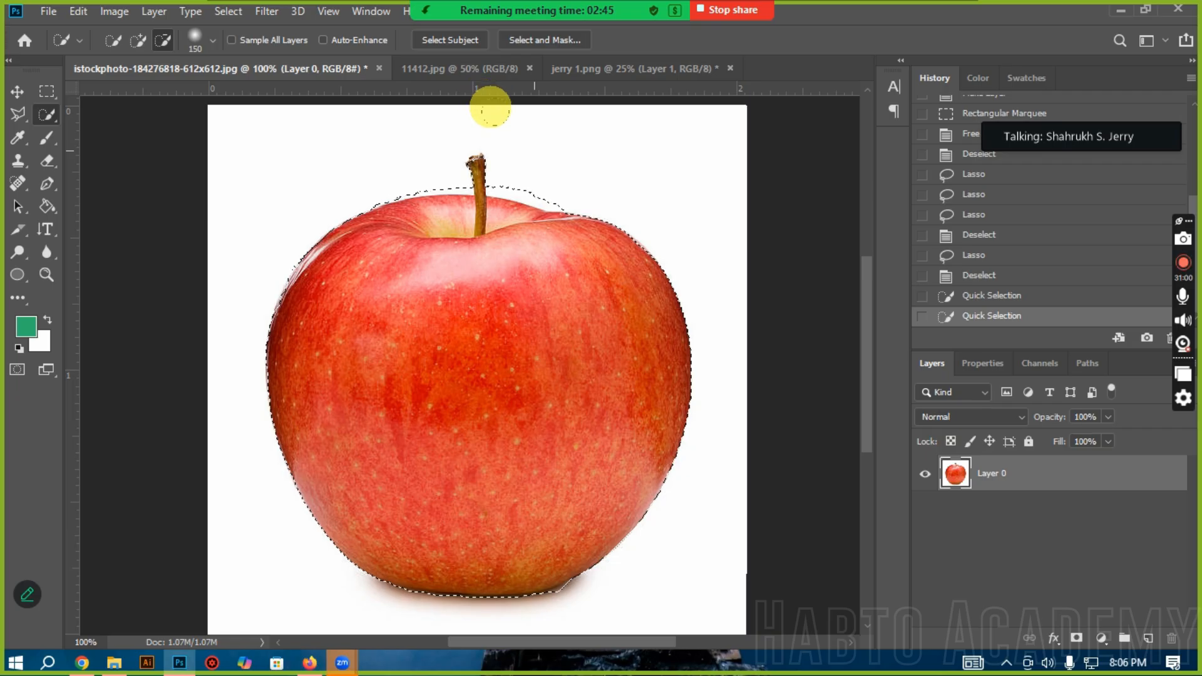
drag(496, 108, 550, 102)
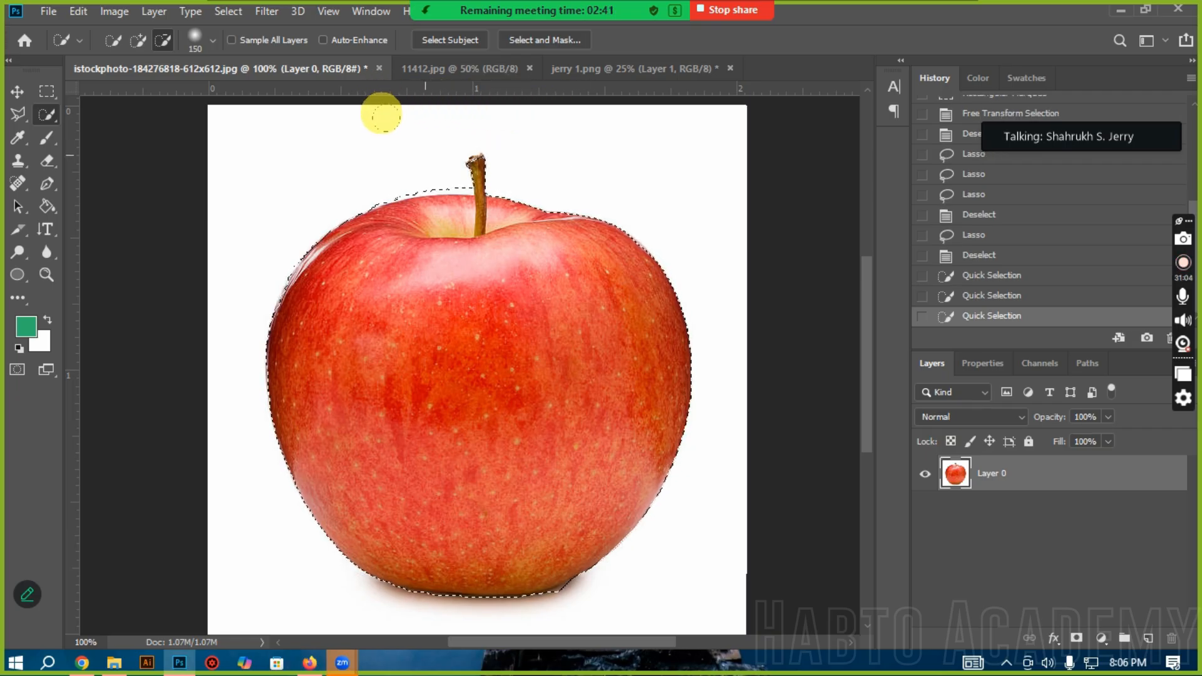
ctrl+click(438, 171)
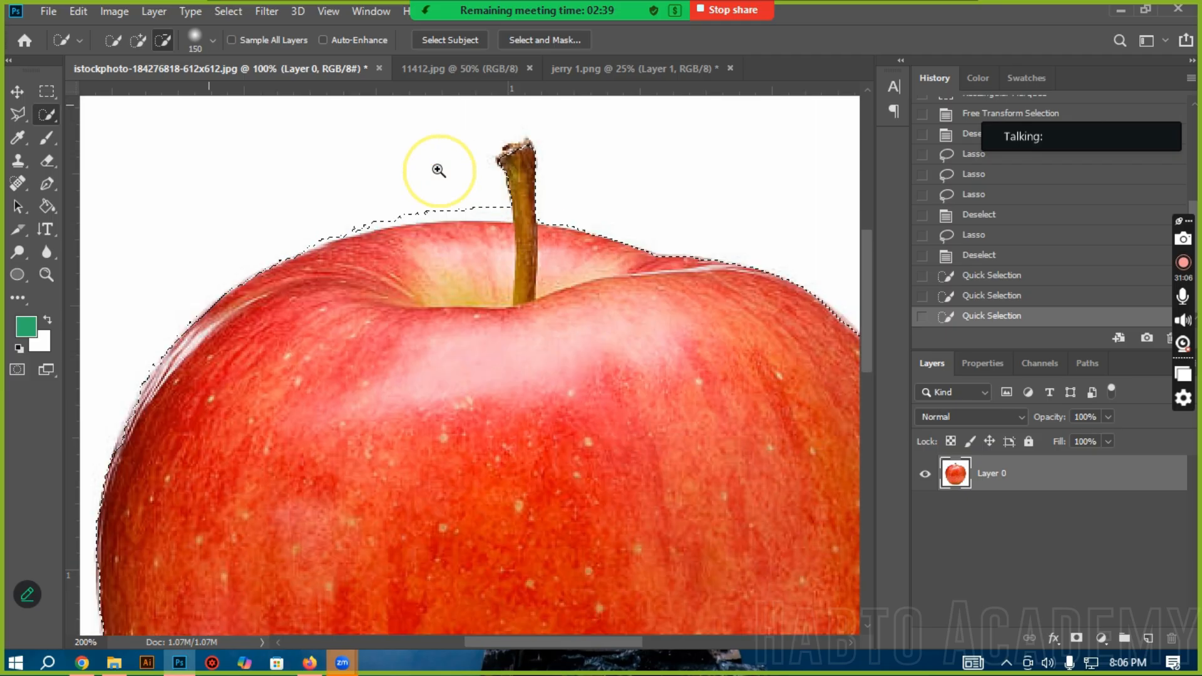
ctrl+click(438, 170)
scroll(325, 86, up, 2)
key(bracketleft)
key(bracketleft)
key(bracketleft)
key(bracketleft)
key(bracketleft)
key(bracketleft)
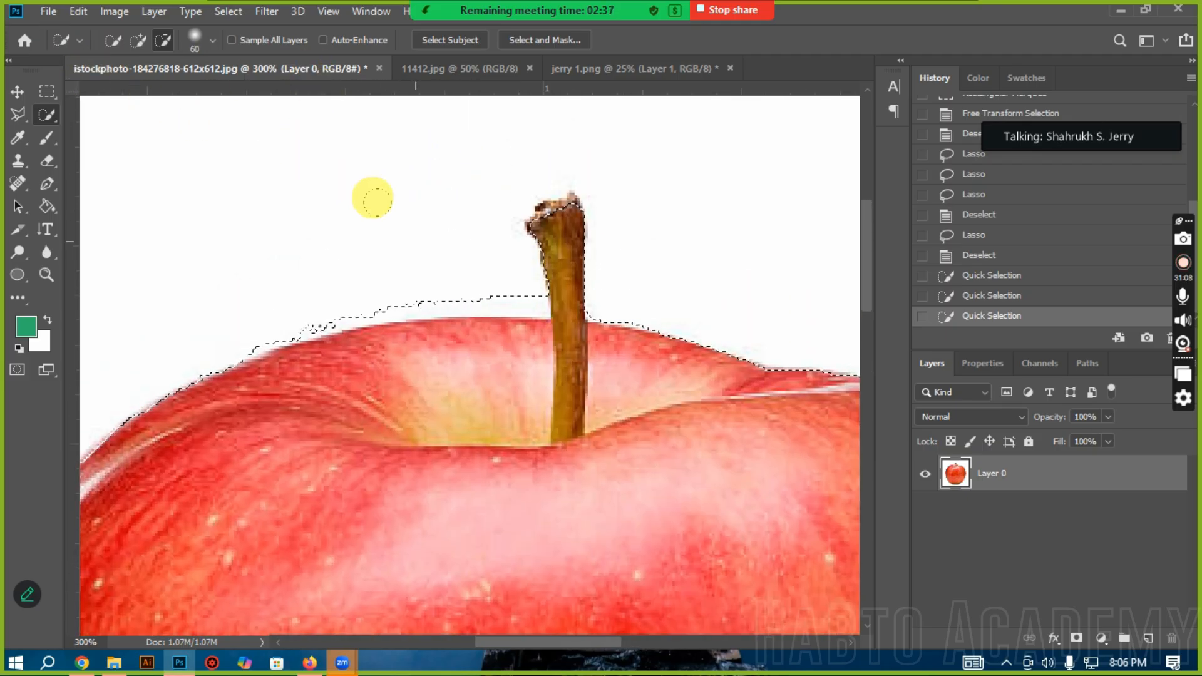
click(287, 227)
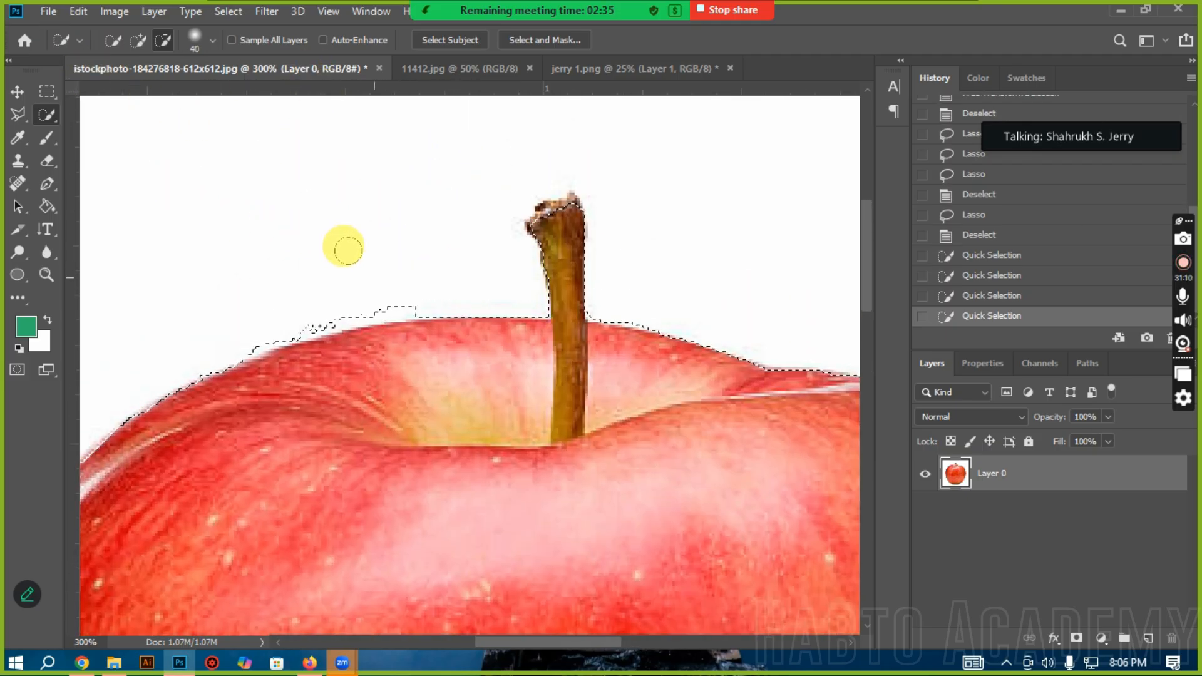
click(345, 248)
click(260, 275)
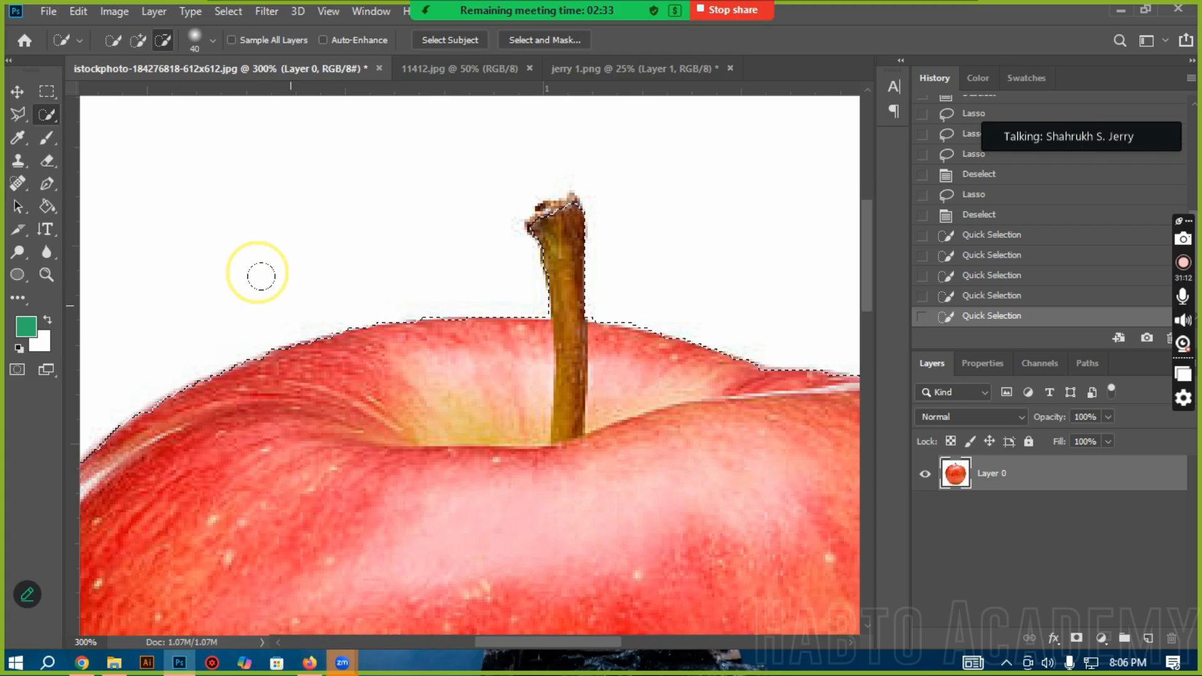
Step: Switch to the Magic Wand tool and revert the history to the Deselect state before the Quick Selection strokes
alt+click(467, 432)
alt+click(467, 432)
scroll(505, 408, down, 4)
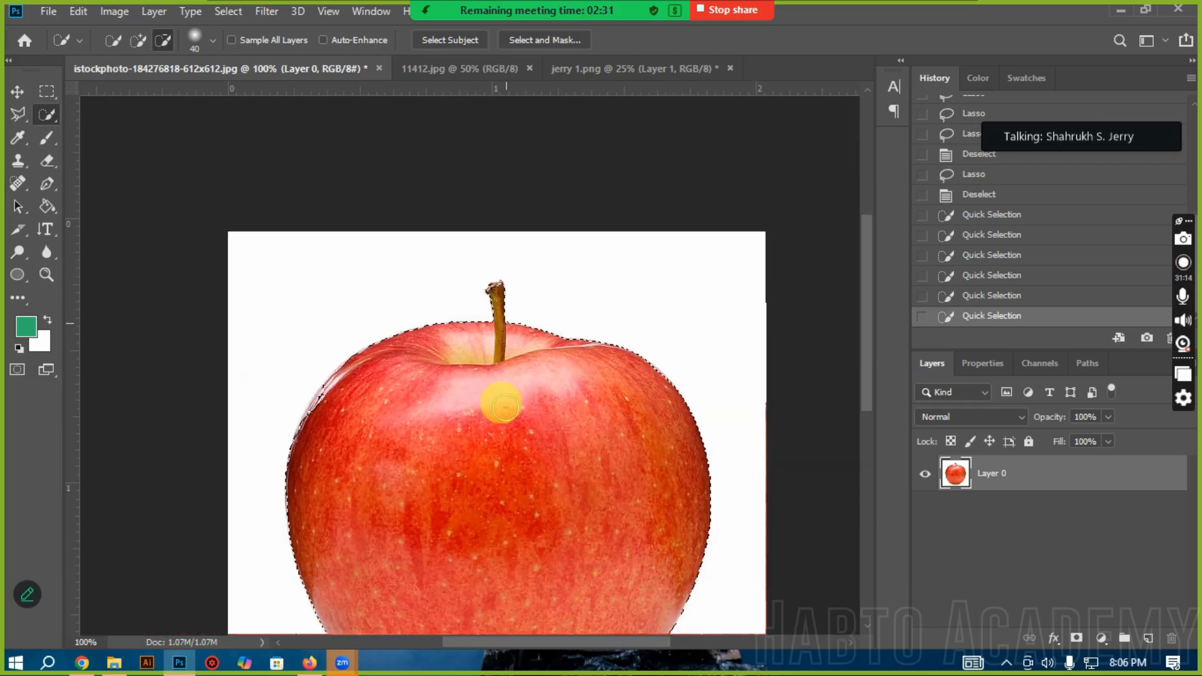
scroll(502, 408, down, 5)
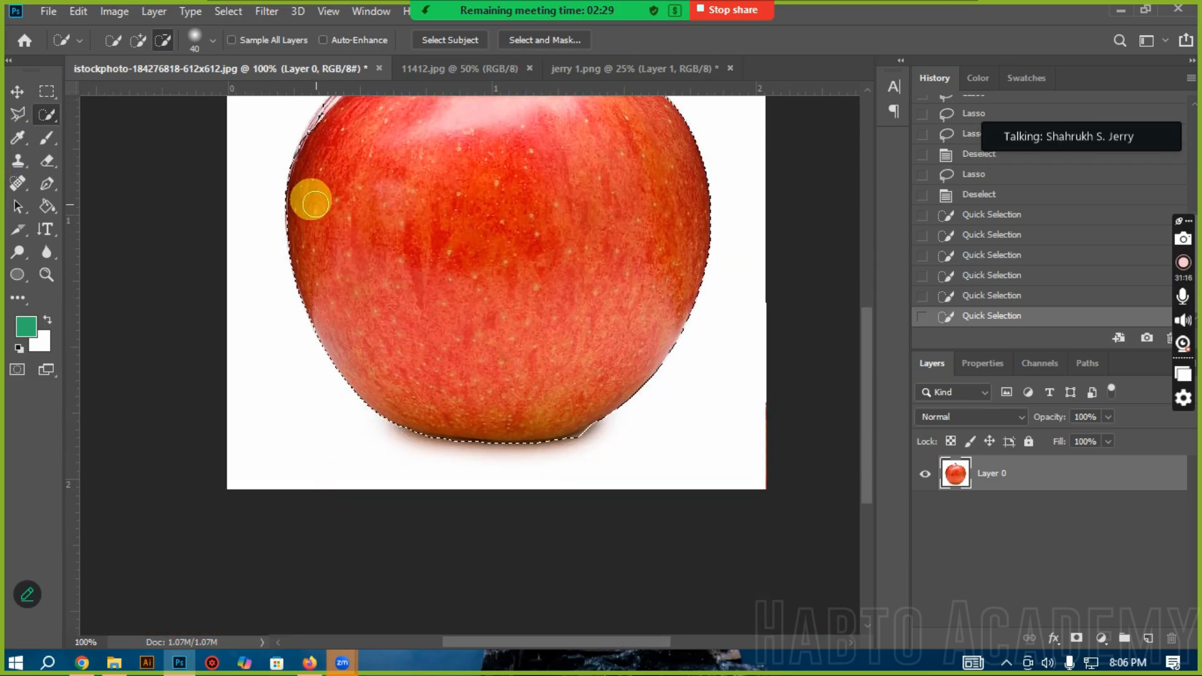
scroll(311, 201, up, 3)
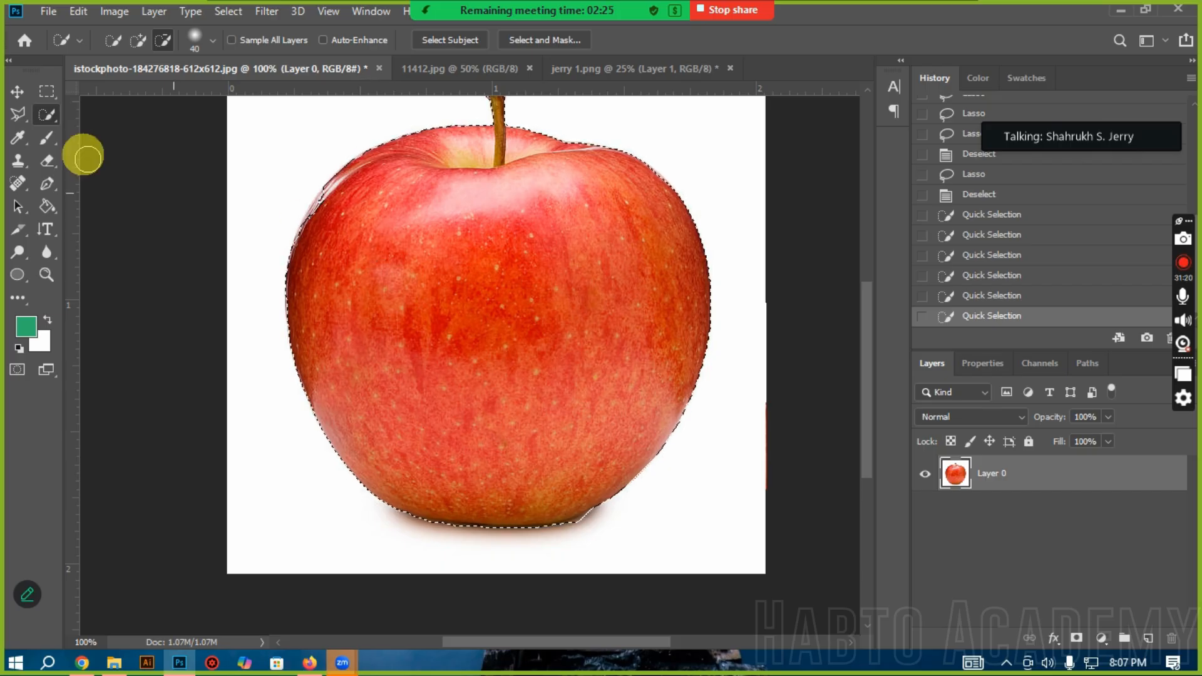
right_click(48, 115)
click(108, 131)
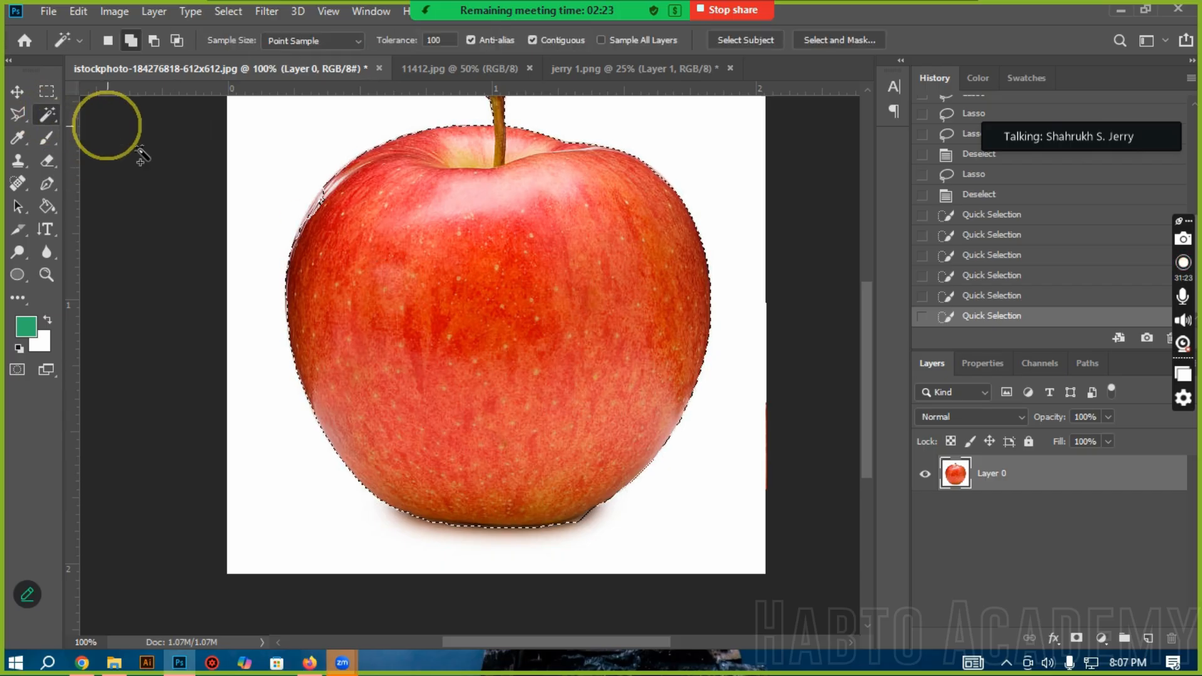
click(983, 195)
scroll(503, 276, up, 1)
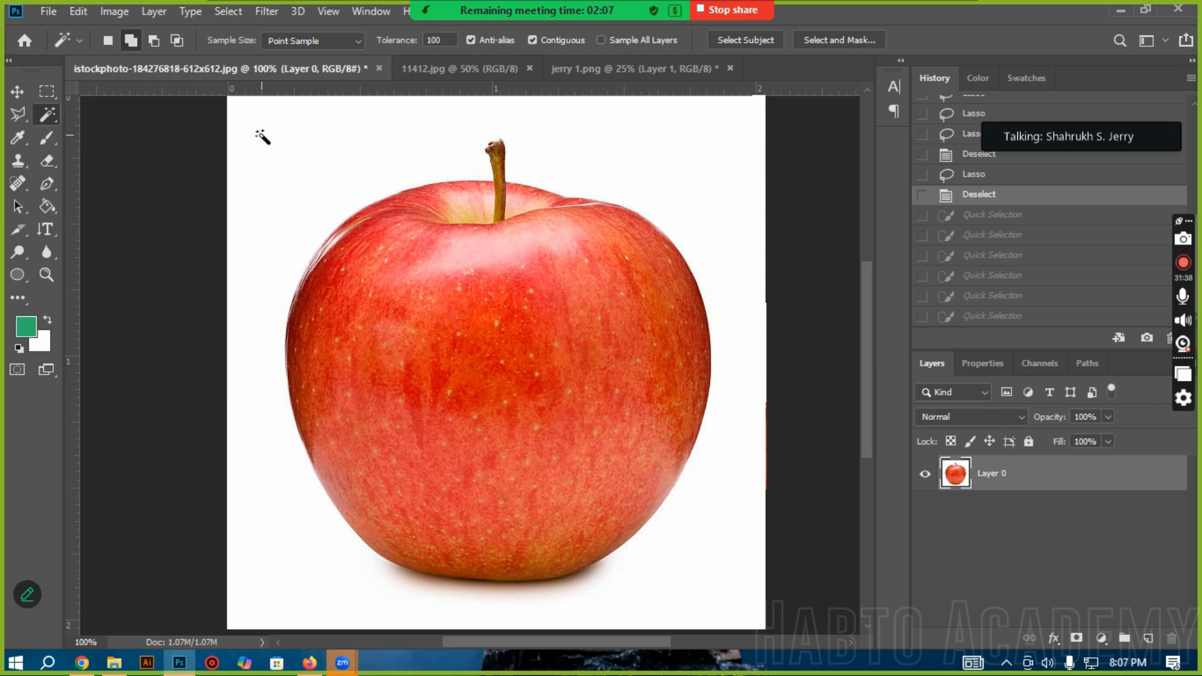
Step: Select the white background around the apple with the Magic Wand in New Selection mode at tolerance 100
scroll(262, 137, up, 1)
click(108, 40)
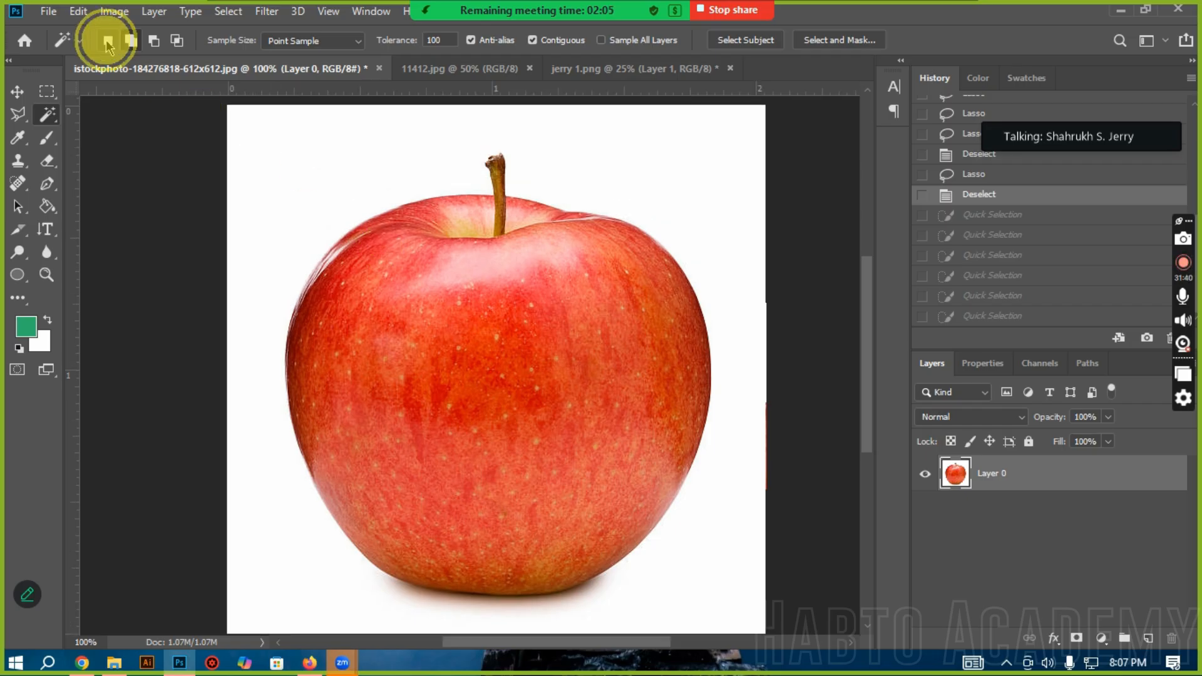
click(341, 167)
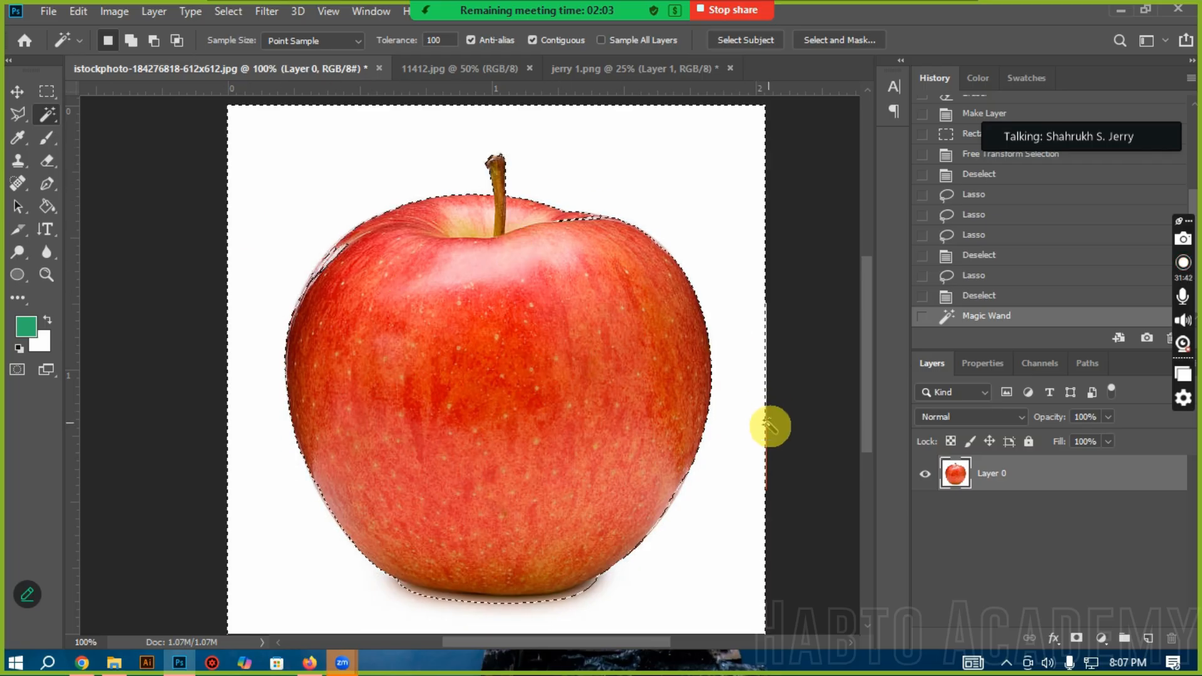
Step: Set the Magic Wand tolerance to 50 and reselect the white background from a clean history state
scroll(255, 456, down, 5)
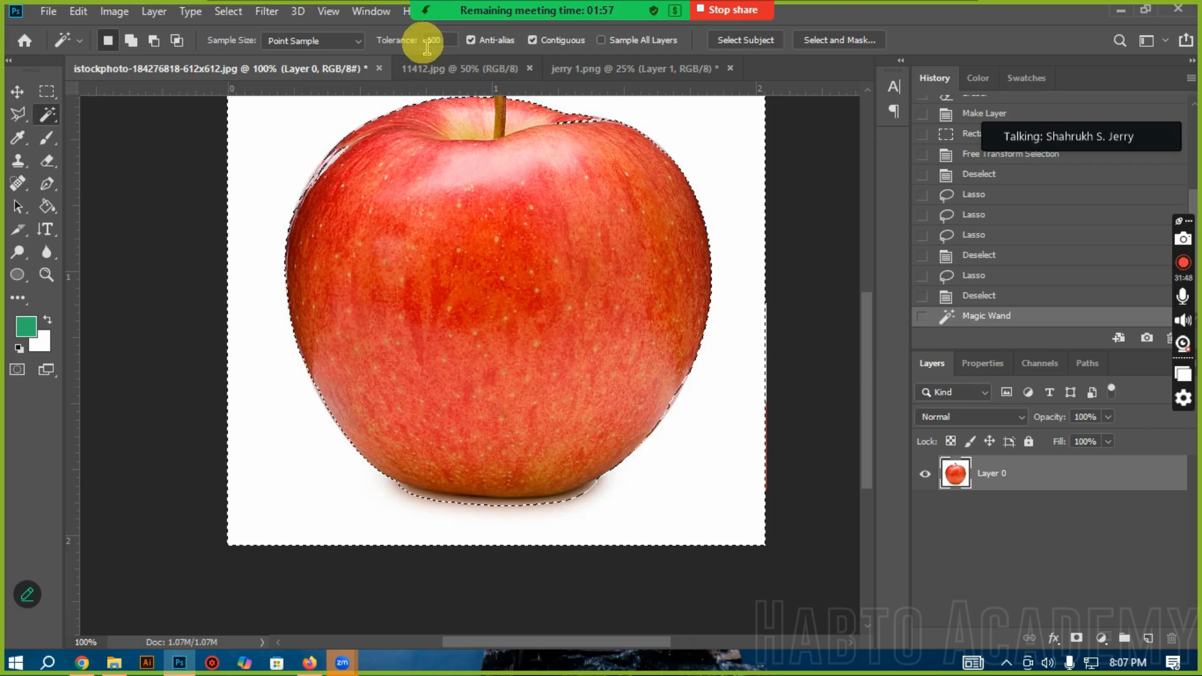
drag(444, 45, 396, 49)
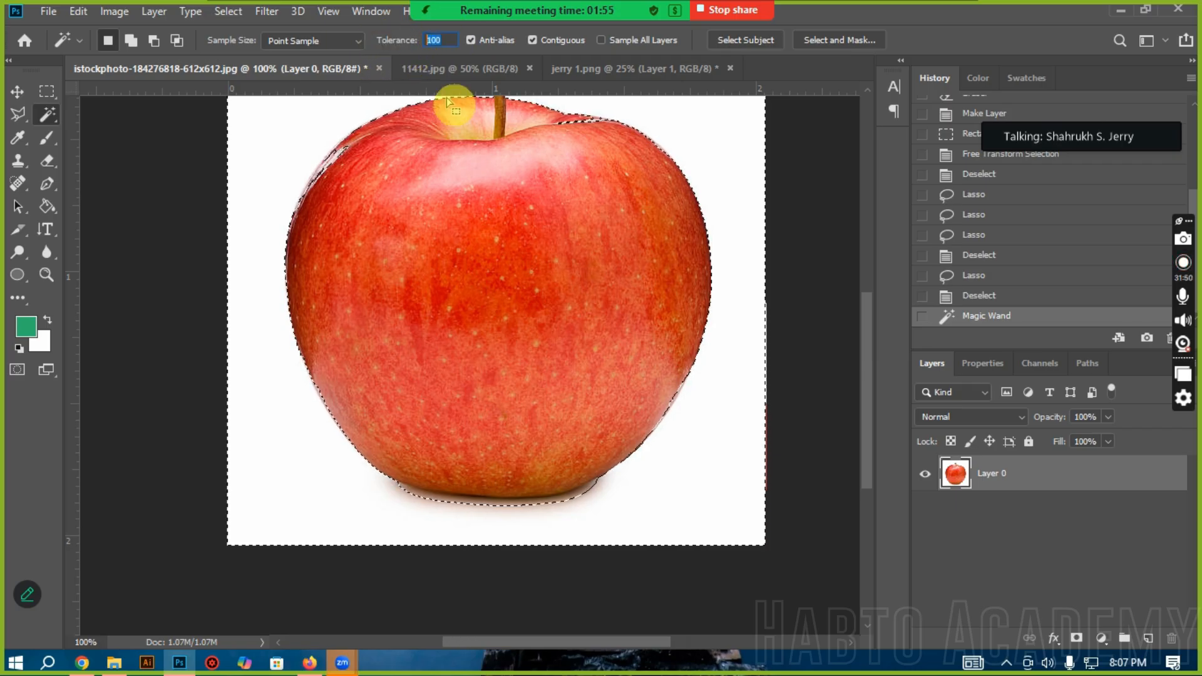
text(50)
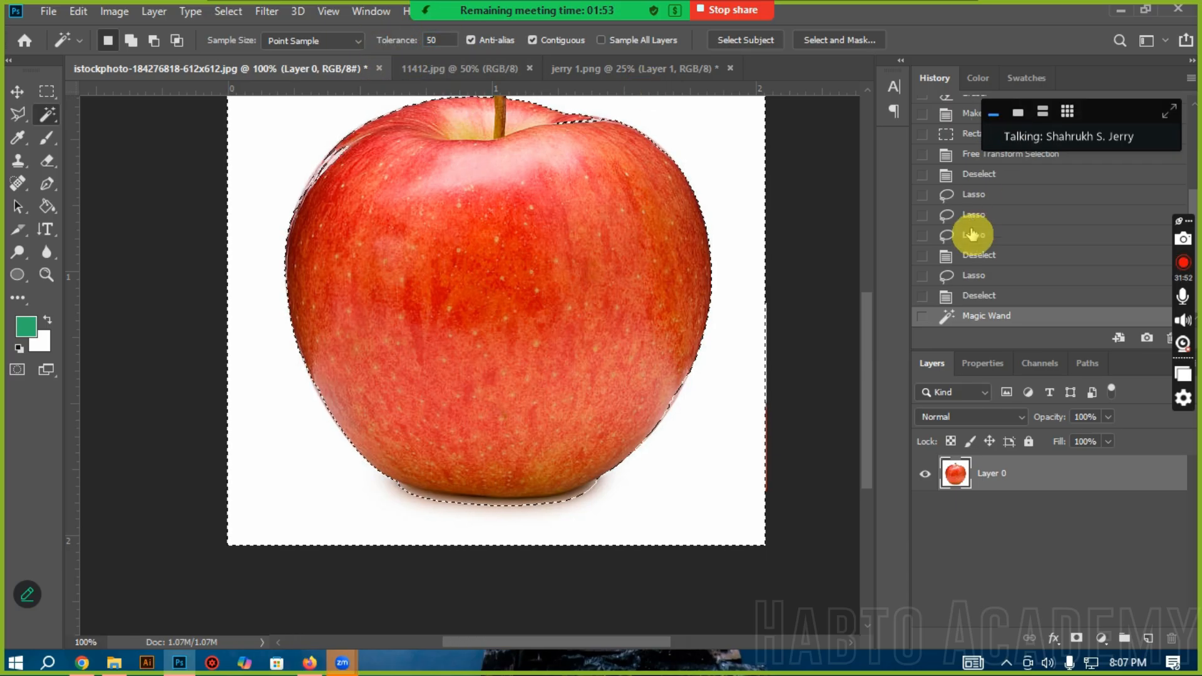
click(990, 295)
click(760, 290)
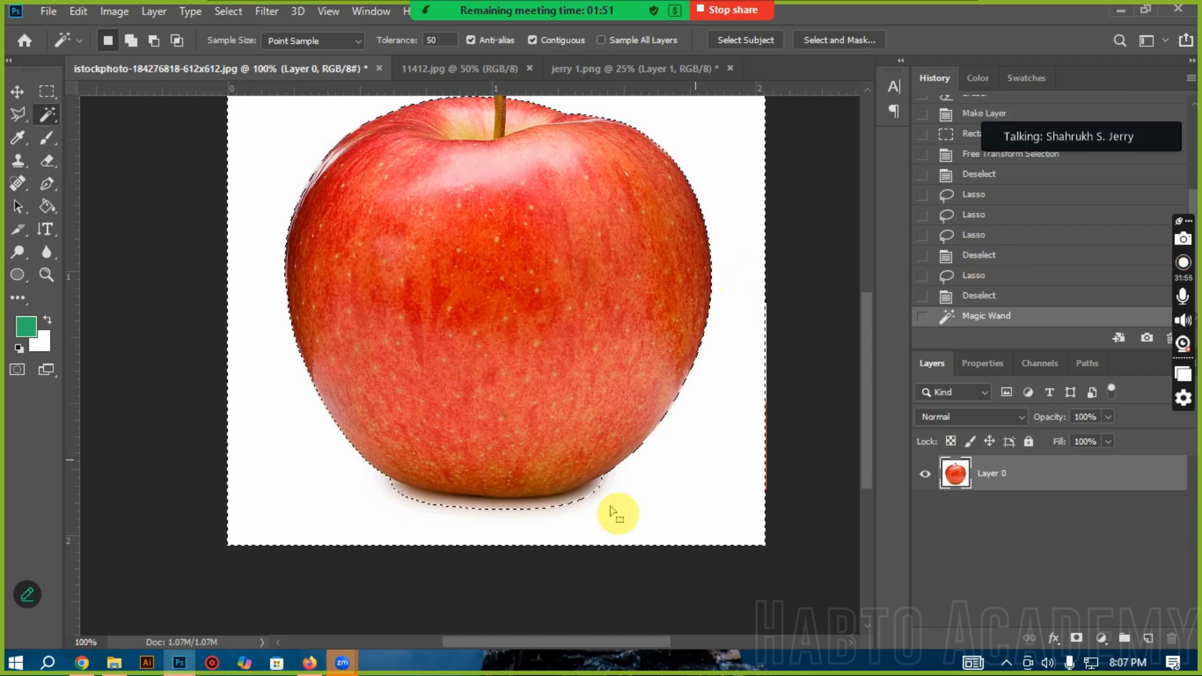
Step: Open the Zoom meeting chat, read the newest message, and close the chat window
click(490, 18)
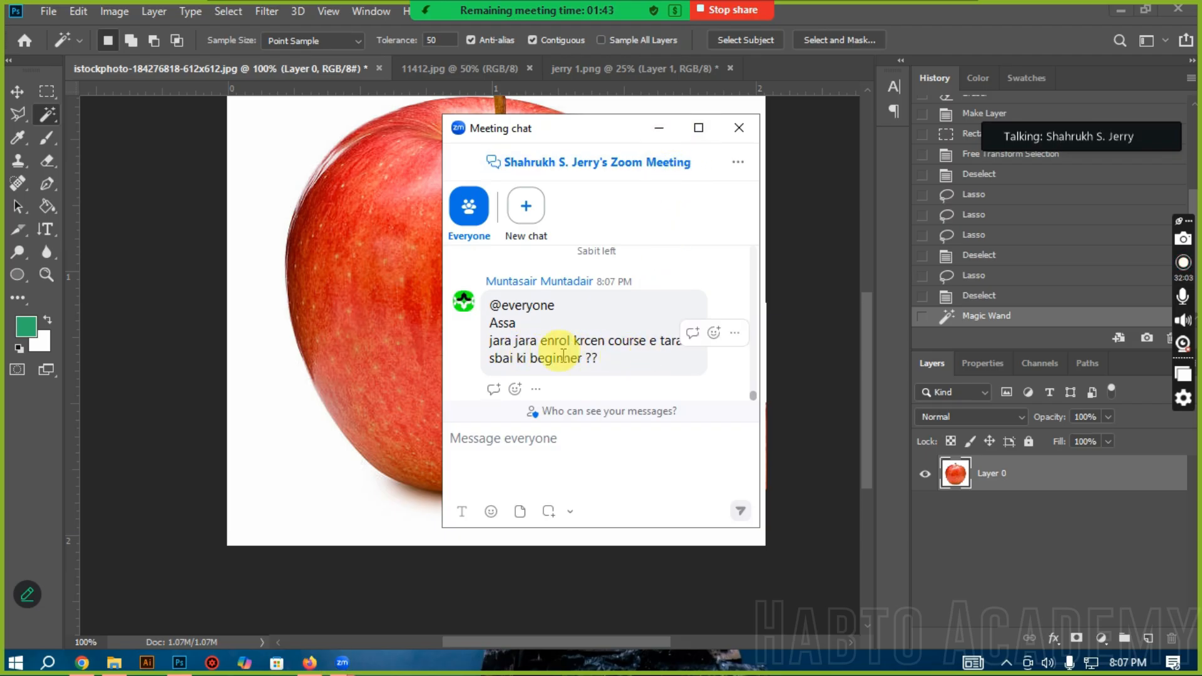
click(739, 129)
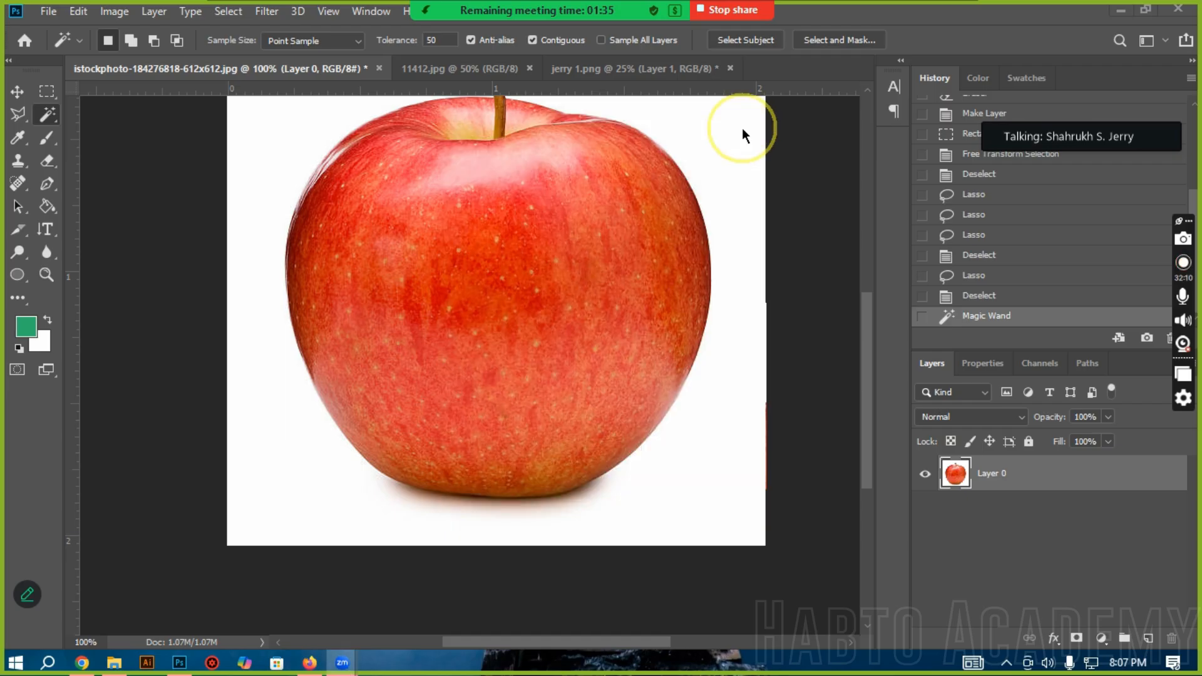
scroll(376, 408, up, 3)
scroll(451, 342, down, 2)
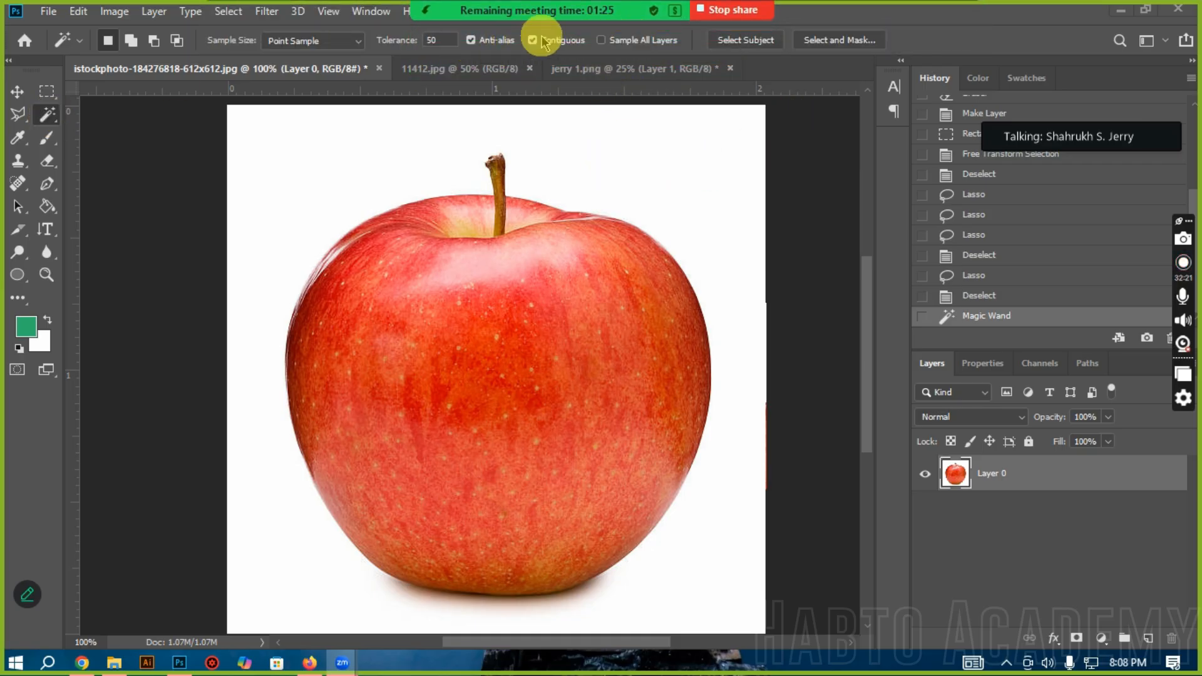
Step: Switch to the Rectangular Marquee tool and deselect the Magic Wand selection
click(47, 92)
click(240, 8)
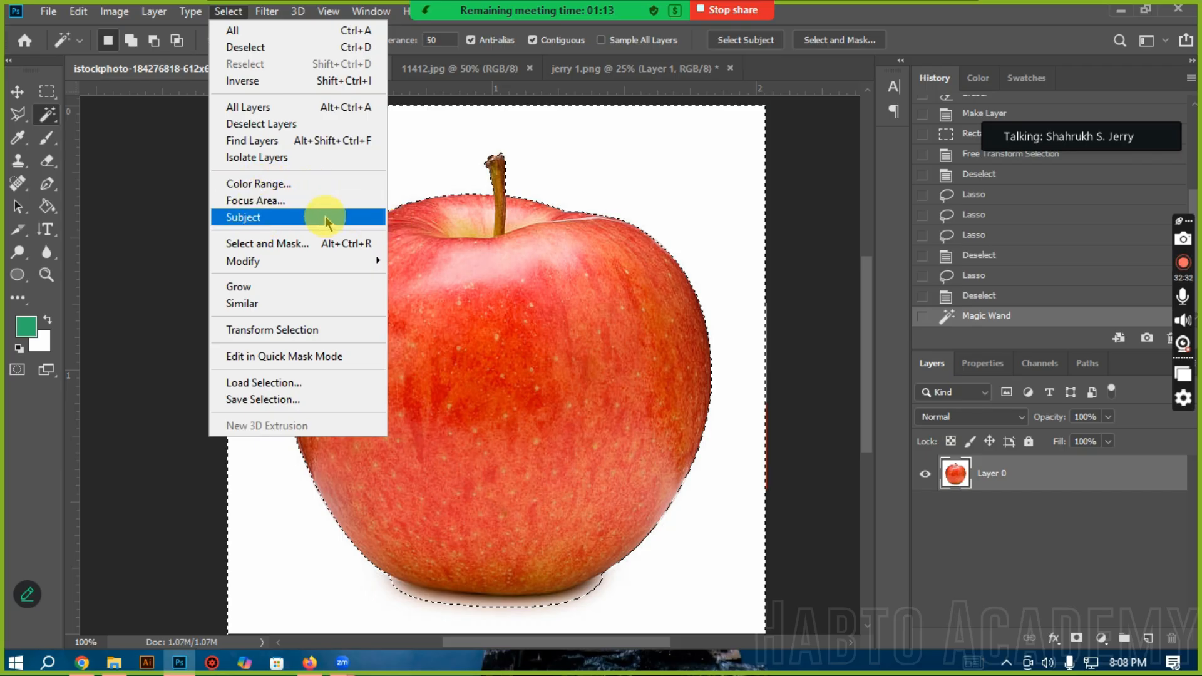
click(46, 92)
click(349, 209)
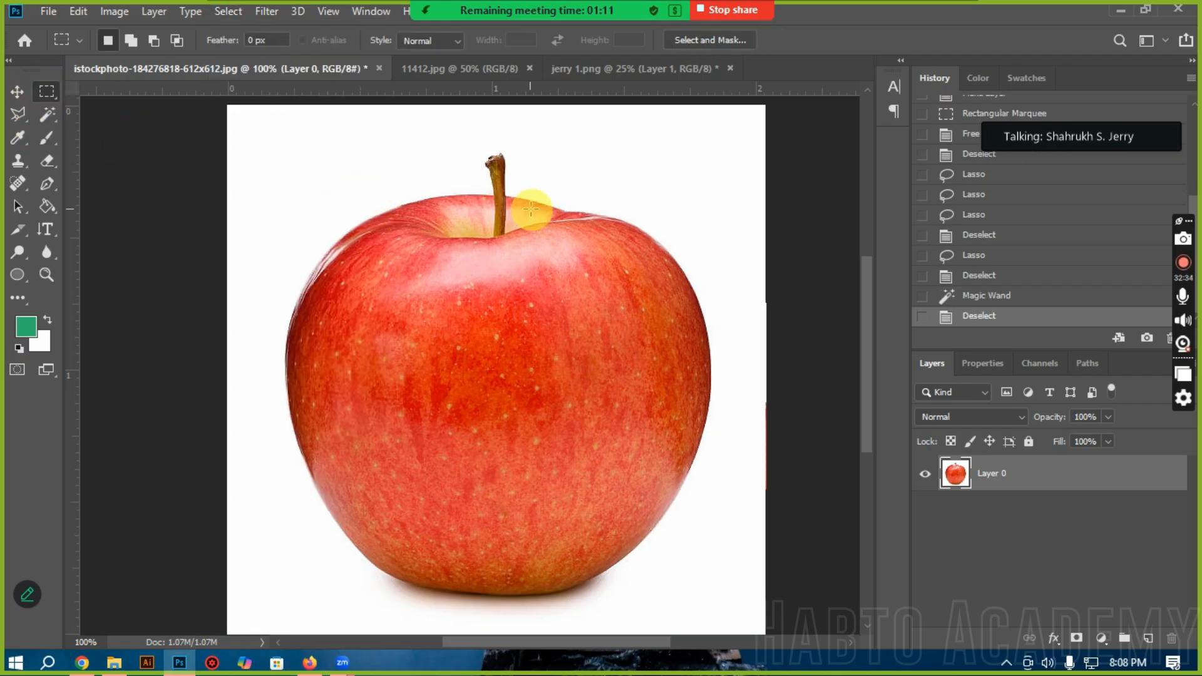
Step: Open Color Range with Sampled Colors and sample the white background beside the apple
click(238, 11)
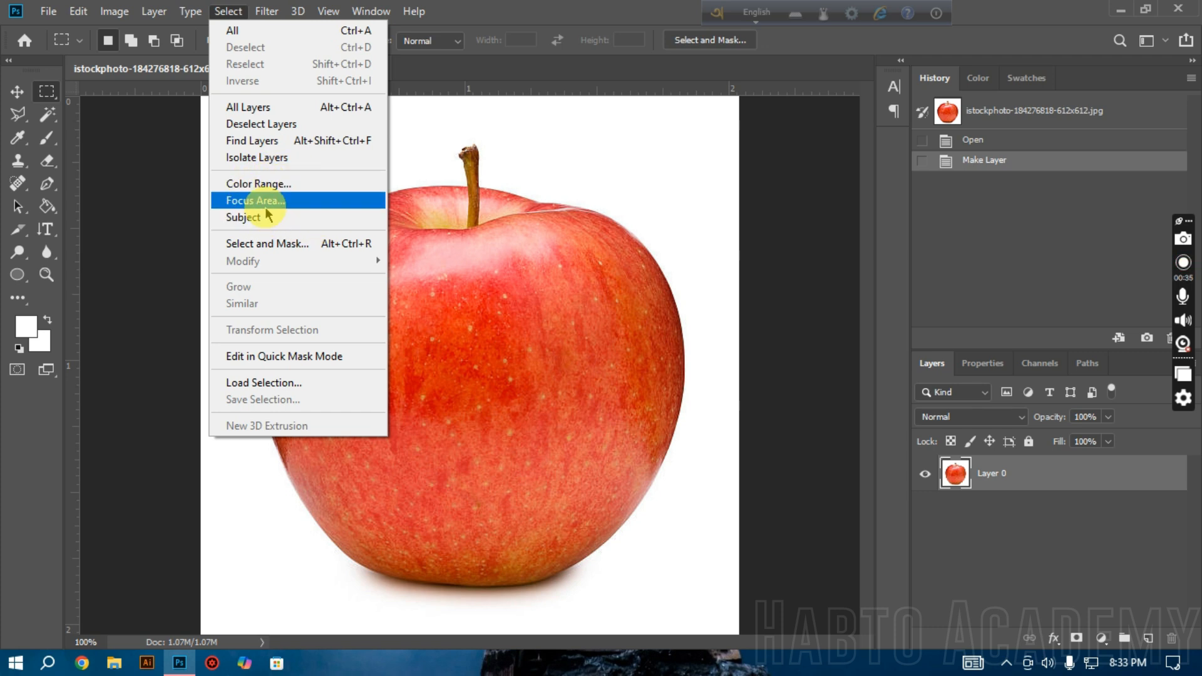
click(286, 186)
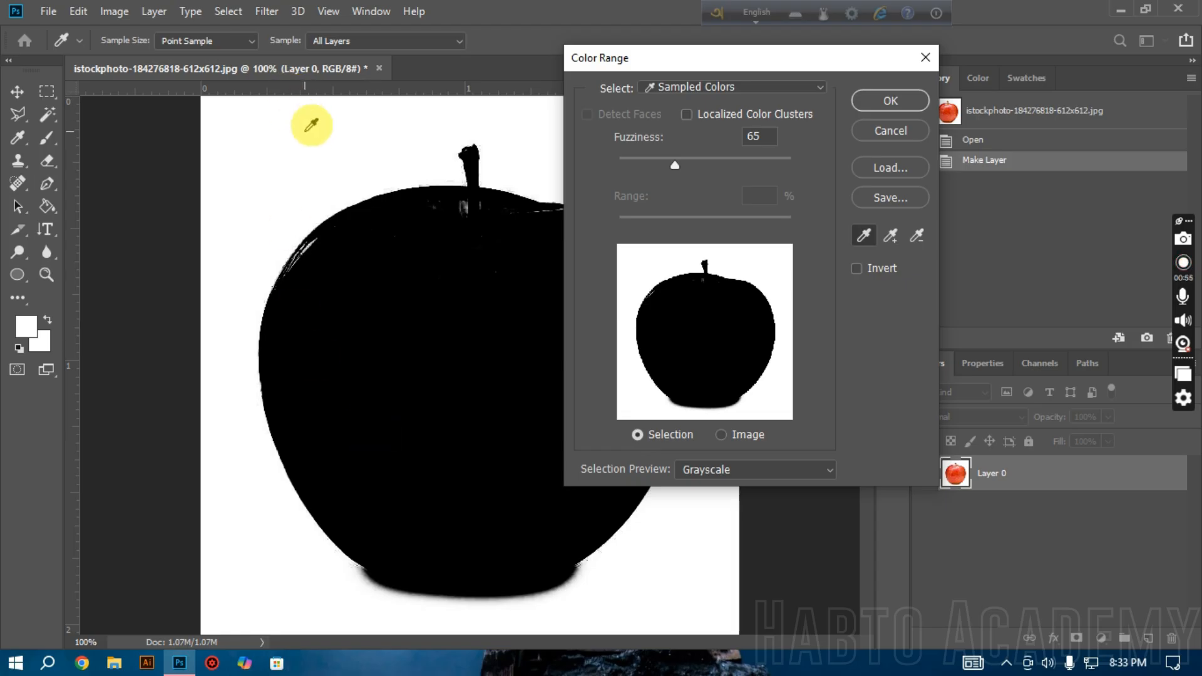
click(342, 178)
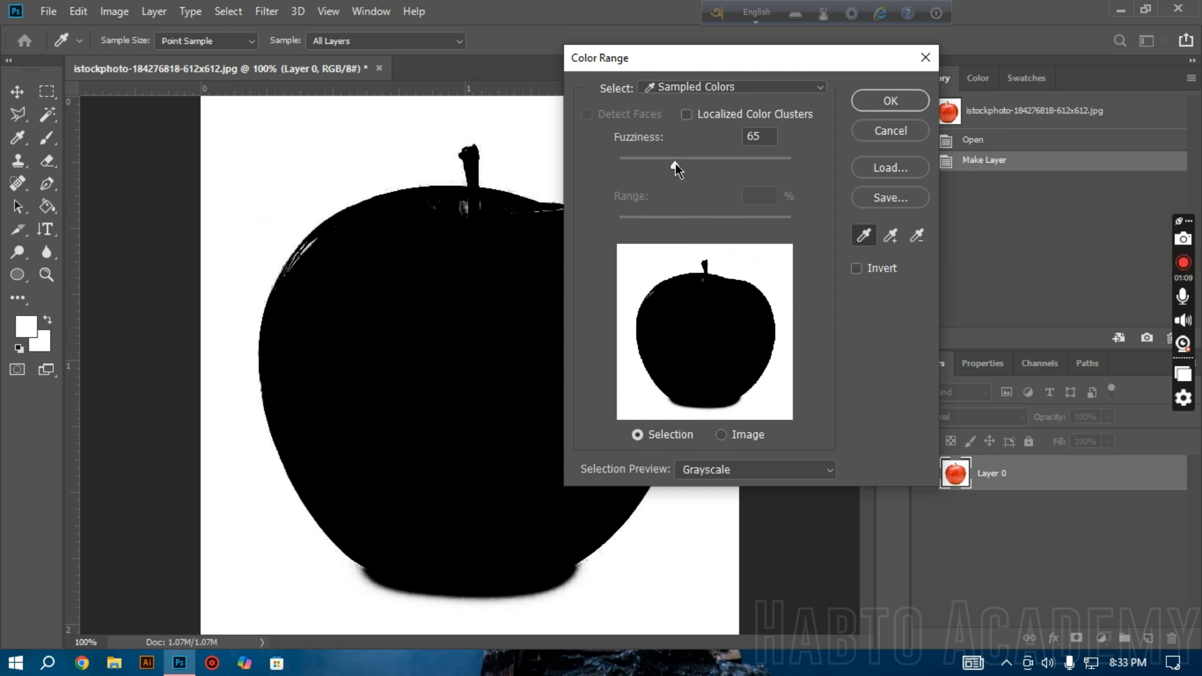
Step: Try Color Range Fuzziness values of 169 and 186, and compare the Image preview with the Selection preview
drag(675, 163, 766, 161)
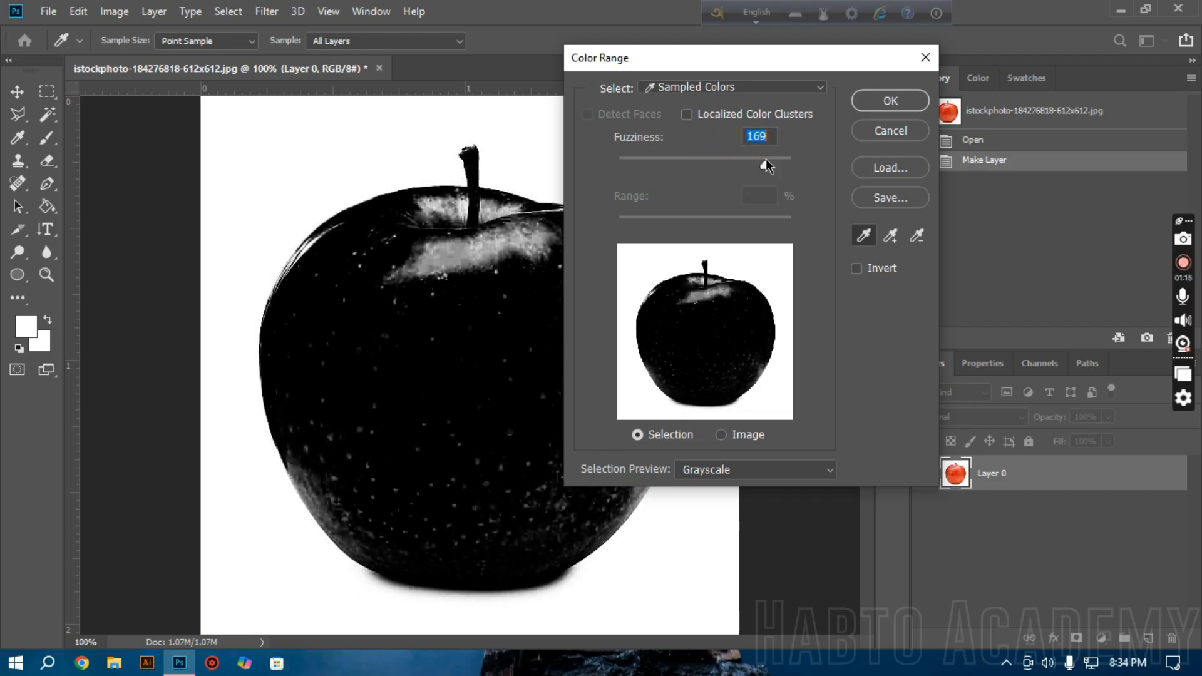
drag(766, 161, 779, 161)
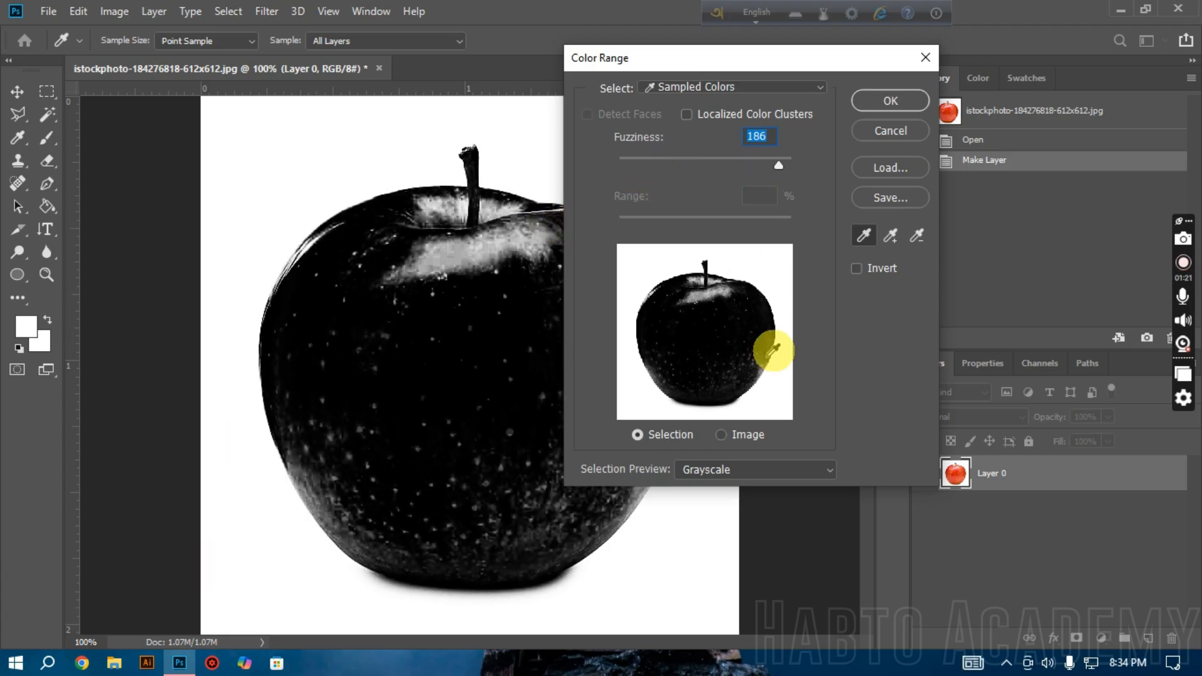
click(722, 435)
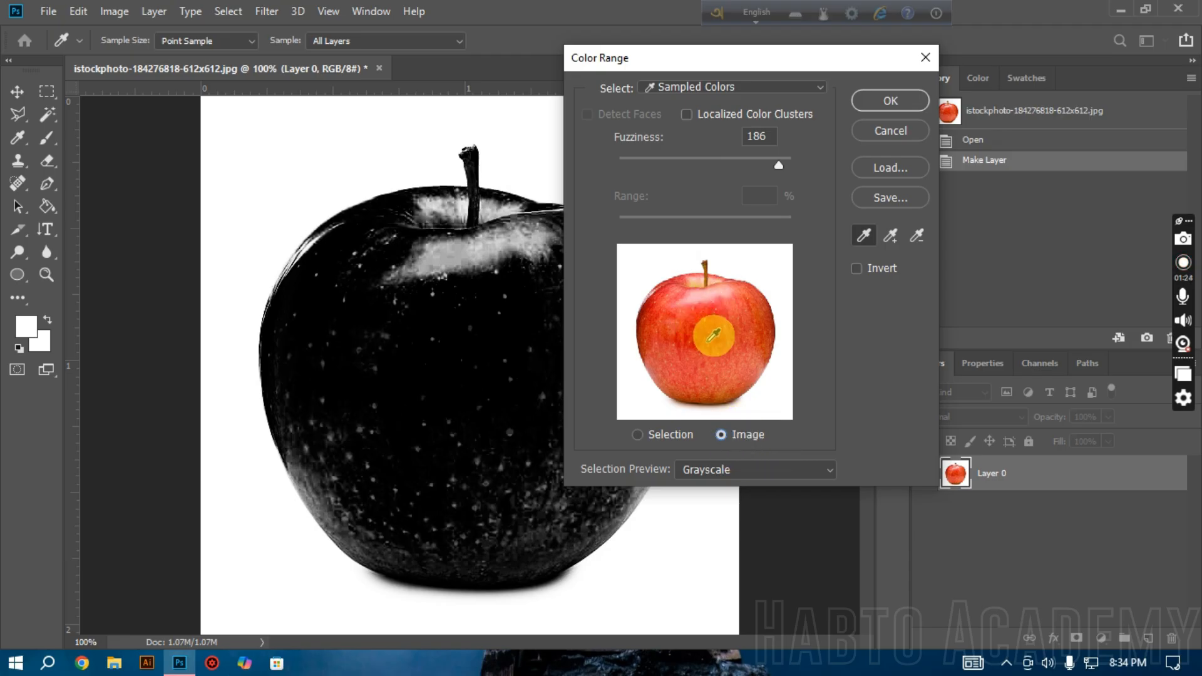
click(666, 434)
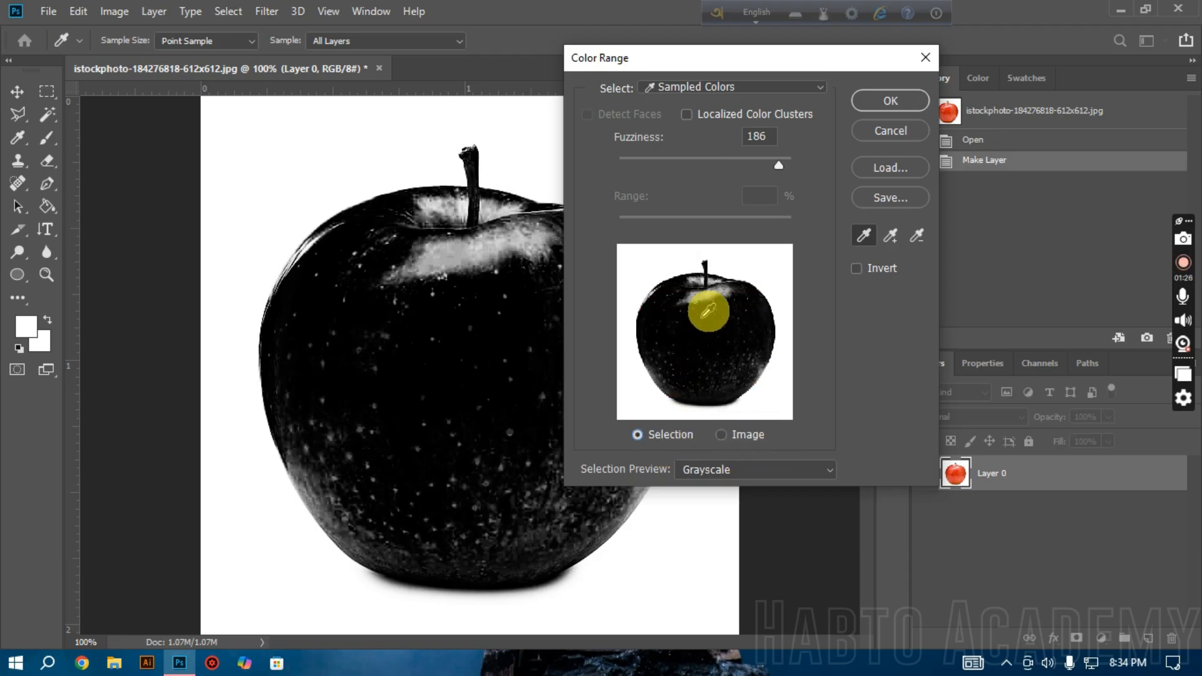
Step: Try Fuzziness values of 63 and 0, set it to 53, and apply the Color Range selection
drag(636, 161, 674, 163)
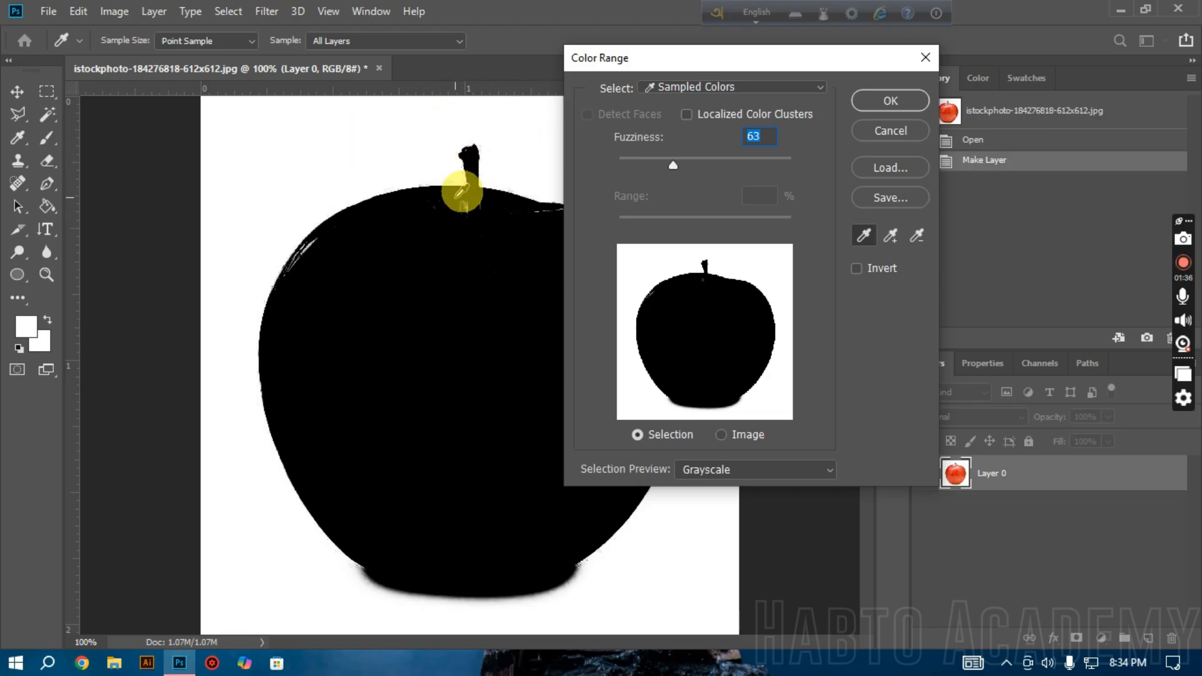
click(617, 162)
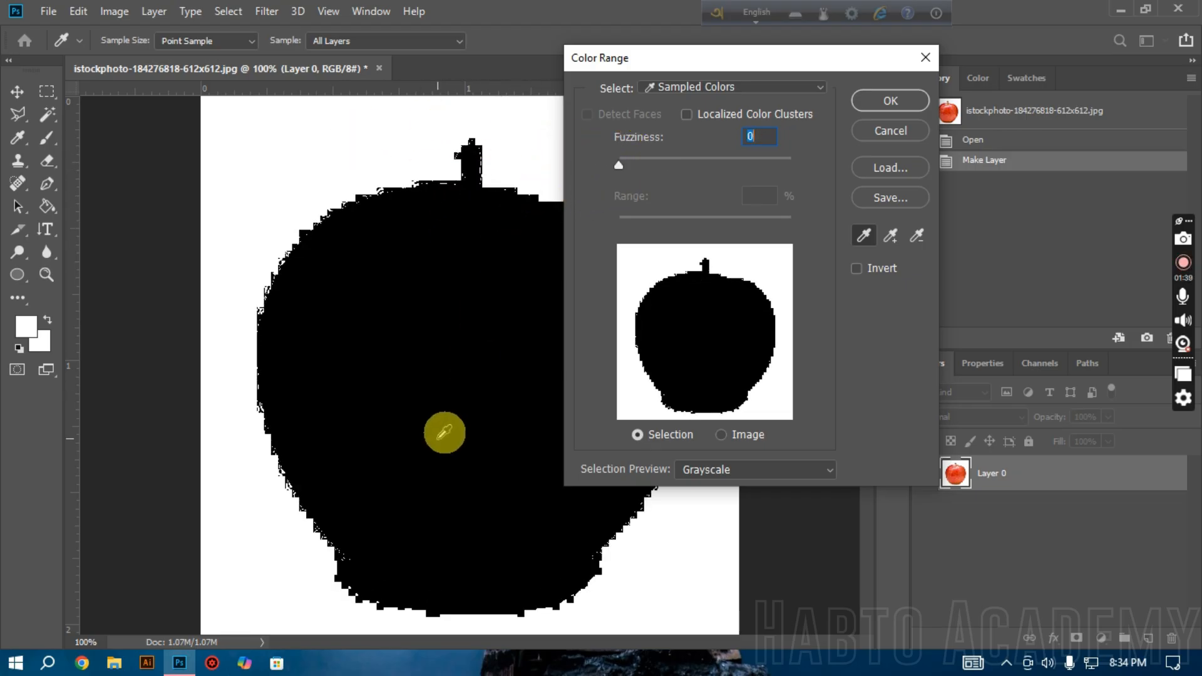
drag(623, 165, 666, 159)
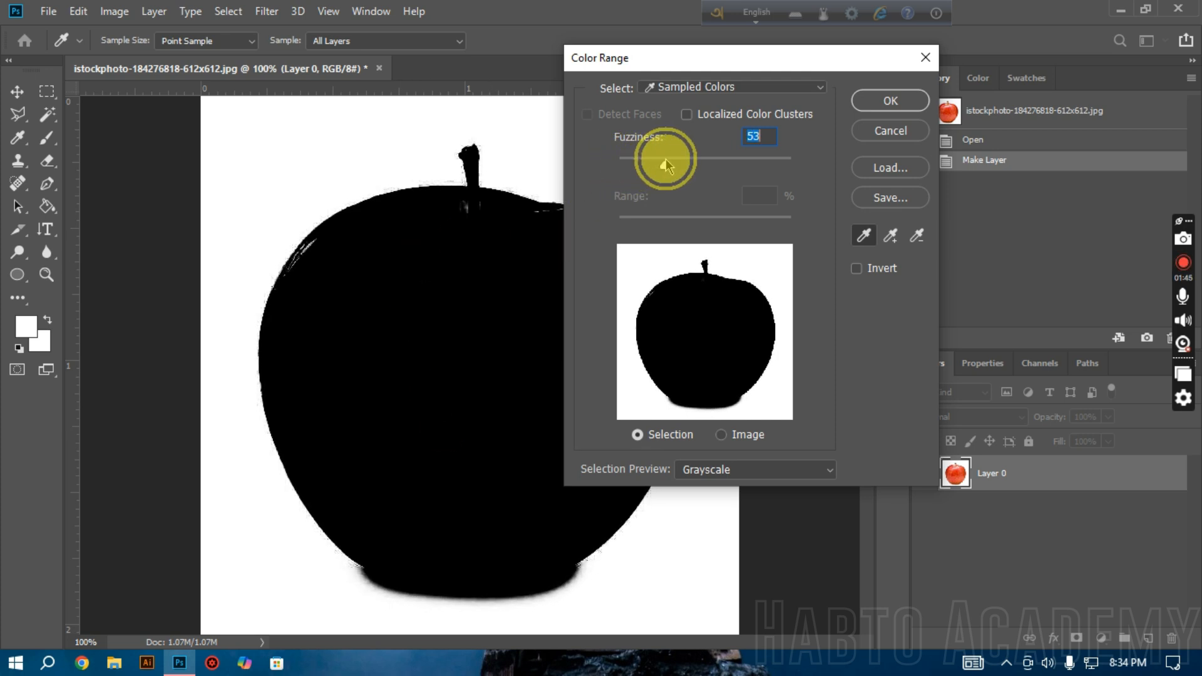
click(895, 102)
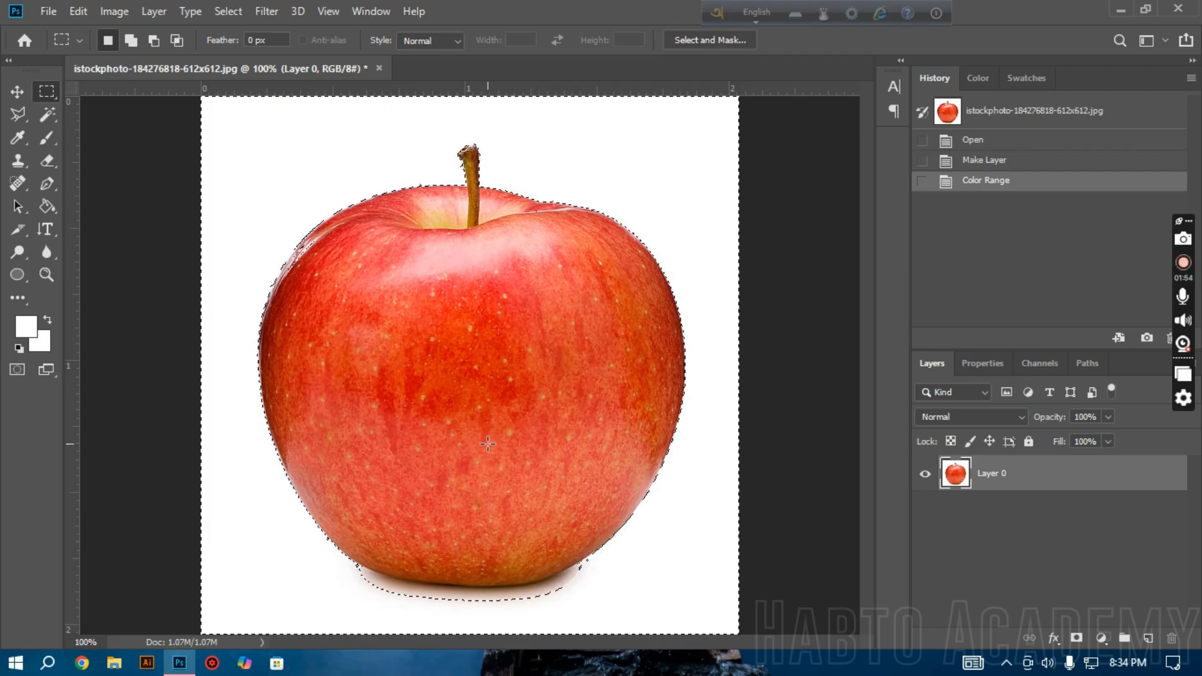
Step: Delete the selected white background from Layer 0 and deselect
key(Delete)
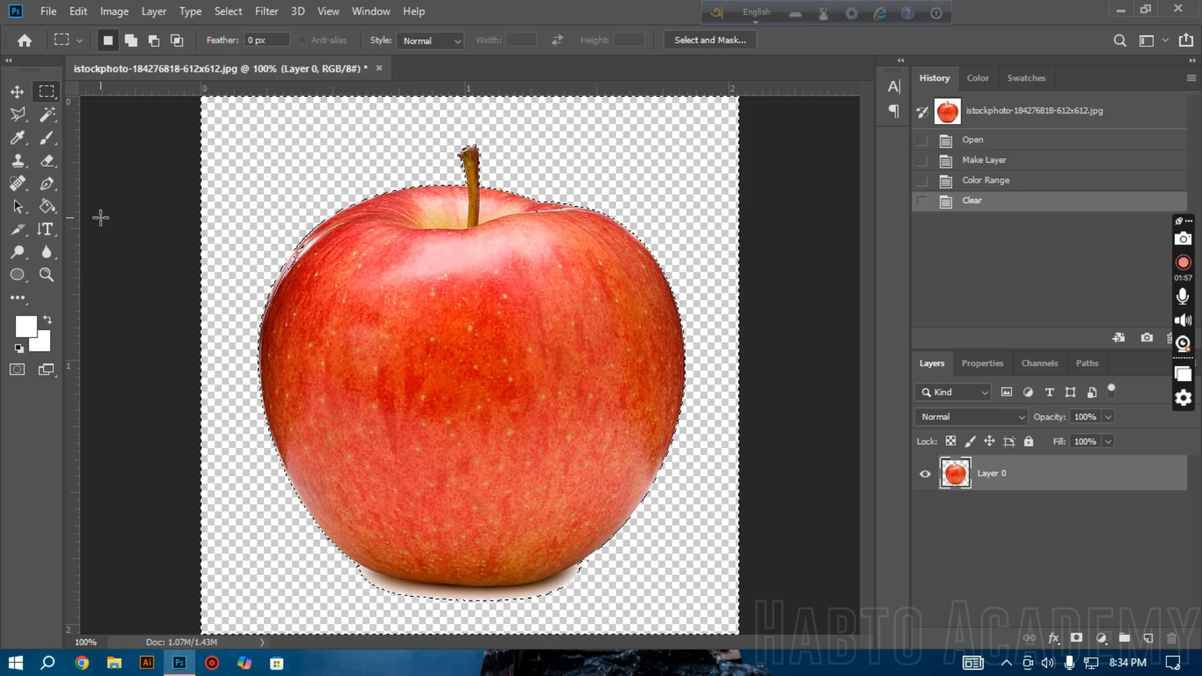
click(181, 134)
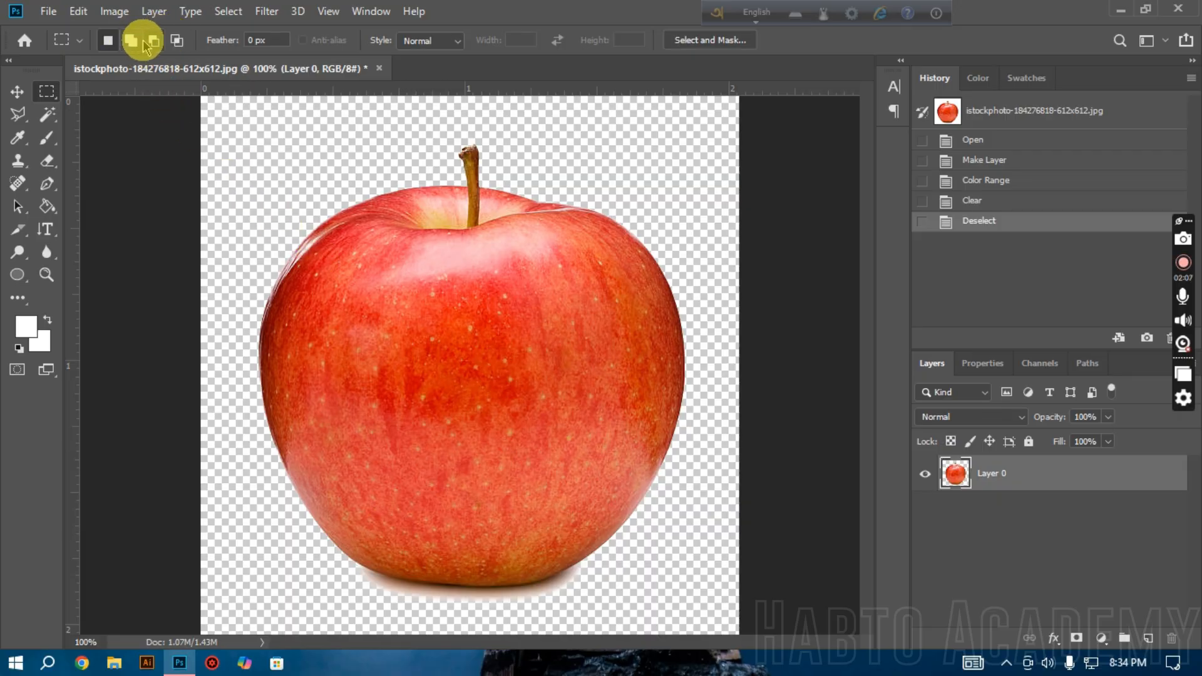
Step: Step the history back to the Color Range state to restore the white background, and deselect
click(1003, 201)
click(1012, 183)
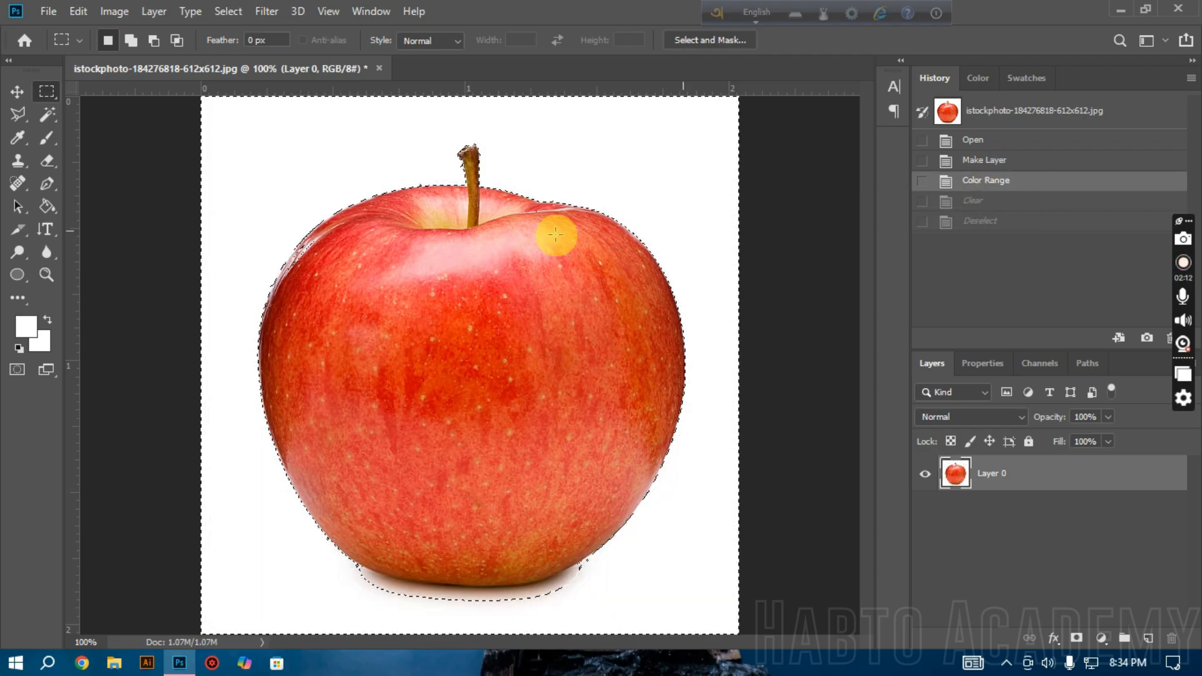
click(484, 241)
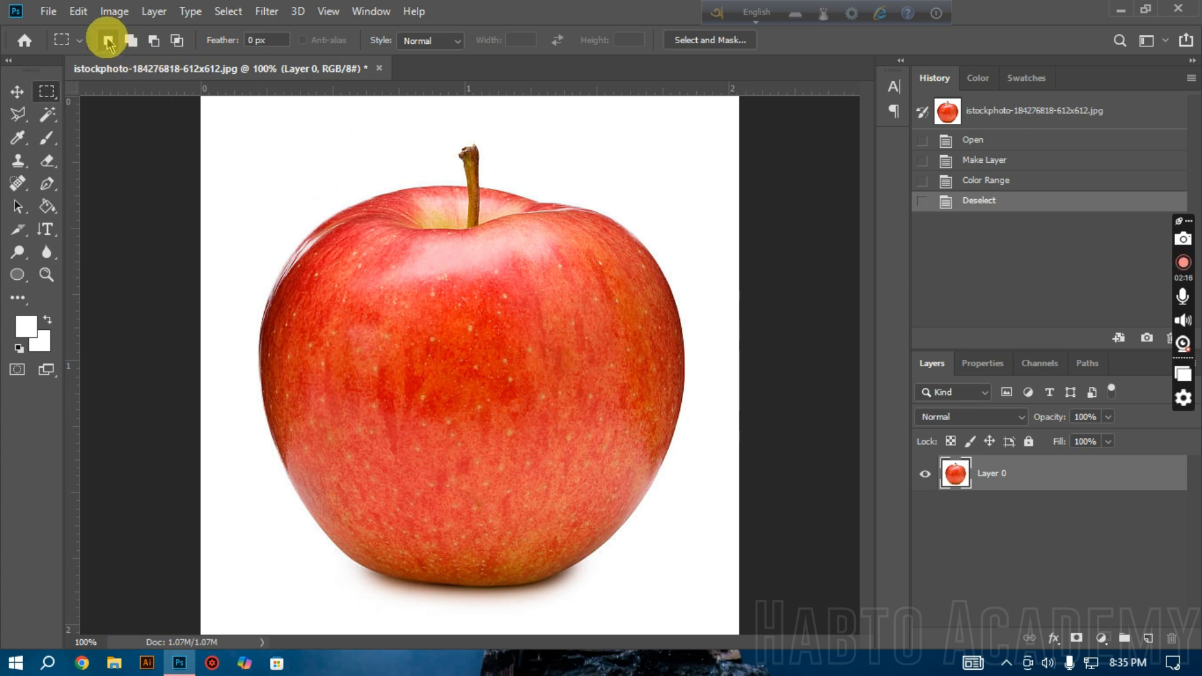
Step: Draw and clear a single rectangular marquee, and build a combined selection from three rectangles over the apple in Add to selection mode
drag(336, 152, 370, 180)
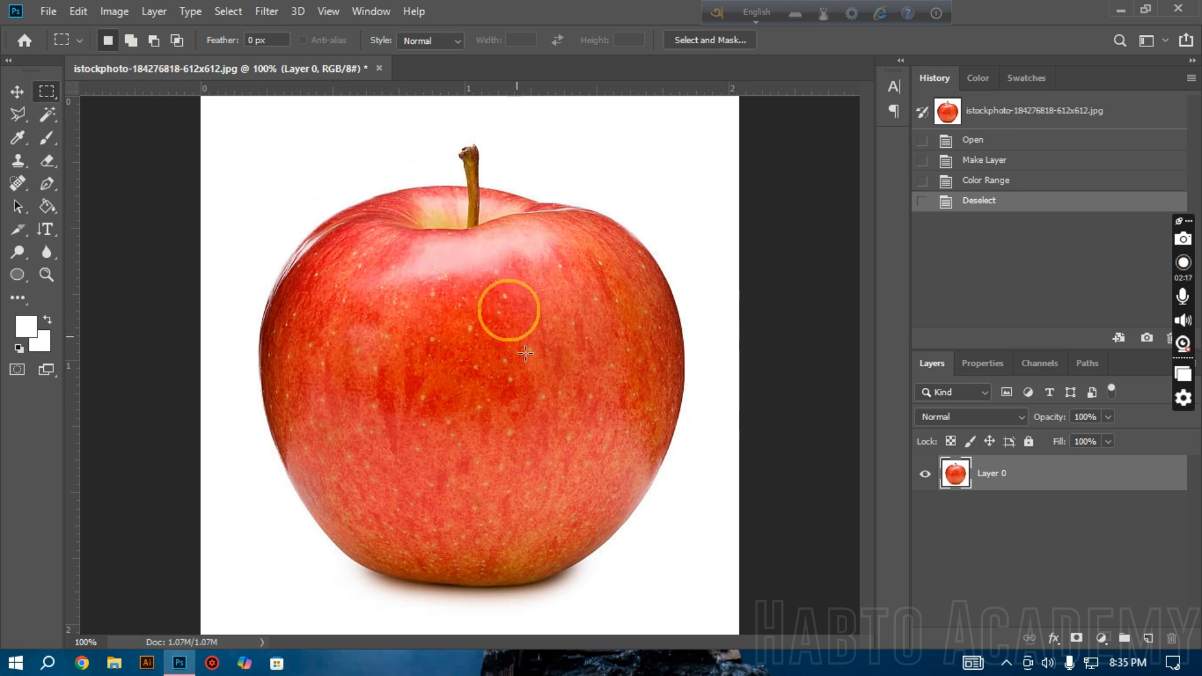
click(558, 396)
click(131, 40)
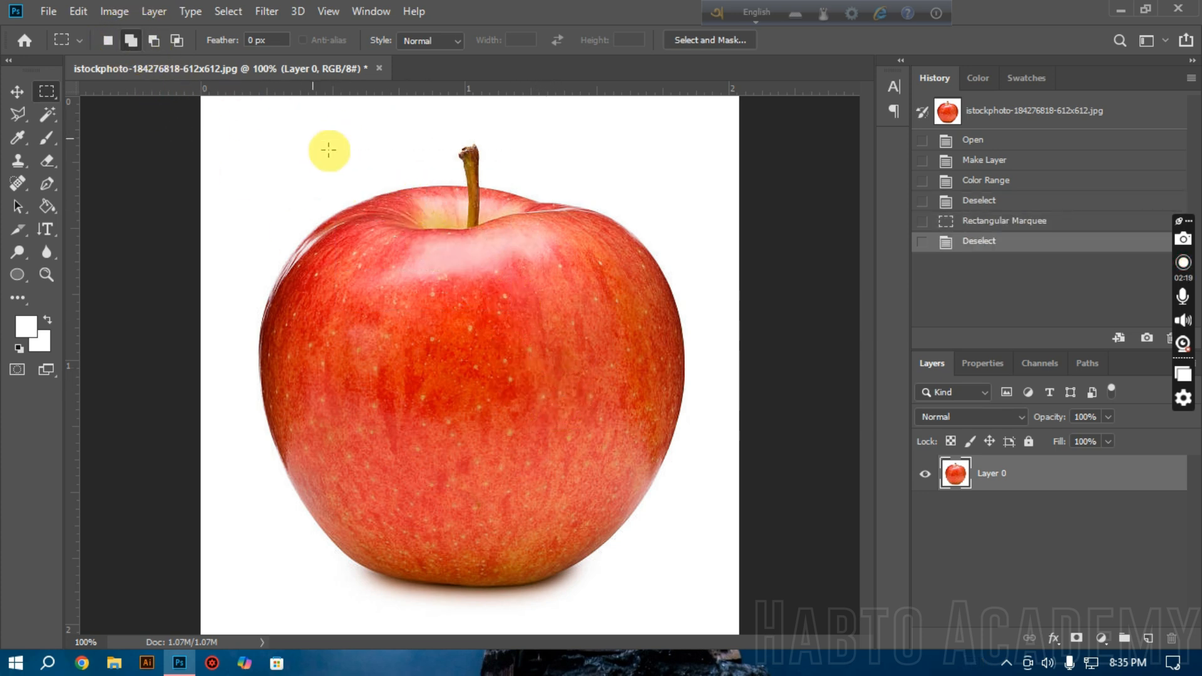
drag(317, 153, 542, 318)
drag(638, 244, 459, 426)
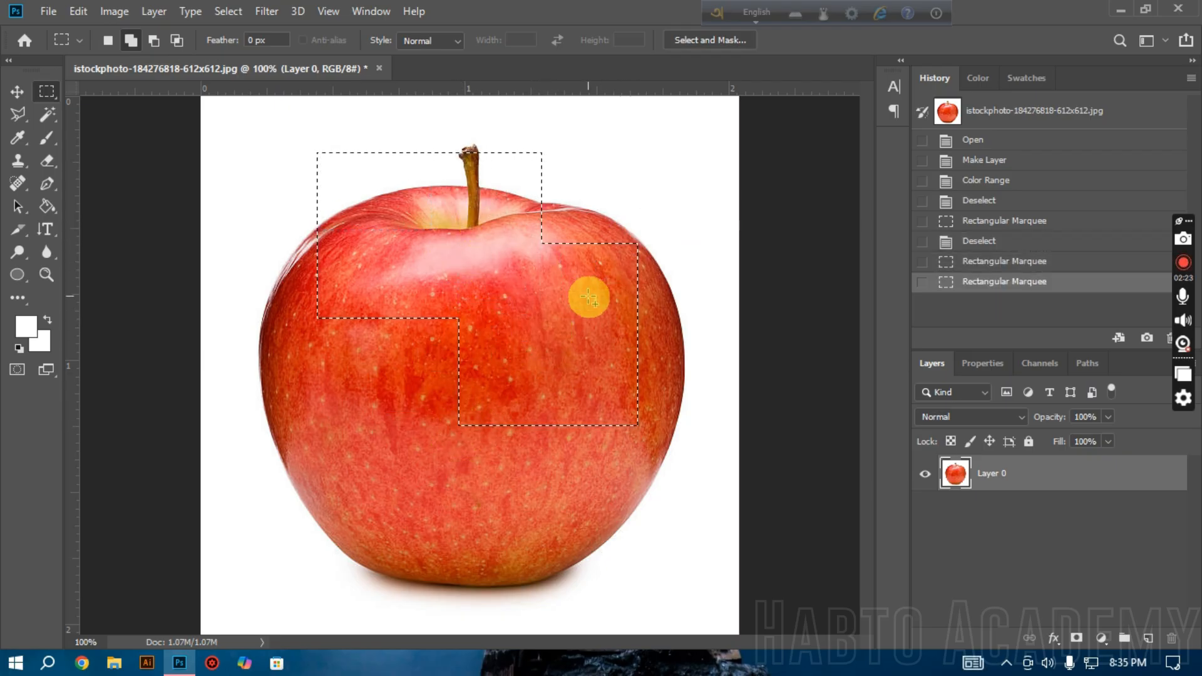
drag(275, 468, 409, 625)
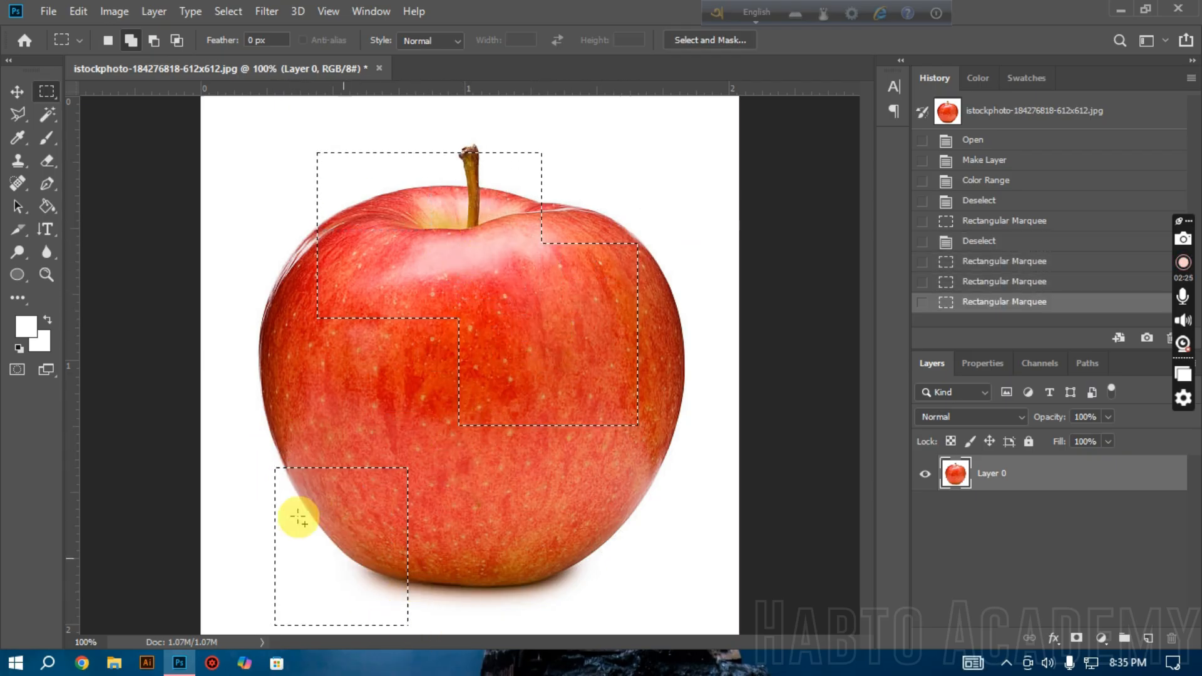
Step: Remove the whole combined selection by subtracting four overlapping rectangular marquees in Subtract from selection mode
click(154, 39)
drag(262, 107, 607, 372)
drag(676, 497, 464, 244)
drag(410, 326, 244, 624)
drag(412, 325, 595, 516)
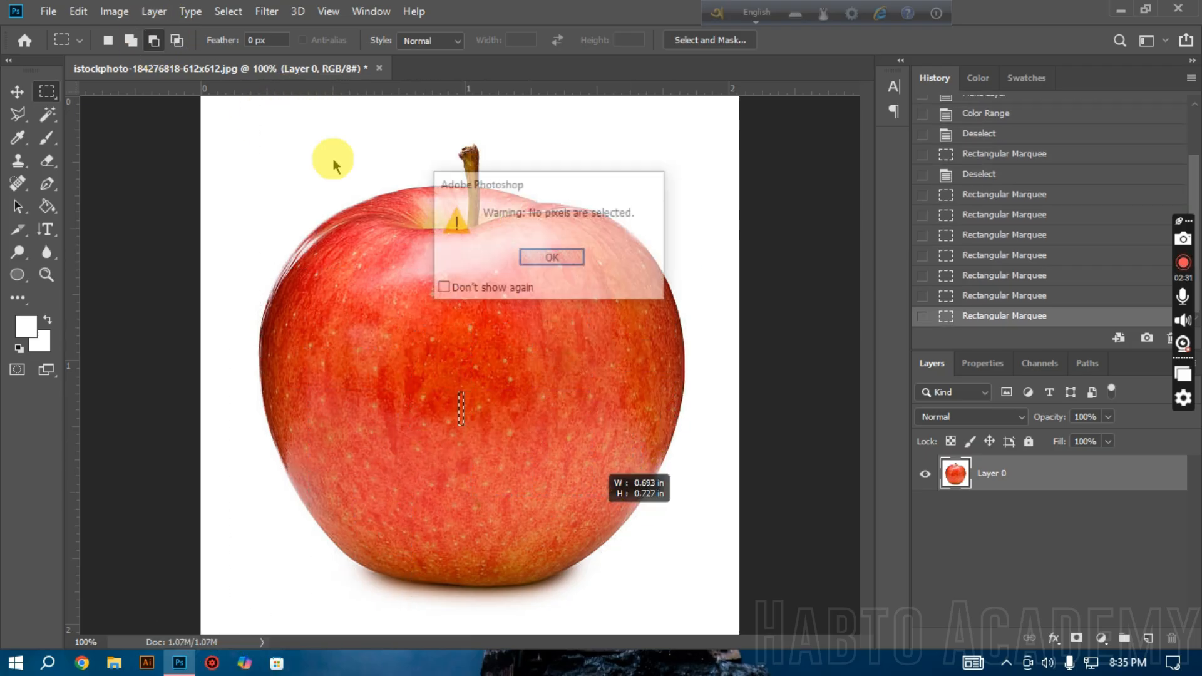
click(535, 258)
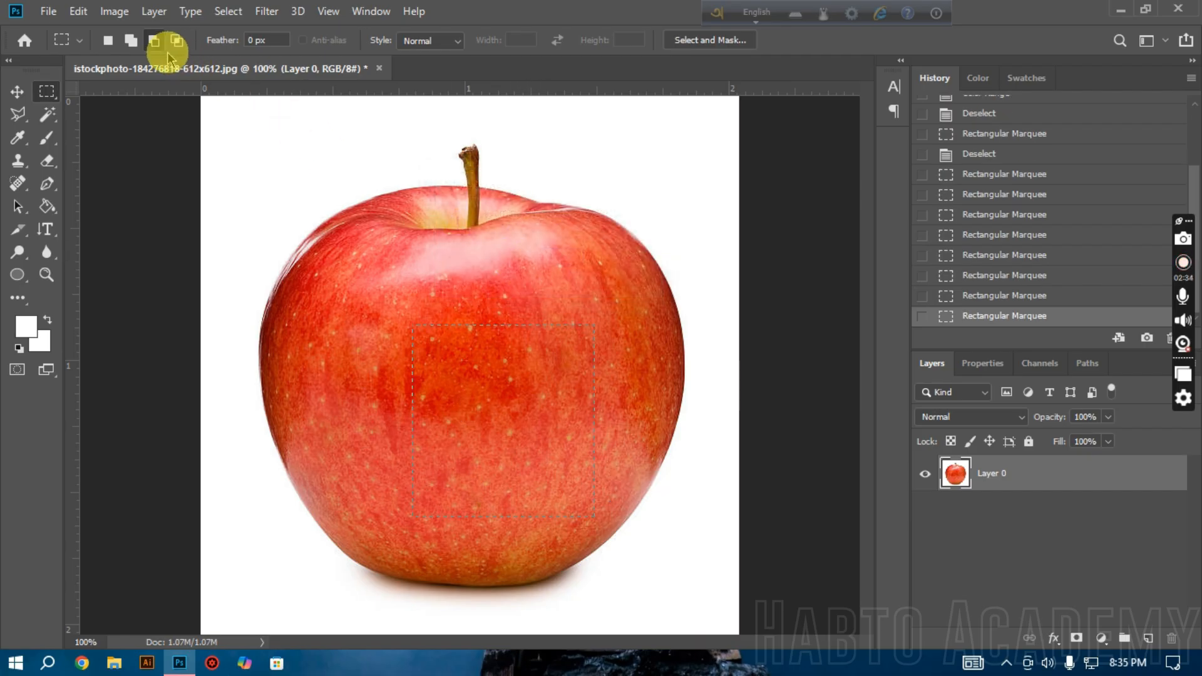
Step: Return the marquee to New selection mode and select the apple automatically with Select Subject
click(108, 40)
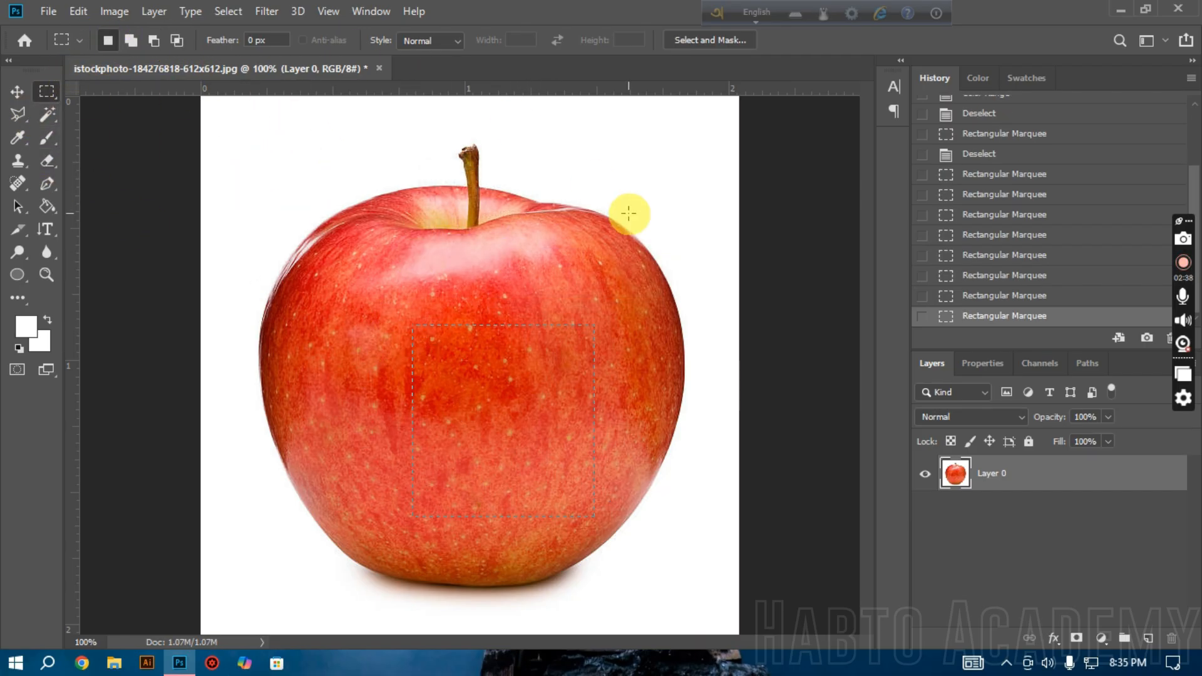
ctrl+click(572, 274)
ctrl+alt+click(501, 324)
ctrl+alt+click(500, 321)
ctrl+click(501, 323)
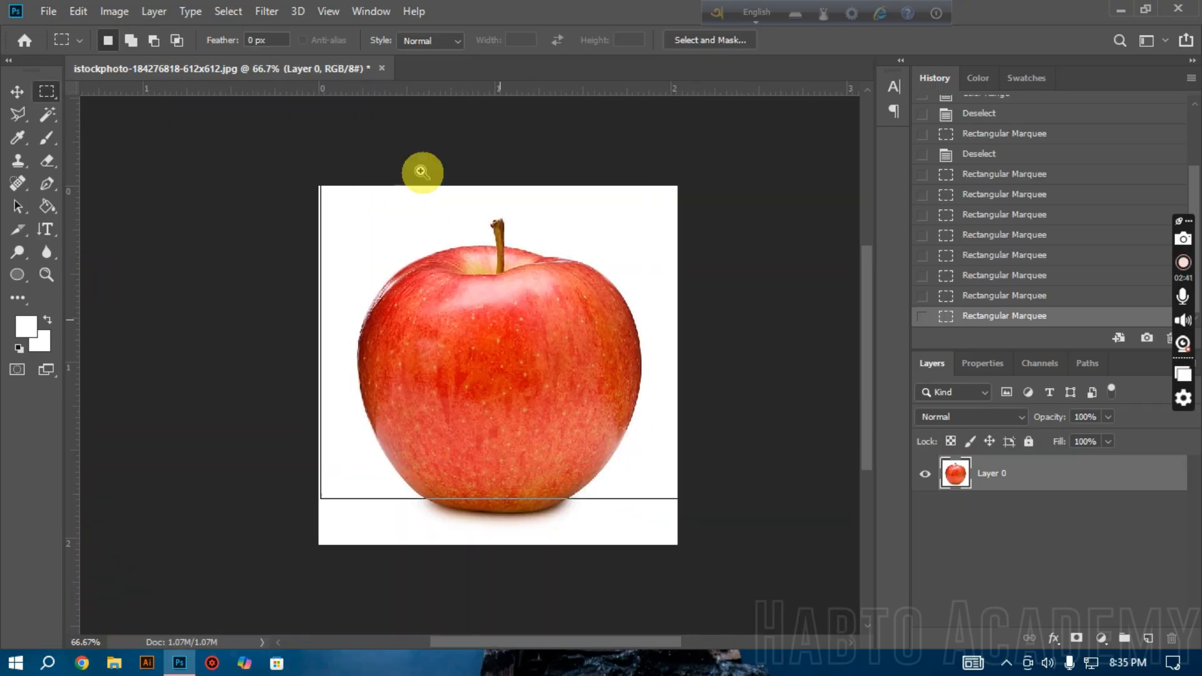
click(228, 11)
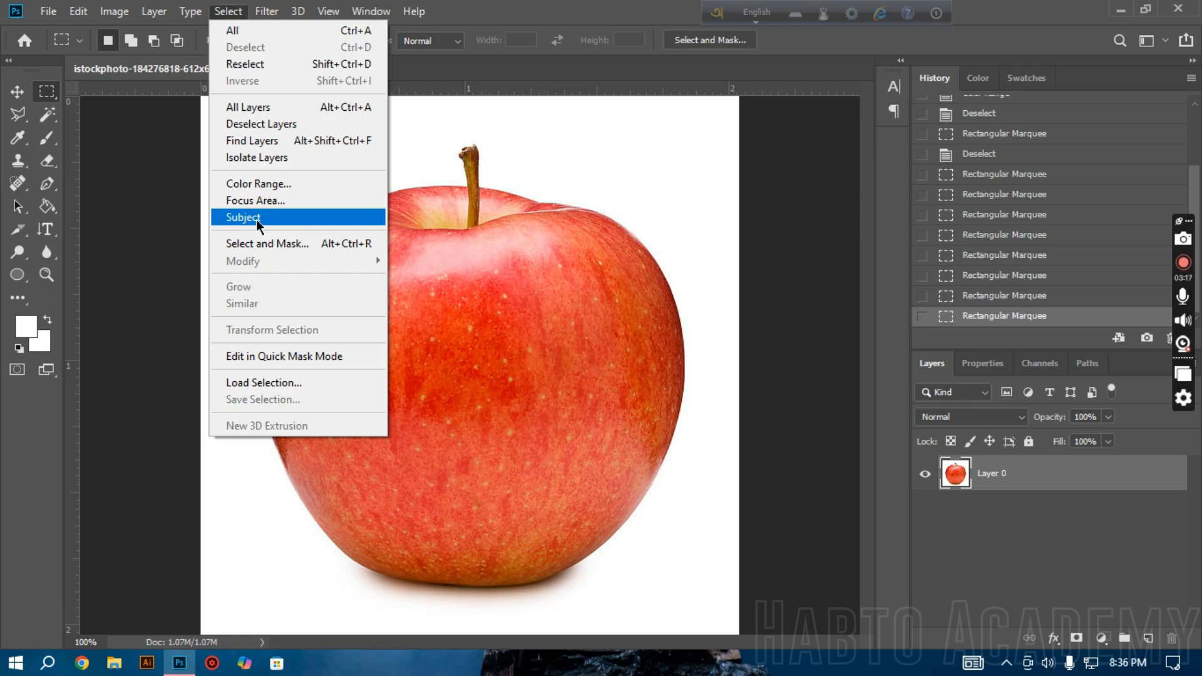
click(309, 217)
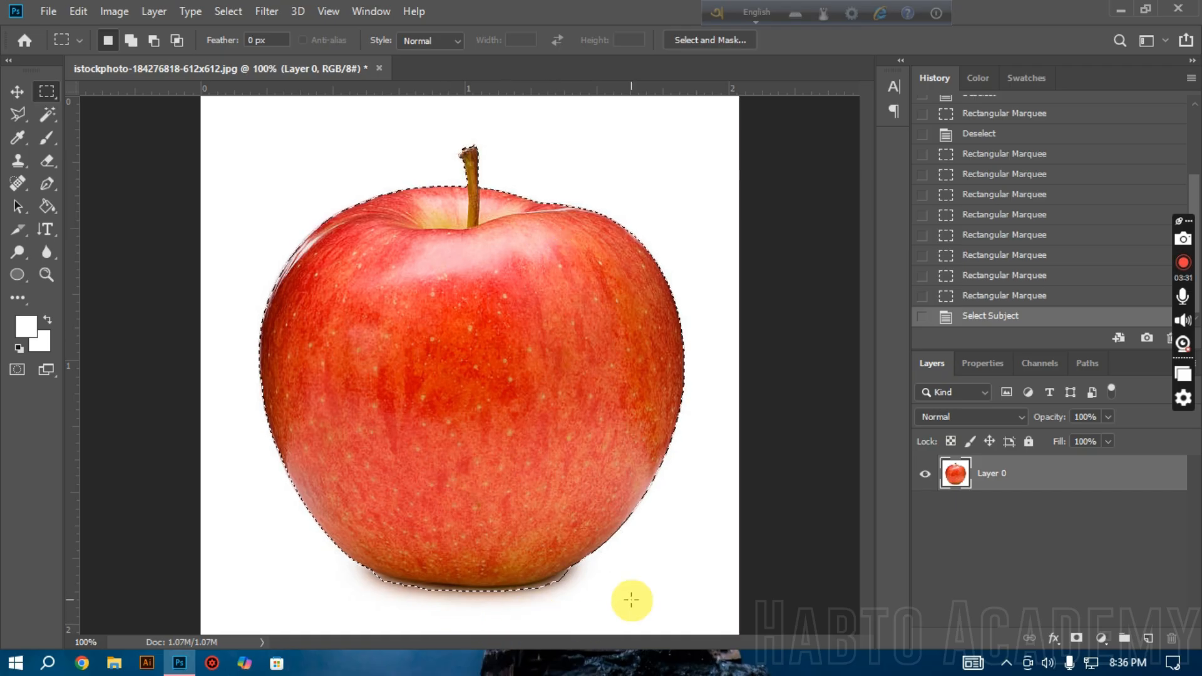
Step: Subtract the shadow strip beneath the apple from the selection with the Polygonal Lasso, following the apple's bottom edge
ctrl+click(541, 565)
ctrl+click(544, 568)
scroll(401, 488, down, 4)
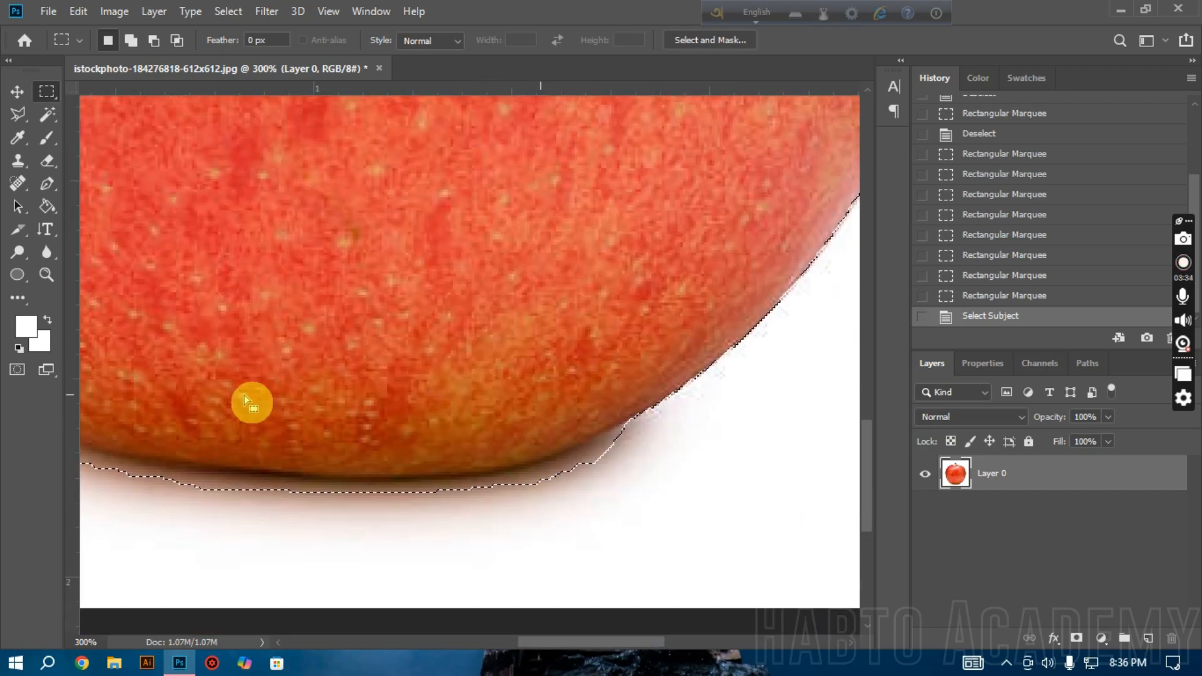
right_click(17, 114)
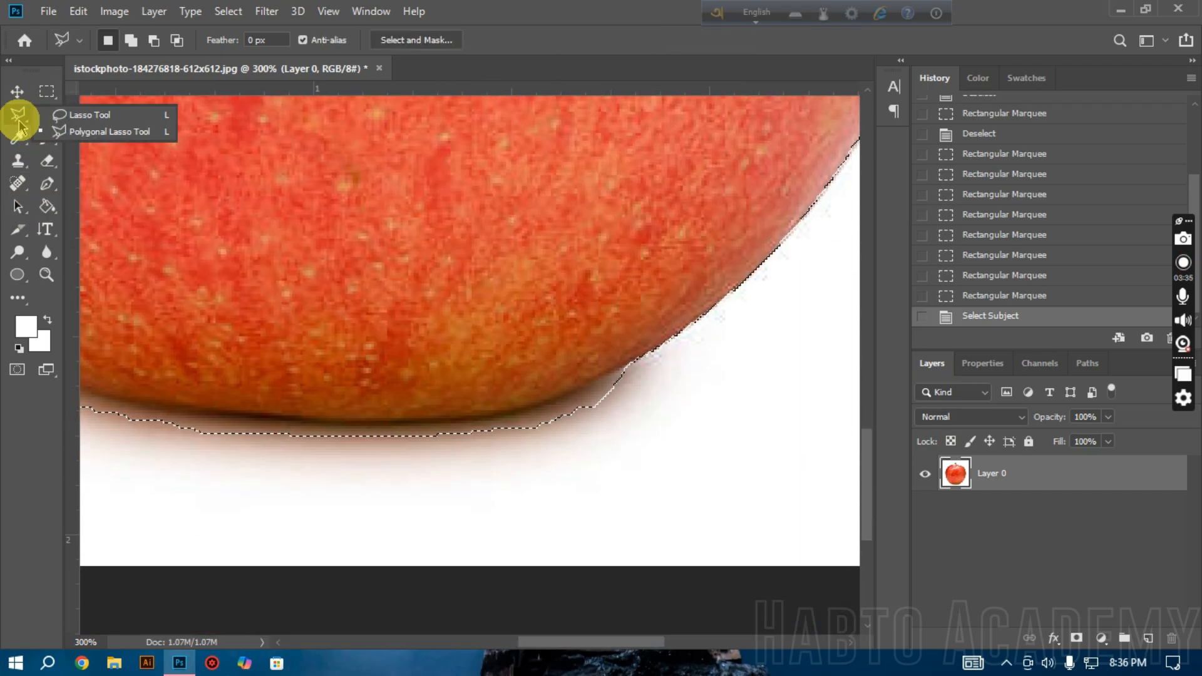
click(94, 129)
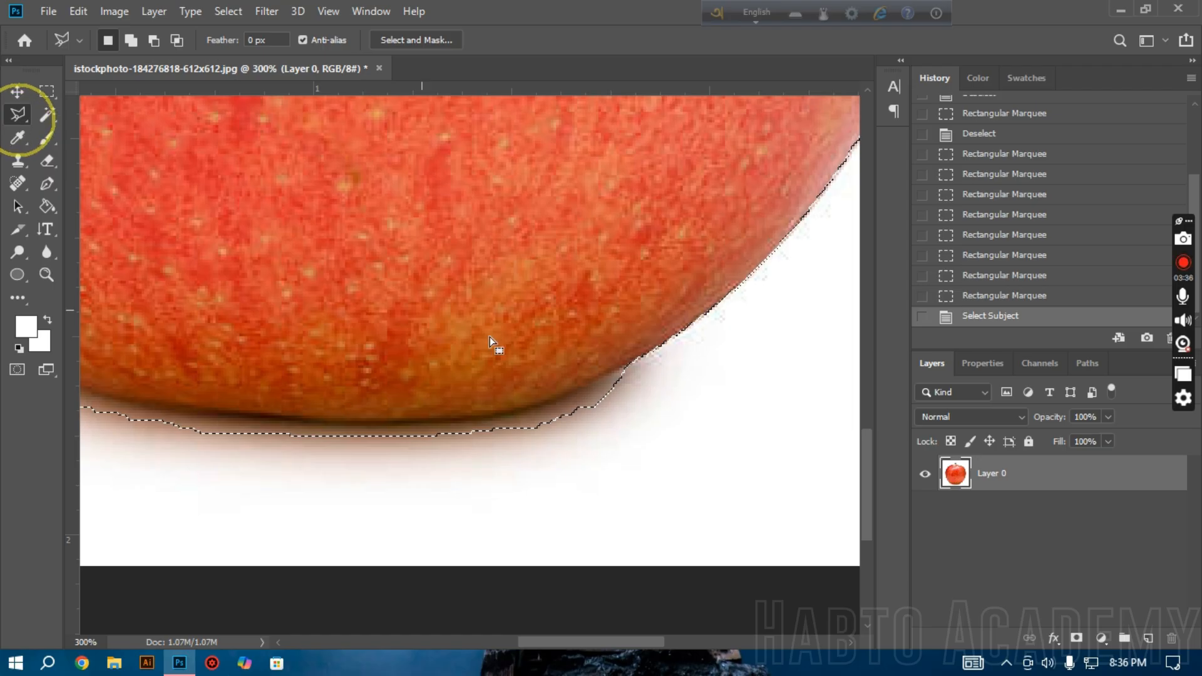
click(153, 40)
click(629, 360)
click(582, 387)
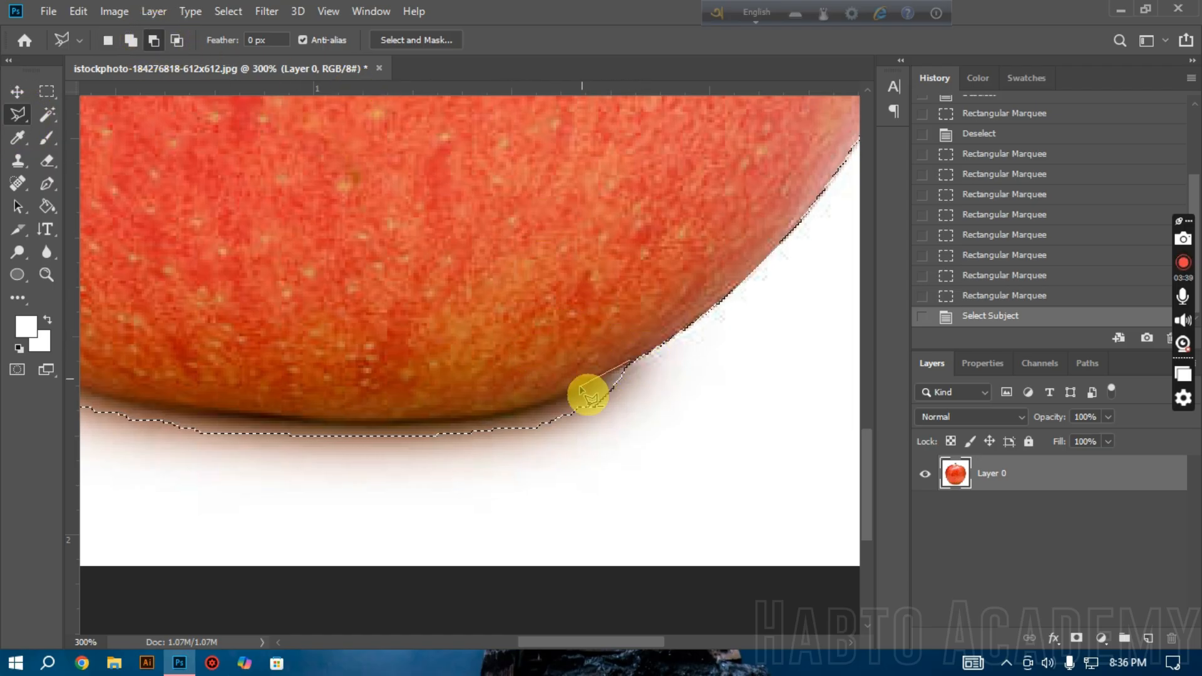
click(482, 416)
click(402, 423)
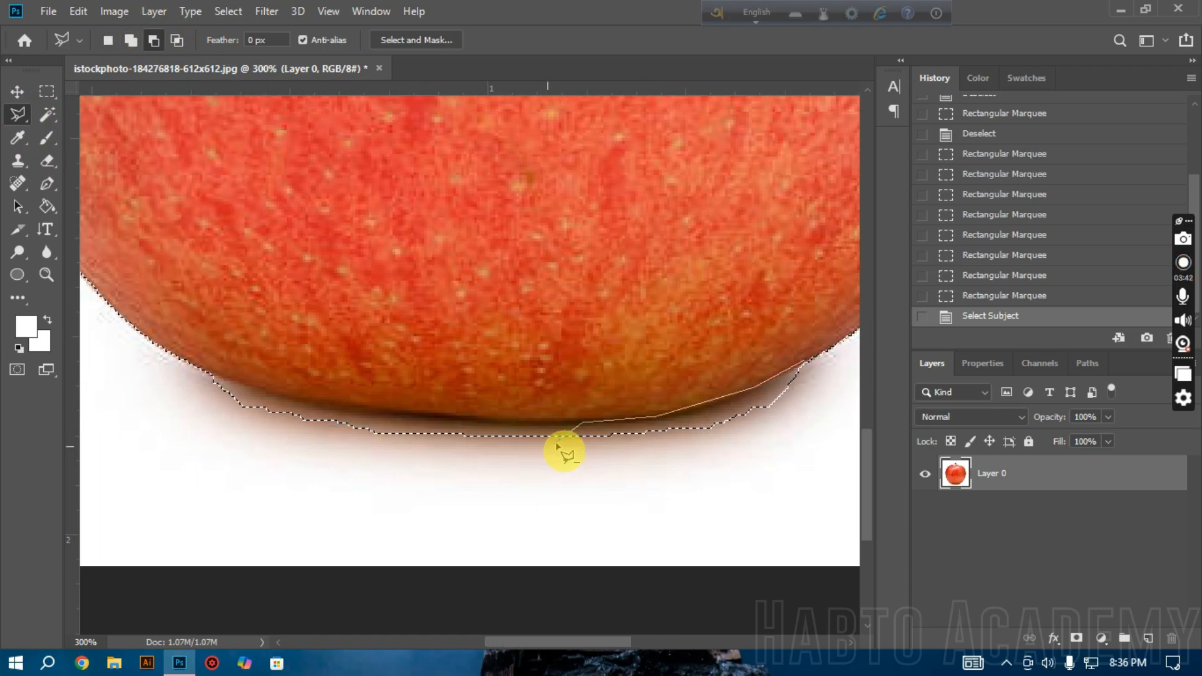
click(516, 424)
click(443, 417)
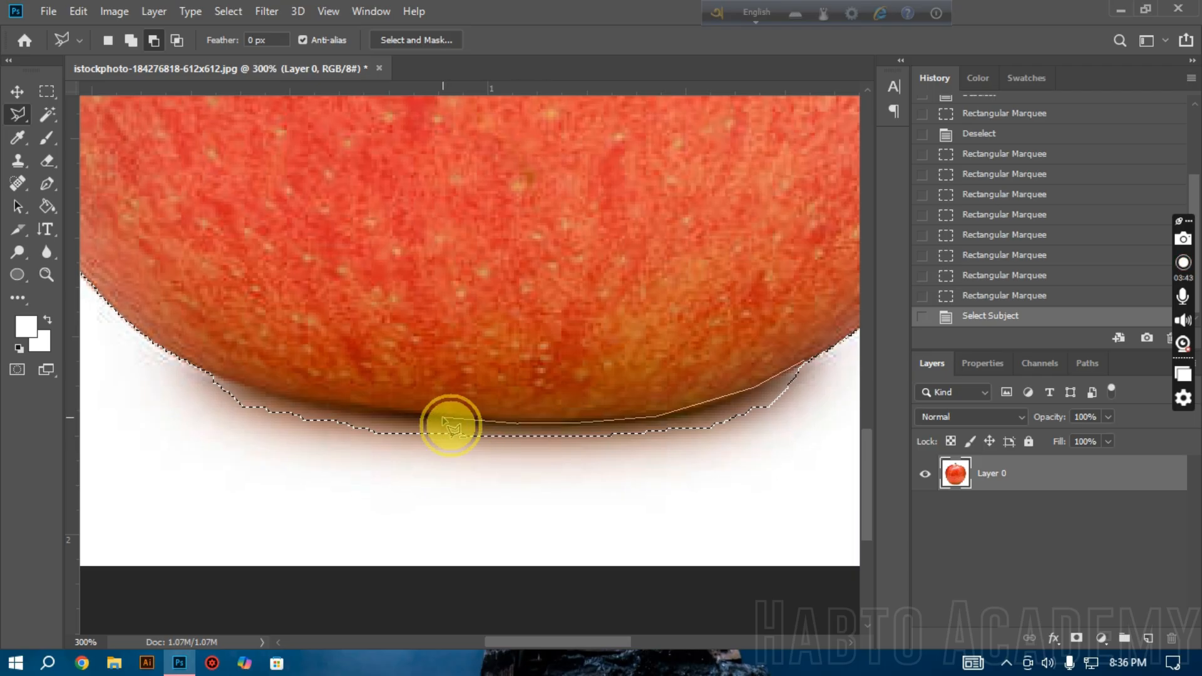
click(330, 411)
click(173, 377)
click(243, 481)
click(612, 530)
click(800, 470)
double_click(826, 447)
click(826, 446)
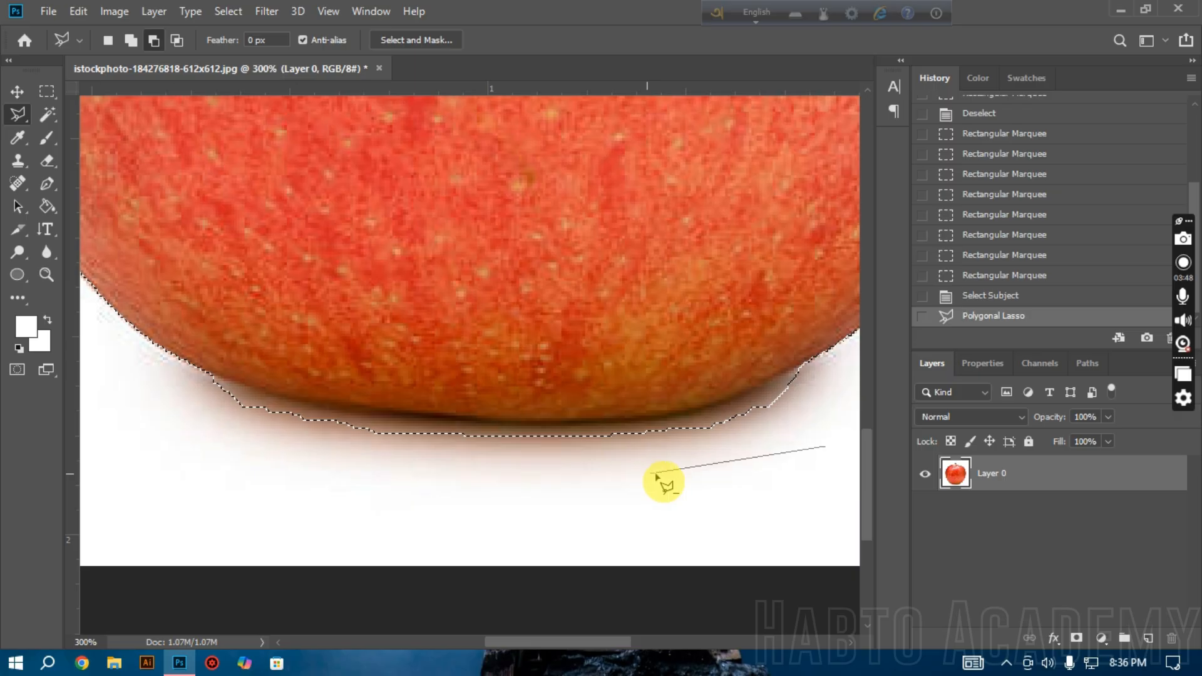
key(Escape)
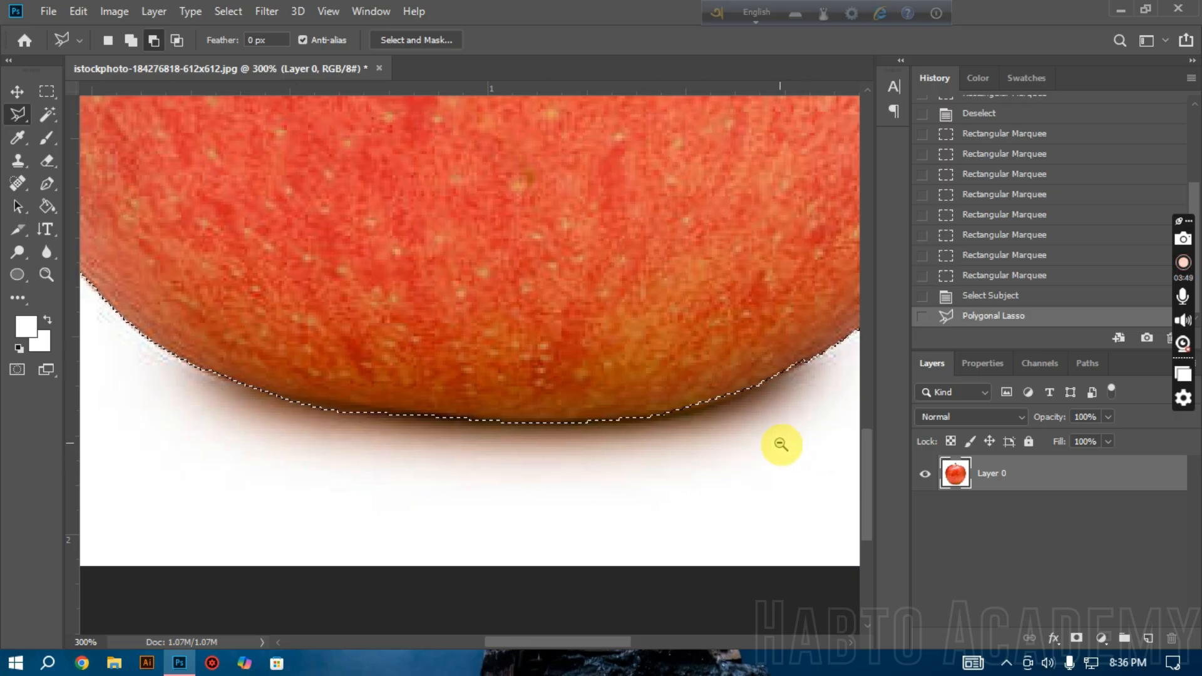
Step: Delete the selected apple from Layer 0 and deselect, returning to the Rectangular Marquee tool
scroll(783, 444, down, 3)
scroll(793, 455, up, 4)
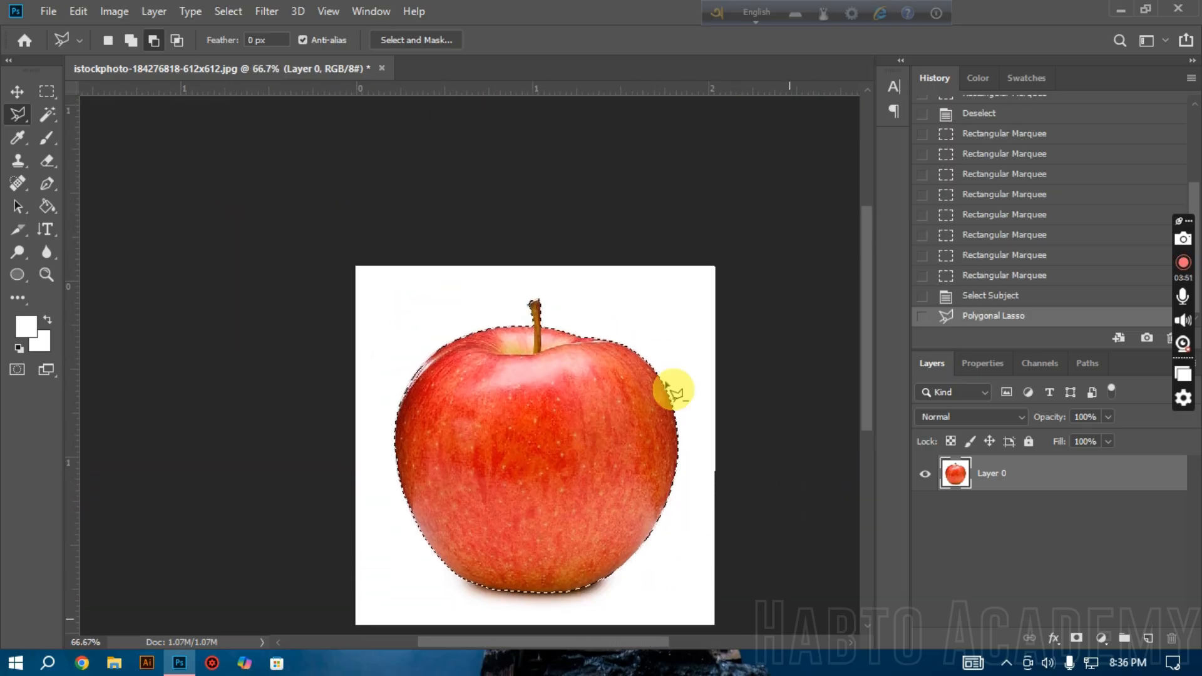
key(ctrl+1)
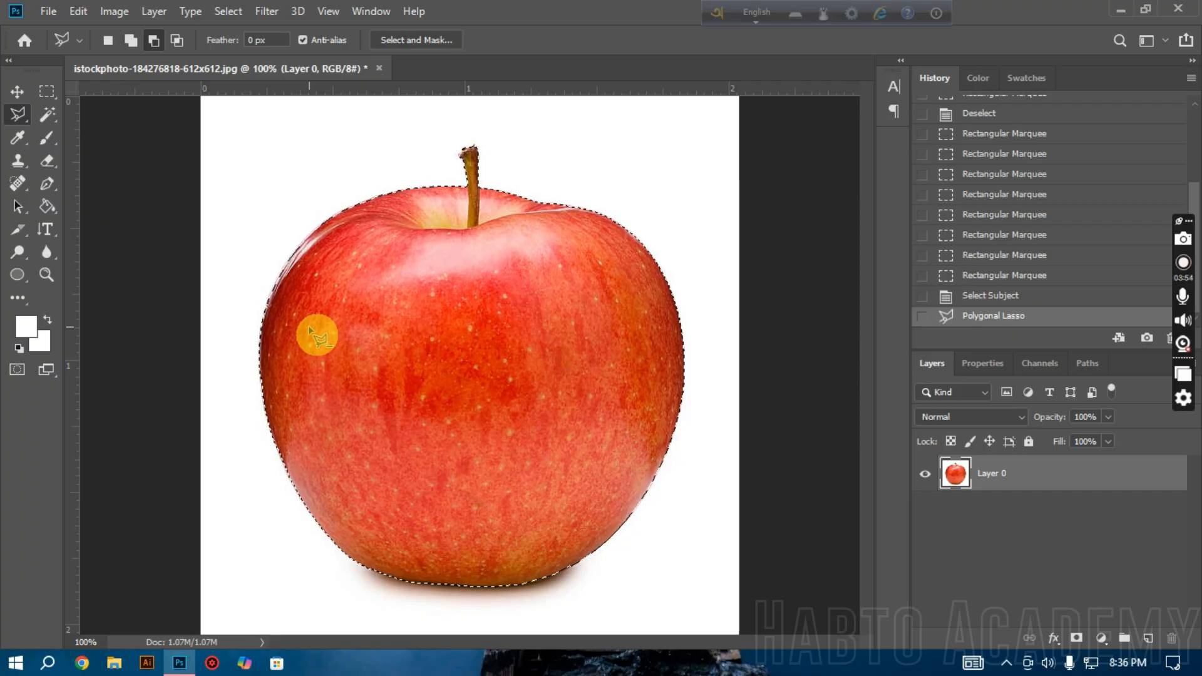
key(Delete)
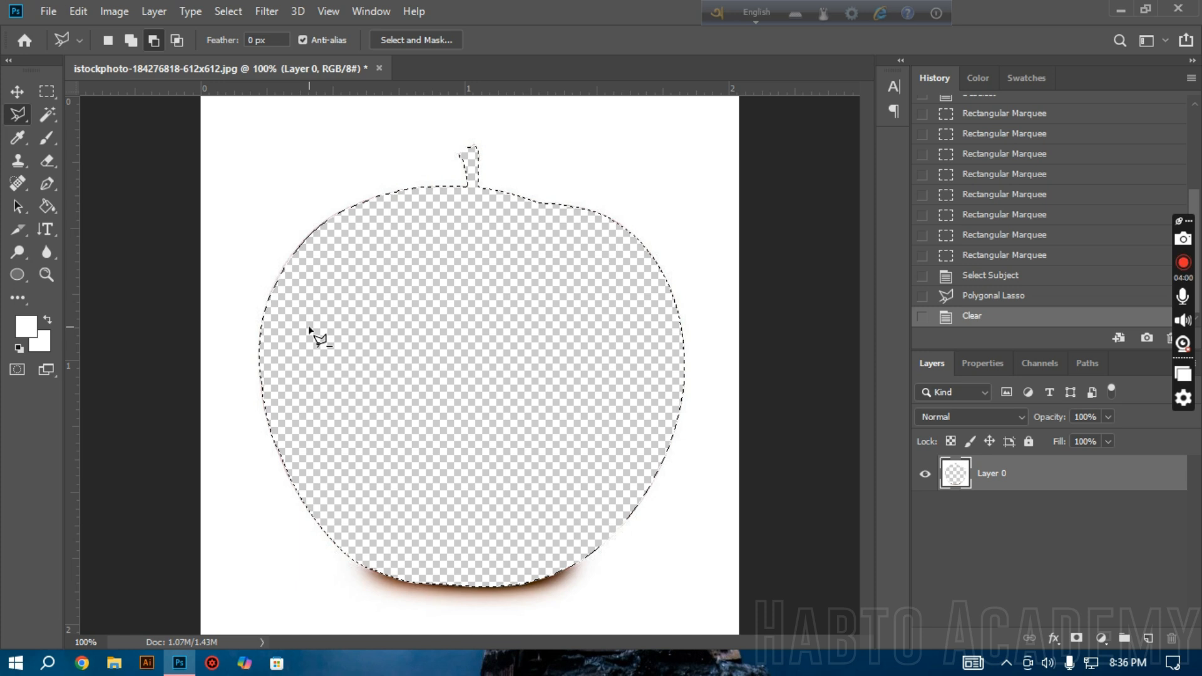
click(316, 338)
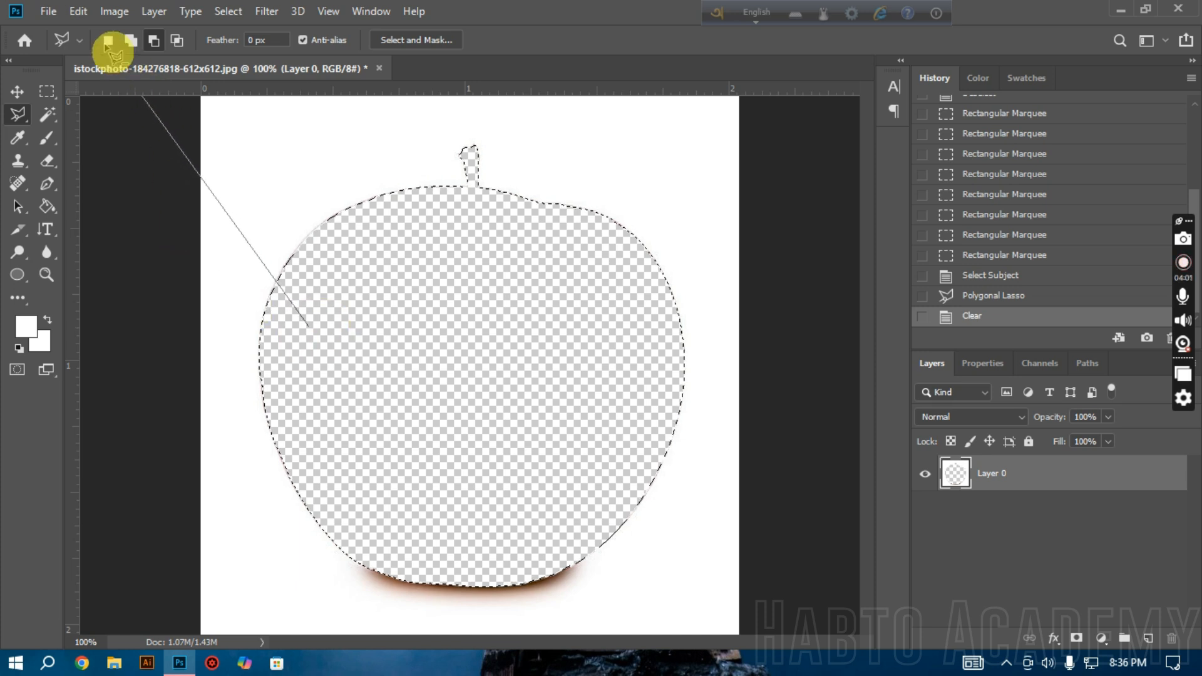
click(108, 41)
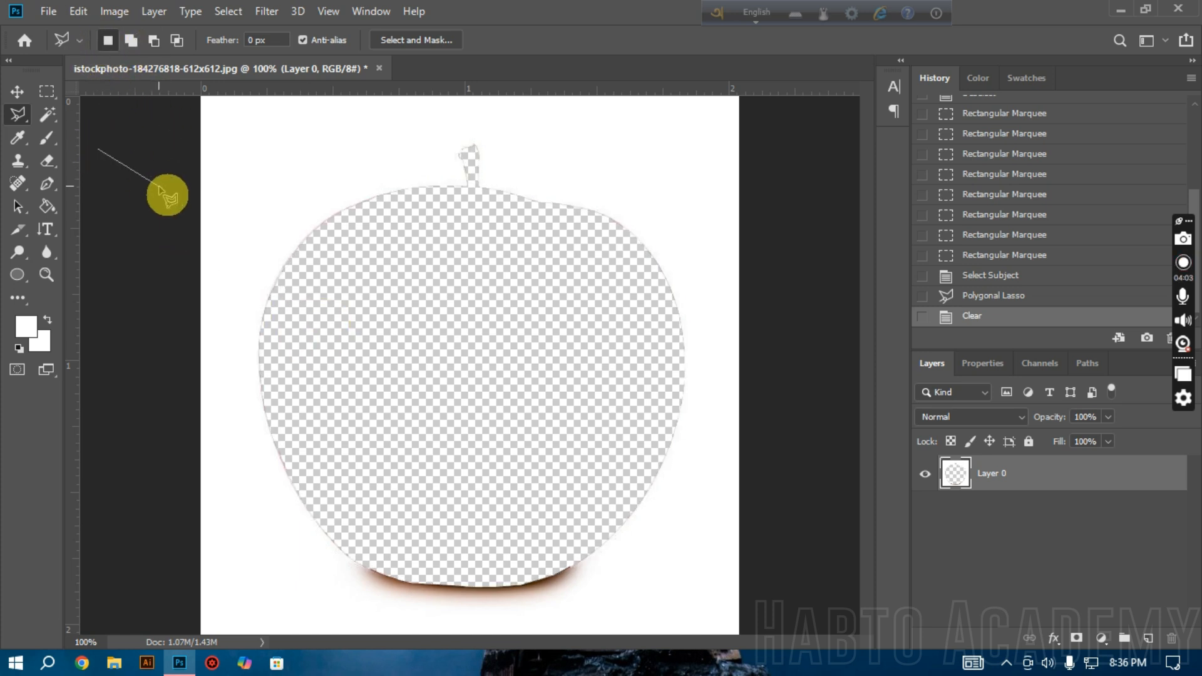
click(47, 94)
click(503, 245)
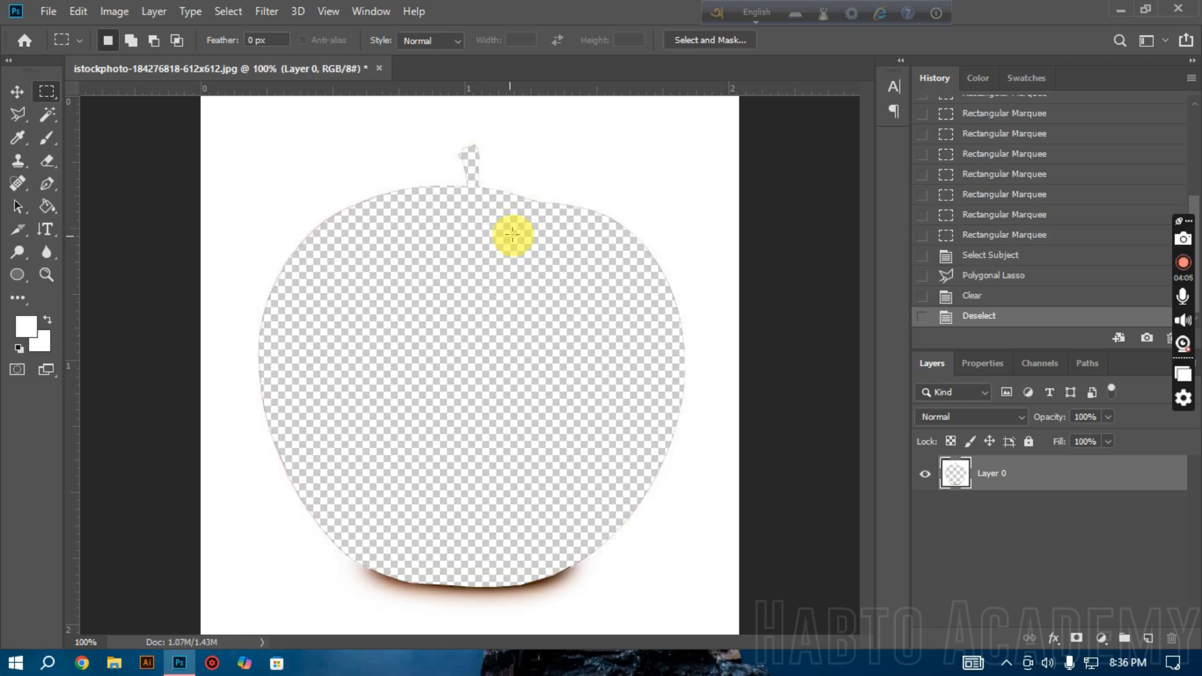
Step: Step the history back to the Rectangular Marquee state just before Select Subject to restore the apple
click(227, 12)
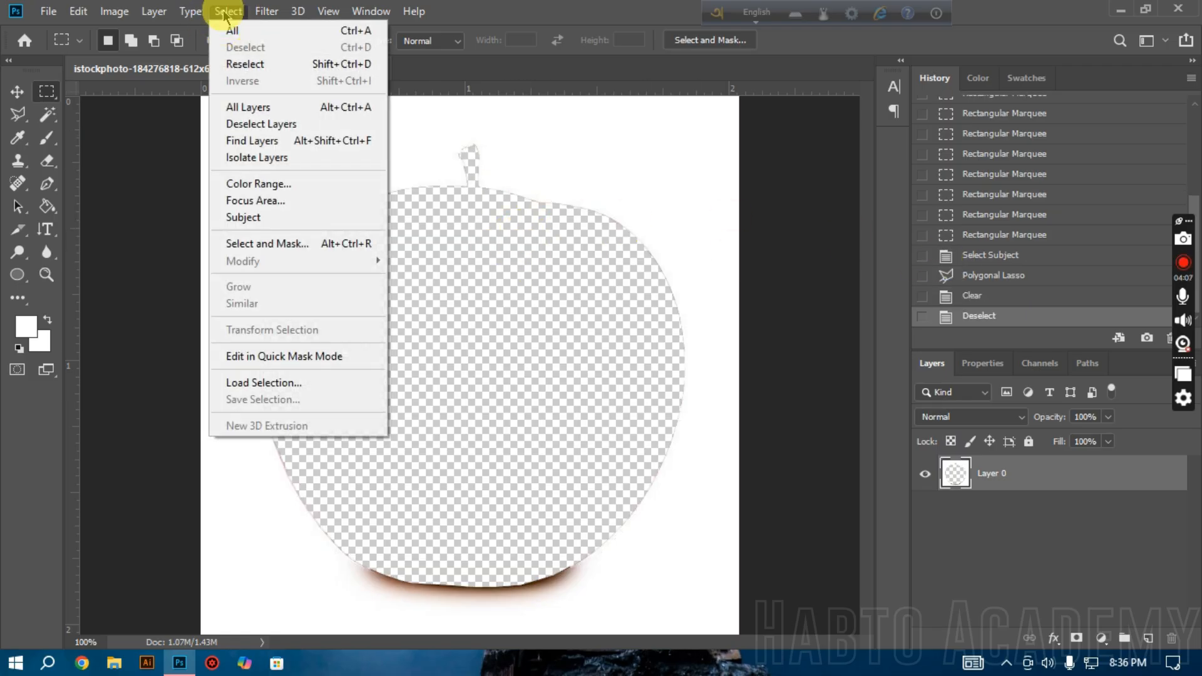
click(367, 54)
click(1028, 298)
click(1019, 275)
click(1020, 254)
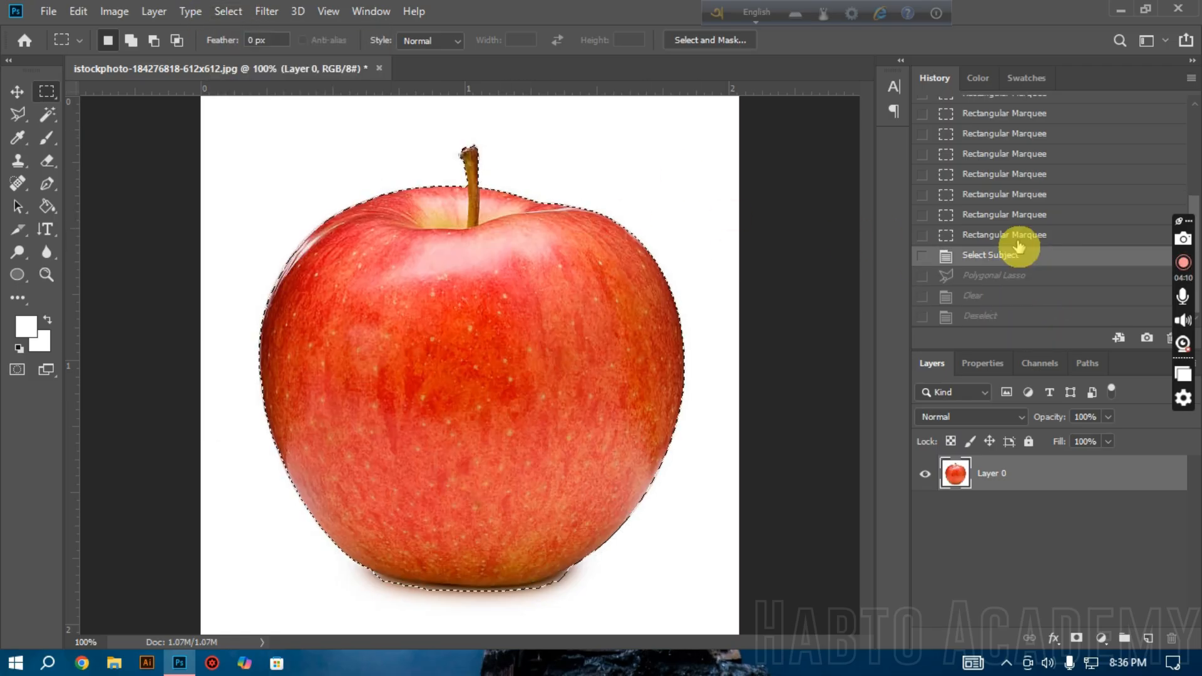
click(1018, 241)
click(408, 253)
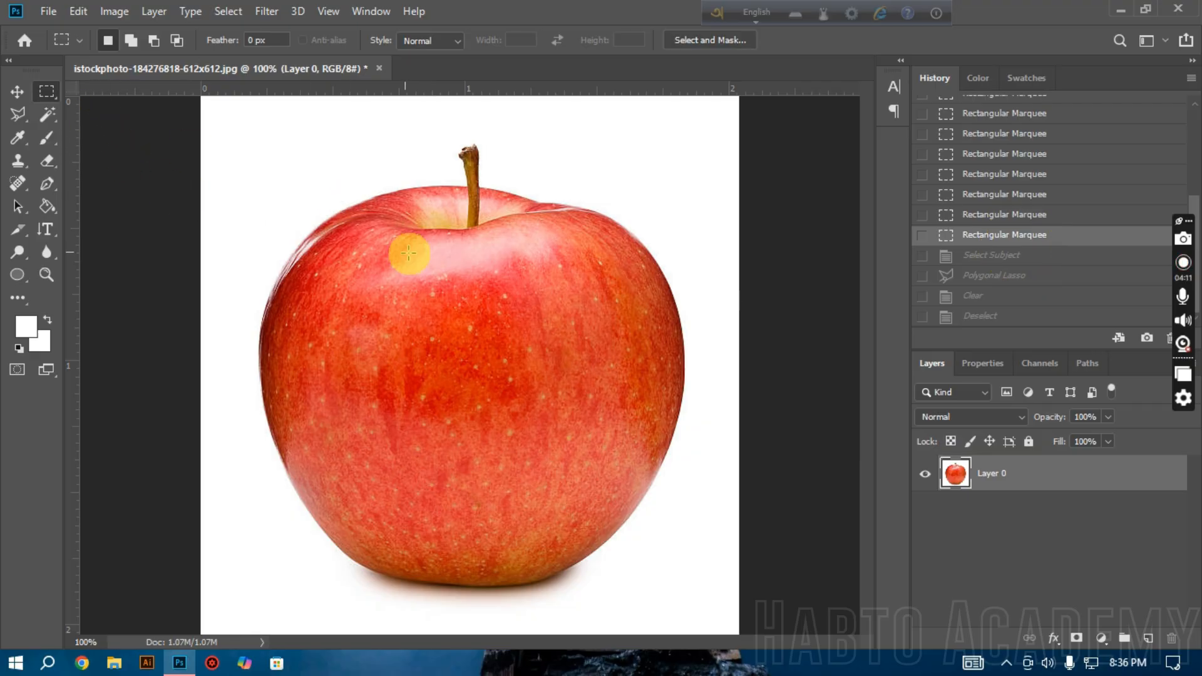
Step: Open the Select and Mask workspace for Layer 0 with the Rectangular Marquee tool active
click(18, 114)
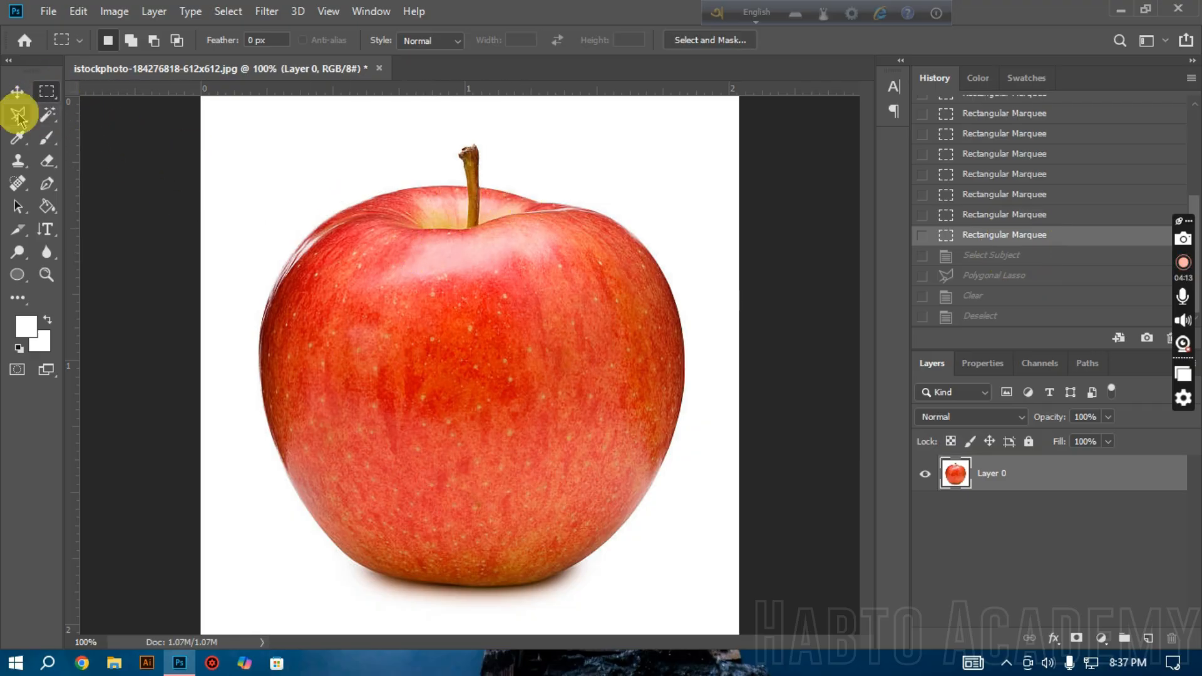
click(43, 116)
click(47, 93)
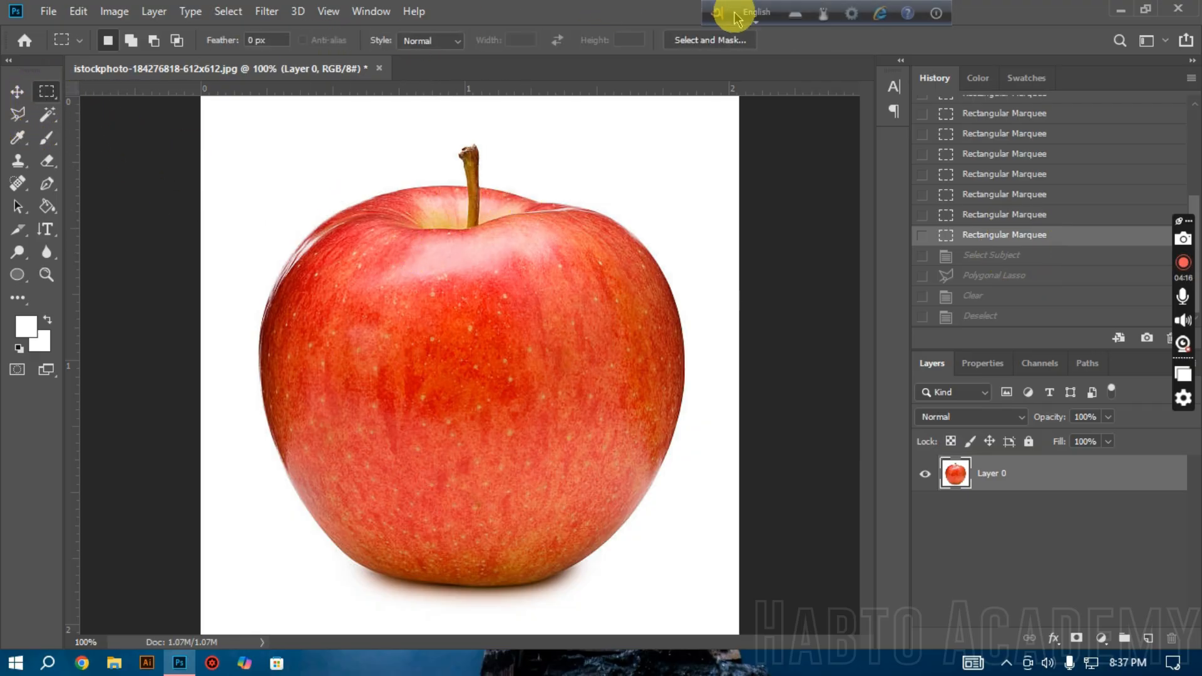
click(228, 11)
click(235, 10)
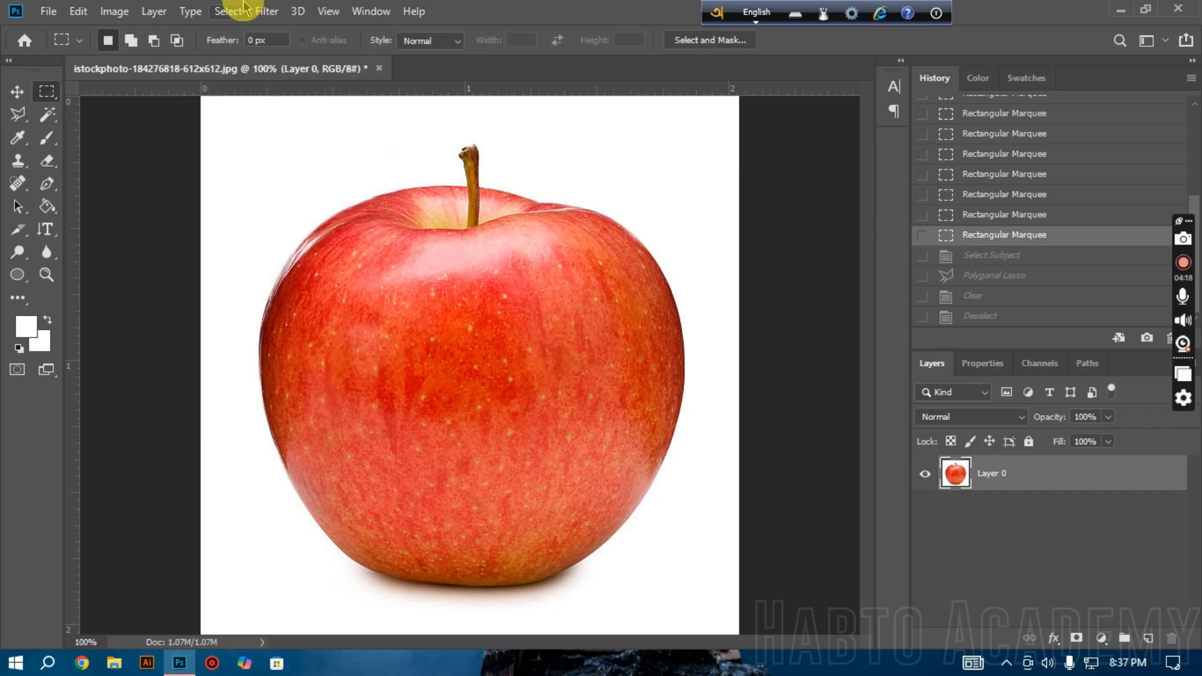
click(720, 42)
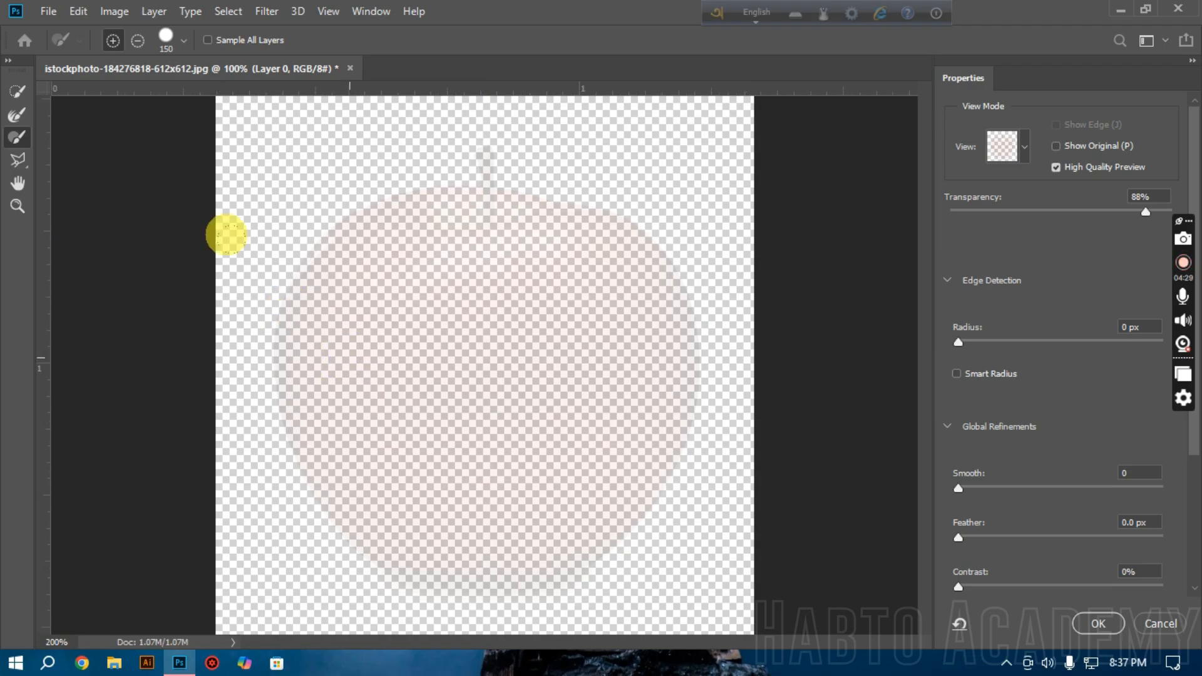
click(349, 361)
alt+click(351, 359)
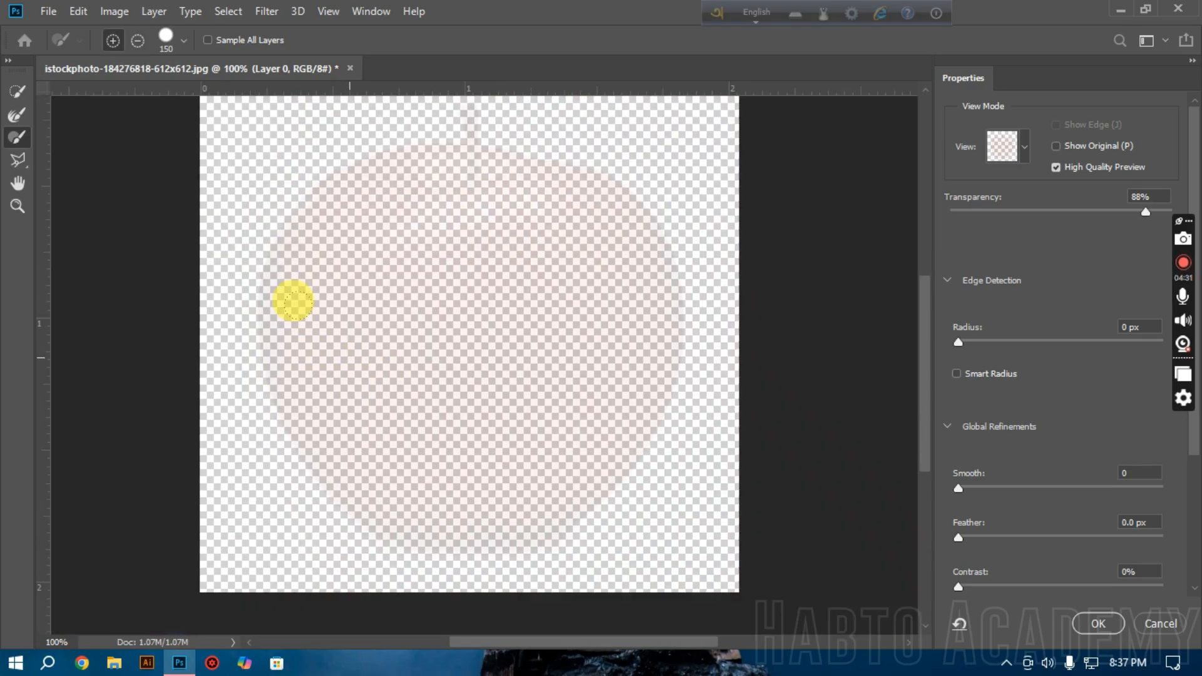
click(372, 298)
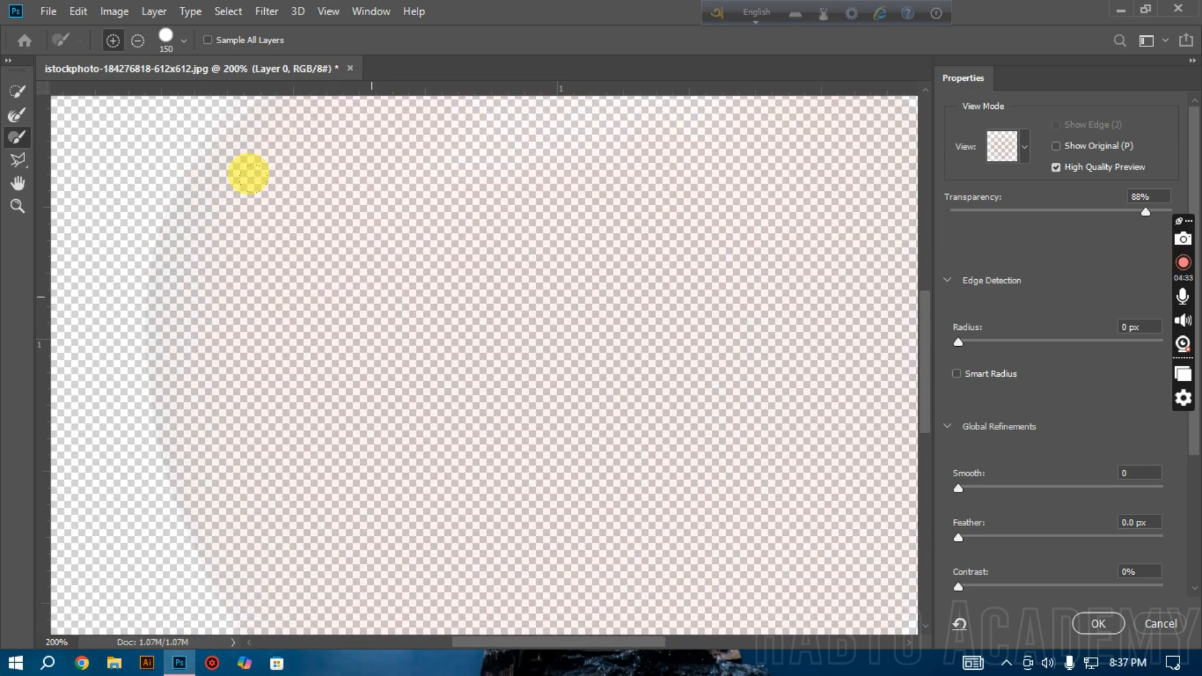
Step: Examine the apple preview in Select and Mask along with the edge detection and global refinement settings
alt+click(315, 240)
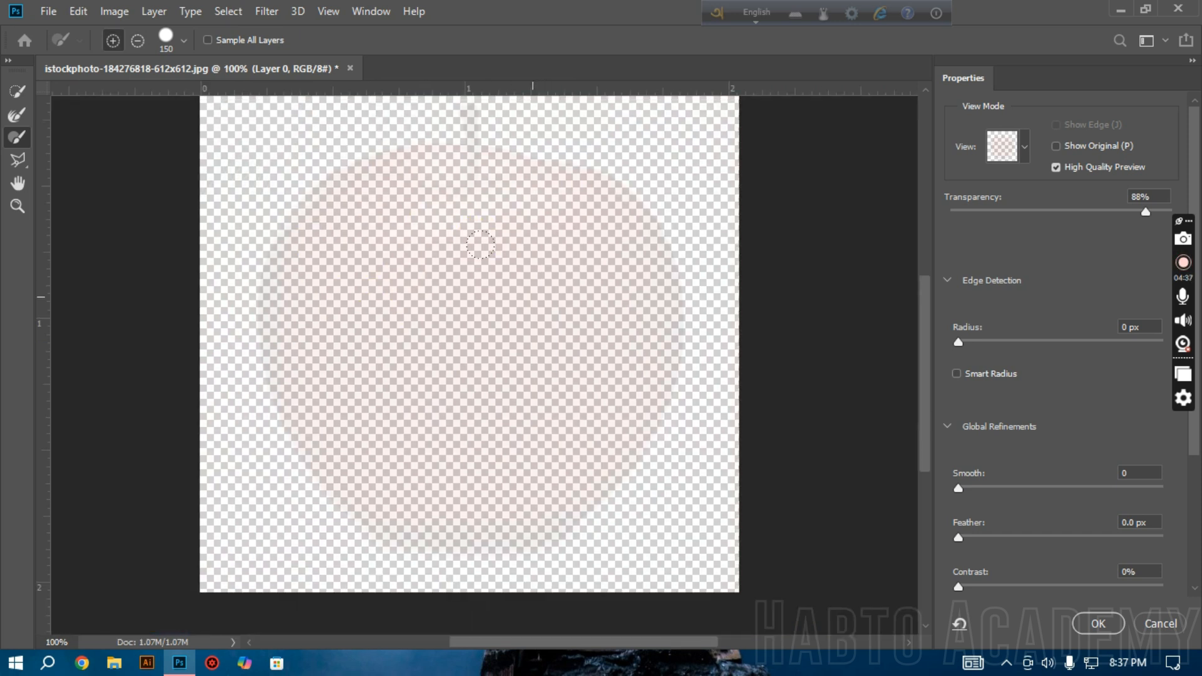
scroll(481, 244, right, 5)
scroll(481, 244, left, 11)
scroll(481, 244, right, 3)
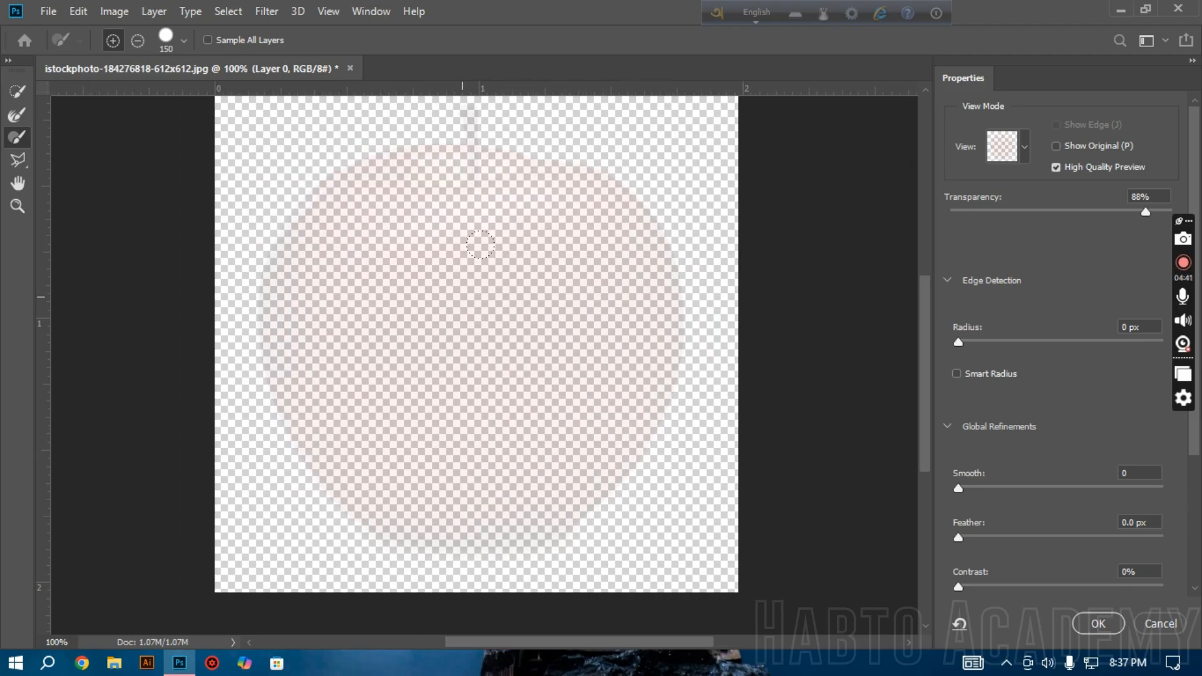
scroll(480, 244, left, 4)
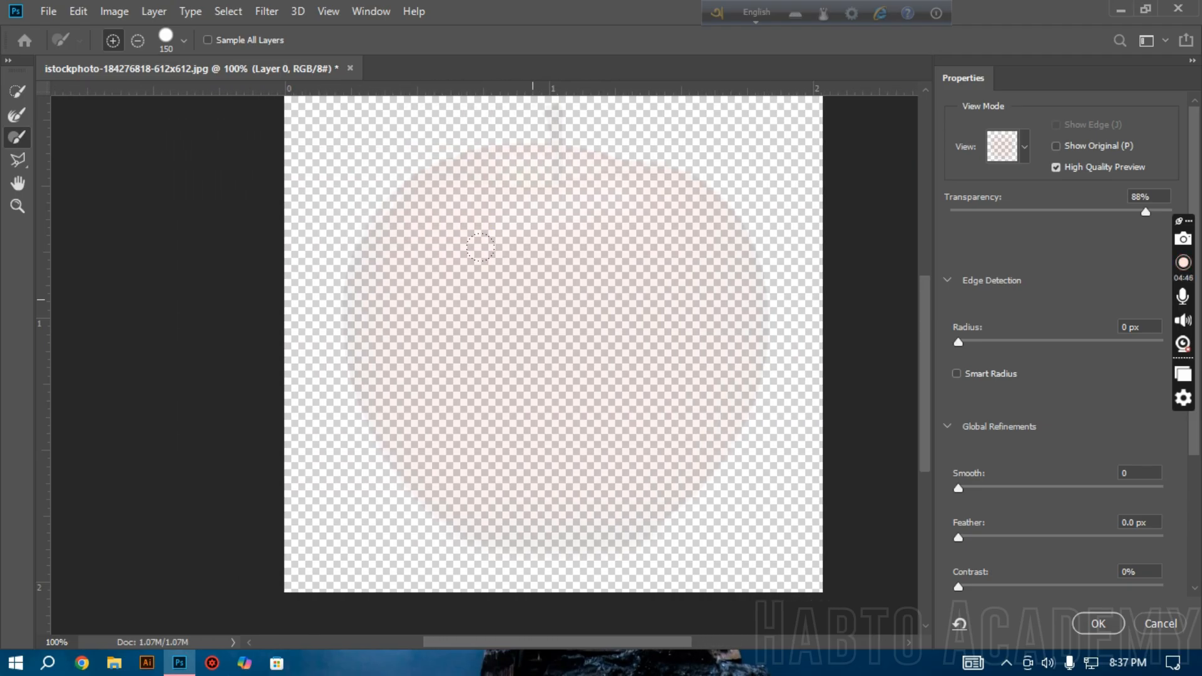
scroll(480, 247, up, 3)
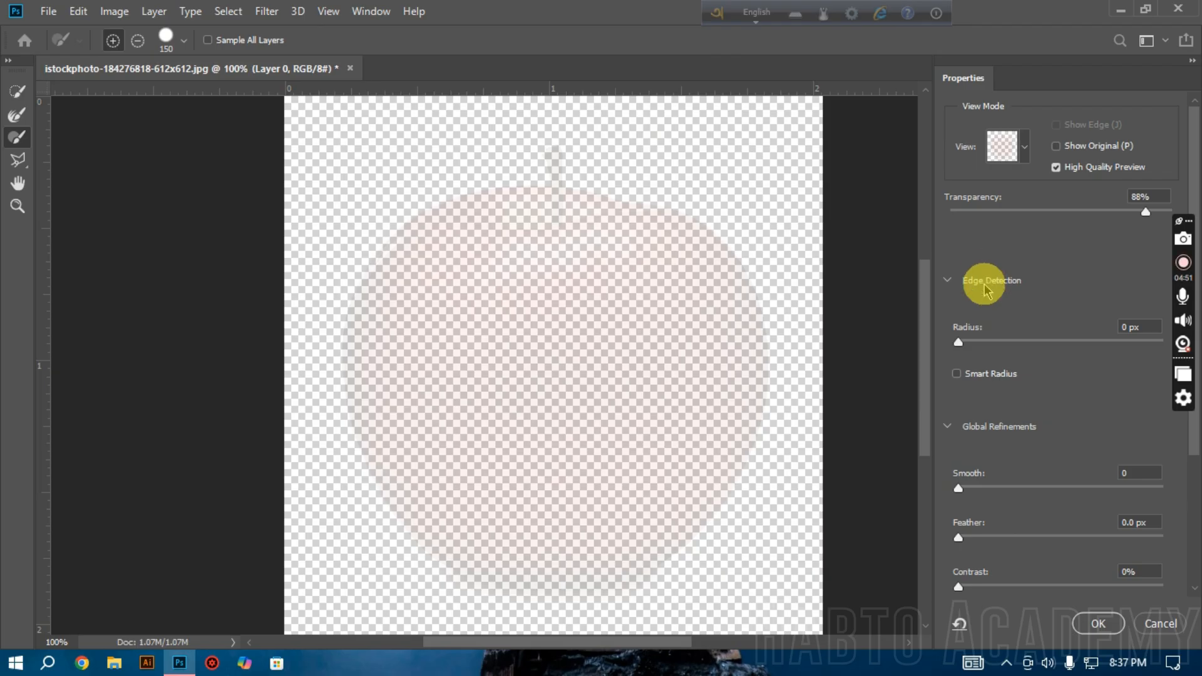
scroll(995, 557, down, 2)
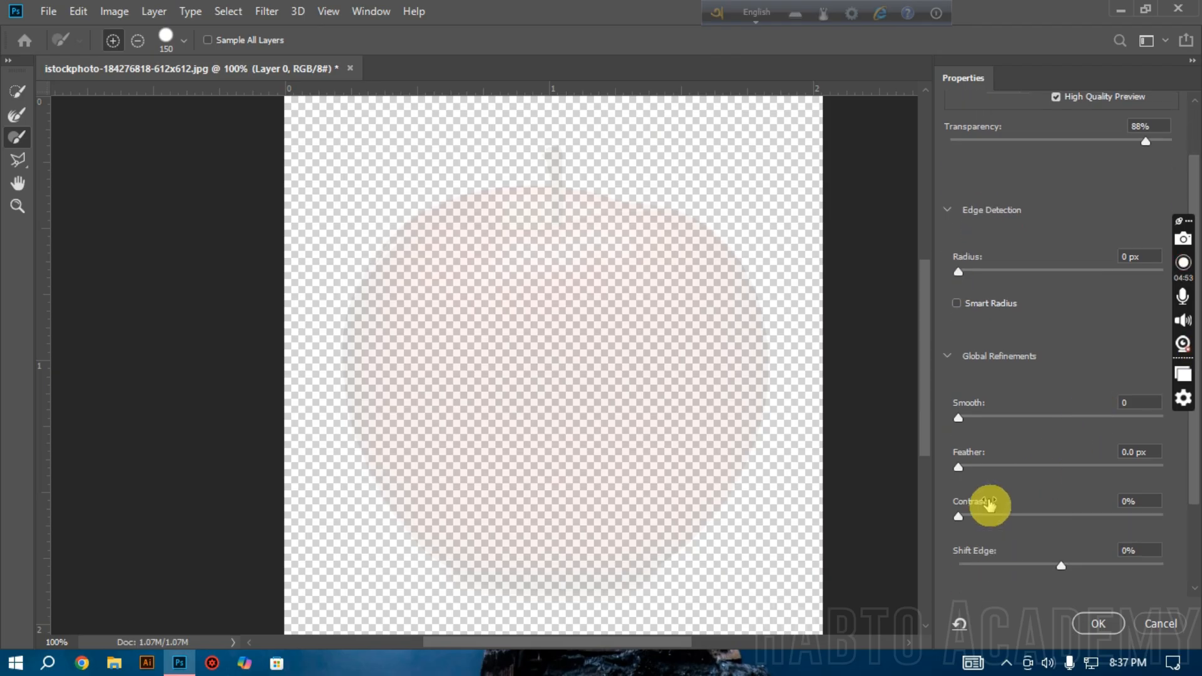
scroll(1002, 408, up, 2)
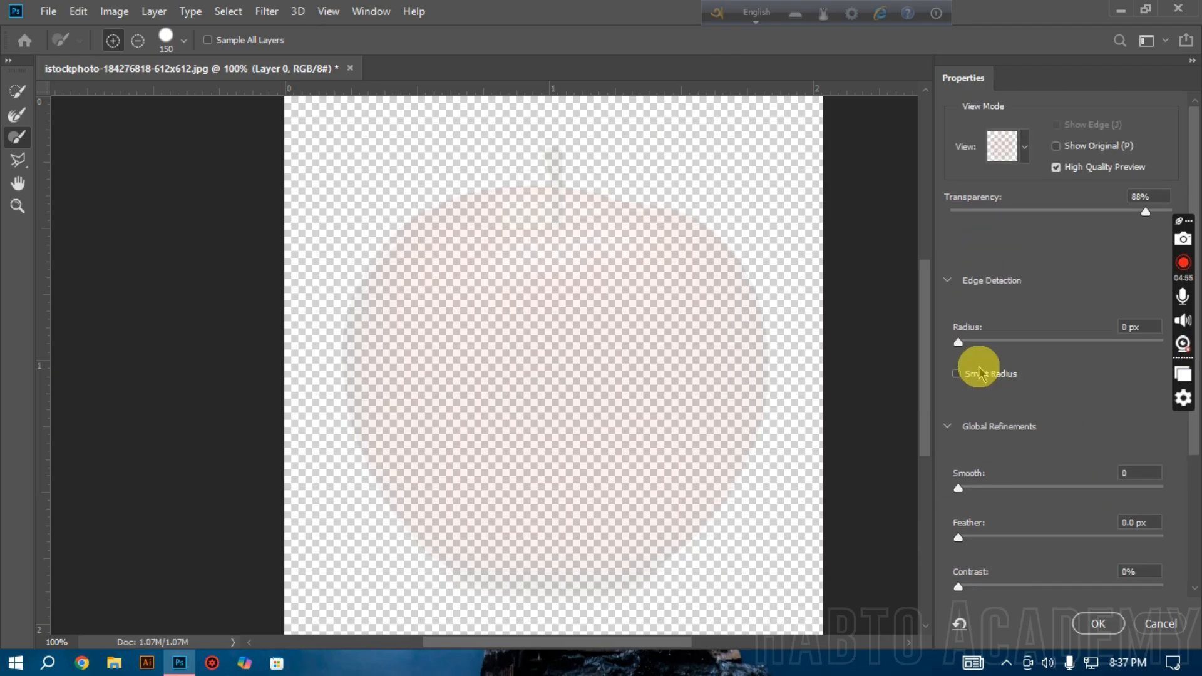
Step: Add the whole apple to the selection with the Quick Selection tool at brush size 50
click(16, 91)
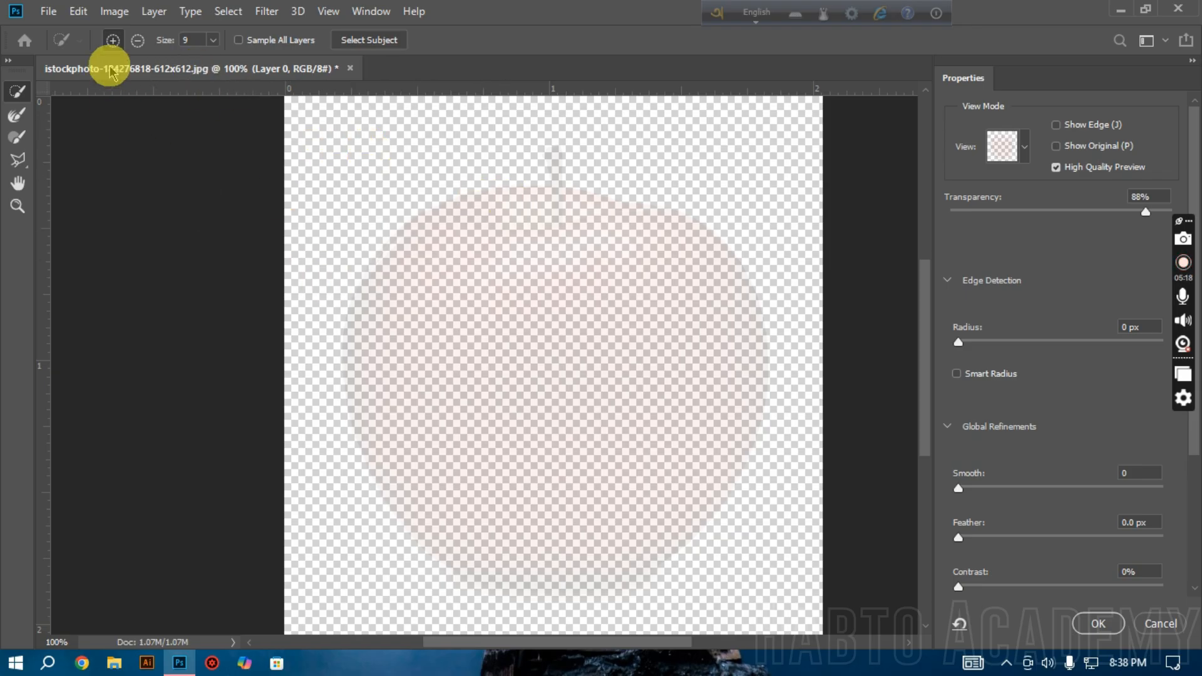
click(117, 15)
click(114, 16)
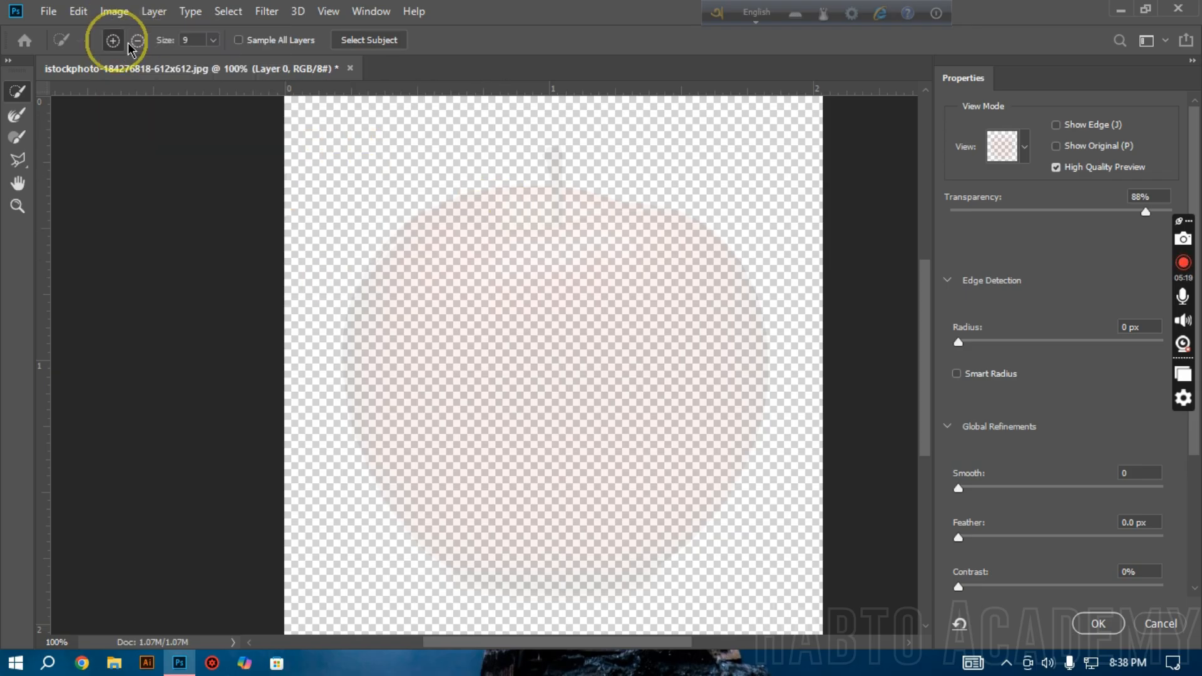
key(bracketright)
key(bracketright)
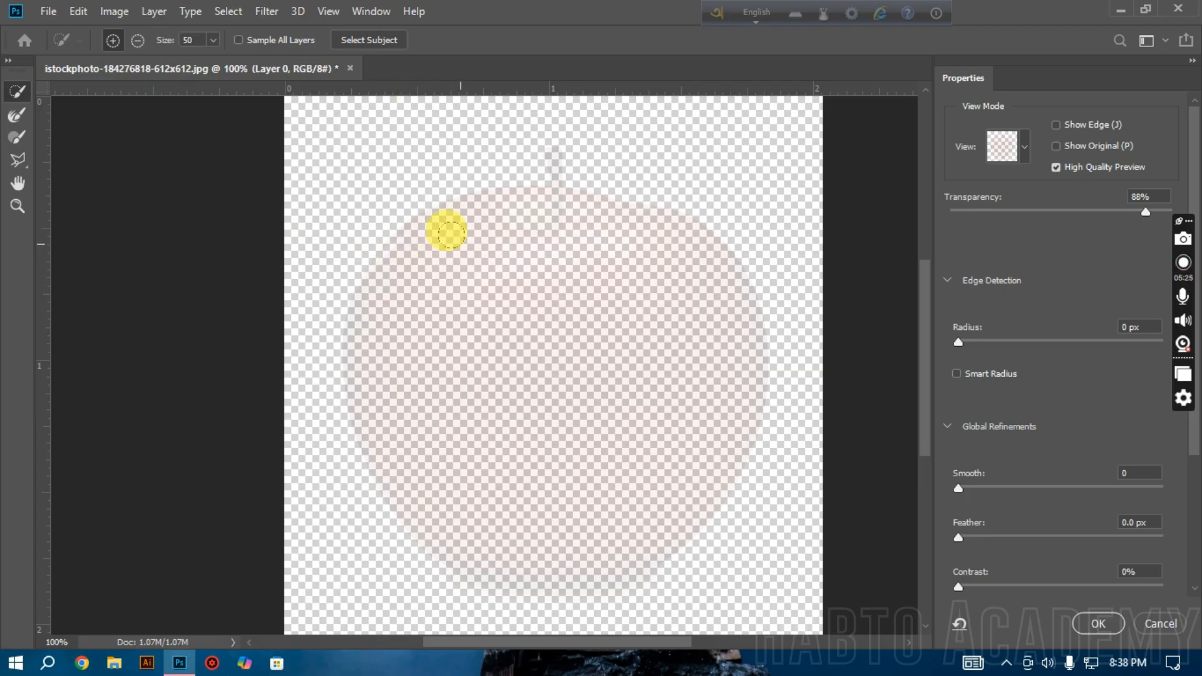
mouse_move(490, 224)
mouse_down()
mouse_move(435, 265)
mouse_move(407, 349)
mouse_move(396, 339)
mouse_move(465, 442)
mouse_move(572, 451)
mouse_move(628, 391)
mouse_move(647, 235)
mouse_move(593, 213)
mouse_move(544, 211)
mouse_move(477, 229)
mouse_move(414, 228)
mouse_move(381, 261)
mouse_up()
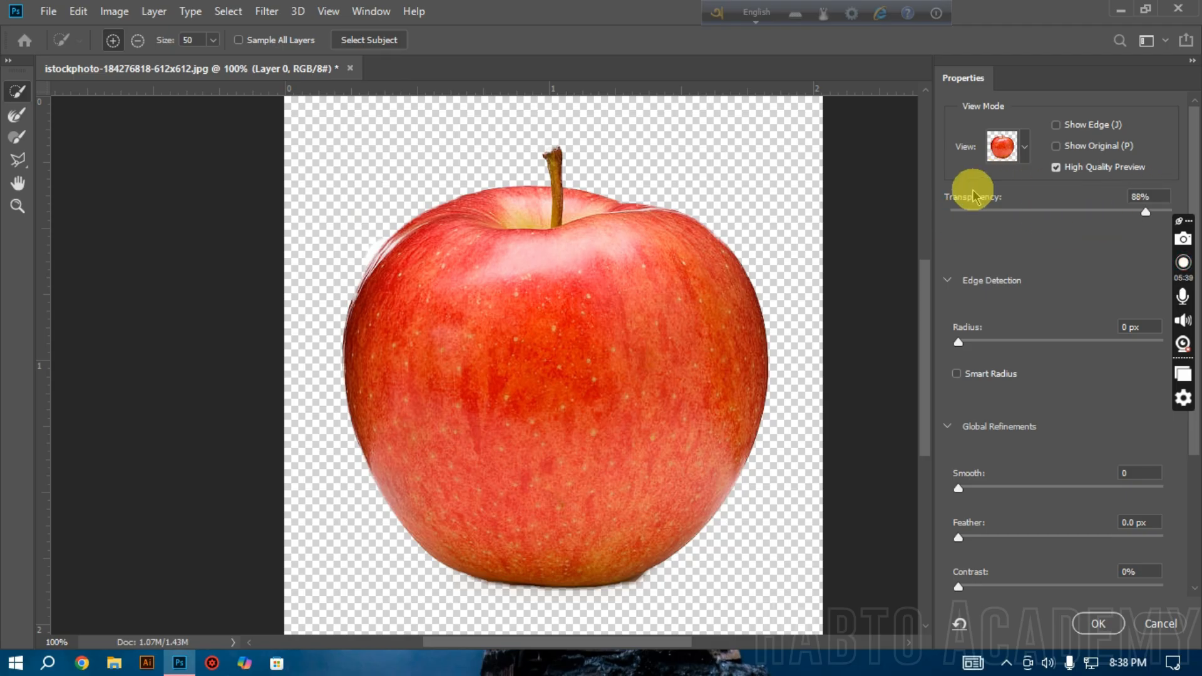
Step: Try different preview transparency values, including 24%, 78%, 7% and 45%
click(1002, 210)
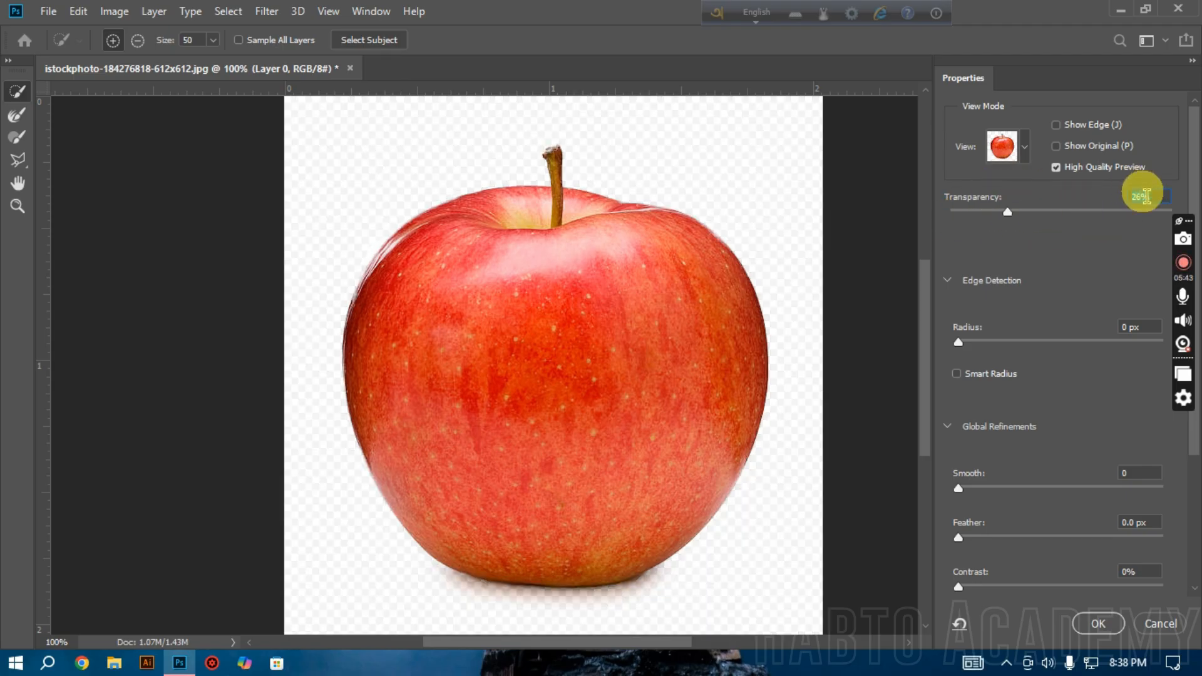
click(1006, 210)
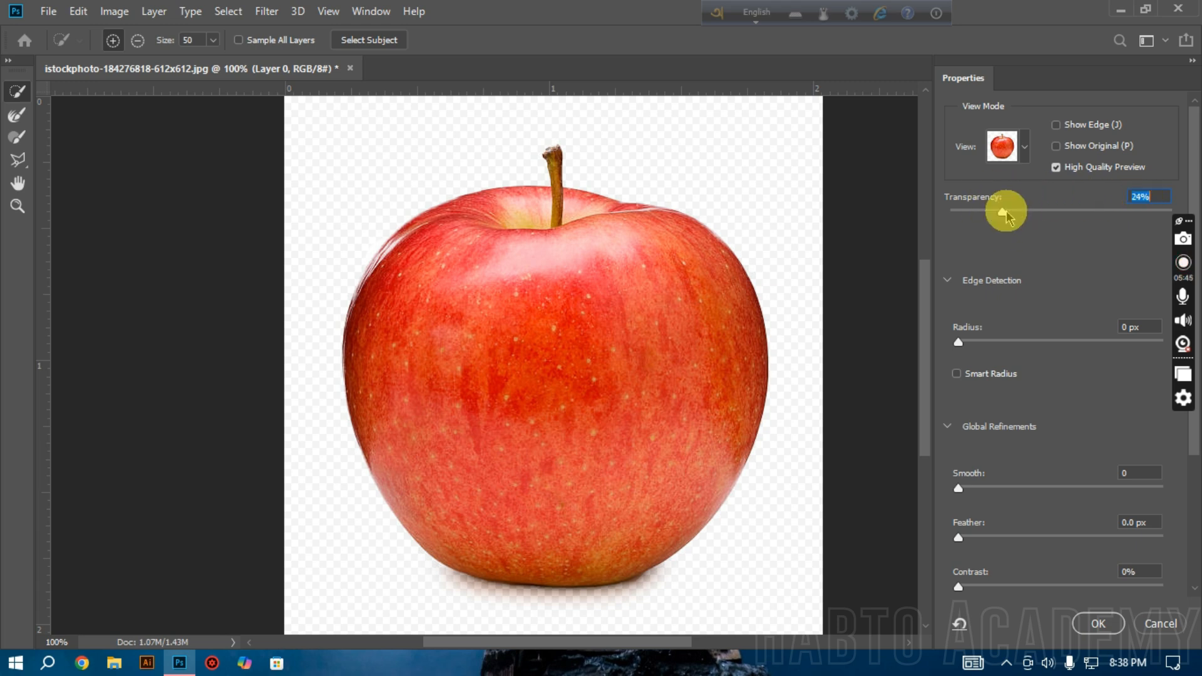
drag(1005, 211, 1108, 210)
drag(991, 209, 1124, 213)
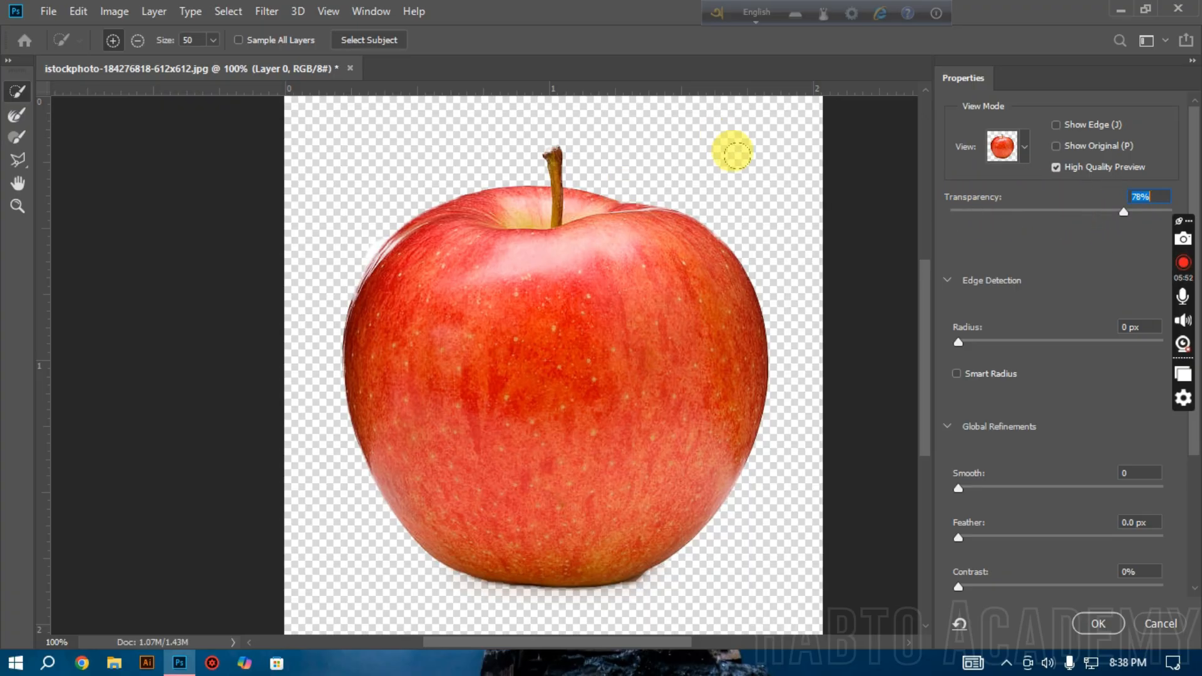
click(965, 212)
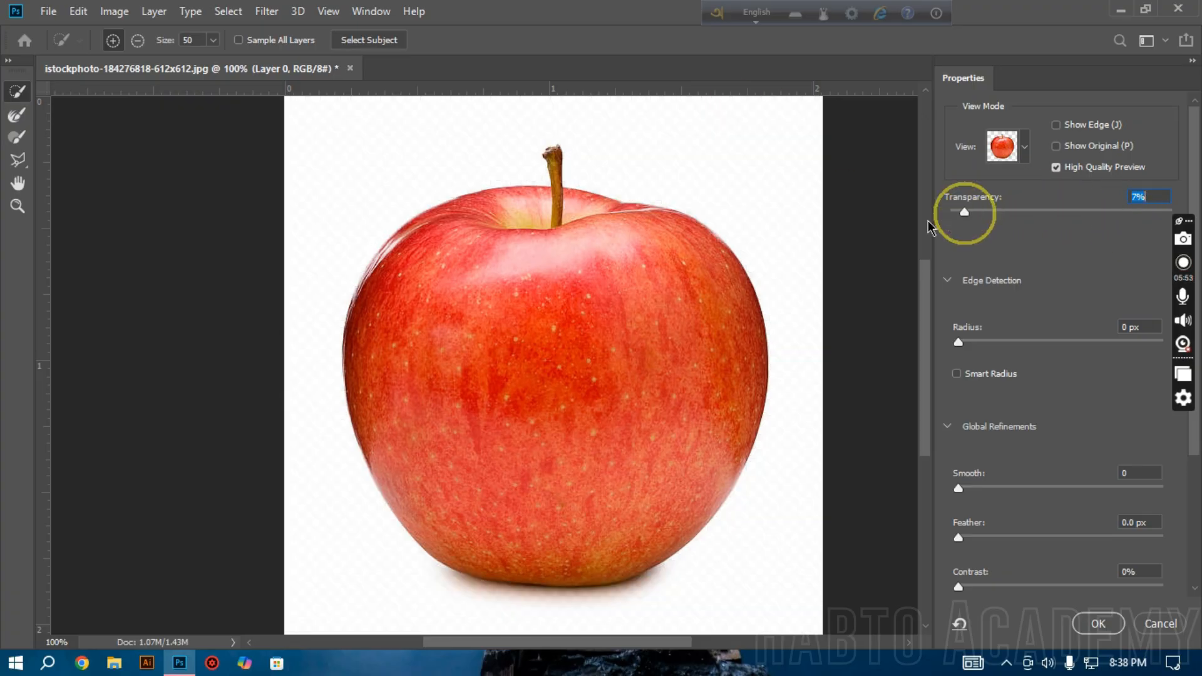
click(1050, 213)
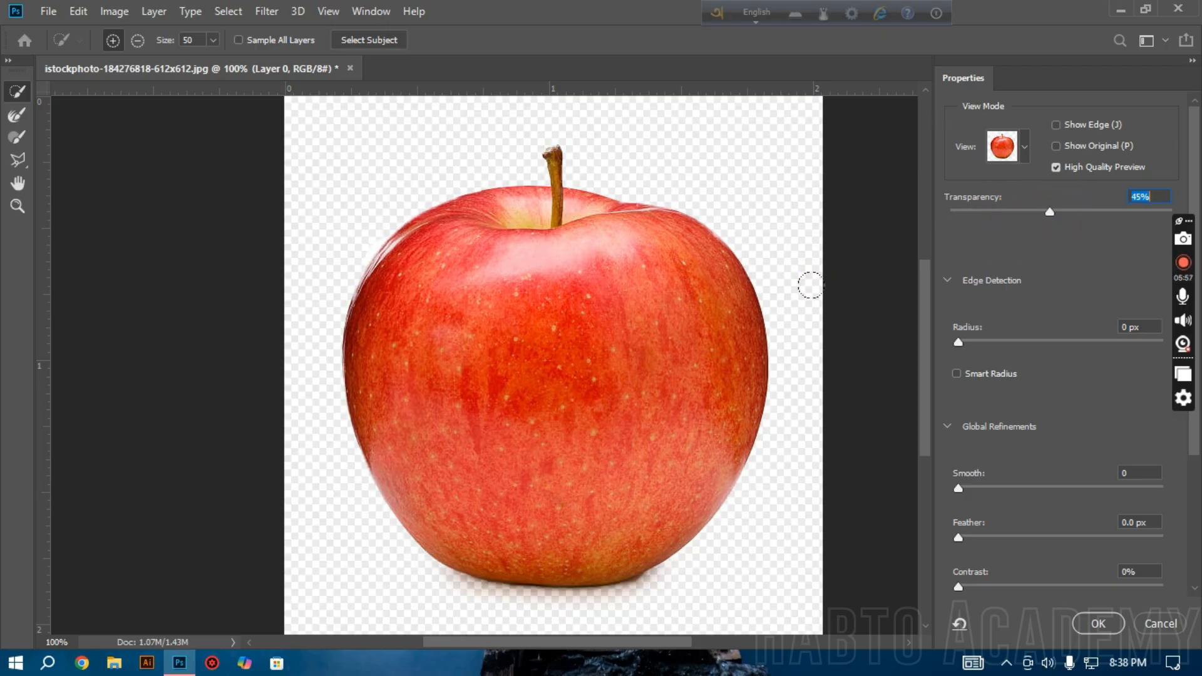
Step: Switch the Quick Selection tool to subtract mode and set the preview transparency to 100%
click(137, 40)
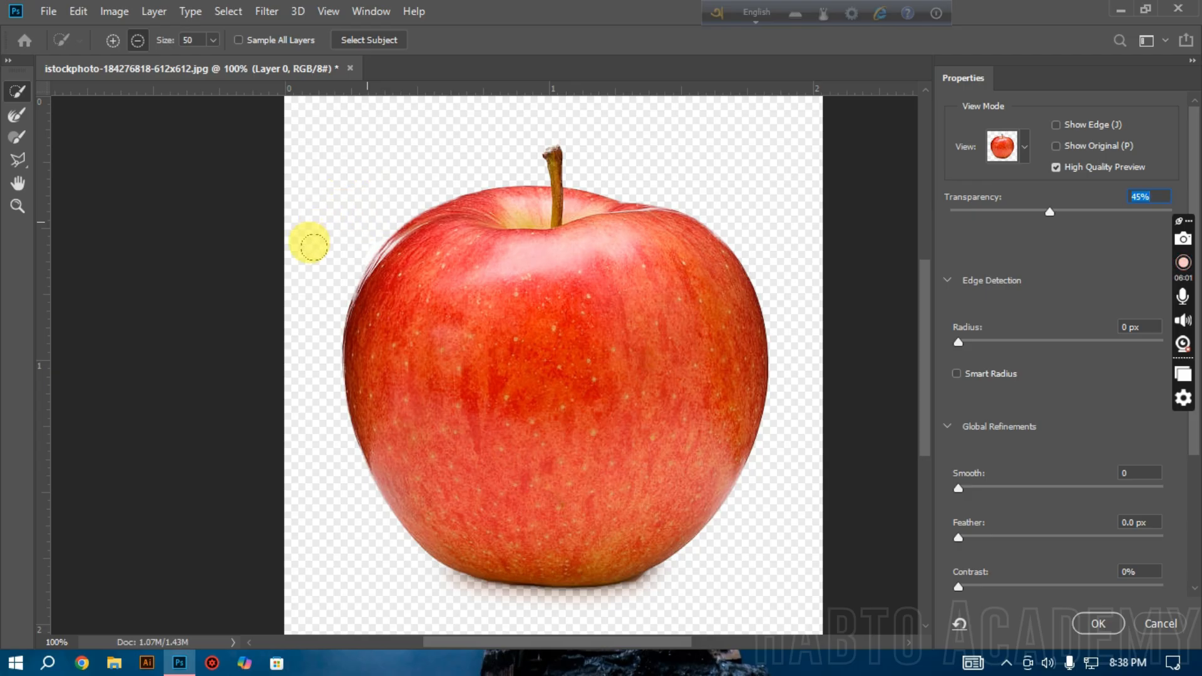
click(332, 261)
click(332, 260)
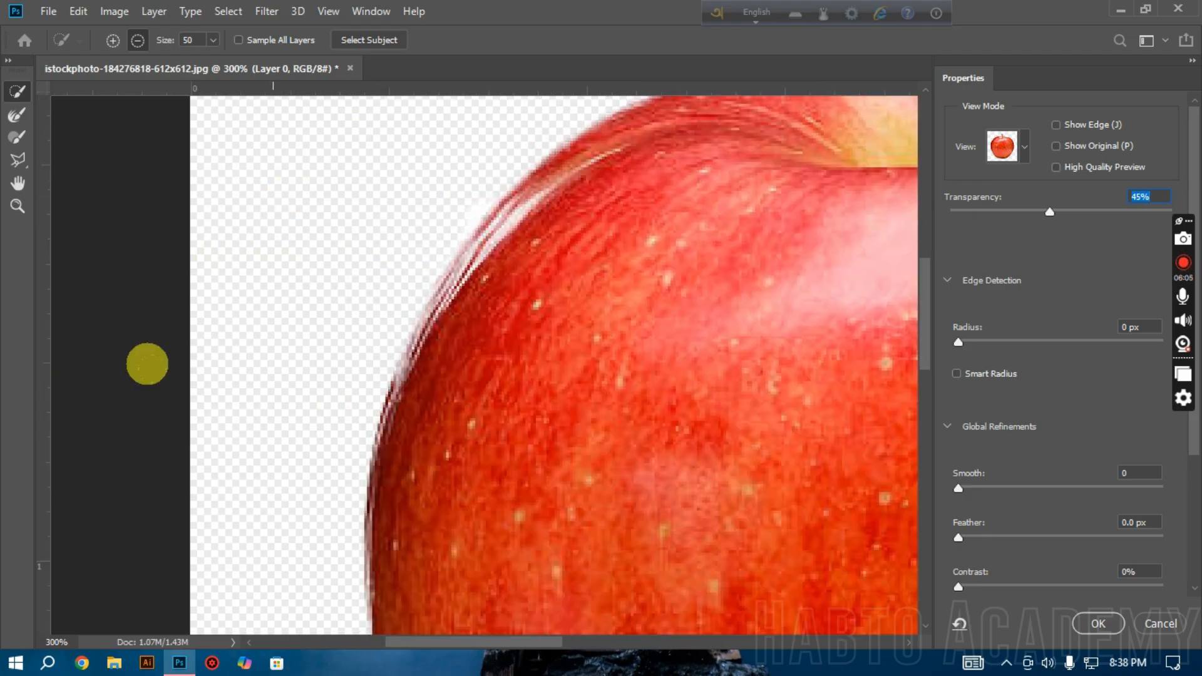
click(564, 415)
click(1056, 167)
drag(1093, 213, 1172, 213)
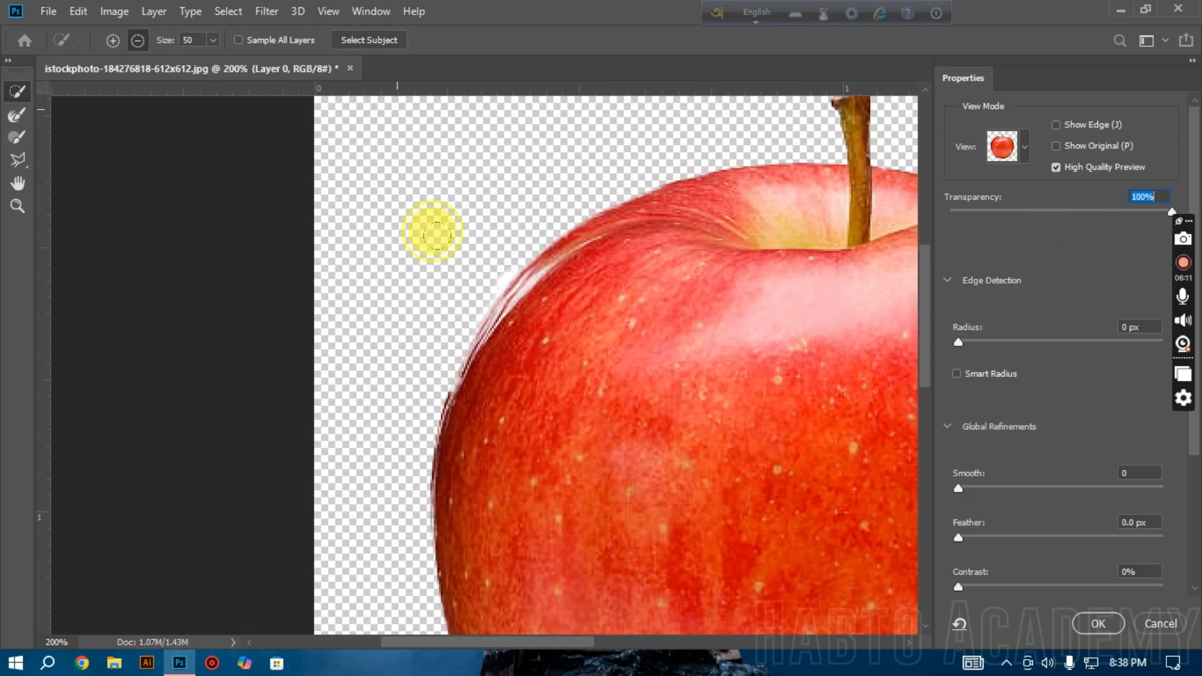
Step: Subtract a diagonal band across the apple's lower half from the selection with the Quick Selection tool
scroll(499, 526, down, 2)
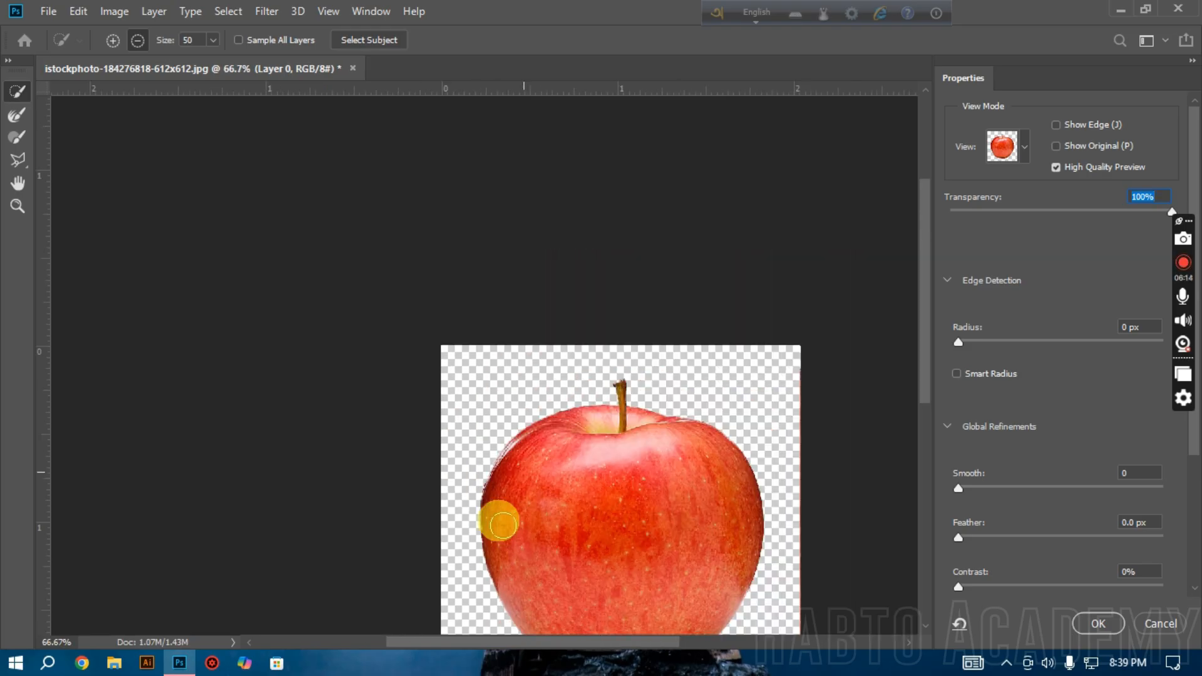
click(694, 509)
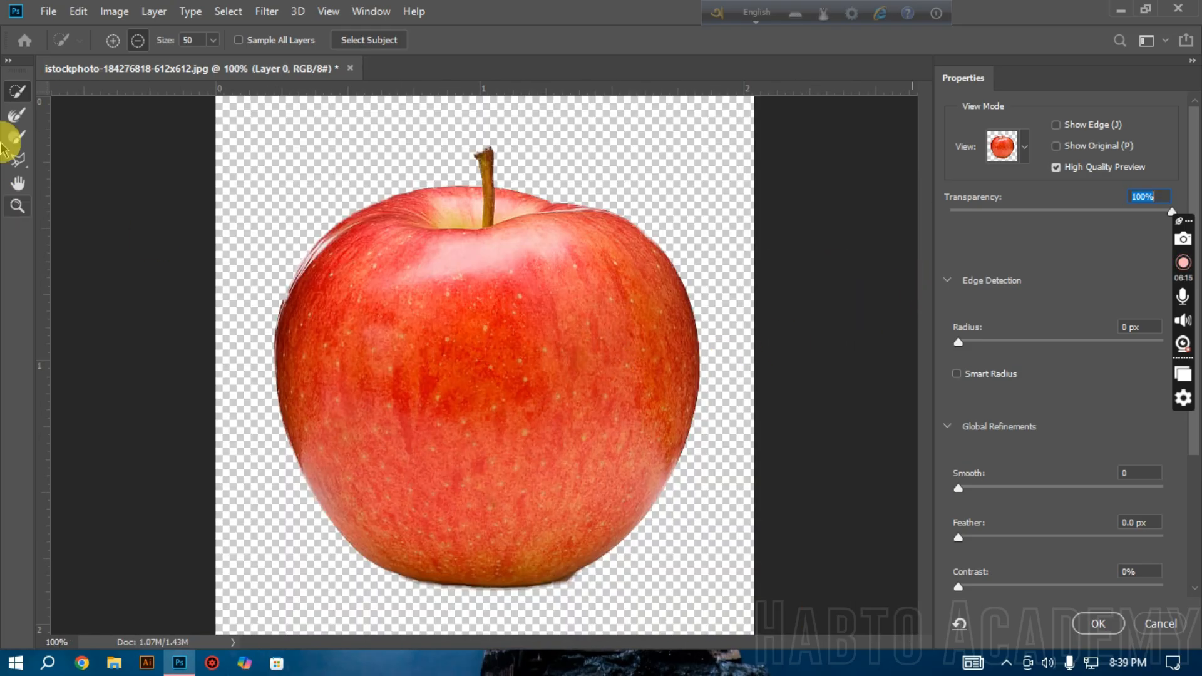
mouse_move(711, 376)
mouse_down()
mouse_move(545, 462)
mouse_move(295, 438)
mouse_up()
Step: Paint most of the missing band back into the selection with the 150 px Brush tool in add mode
click(16, 135)
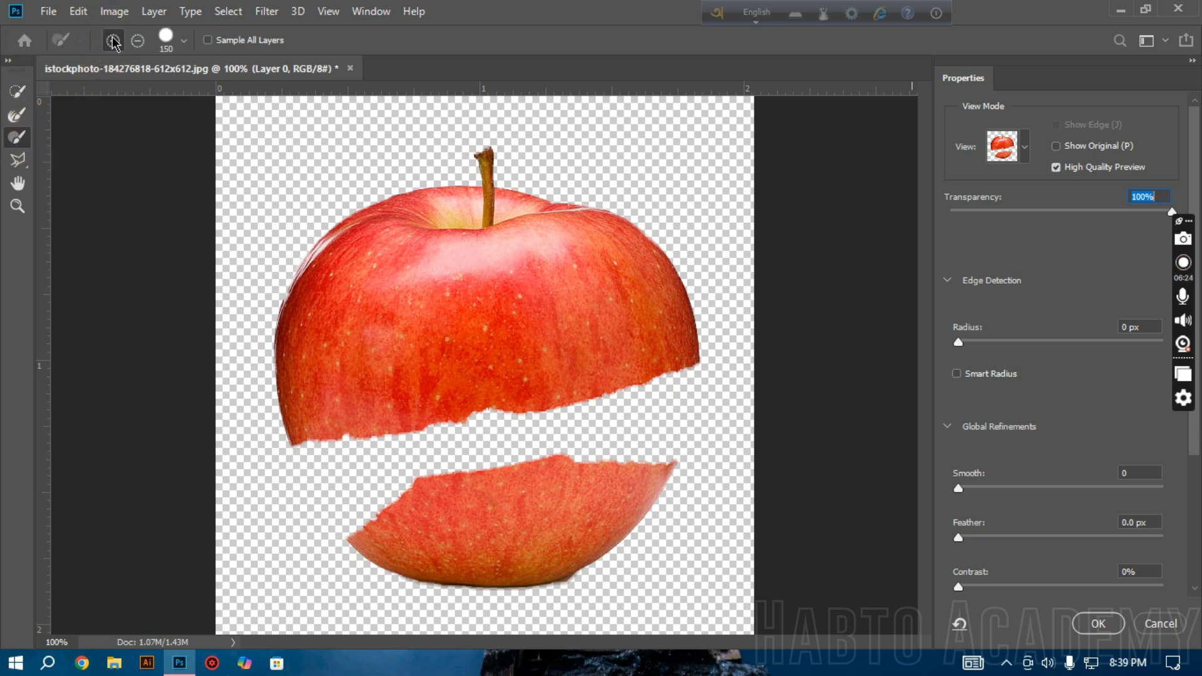
click(182, 42)
click(182, 44)
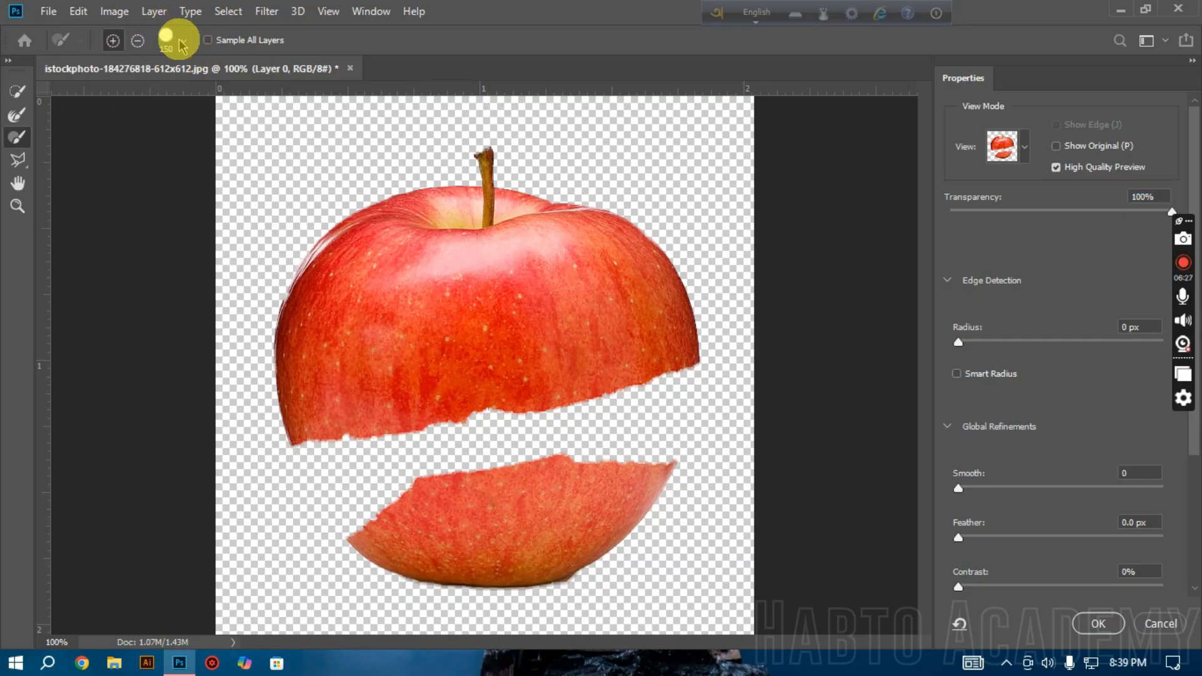
click(182, 43)
click(160, 53)
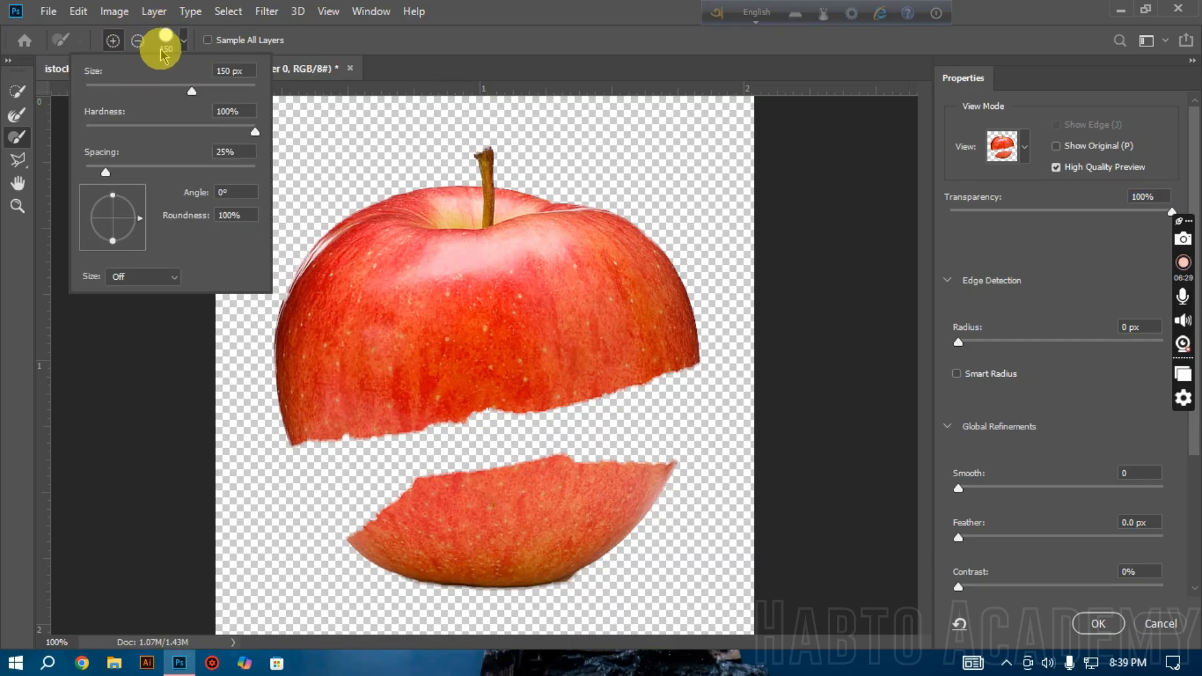
click(137, 43)
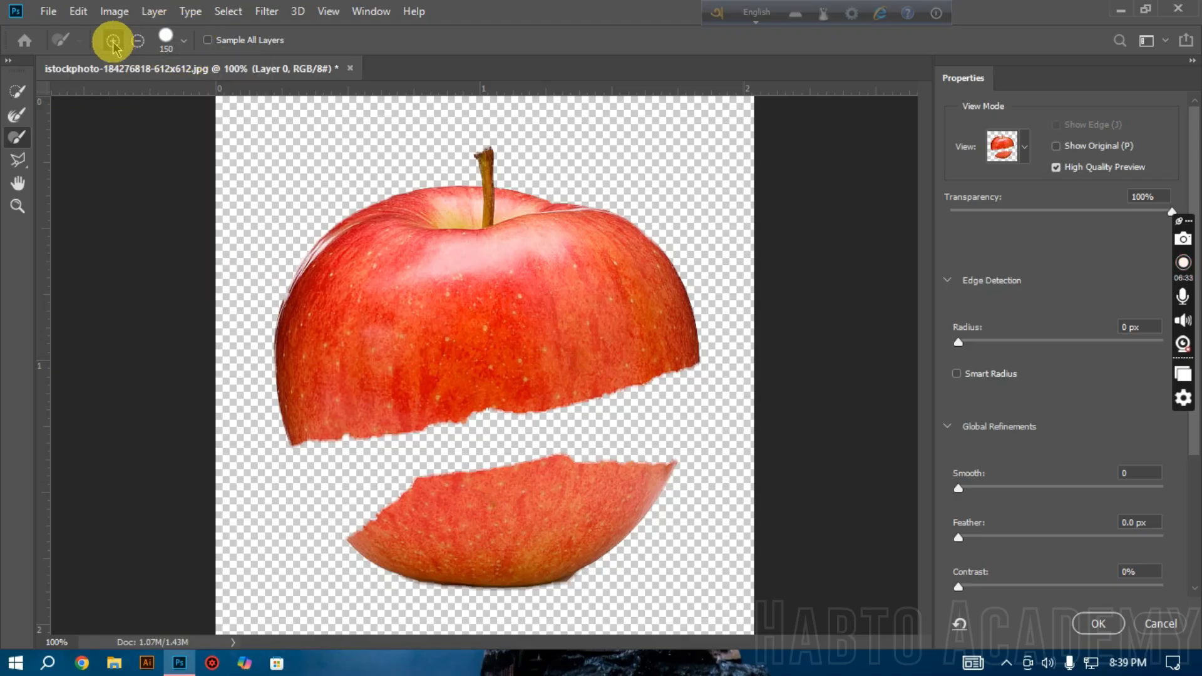
click(113, 43)
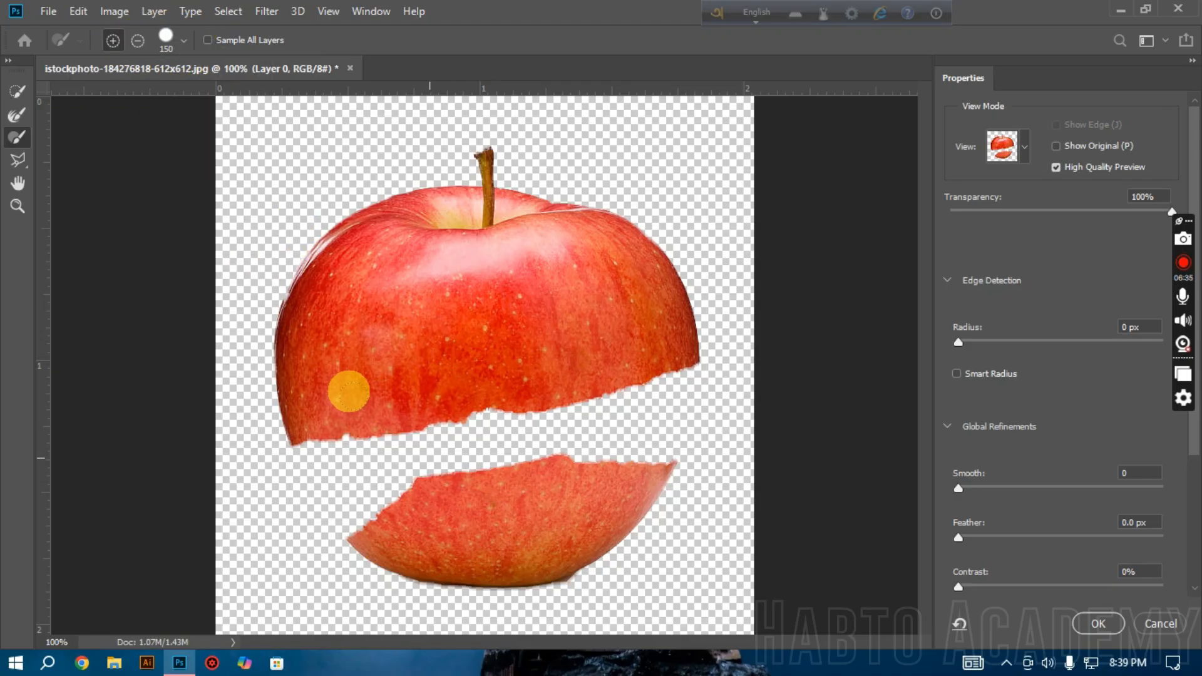
mouse_move(428, 383)
mouse_down()
mouse_move(498, 381)
mouse_move(537, 349)
mouse_up()
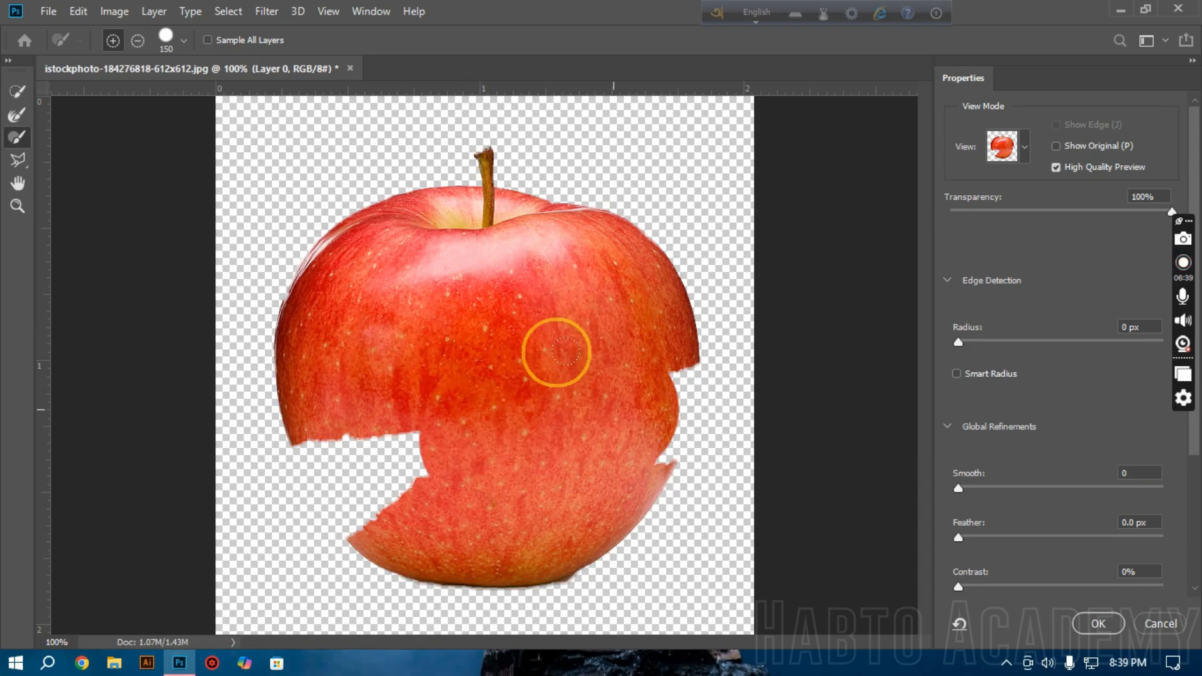
mouse_move(432, 407)
mouse_down()
mouse_move(350, 424)
mouse_move(319, 392)
mouse_move(336, 421)
mouse_move(303, 370)
mouse_up()
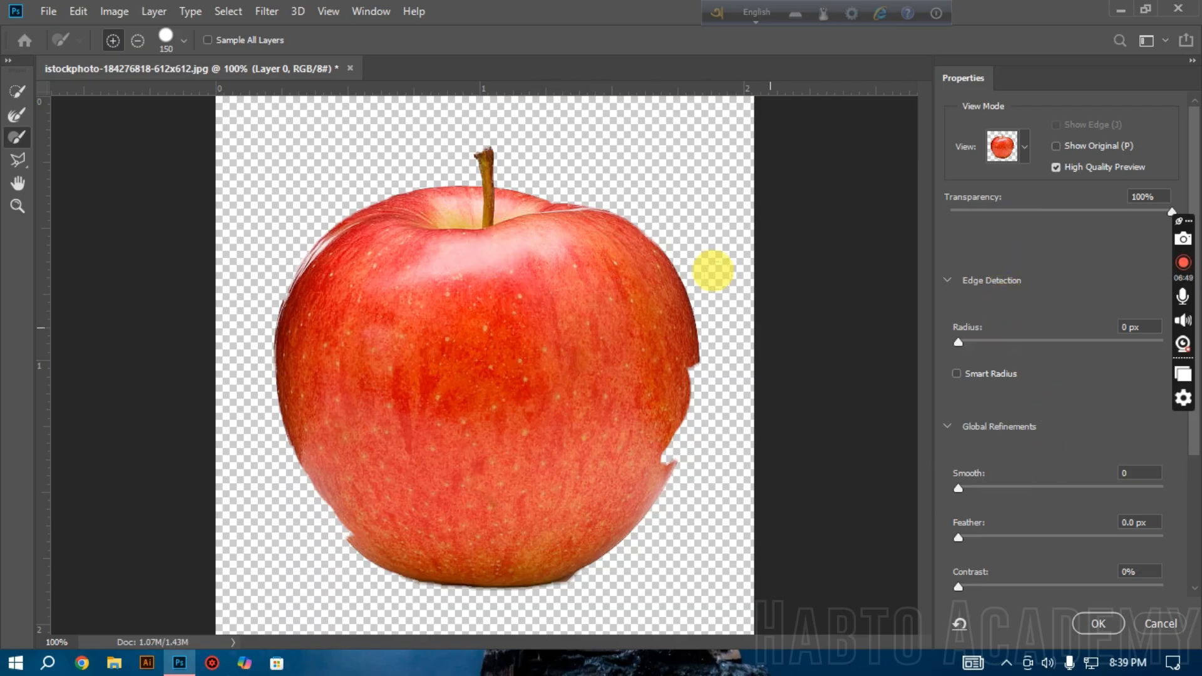
Step: Set the Smooth refinement to 10 while checking the apple's outer edge up close
ctrl+click(719, 308)
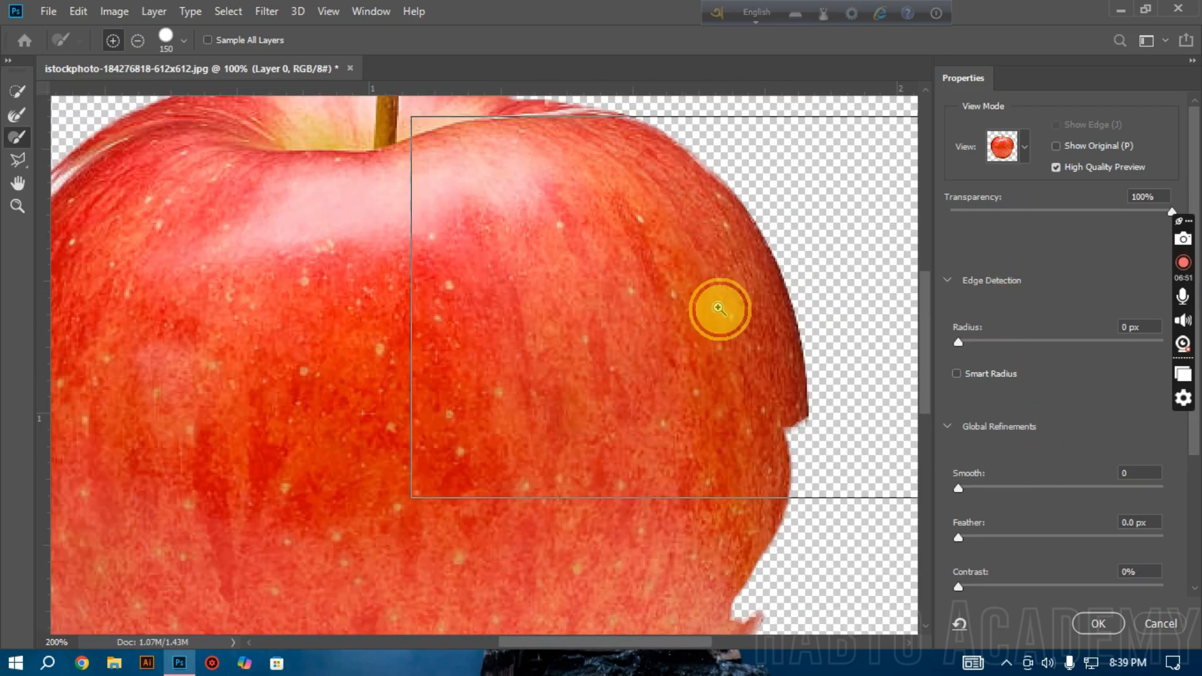
ctrl+click(720, 308)
ctrl+click(725, 309)
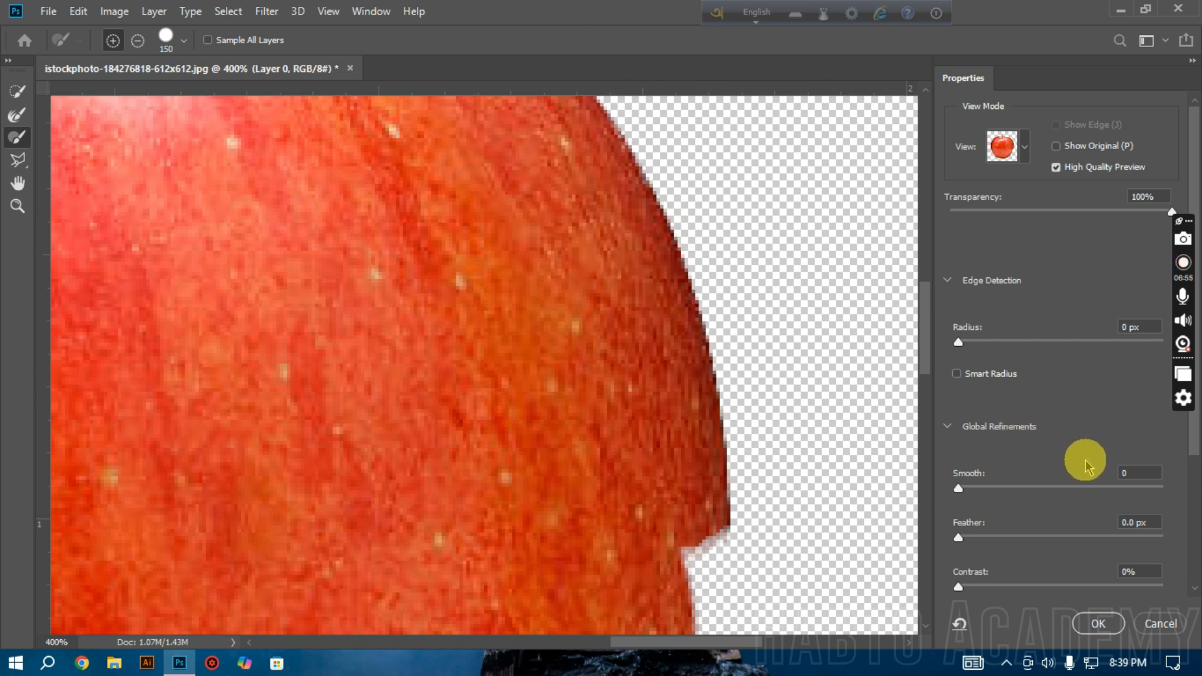
text(1)
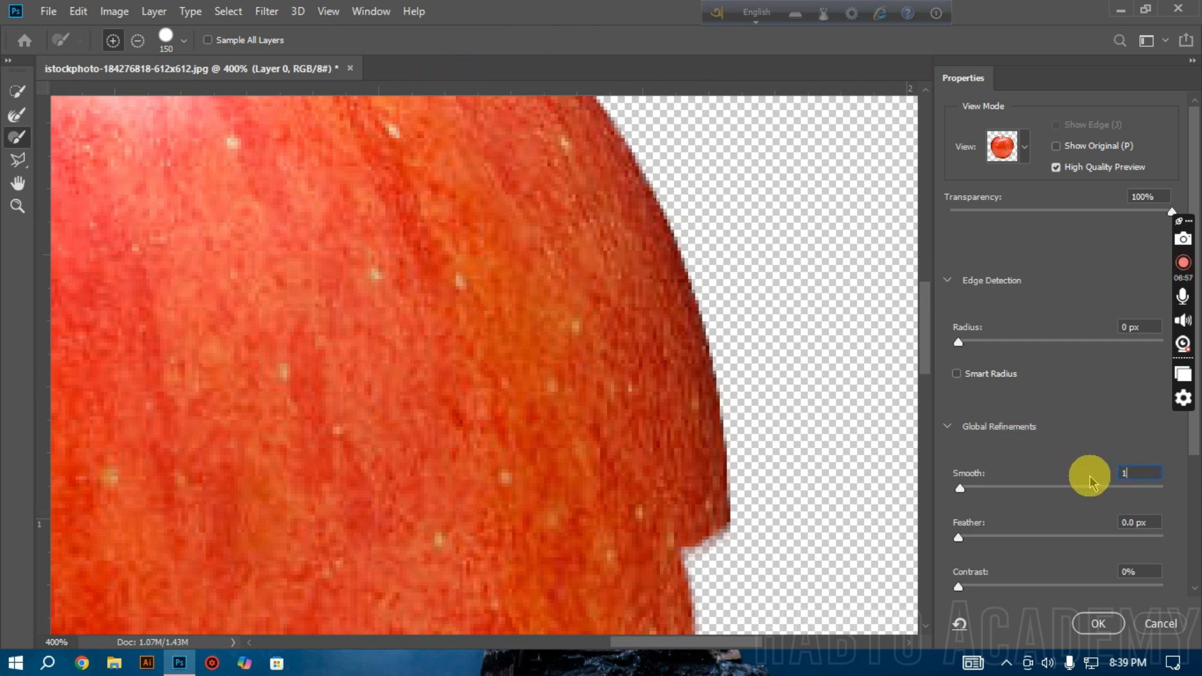
text(0)
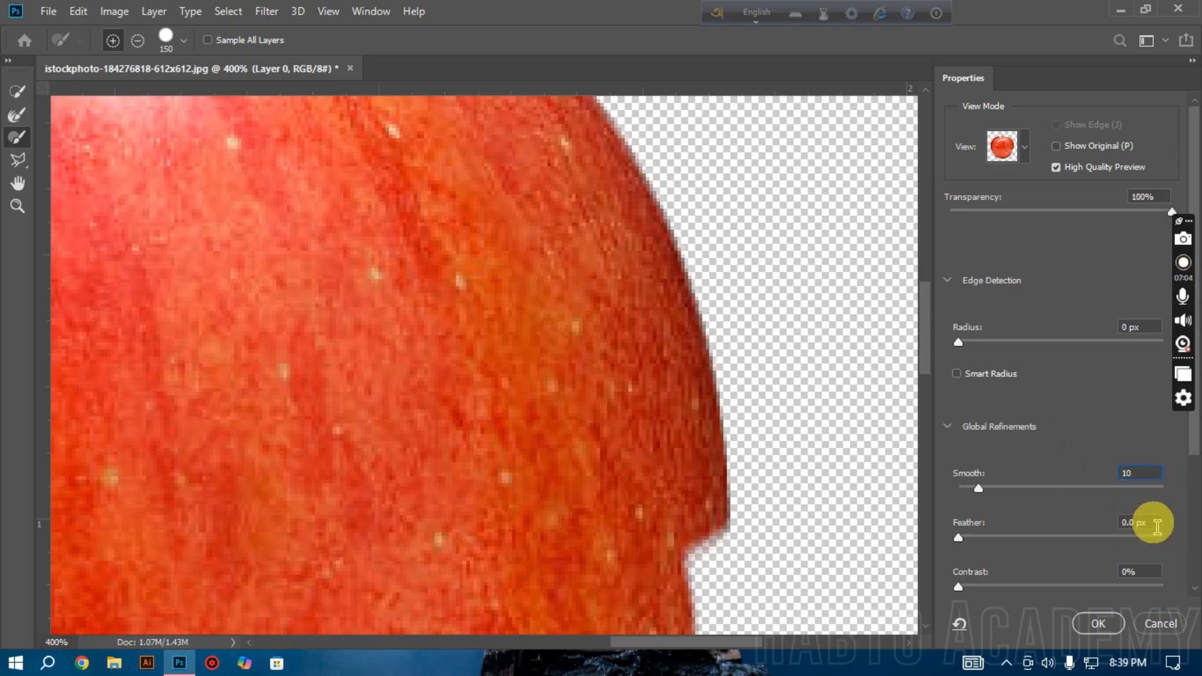
Step: Set the Feather refinement to 1.0 px and reactivate the Quick Selection tool with the apple back in view
click(1134, 523)
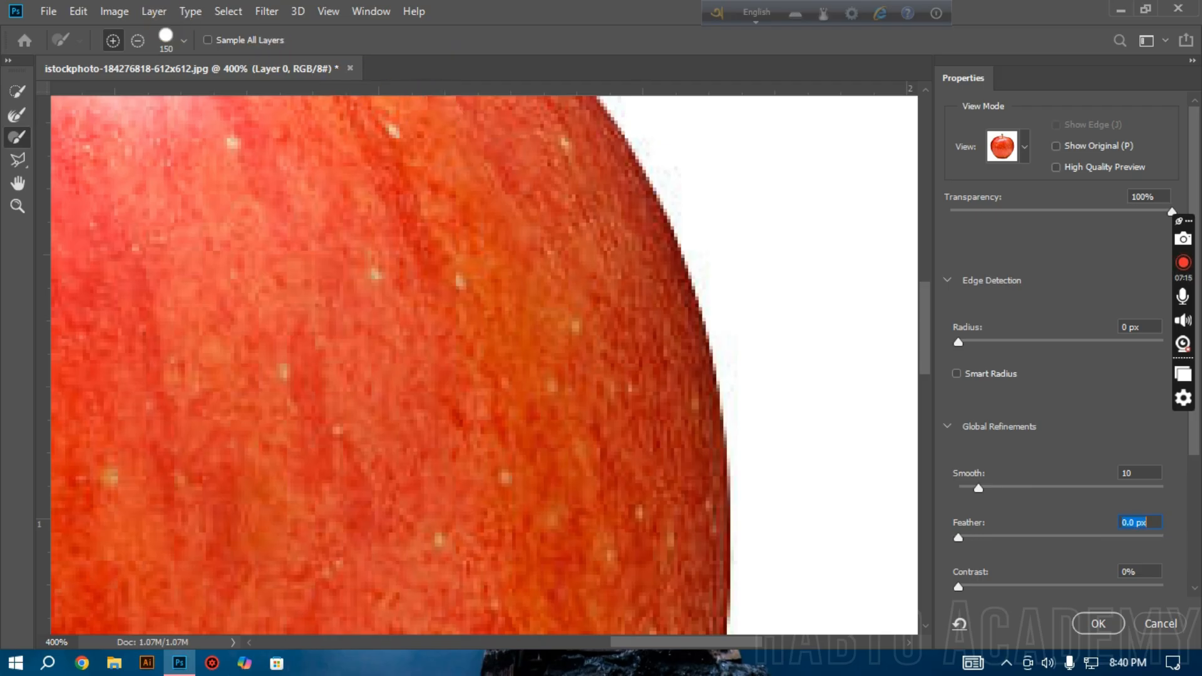
click(18, 91)
alt+click(345, 213)
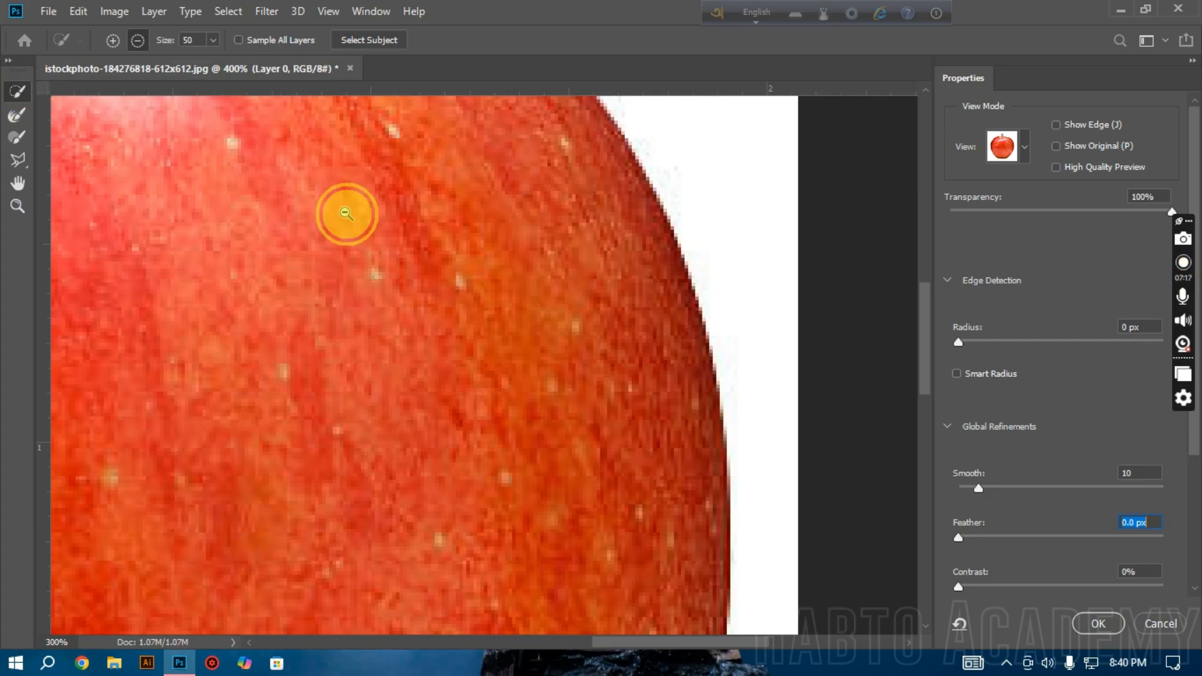
alt+click(347, 211)
alt+click(376, 233)
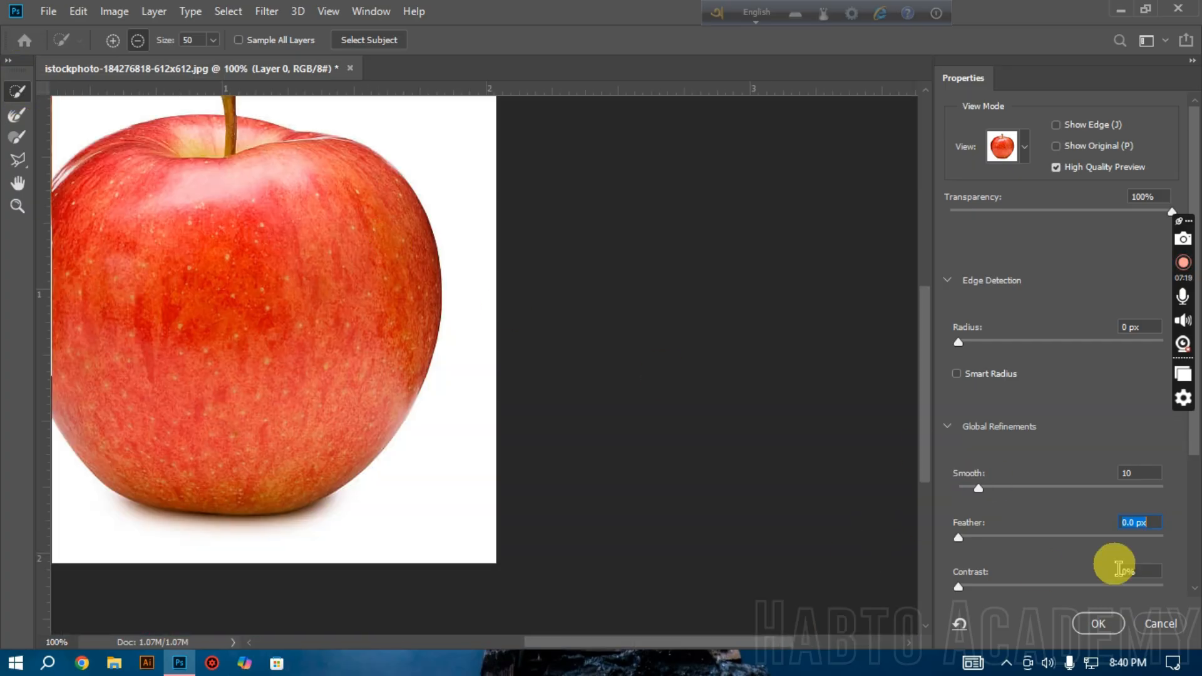
scroll(658, 454, left, 3)
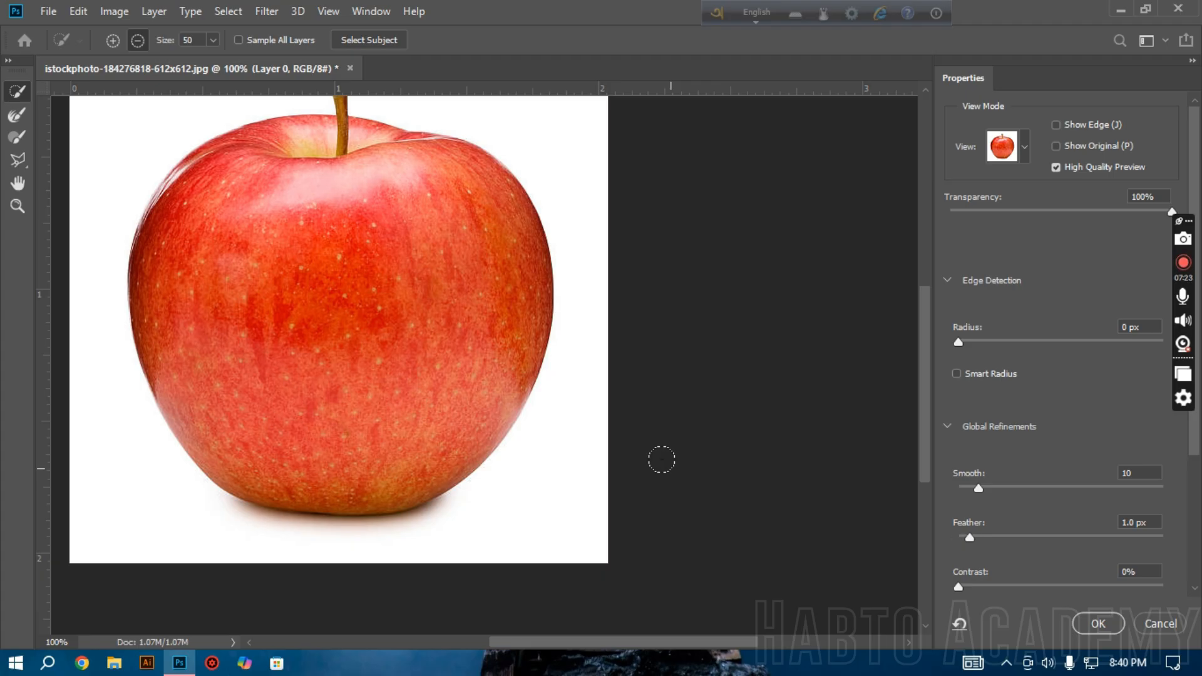
Step: Undo the last Feather change and subtract the white background around the apple from the selection with the Quick Selection tool
key(ctrl+z)
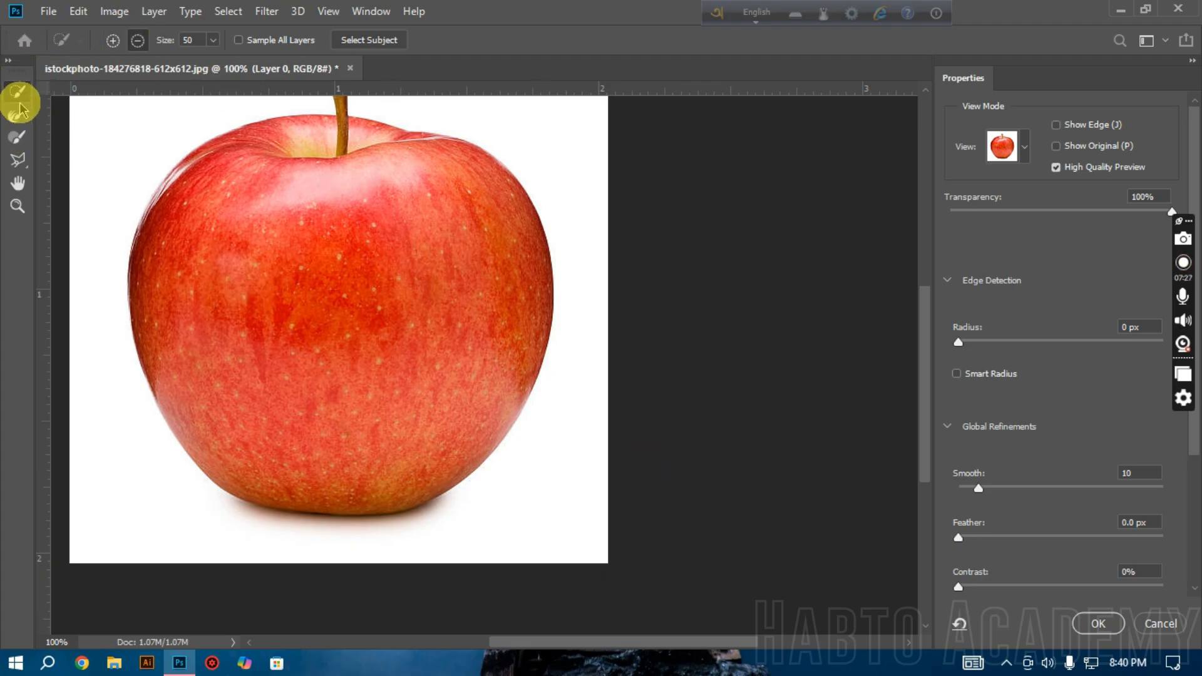
mouse_move(587, 418)
mouse_down()
mouse_move(578, 448)
mouse_move(324, 563)
mouse_move(184, 515)
mouse_move(85, 210)
mouse_move(81, 126)
mouse_up()
scroll(723, 275, up, 2)
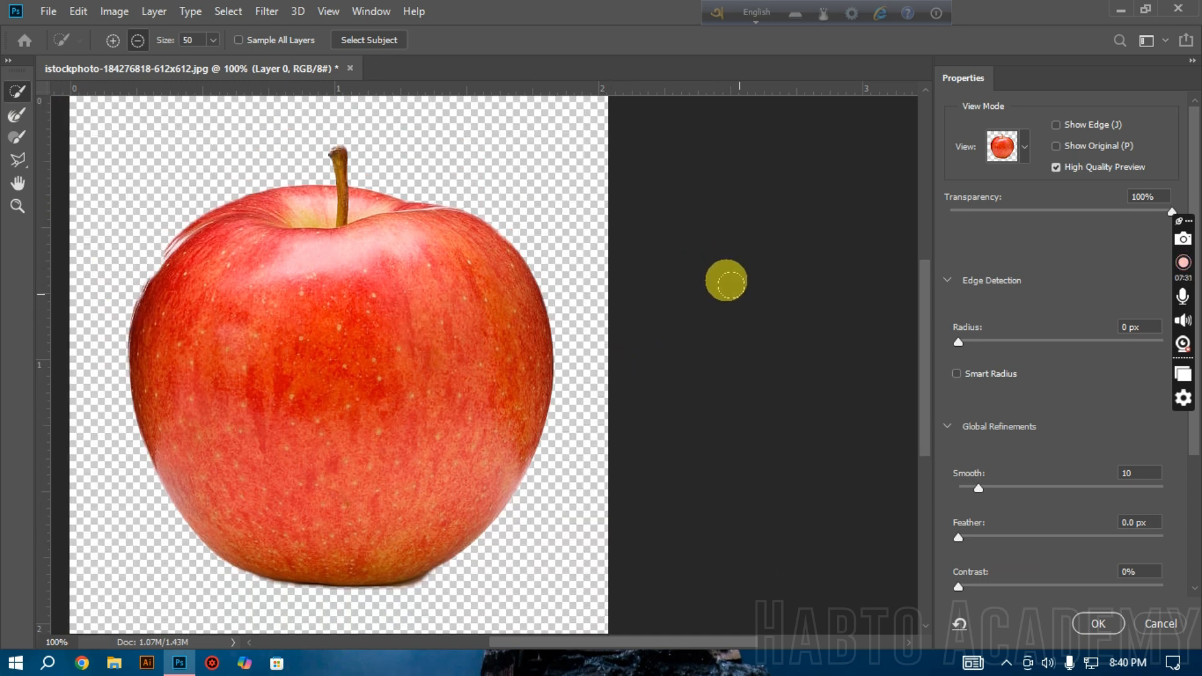
Step: Set the Feather refinement to 1.0 px while checking the apple's lower edge up close
ctrl+click(550, 450)
ctrl+click(551, 450)
ctrl+click(551, 449)
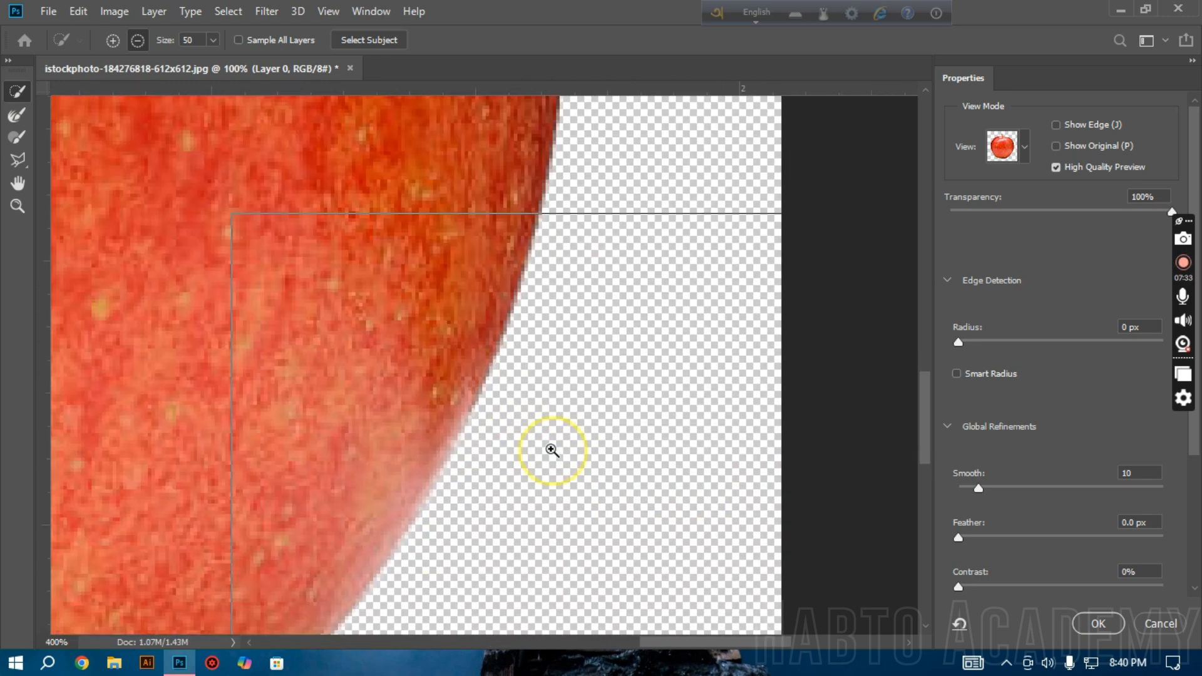
ctrl+click(551, 450)
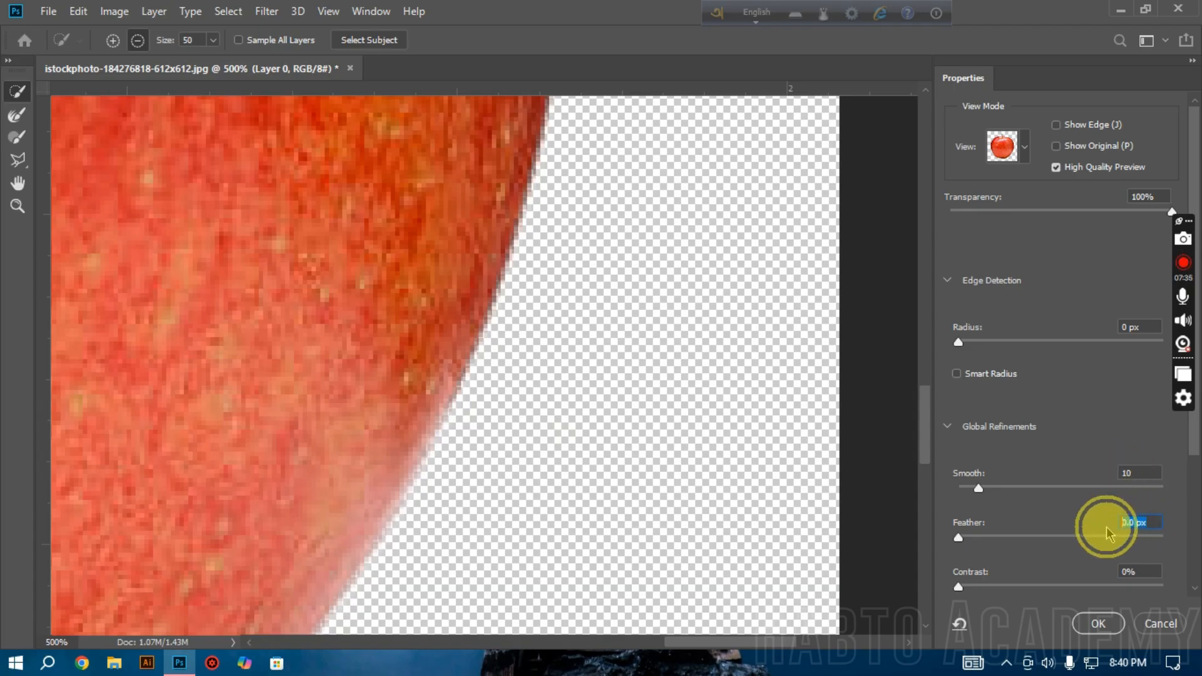
text(1)
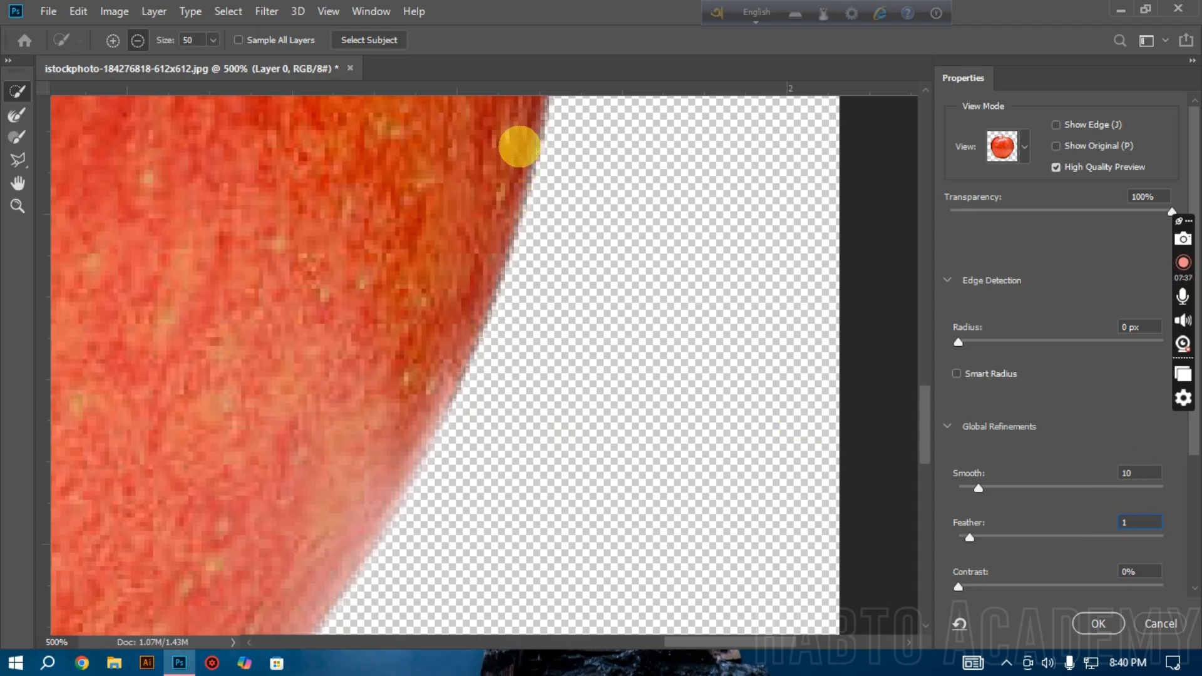
alt+click(357, 207)
alt+click(357, 207)
alt+click(357, 206)
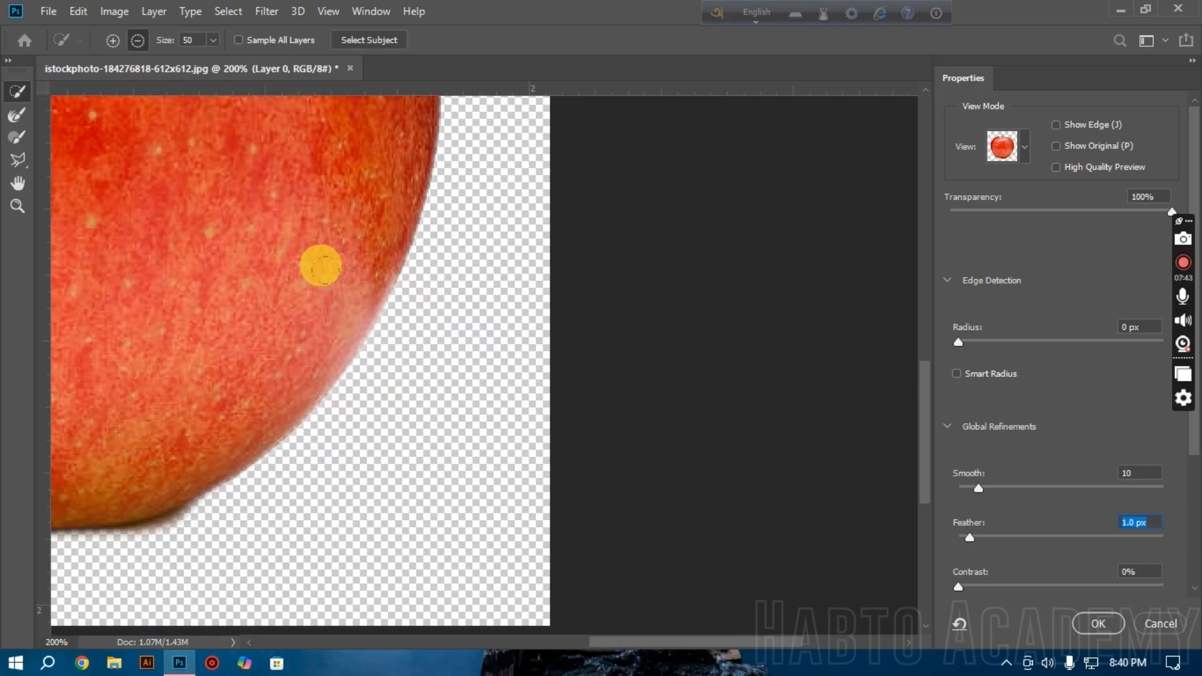
Step: Review the feathered apple cutout as a whole and up close, and accept the Select and Mask refinement
key(super)
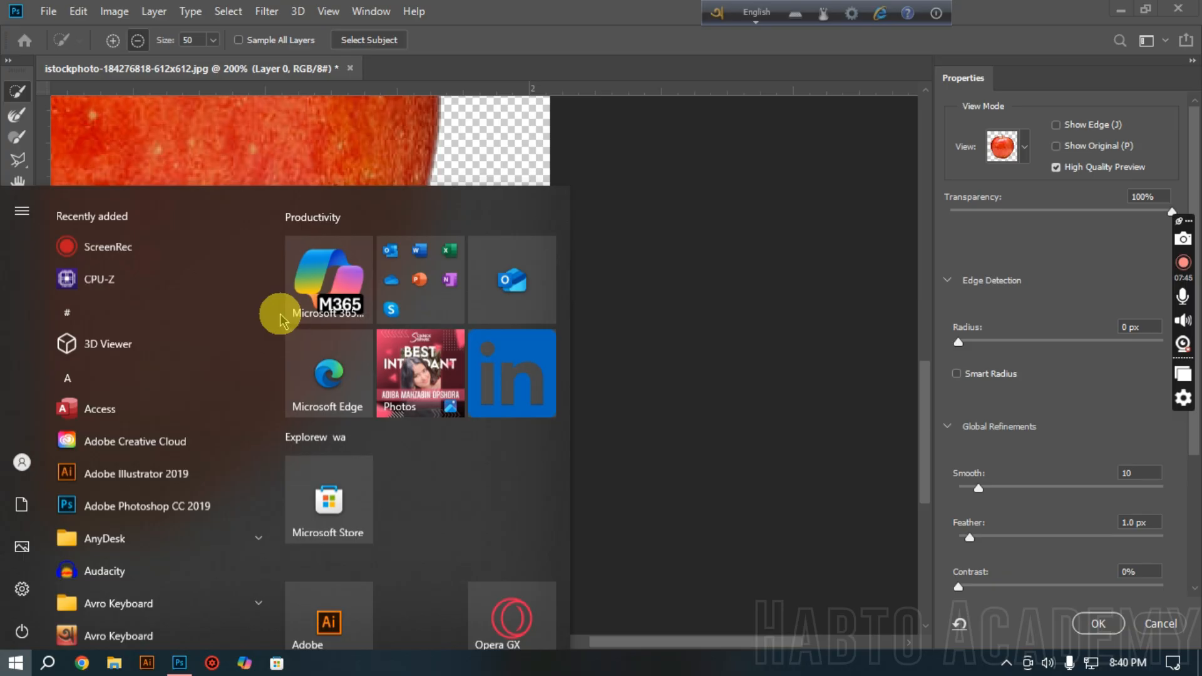
click(81, 88)
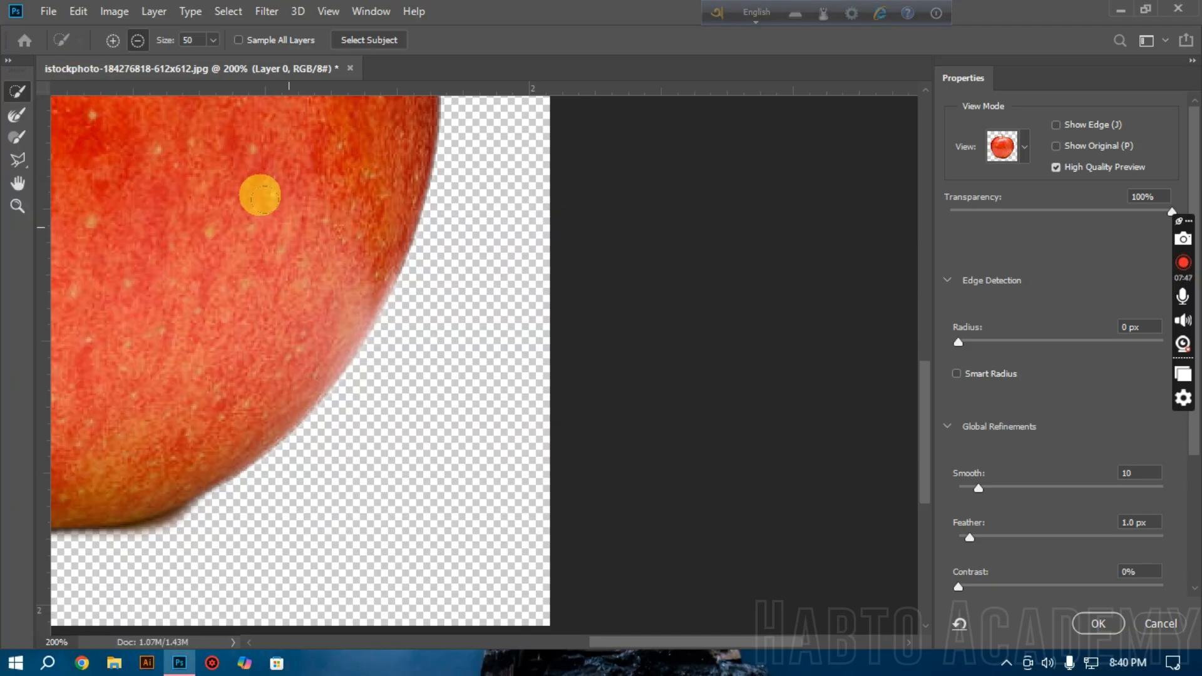
alt+click(297, 232)
alt+click(308, 242)
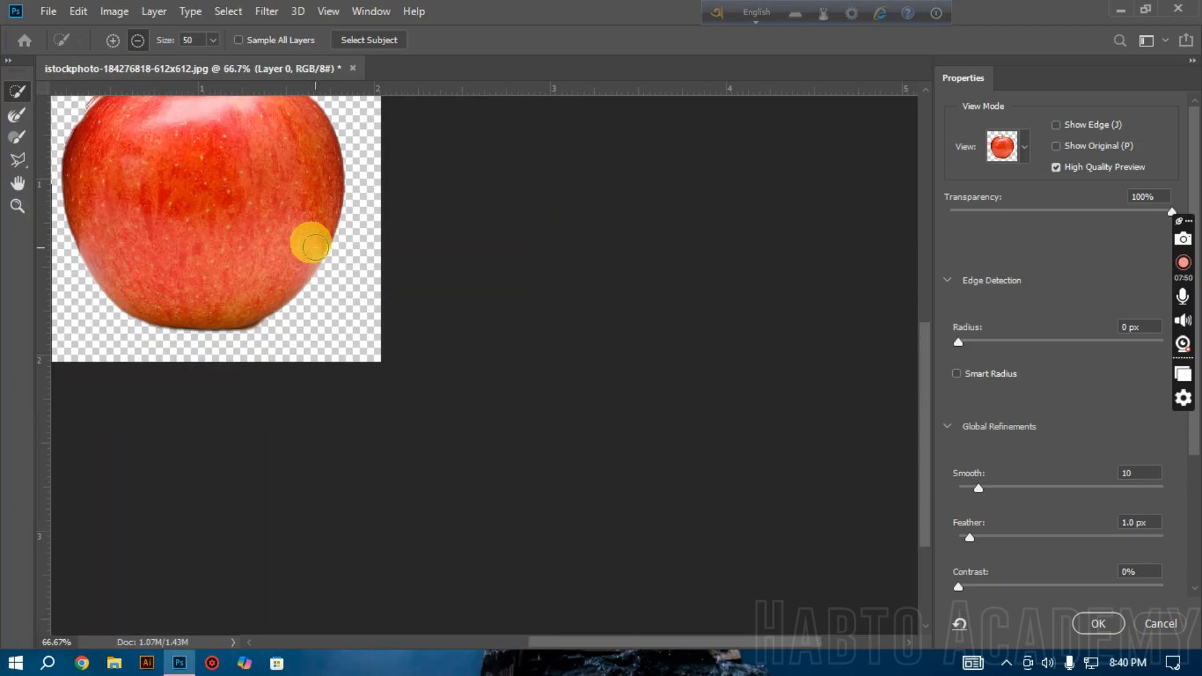
scroll(317, 246, up, 3)
scroll(317, 245, left, 3)
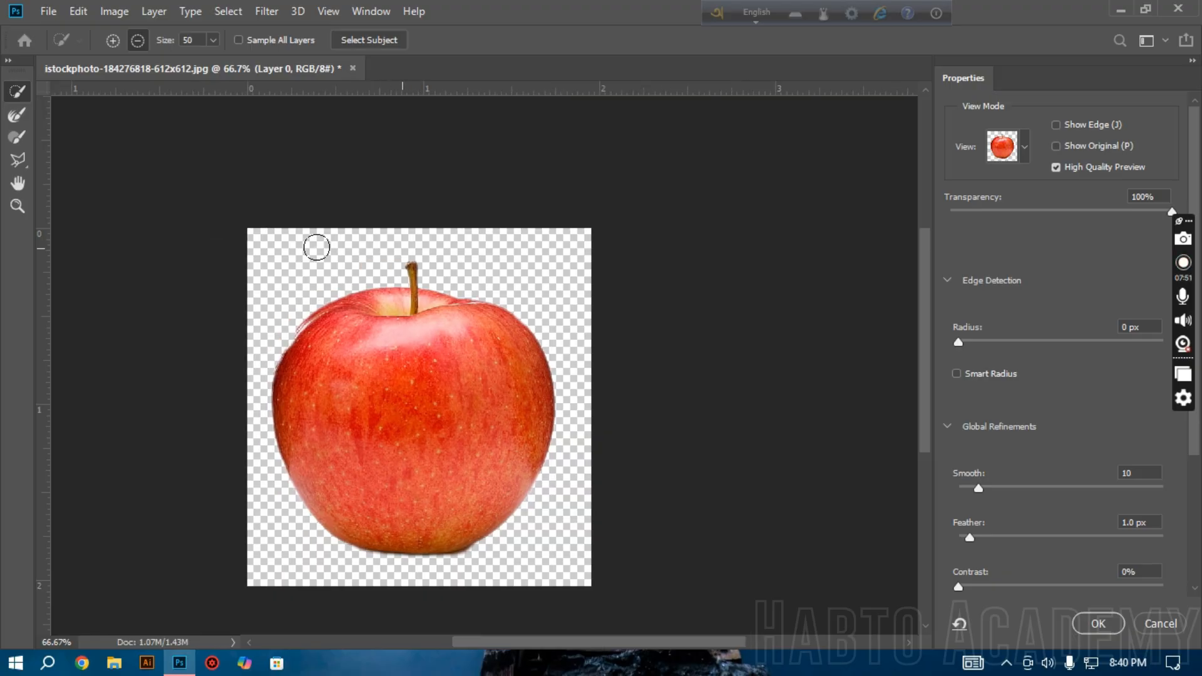
ctrl+click(459, 500)
ctrl+click(462, 501)
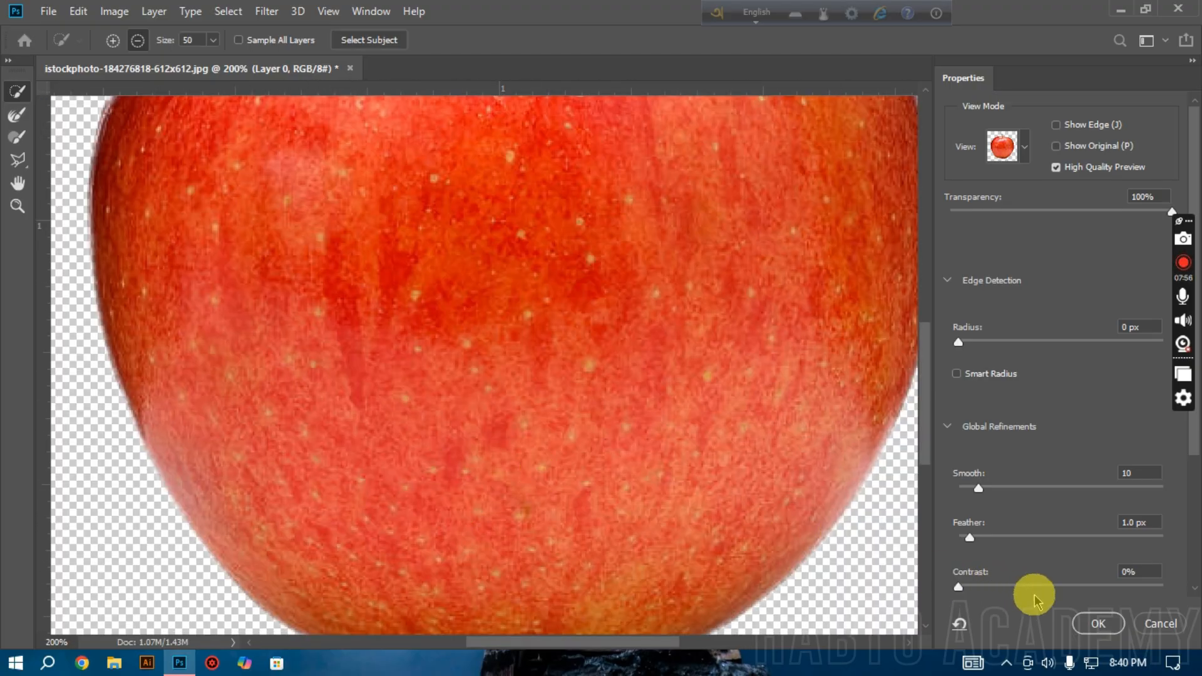
click(1097, 624)
Step: Invert the selection and clear the white background from Layer 0
scroll(777, 511, right, 7)
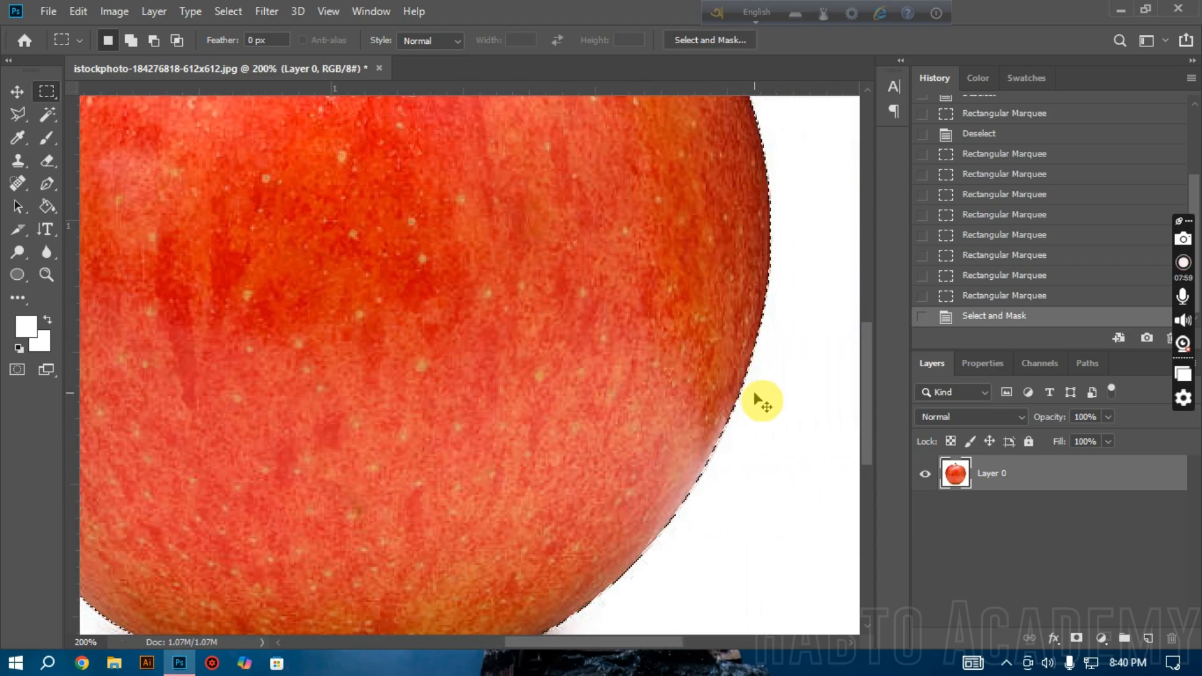
right_click(268, 188)
click(317, 209)
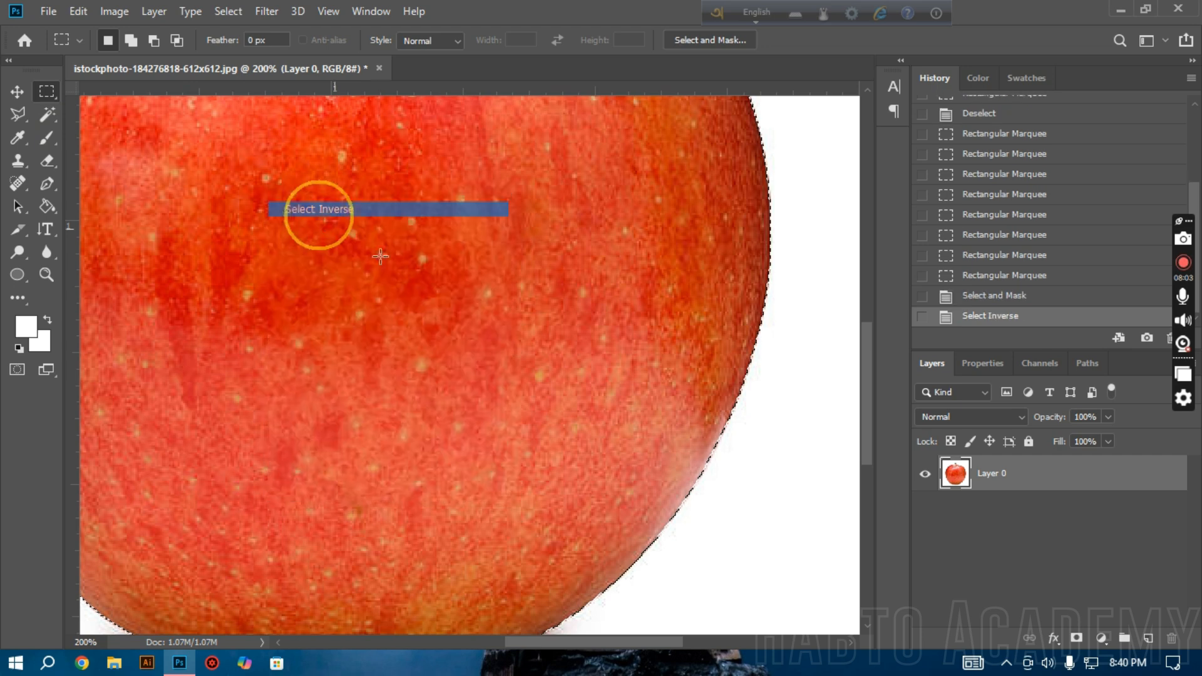
key(Delete)
click(1071, 392)
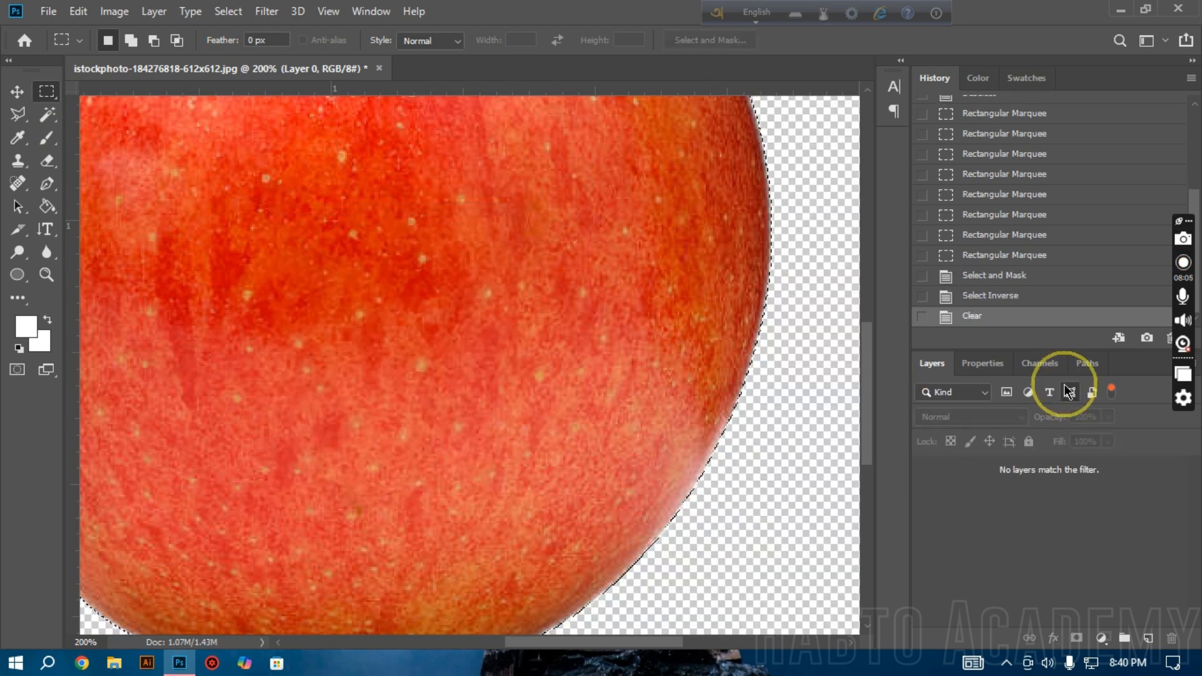
click(1071, 392)
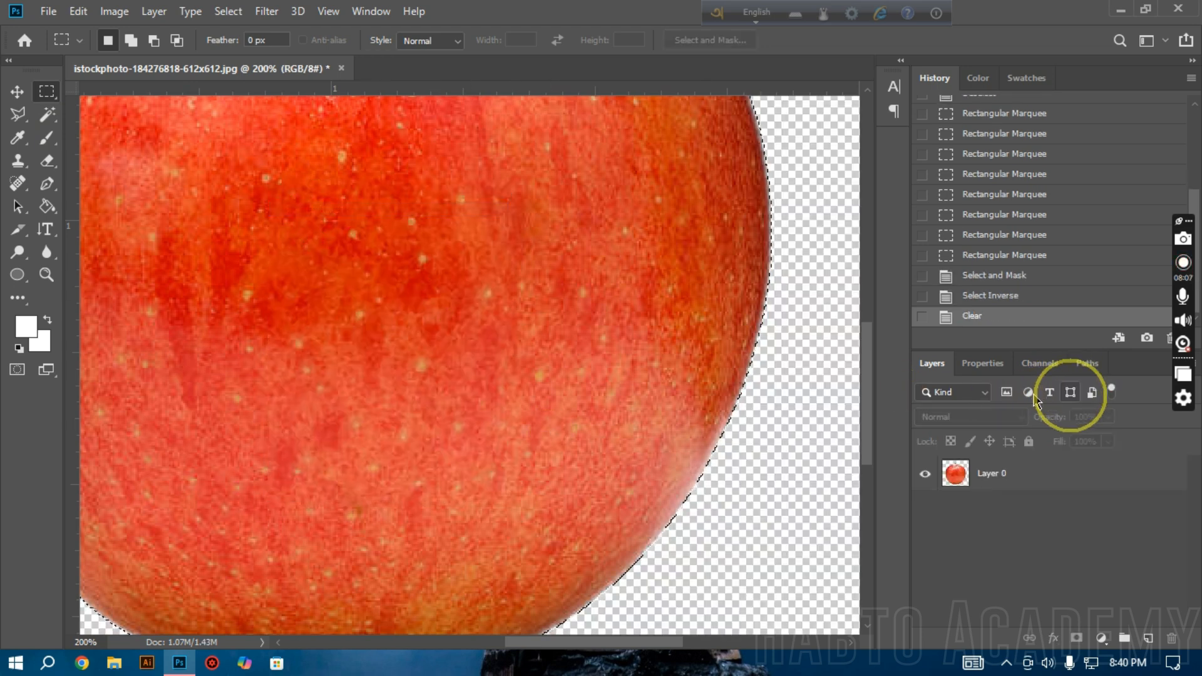
Step: Deselect the cleared area and examine the apple's cut edge up close and as a whole
ctrl+click(765, 367)
ctrl+click(768, 369)
ctrl+click(768, 369)
ctrl+click(768, 370)
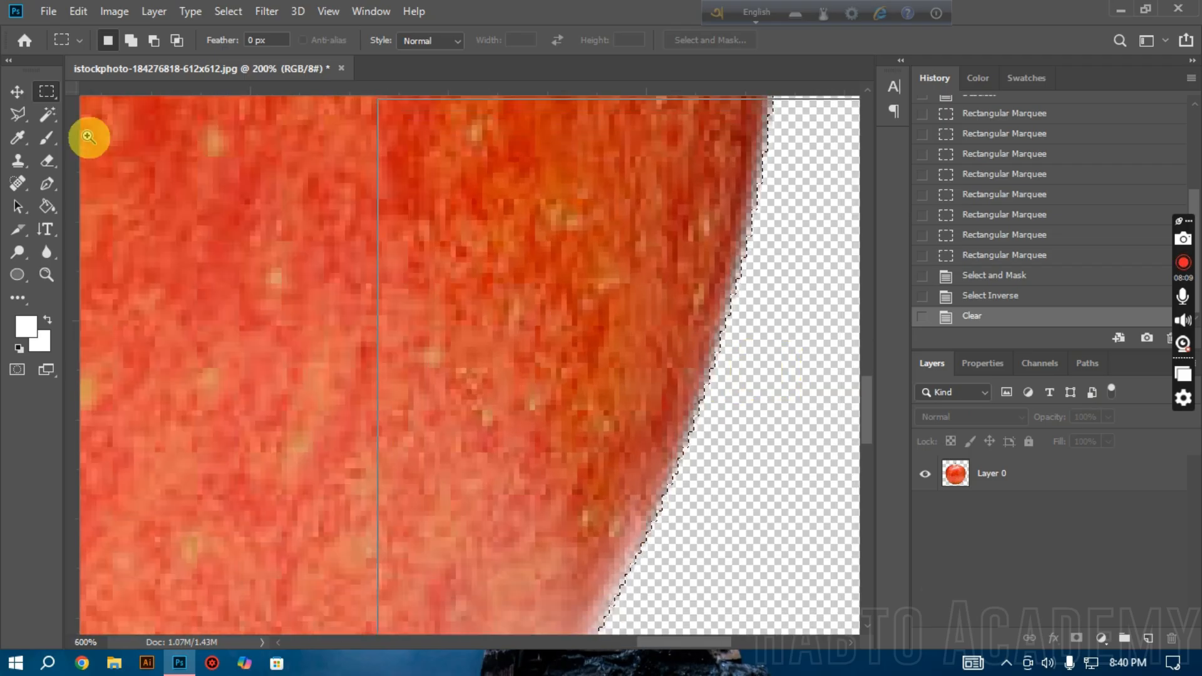
click(544, 264)
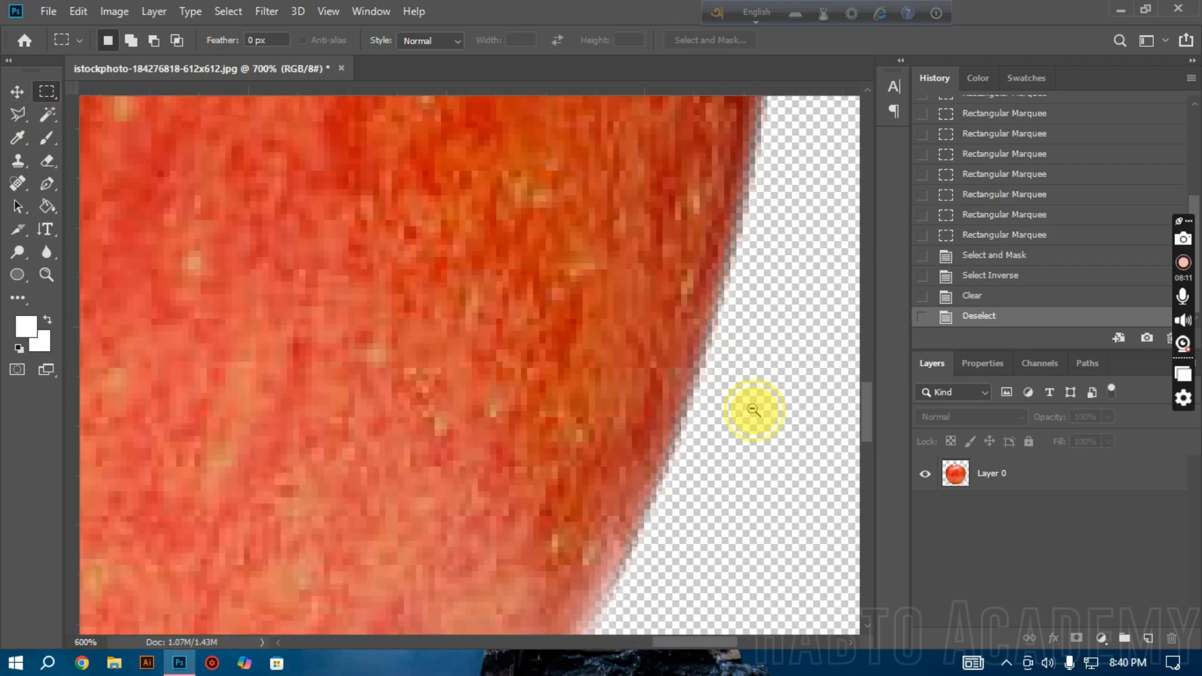
alt+click(754, 410)
alt+click(754, 410)
alt+click(754, 410)
alt+click(754, 410)
alt+click(754, 410)
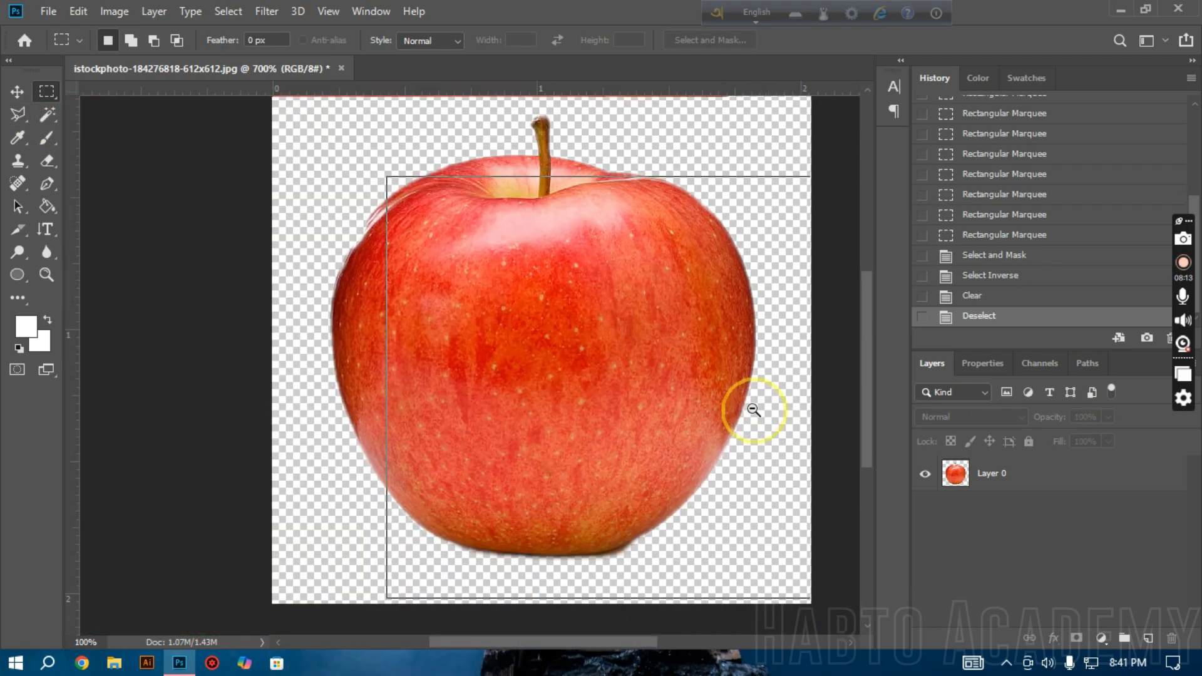
alt+click(754, 410)
Step: Roll the document history back to the last Rectangular Marquee state and select Layer 0 with the marquee tool active
click(1016, 275)
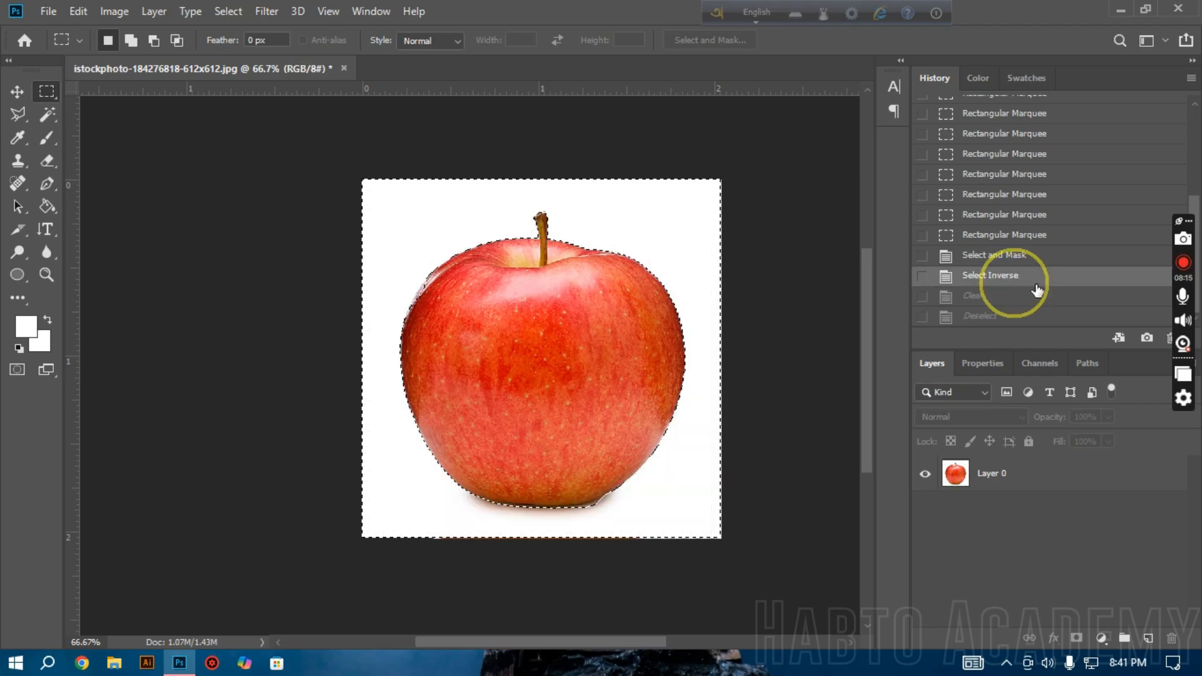
click(1012, 257)
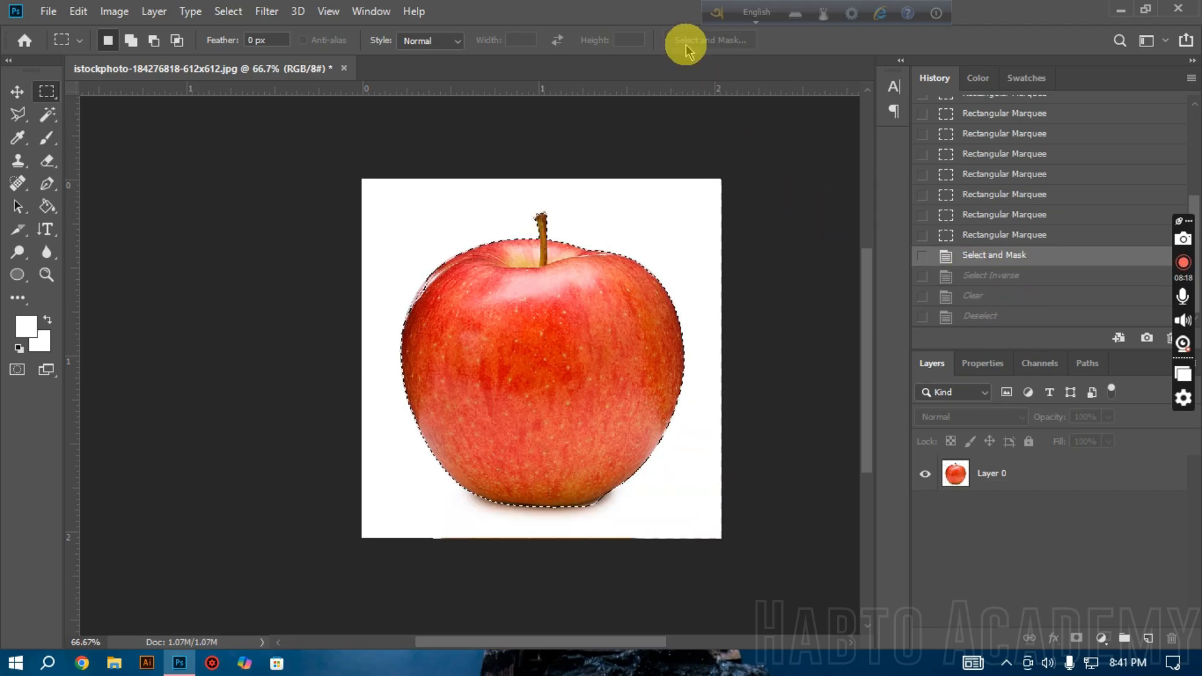
click(19, 112)
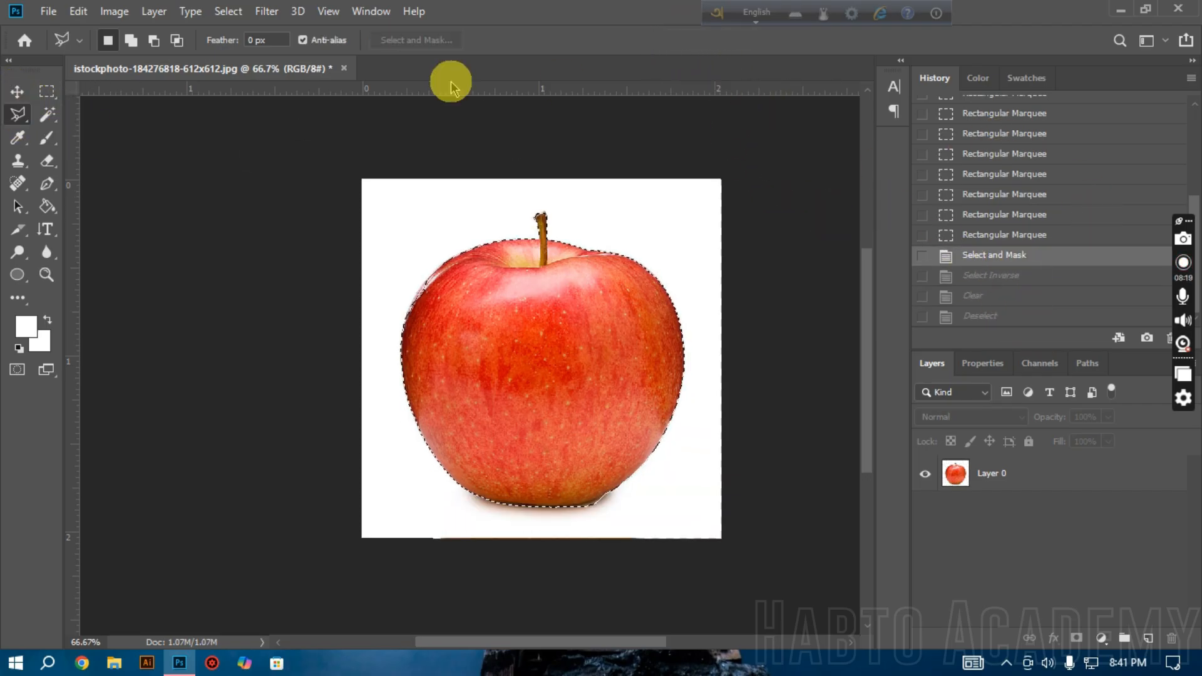
click(1019, 236)
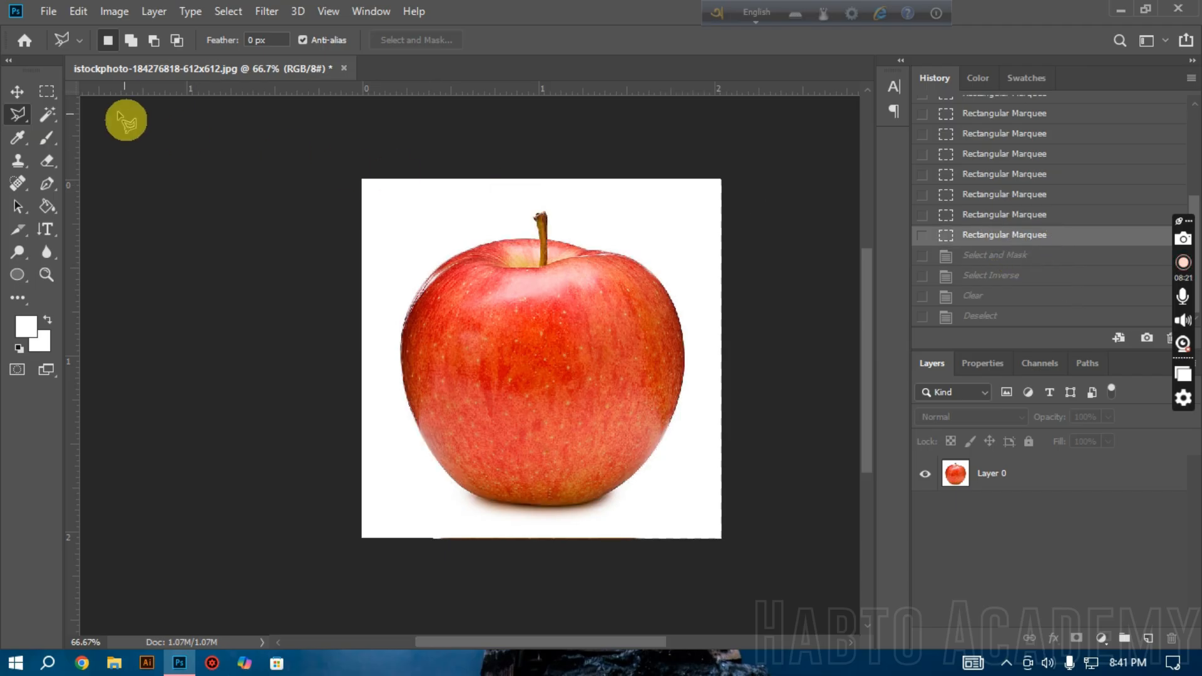
click(47, 91)
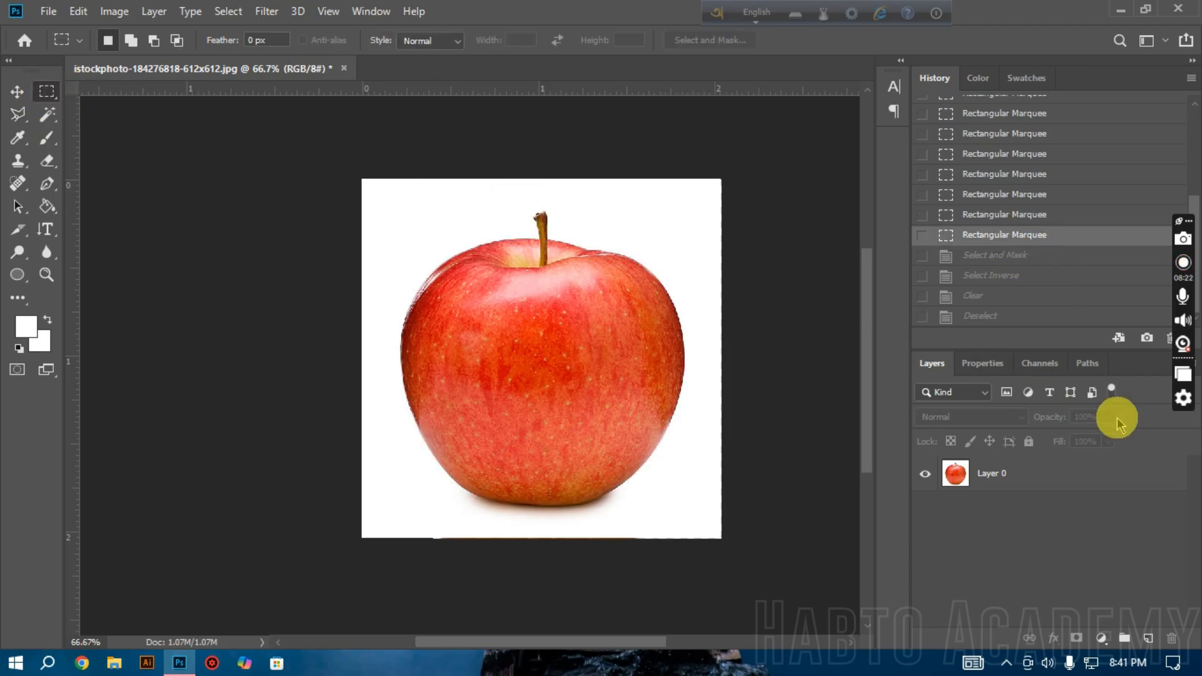
click(1019, 478)
Step: Start Select and Mask on Layer 0 and set the preview transparency to 25%
click(696, 40)
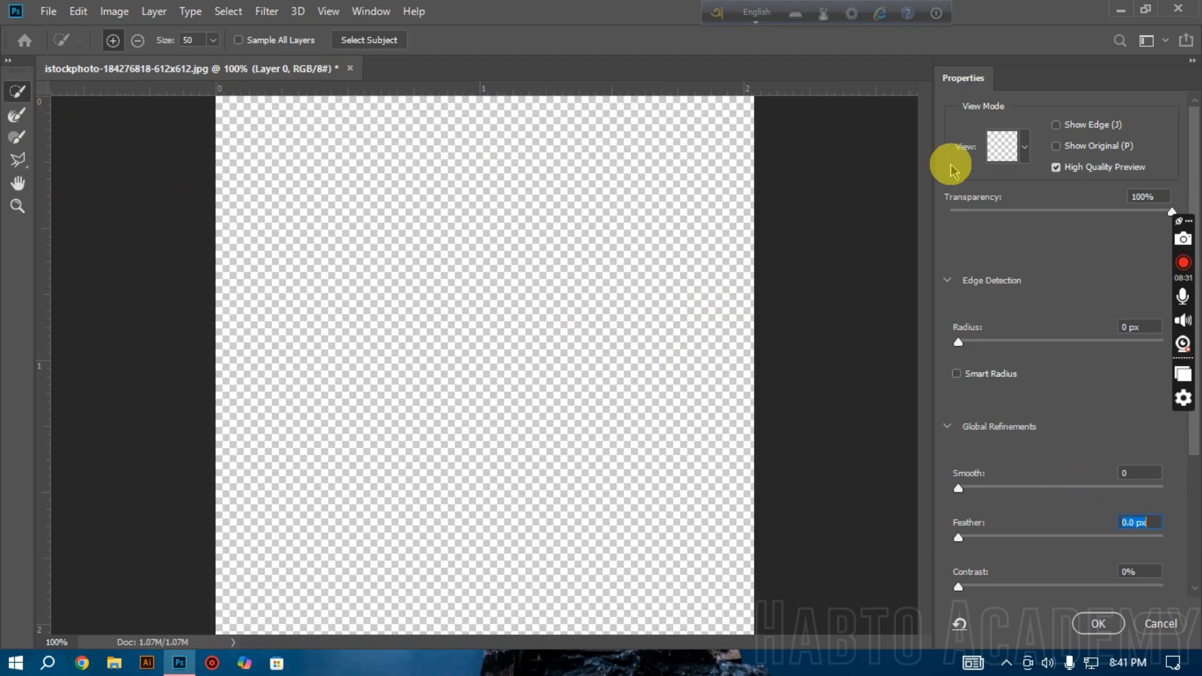
click(1004, 211)
ctrl+click(587, 298)
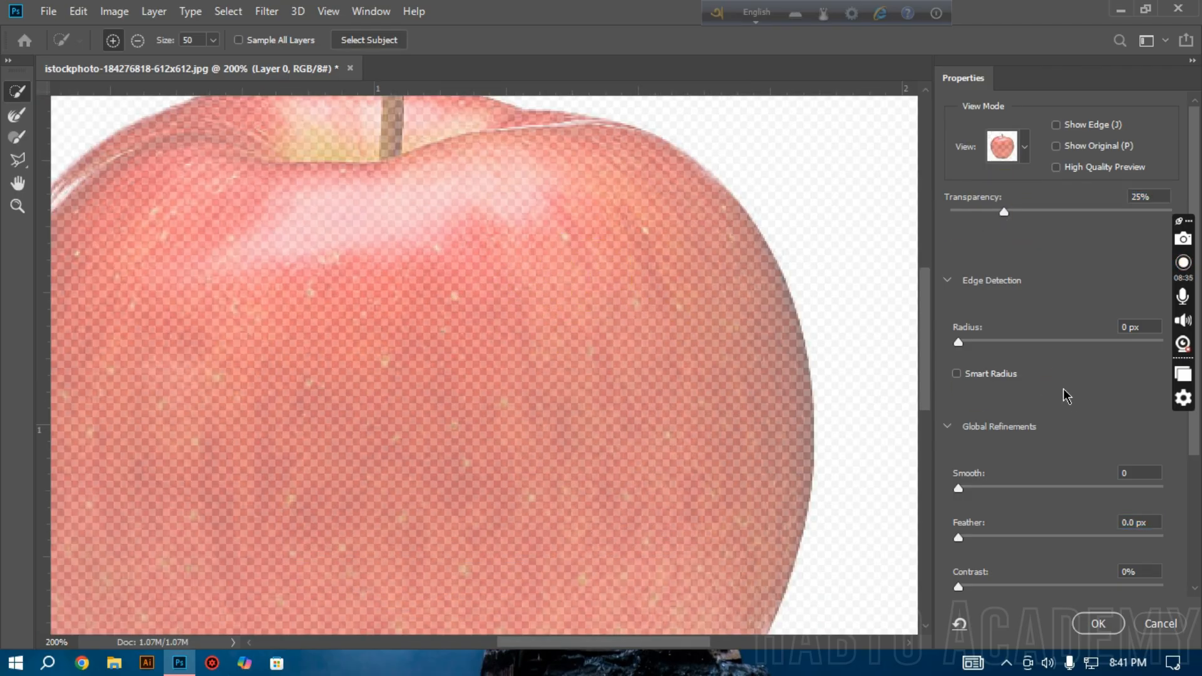
scroll(663, 236, down, 3)
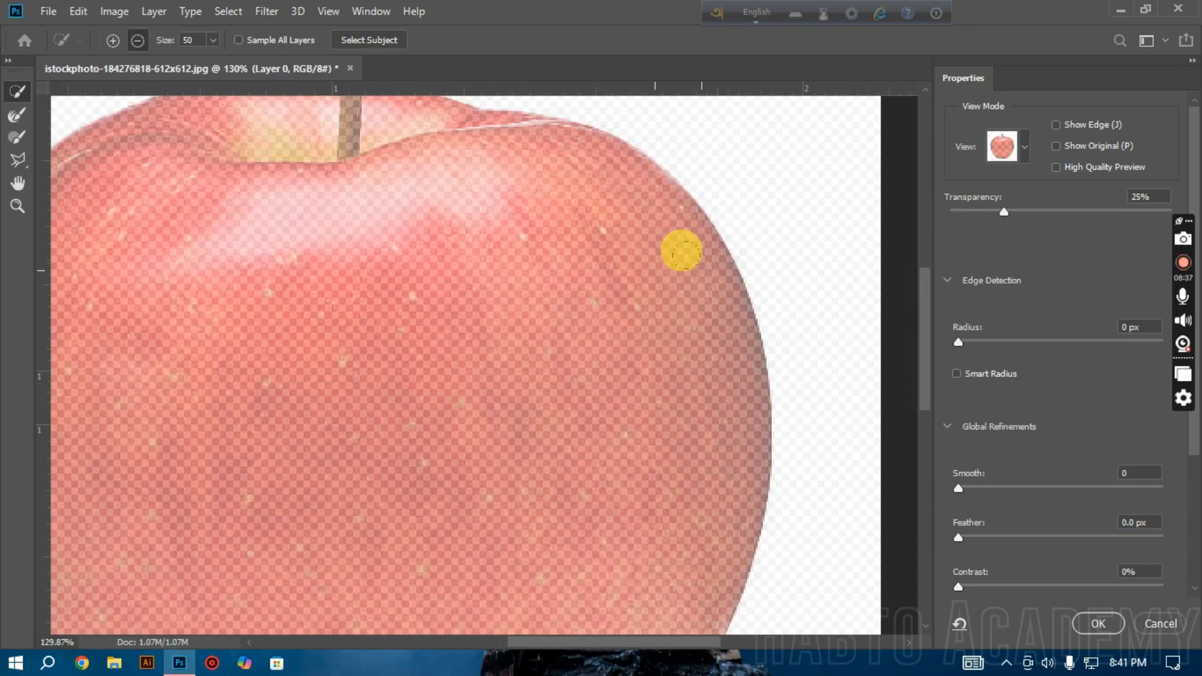
scroll(683, 254, down, 2)
Step: Add a polygonal area over the apple's upper-left part to the selection with the Polygonal Lasso tool
click(18, 162)
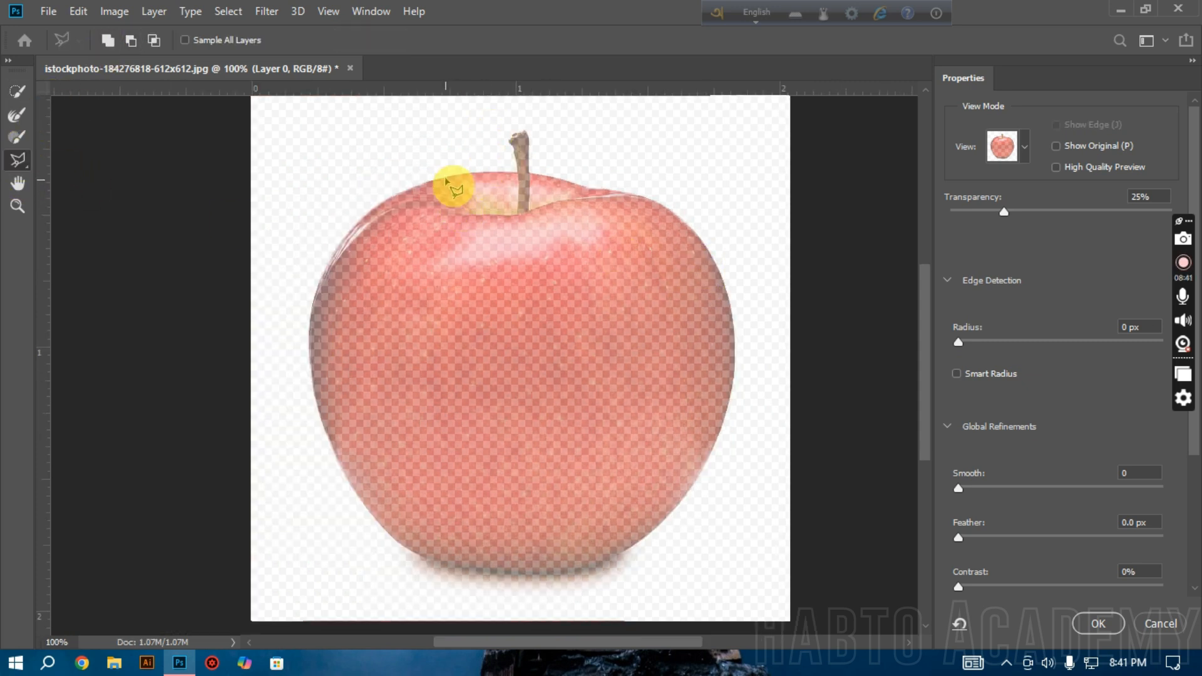
mouse_move(374, 222)
mouse_down()
mouse_move(330, 288)
mouse_move(537, 363)
mouse_move(495, 244)
mouse_up()
drag(471, 199, 479, 210)
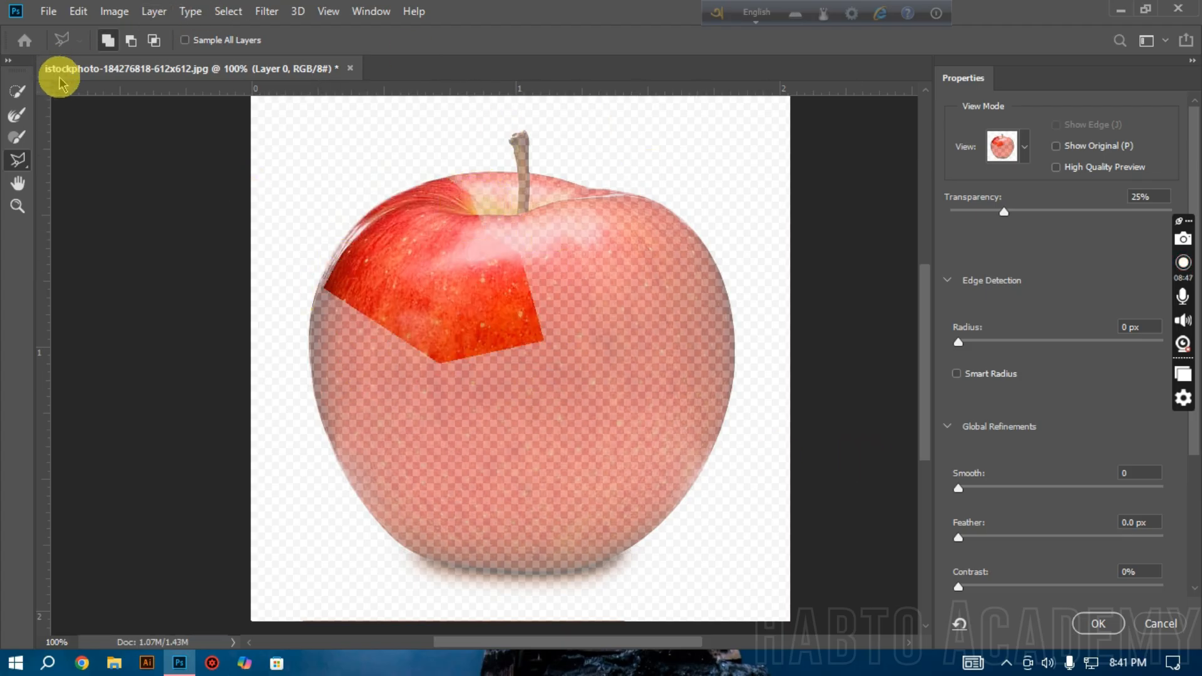
Step: Activate the Refine Edge Brush, return to the Polygonal Lasso, and cancel Select and Mask
click(12, 119)
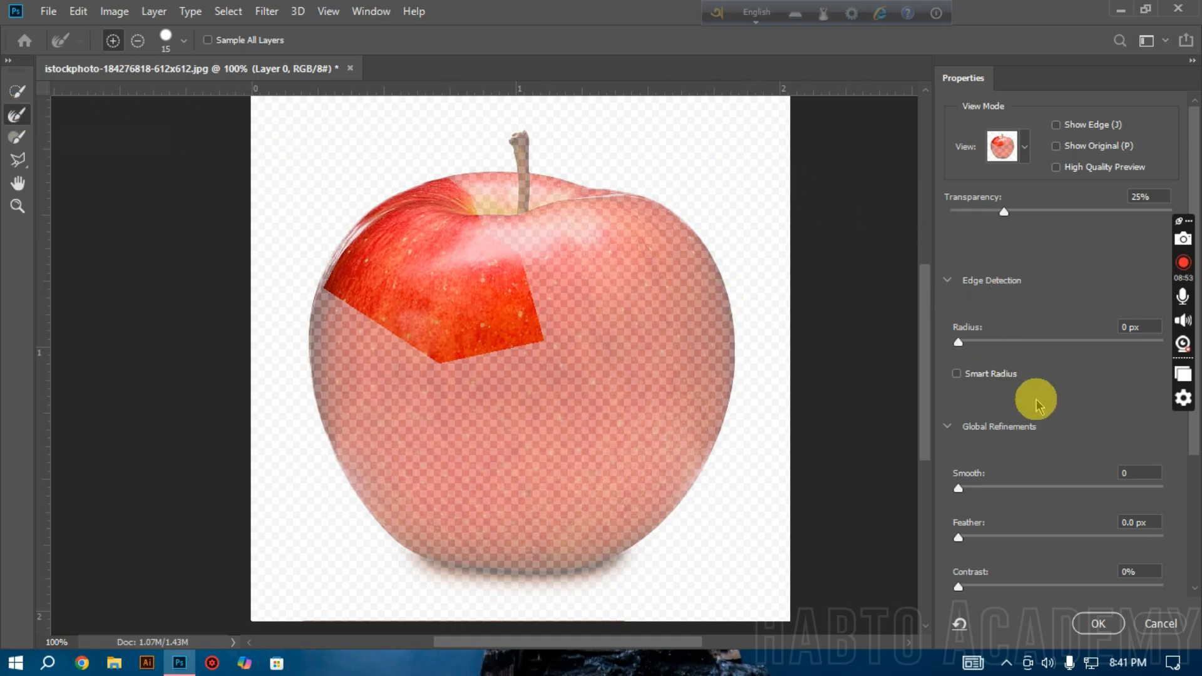
drag(13, 163, 41, 168)
click(23, 162)
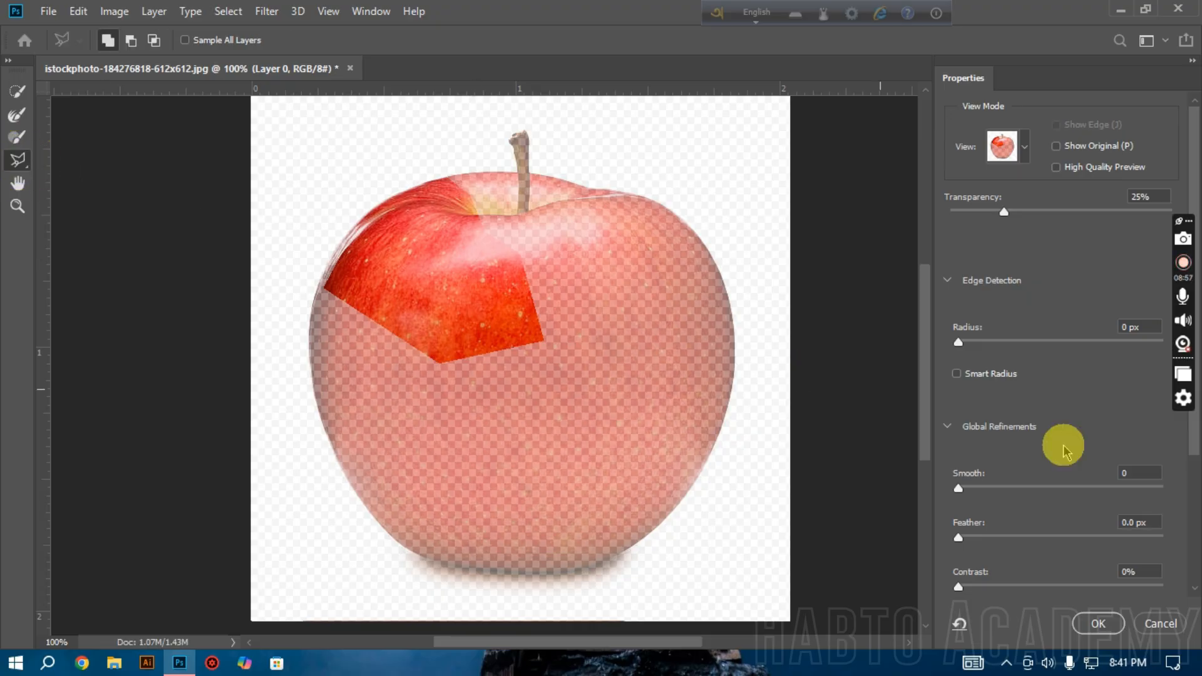
click(1162, 625)
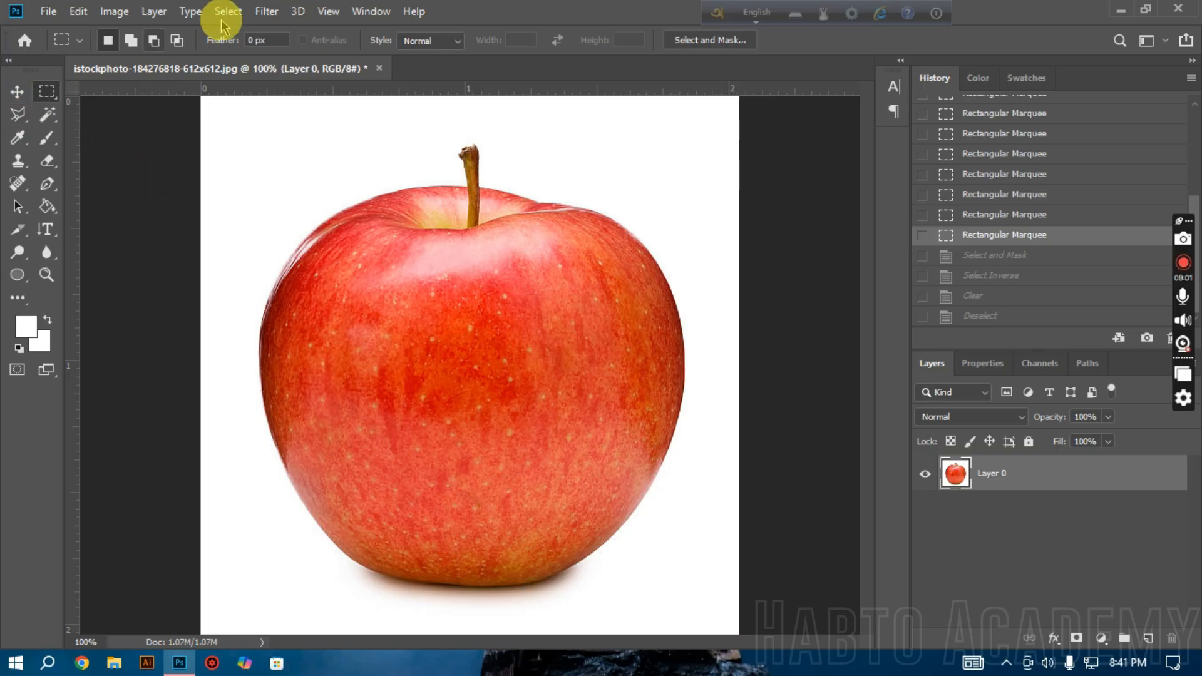
Step: Open the portrait image 11412.jpg from the Downloads folder and bring the woman's hair into close view
click(40, 10)
click(50, 42)
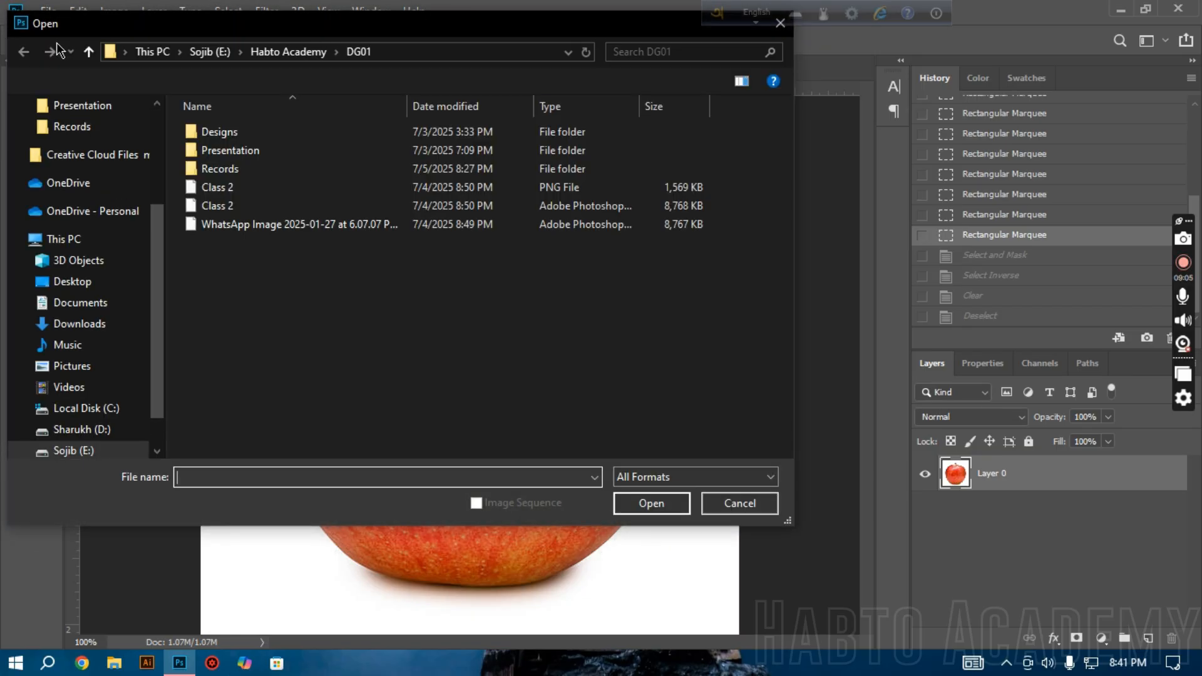
click(72, 325)
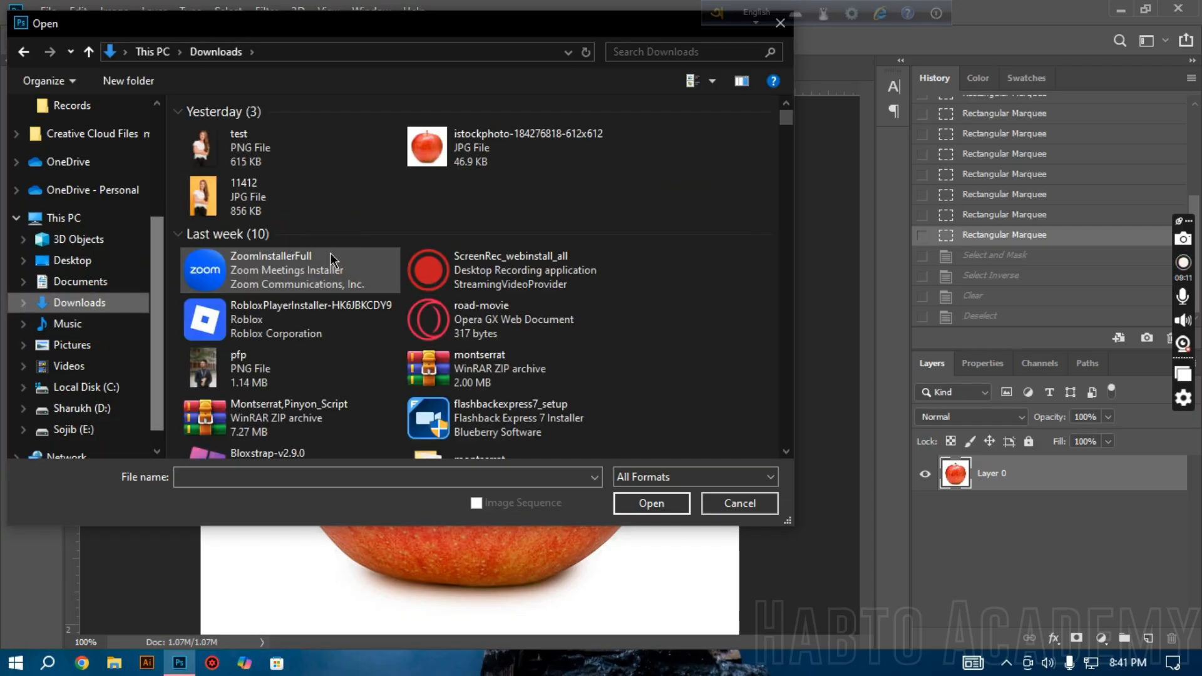
double_click(337, 216)
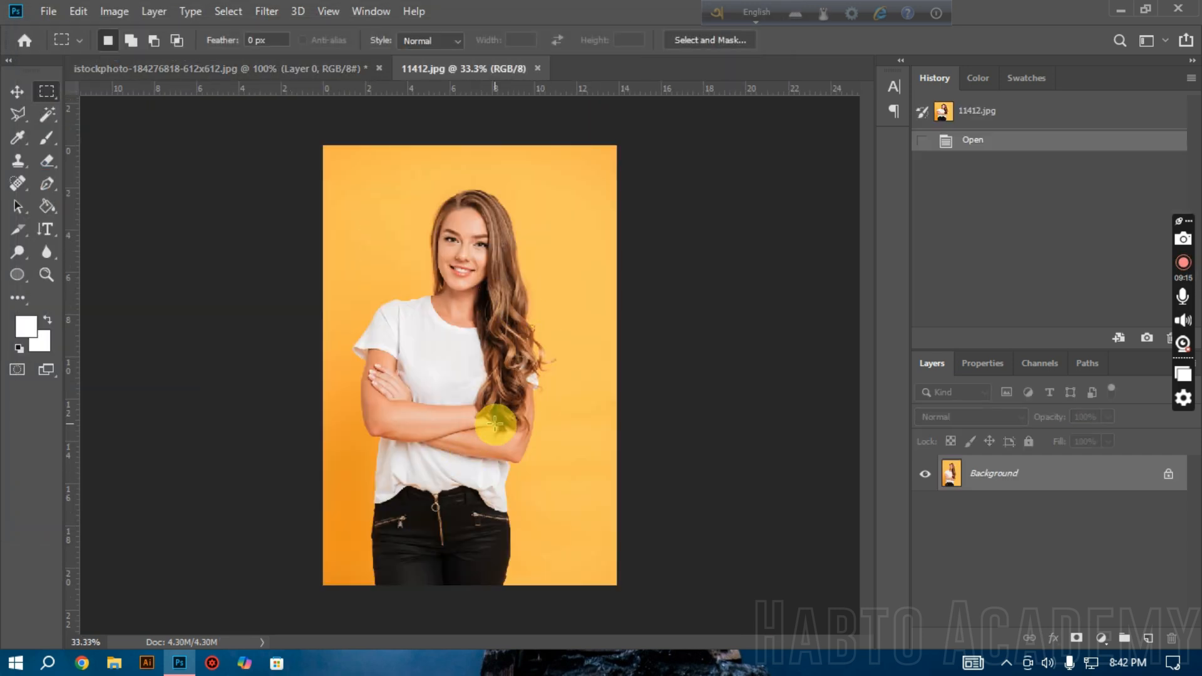
ctrl+click(509, 419)
ctrl+click(544, 348)
ctrl+click(544, 347)
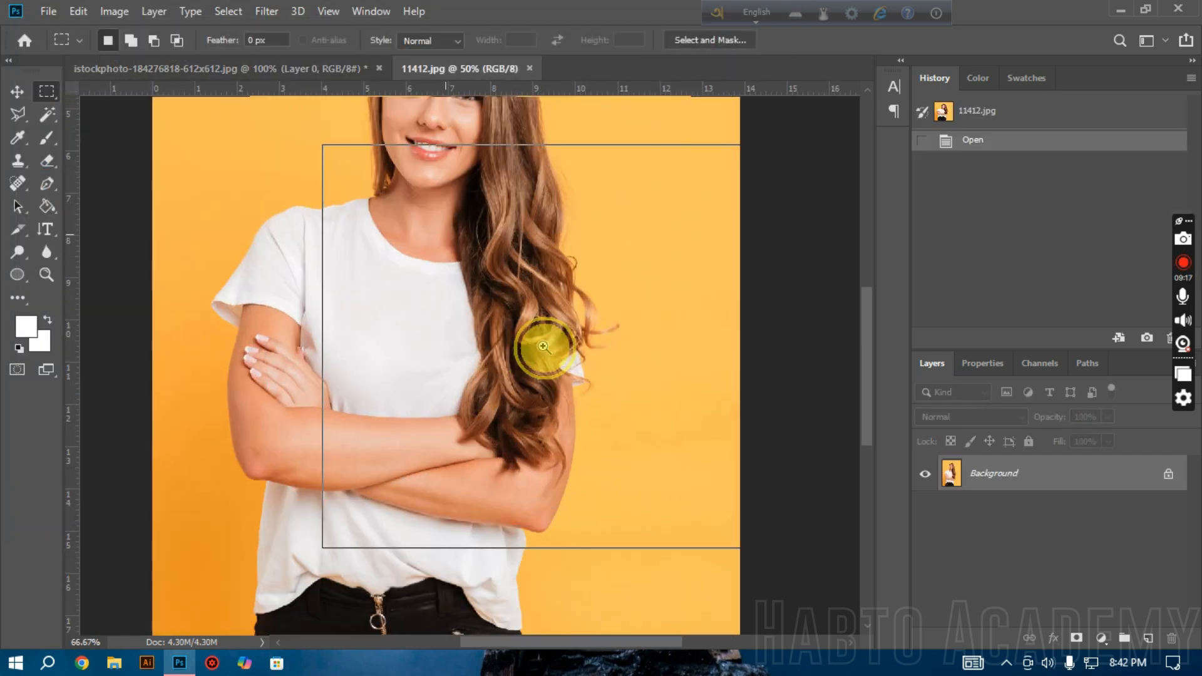
Step: Examine the loose curls and fine strands along the hair's outer edge against the yellow background
ctrl+click(544, 348)
ctrl+click(545, 348)
scroll(548, 351, right, 3)
scroll(624, 338, up, 2)
scroll(624, 338, right, 2)
ctrl+click(472, 340)
ctrl+click(469, 344)
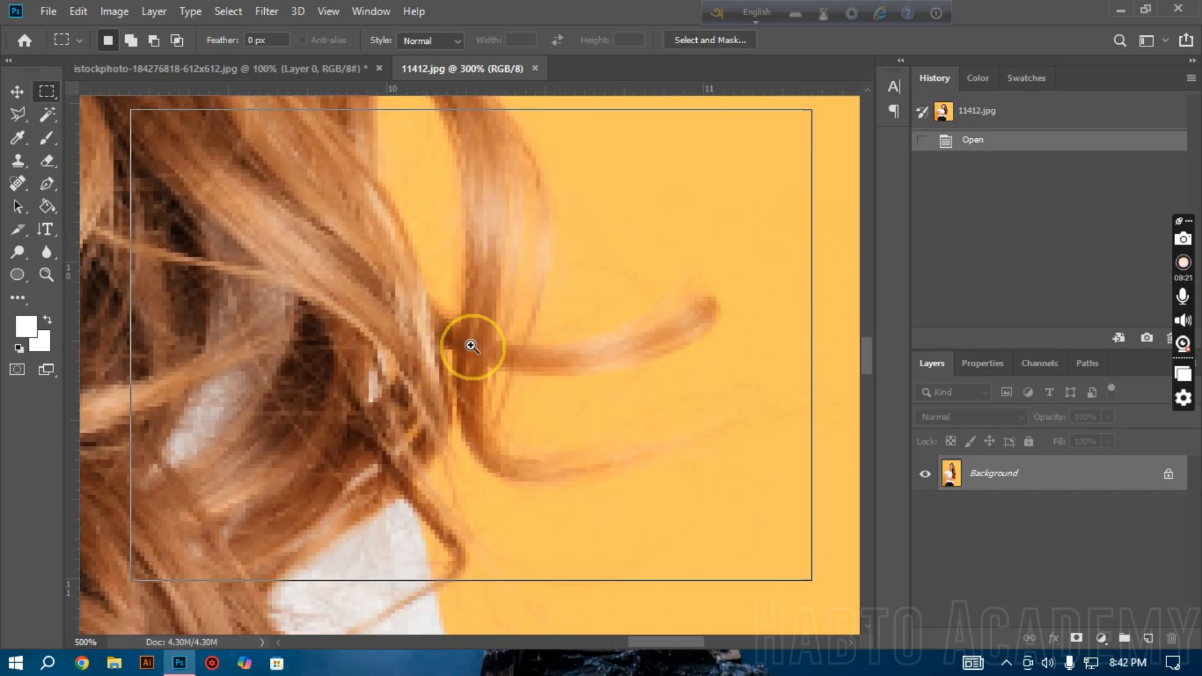
ctrl+click(471, 343)
scroll(561, 309, up, 3)
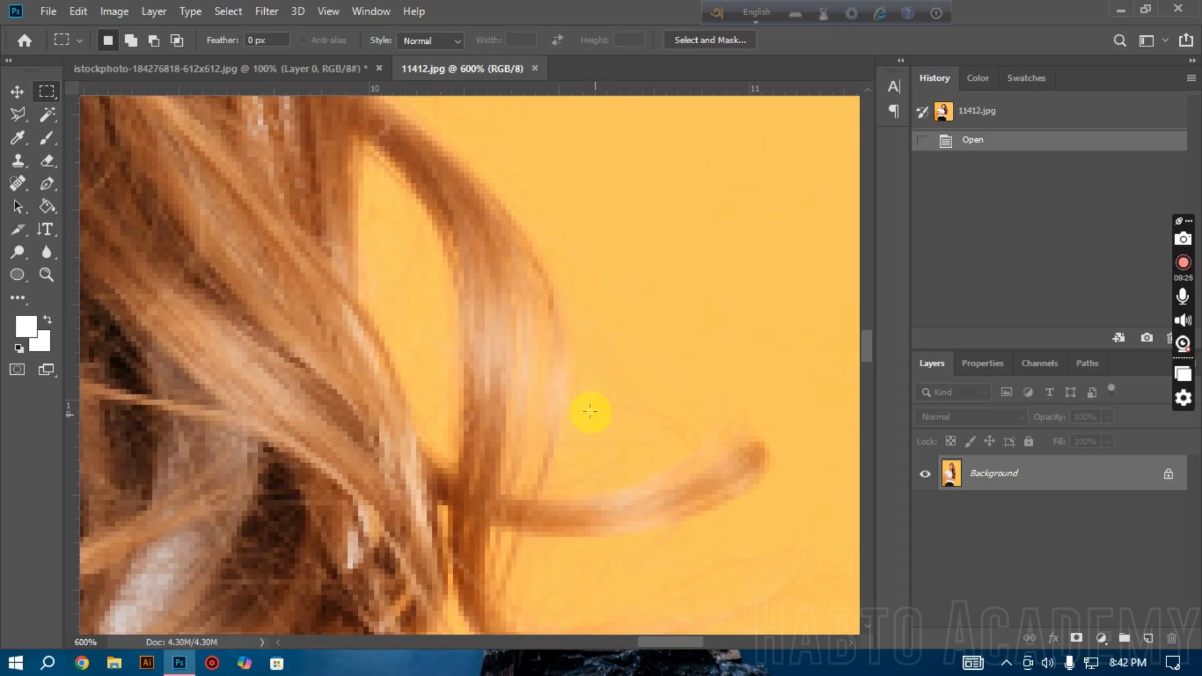
ctrl+alt+click(551, 410)
ctrl+alt+click(539, 411)
ctrl+alt+click(539, 411)
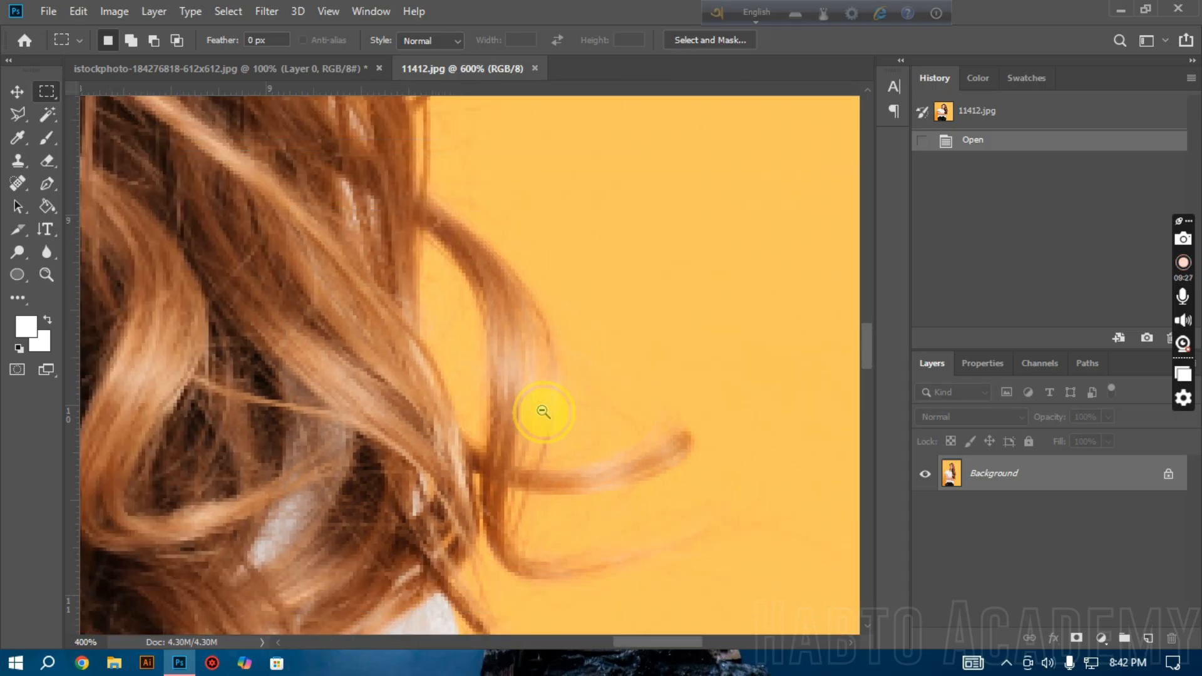
ctrl+alt+click(543, 411)
ctrl+alt+click(543, 411)
ctrl+alt+click(545, 410)
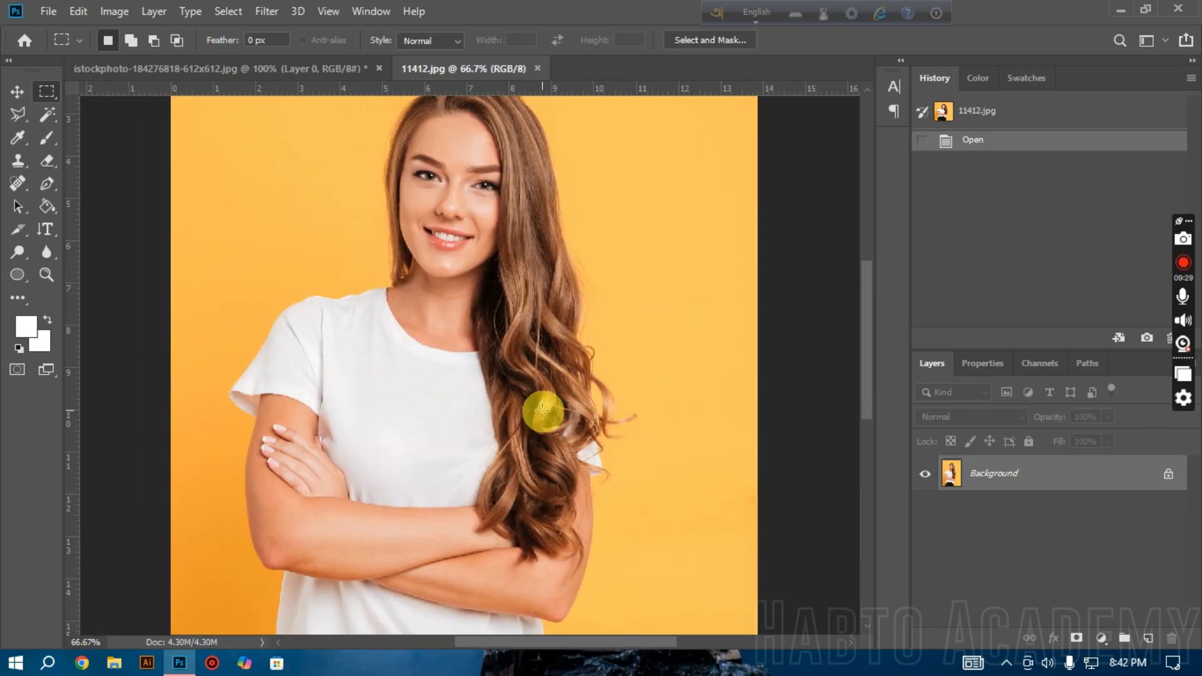
ctrl+click(604, 331)
ctrl+click(615, 326)
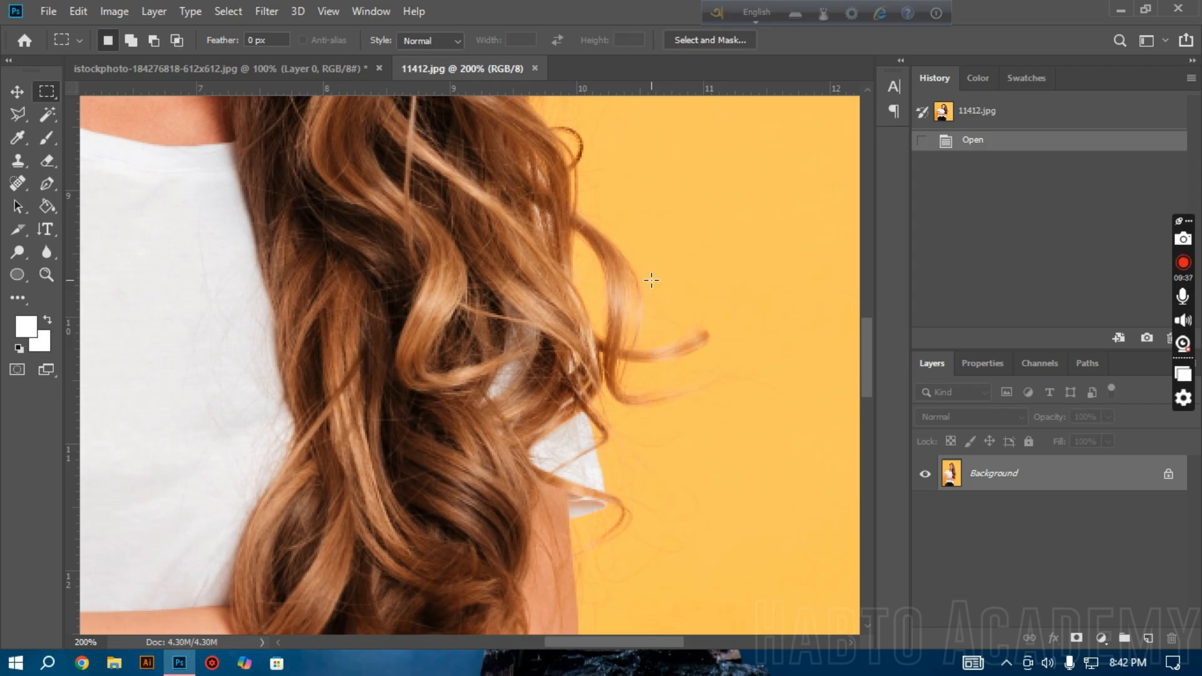
ctrl+alt+click(603, 316)
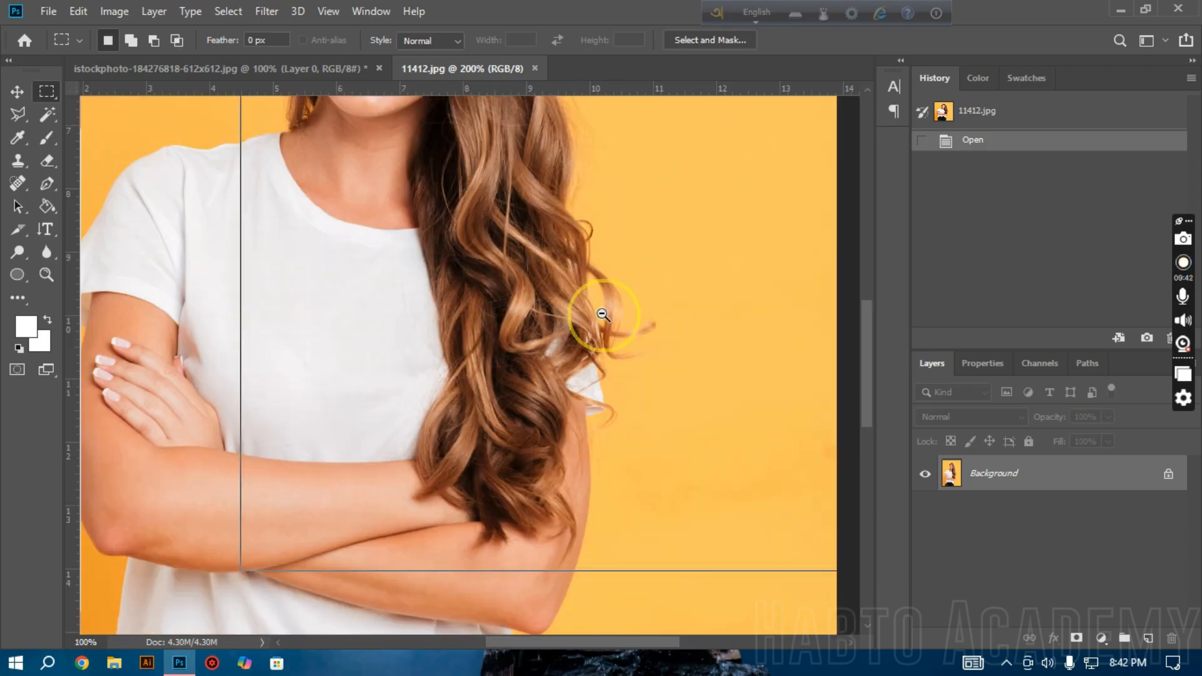
ctrl+alt+click(605, 290)
ctrl+alt+click(611, 294)
scroll(666, 403, down, 4)
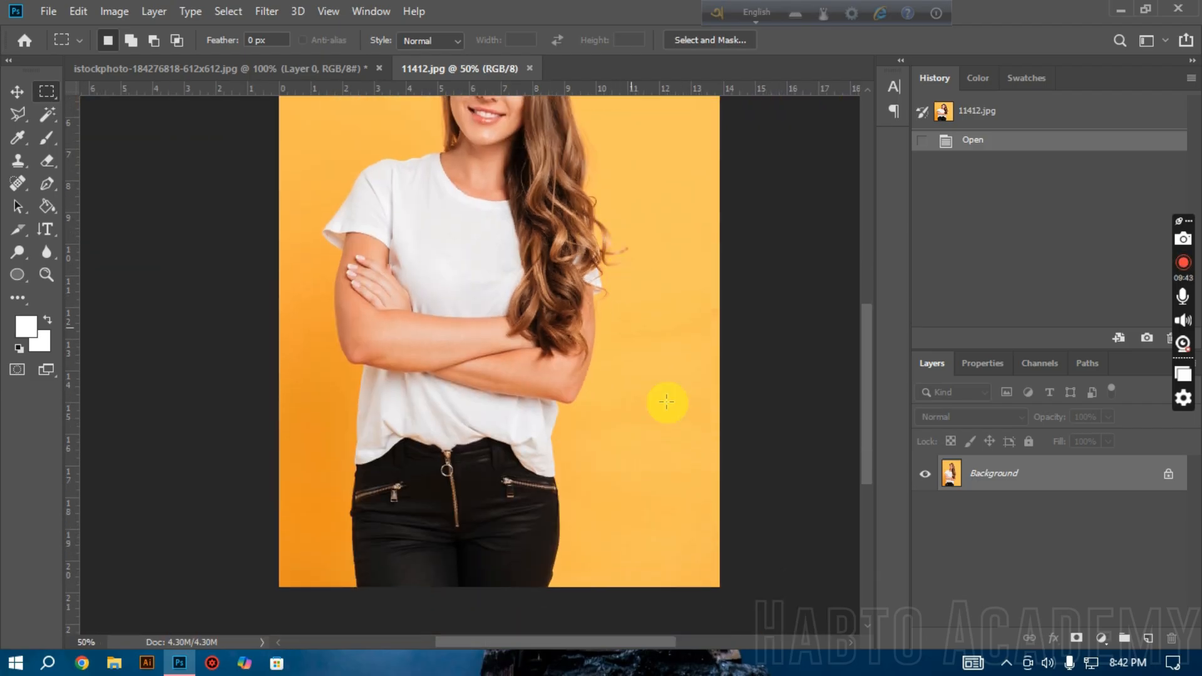
Step: Start Select and Mask on the portrait and set the preview transparency to 14%
scroll(670, 408, up, 4)
click(708, 43)
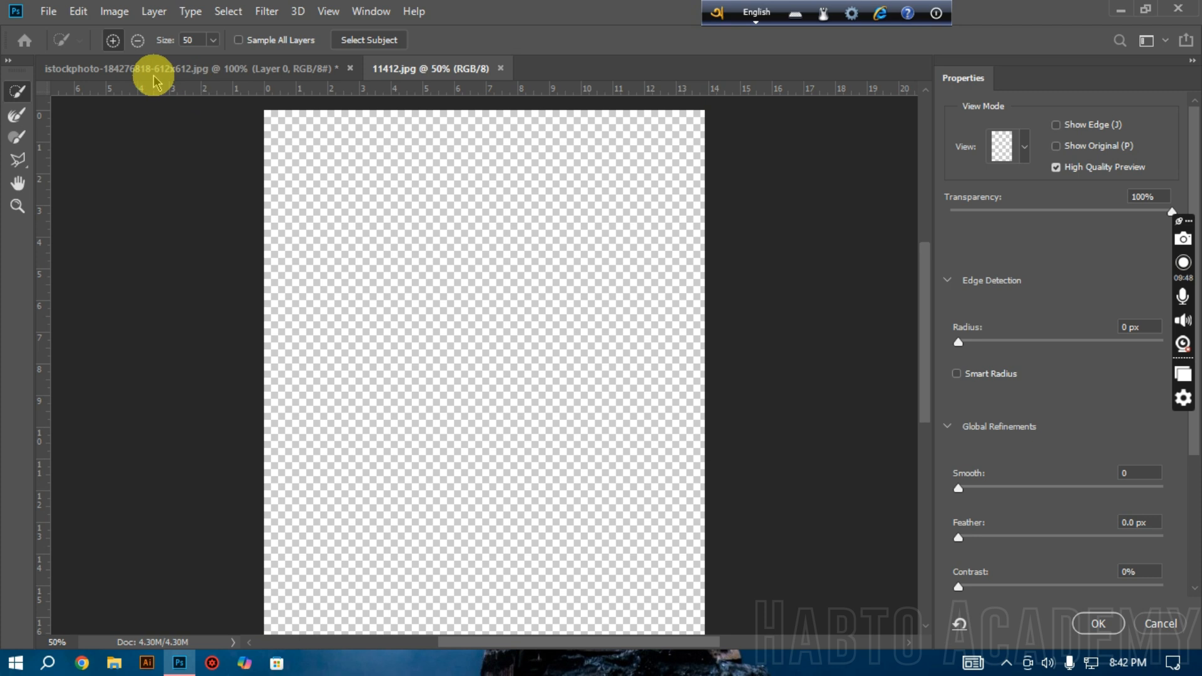
drag(1171, 212, 1031, 212)
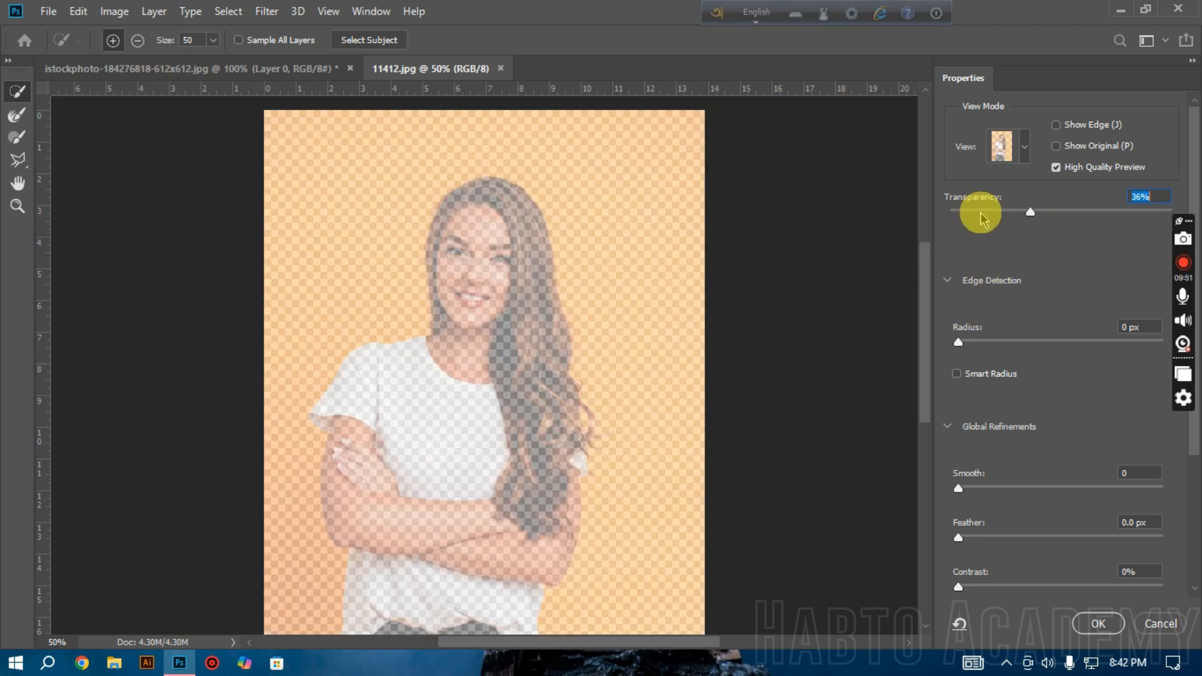
click(981, 212)
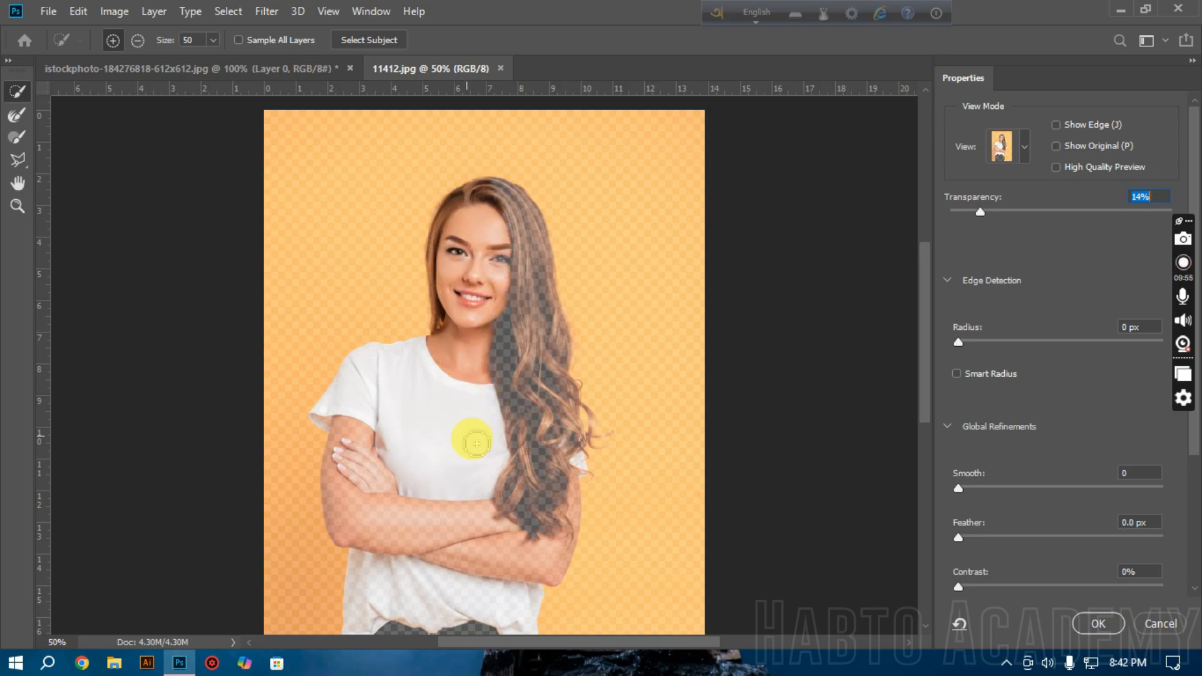
Step: Select the woman's hair, arms, shirt and trousers with the Quick Selection tool
mouse_move(525, 307)
mouse_down()
mouse_move(518, 194)
mouse_move(532, 457)
mouse_move(549, 337)
mouse_move(536, 533)
mouse_up()
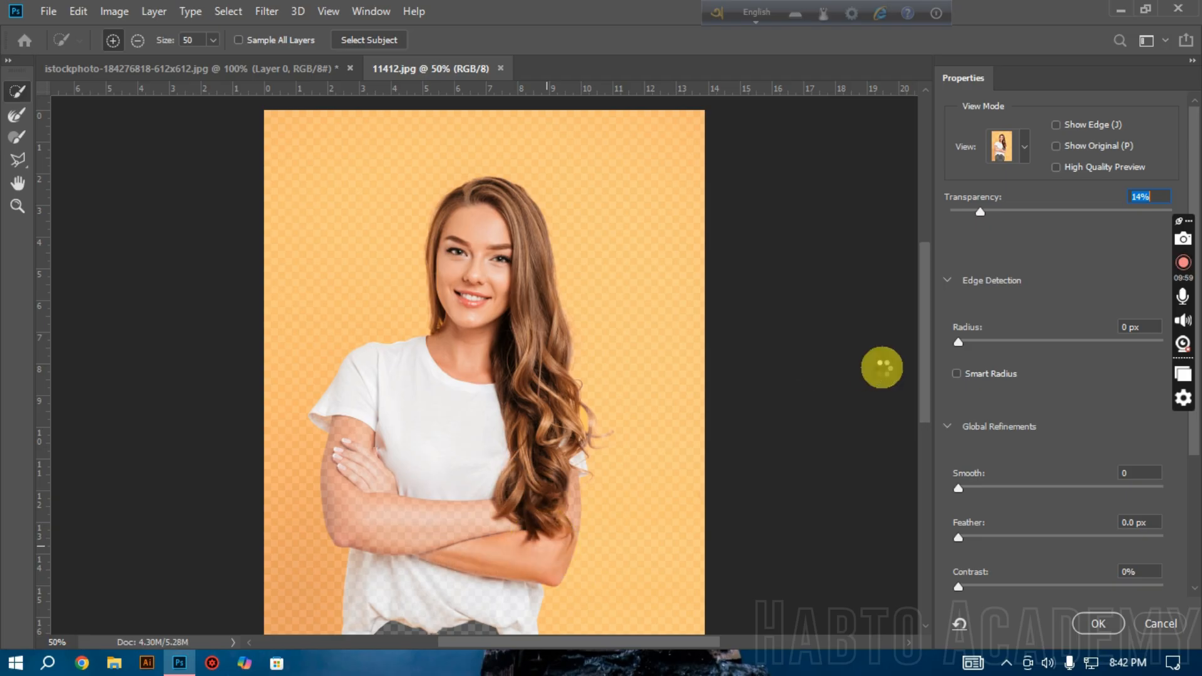
scroll(932, 392, down, 3)
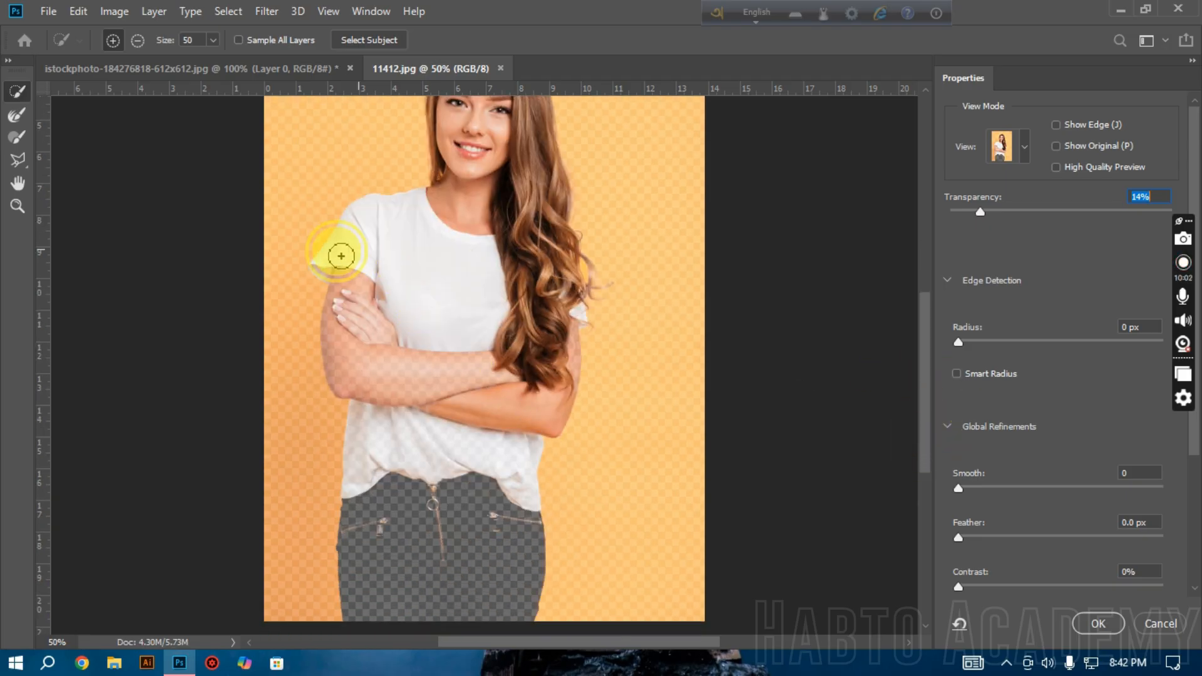
mouse_move(357, 274)
mouse_down()
mouse_move(429, 418)
mouse_move(411, 542)
mouse_move(443, 582)
mouse_move(466, 584)
mouse_move(482, 503)
mouse_up()
mouse_move(562, 323)
mouse_down()
mouse_move(550, 354)
mouse_move(570, 303)
mouse_move(554, 265)
mouse_up()
Step: Reduce the Quick Selection brush size to 10 and add the loose curl and its protruding strands to the selection
ctrl+click(621, 241)
ctrl+click(621, 241)
ctrl+click(611, 263)
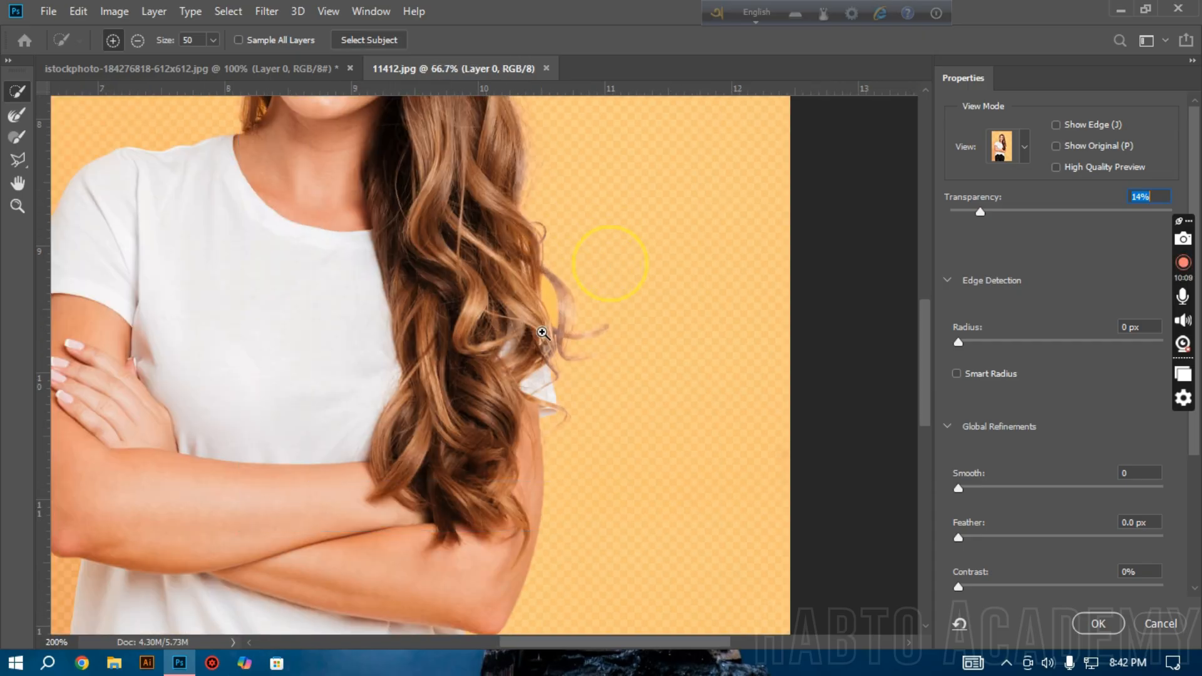
ctrl+click(537, 337)
mouse_move(476, 278)
mouse_down()
mouse_move(400, 257)
mouse_move(409, 304)
mouse_move(394, 187)
mouse_move(457, 271)
mouse_up()
key(bracketleft)
key(bracketleft)
key(bracketleft)
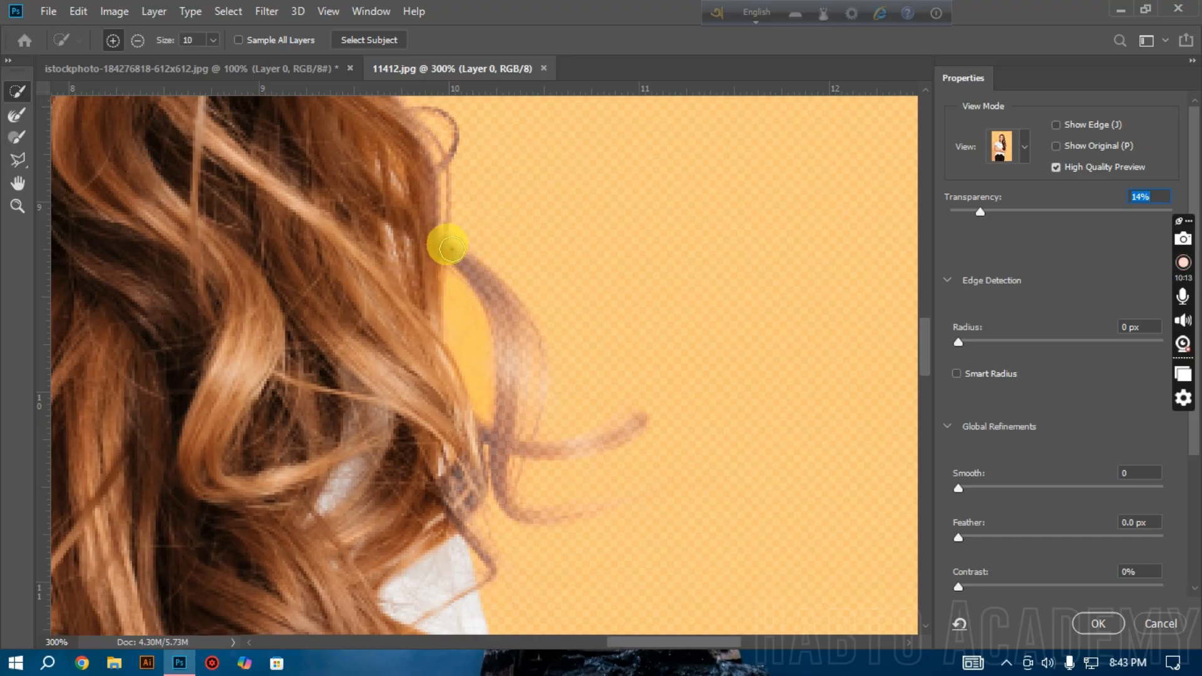
mouse_move(455, 255)
mouse_down()
mouse_move(508, 345)
mouse_move(509, 498)
mouse_move(548, 520)
mouse_move(637, 526)
mouse_move(659, 502)
mouse_move(567, 506)
mouse_move(526, 452)
mouse_move(596, 452)
mouse_move(636, 419)
mouse_up()
Step: Subtract the background gap between the loose curl and the main hair with the Polygonal Lasso tool
click(17, 160)
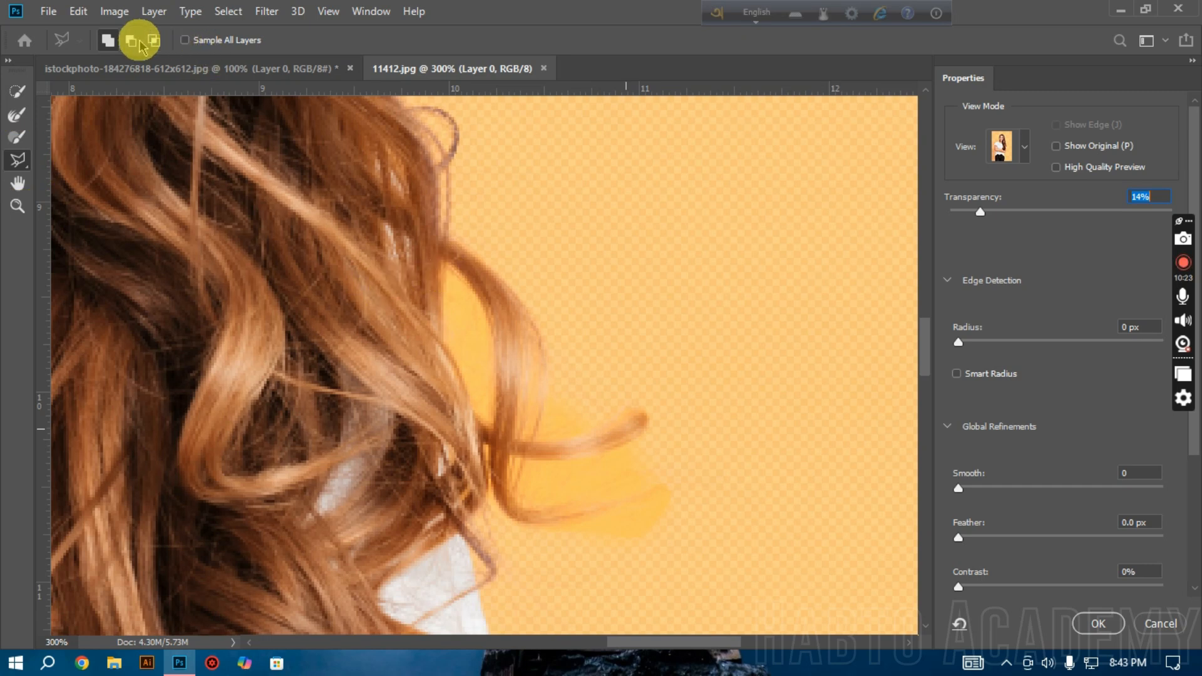
click(130, 41)
click(446, 259)
click(464, 273)
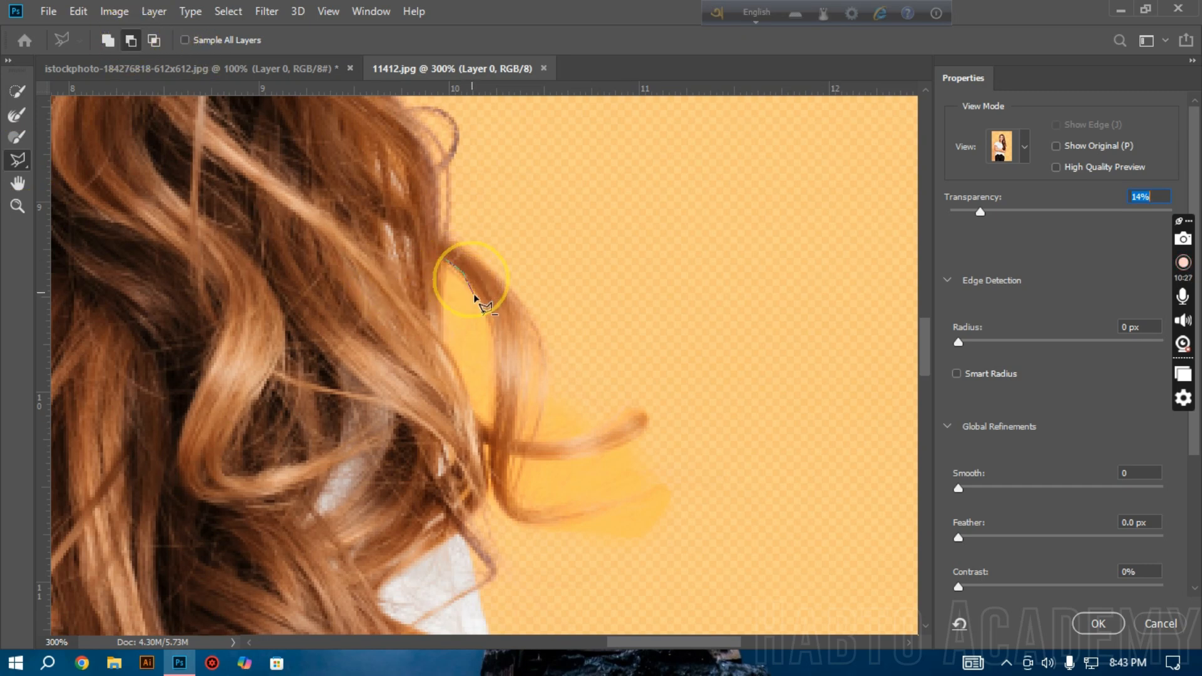
click(493, 339)
click(494, 388)
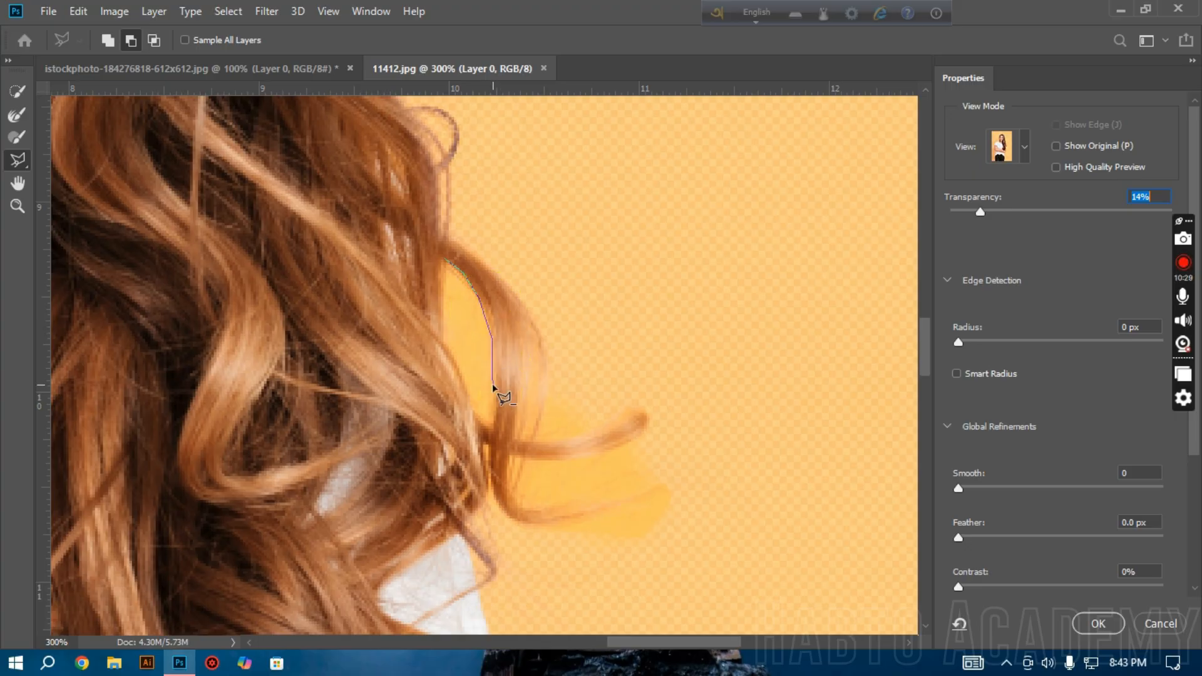
click(495, 387)
click(494, 421)
click(493, 428)
click(476, 417)
click(460, 370)
click(451, 349)
click(456, 278)
click(448, 260)
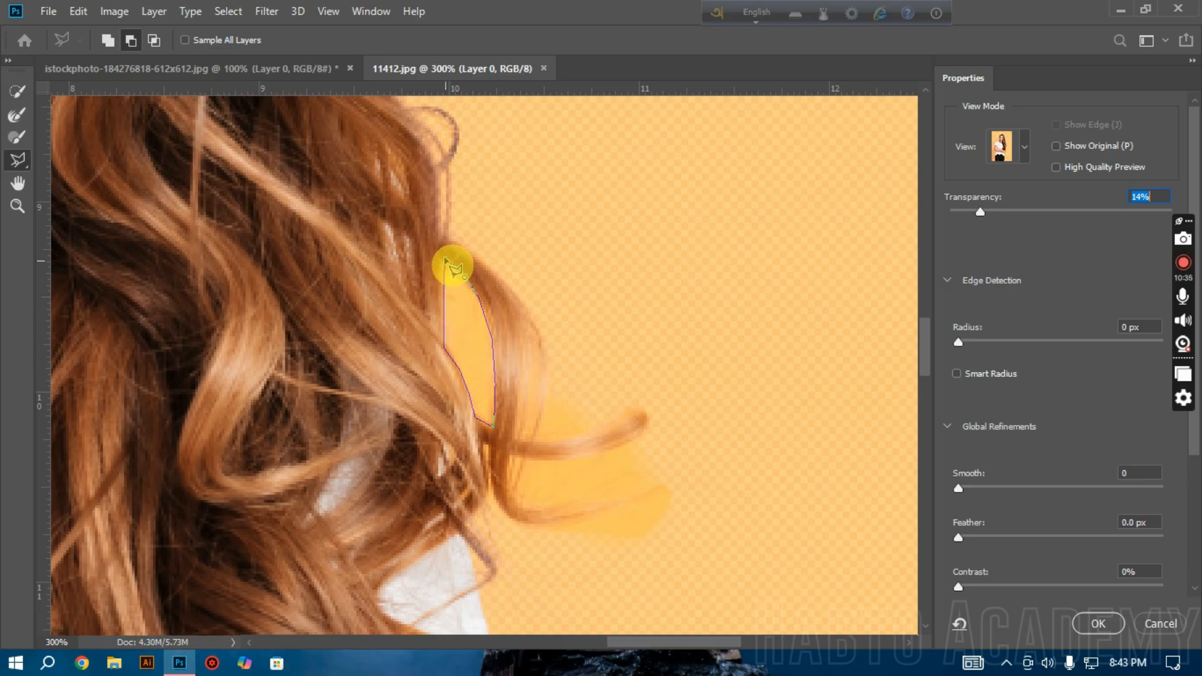
Step: Subtract the background areas above, between and below the two protruding hair strands with the Polygonal Lasso
click(534, 442)
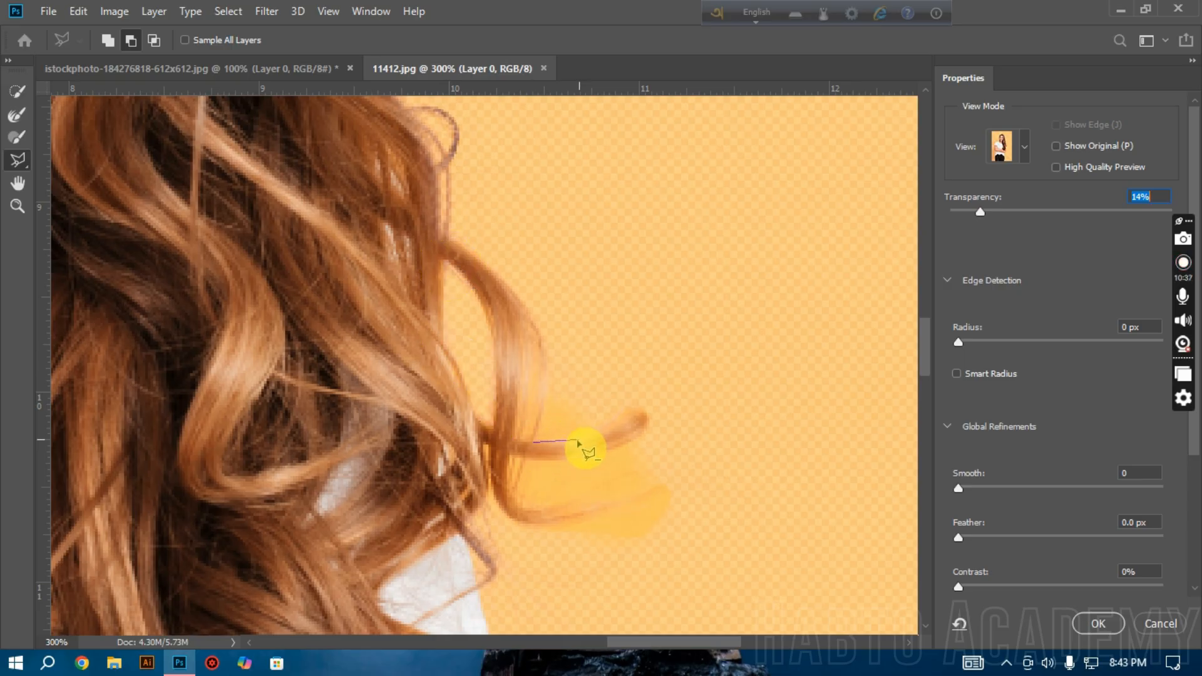
click(590, 435)
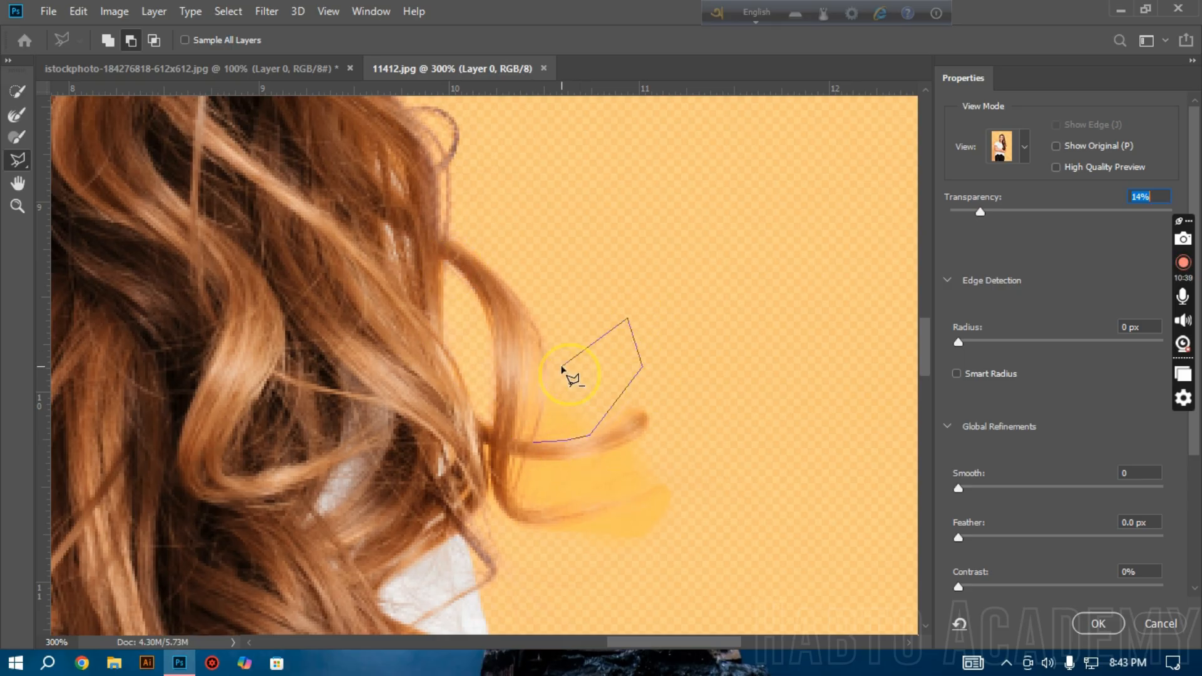
mouse_move(596, 459)
mouse_down()
mouse_move(513, 458)
mouse_move(514, 490)
mouse_move(542, 513)
mouse_up()
drag(662, 491, 684, 486)
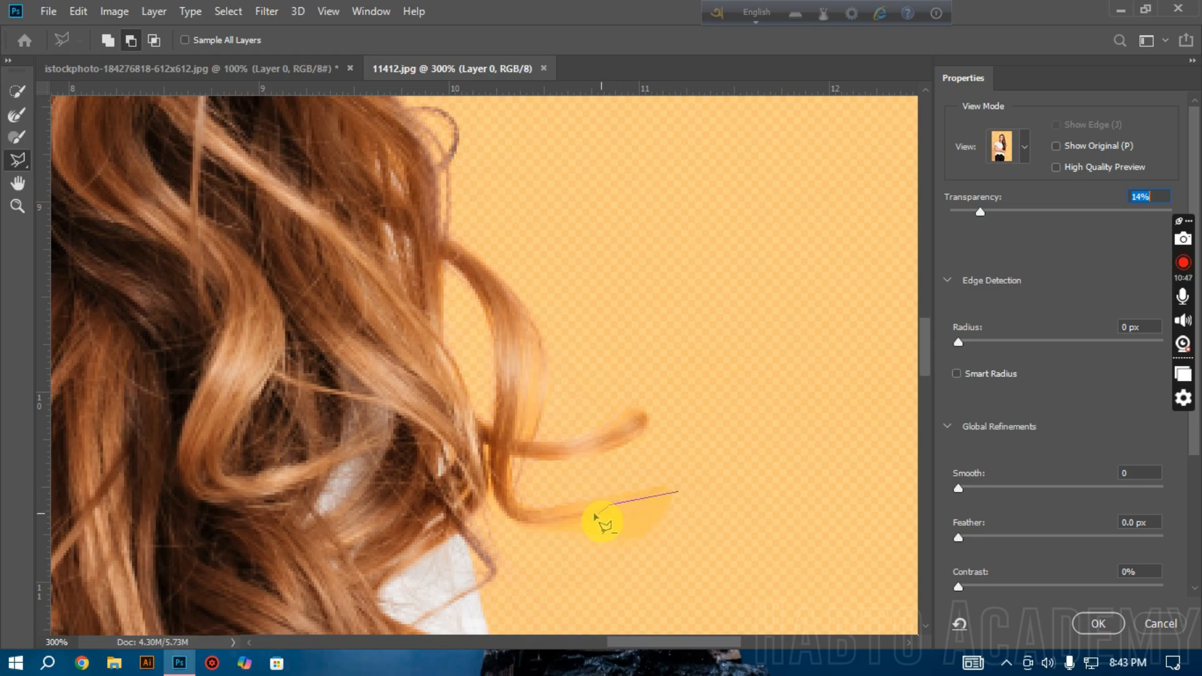
click(536, 524)
click(547, 558)
click(711, 568)
double_click(750, 518)
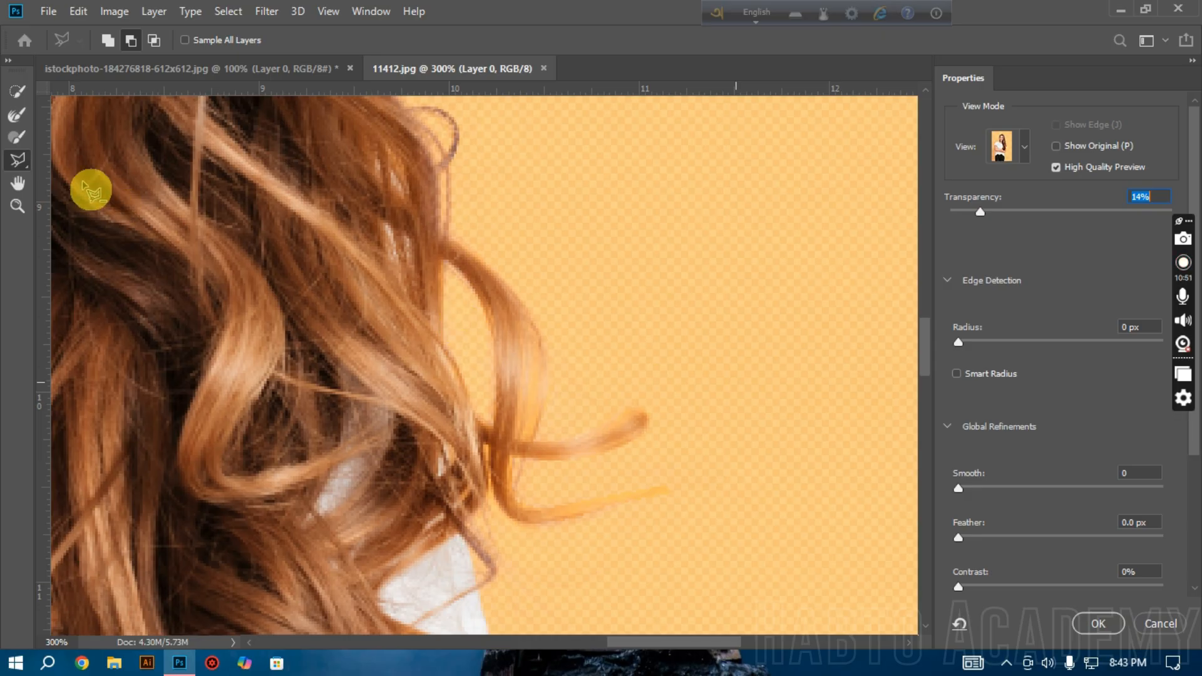
Step: Try the Refine Edge Brush on the loose curl, then brush over it in subtract mode to restore the original edge
click(16, 118)
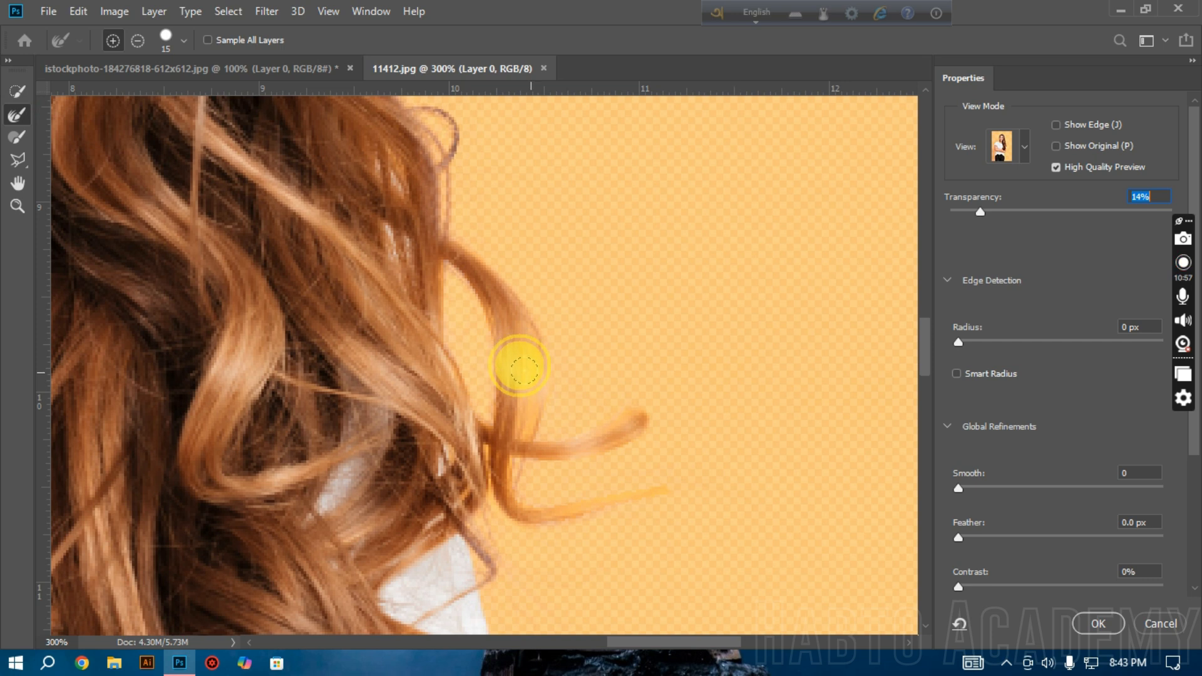
mouse_move(520, 382)
mouse_down()
mouse_move(502, 411)
mouse_move(516, 381)
mouse_move(510, 423)
mouse_move(517, 361)
mouse_up()
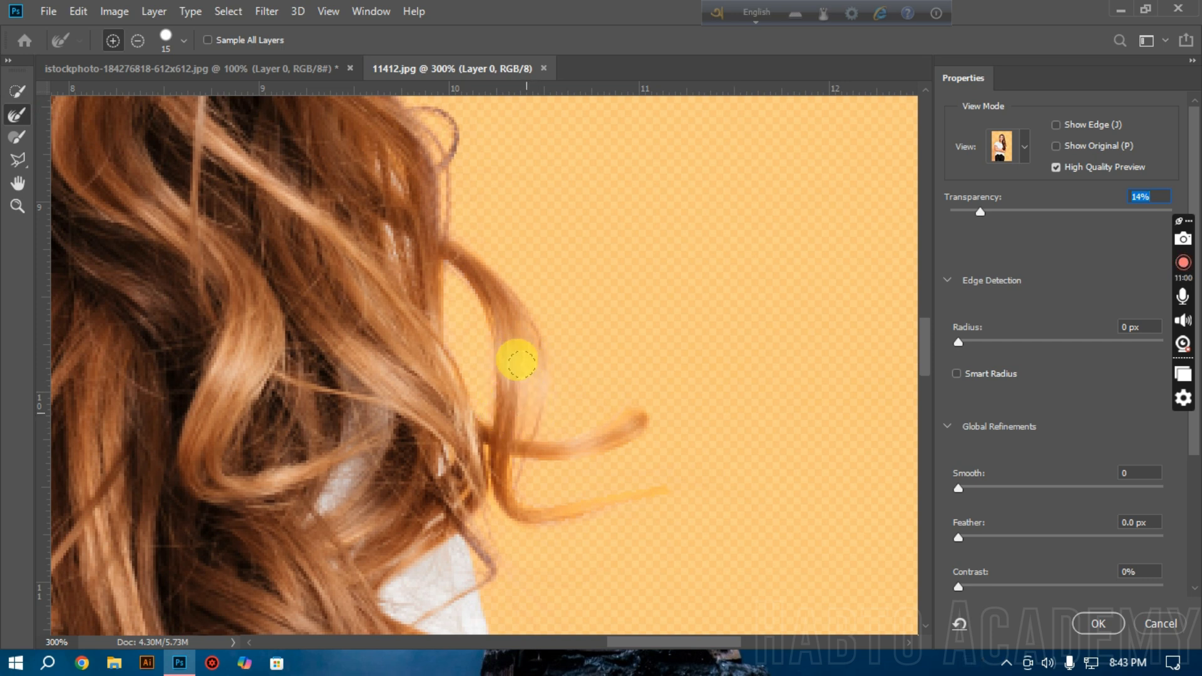
click(138, 40)
mouse_move(510, 357)
mouse_down()
mouse_move(496, 403)
mouse_move(524, 374)
mouse_move(524, 413)
mouse_up()
Step: Set the preview transparency to 57% and refine the loose curl and protruding strands with the Refine Edge Brush in add mode
drag(980, 212, 1074, 213)
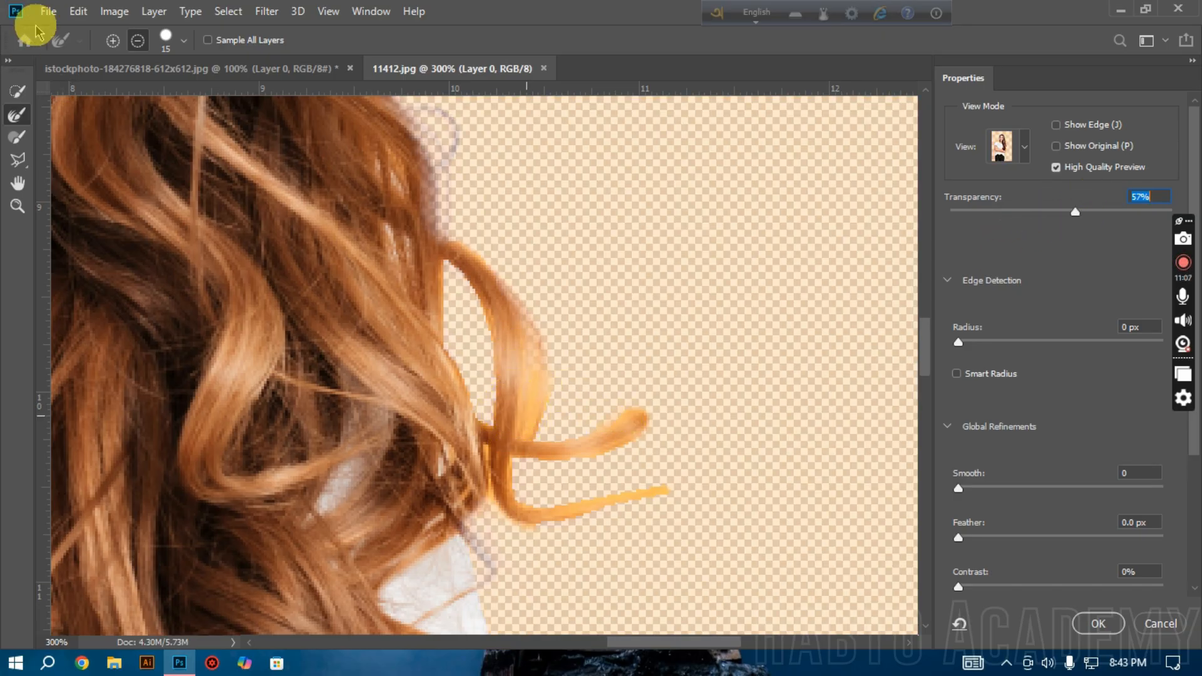
click(113, 40)
mouse_move(523, 386)
mouse_down()
mouse_move(510, 410)
mouse_move(524, 383)
mouse_up()
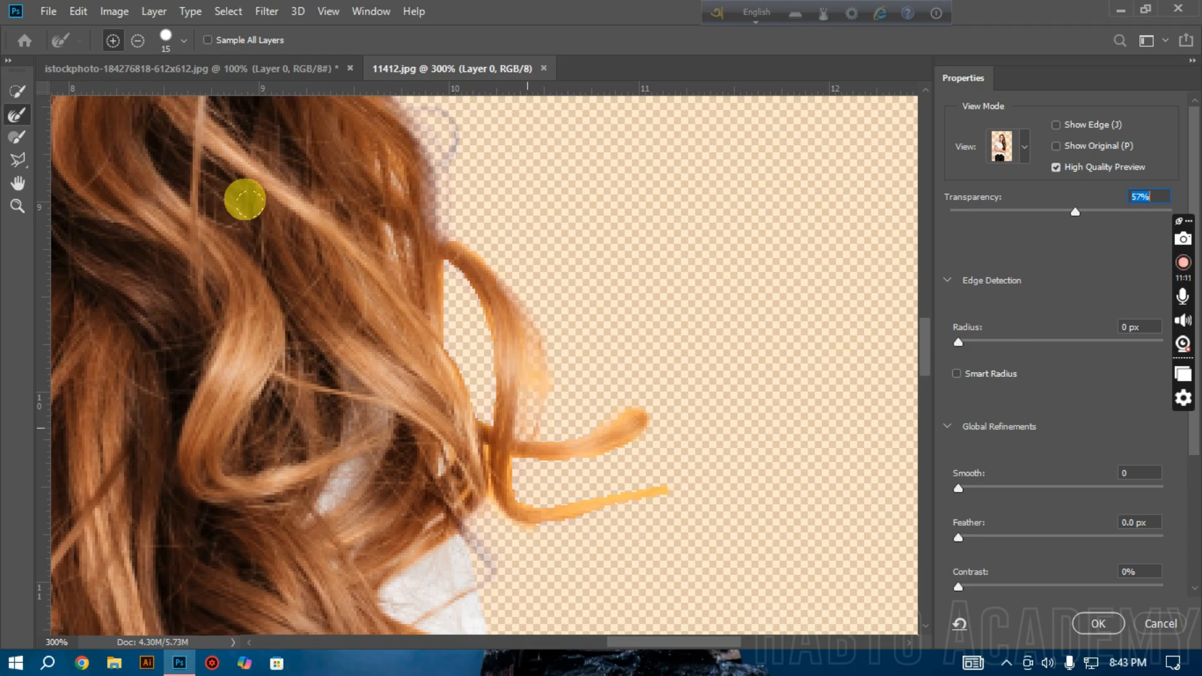
drag(521, 371, 526, 350)
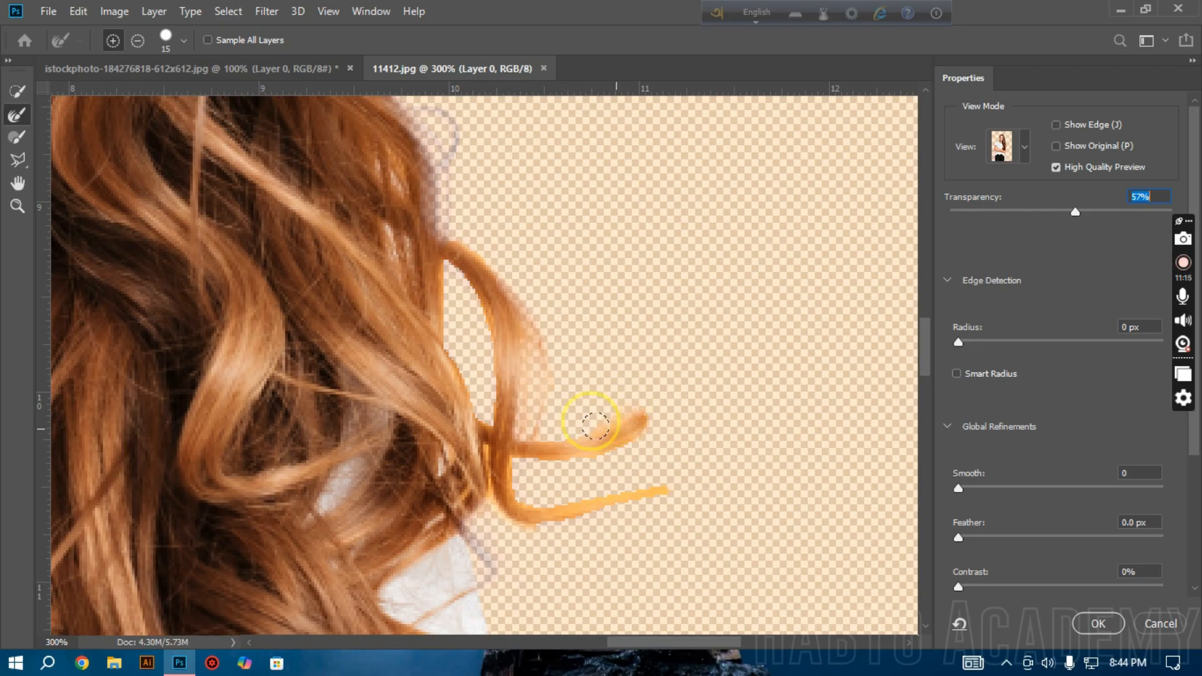
mouse_move(478, 448)
mouse_down()
mouse_move(480, 475)
mouse_move(566, 503)
mouse_up()
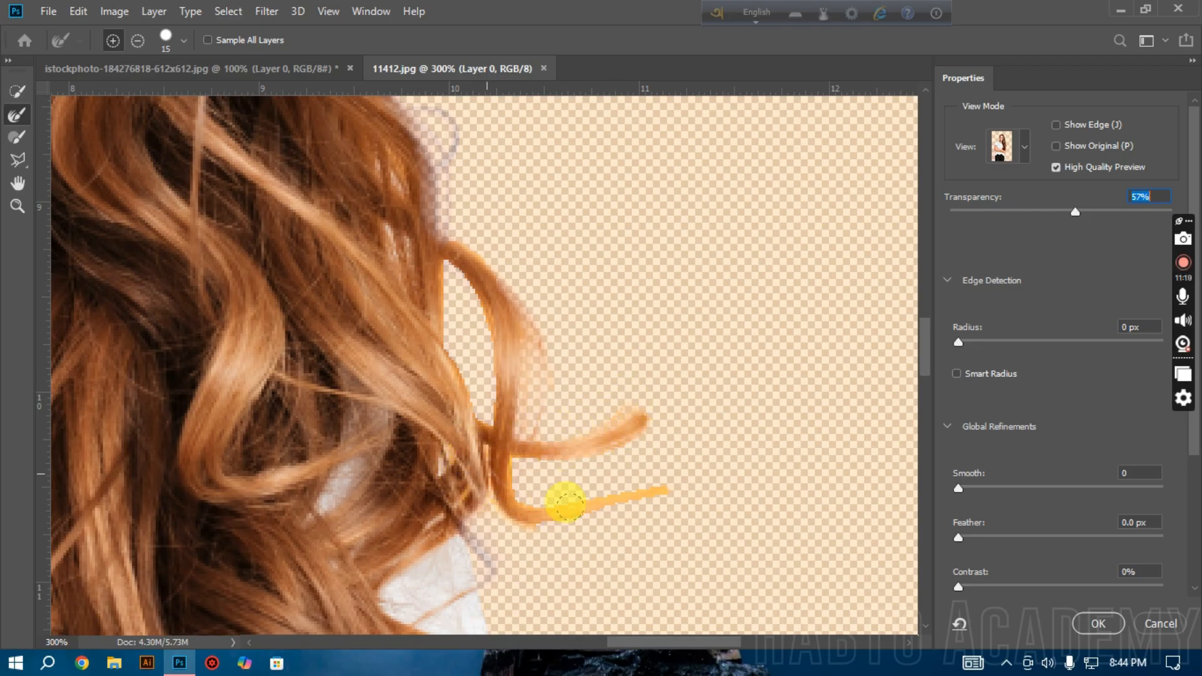
drag(377, 549, 532, 499)
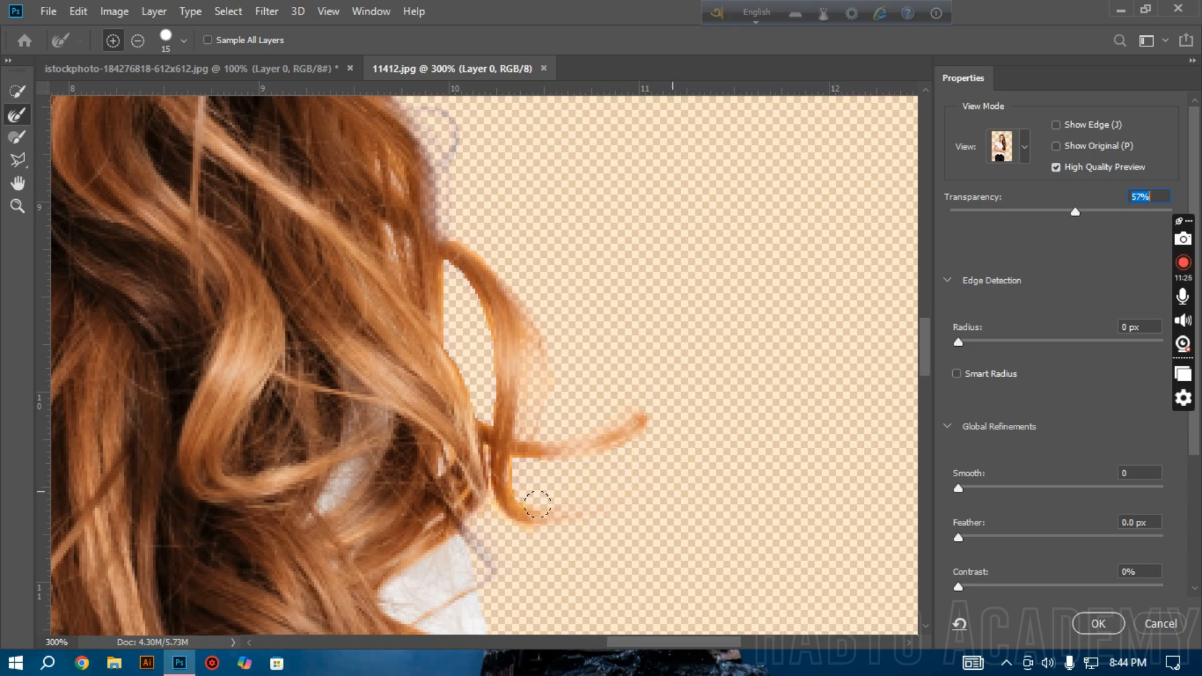
drag(504, 412, 445, 285)
Step: Brush along the top of the loose curl, where it leaves the main hair, with the Refine Edge Brush
alt+click(464, 302)
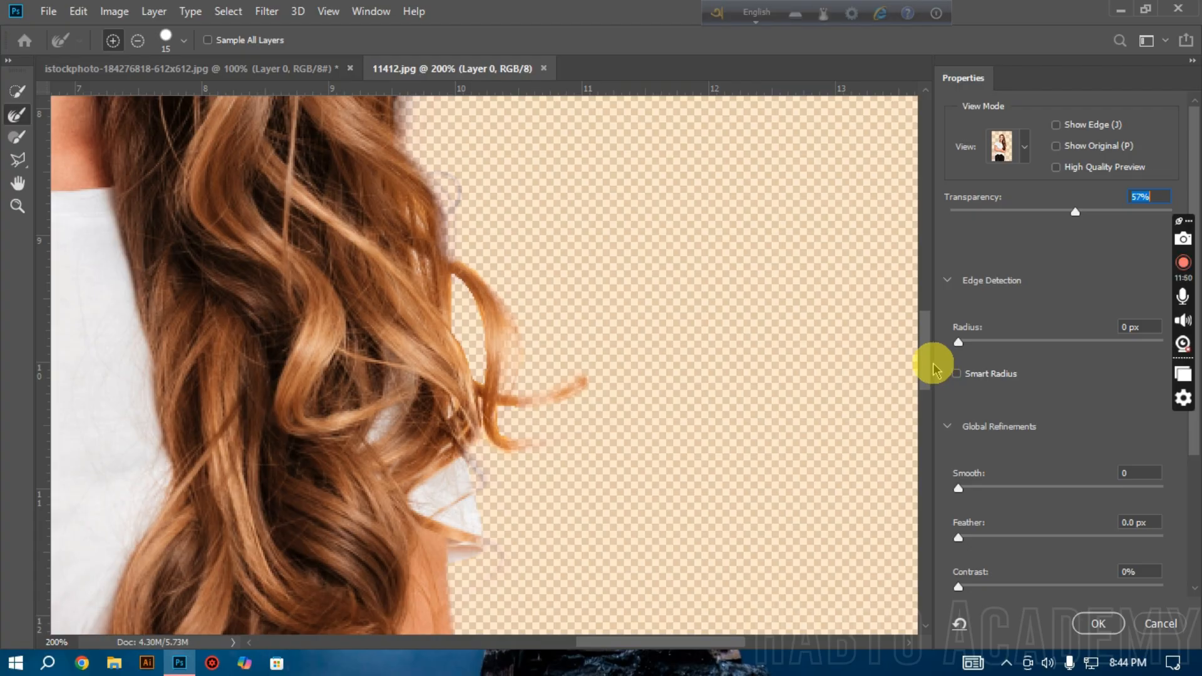
scroll(380, 288, up, 2)
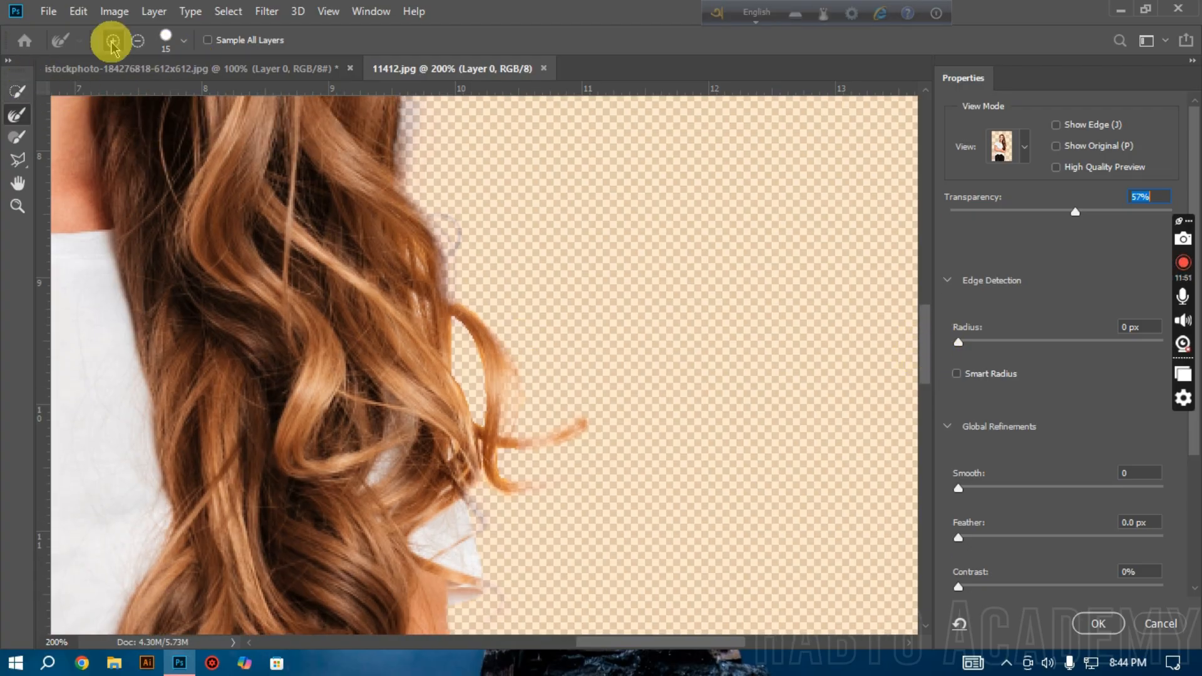
mouse_move(449, 301)
mouse_down()
mouse_move(448, 344)
mouse_move(489, 337)
mouse_up()
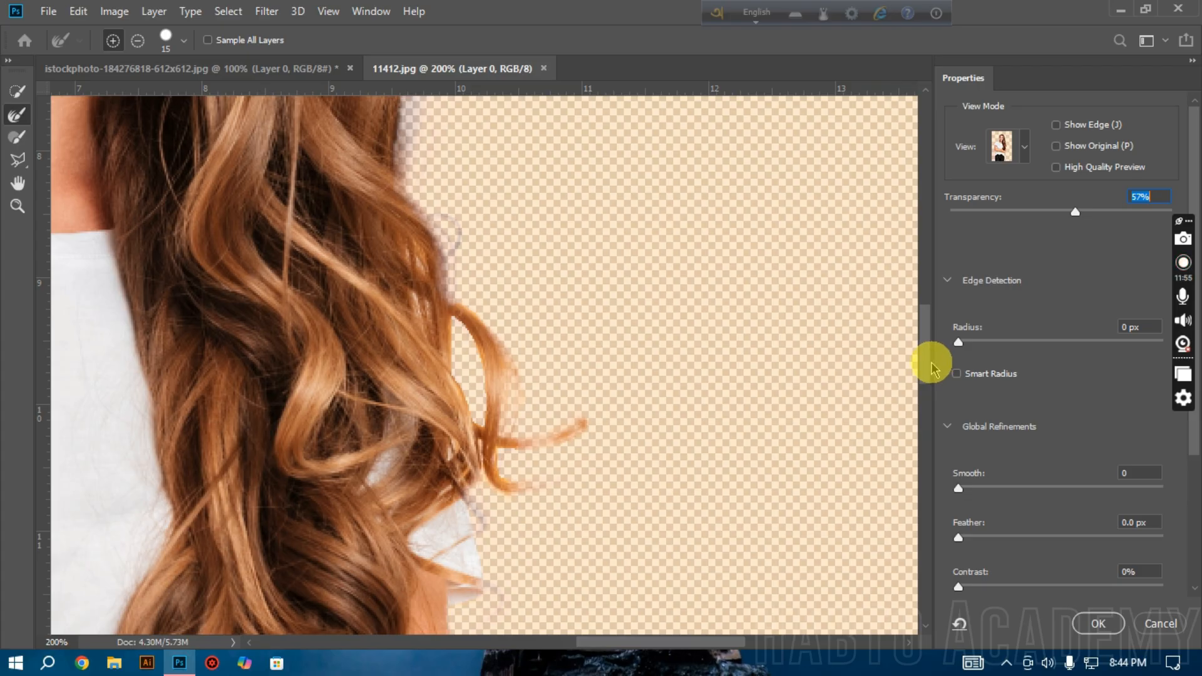
Step: Brush over the hair between the face and neck, above the shirt collar, with the Refine Edge Brush in add mode
scroll(443, 370, down, 3)
alt+click(349, 371)
alt+click(347, 373)
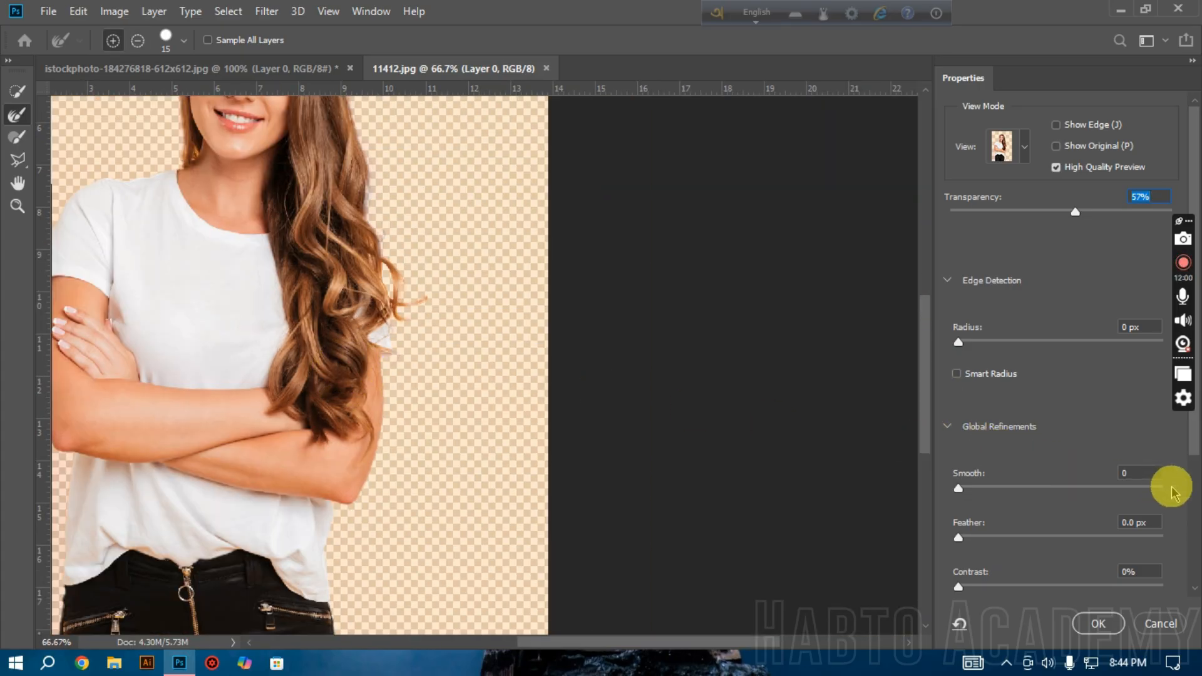
click(168, 148)
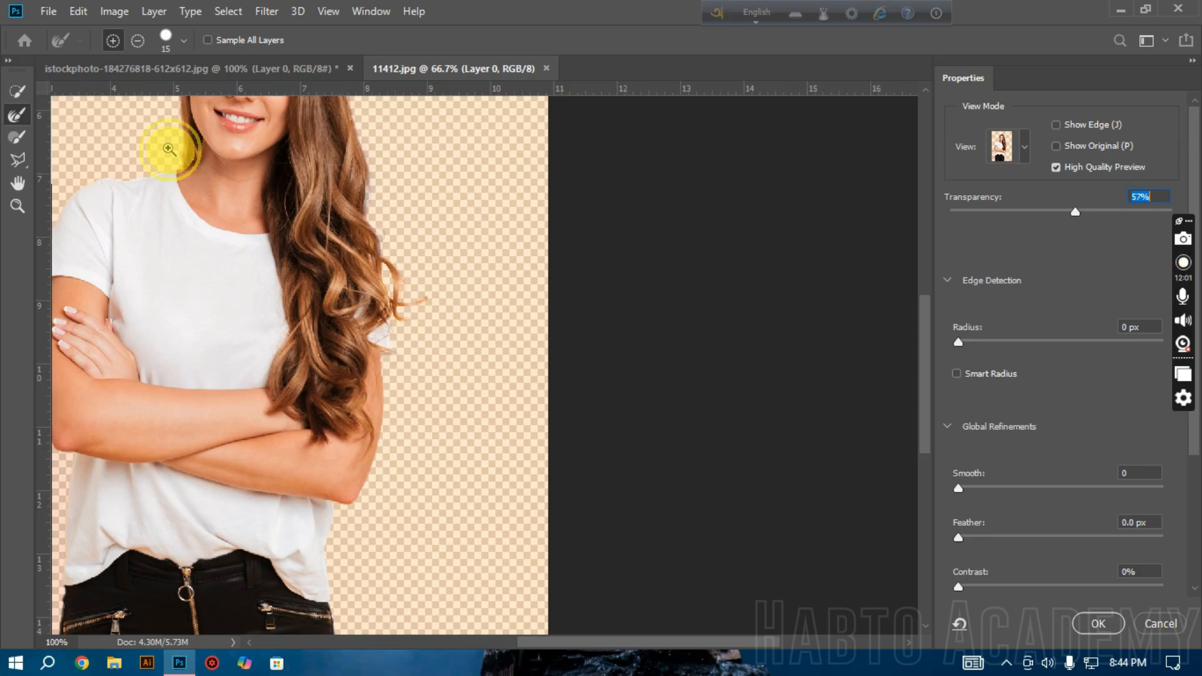
click(169, 148)
click(169, 148)
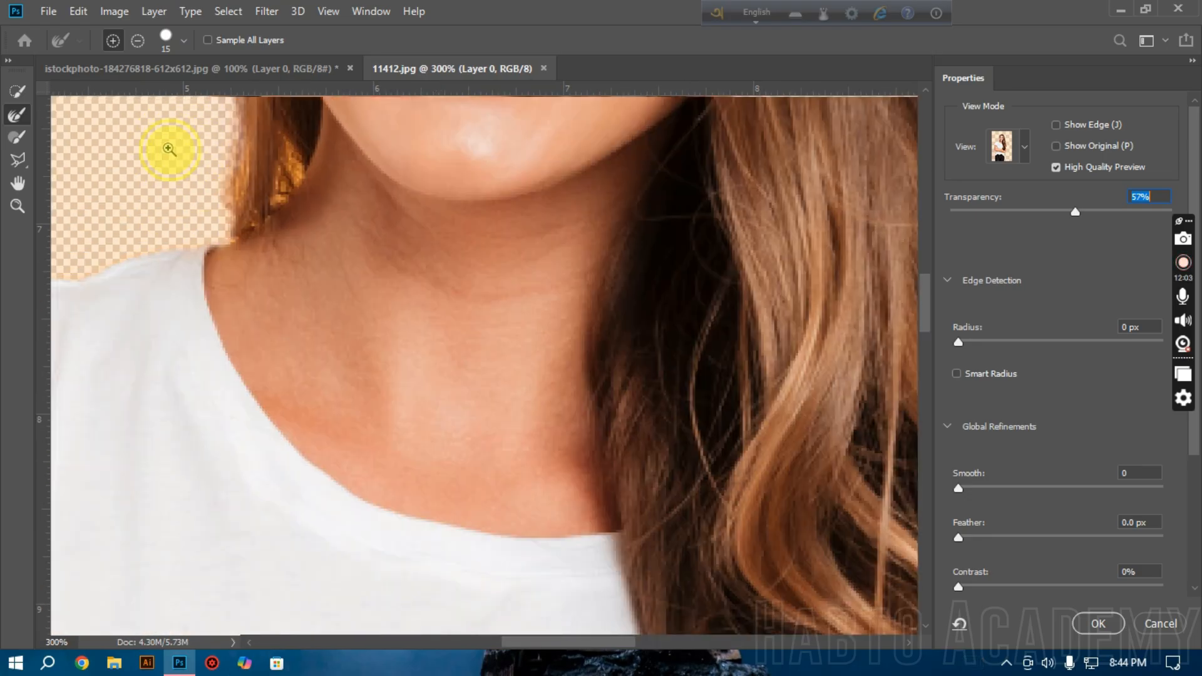
click(169, 149)
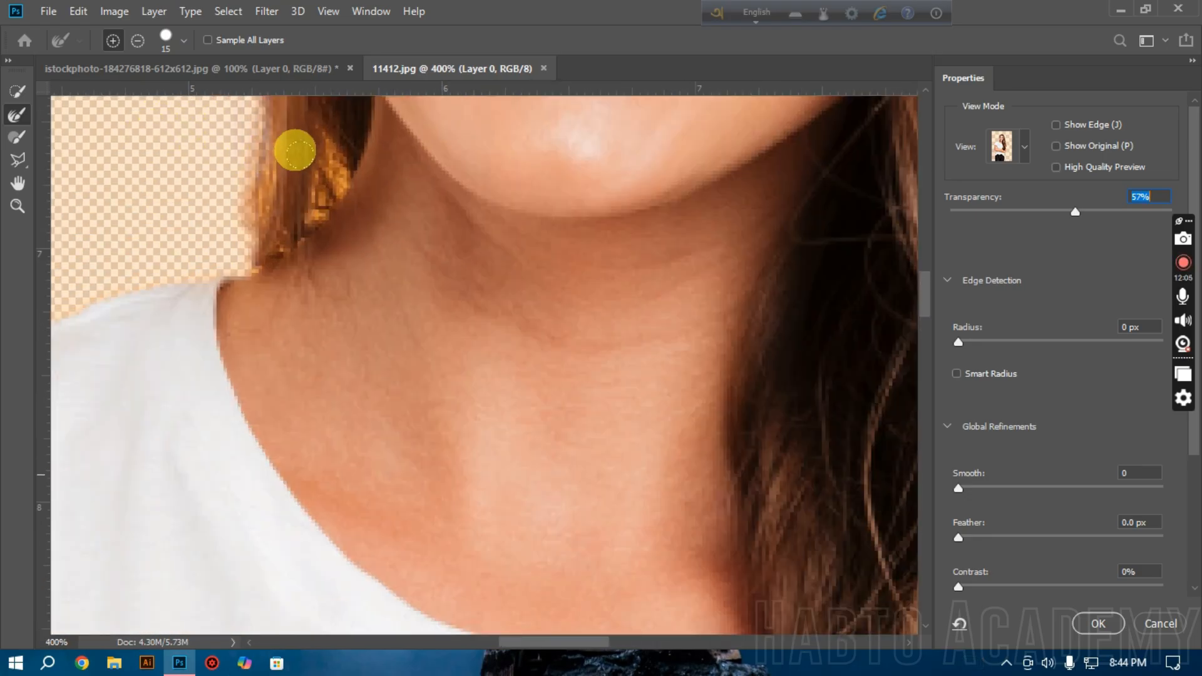
mouse_move(312, 146)
mouse_down()
mouse_move(295, 188)
mouse_move(318, 135)
mouse_move(292, 181)
mouse_move(247, 129)
mouse_move(247, 215)
mouse_move(268, 228)
mouse_up()
Step: Set the global refinements to Smooth 10 and Feather 1 px, and apply the Select and Mask result
alt+click(446, 269)
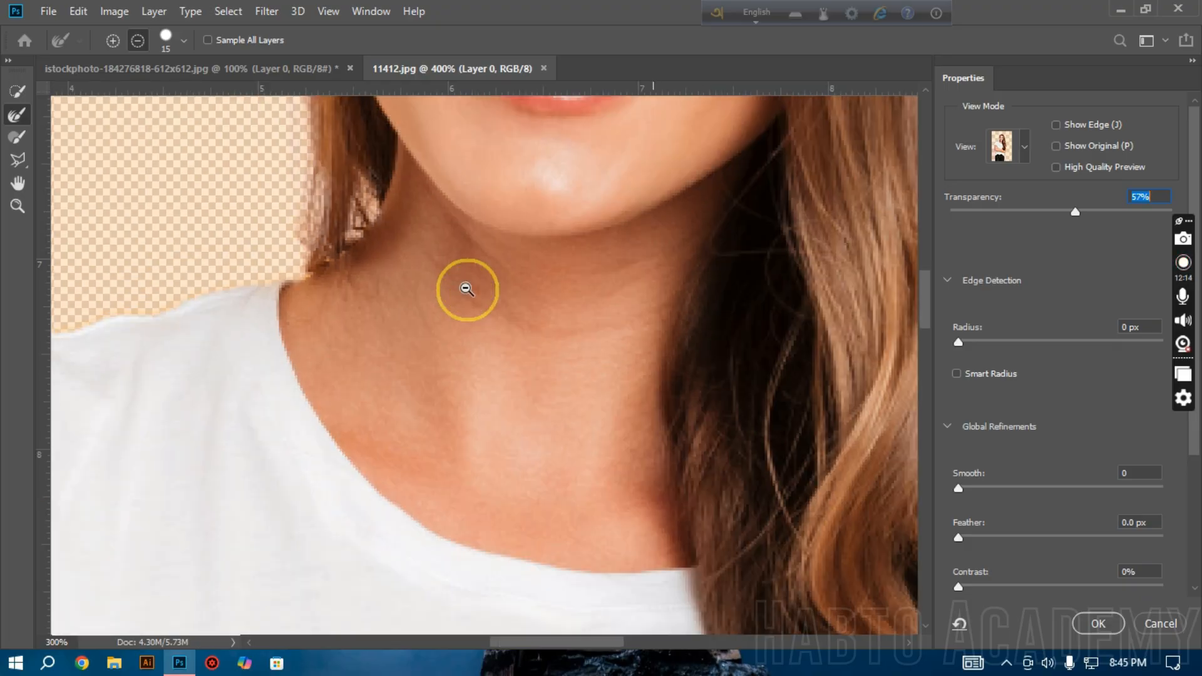
alt+click(467, 289)
alt+click(467, 290)
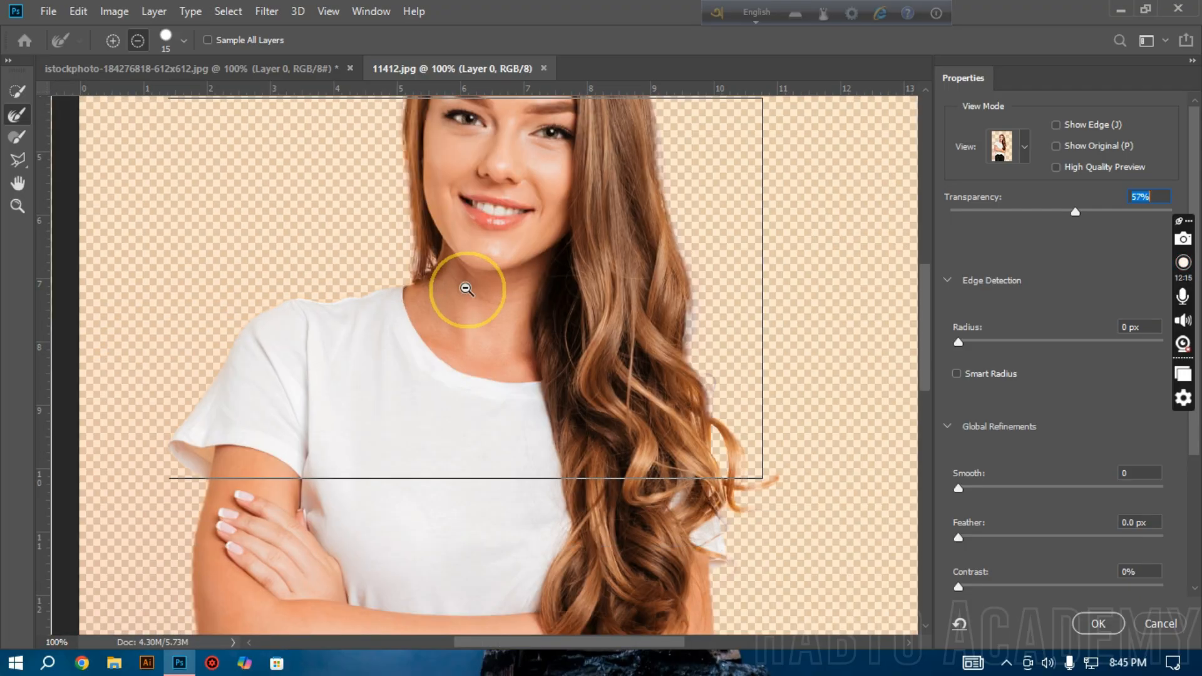
alt+click(467, 290)
alt+click(468, 289)
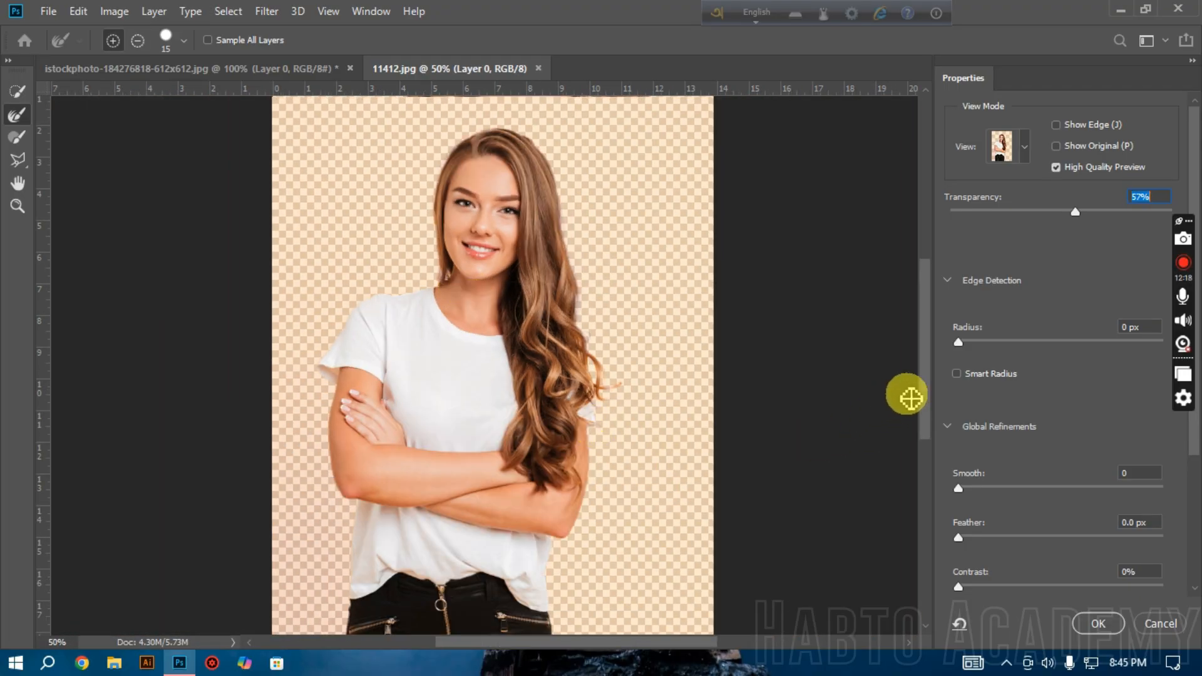
drag(920, 423, 934, 451)
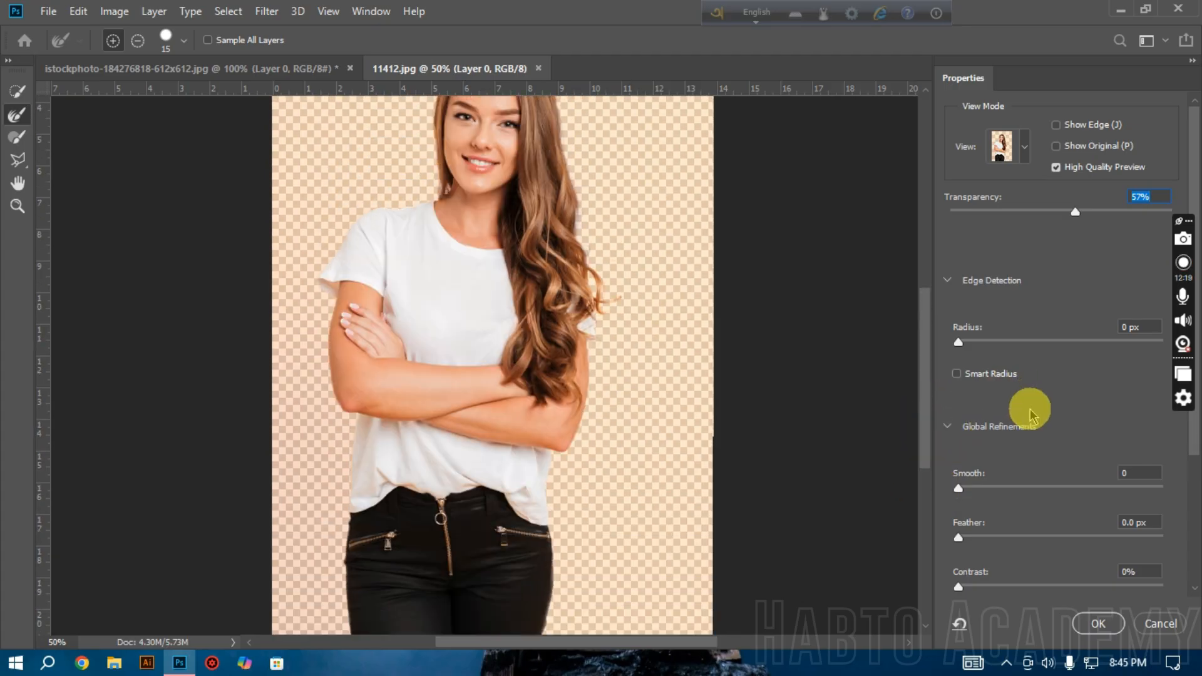
click(1143, 473)
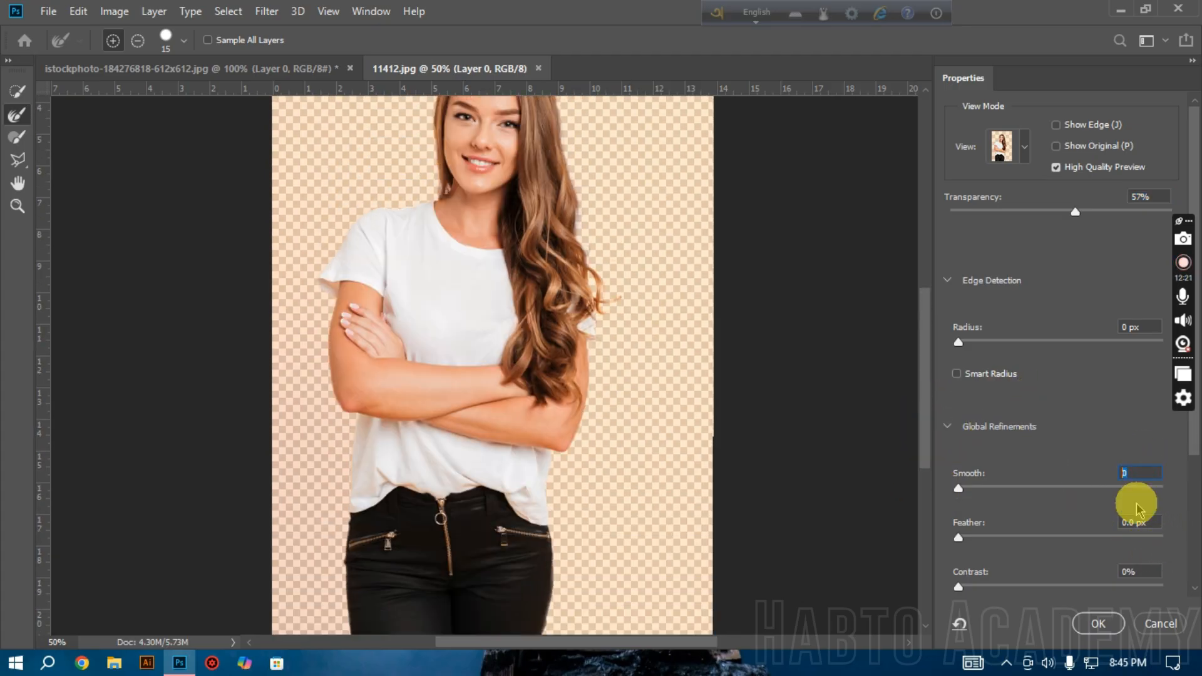
click(1160, 519)
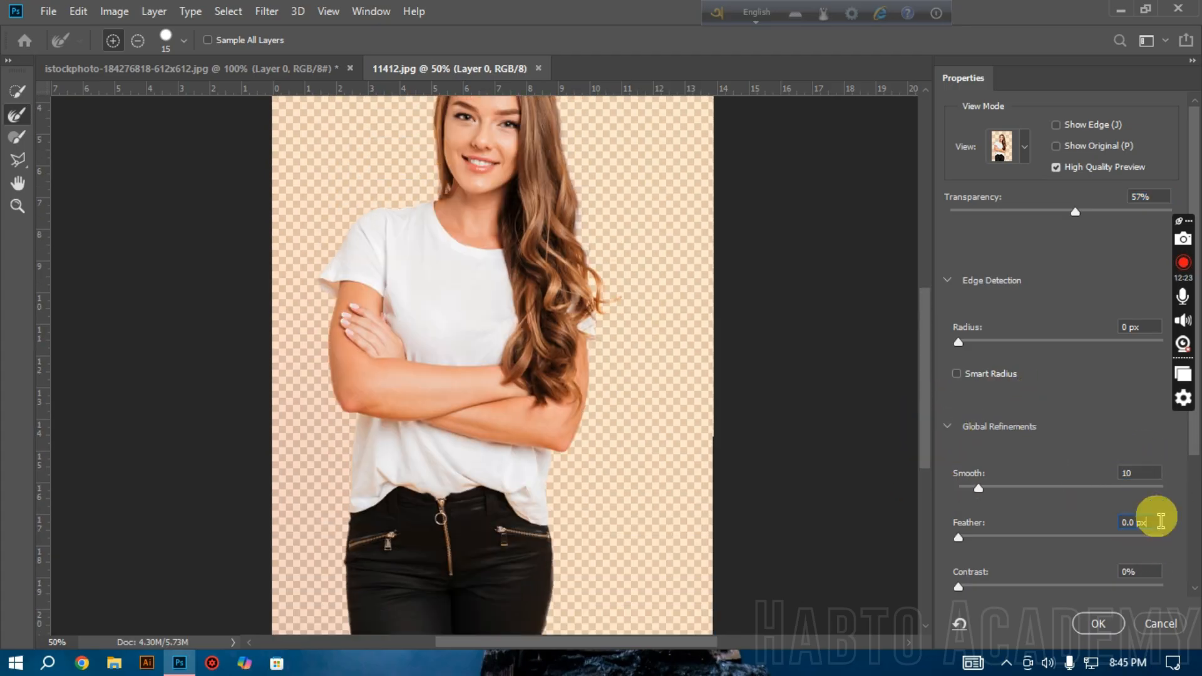
text(1)
click(1099, 624)
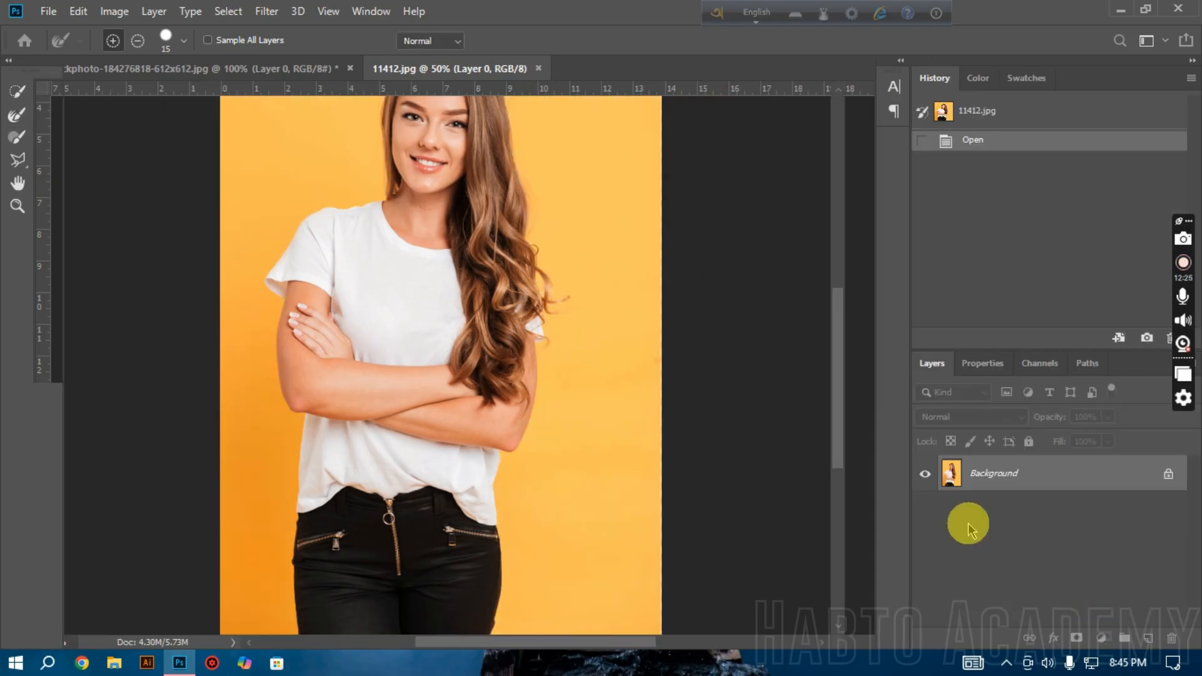
Step: Cut the selected woman to a new layer, then unlock the background layer and hide it
right_click(487, 293)
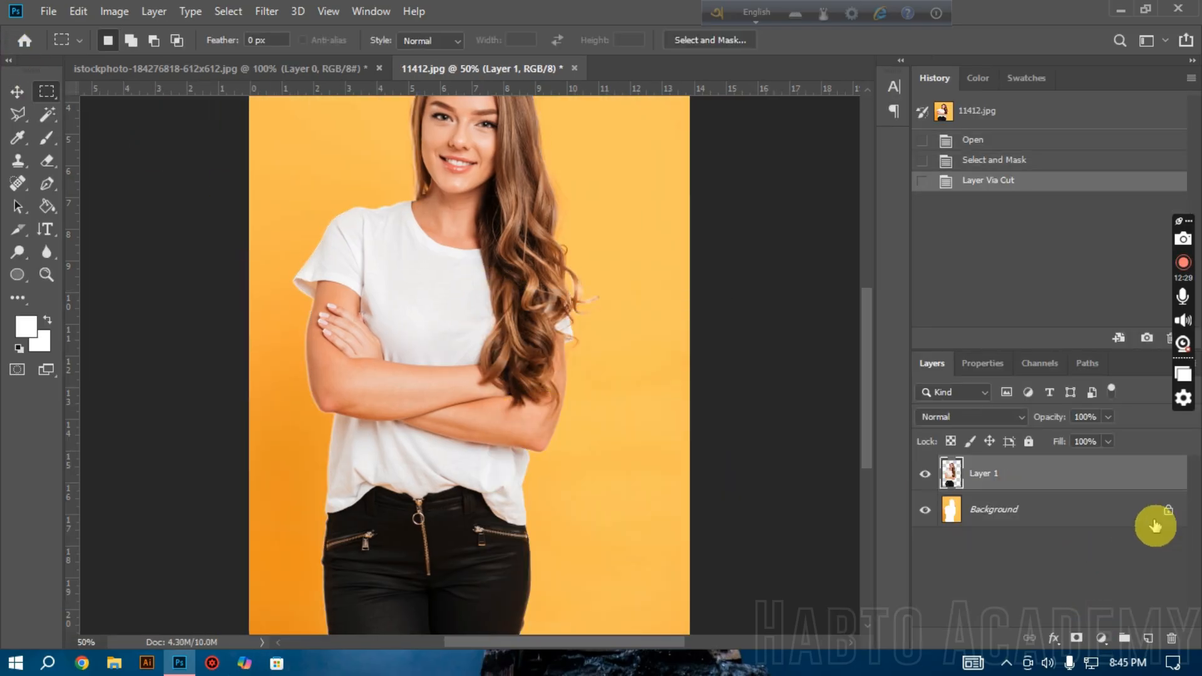
click(1165, 523)
click(923, 511)
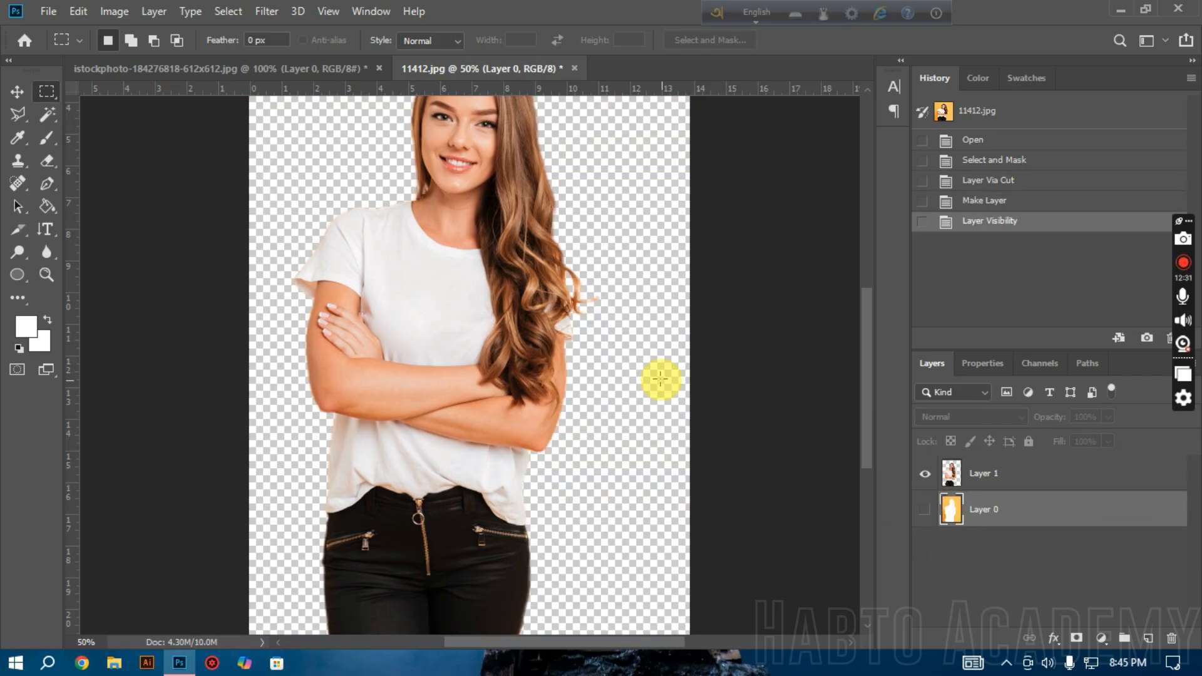
Step: Examine the cutout's edges around the loose curl and the protruding hair strands
scroll(664, 378, up, 3)
scroll(663, 377, down, 4)
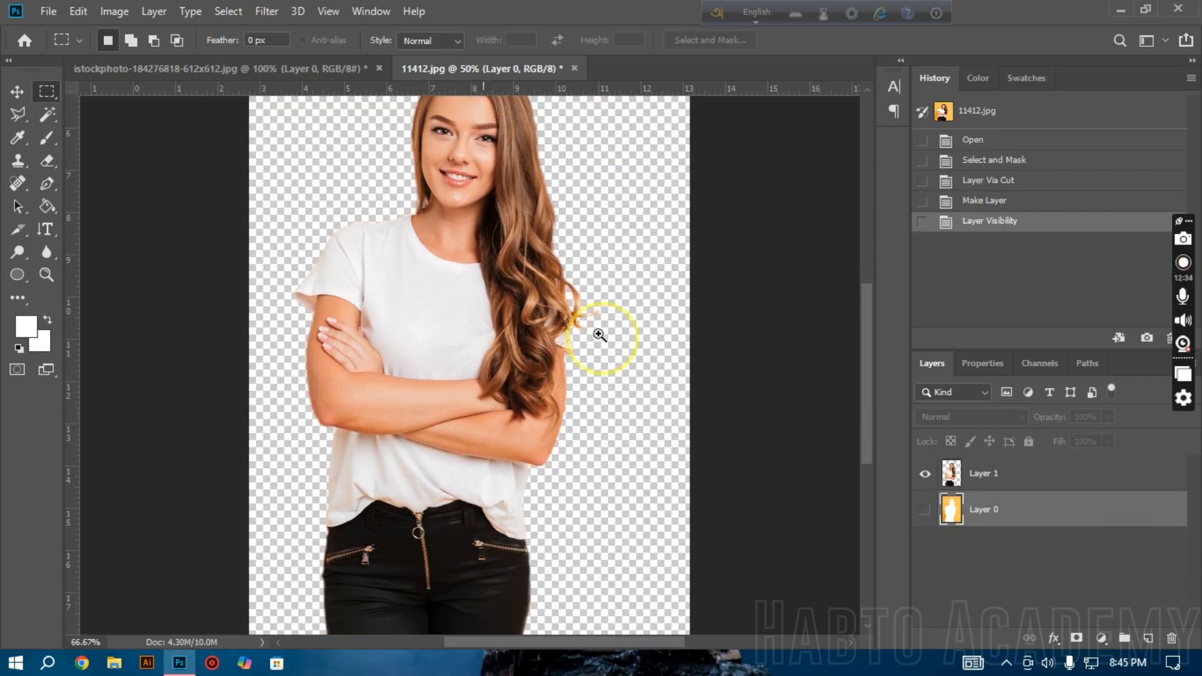
ctrl+click(602, 339)
ctrl+click(592, 311)
ctrl+click(592, 311)
ctrl+click(592, 312)
ctrl+click(592, 311)
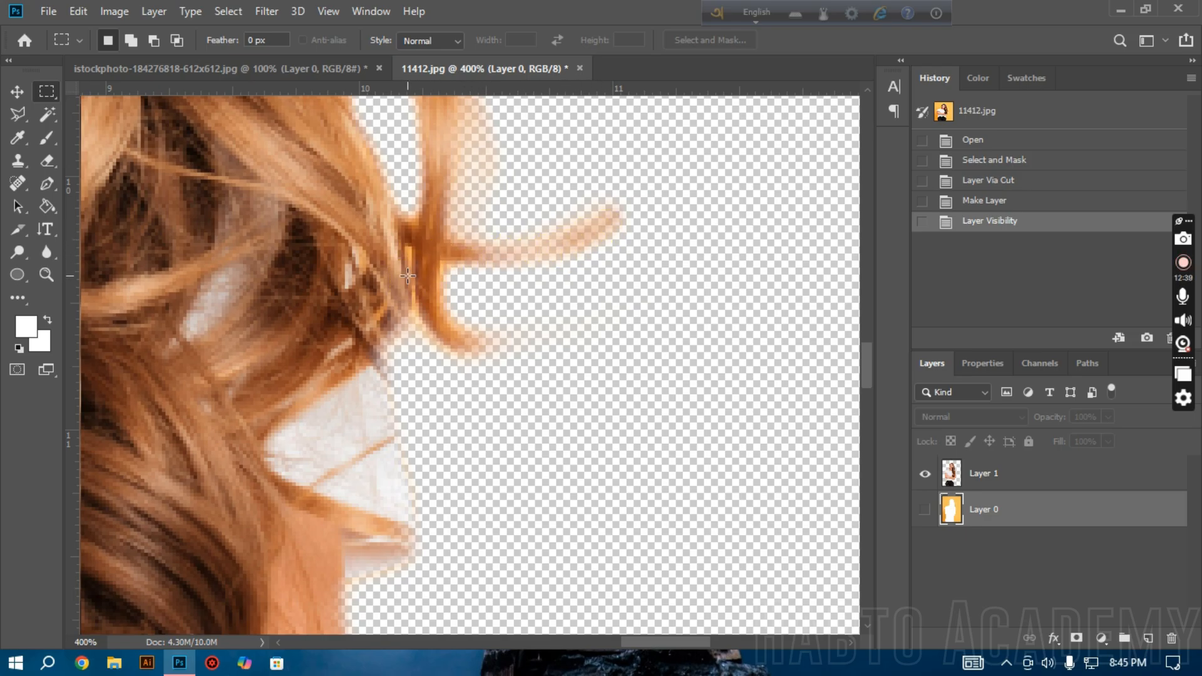
scroll(420, 282, up, 5)
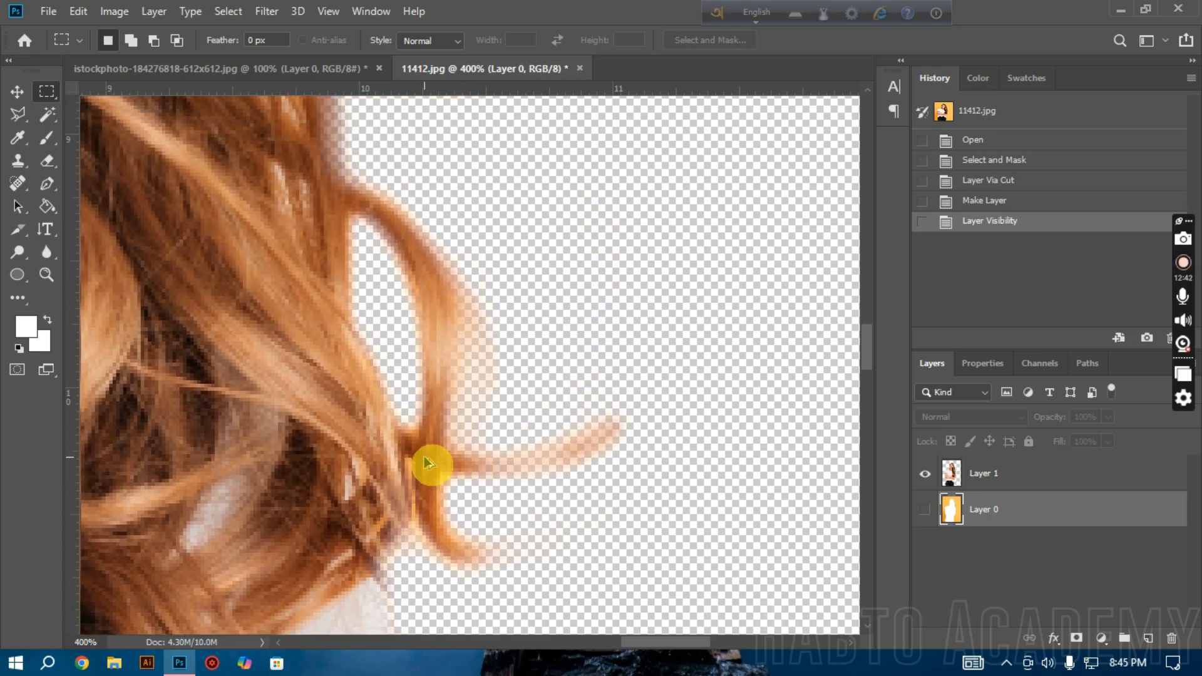
alt+click(425, 458)
alt+click(425, 458)
alt+click(426, 458)
alt+click(425, 459)
scroll(431, 463, left, 5)
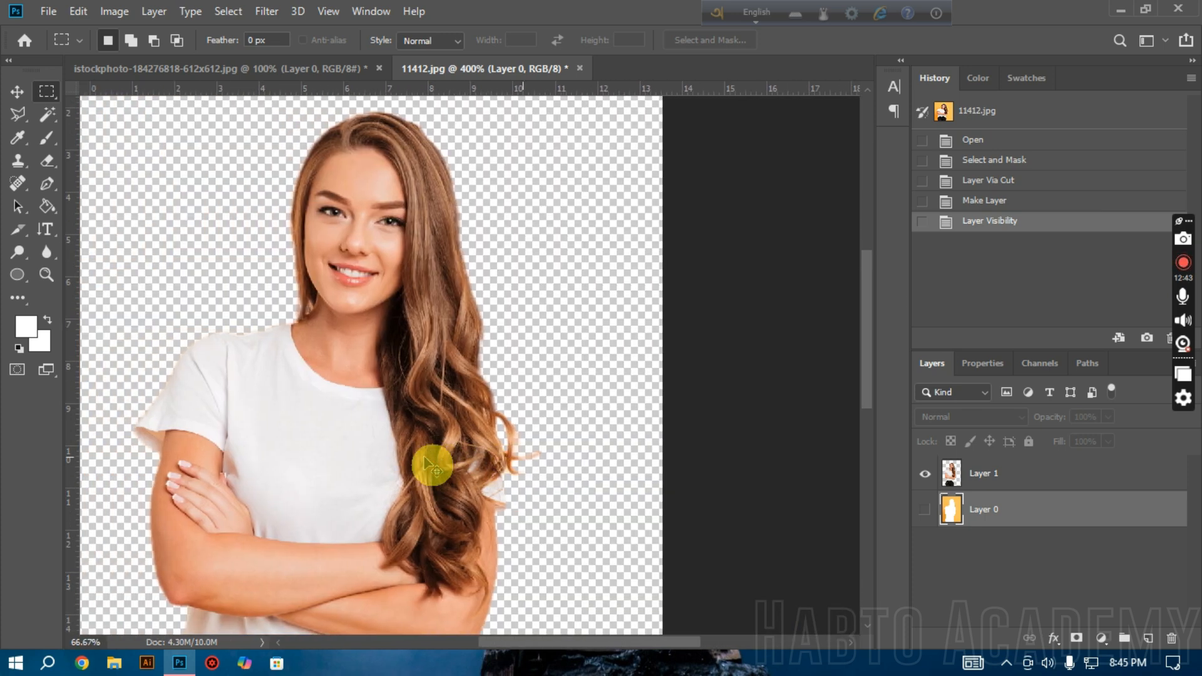
scroll(335, 326, left, 2)
Step: Examine the hair edge beside the neck for leftover background at close range
ctrl+click(456, 301)
ctrl+click(443, 310)
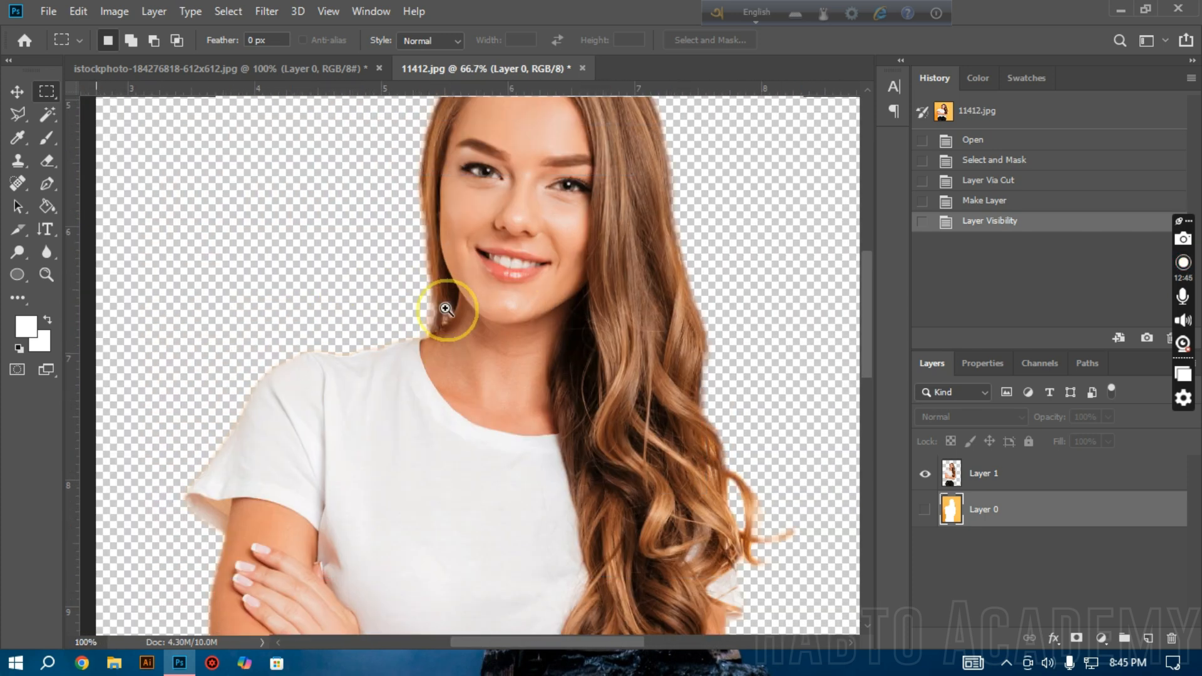
ctrl+click(445, 309)
ctrl+click(445, 310)
ctrl+click(451, 314)
ctrl+click(461, 345)
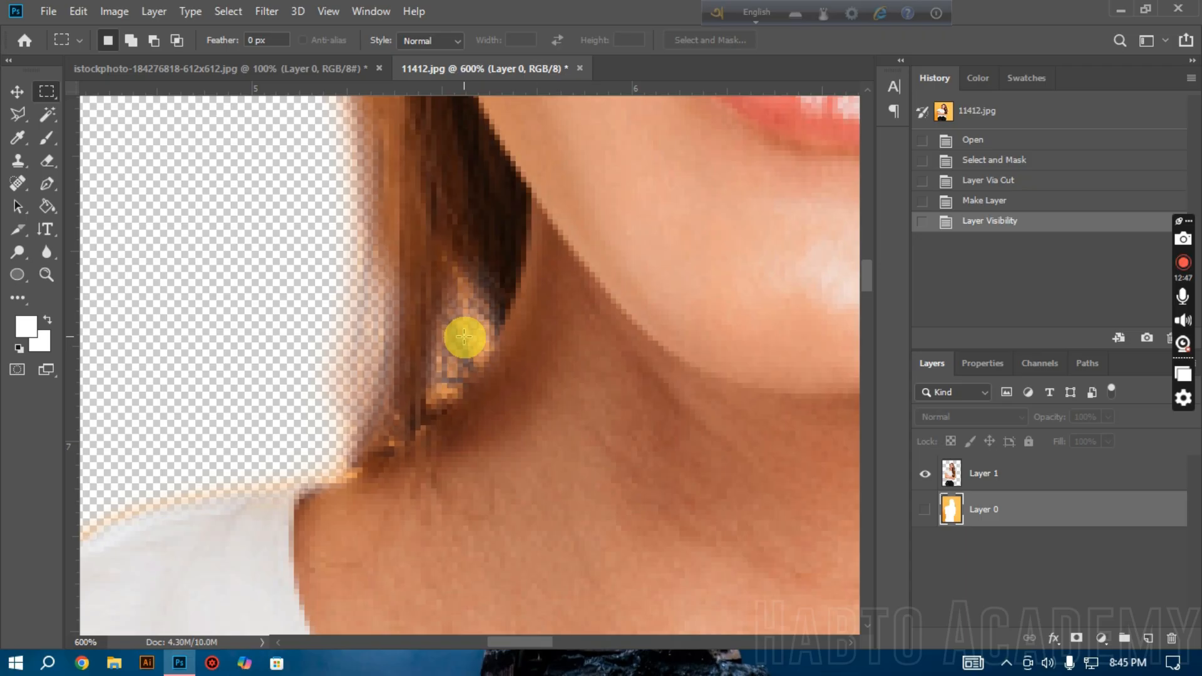
alt+click(474, 338)
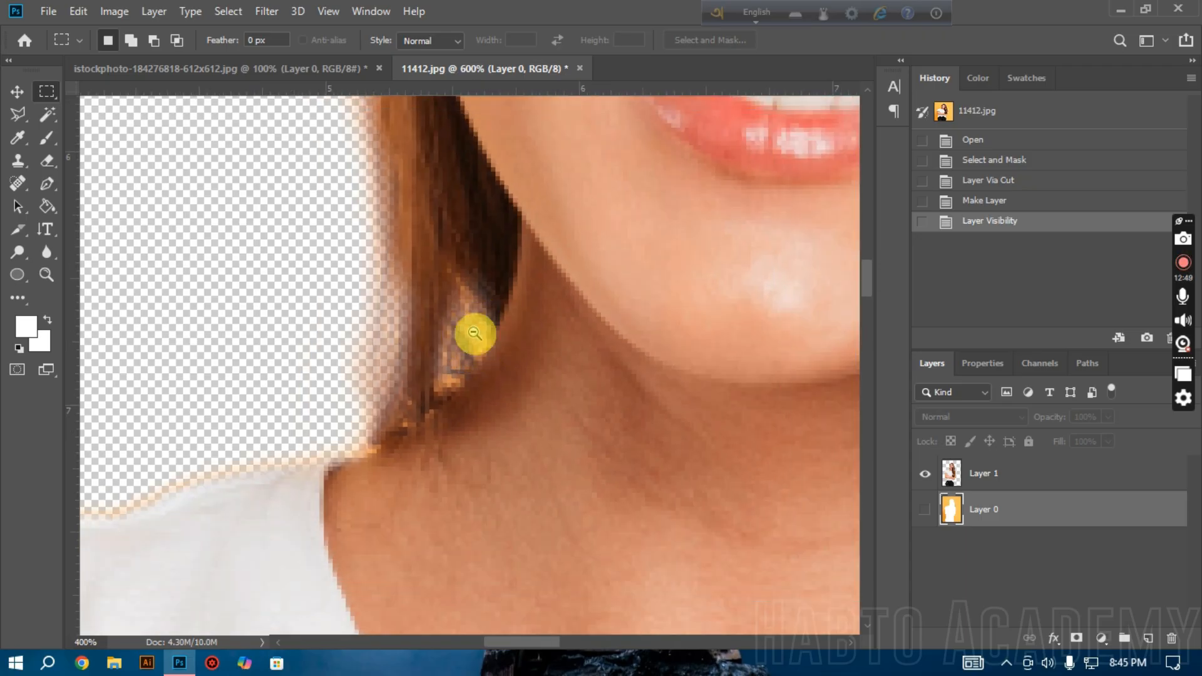
alt+click(474, 334)
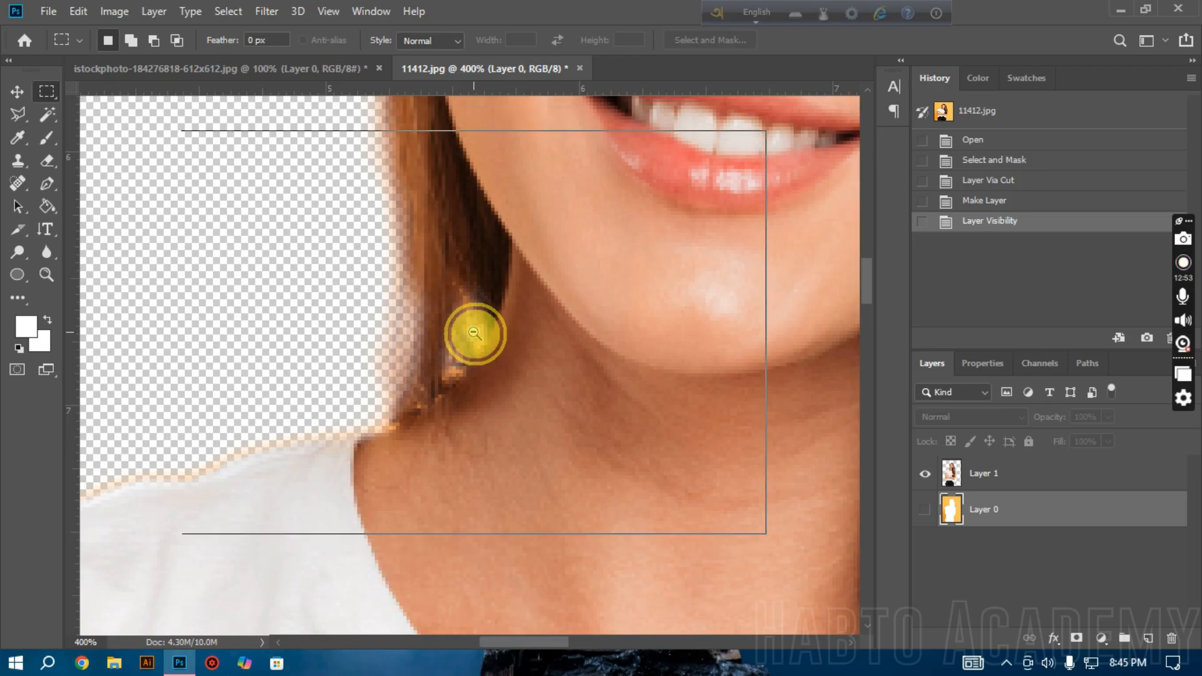
alt+click(477, 333)
alt+click(476, 333)
alt+click(462, 295)
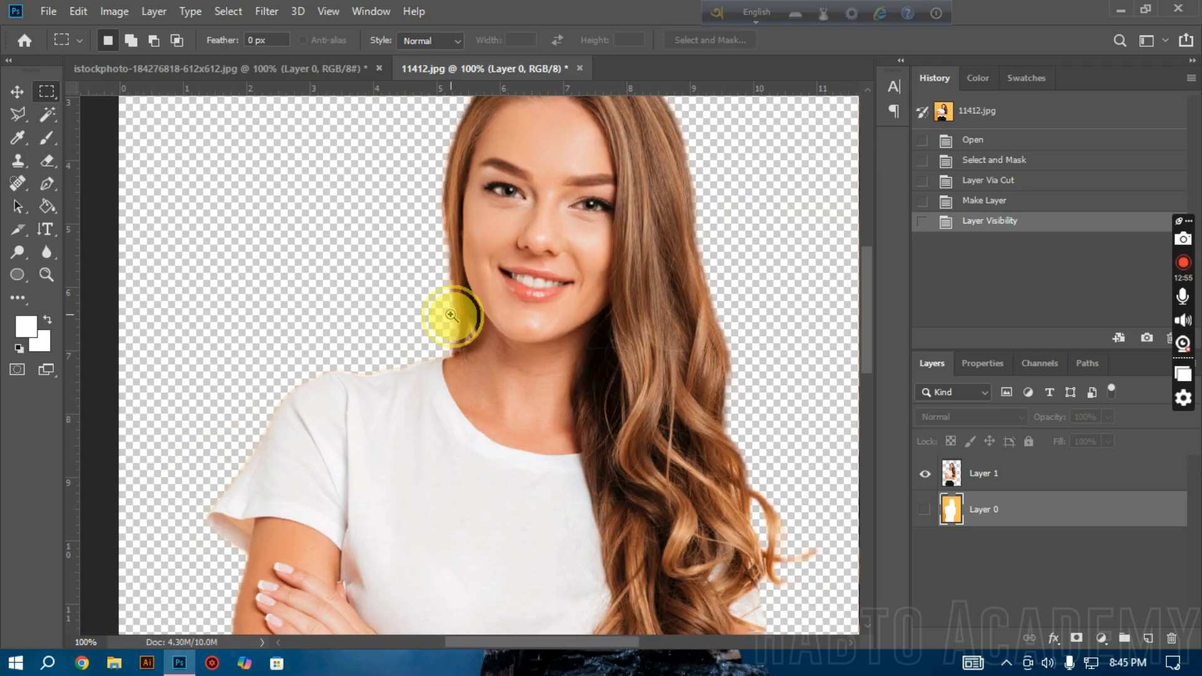
Step: Make Layer 1 active and set up the Eraser with a 25 px brush at 69% hardness
ctrl+click(452, 315)
ctrl+click(451, 315)
click(47, 160)
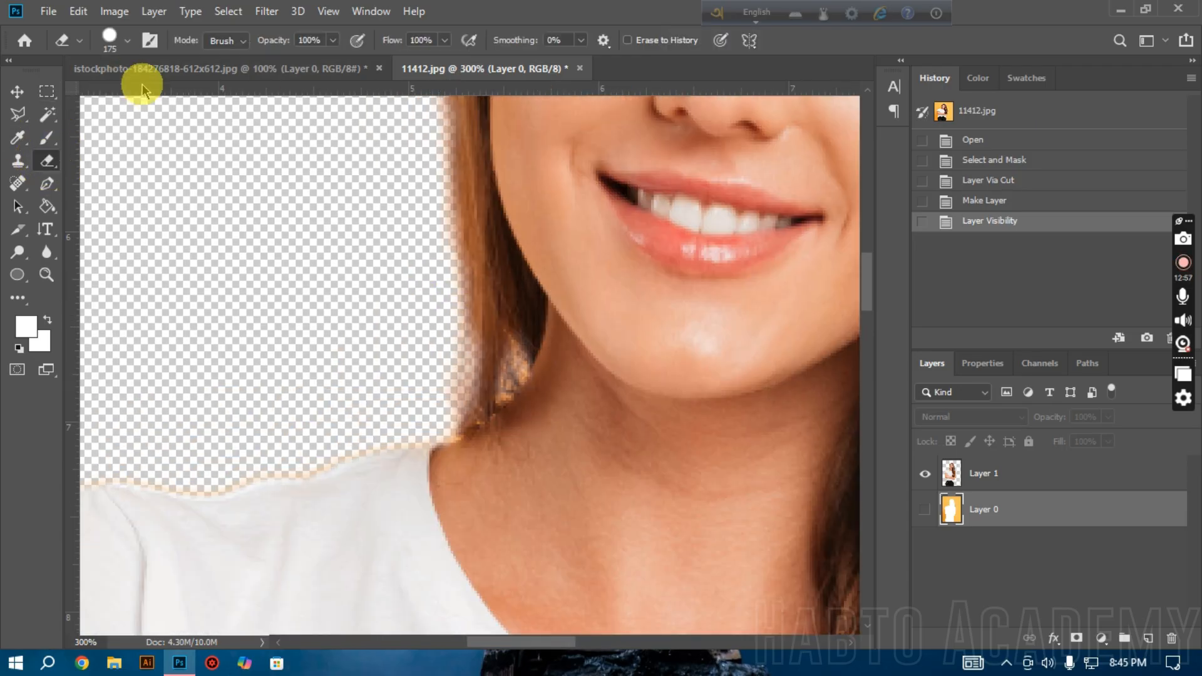
click(119, 41)
click(119, 42)
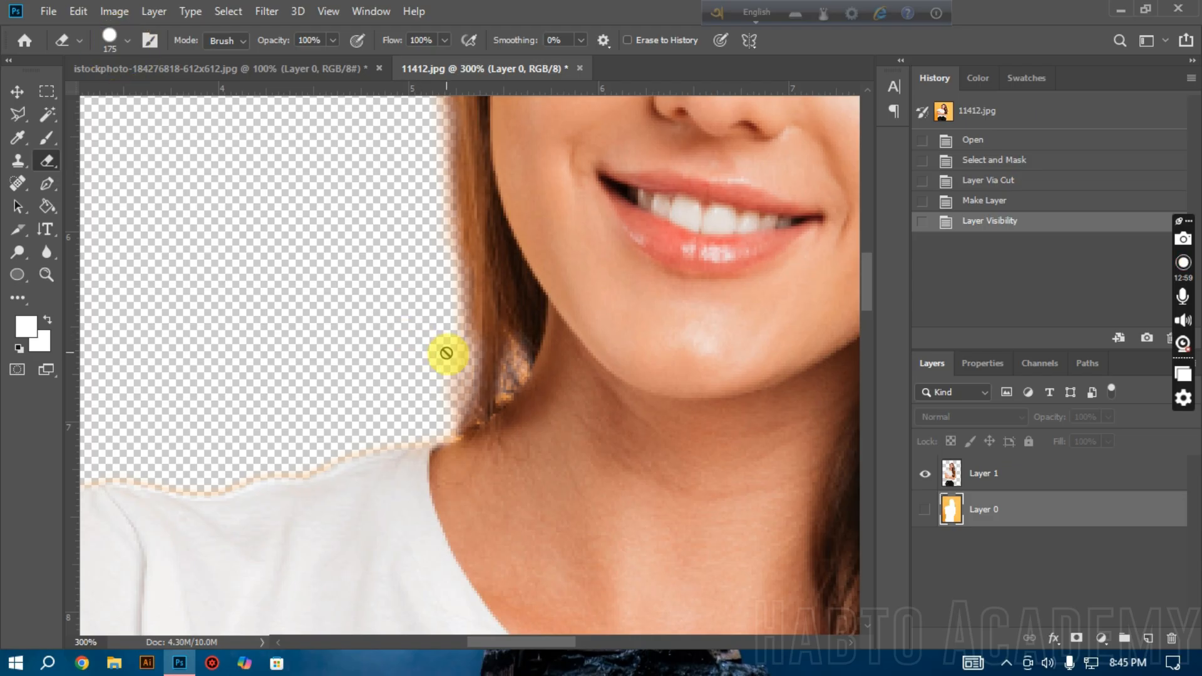
click(1066, 479)
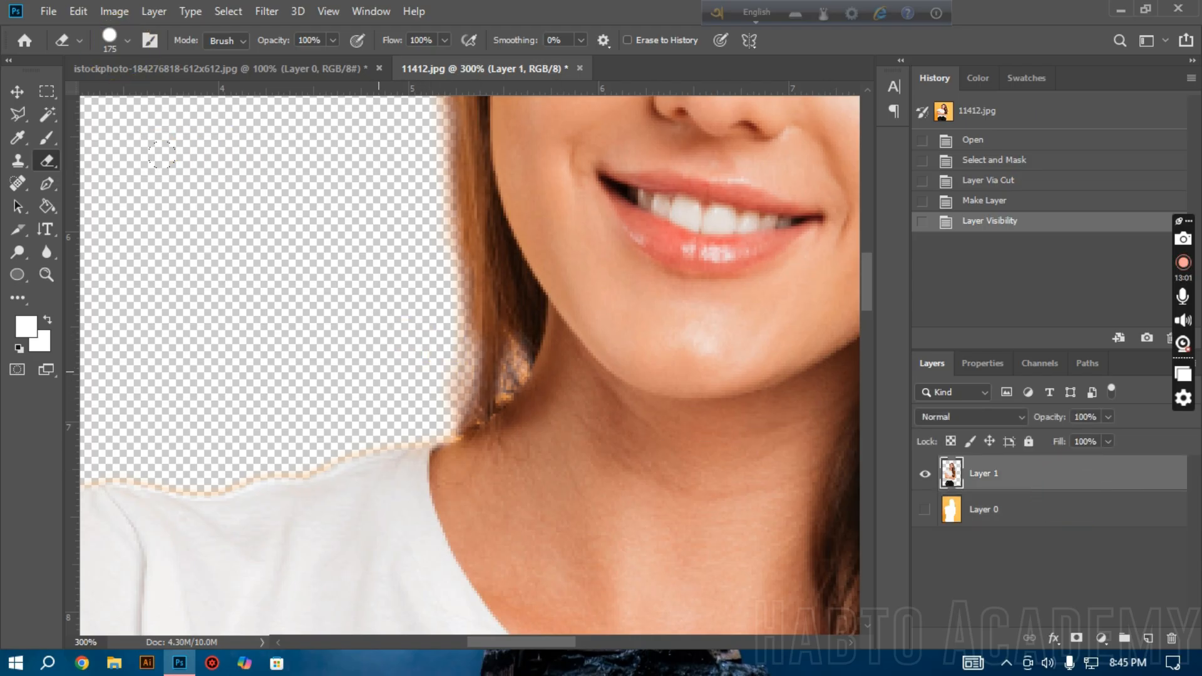
click(119, 39)
click(175, 135)
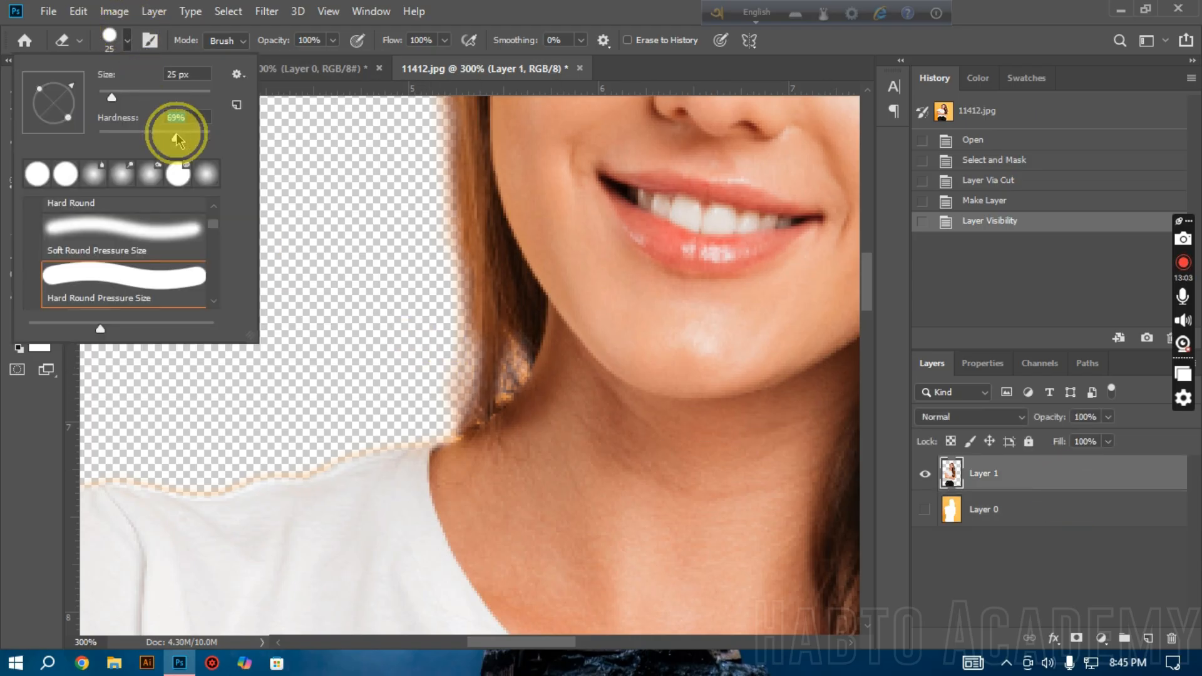
click(124, 45)
Step: Reduce the Eraser to 20 px and erase the leftover background and fringed hair beside the neck above the shoulder
key([)
mouse_move(442, 303)
mouse_down()
mouse_move(480, 347)
mouse_move(403, 384)
mouse_up()
click(487, 357)
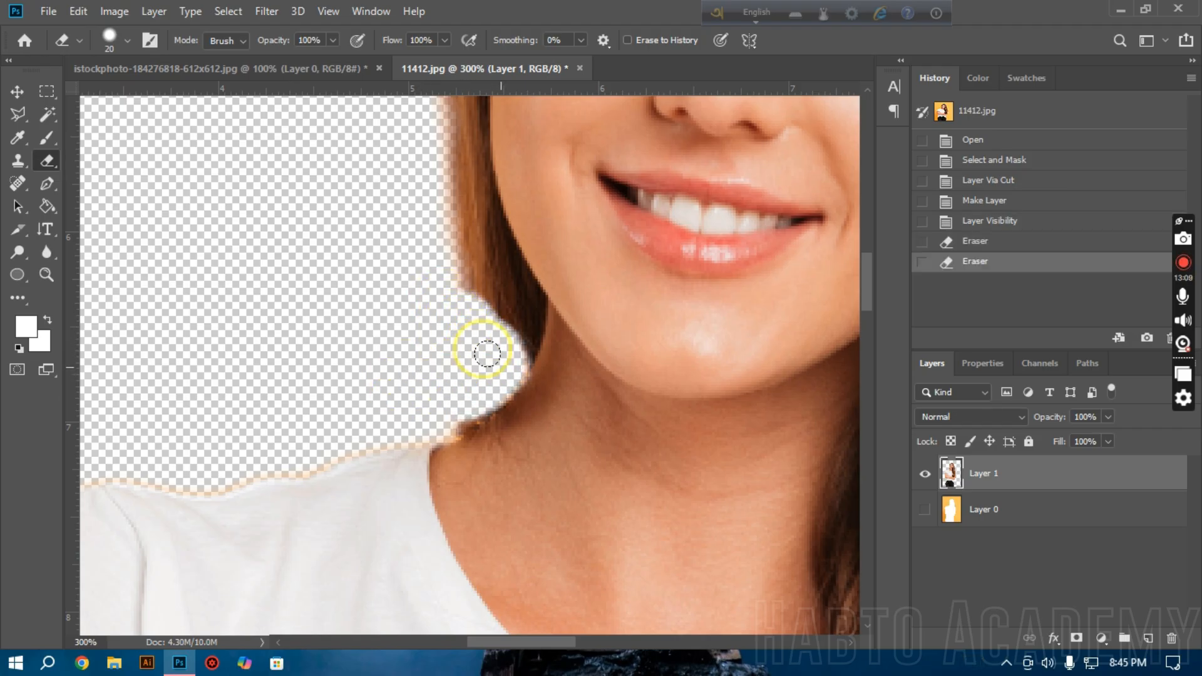
drag(487, 353, 480, 361)
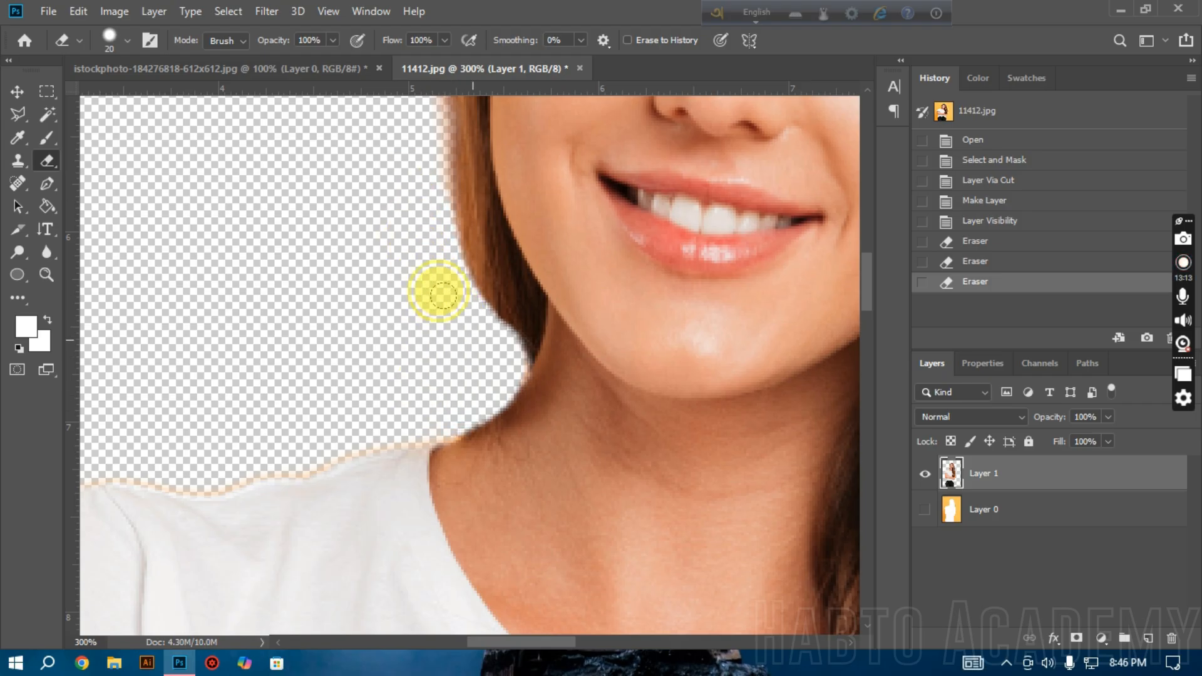
drag(446, 305, 417, 223)
alt+click(430, 367)
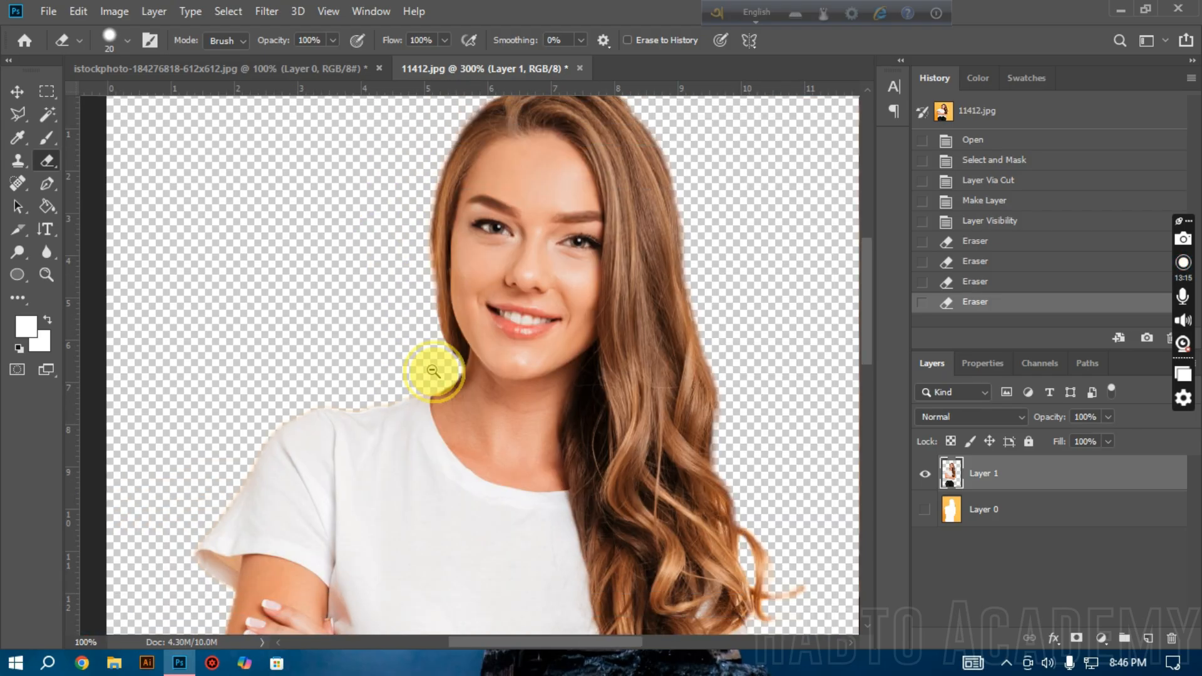
alt+click(433, 370)
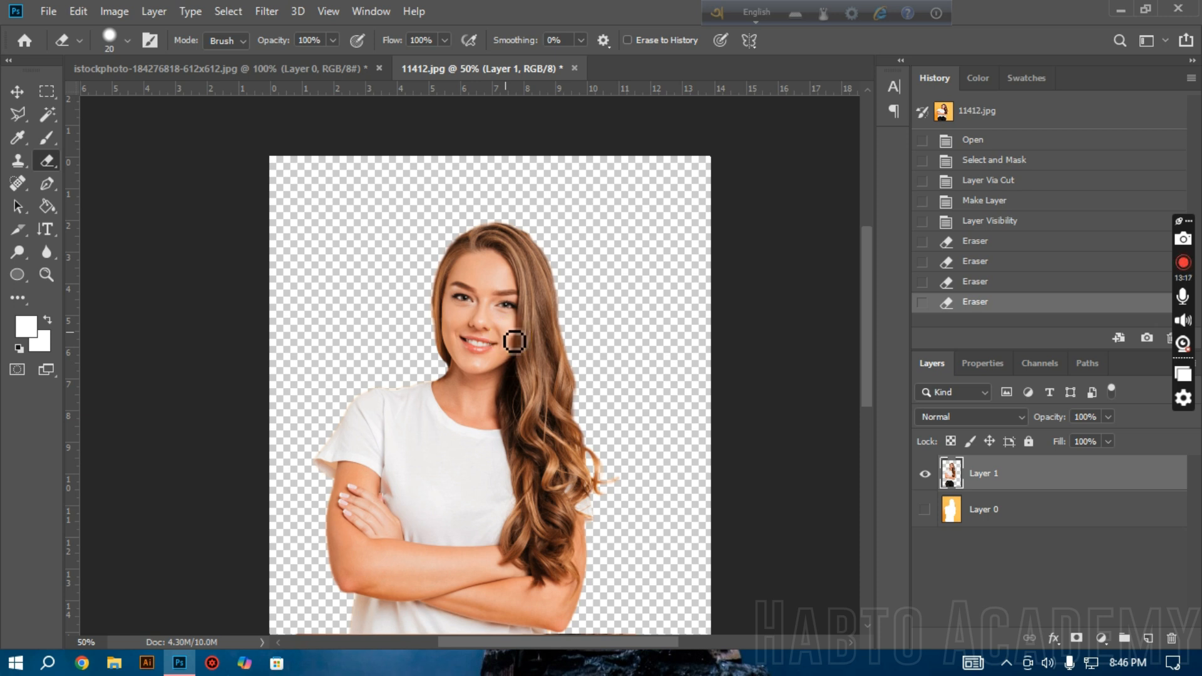
alt+click(492, 355)
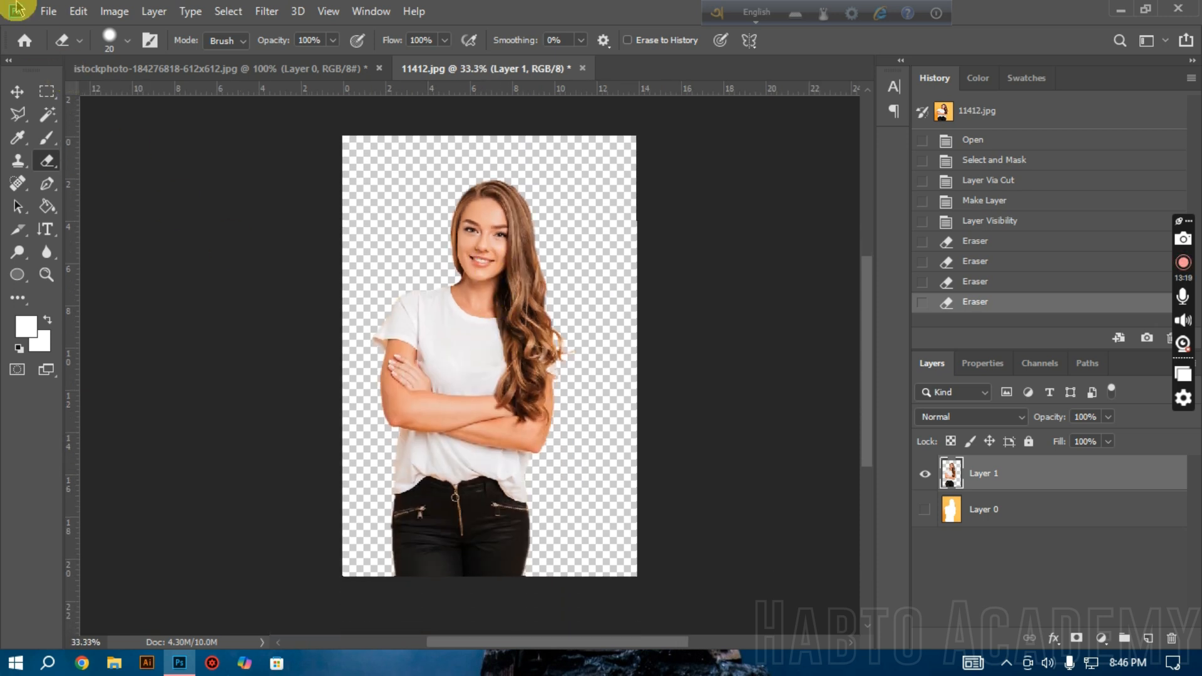
Step: Start Export As for the cutout document and set the file format to PNG
click(49, 11)
click(99, 251)
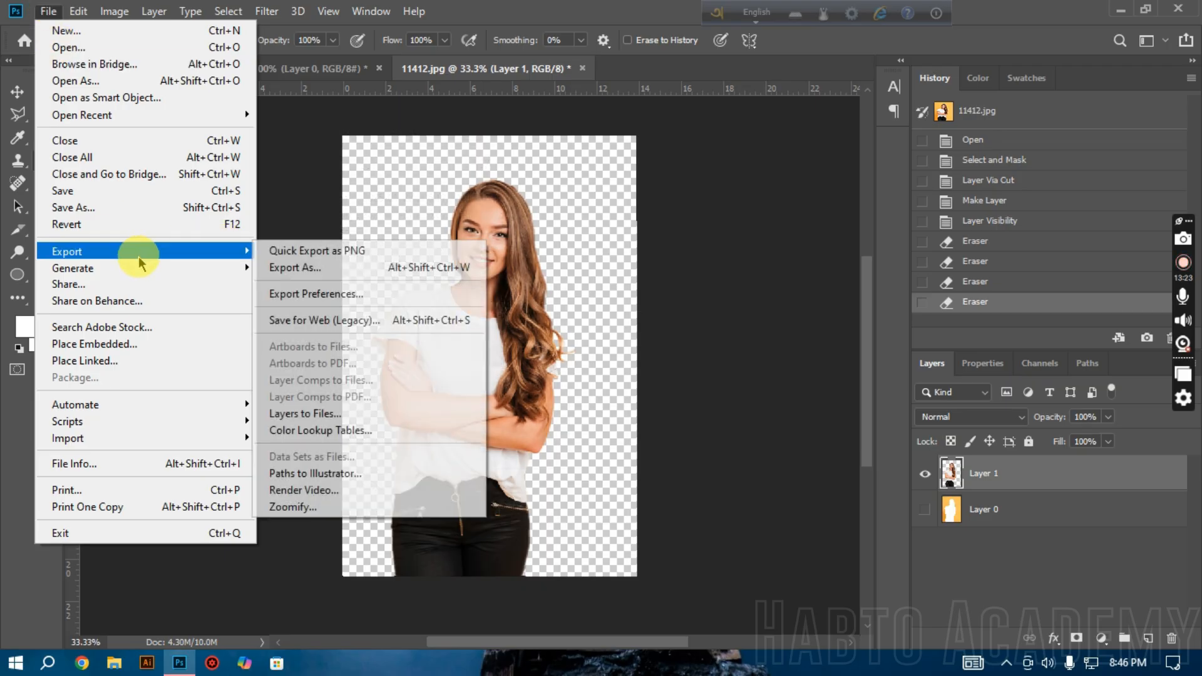
click(332, 274)
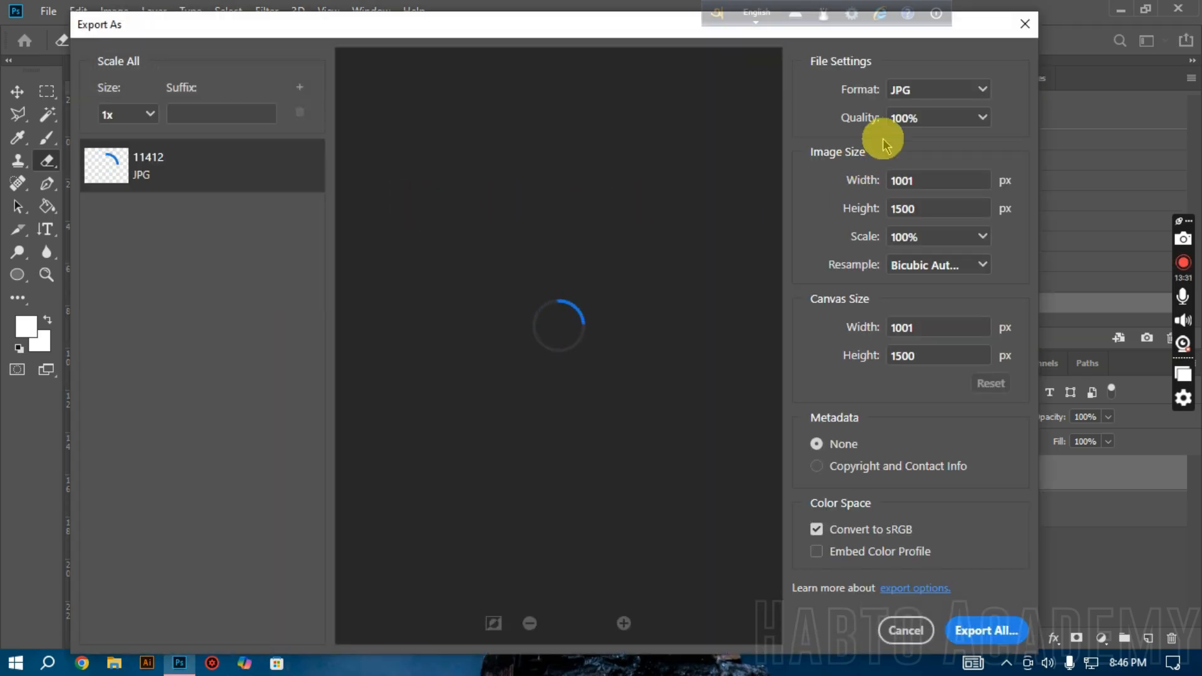
click(933, 94)
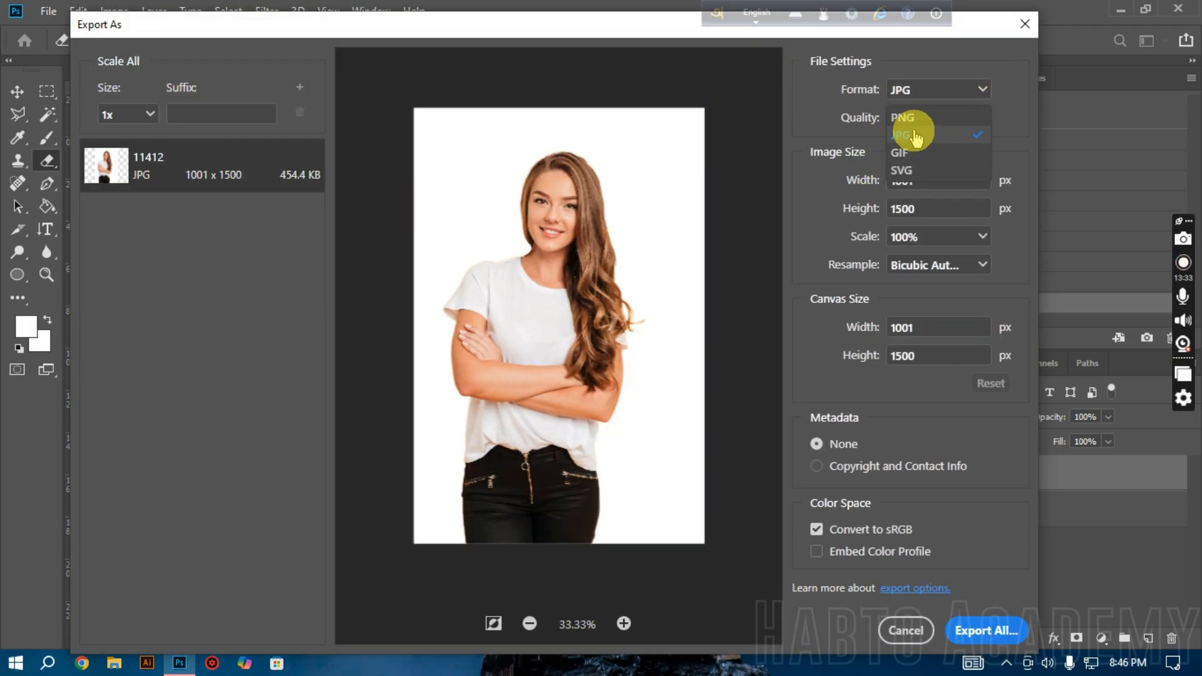
click(924, 119)
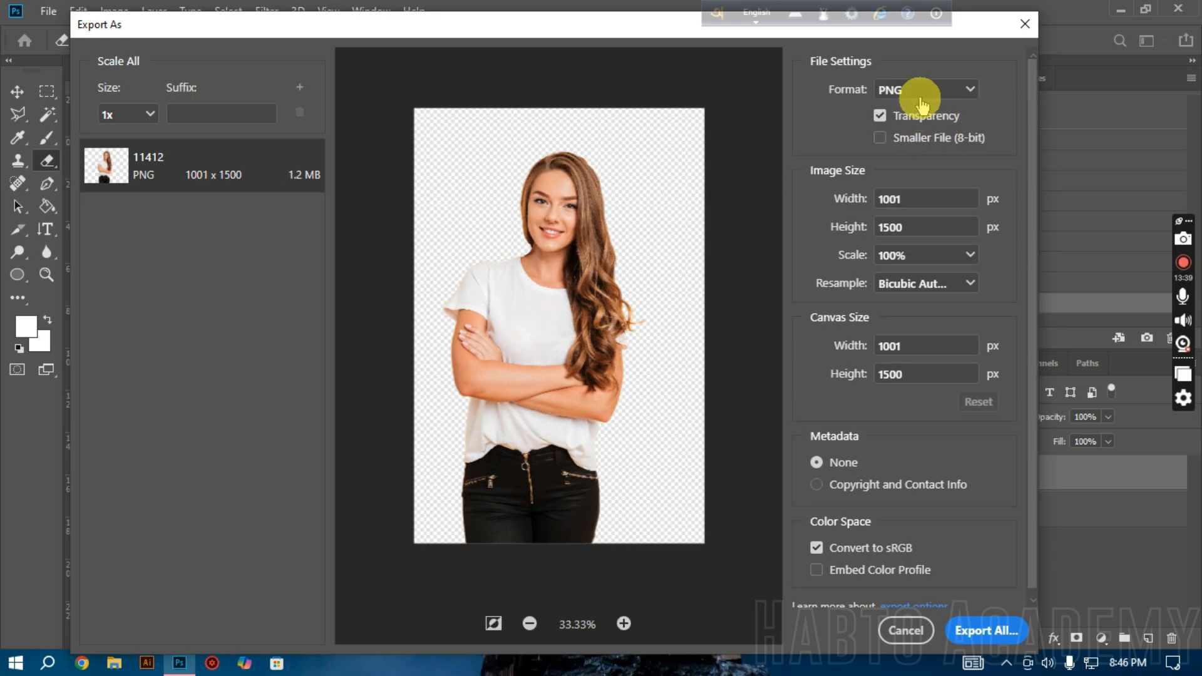
Step: Switch the export format to JPG to compare its background with the transparent version, and return the format to PNG
click(921, 93)
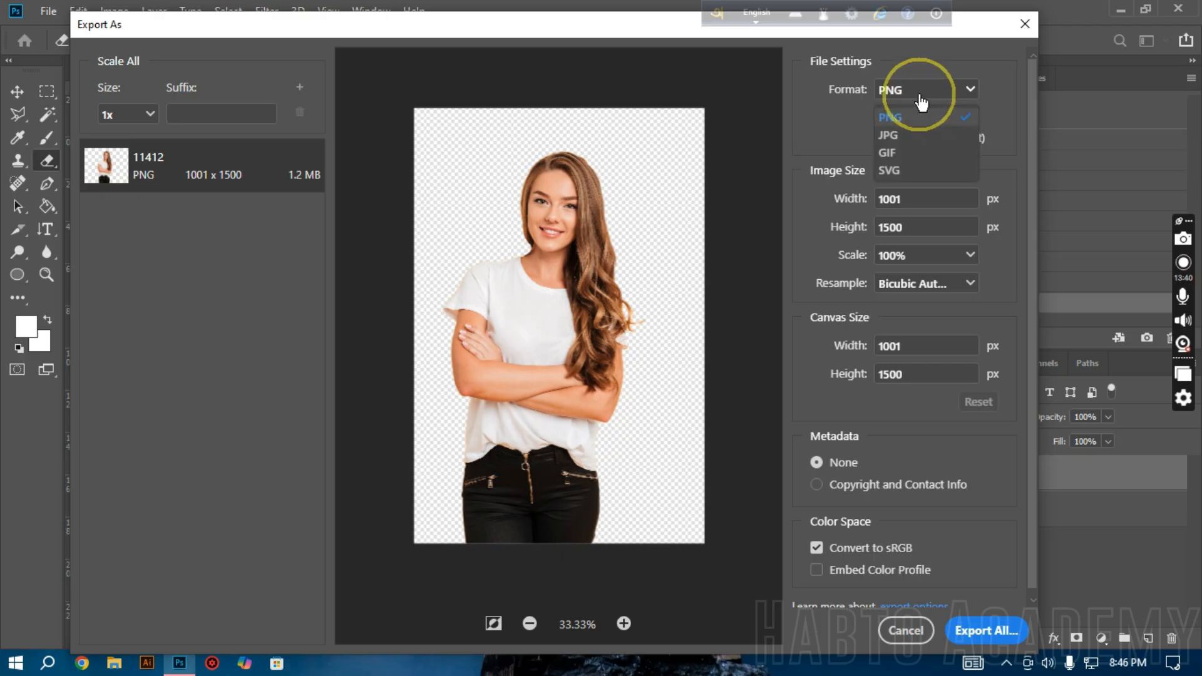
click(917, 138)
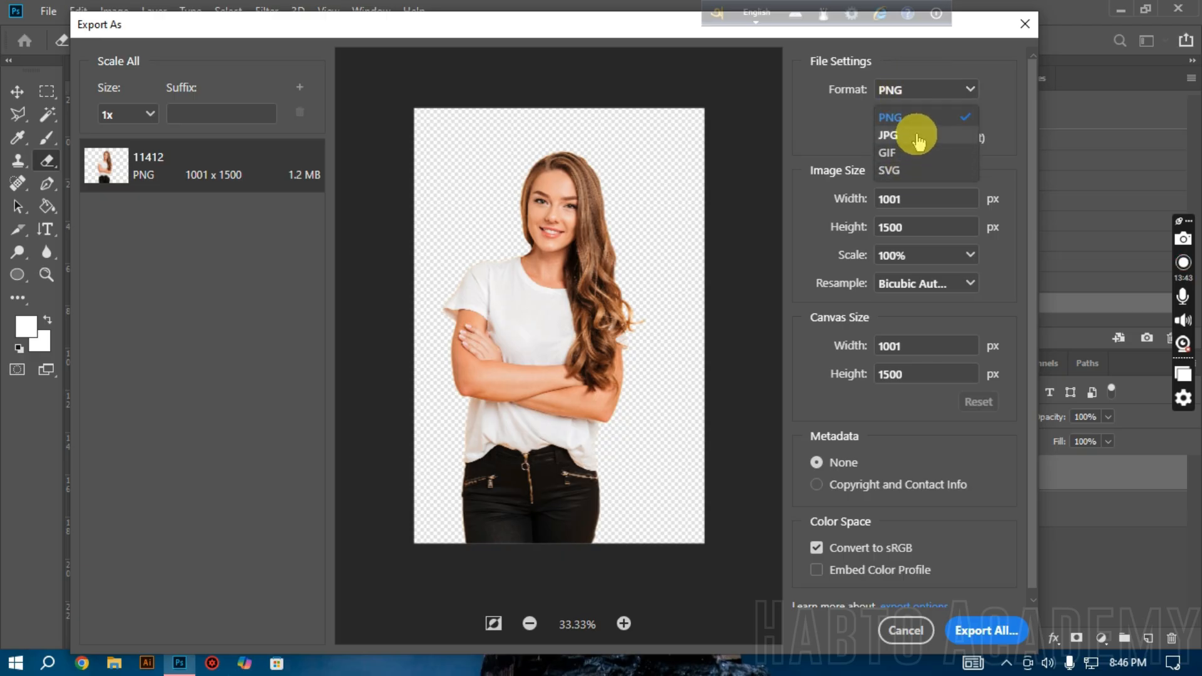
click(917, 113)
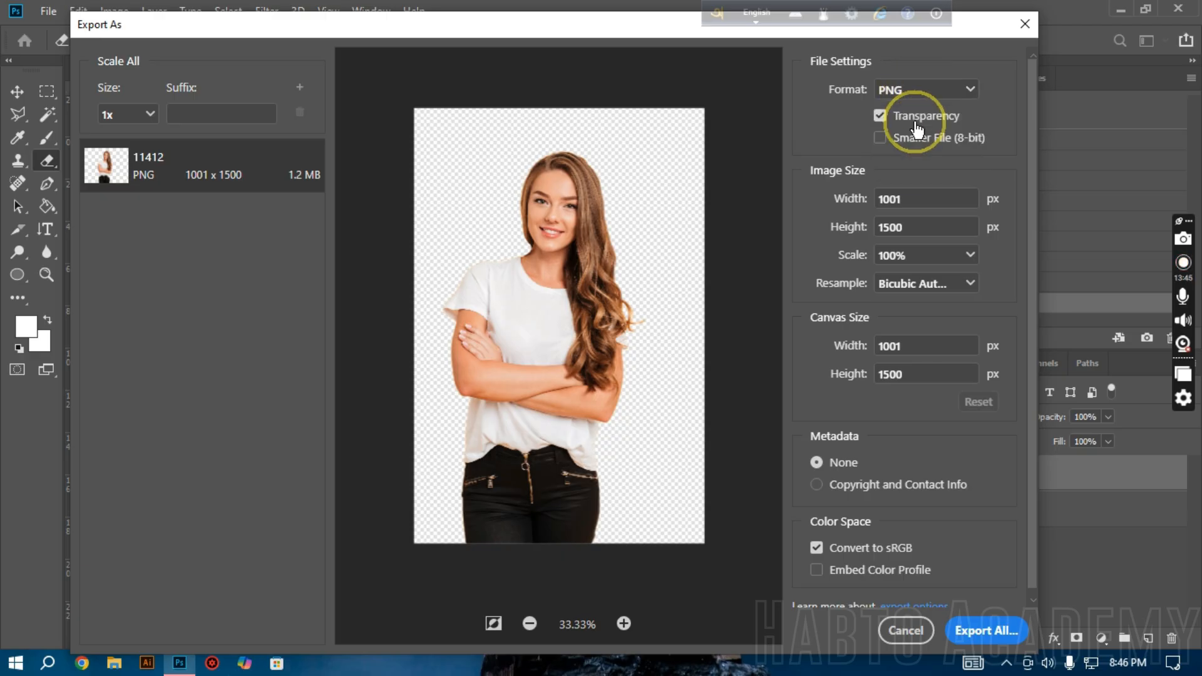
click(918, 91)
click(916, 138)
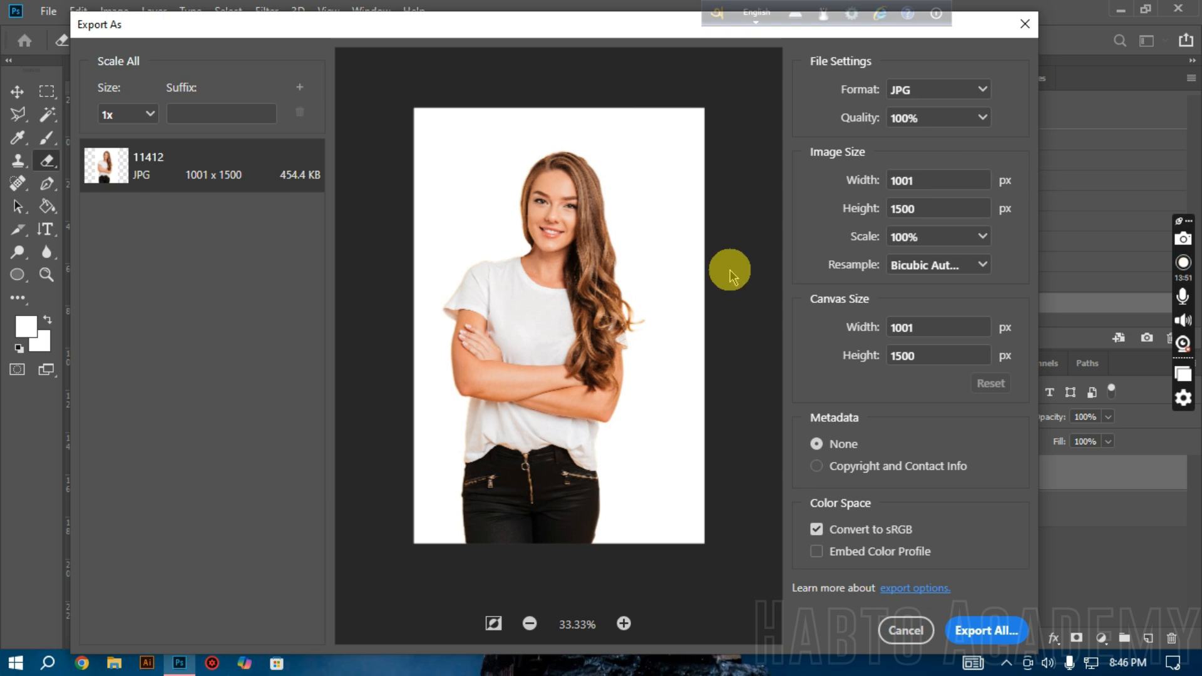
click(904, 90)
click(906, 113)
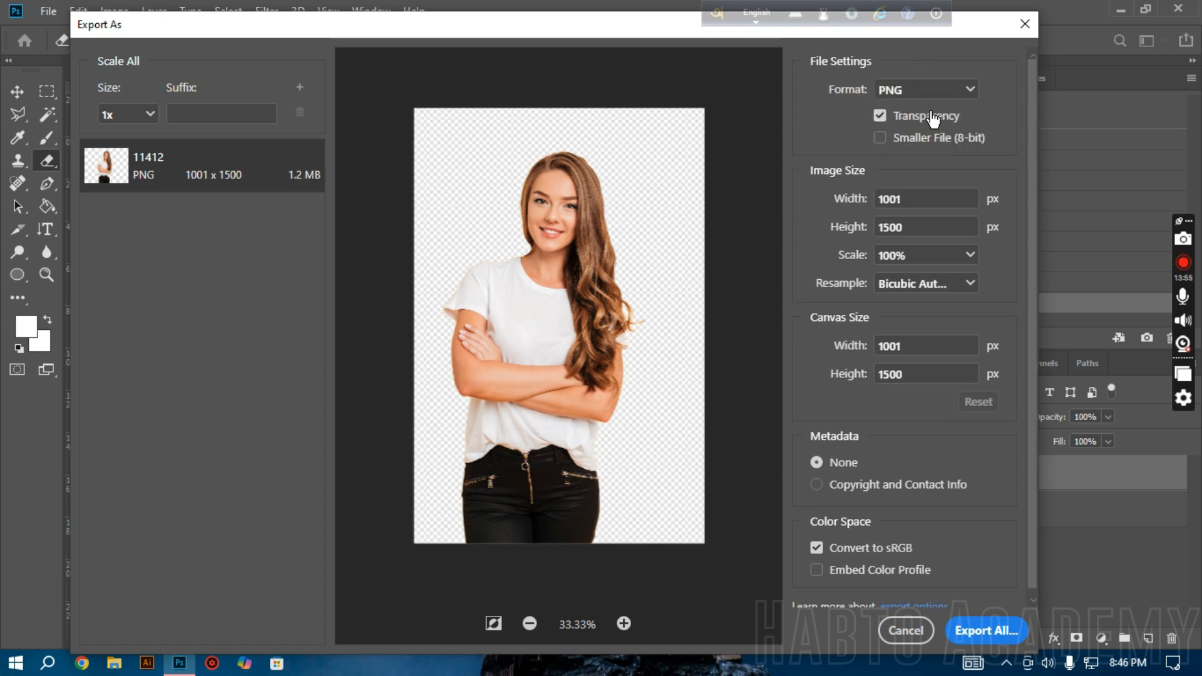
Step: Try the export image scale at 75%, and set it back to 100%
click(975, 255)
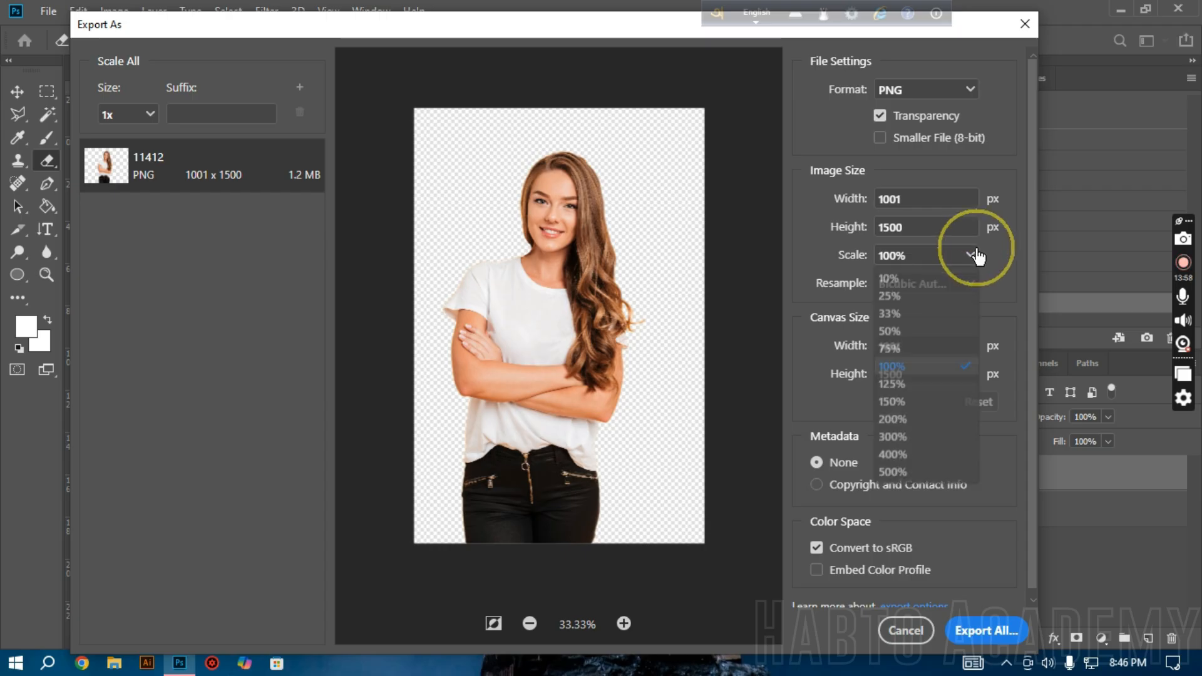
click(939, 348)
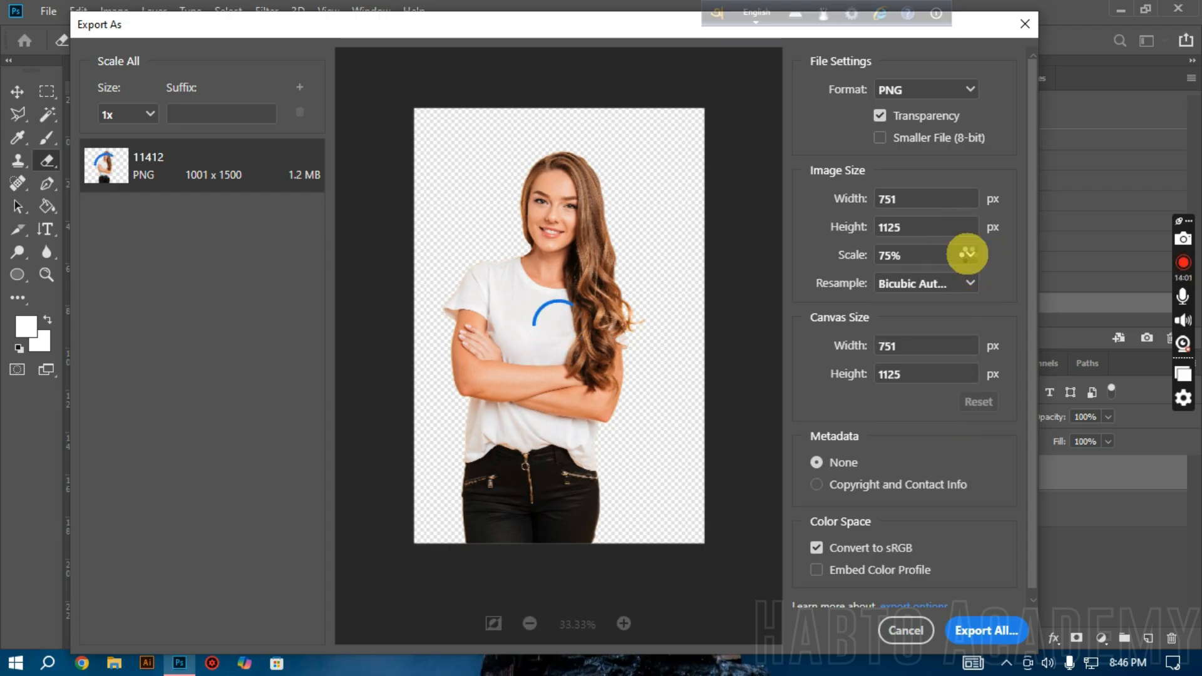
click(970, 259)
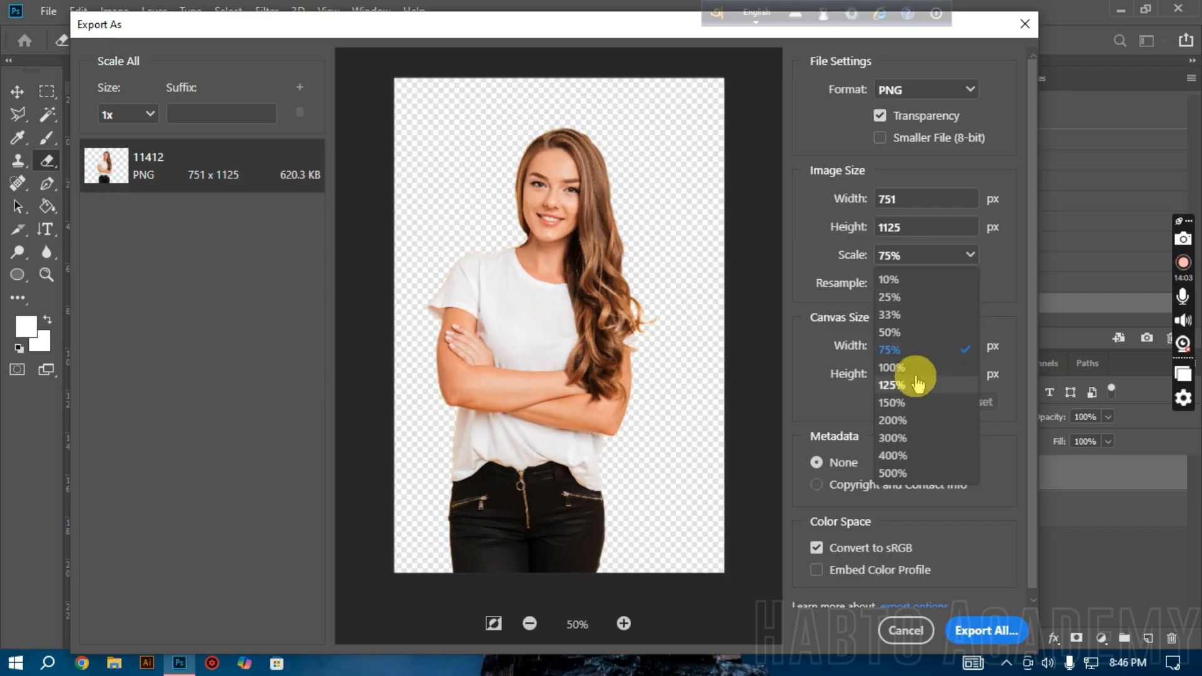
click(908, 369)
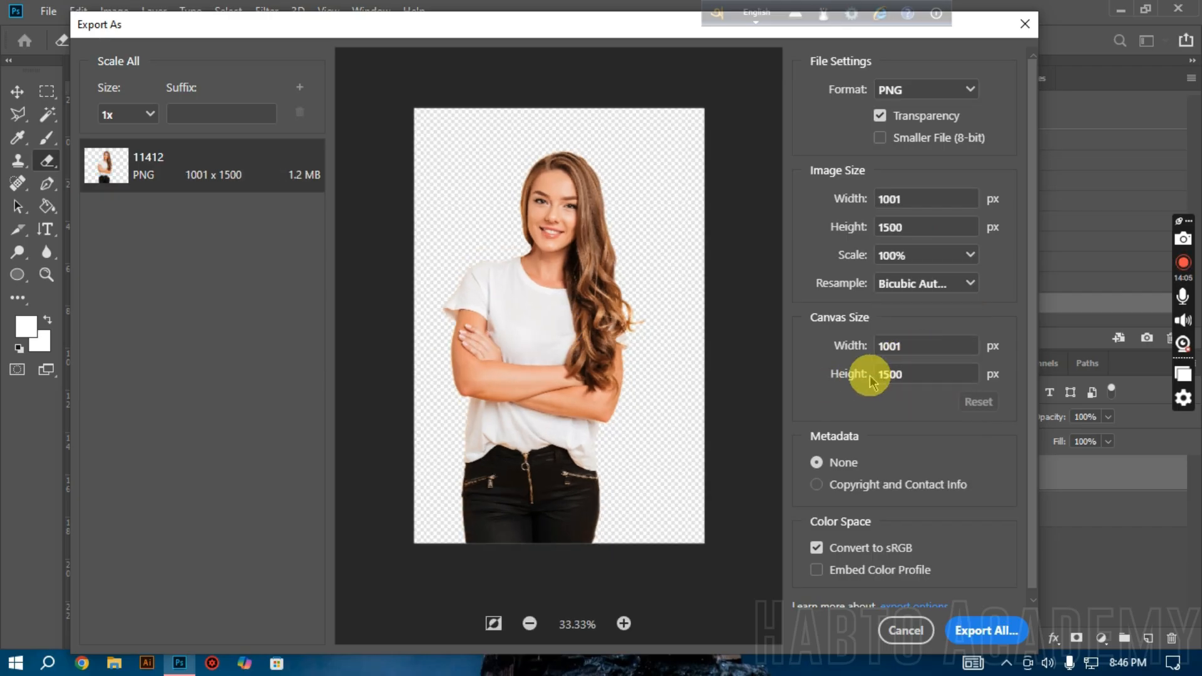
Step: Export the transparent PNG to the Downloads folder under the file name Test 2
scroll(929, 561, down, 1)
scroll(928, 560, down, 1)
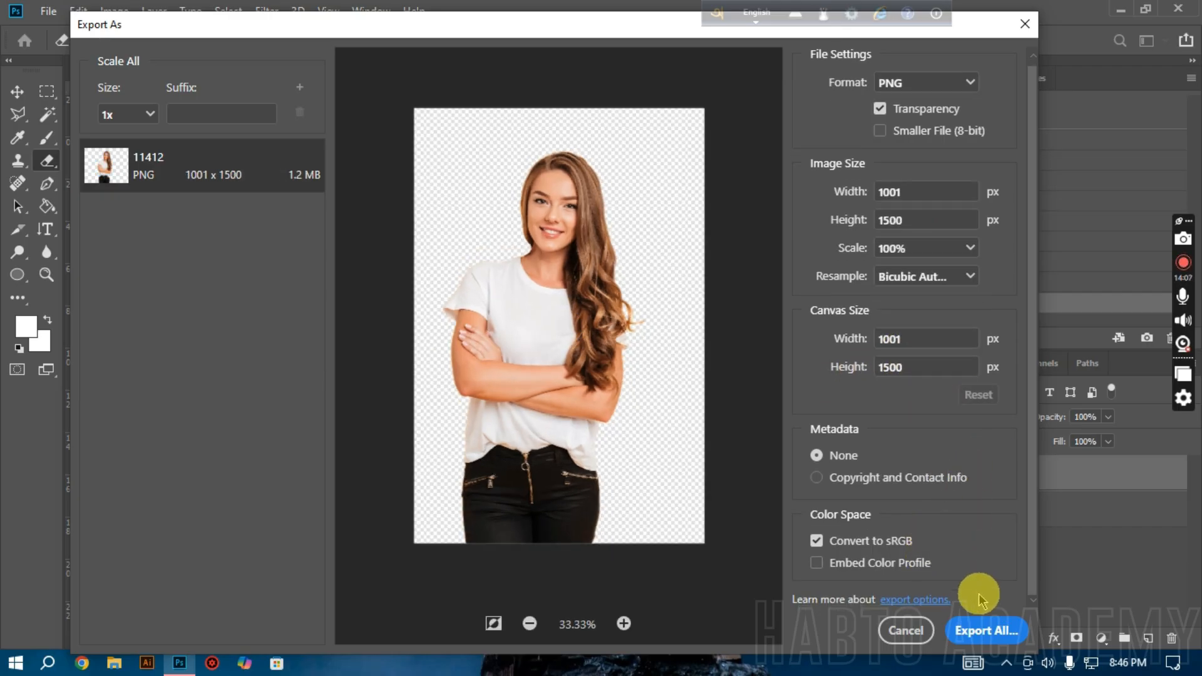
click(1010, 640)
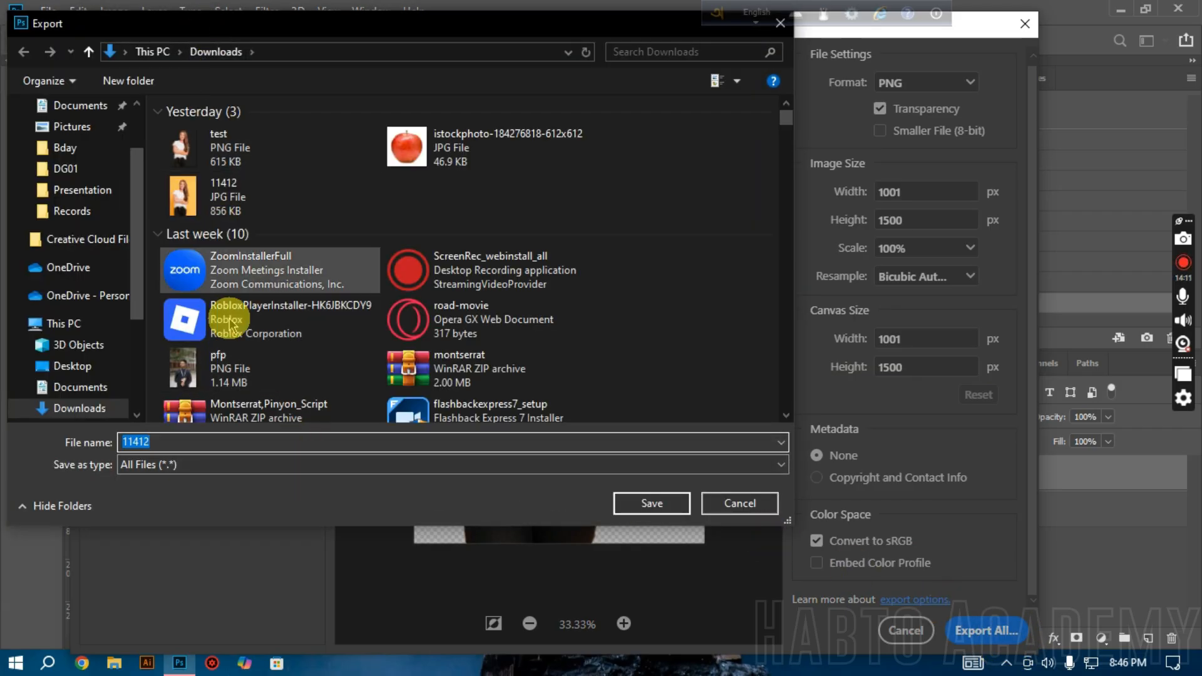
text(Test)
click(187, 446)
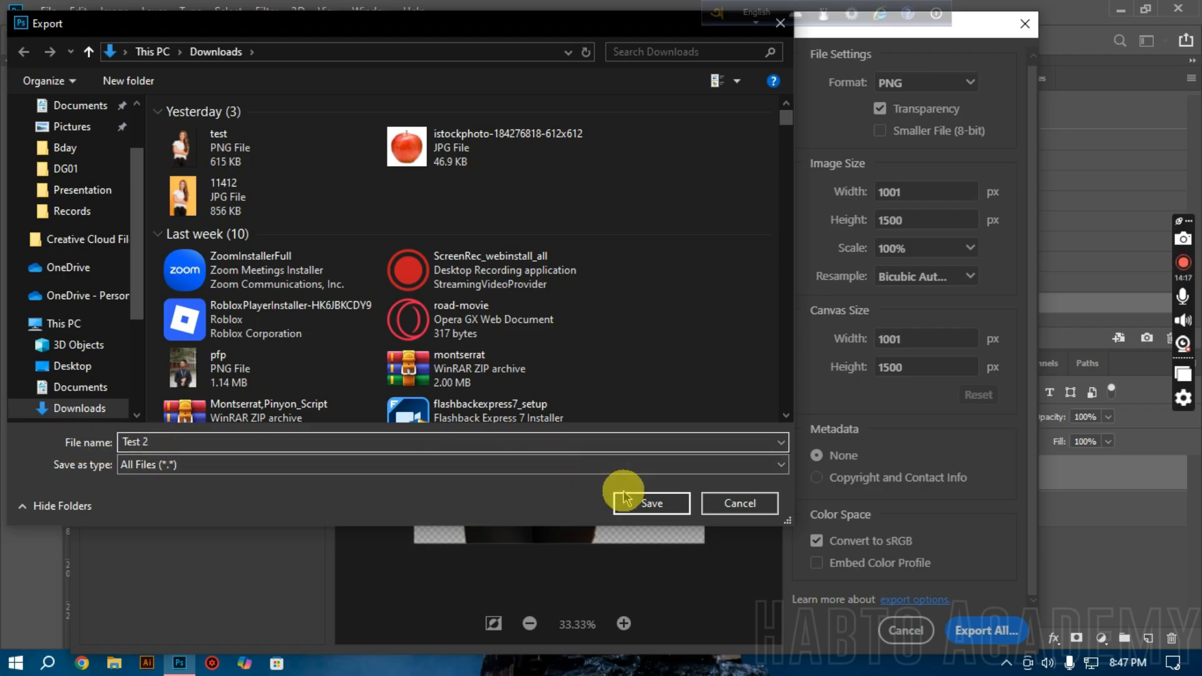
click(643, 507)
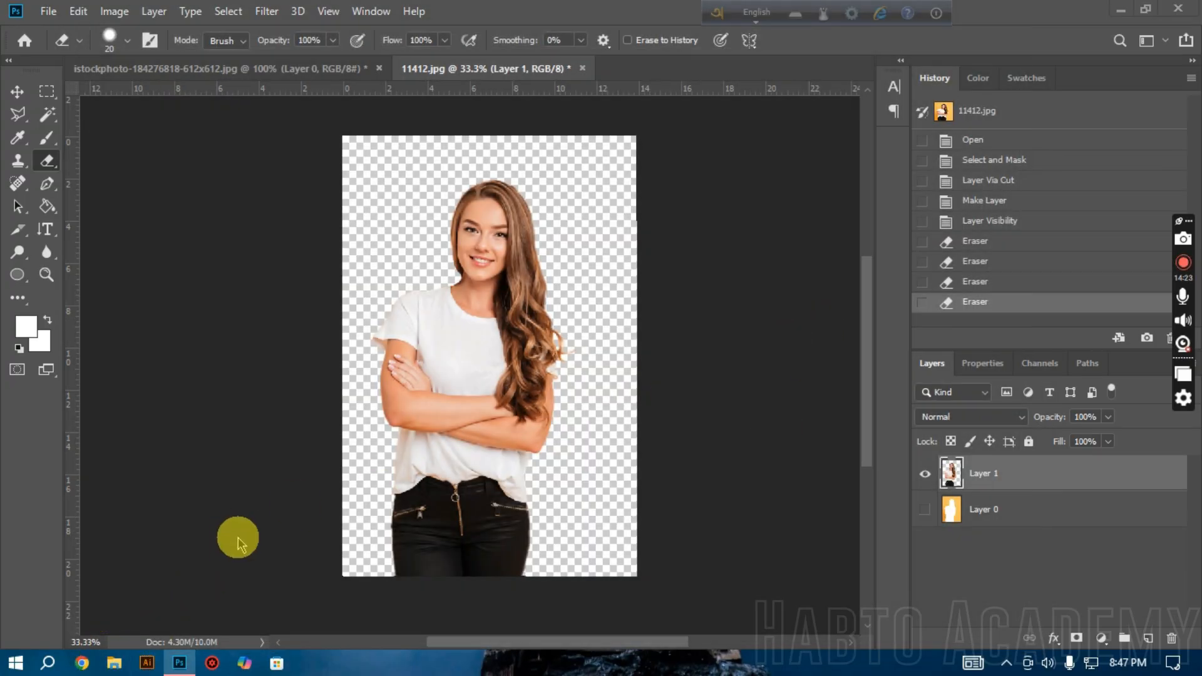
Step: Switch to File Explorer and open the exported Test 2 image from the Downloads folder
key(super+e)
click(72, 220)
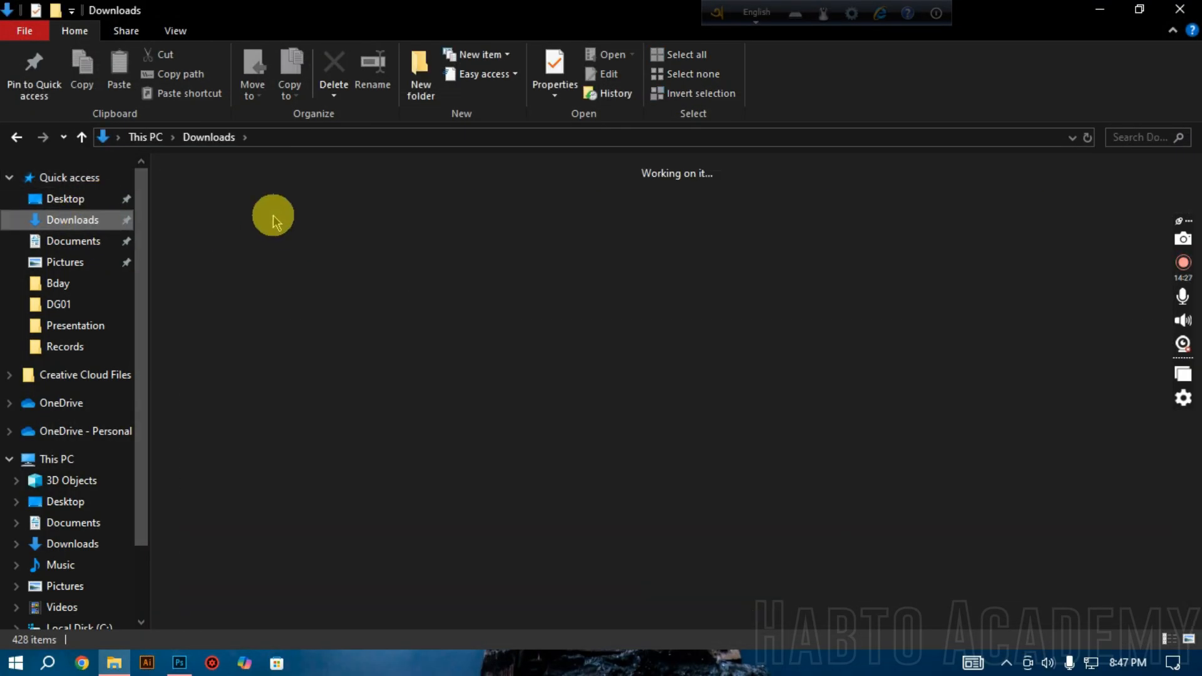
click(217, 216)
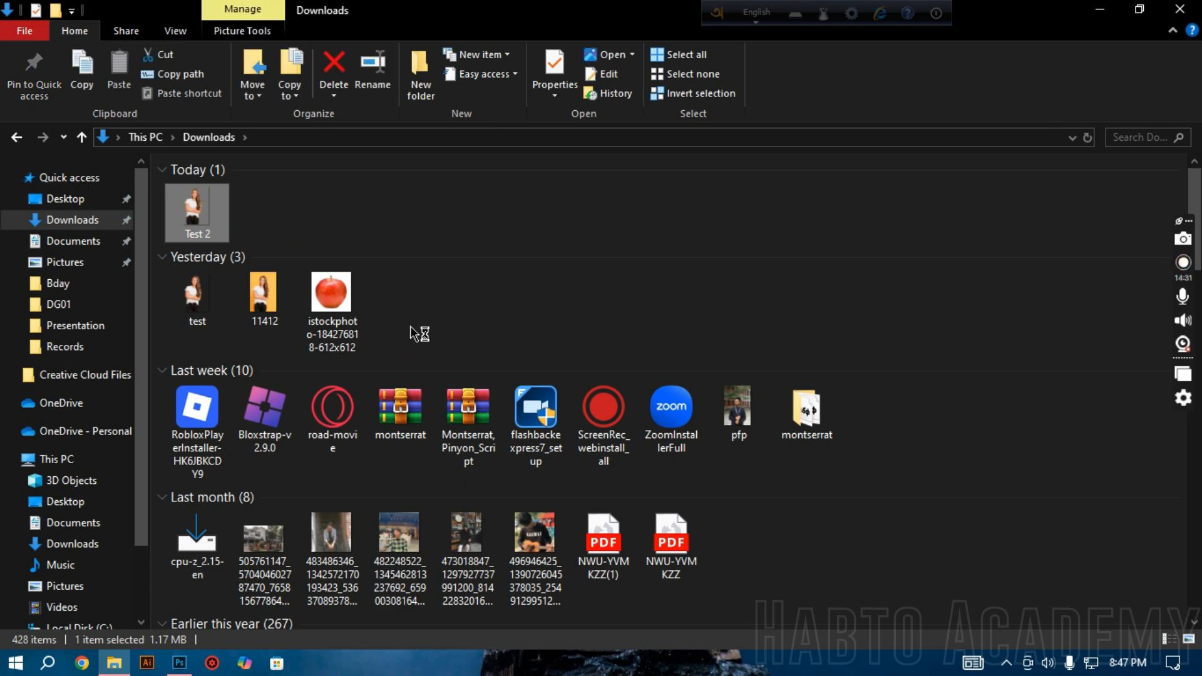